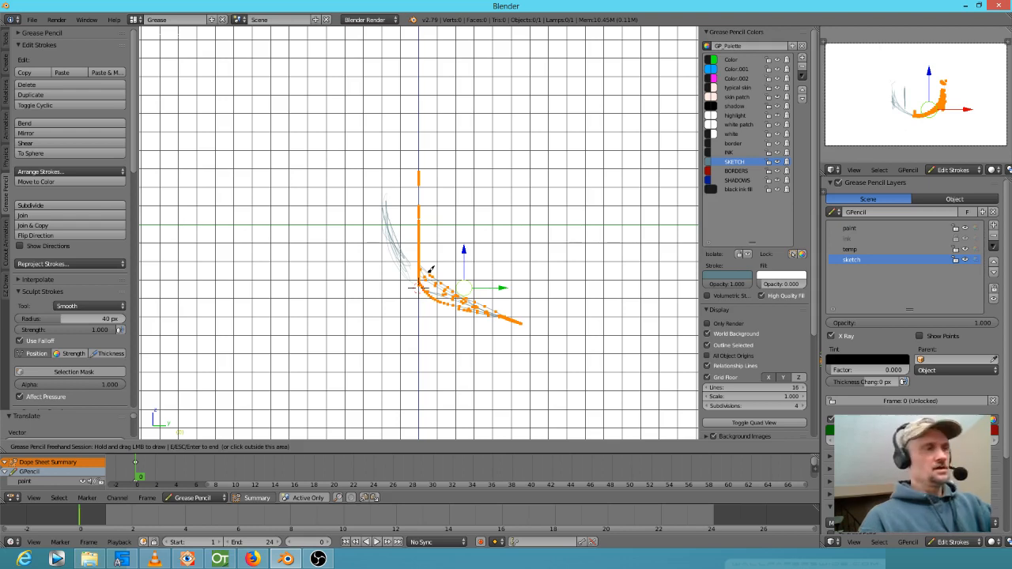
End the drawing session and arrange the 3D view as a maximized quad view with an angled perspective of the jaw sketch.
{"action": "key", "text": "Escape"}
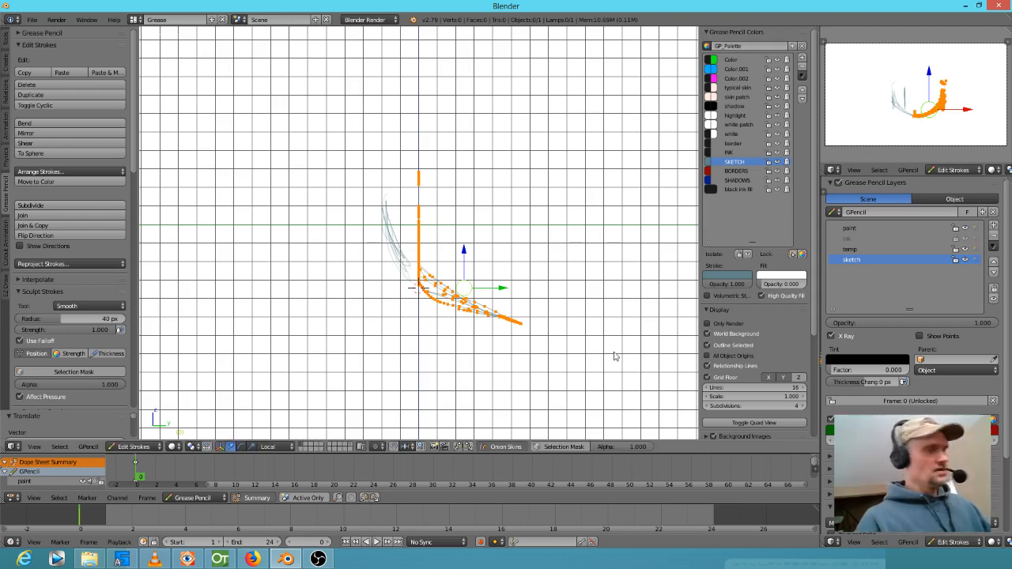
{"action": "left_click", "coordinate": [755, 422]}
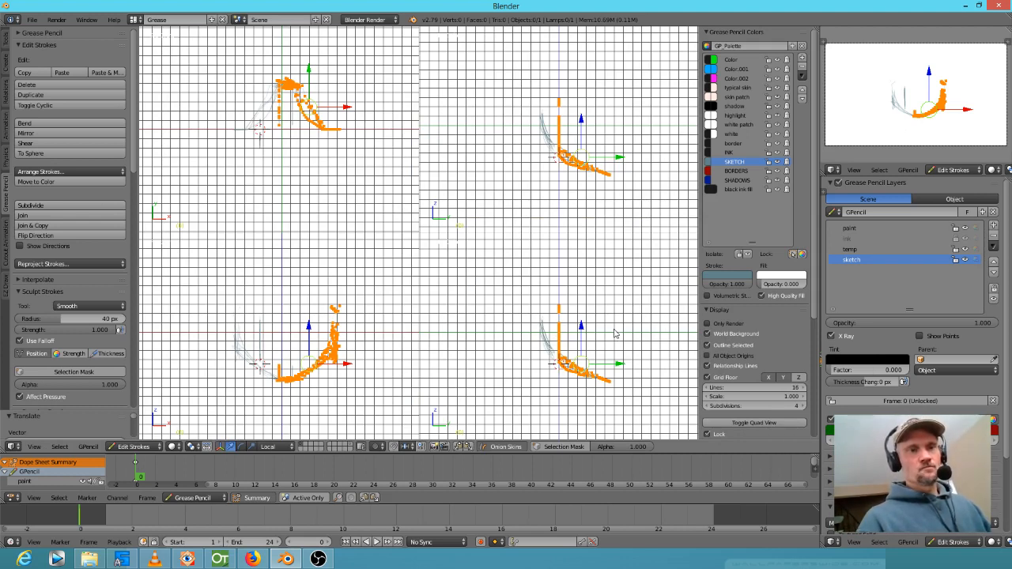
{"action": "key", "text": "shift+space"}
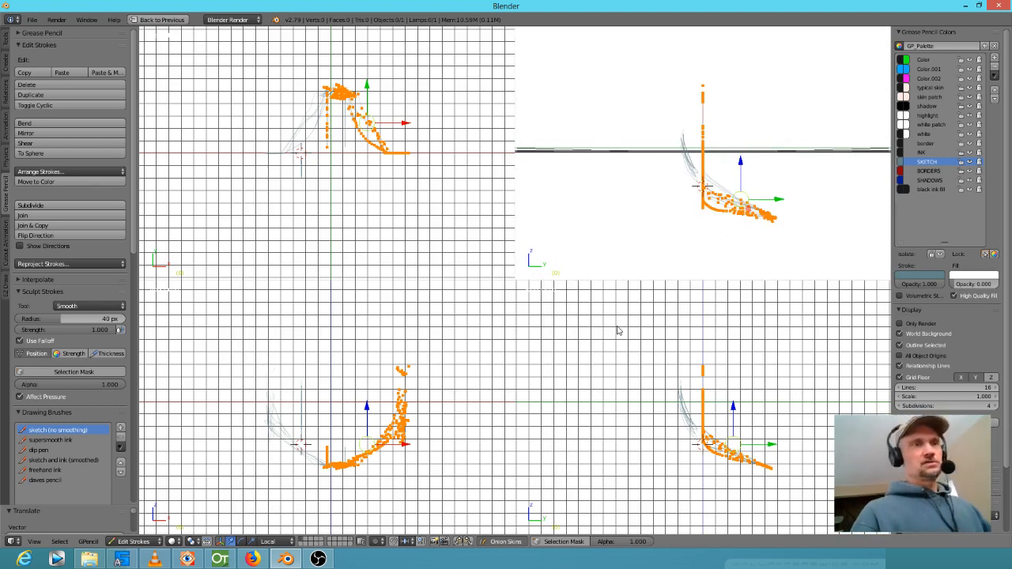
{"action": "left_click_drag", "start_coordinate": [726, 94], "coordinate": [763, 166]}
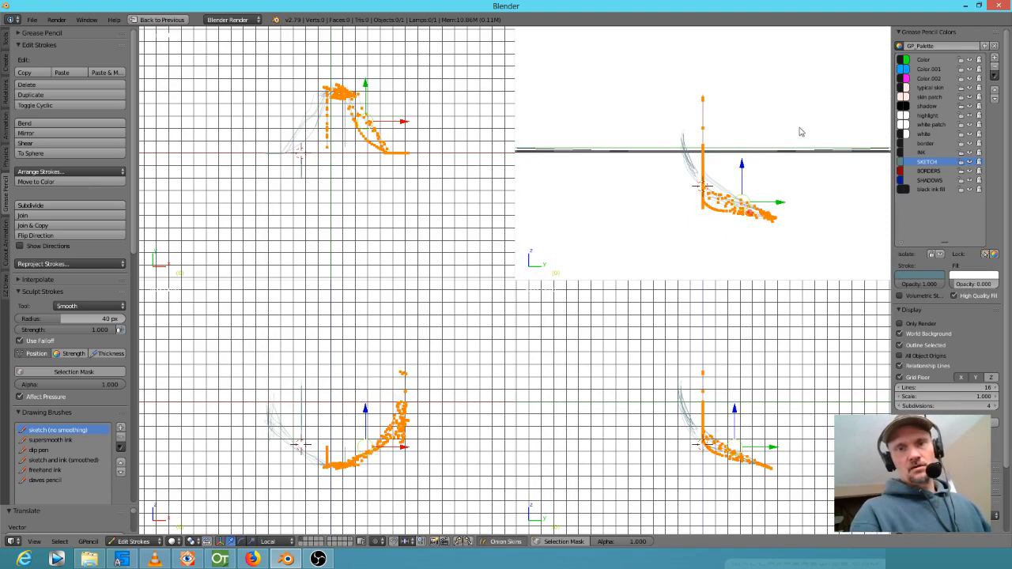
{"action": "mouse_move", "coordinate": [767, 176]}
{"action": "middle_mouse_down"}
{"action": "mouse_move", "coordinate": [731, 206]}
{"action": "mouse_move", "coordinate": [589, 196]}
{"action": "mouse_move", "coordinate": [727, 183]}
{"action": "mouse_move", "coordinate": [699, 216]}
{"action": "middle_mouse_up"}
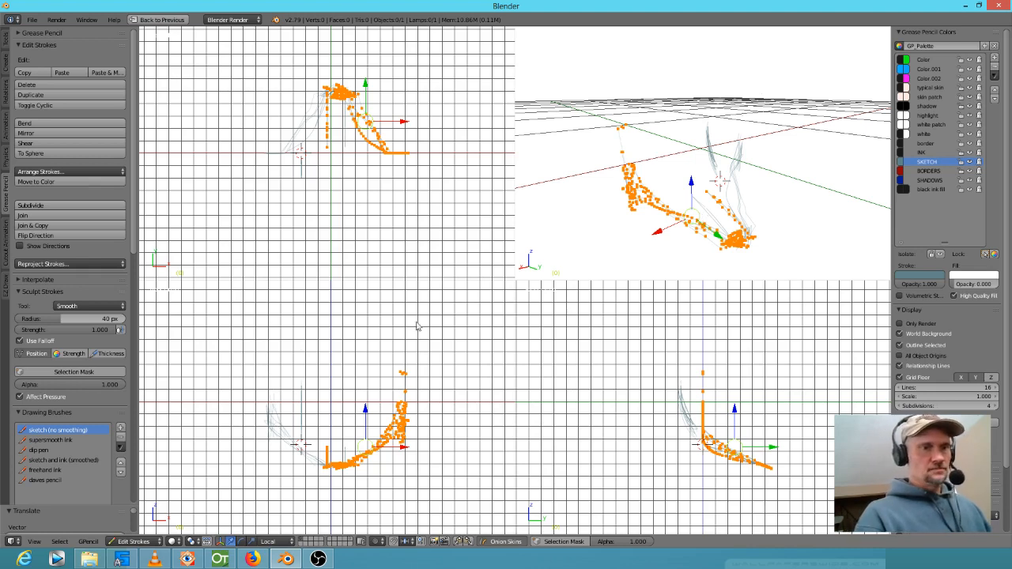
{"action": "mouse_move", "coordinate": [278, 378]}
{"action": "left_mouse_down"}
{"action": "mouse_move", "coordinate": [277, 358]}
{"action": "mouse_move", "coordinate": [248, 369]}
{"action": "mouse_move", "coordinate": [270, 405]}
{"action": "left_mouse_up"}
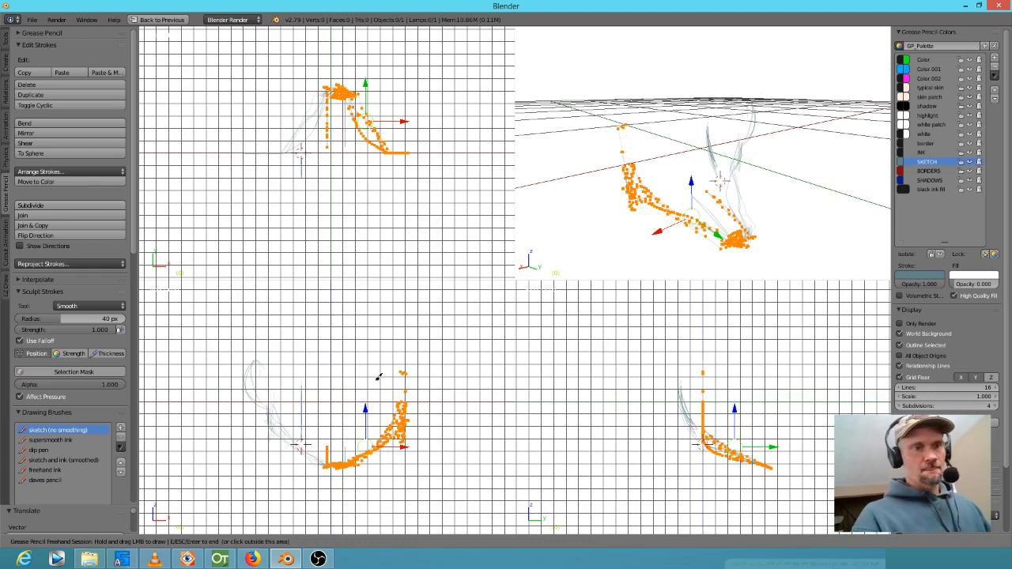
{"action": "left_click", "coordinate": [557, 337]}
{"action": "key", "text": "ctrl+z"}
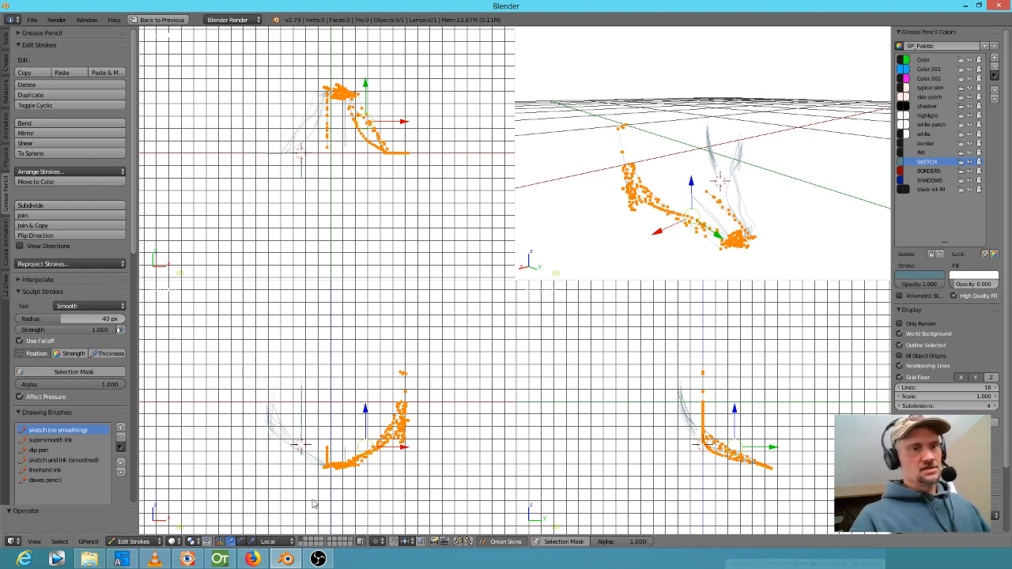
Place the 3D cursor above the unselected end of the jawline and sketch the ear's curved upper edge in the side view.
{"action": "left_click", "coordinate": [269, 385]}
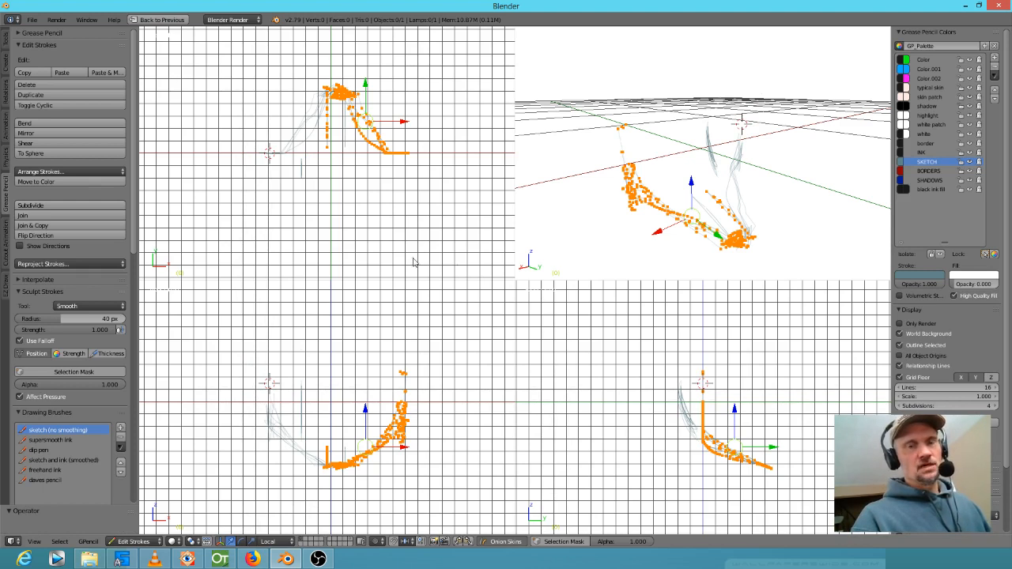
{"action": "middle_click_drag", "start_coordinate": [753, 207], "coordinate": [580, 203]}
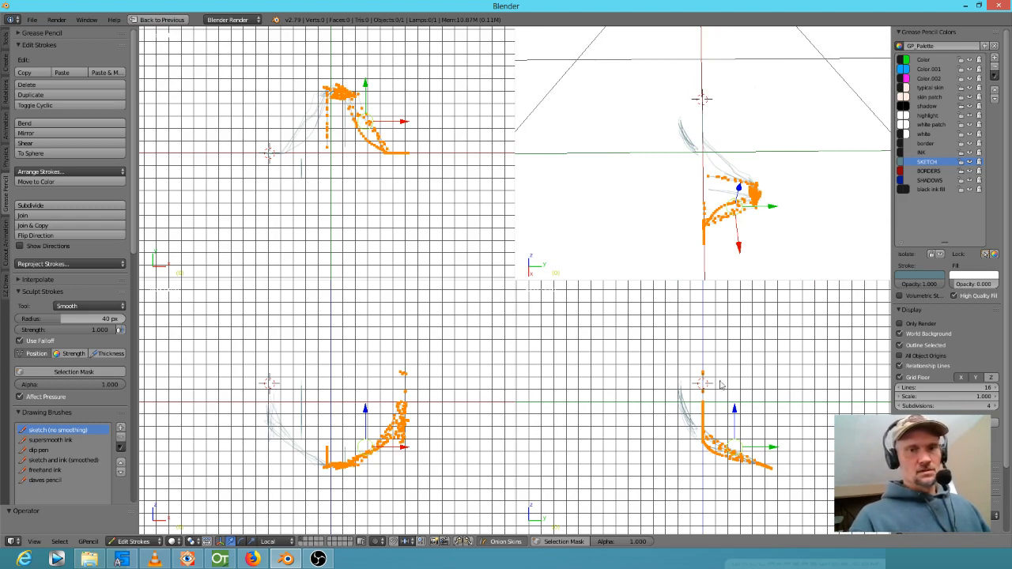
{"action": "left_click", "coordinate": [694, 386]}
{"action": "mouse_move", "coordinate": [693, 365]}
{"action": "left_mouse_down"}
{"action": "mouse_move", "coordinate": [661, 386]}
{"action": "mouse_move", "coordinate": [693, 368]}
{"action": "left_mouse_up"}
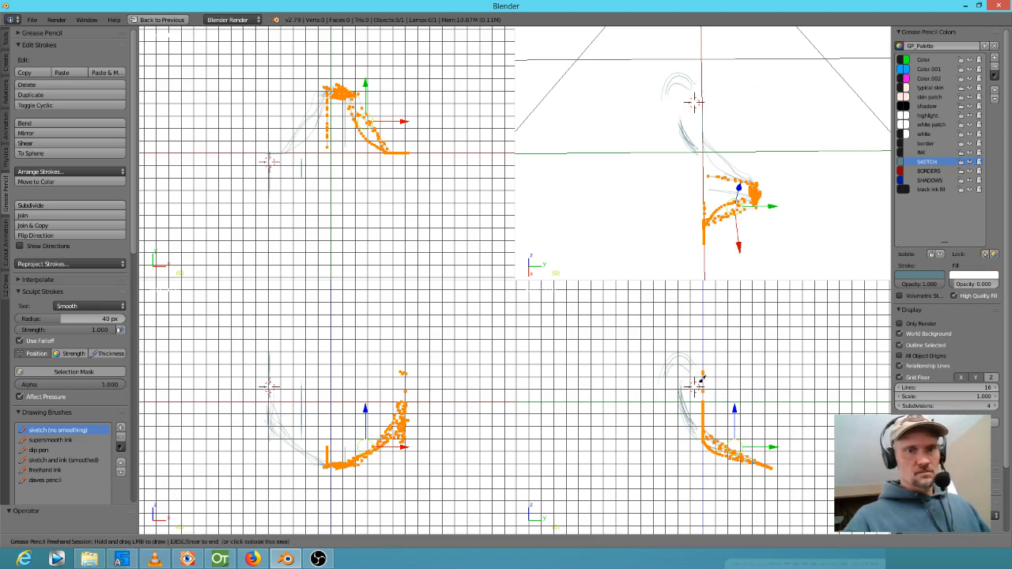
Move the 3D cursor slightly outward and up, and complete the ear outline with strokes in the side and front views.
{"action": "left_click", "coordinate": [257, 374]}
{"action": "left_click", "coordinate": [256, 373]}
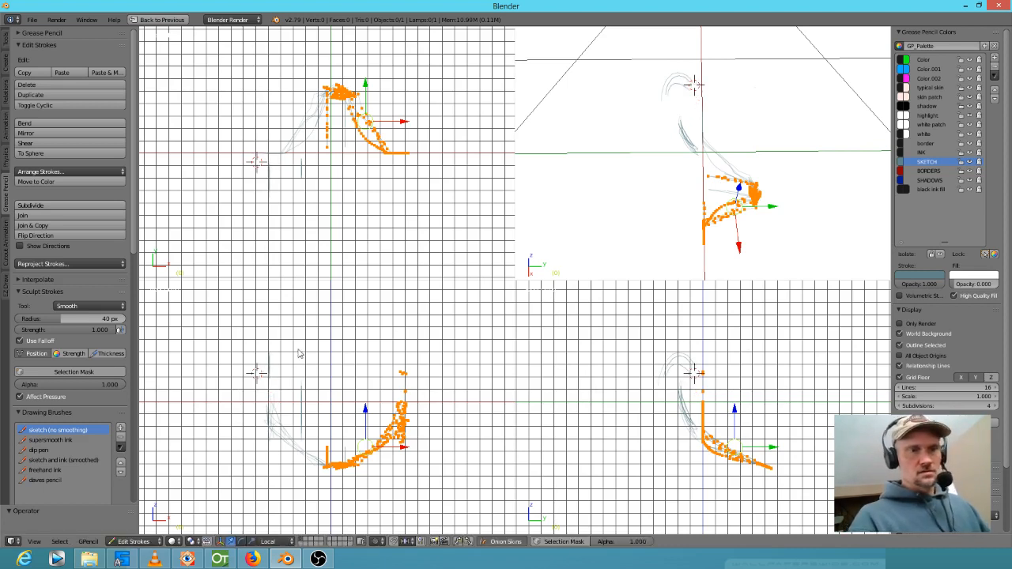
{"action": "mouse_move", "coordinate": [678, 366]}
{"action": "left_mouse_down"}
{"action": "mouse_move", "coordinate": [669, 401]}
{"action": "mouse_move", "coordinate": [684, 417]}
{"action": "mouse_move", "coordinate": [701, 414]}
{"action": "left_mouse_up"}
{"action": "left_click_drag", "start_coordinate": [683, 361], "coordinate": [664, 387]}
{"action": "mouse_move", "coordinate": [251, 368]}
{"action": "left_mouse_down"}
{"action": "mouse_move", "coordinate": [267, 363]}
{"action": "mouse_move", "coordinate": [249, 367]}
{"action": "mouse_move", "coordinate": [247, 384]}
{"action": "left_mouse_up"}
{"action": "mouse_move", "coordinate": [766, 204]}
{"action": "middle_mouse_down"}
{"action": "mouse_move", "coordinate": [693, 216]}
{"action": "mouse_move", "coordinate": [744, 182]}
{"action": "mouse_move", "coordinate": [716, 183]}
{"action": "mouse_move", "coordinate": [744, 139]}
{"action": "middle_mouse_up"}
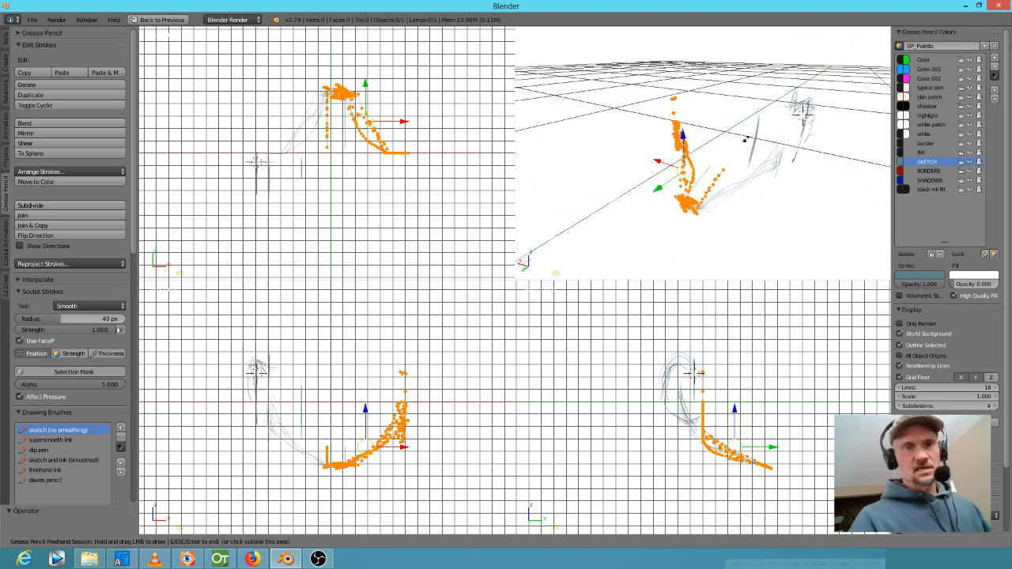
{"action": "left_click_drag", "start_coordinate": [265, 362], "coordinate": [262, 405]}
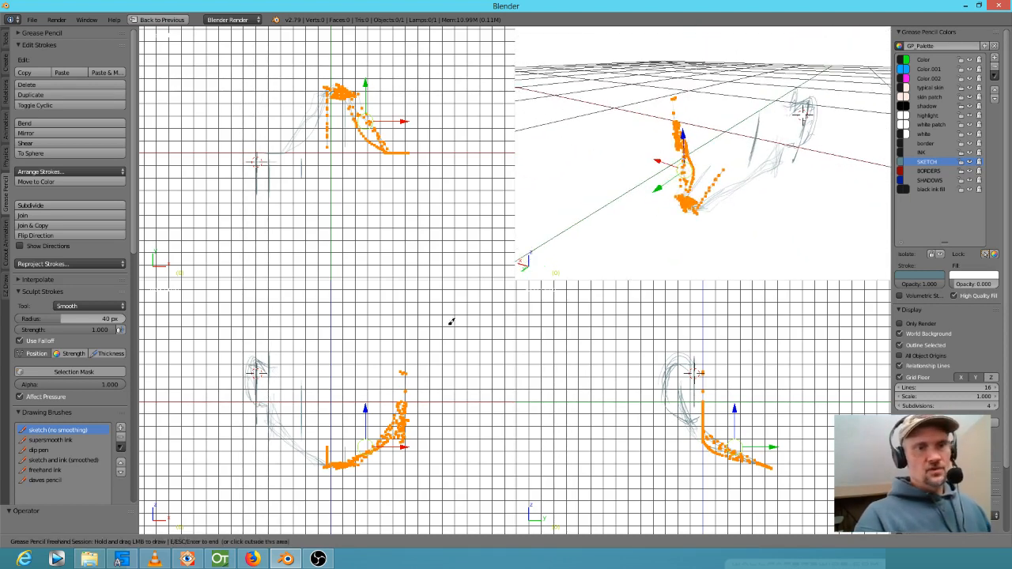
Sketch the second ear's outline in the front view at the opposite end of the jaw.
{"action": "left_click_drag", "start_coordinate": [425, 355], "coordinate": [415, 356]}
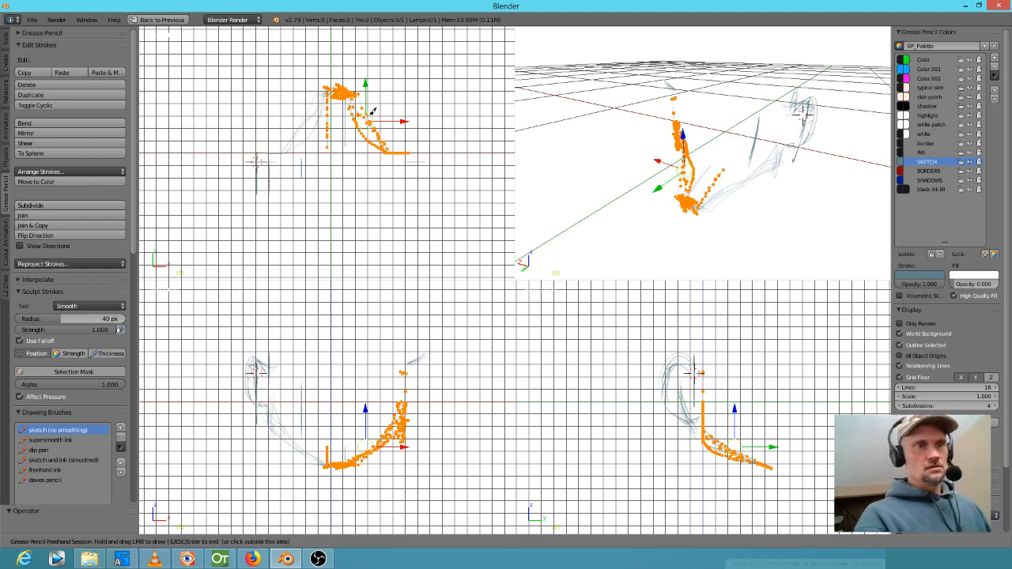
{"action": "left_click", "coordinate": [404, 163]}
{"action": "mouse_move", "coordinate": [419, 354]}
{"action": "left_mouse_down"}
{"action": "mouse_move", "coordinate": [412, 362]}
{"action": "mouse_move", "coordinate": [430, 366]}
{"action": "mouse_move", "coordinate": [433, 386]}
{"action": "mouse_move", "coordinate": [414, 404]}
{"action": "left_mouse_up"}
{"action": "mouse_move", "coordinate": [730, 159]}
{"action": "middle_mouse_down"}
{"action": "mouse_move", "coordinate": [792, 147]}
{"action": "mouse_move", "coordinate": [603, 122]}
{"action": "mouse_move", "coordinate": [637, 208]}
{"action": "mouse_move", "coordinate": [623, 215]}
{"action": "middle_mouse_up"}
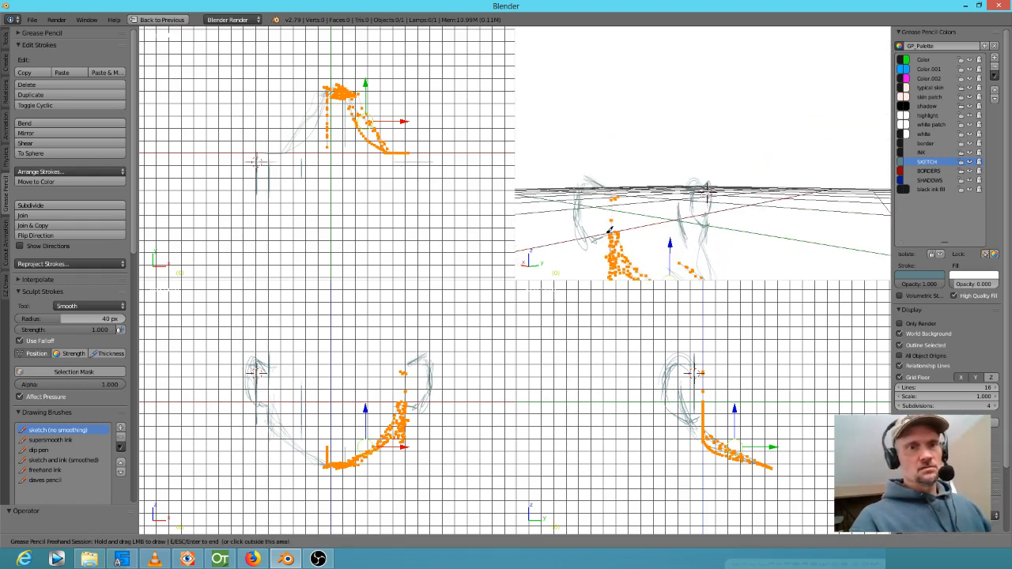
Select the lower stroke of the second ear and snap the 3D cursor to the selection.
{"action": "right_click", "coordinate": [604, 240]}
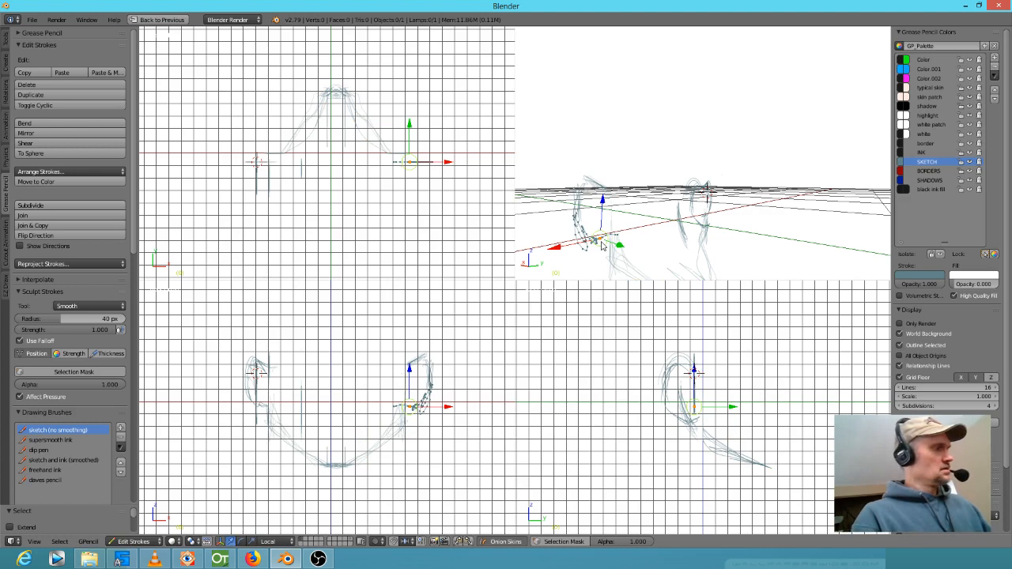
{"action": "key", "text": "shift+s"}
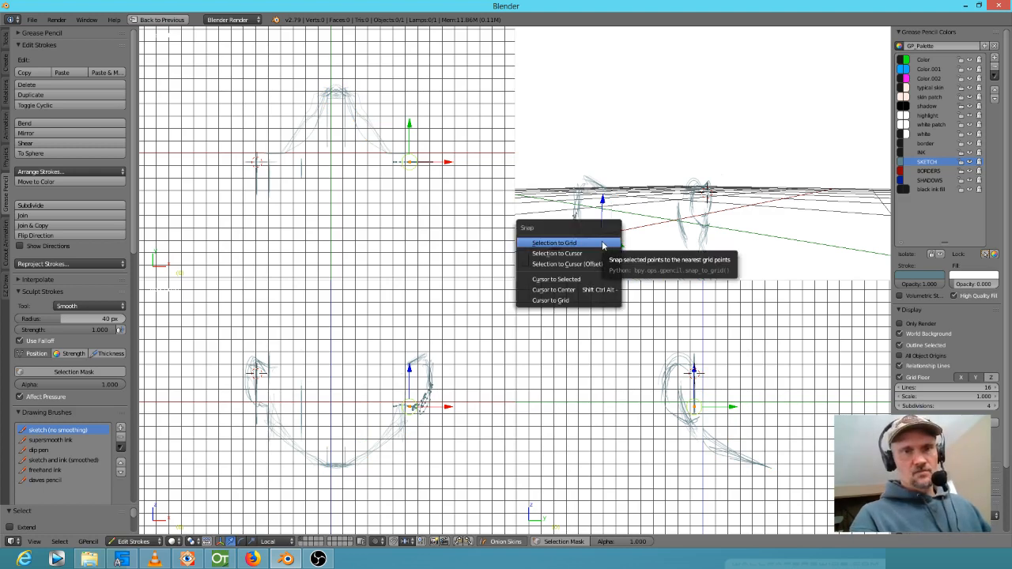
{"action": "left_click", "coordinate": [606, 280]}
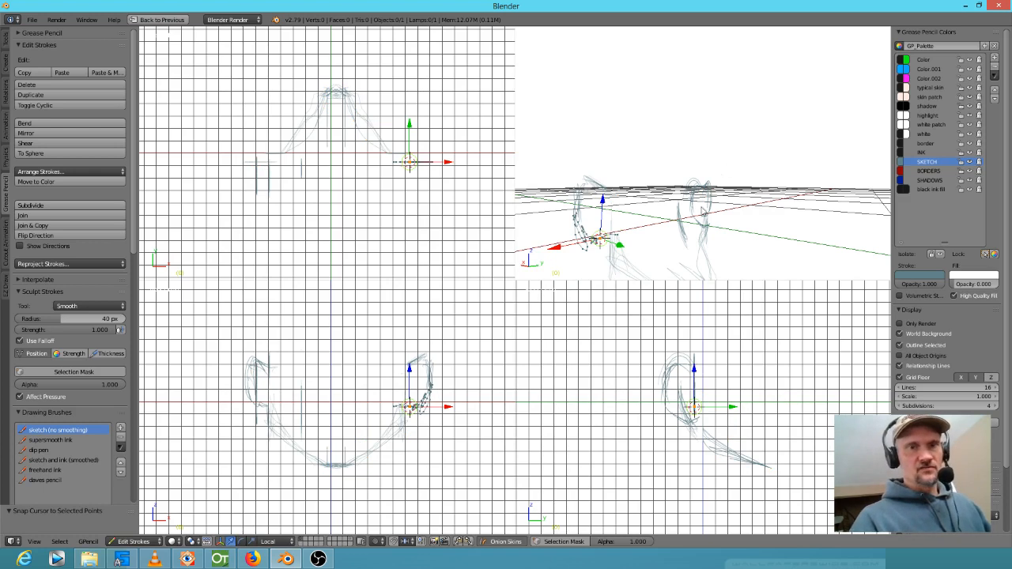
{"action": "middle_click_drag", "start_coordinate": [731, 228], "coordinate": [799, 134]}
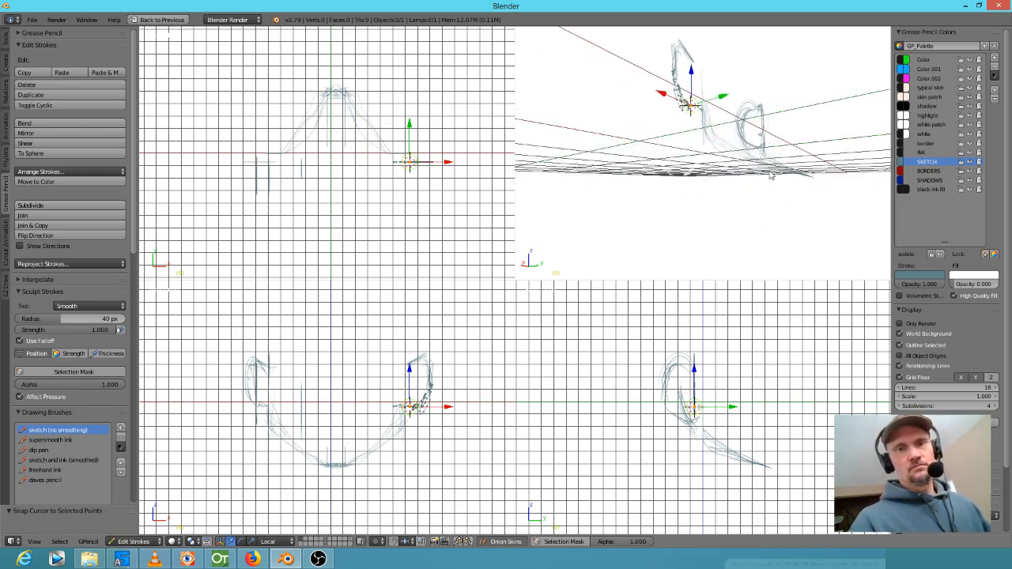
{"action": "mouse_move", "coordinate": [777, 168]}
{"action": "middle_mouse_down"}
{"action": "mouse_move", "coordinate": [694, 250]}
{"action": "mouse_move", "coordinate": [741, 192]}
{"action": "middle_mouse_up"}
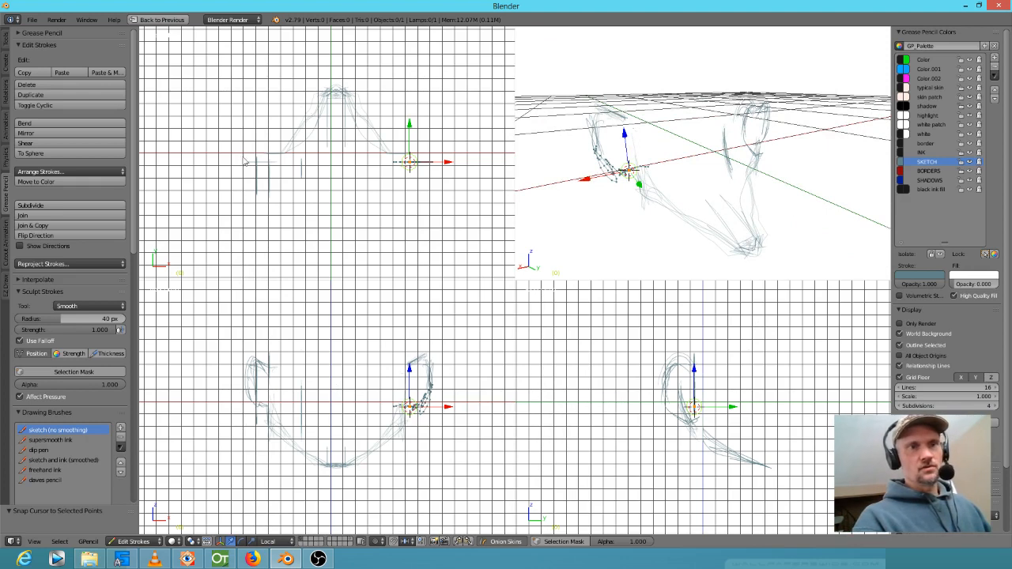
Position the 3D cursor on the head's centreline at mid-face height, slightly in front of the chin, using the top, front and side views.
{"action": "left_click", "coordinate": [337, 125]}
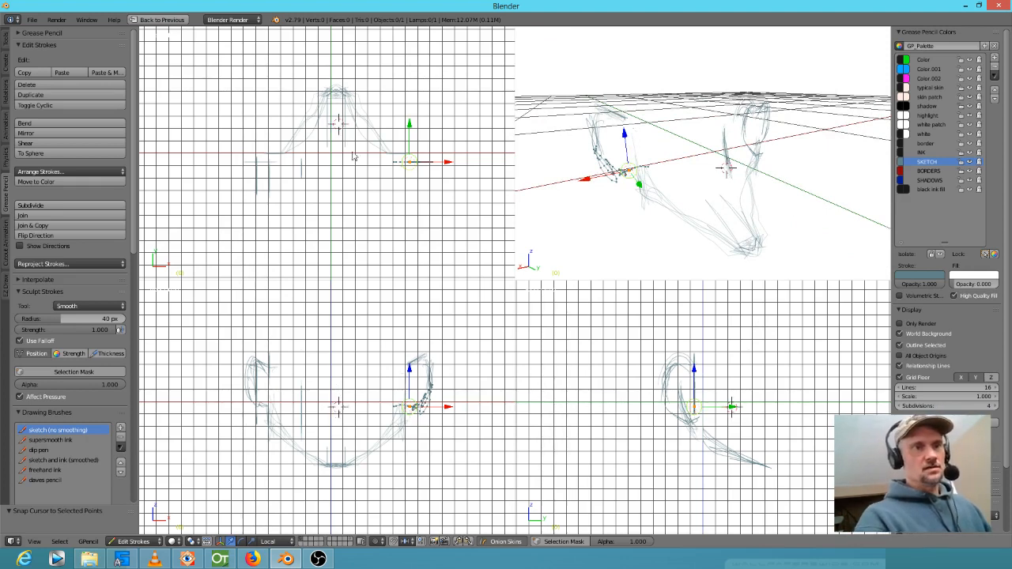
{"action": "left_click", "coordinate": [340, 394]}
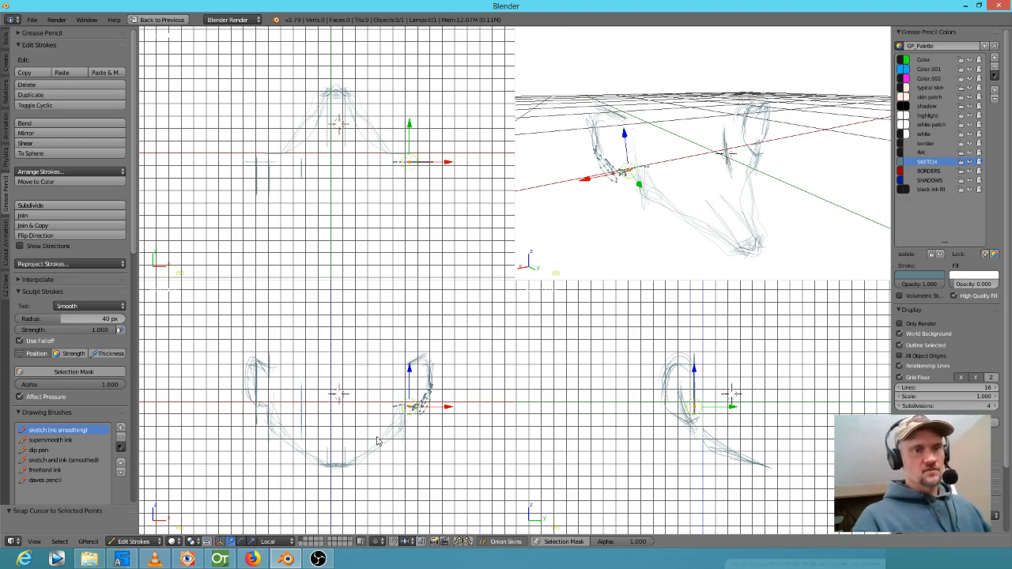
{"action": "left_click", "coordinate": [798, 385]}
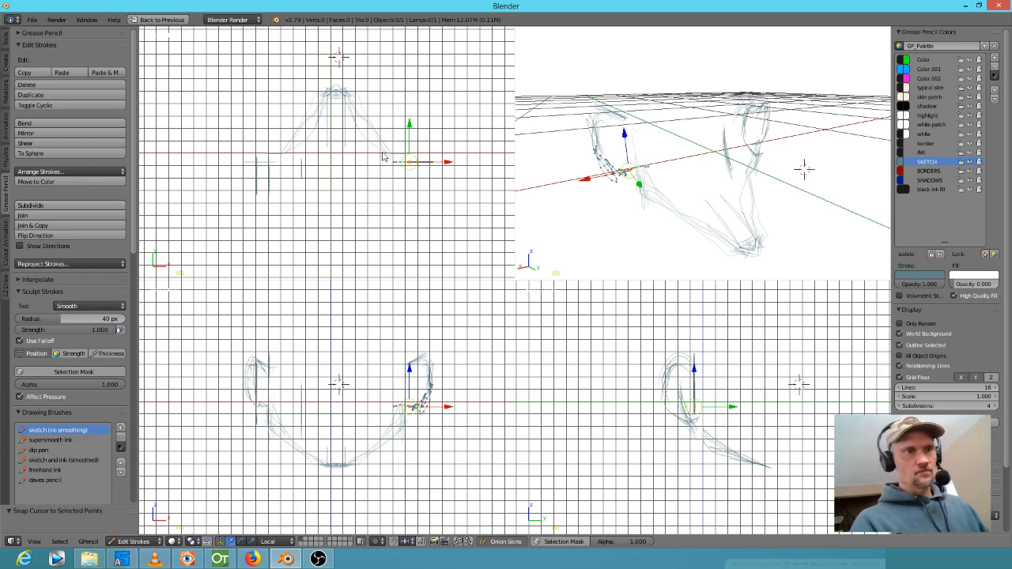
{"action": "key", "text": "ctrl+KP_7"}
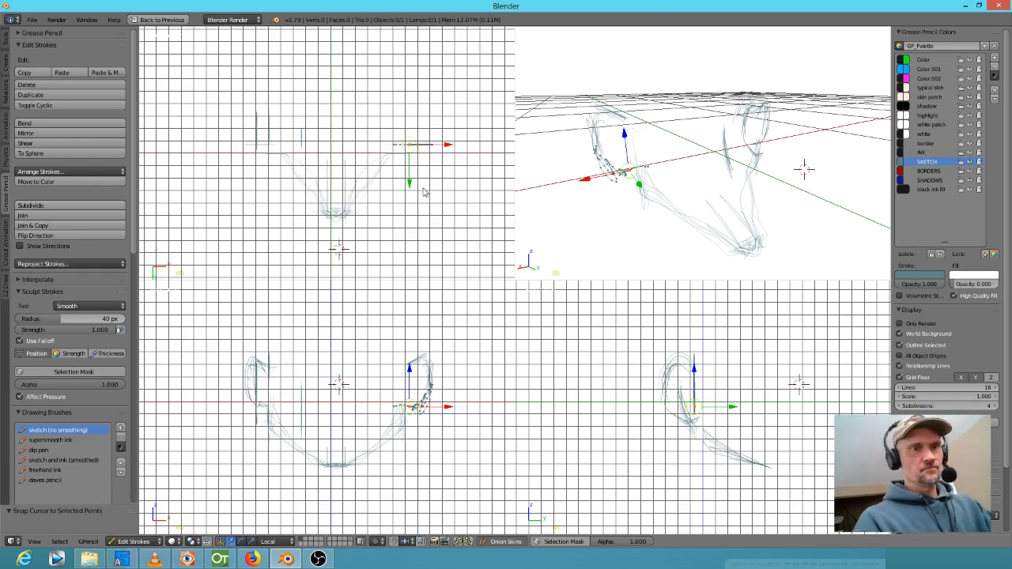
{"action": "key", "text": "KP_7"}
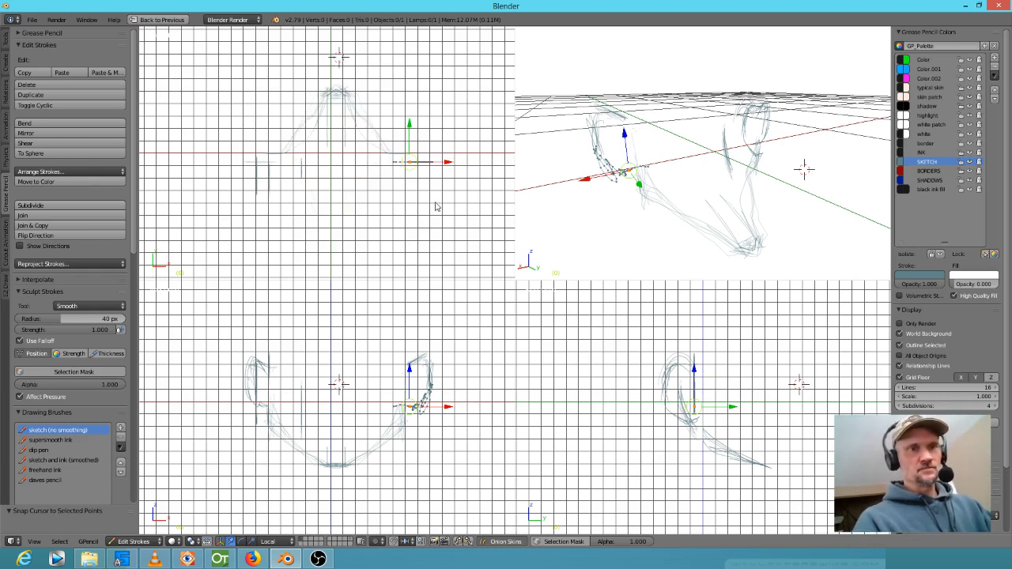
{"action": "left_click", "coordinate": [805, 385]}
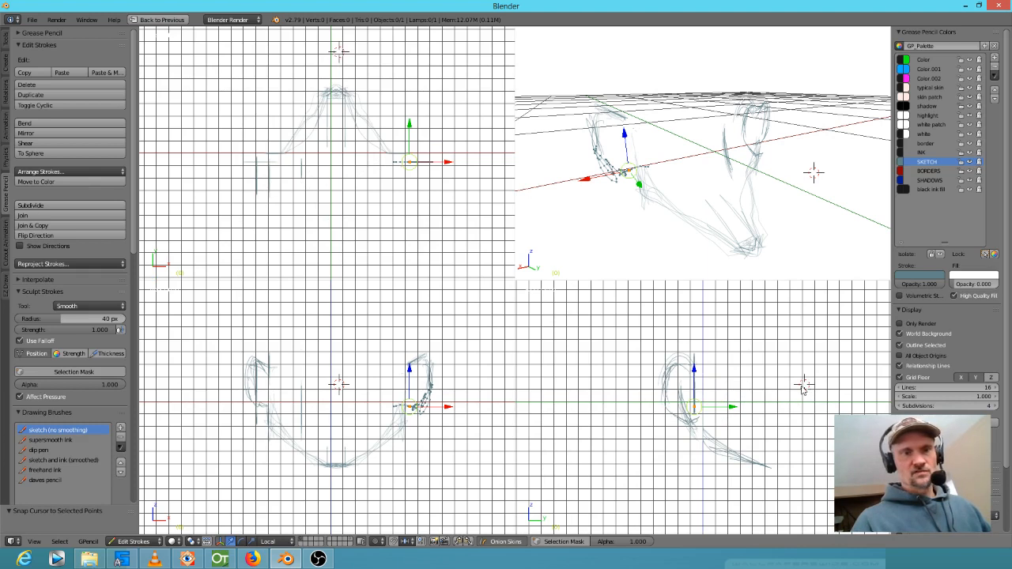
{"action": "left_click", "coordinate": [336, 394]}
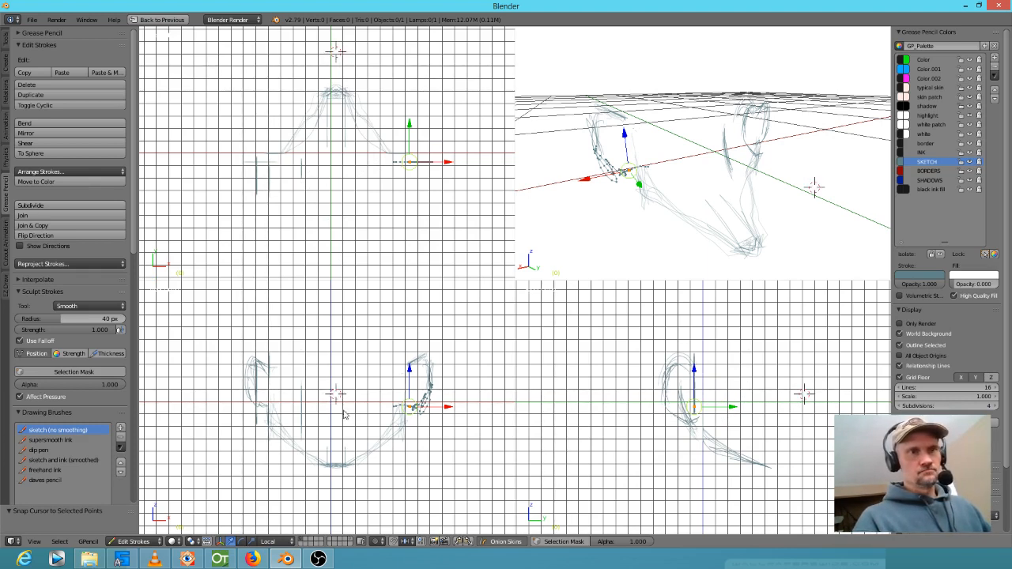
{"action": "left_click", "coordinate": [336, 105]}
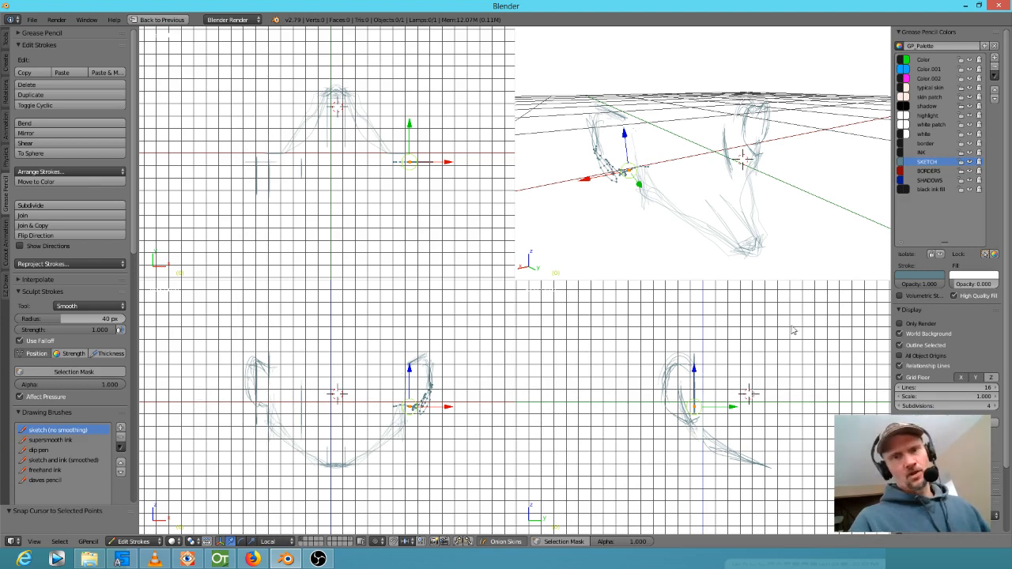
{"action": "middle_click_drag", "start_coordinate": [760, 183], "coordinate": [817, 211]}
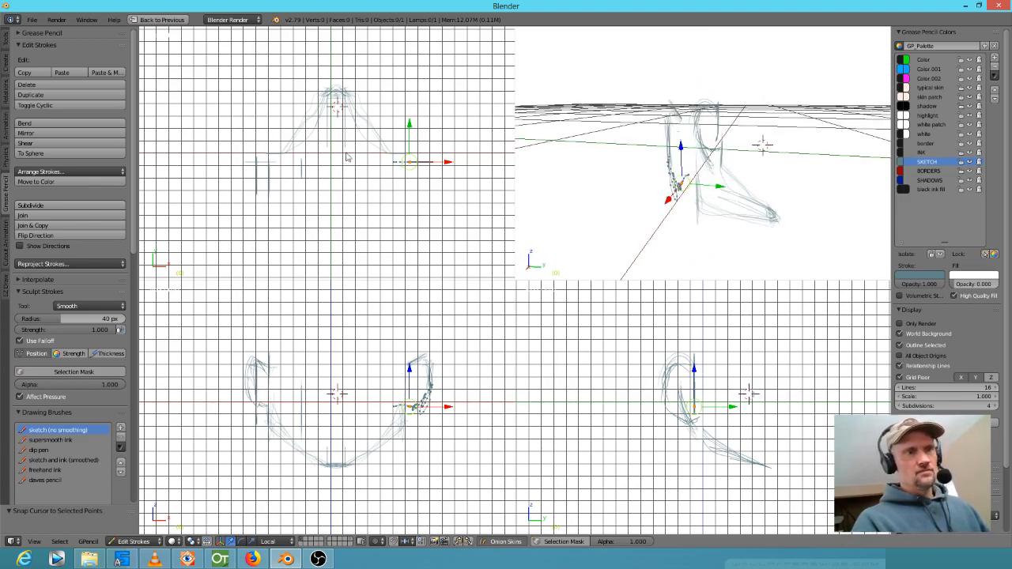
{"action": "key", "text": "ctrl+KP_7"}
{"action": "key", "text": "KP_7"}
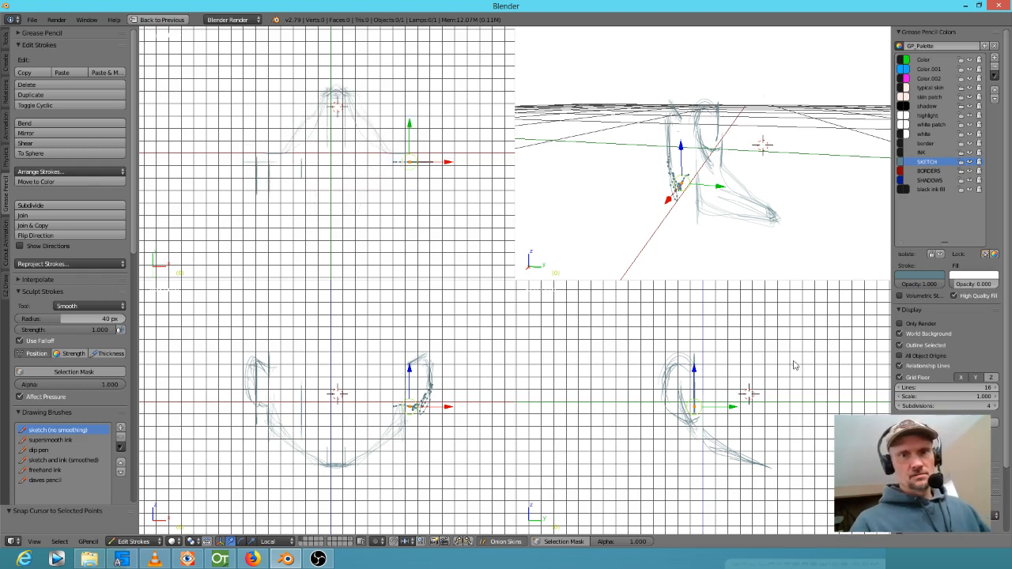
{"action": "left_click", "coordinate": [779, 394]}
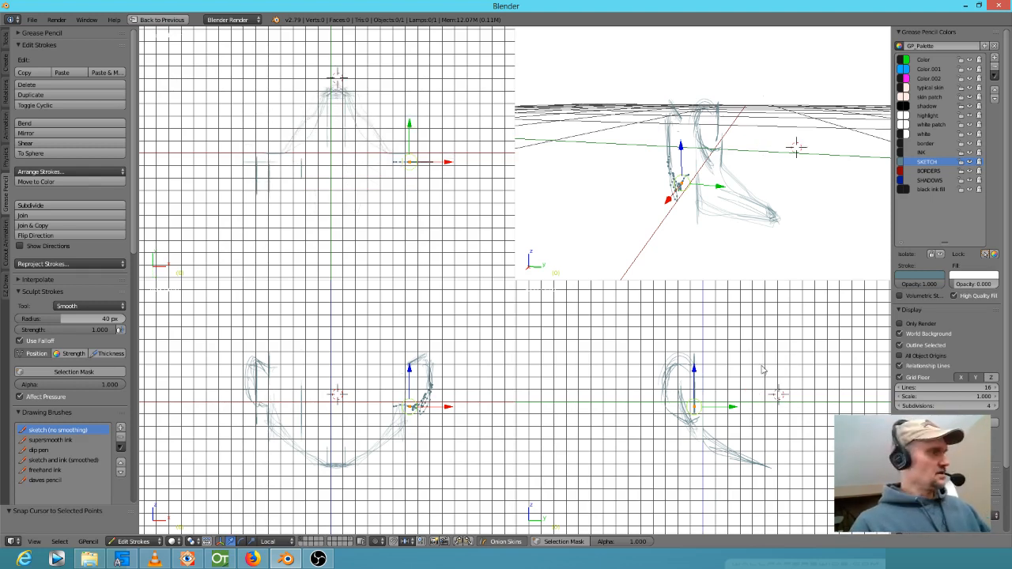
Sketch the nose around the 3D cursor, with its profile in the side view and its nostrils and base in the front view.
{"action": "left_click_drag", "start_coordinate": [782, 370], "coordinate": [794, 381]}
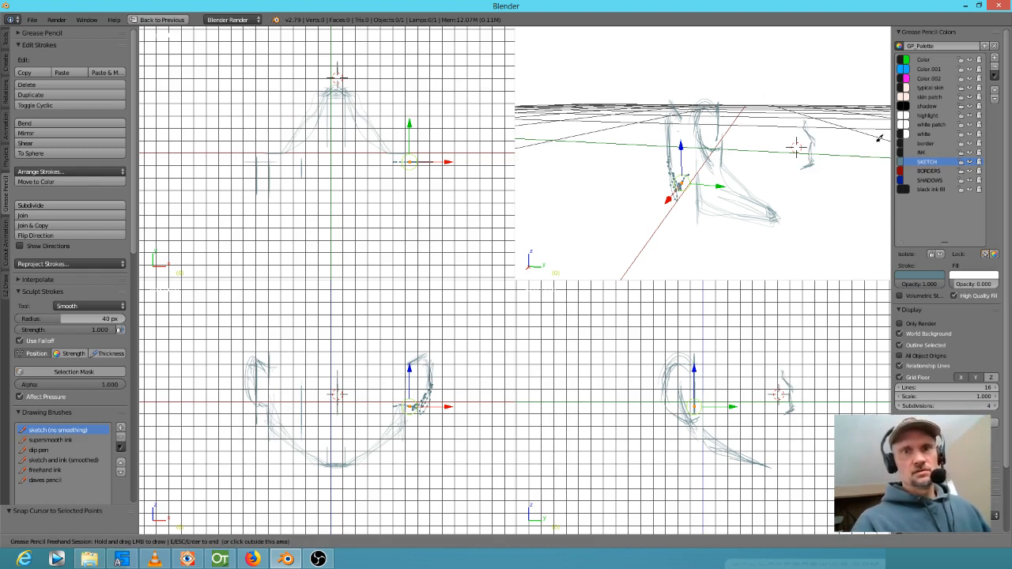
{"action": "mouse_move", "coordinate": [795, 189]}
{"action": "middle_mouse_down"}
{"action": "mouse_move", "coordinate": [727, 215]}
{"action": "mouse_move", "coordinate": [646, 213]}
{"action": "mouse_move", "coordinate": [632, 193]}
{"action": "mouse_move", "coordinate": [746, 200]}
{"action": "middle_mouse_up"}
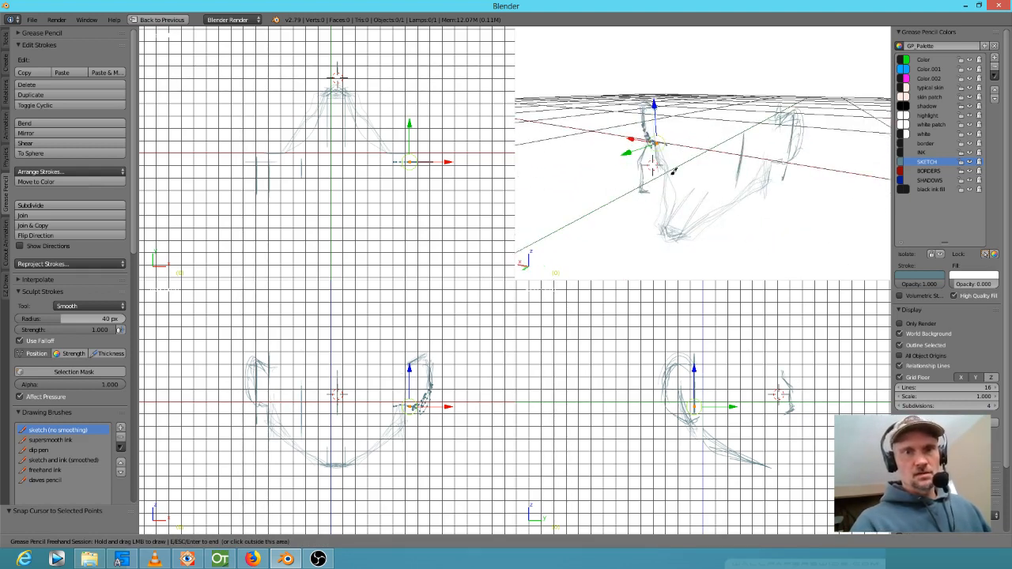
{"action": "mouse_move", "coordinate": [685, 215]}
{"action": "middle_mouse_down"}
{"action": "mouse_move", "coordinate": [737, 205]}
{"action": "mouse_move", "coordinate": [714, 216]}
{"action": "mouse_move", "coordinate": [675, 190]}
{"action": "mouse_move", "coordinate": [780, 189]}
{"action": "mouse_move", "coordinate": [757, 184]}
{"action": "middle_mouse_up"}
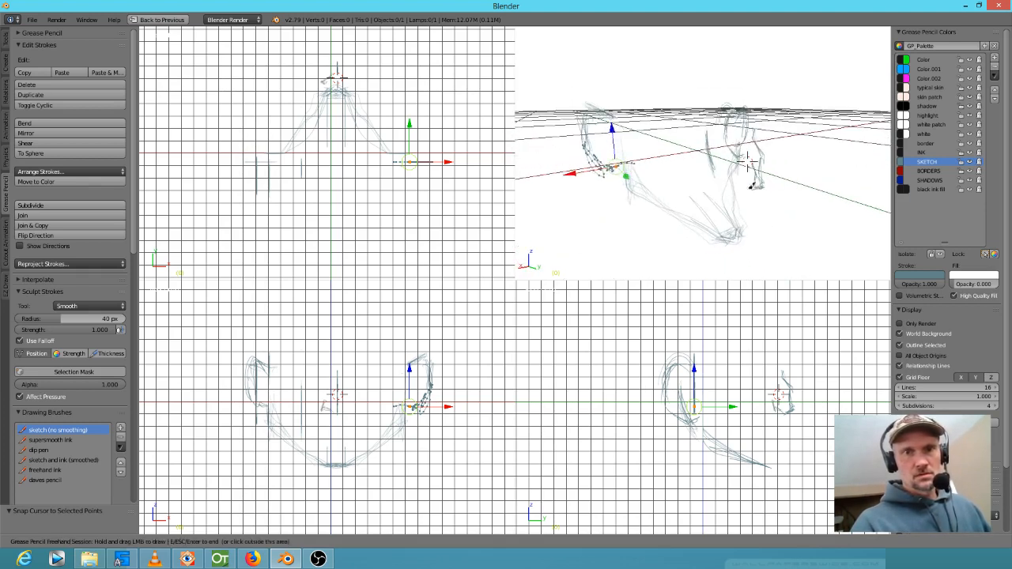
{"action": "mouse_move", "coordinate": [793, 226]}
{"action": "middle_mouse_down"}
{"action": "mouse_move", "coordinate": [657, 234]}
{"action": "mouse_move", "coordinate": [704, 211]}
{"action": "middle_mouse_up"}
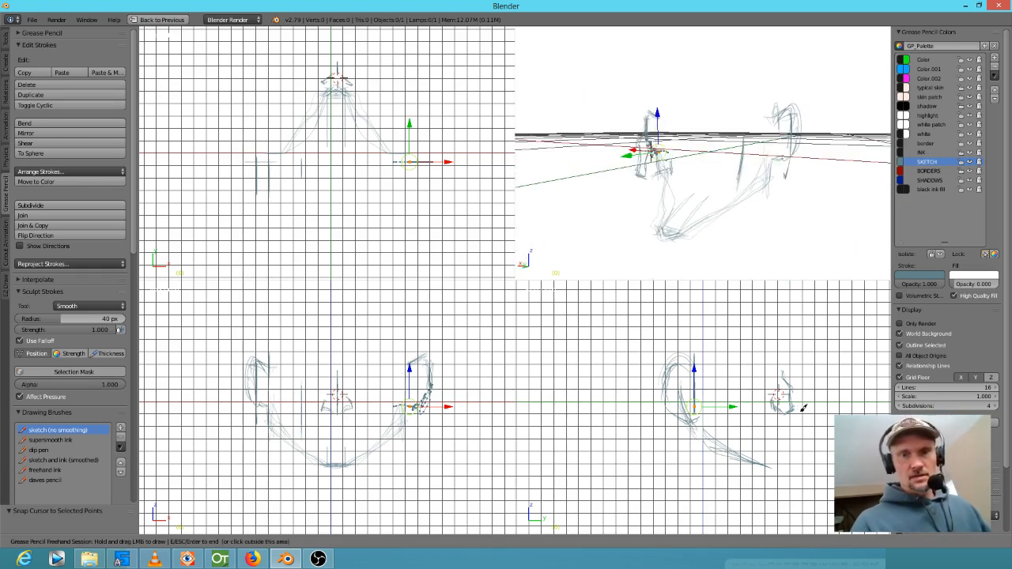
Select the nostril strokes in the side view and try to scale them down.
{"action": "scroll", "coordinate": [802, 407], "scroll_direction": "up", "scroll_amount": 6}
{"action": "scroll", "coordinate": [841, 375], "scroll_direction": "down", "scroll_amount": 2}
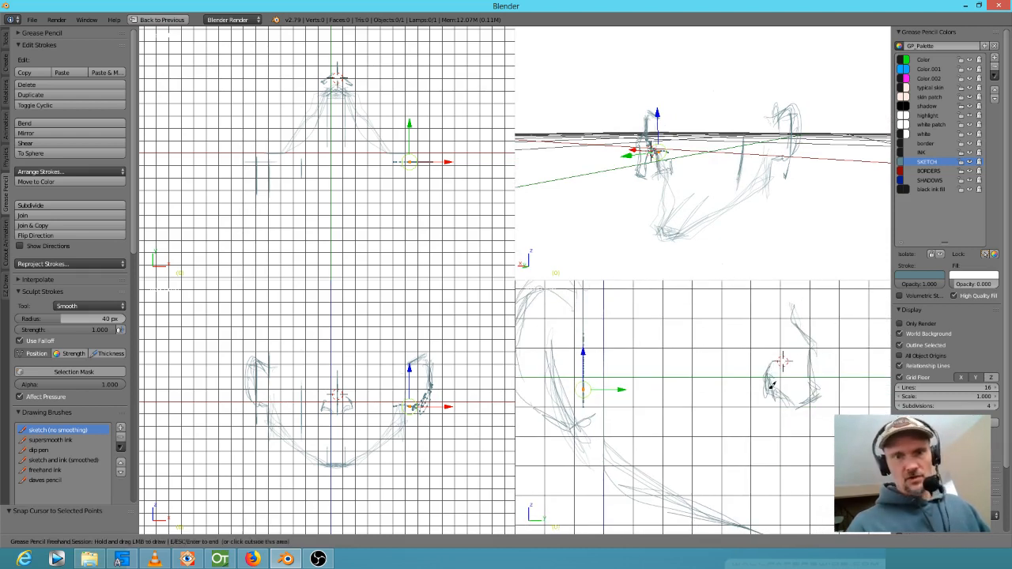
{"action": "key", "text": "Escape"}
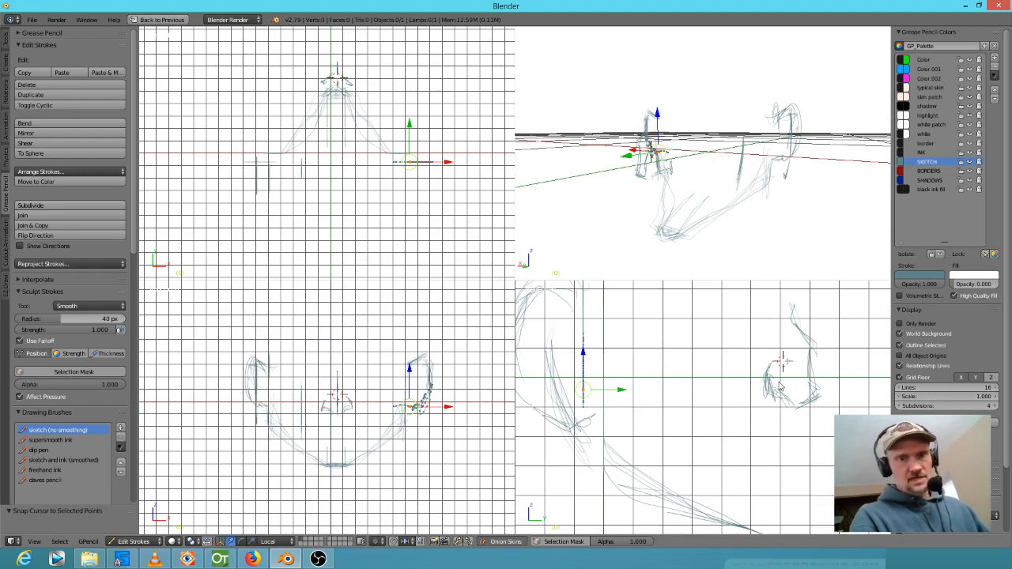
{"action": "left_click_drag", "start_coordinate": [757, 383], "coordinate": [780, 401], "text": "ctrl"}
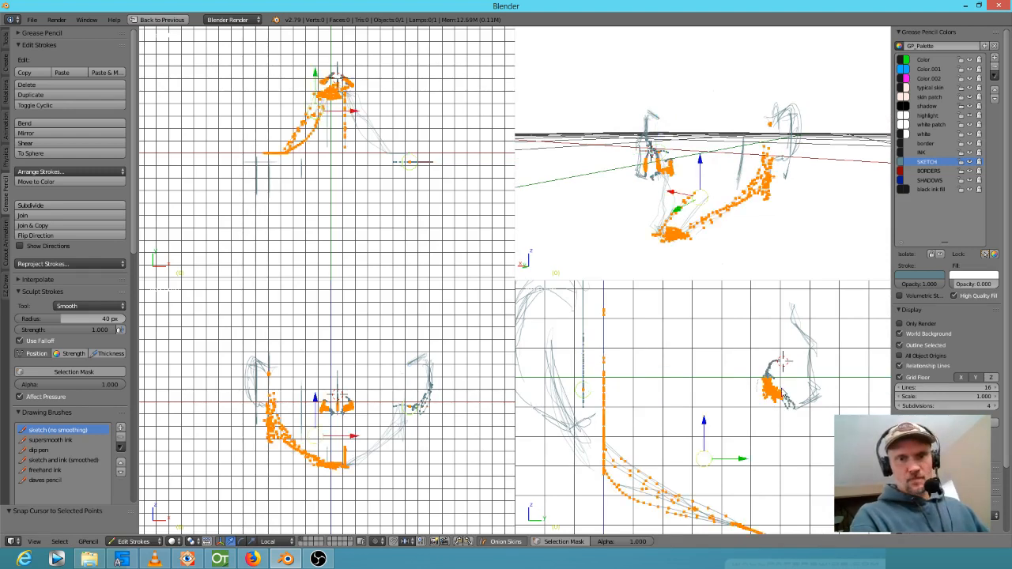
{"action": "right_click", "coordinate": [768, 396]}
{"action": "mouse_move", "coordinate": [770, 381]}
{"action": "left_mouse_down", "text": "ctrl"}
{"action": "mouse_move", "coordinate": [781, 400]}
{"action": "mouse_move", "coordinate": [777, 382]}
{"action": "left_mouse_up", "text": "ctrl"}
{"action": "scroll", "coordinate": [831, 376], "scroll_direction": "up", "scroll_amount": 1}
{"action": "scroll", "coordinate": [829, 376], "scroll_direction": "up", "scroll_amount": 2}
{"action": "middle_click_drag", "start_coordinate": [834, 371], "coordinate": [756, 352], "text": "shift"}
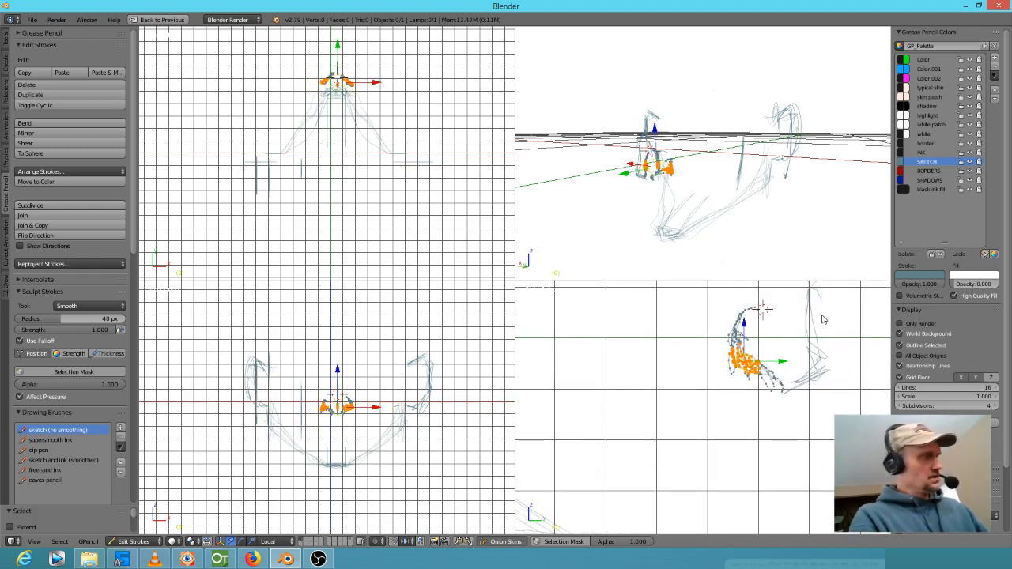
{"action": "key", "text": "s"}
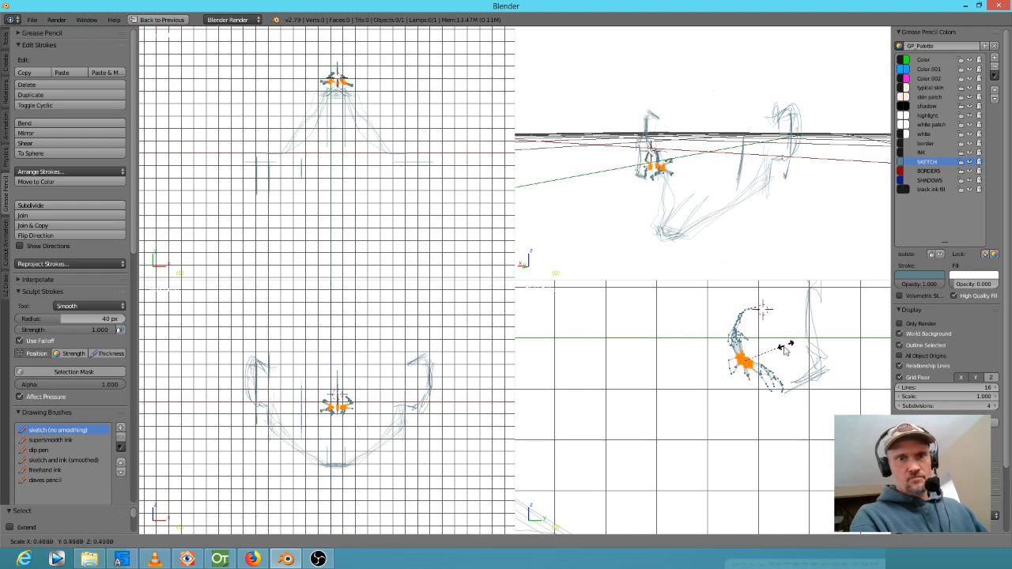
{"action": "left_click", "coordinate": [812, 321]}
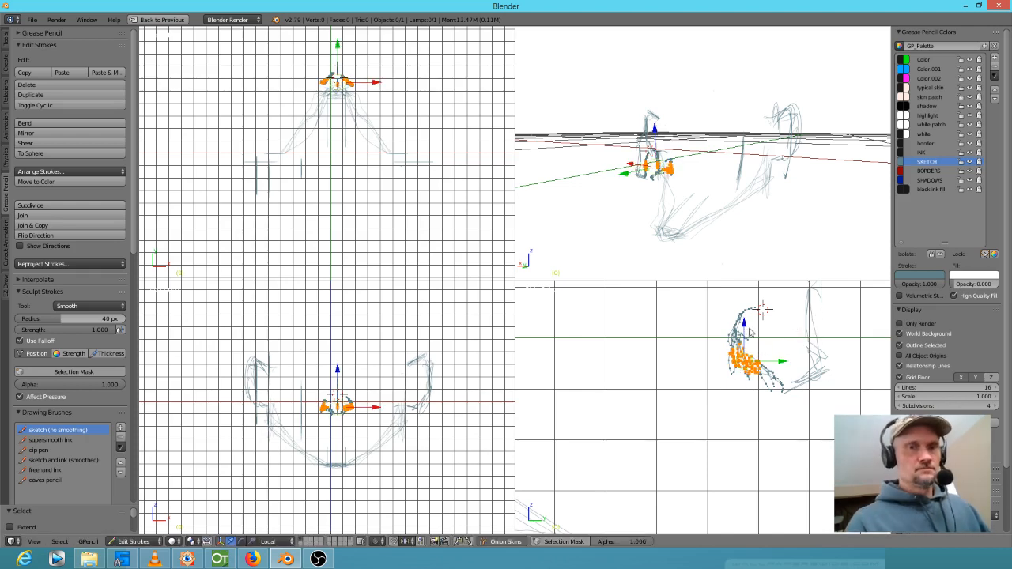
Position the 3D cursor at eye height beside the nose bridge, using the front and side views.
{"action": "middle_click_drag", "start_coordinate": [780, 367], "coordinate": [754, 438], "text": "ctrl"}
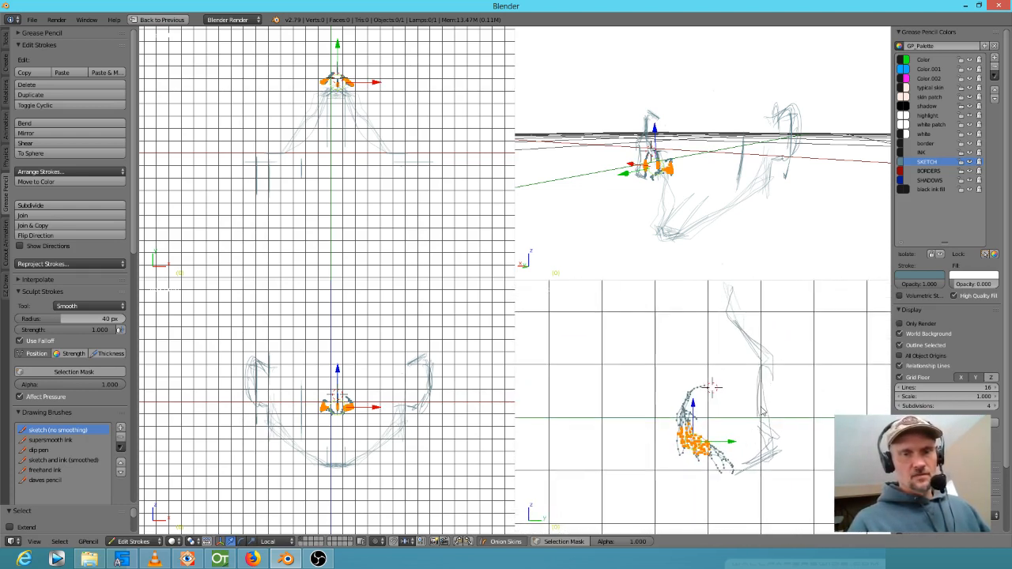
{"action": "mouse_move", "coordinate": [728, 294]}
{"action": "middle_mouse_down", "text": "ctrl"}
{"action": "mouse_move", "coordinate": [725, 318]}
{"action": "mouse_move", "coordinate": [775, 335]}
{"action": "middle_mouse_up", "text": "ctrl"}
{"action": "left_click", "coordinate": [310, 369]}
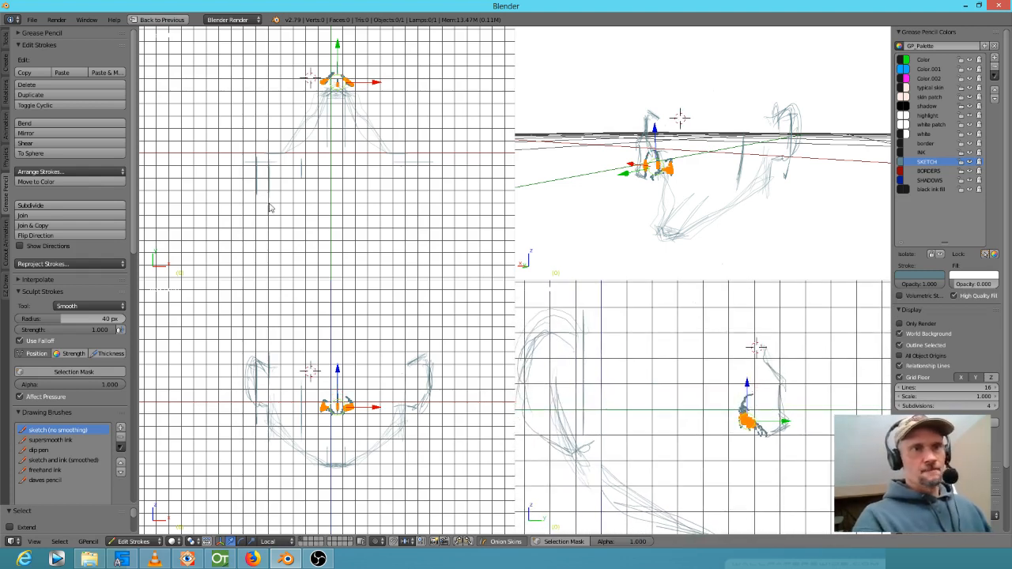
{"action": "left_click", "coordinate": [739, 342]}
Sketch the first eye's outline around the 3D cursor in the side view, behind the nose bridge.
{"action": "mouse_move", "coordinate": [743, 344]}
{"action": "left_mouse_down"}
{"action": "mouse_move", "coordinate": [718, 332]}
{"action": "mouse_move", "coordinate": [669, 331]}
{"action": "mouse_move", "coordinate": [716, 362]}
{"action": "mouse_move", "coordinate": [750, 357]}
{"action": "left_mouse_up"}
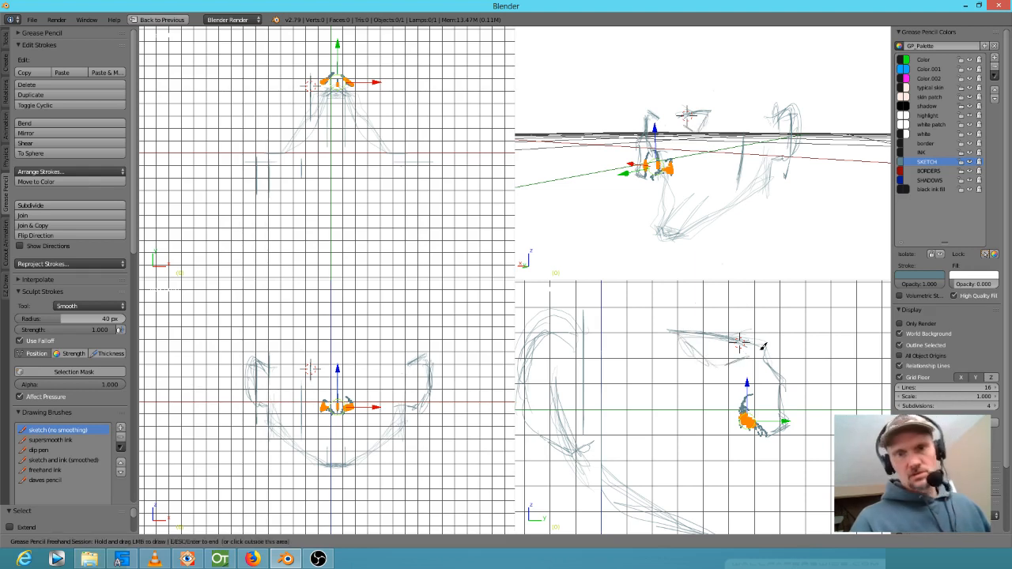
{"action": "mouse_move", "coordinate": [733, 176]}
{"action": "middle_mouse_down"}
{"action": "mouse_move", "coordinate": [711, 182]}
{"action": "mouse_move", "coordinate": [767, 178]}
{"action": "middle_mouse_up"}
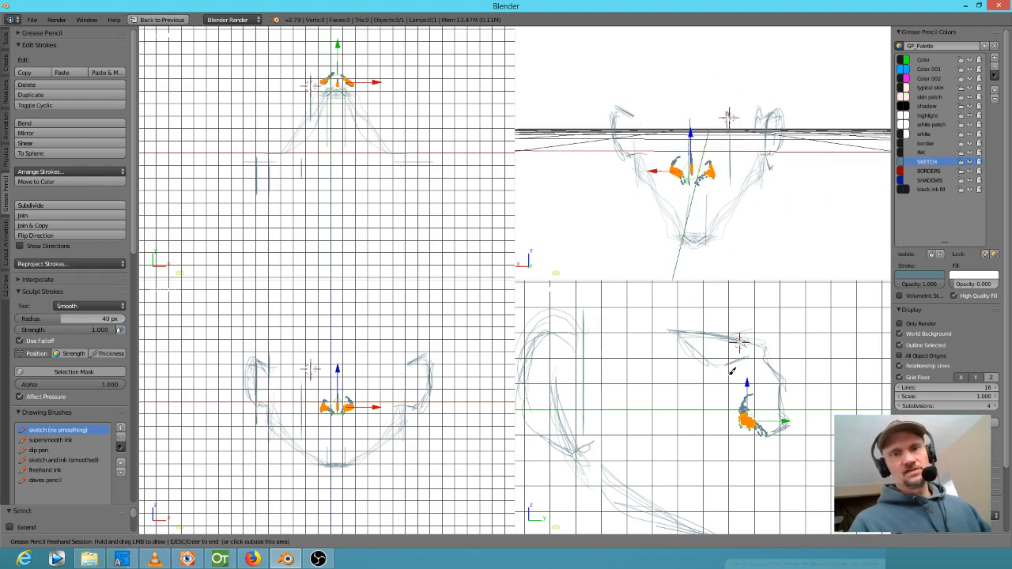
{"action": "mouse_move", "coordinate": [728, 168]}
{"action": "middle_mouse_down"}
{"action": "mouse_move", "coordinate": [668, 187]}
{"action": "mouse_move", "coordinate": [696, 165]}
{"action": "middle_mouse_up"}
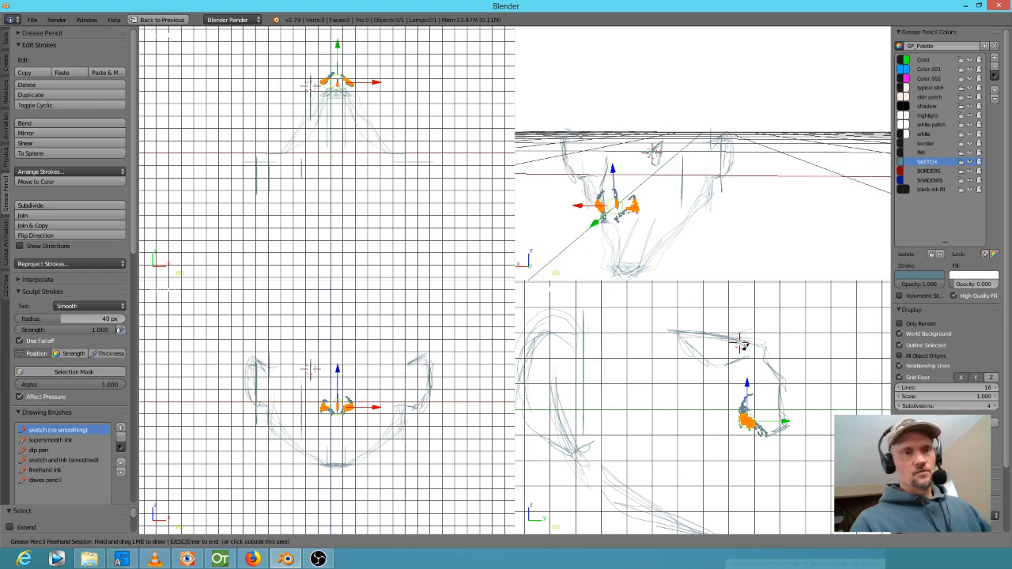
{"action": "key", "text": "Escape"}
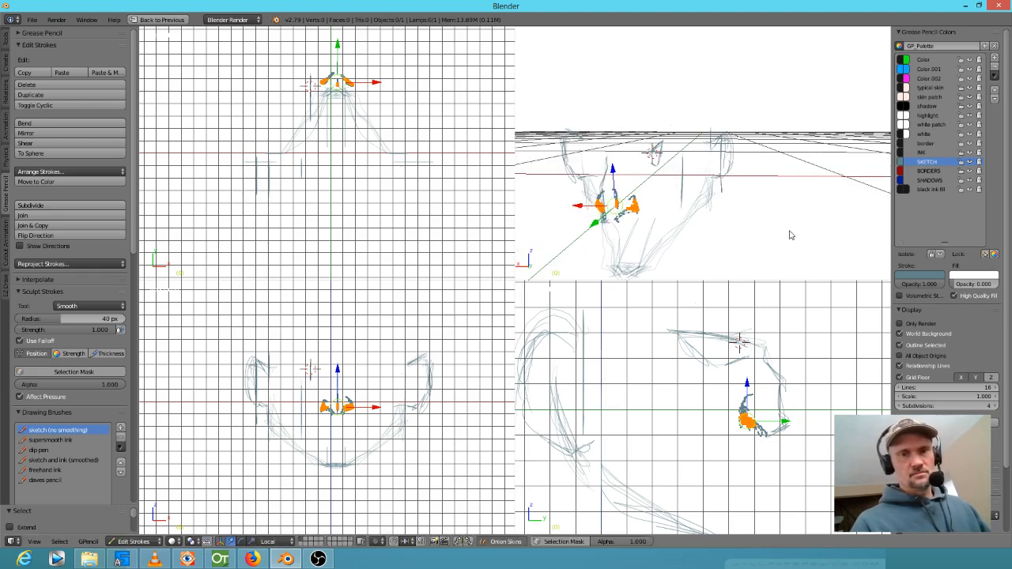
Select only the eye's linked strokes, rotate them in the top view to slant back from the nose, and shift them into place.
{"action": "right_click", "coordinate": [717, 333], "text": "shift"}
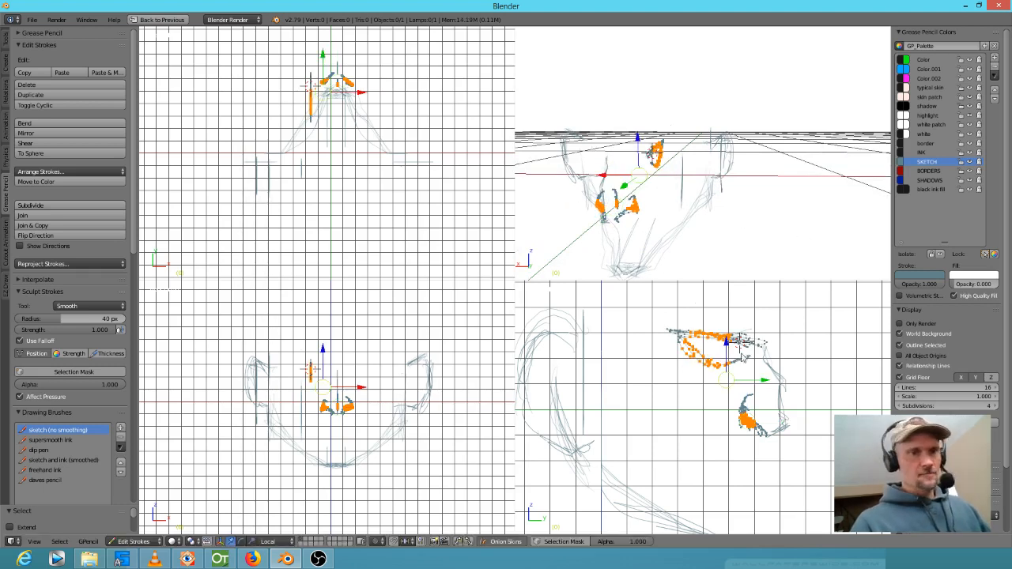
{"action": "key", "text": "ctrl+l"}
{"action": "key", "text": "a"}
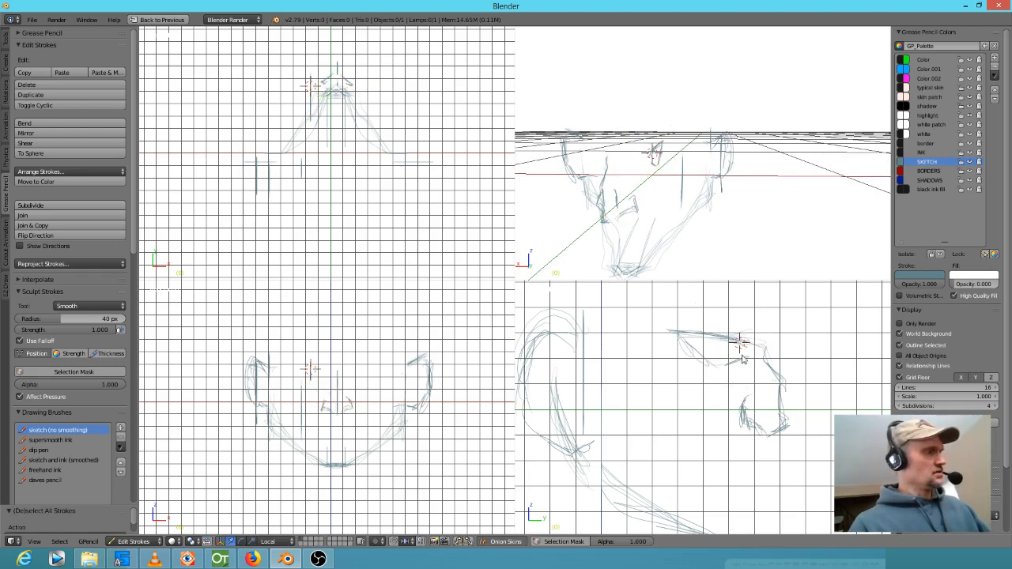
{"action": "right_click", "coordinate": [740, 338]}
{"action": "key", "text": "ctrl+l"}
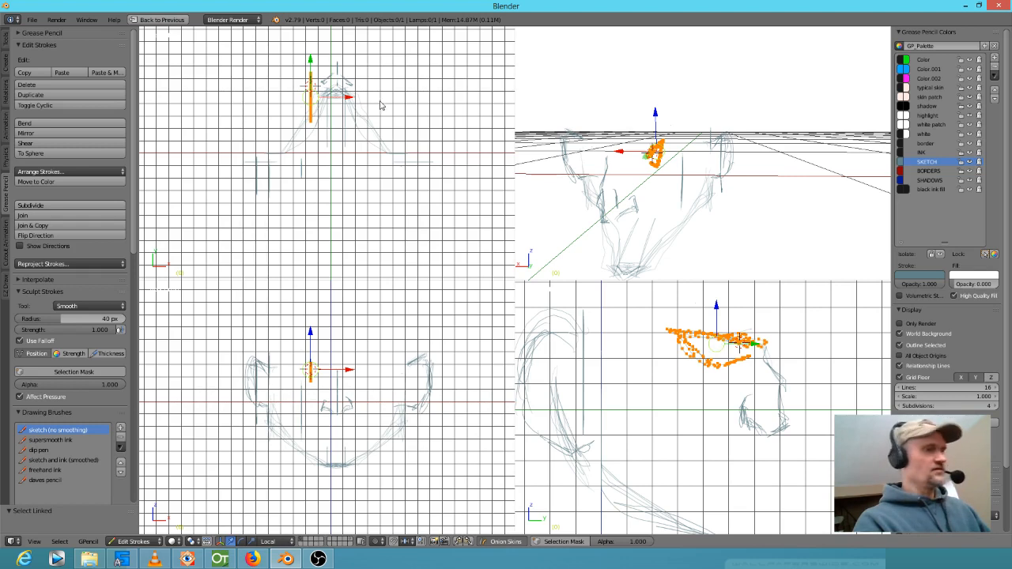
{"action": "key", "text": "r"}
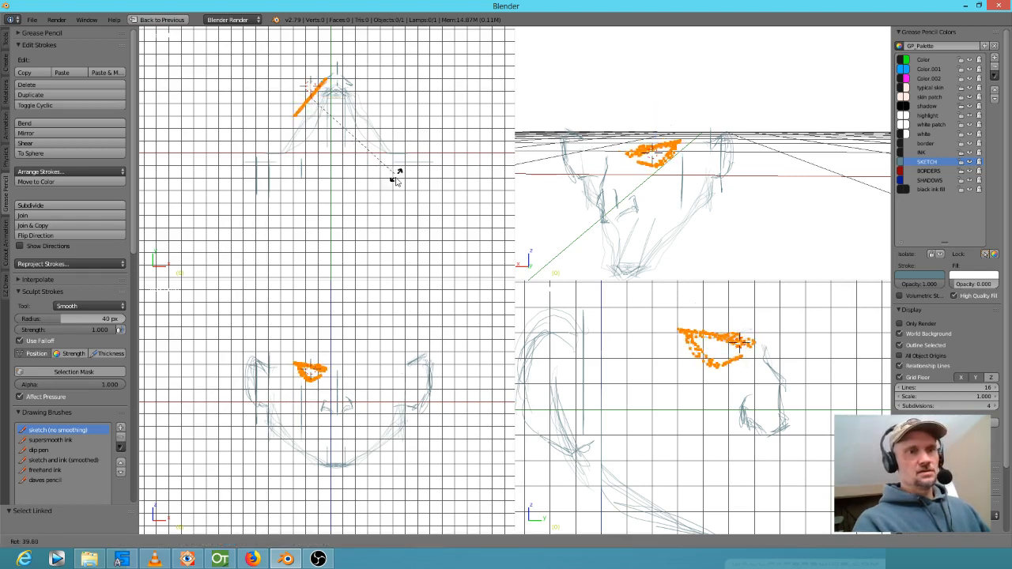
{"action": "left_click", "coordinate": [381, 196]}
{"action": "key", "text": "g"}
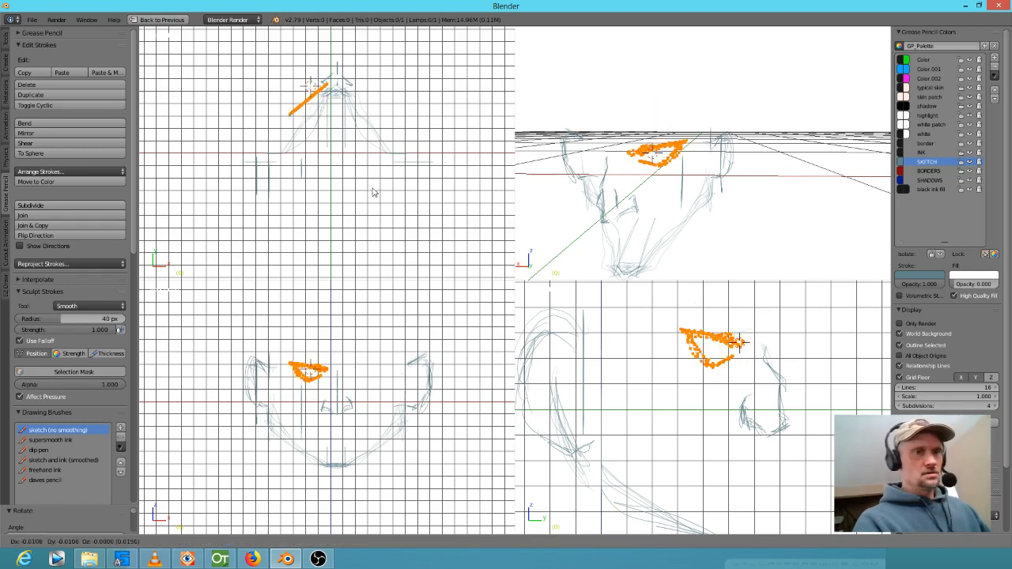
{"action": "left_click", "coordinate": [383, 201]}
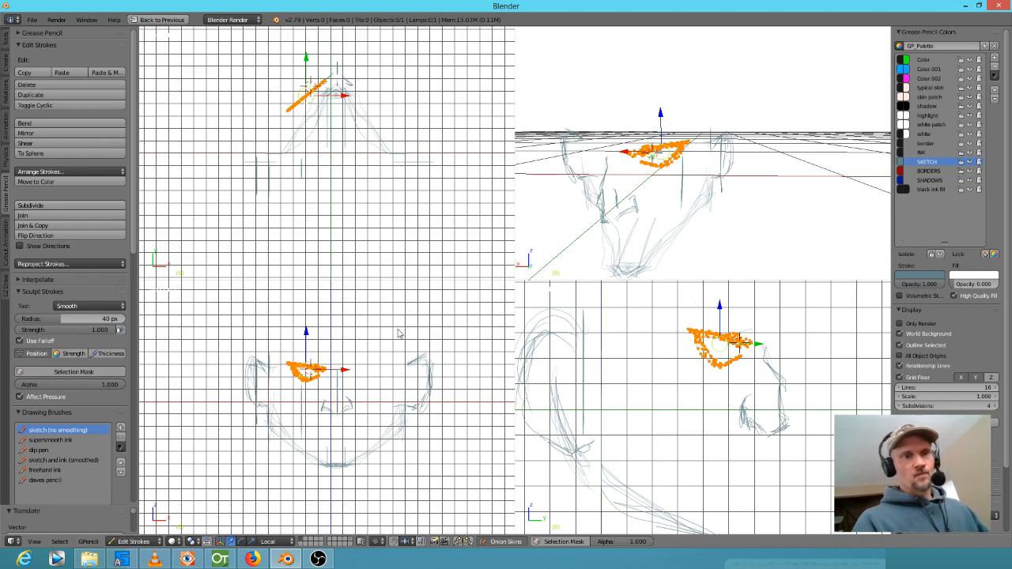
Duplicate the eye, mirror it with a scale of -1 along global X, and move the copy to the opposite side of the nose.
{"action": "key", "text": "shift+d"}
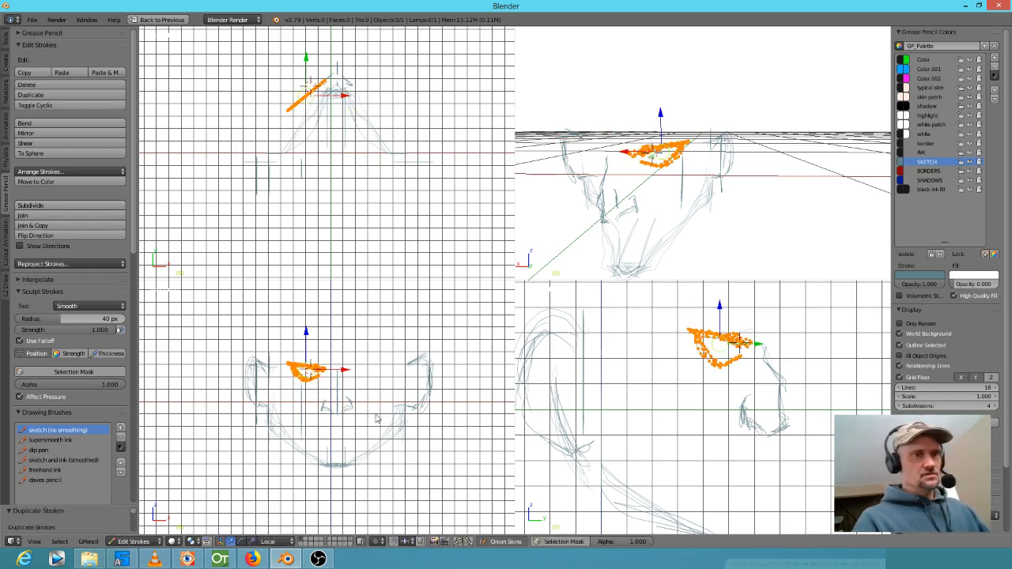
{"action": "key", "text": "s"}
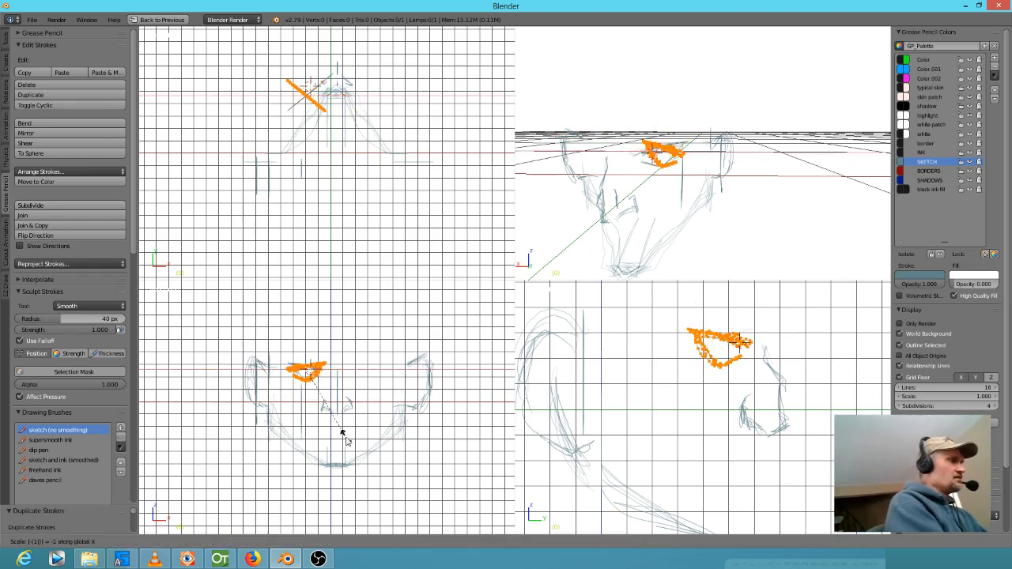
{"action": "left_click", "coordinate": [346, 441]}
{"action": "key", "text": "g"}
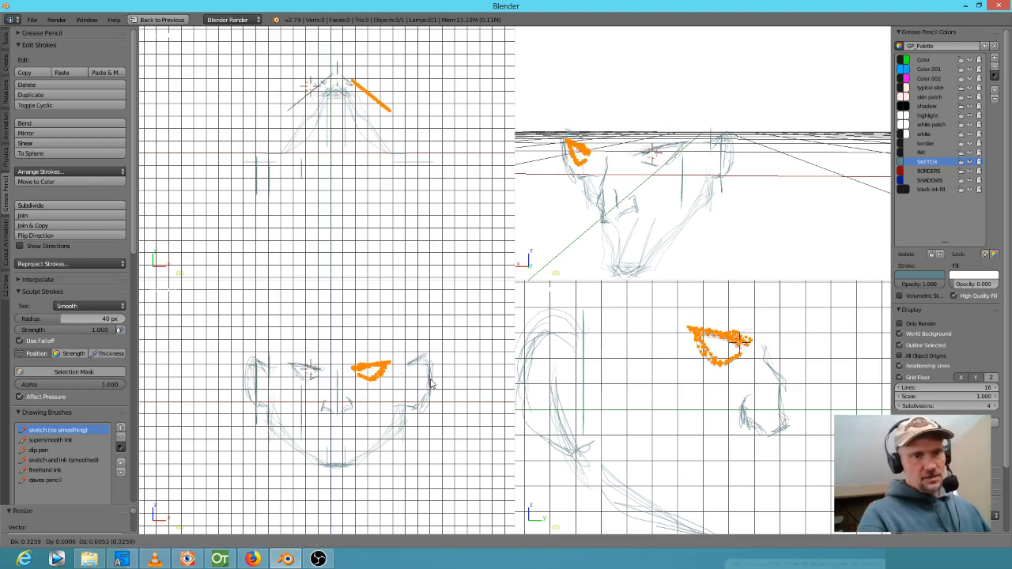
{"action": "left_click", "coordinate": [432, 385]}
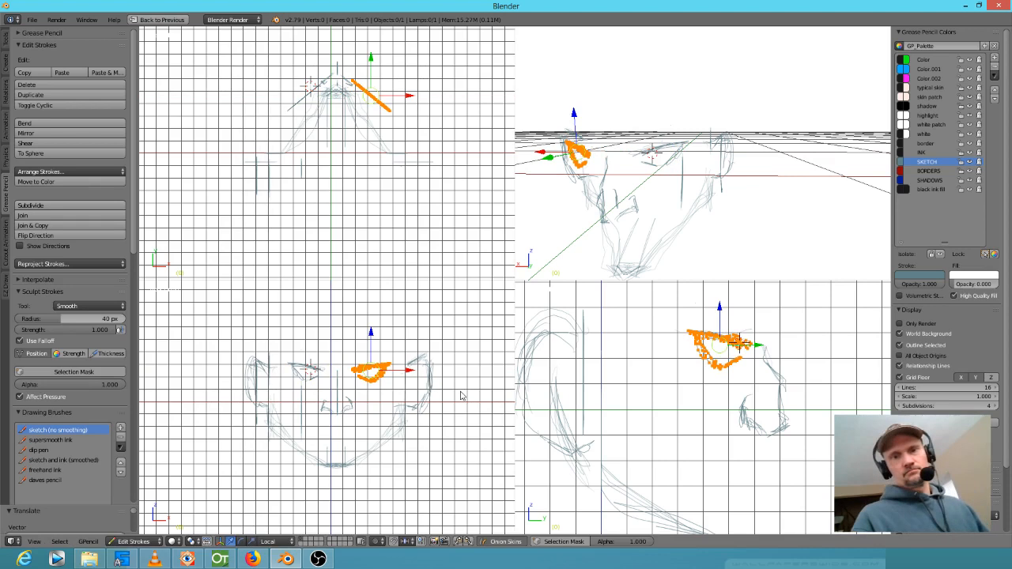
Select the stray vertical stroke beside the jaw in the perspective view and delete its selected points.
{"action": "middle_click_drag", "start_coordinate": [660, 191], "coordinate": [729, 126]}
{"action": "mouse_move", "coordinate": [719, 174]}
{"action": "middle_mouse_down"}
{"action": "mouse_move", "coordinate": [671, 196]}
{"action": "mouse_move", "coordinate": [697, 173]}
{"action": "middle_mouse_up"}
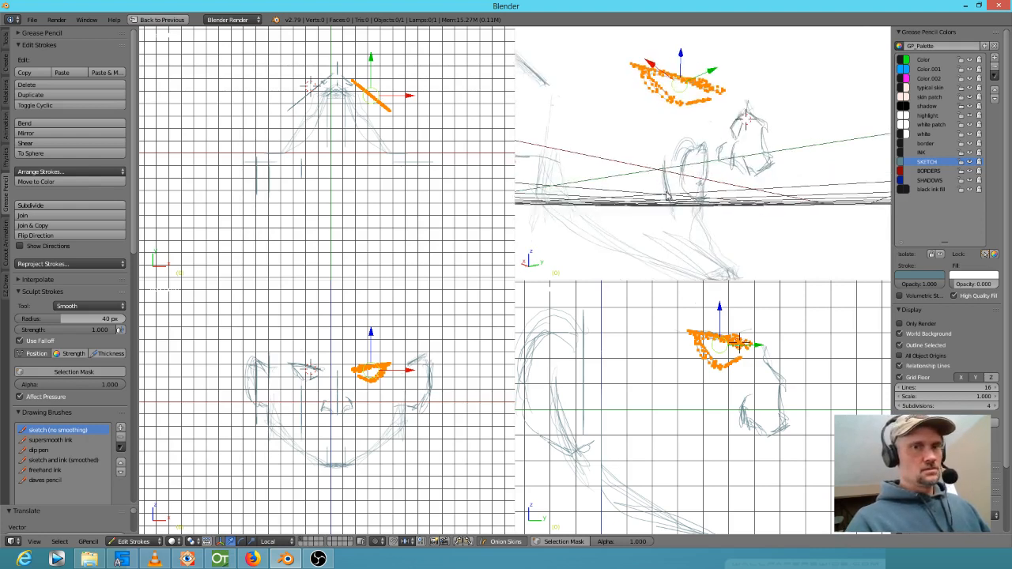
{"action": "right_click", "coordinate": [668, 194]}
{"action": "mouse_move", "coordinate": [670, 190]}
{"action": "right_mouse_down"}
{"action": "mouse_move", "coordinate": [665, 167]}
{"action": "mouse_move", "coordinate": [676, 222]}
{"action": "right_mouse_up"}
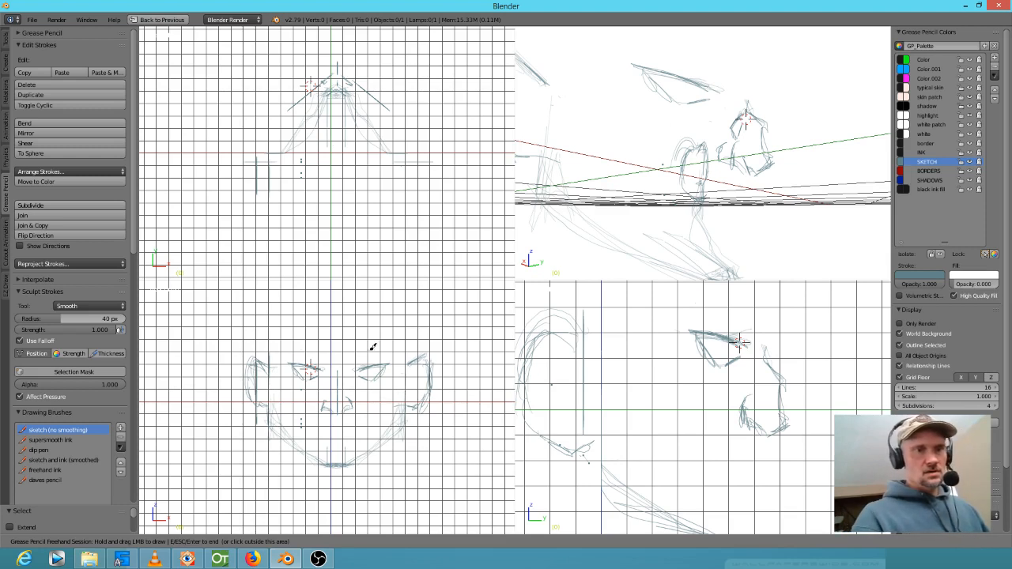
Position the 3D cursor on the centreline between the eyes and sketch the forehead profile upward from it in the side view.
{"action": "key", "text": "Escape"}
{"action": "left_click", "coordinate": [334, 363]}
{"action": "left_click", "coordinate": [771, 335]}
{"action": "mouse_move", "coordinate": [796, 372]}
{"action": "middle_mouse_down", "text": "shift"}
{"action": "mouse_move", "coordinate": [796, 280]}
{"action": "mouse_move", "coordinate": [783, 357]}
{"action": "mouse_move", "coordinate": [811, 399]}
{"action": "middle_mouse_up", "text": "shift"}
{"action": "left_click_drag", "start_coordinate": [794, 379], "coordinate": [796, 347]}
{"action": "left_click_drag", "start_coordinate": [792, 378], "coordinate": [776, 305]}
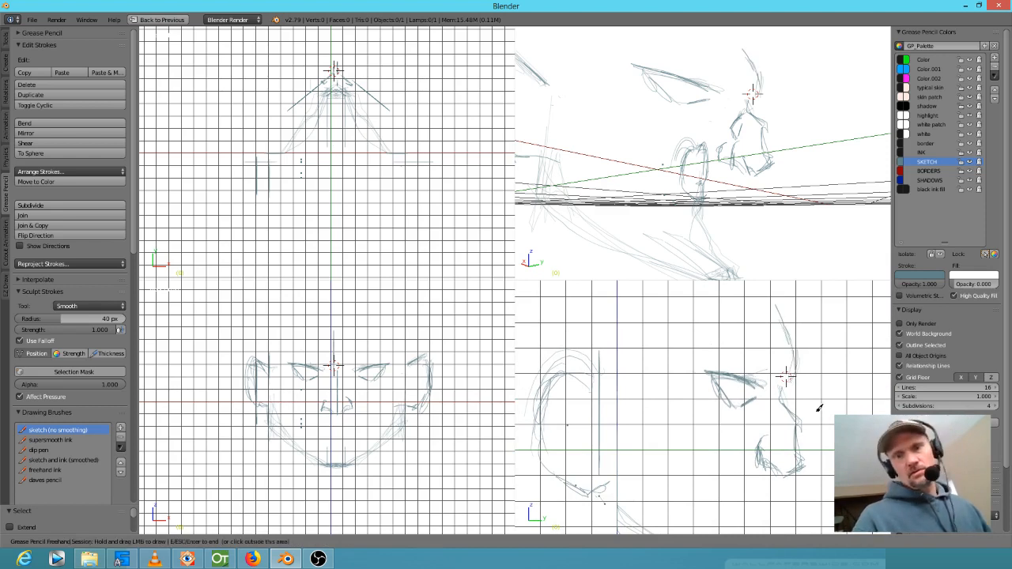
Add loose strokes above the forehead in the perspective and front views, plus a back-of-head arc in the top view.
{"action": "mouse_move", "coordinate": [764, 162]}
{"action": "middle_mouse_down"}
{"action": "mouse_move", "coordinate": [671, 197]}
{"action": "mouse_move", "coordinate": [759, 162]}
{"action": "mouse_move", "coordinate": [771, 170]}
{"action": "mouse_move", "coordinate": [751, 158]}
{"action": "mouse_move", "coordinate": [741, 167]}
{"action": "middle_mouse_up"}
{"action": "left_click_drag", "start_coordinate": [687, 74], "coordinate": [699, 55]}
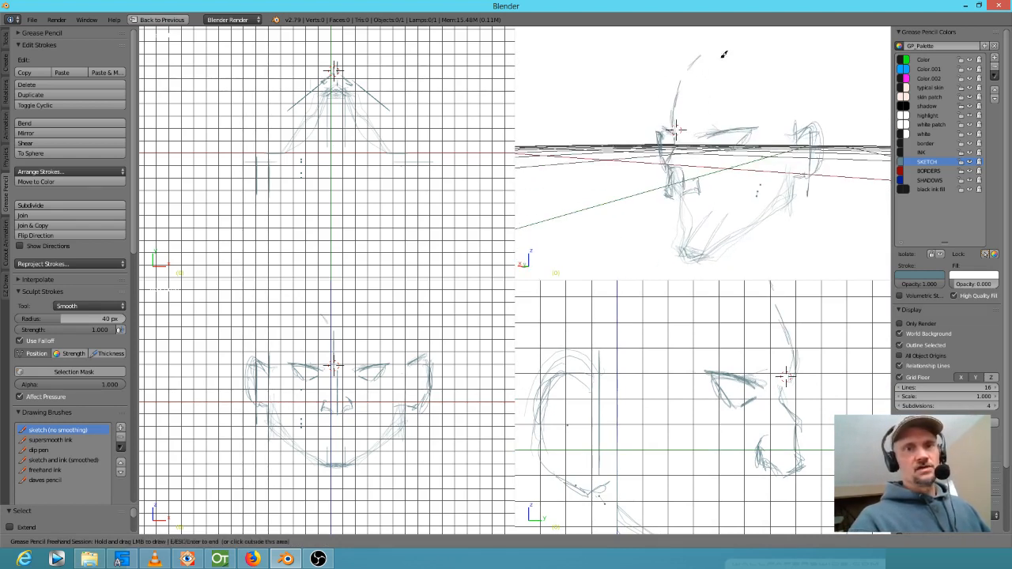
{"action": "left_click_drag", "start_coordinate": [333, 314], "coordinate": [339, 292]}
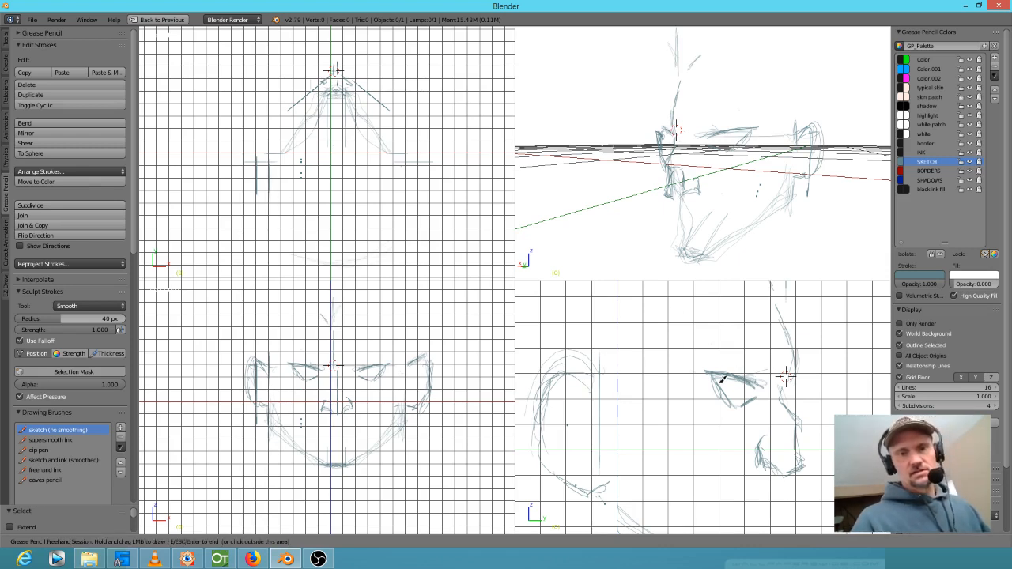
Sketch a hair tuft curling forward above the forehead in the side view.
{"action": "scroll", "coordinate": [678, 402], "scroll_direction": "down", "scroll_amount": 2}
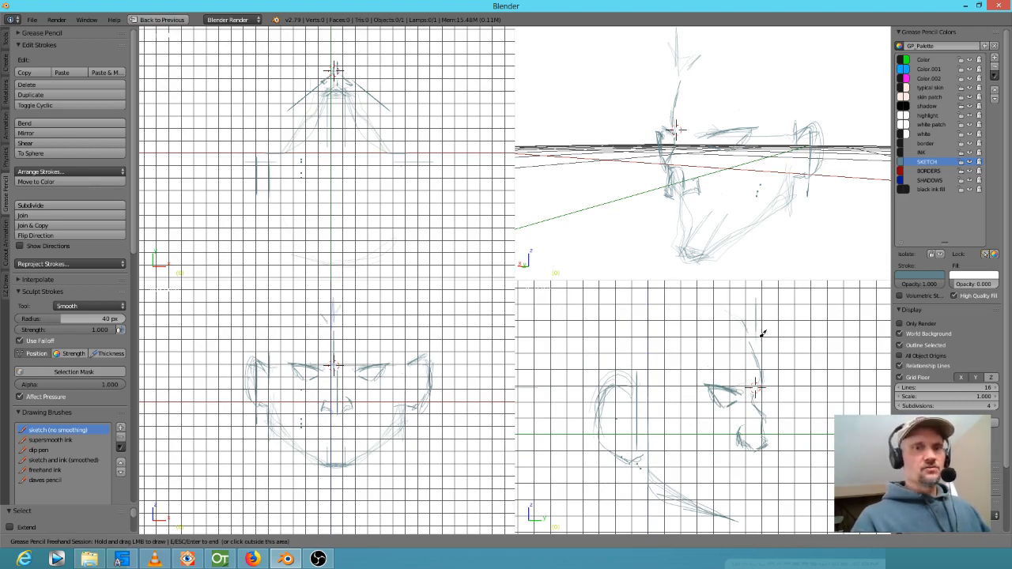
{"action": "mouse_move", "coordinate": [761, 324]}
{"action": "left_mouse_down"}
{"action": "mouse_move", "coordinate": [748, 307]}
{"action": "mouse_move", "coordinate": [781, 345]}
{"action": "left_mouse_up"}
{"action": "left_click_drag", "start_coordinate": [777, 303], "coordinate": [795, 341]}
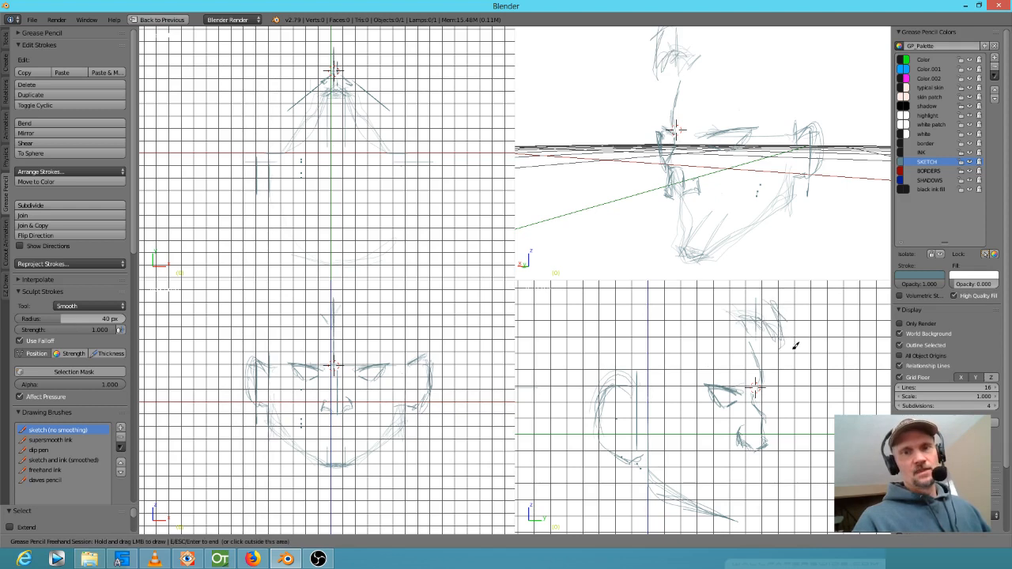
{"action": "middle_click_drag", "start_coordinate": [796, 341], "coordinate": [788, 371], "text": "shift"}
{"action": "mouse_move", "coordinate": [789, 371]}
{"action": "left_mouse_down"}
{"action": "mouse_move", "coordinate": [768, 341]}
{"action": "mouse_move", "coordinate": [791, 350]}
{"action": "mouse_move", "coordinate": [795, 327]}
{"action": "mouse_move", "coordinate": [786, 308]}
{"action": "mouse_move", "coordinate": [761, 300]}
{"action": "left_mouse_up"}
{"action": "scroll", "coordinate": [723, 405], "scroll_direction": "down", "scroll_amount": 2}
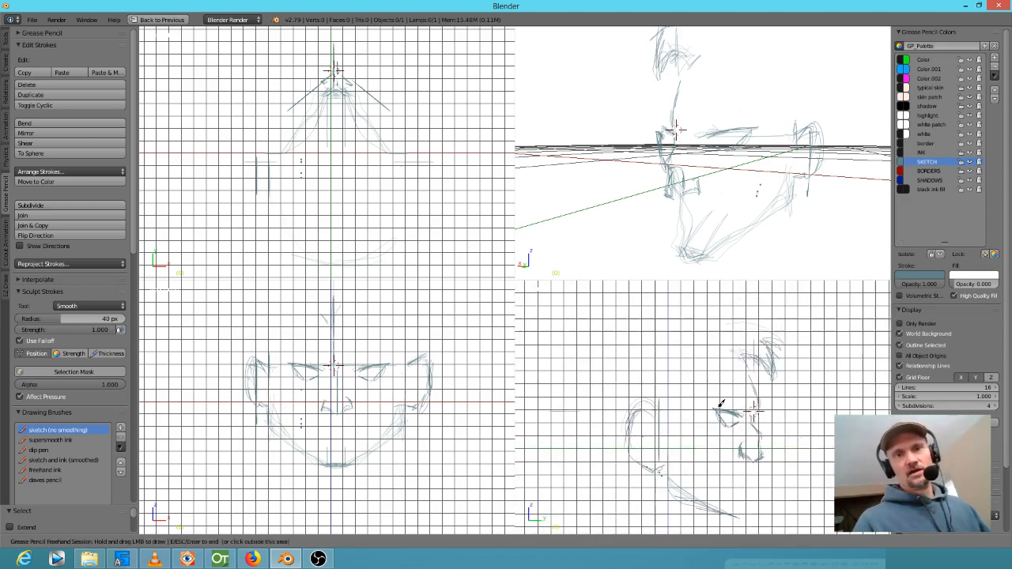
Position the 3D cursor at the rear of the hair tuft and sketch a rounded tuft outline around it in the front view.
{"action": "mouse_move", "coordinate": [693, 160]}
{"action": "middle_mouse_down"}
{"action": "mouse_move", "coordinate": [807, 190]}
{"action": "mouse_move", "coordinate": [776, 204]}
{"action": "mouse_move", "coordinate": [784, 189]}
{"action": "middle_mouse_up"}
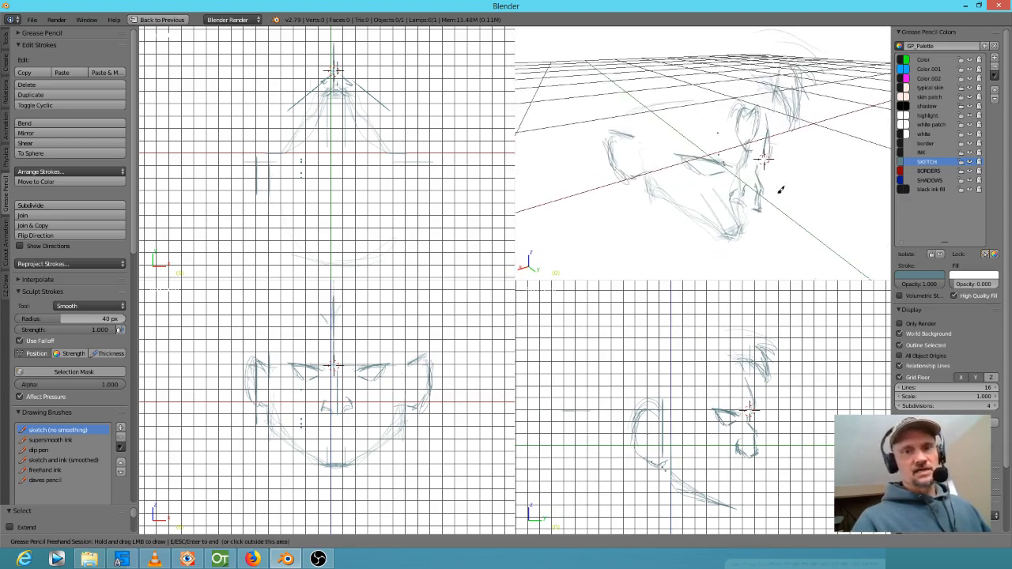
{"action": "left_click", "coordinate": [732, 357]}
{"action": "middle_click_drag", "start_coordinate": [755, 76], "coordinate": [695, 218]}
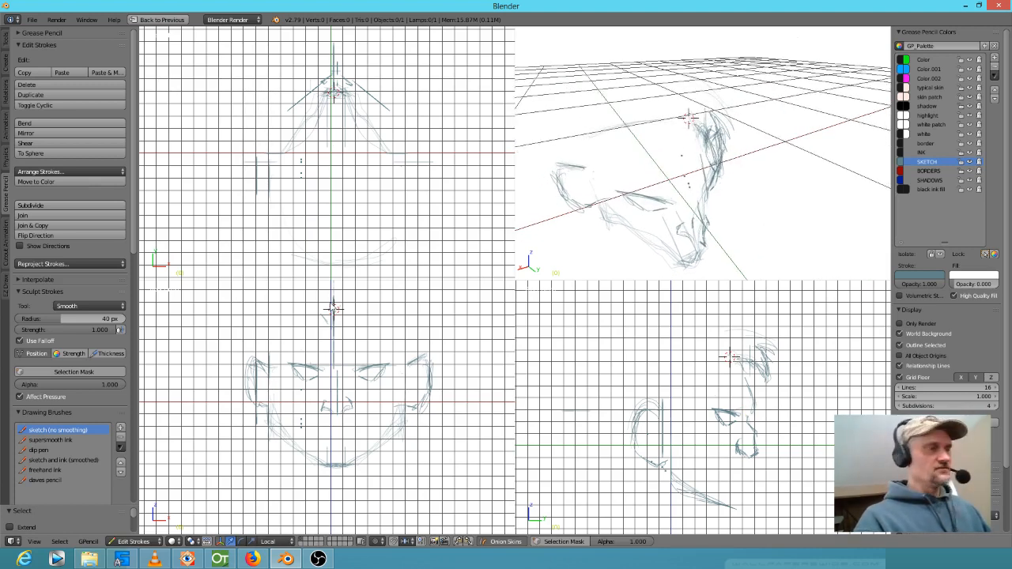
{"action": "left_click", "coordinate": [342, 292]}
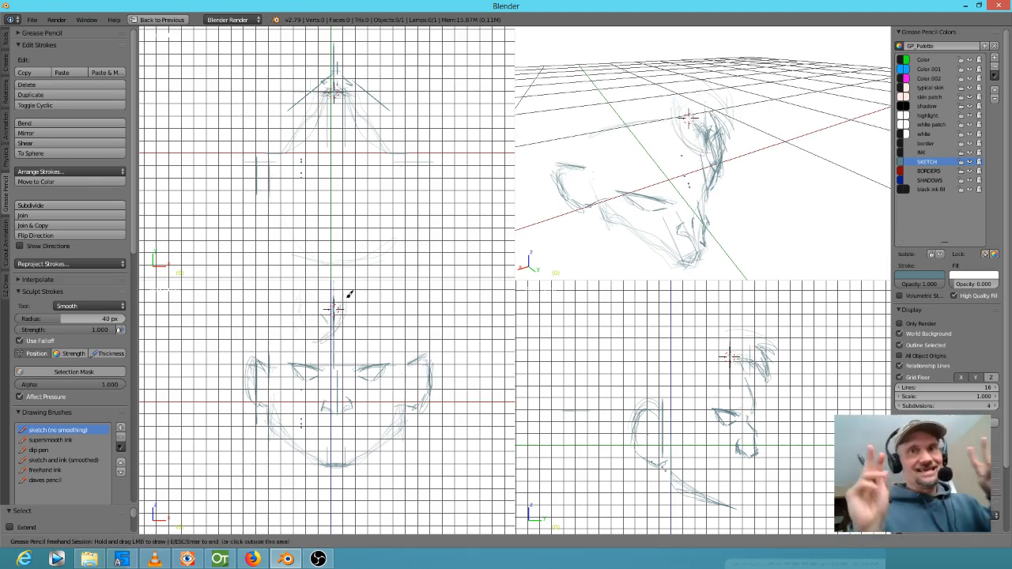
{"action": "left_click_drag", "start_coordinate": [346, 305], "coordinate": [309, 342]}
{"action": "left_click_drag", "start_coordinate": [327, 313], "coordinate": [299, 334]}
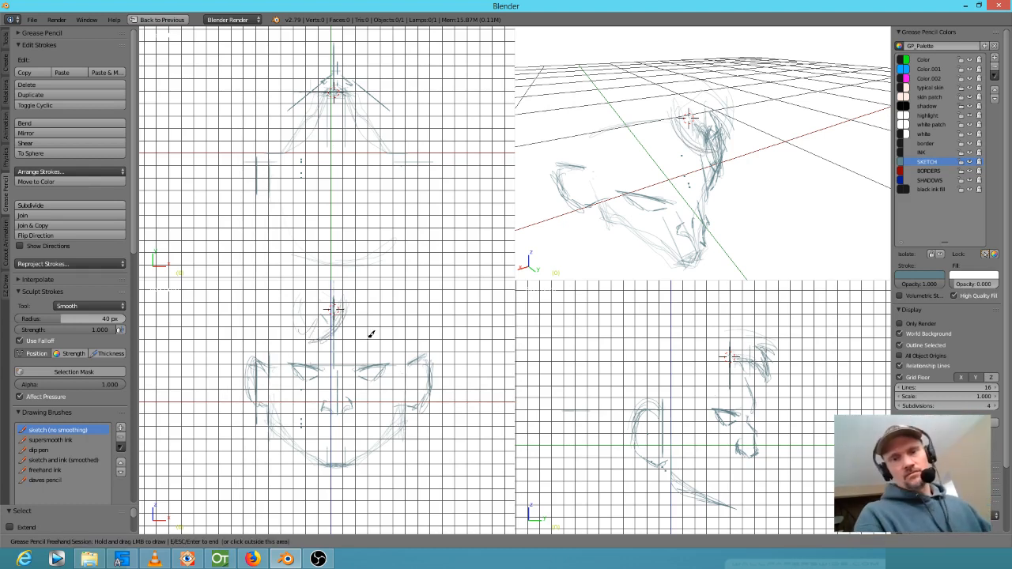
Enable proportional editing, select a point of the hair tuft outline and move it forward in the side view.
{"action": "key", "text": "Escape"}
{"action": "mouse_move", "coordinate": [735, 356]}
{"action": "right_mouse_down"}
{"action": "mouse_move", "coordinate": [745, 354]}
{"action": "mouse_move", "coordinate": [730, 359]}
{"action": "right_mouse_up"}
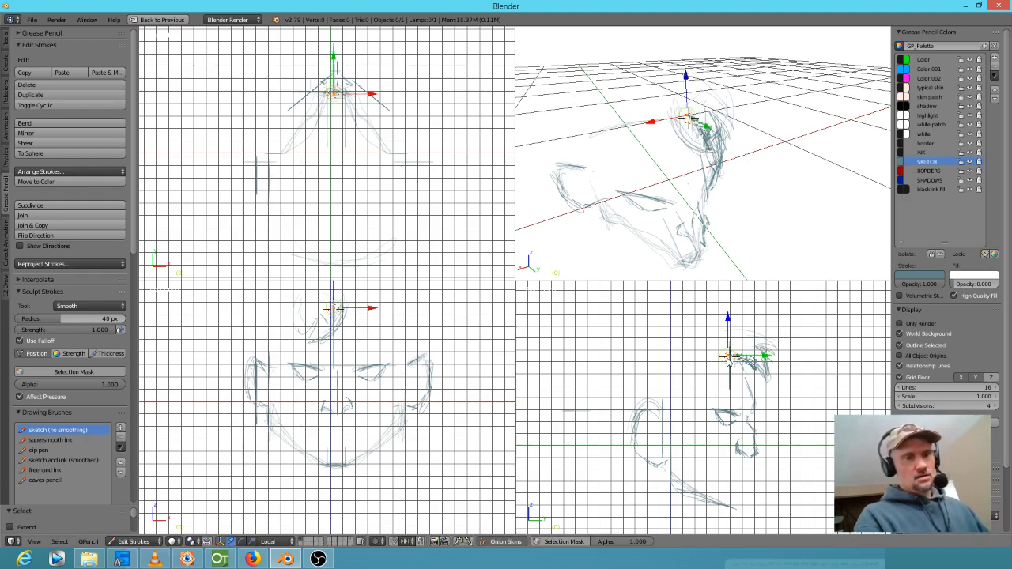
{"action": "left_click", "coordinate": [377, 542]}
{"action": "left_click", "coordinate": [387, 501]}
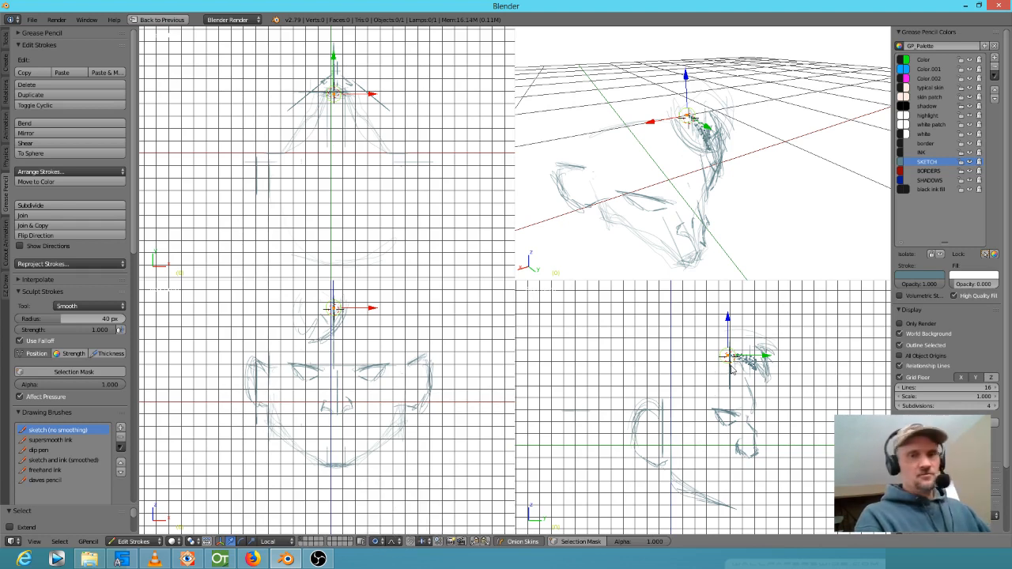
{"action": "key", "text": "g"}
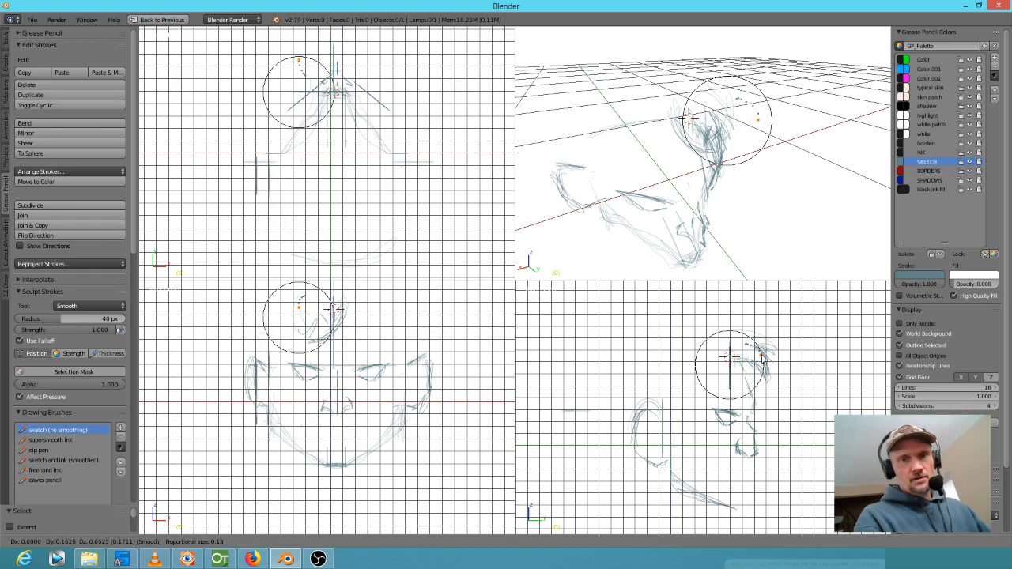
{"action": "left_click", "coordinate": [769, 353]}
Pull the remaining tuft outline strokes up and forward in the side view and outward in the front view to shape the curl.
{"action": "mouse_move", "coordinate": [730, 380]}
{"action": "right_mouse_down"}
{"action": "mouse_move", "coordinate": [758, 355]}
{"action": "mouse_move", "coordinate": [773, 364]}
{"action": "mouse_move", "coordinate": [769, 331]}
{"action": "mouse_move", "coordinate": [750, 382]}
{"action": "mouse_move", "coordinate": [771, 359]}
{"action": "mouse_move", "coordinate": [744, 362]}
{"action": "mouse_move", "coordinate": [775, 337]}
{"action": "right_mouse_up"}
{"action": "scroll", "coordinate": [773, 365], "scroll_direction": "down", "scroll_amount": 3}
{"action": "right_click_drag", "start_coordinate": [731, 378], "coordinate": [767, 334]}
{"action": "right_click_drag", "start_coordinate": [327, 309], "coordinate": [296, 310]}
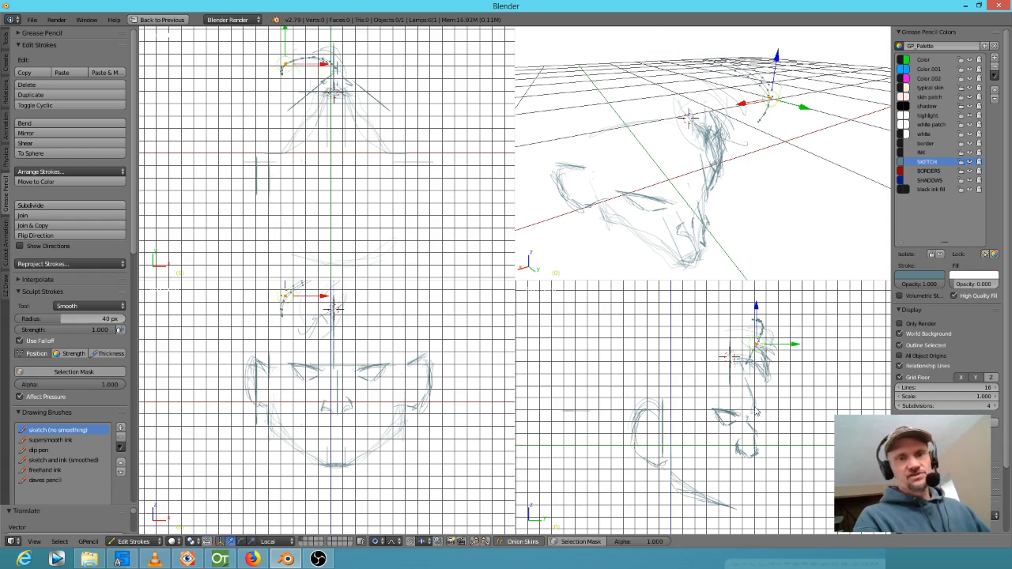
{"action": "mouse_move", "coordinate": [728, 383]}
{"action": "right_mouse_down"}
{"action": "mouse_move", "coordinate": [776, 369]}
{"action": "mouse_move", "coordinate": [735, 375]}
{"action": "mouse_move", "coordinate": [773, 354]}
{"action": "mouse_move", "coordinate": [745, 365]}
{"action": "mouse_move", "coordinate": [776, 340]}
{"action": "right_mouse_up"}
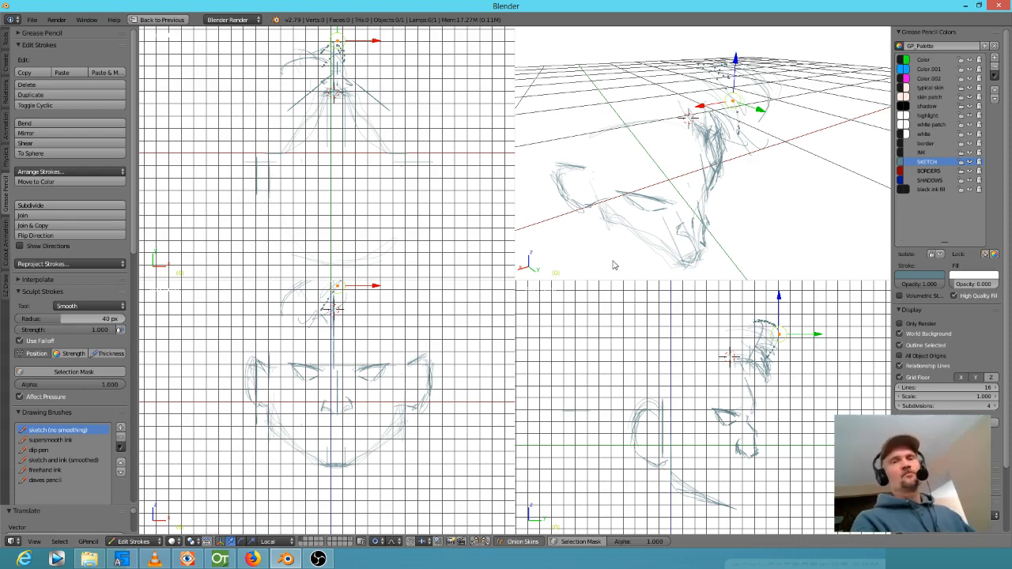
Select the lower nose strokes and move them forward in the side view with proportional falloff.
{"action": "mouse_move", "coordinate": [740, 207]}
{"action": "middle_mouse_down"}
{"action": "mouse_move", "coordinate": [689, 86]}
{"action": "mouse_move", "coordinate": [717, 126]}
{"action": "mouse_move", "coordinate": [692, 110]}
{"action": "mouse_move", "coordinate": [702, 220]}
{"action": "mouse_move", "coordinate": [743, 219]}
{"action": "middle_mouse_up"}
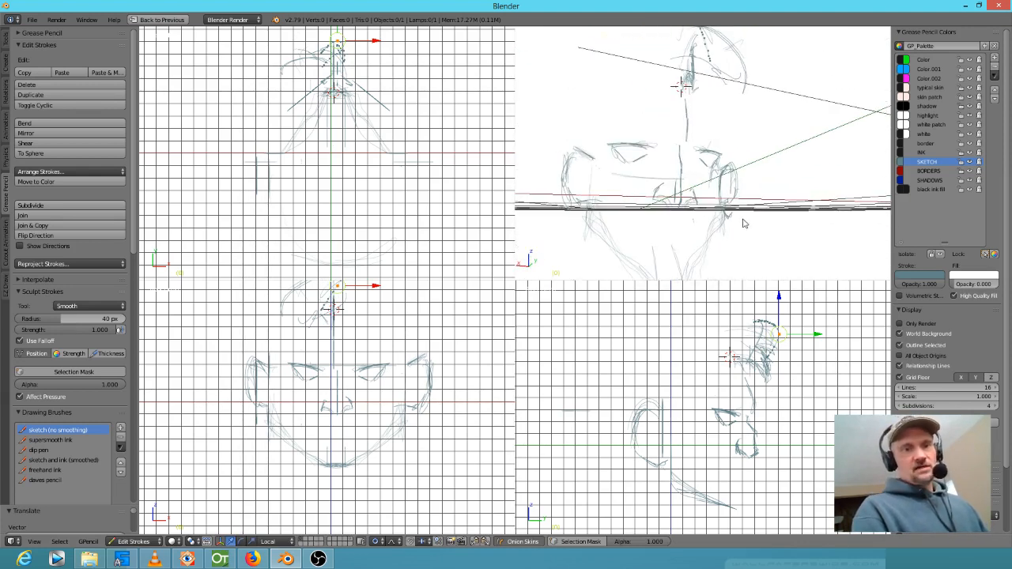
{"action": "middle_click_drag", "start_coordinate": [756, 475], "coordinate": [754, 431], "text": "shift"}
{"action": "scroll", "coordinate": [754, 434], "scroll_direction": "up", "scroll_amount": 2}
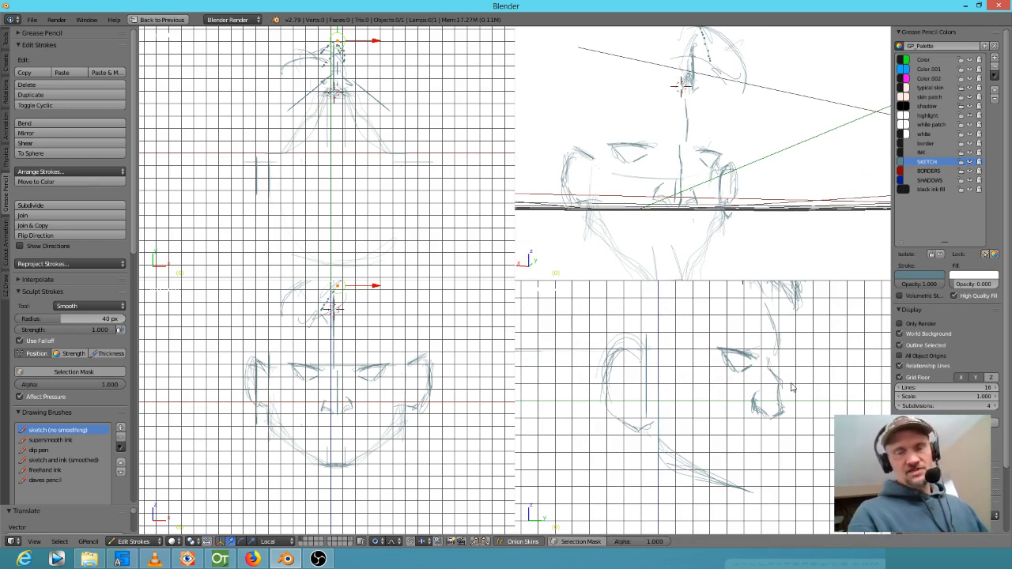
{"action": "right_click", "coordinate": [776, 407]}
{"action": "mouse_move", "coordinate": [813, 407]}
{"action": "left_mouse_down", "text": "ctrl"}
{"action": "mouse_move", "coordinate": [789, 433]}
{"action": "mouse_move", "coordinate": [789, 423]}
{"action": "left_mouse_up", "text": "ctrl"}
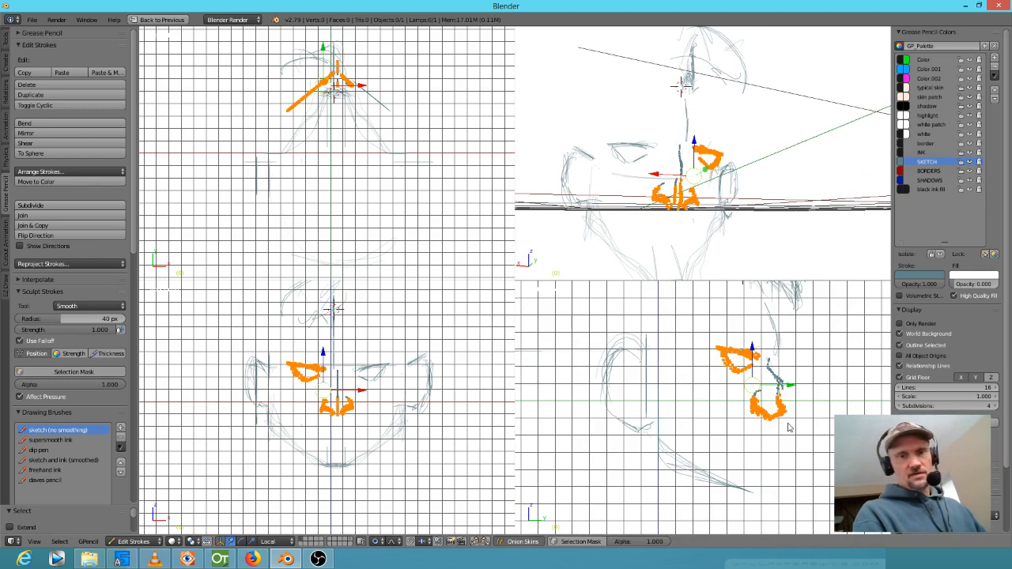
{"action": "right_click", "coordinate": [788, 419]}
{"action": "key", "text": "ctrl+l"}
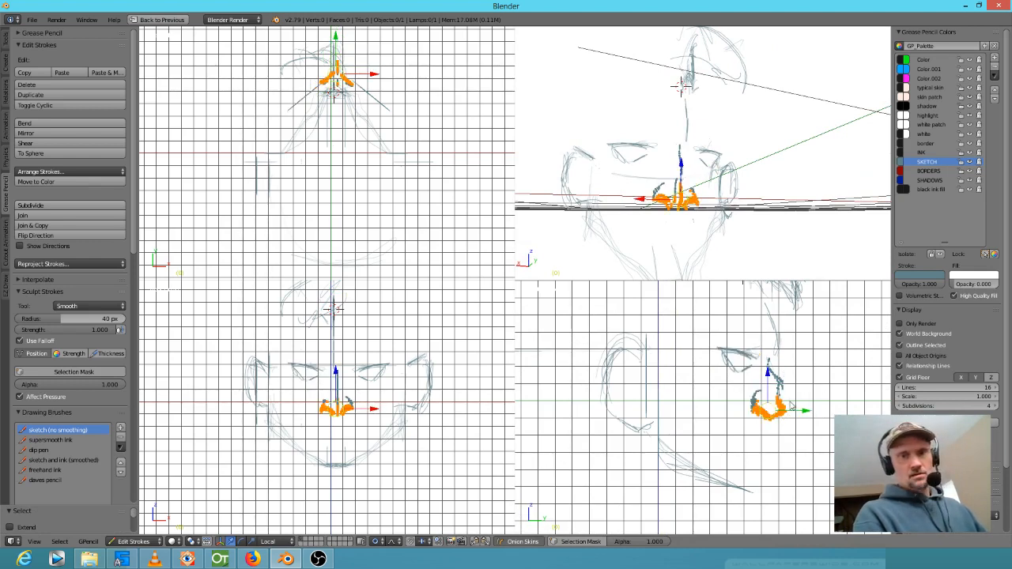
{"action": "key", "text": "g"}
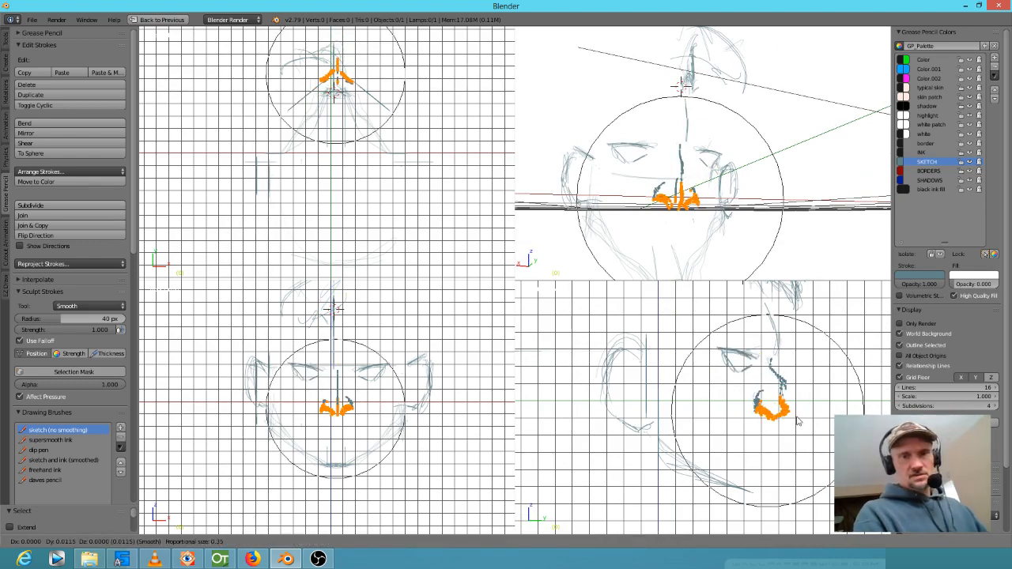
{"action": "left_click", "coordinate": [803, 421]}
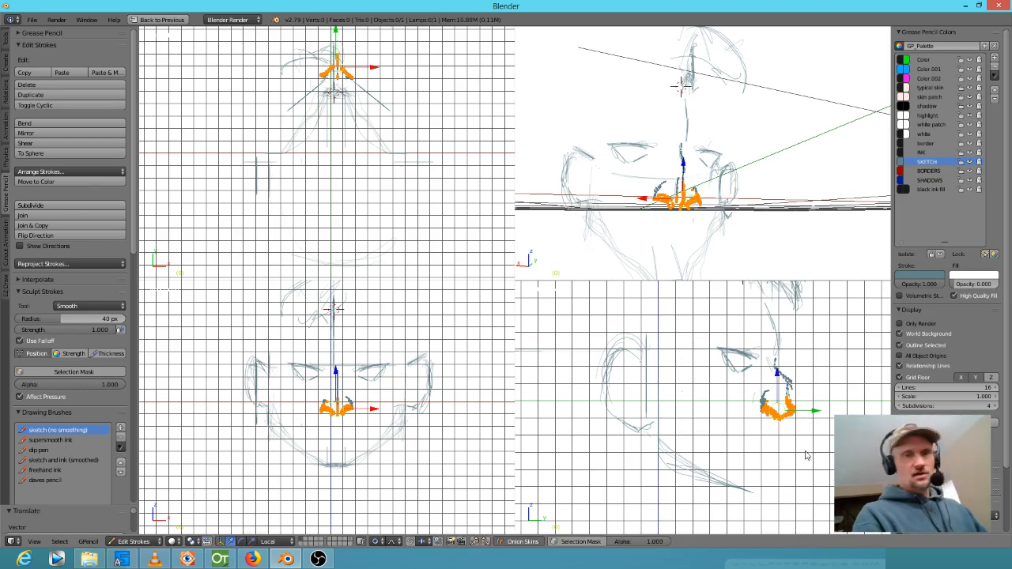
Rotate the selected nose strokes slightly in the side view and move them up and forward.
{"action": "key", "text": "r"}
{"action": "left_click", "coordinate": [811, 453]}
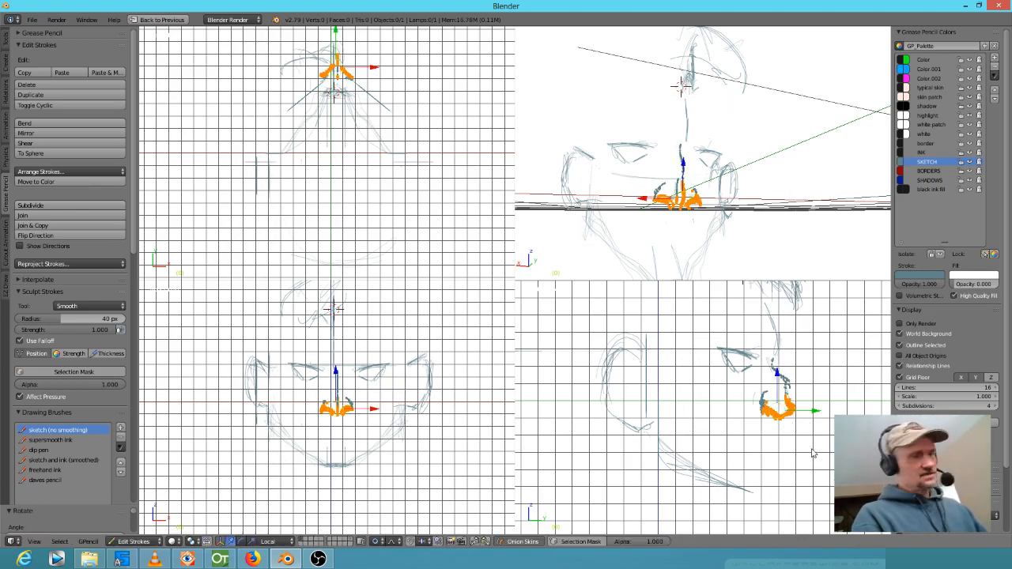
{"action": "key", "text": "g"}
{"action": "left_click", "coordinate": [816, 448]}
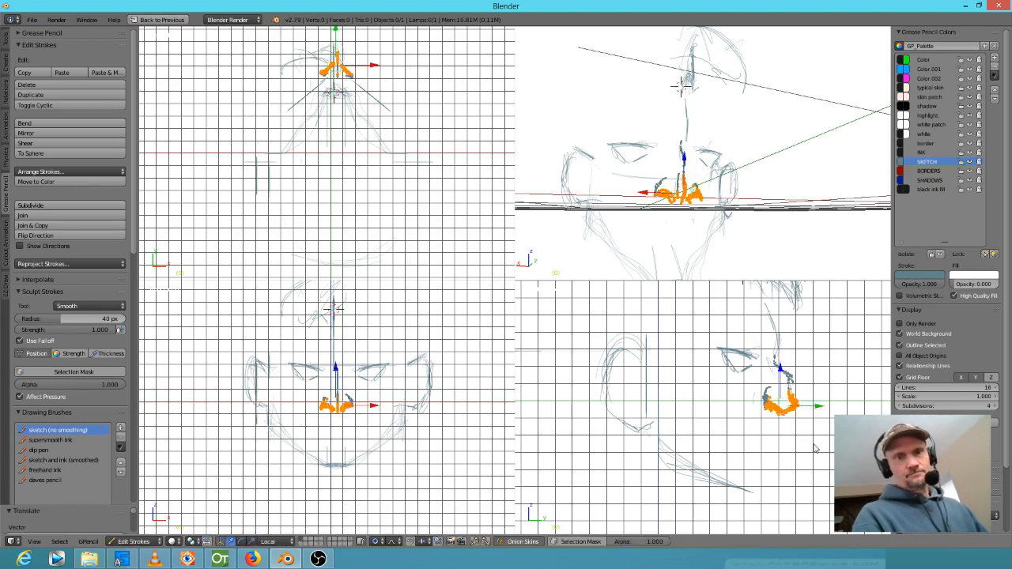
{"action": "mouse_move", "coordinate": [739, 265]}
{"action": "middle_mouse_down"}
{"action": "mouse_move", "coordinate": [729, 254]}
{"action": "mouse_move", "coordinate": [751, 237]}
{"action": "mouse_move", "coordinate": [747, 261]}
{"action": "mouse_move", "coordinate": [699, 246]}
{"action": "mouse_move", "coordinate": [751, 250]}
{"action": "middle_mouse_up"}
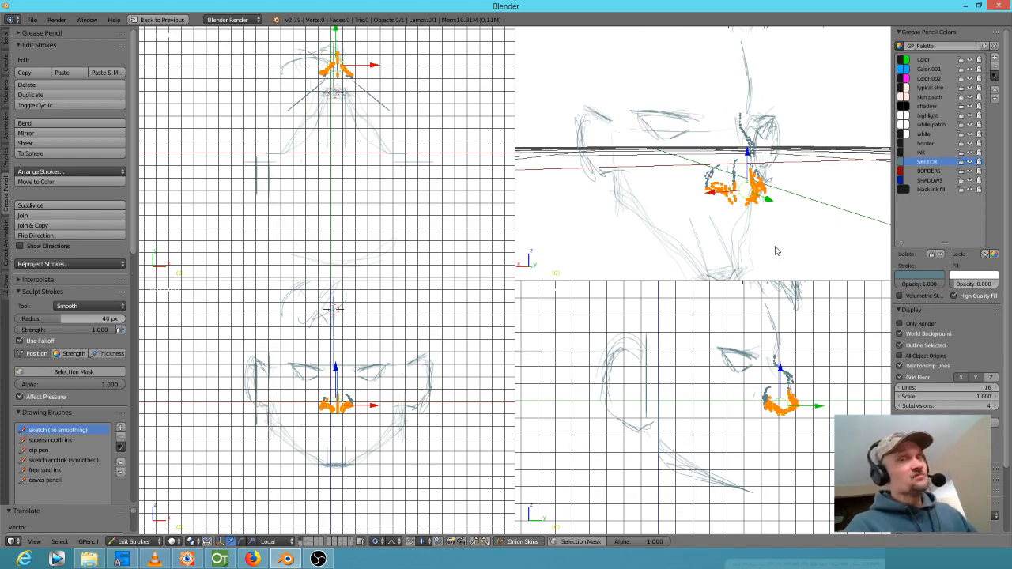
Sketch loose hair strokes beneath the tuft on the forehead.
{"action": "mouse_move", "coordinate": [787, 323]}
{"action": "middle_mouse_down", "text": "shift"}
{"action": "mouse_move", "coordinate": [743, 330]}
{"action": "mouse_move", "coordinate": [740, 344]}
{"action": "middle_mouse_up", "text": "shift"}
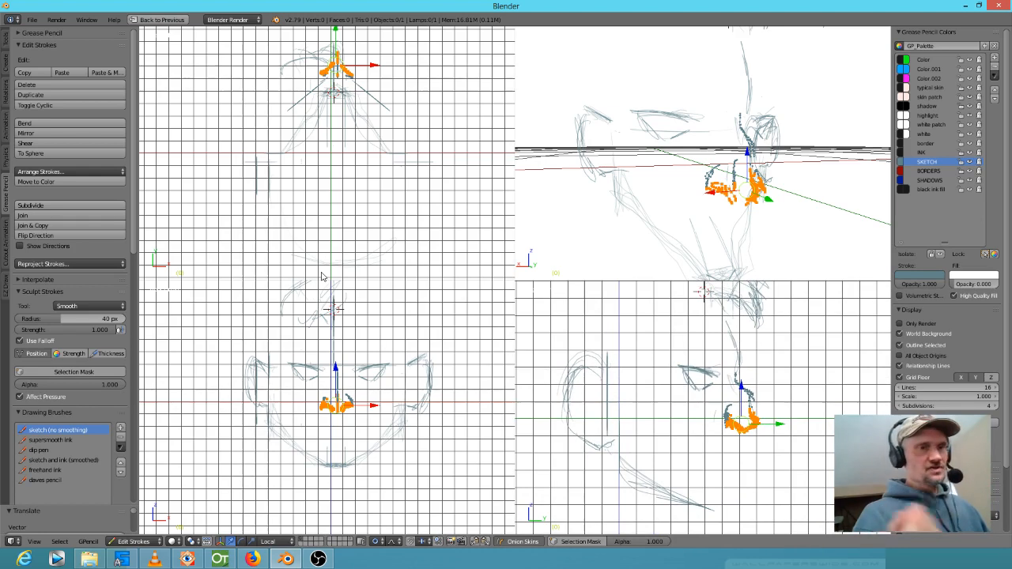
{"action": "mouse_move", "coordinate": [327, 303]}
{"action": "left_mouse_down"}
{"action": "mouse_move", "coordinate": [308, 316]}
{"action": "mouse_move", "coordinate": [333, 297]}
{"action": "left_mouse_up"}
{"action": "left_click_drag", "start_coordinate": [290, 328], "coordinate": [284, 330]}
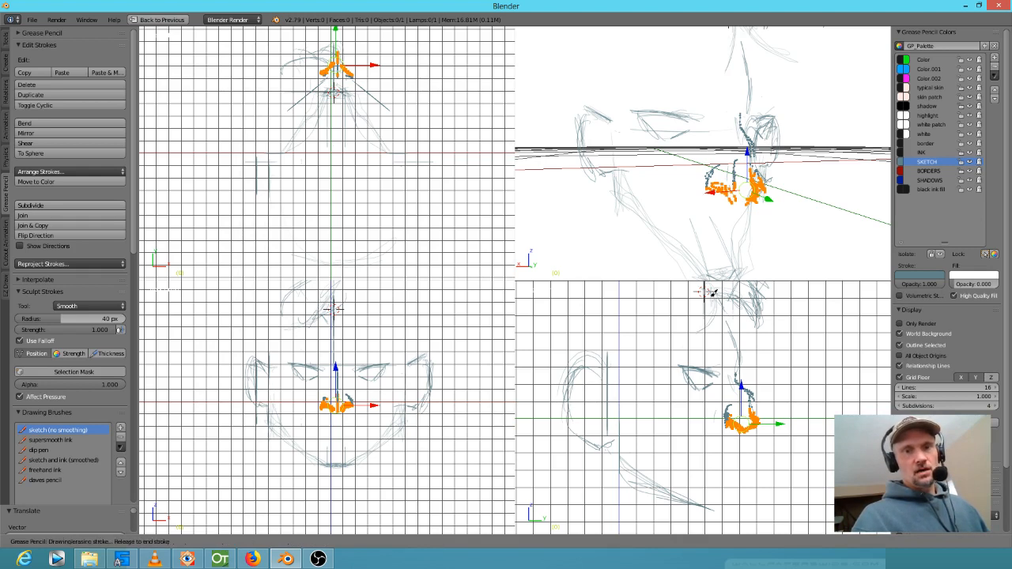
{"action": "mouse_move", "coordinate": [734, 42]}
{"action": "left_mouse_down"}
{"action": "mouse_move", "coordinate": [719, 75]}
{"action": "mouse_move", "coordinate": [729, 66]}
{"action": "mouse_move", "coordinate": [695, 89]}
{"action": "left_mouse_up"}
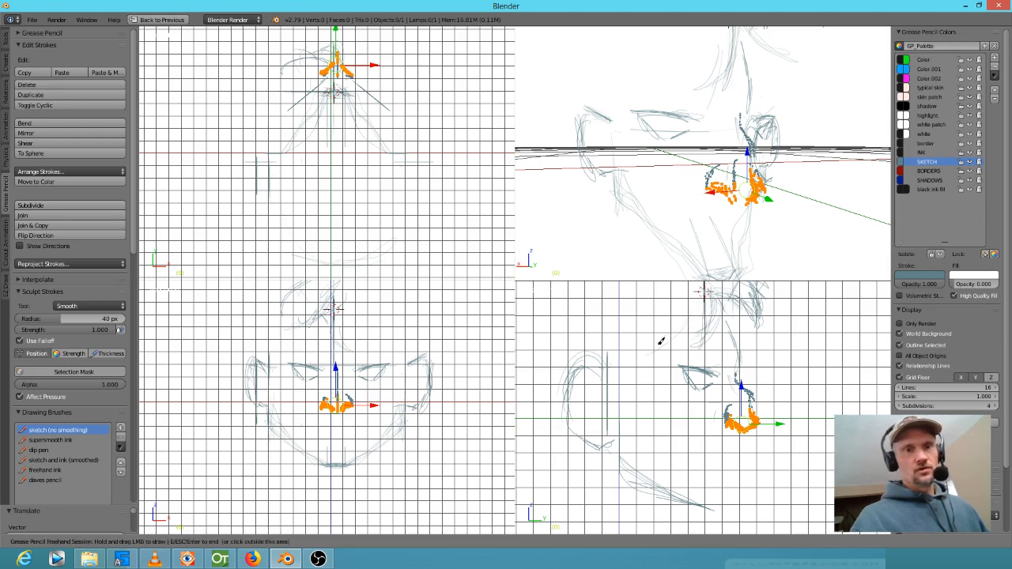
{"action": "key", "text": "Escape"}
Position the 3D cursor at the temple above the outer eye and sketch side hair strokes in the side and front views.
{"action": "left_click", "coordinate": [277, 348]}
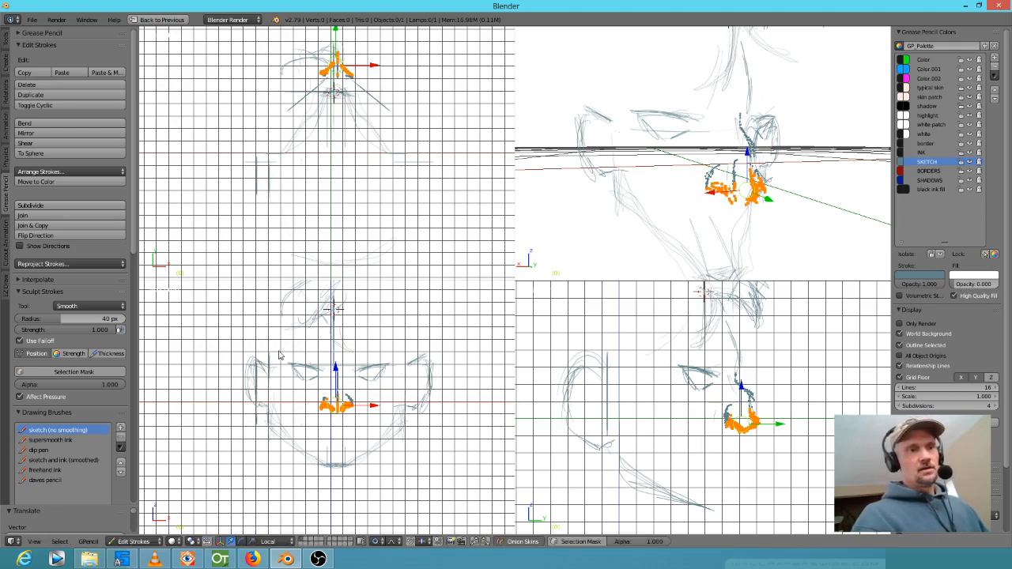
{"action": "mouse_move", "coordinate": [672, 308]}
{"action": "left_mouse_down"}
{"action": "mouse_move", "coordinate": [626, 370]}
{"action": "mouse_move", "coordinate": [614, 361]}
{"action": "mouse_move", "coordinate": [744, 303]}
{"action": "left_mouse_up"}
{"action": "left_click_drag", "start_coordinate": [268, 340], "coordinate": [244, 293]}
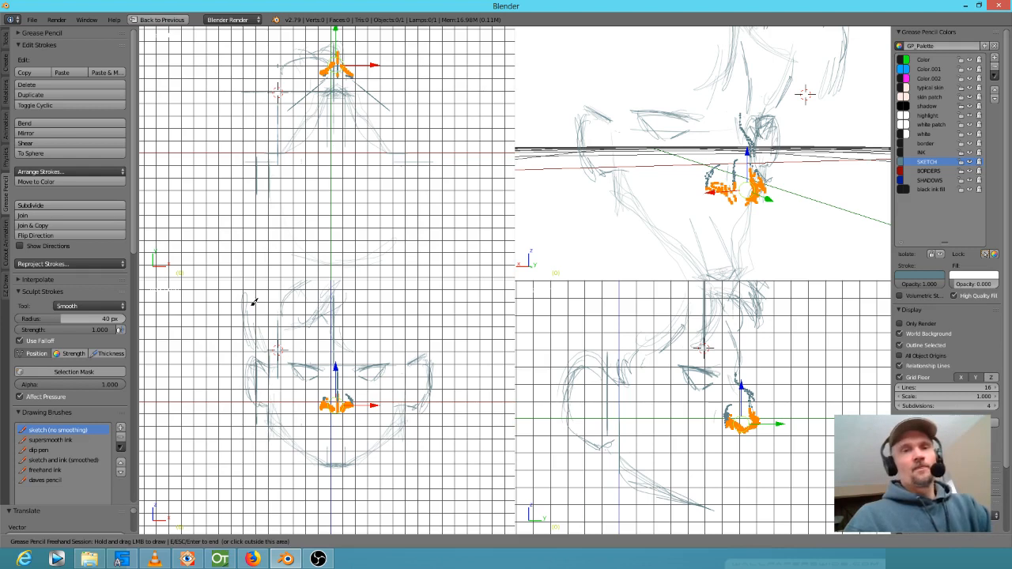
{"action": "mouse_move", "coordinate": [764, 182]}
{"action": "middle_mouse_down"}
{"action": "mouse_move", "coordinate": [672, 192]}
{"action": "mouse_move", "coordinate": [727, 161]}
{"action": "mouse_move", "coordinate": [706, 182]}
{"action": "middle_mouse_up"}
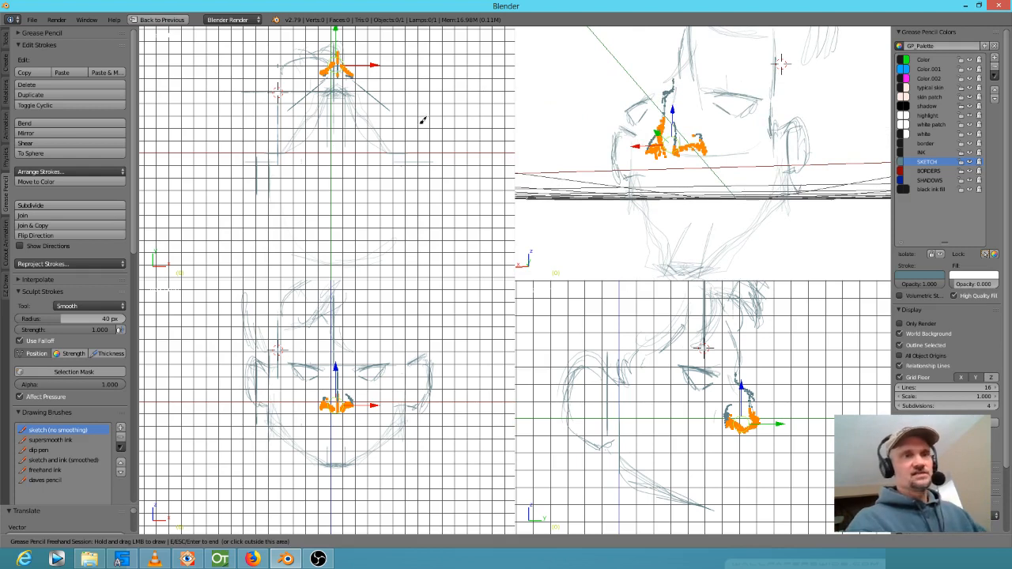
Position the 3D cursor at mouth depth below the nose in the side view and sketch short mouth strokes in the front view.
{"action": "left_click", "coordinate": [757, 388]}
{"action": "left_click", "coordinate": [742, 458]}
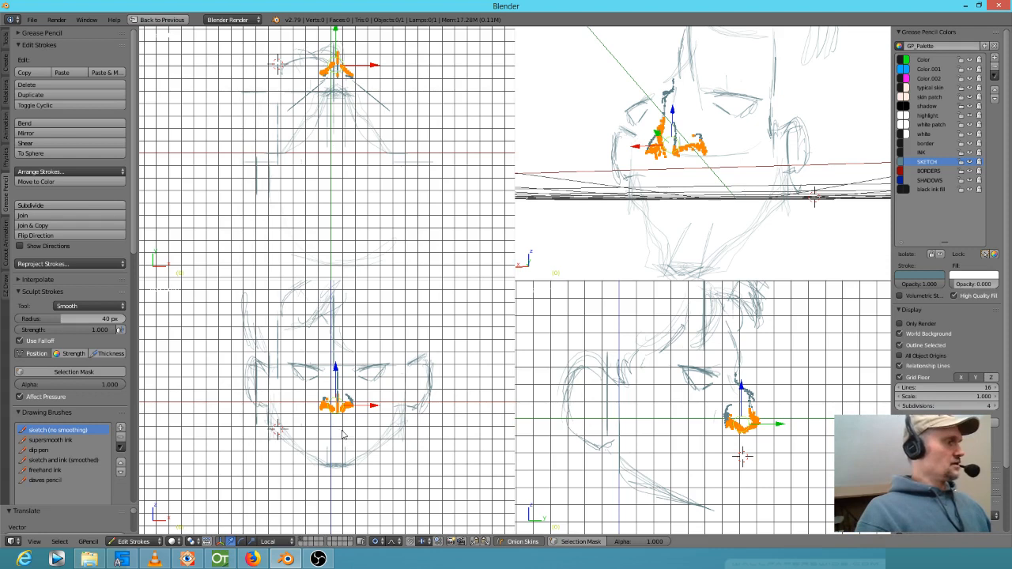
{"action": "key", "text": "d"}
{"action": "left_click_drag", "start_coordinate": [347, 434], "coordinate": [328, 434]}
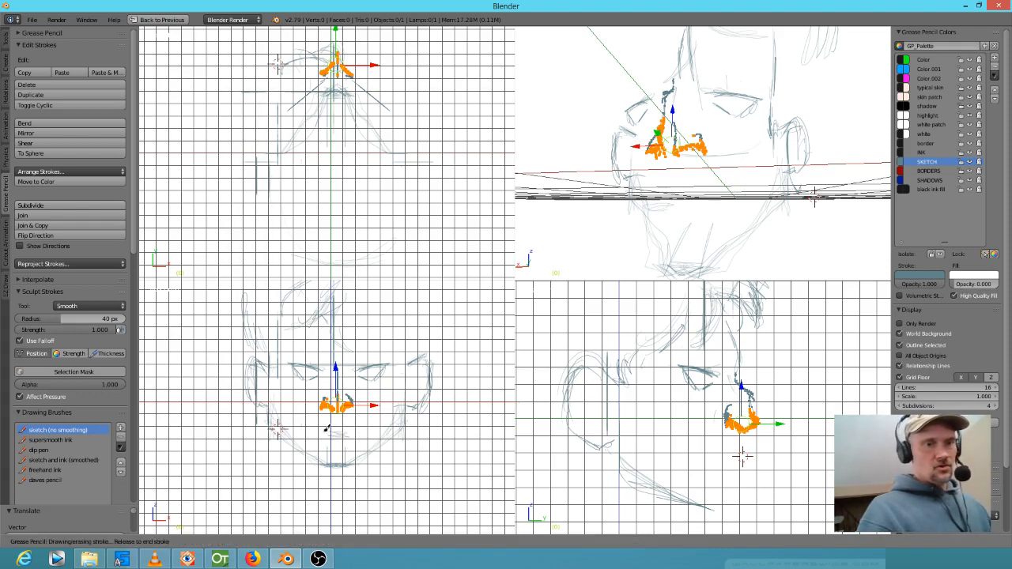
Sketch the lips, chin and jawline profile in the side view.
{"action": "mouse_move", "coordinate": [742, 453]}
{"action": "left_mouse_down"}
{"action": "mouse_move", "coordinate": [754, 459]}
{"action": "mouse_move", "coordinate": [736, 459]}
{"action": "left_mouse_up"}
{"action": "mouse_move", "coordinate": [738, 457]}
{"action": "left_mouse_down"}
{"action": "mouse_move", "coordinate": [751, 457]}
{"action": "mouse_move", "coordinate": [727, 458]}
{"action": "mouse_move", "coordinate": [747, 457]}
{"action": "mouse_move", "coordinate": [731, 474]}
{"action": "mouse_move", "coordinate": [748, 465]}
{"action": "left_mouse_up"}
{"action": "middle_click_drag", "start_coordinate": [780, 406], "coordinate": [788, 356], "text": "shift"}
{"action": "mouse_move", "coordinate": [739, 421]}
{"action": "left_mouse_down"}
{"action": "mouse_move", "coordinate": [761, 432]}
{"action": "mouse_move", "coordinate": [739, 463]}
{"action": "left_mouse_up"}
{"action": "mouse_move", "coordinate": [767, 433]}
{"action": "left_mouse_down"}
{"action": "mouse_move", "coordinate": [731, 461]}
{"action": "mouse_move", "coordinate": [653, 432]}
{"action": "left_mouse_up"}
{"action": "mouse_move", "coordinate": [631, 388]}
{"action": "left_mouse_down"}
{"action": "mouse_move", "coordinate": [625, 421]}
{"action": "mouse_move", "coordinate": [694, 456]}
{"action": "left_mouse_up"}
{"action": "key", "text": "Escape"}
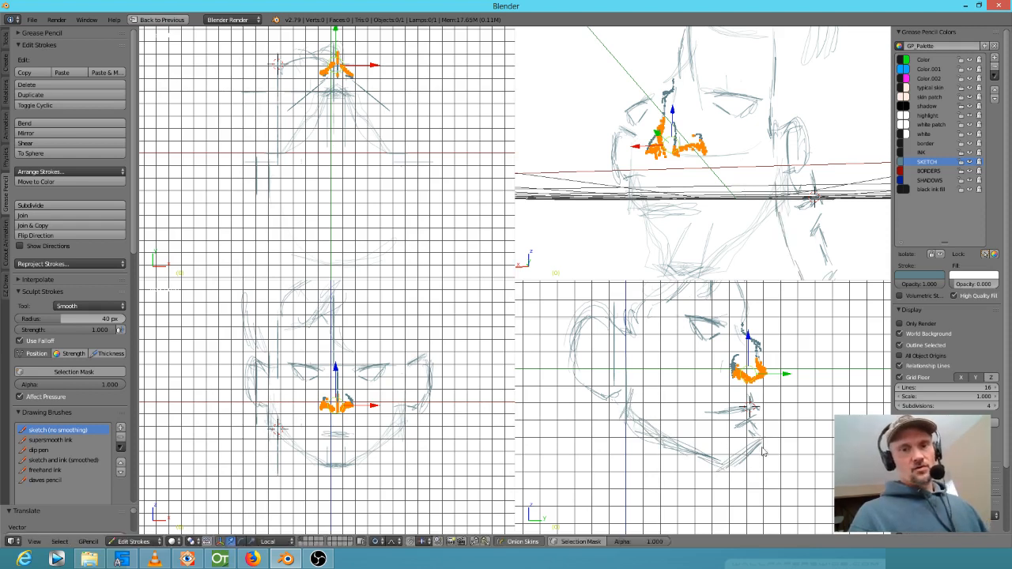
{"action": "left_click_drag", "start_coordinate": [714, 445], "coordinate": [764, 460], "text": "ctrl"}
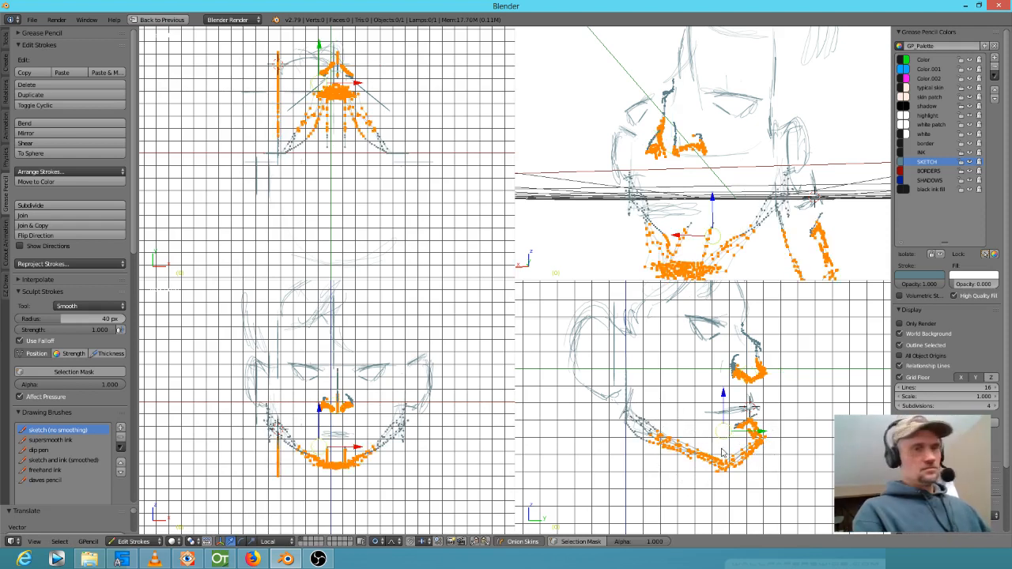
{"action": "key", "text": "a"}
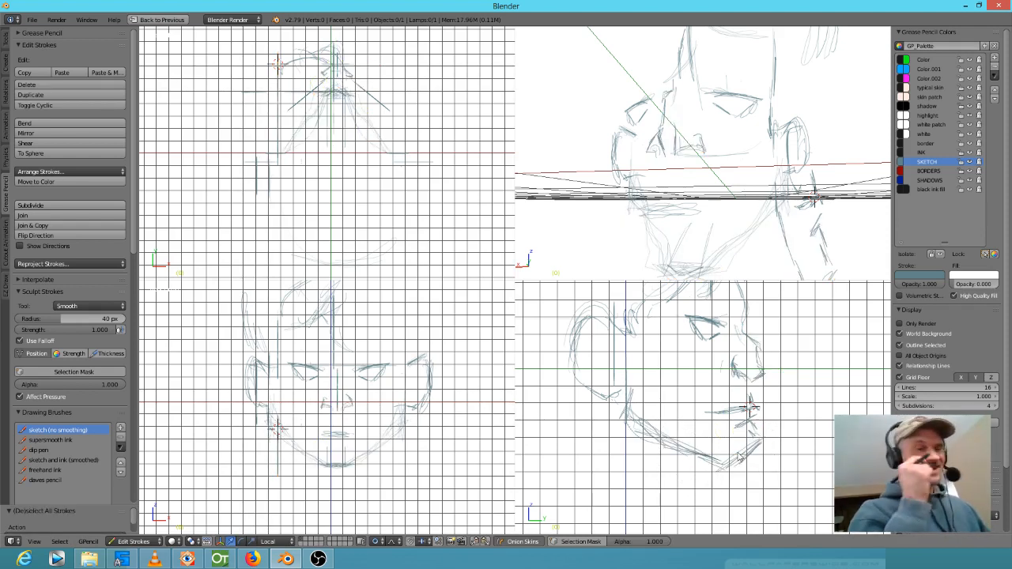
{"action": "mouse_move", "coordinate": [801, 419]}
{"action": "left_mouse_down", "text": "ctrl"}
{"action": "mouse_move", "coordinate": [649, 400]}
{"action": "mouse_move", "coordinate": [809, 452]}
{"action": "left_mouse_up", "text": "ctrl"}
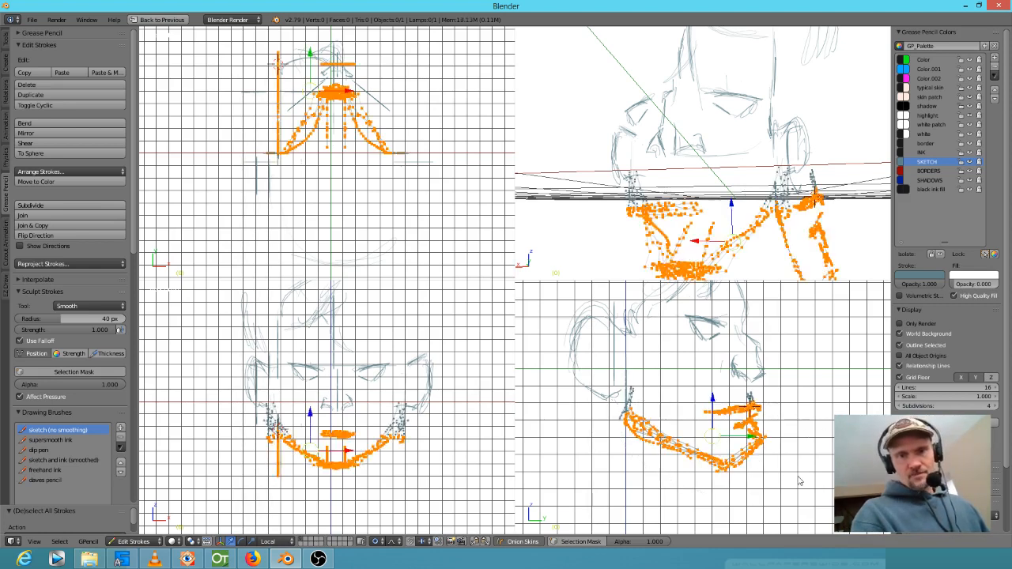
Select the off-centre mouth, chin and jaw profile strokes, move them onto the centreline in the top view, and realign them in the side view.
{"action": "right_click", "coordinate": [729, 415]}
{"action": "mouse_move", "coordinate": [838, 231]}
{"action": "left_mouse_down", "text": "ctrl"}
{"action": "mouse_move", "coordinate": [783, 241]}
{"action": "mouse_move", "coordinate": [838, 261]}
{"action": "mouse_move", "coordinate": [833, 191]}
{"action": "mouse_move", "coordinate": [790, 245]}
{"action": "mouse_move", "coordinate": [822, 251]}
{"action": "left_mouse_up", "text": "ctrl"}
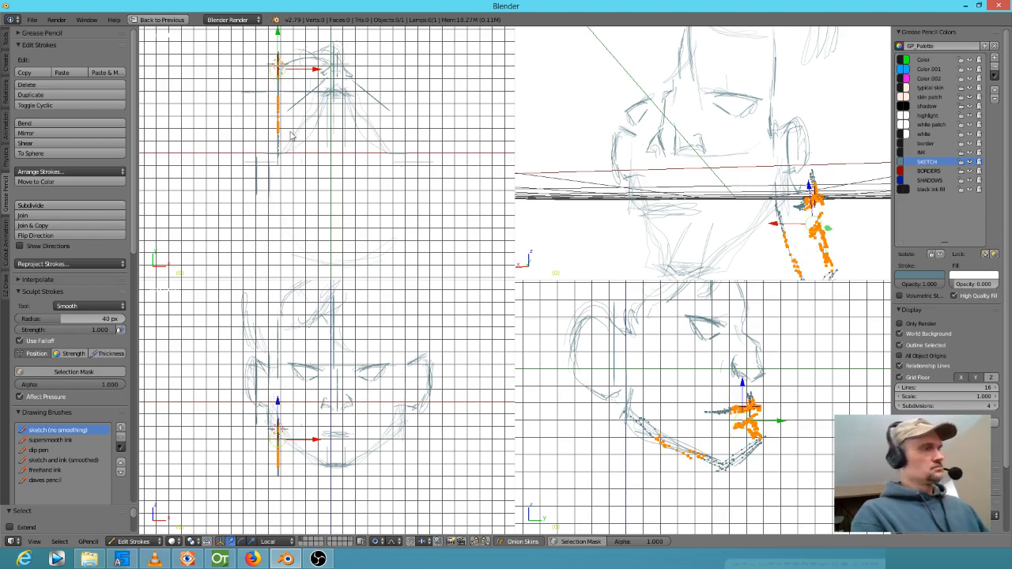
{"action": "key", "text": "g"}
{"action": "scroll", "coordinate": [331, 139], "scroll_direction": "down", "scroll_amount": 6}
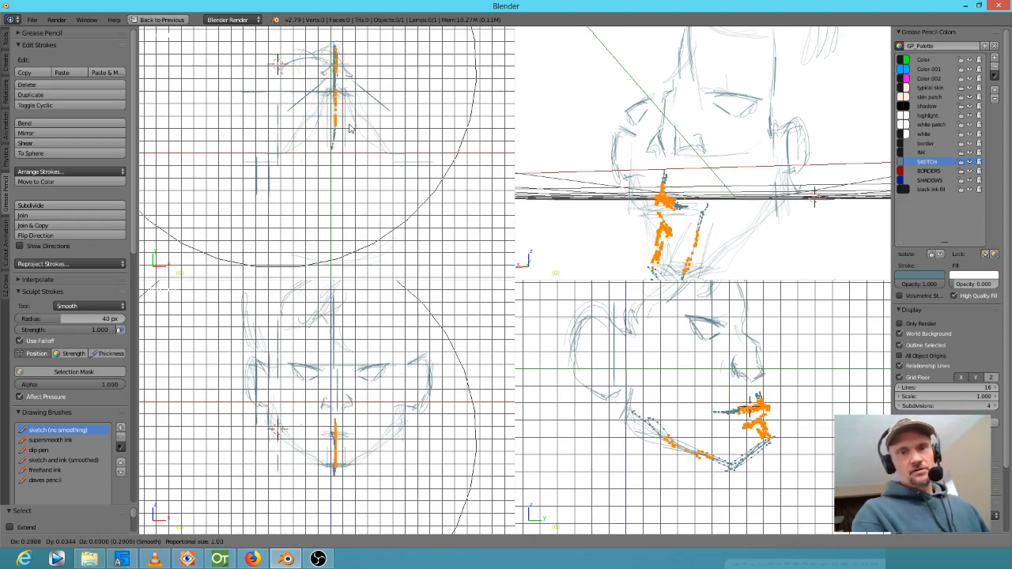
{"action": "left_click", "coordinate": [349, 128]}
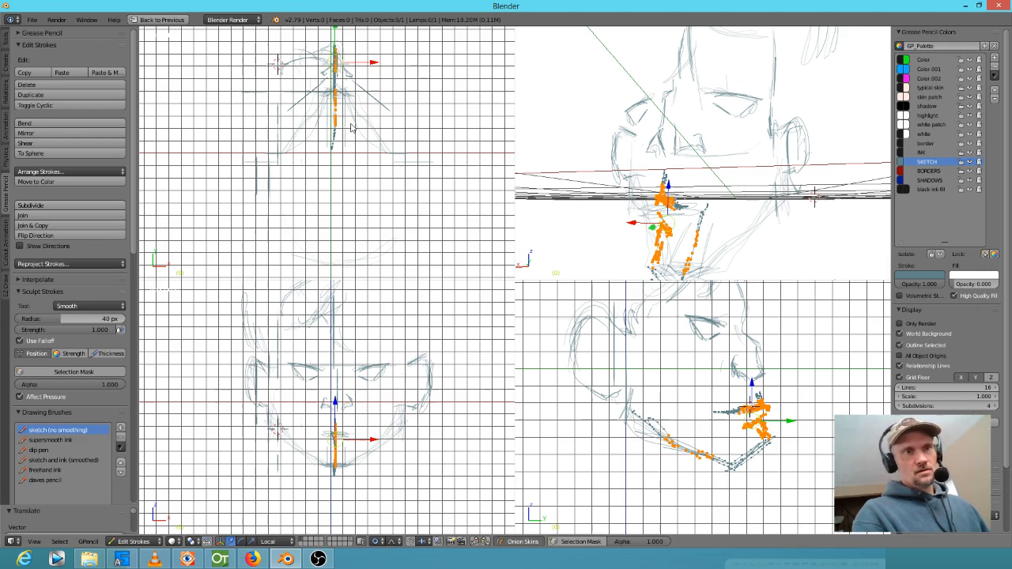
{"action": "key", "text": "g"}
{"action": "left_click", "coordinate": [778, 398]}
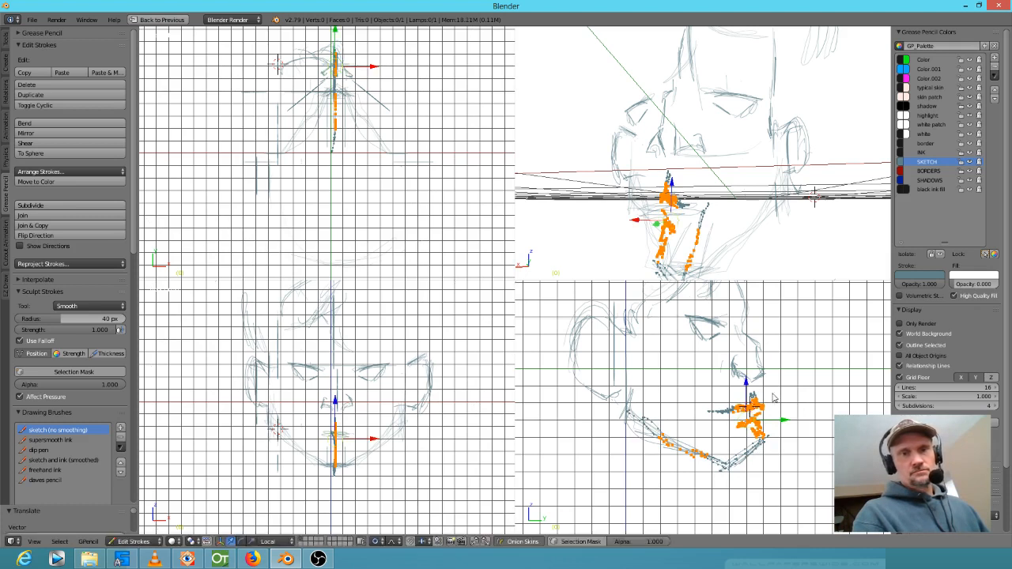
{"action": "mouse_move", "coordinate": [753, 248]}
{"action": "middle_mouse_down"}
{"action": "mouse_move", "coordinate": [722, 240]}
{"action": "mouse_move", "coordinate": [712, 186]}
{"action": "mouse_move", "coordinate": [774, 236]}
{"action": "mouse_move", "coordinate": [726, 213]}
{"action": "mouse_move", "coordinate": [734, 257]}
{"action": "mouse_move", "coordinate": [742, 239]}
{"action": "middle_mouse_up"}
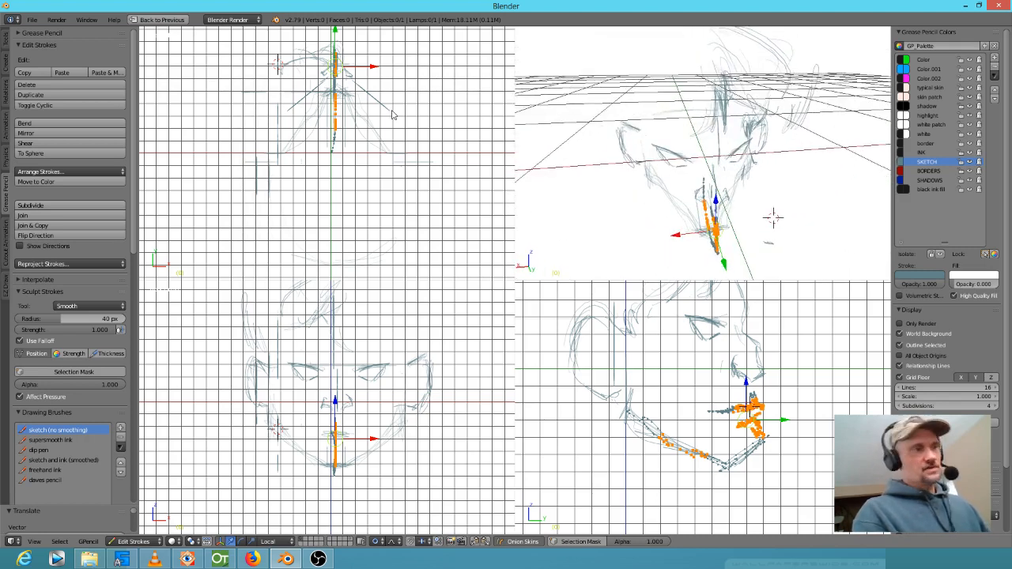
Switch the top view to the bottom view and sketch cheek strokes on both sides of the mouth.
{"action": "key", "text": "ctrl+KP_7"}
{"action": "scroll", "coordinate": [385, 195], "scroll_direction": "up", "scroll_amount": 1}
{"action": "scroll", "coordinate": [386, 193], "scroll_direction": "up", "scroll_amount": 1}
{"action": "middle_click_drag", "start_coordinate": [396, 196], "coordinate": [397, 124], "text": "shift"}
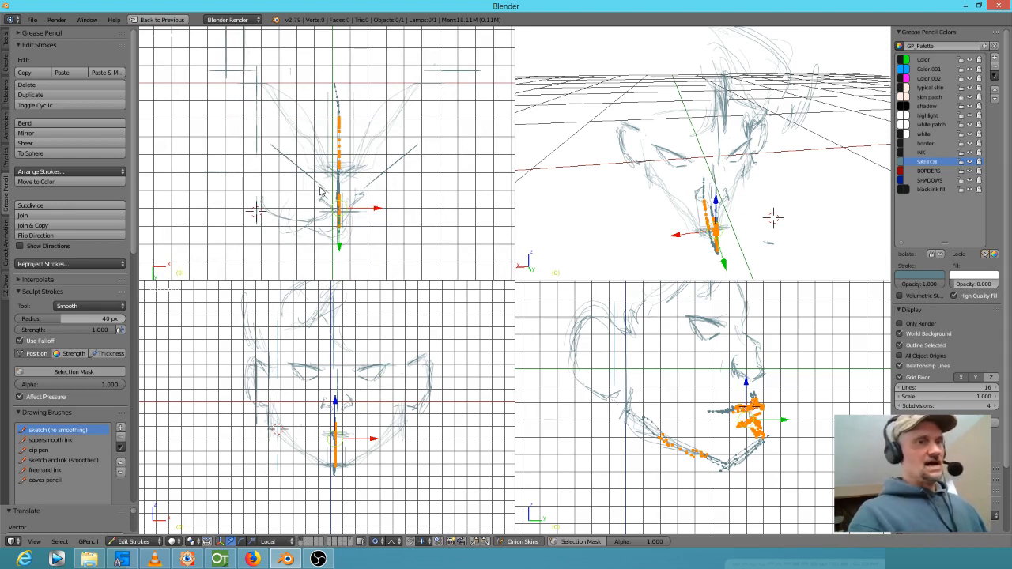
{"action": "key", "text": "d"}
{"action": "mouse_move", "coordinate": [294, 178]}
{"action": "left_mouse_down"}
{"action": "mouse_move", "coordinate": [312, 199]}
{"action": "mouse_move", "coordinate": [395, 172]}
{"action": "left_mouse_up"}
{"action": "left_click_drag", "start_coordinate": [305, 198], "coordinate": [288, 180]}
{"action": "mouse_move", "coordinate": [744, 210]}
{"action": "middle_mouse_down"}
{"action": "mouse_move", "coordinate": [793, 192]}
{"action": "mouse_move", "coordinate": [784, 90]}
{"action": "mouse_move", "coordinate": [678, 143]}
{"action": "mouse_move", "coordinate": [710, 195]}
{"action": "middle_mouse_up"}
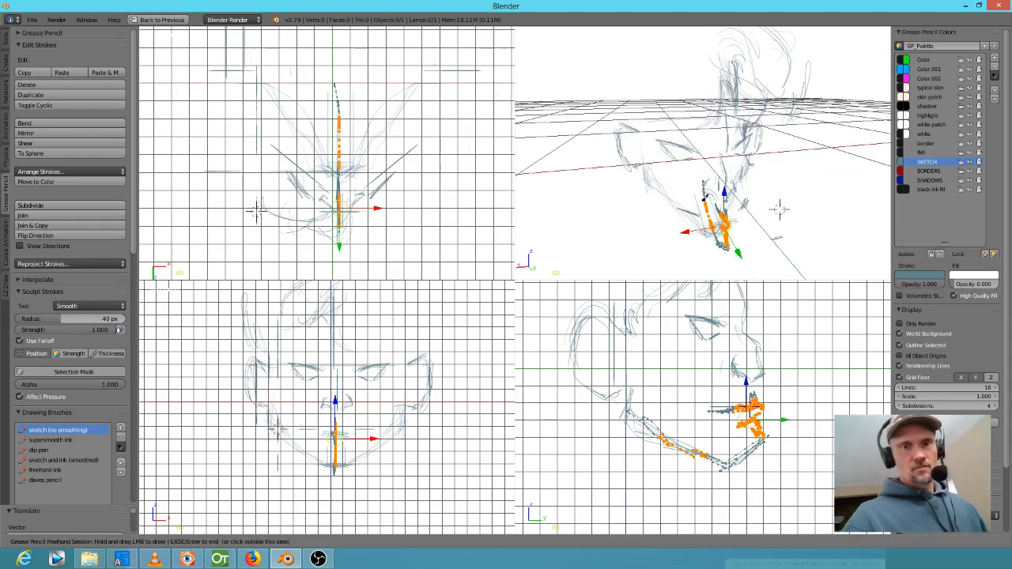
Sketch angled cheek lines on both sides of the mouth in the front view.
{"action": "left_click_drag", "start_coordinate": [301, 406], "coordinate": [313, 443]}
{"action": "mouse_move", "coordinate": [384, 407]}
{"action": "left_mouse_down"}
{"action": "mouse_move", "coordinate": [371, 440]}
{"action": "mouse_move", "coordinate": [382, 405]}
{"action": "left_mouse_up"}
{"action": "left_click_drag", "start_coordinate": [373, 434], "coordinate": [391, 398]}
{"action": "left_click_drag", "start_coordinate": [291, 402], "coordinate": [300, 411]}
{"action": "mouse_move", "coordinate": [743, 213]}
{"action": "middle_mouse_down"}
{"action": "mouse_move", "coordinate": [789, 191]}
{"action": "mouse_move", "coordinate": [748, 83]}
{"action": "mouse_move", "coordinate": [741, 176]}
{"action": "mouse_move", "coordinate": [755, 75]}
{"action": "mouse_move", "coordinate": [771, 63]}
{"action": "mouse_move", "coordinate": [784, 231]}
{"action": "mouse_move", "coordinate": [846, 203]}
{"action": "mouse_move", "coordinate": [851, 236]}
{"action": "mouse_move", "coordinate": [797, 210]}
{"action": "mouse_move", "coordinate": [782, 187]}
{"action": "mouse_move", "coordinate": [818, 195]}
{"action": "middle_mouse_up"}
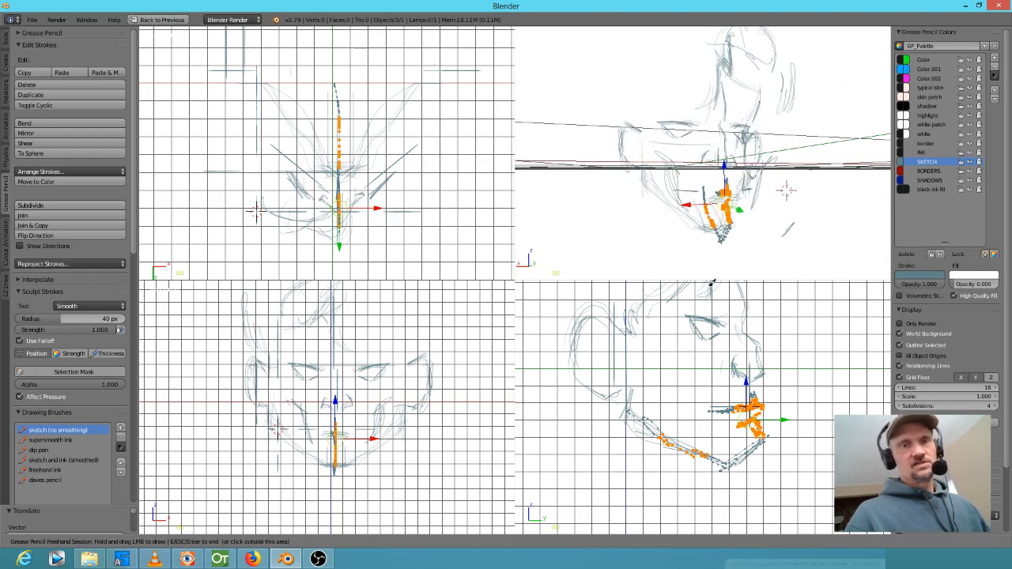
{"action": "left_click", "coordinate": [709, 291]}
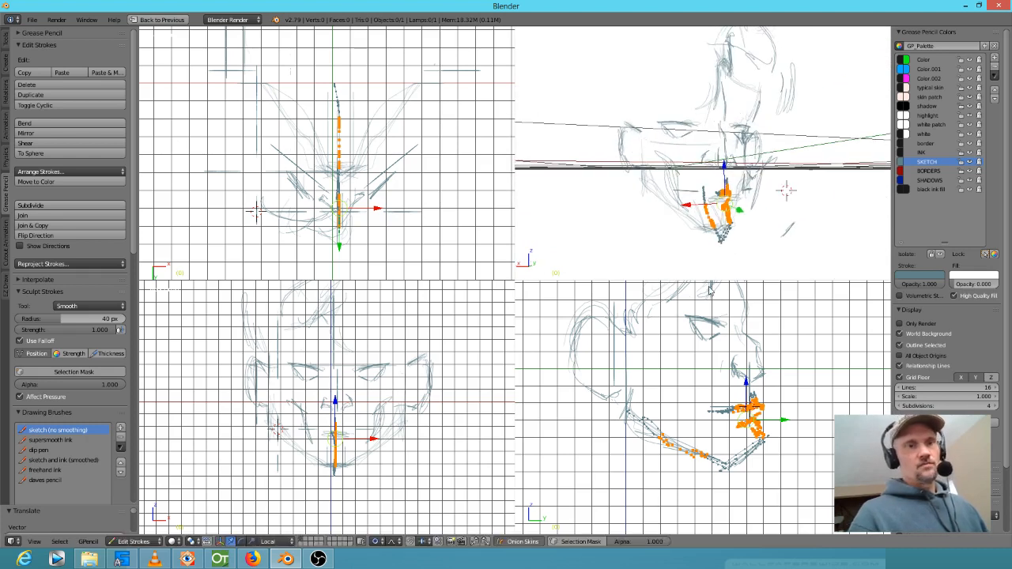
Select the outer eye-corner points on both sides and move them forward in the side view, with proportional size reduced to 0.24.
{"action": "right_click", "coordinate": [388, 370]}
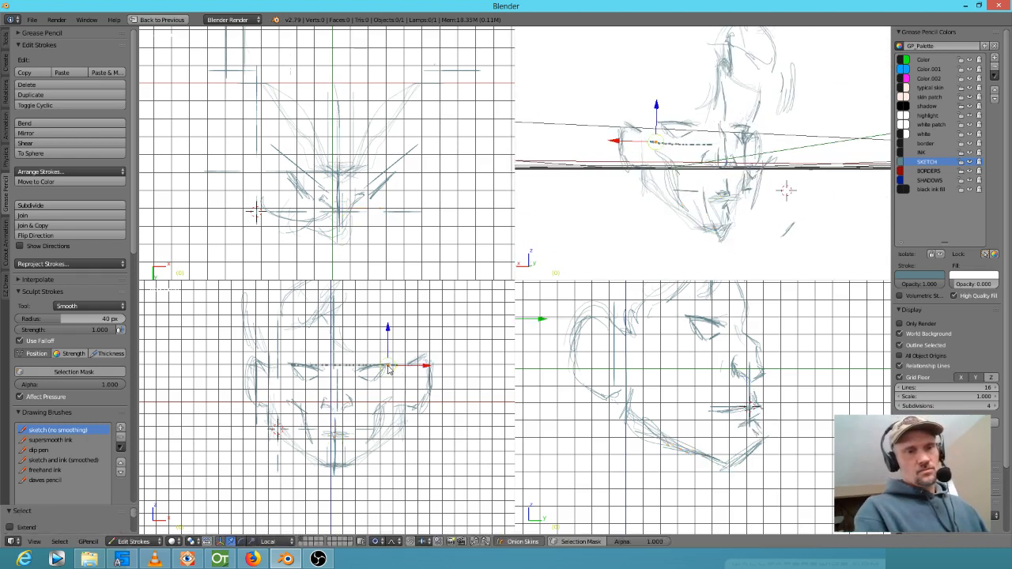
{"action": "right_click", "coordinate": [294, 370], "text": "shift"}
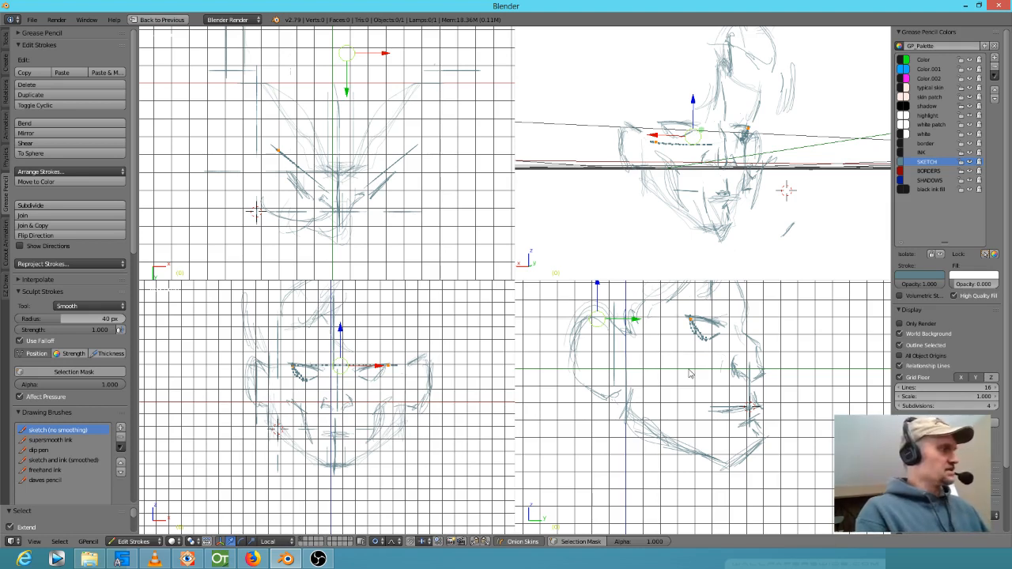
{"action": "key", "text": "g"}
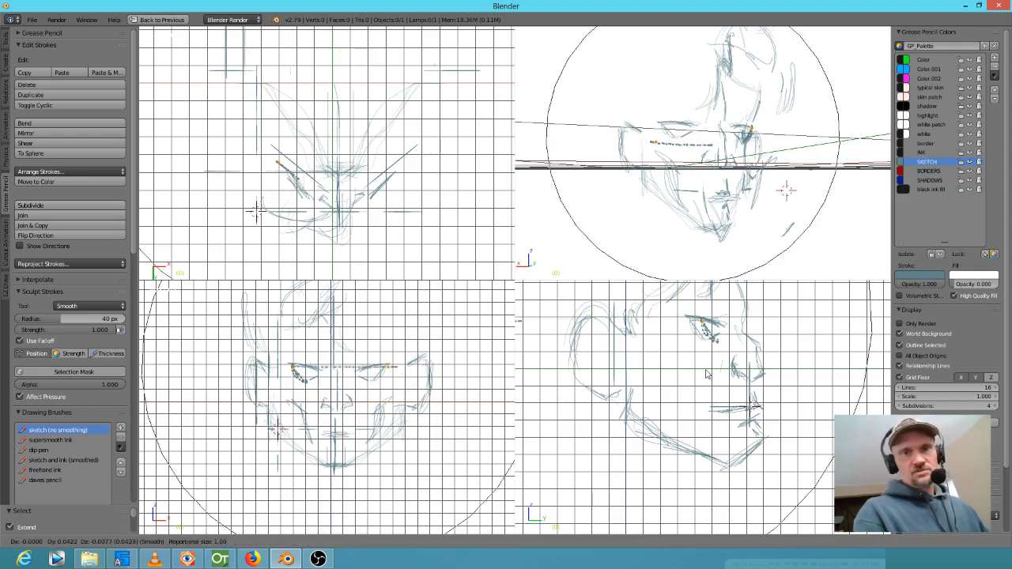
{"action": "right_click", "coordinate": [692, 387]}
{"action": "left_click", "coordinate": [377, 541]}
{"action": "left_click", "coordinate": [392, 508]}
{"action": "key", "text": "g"}
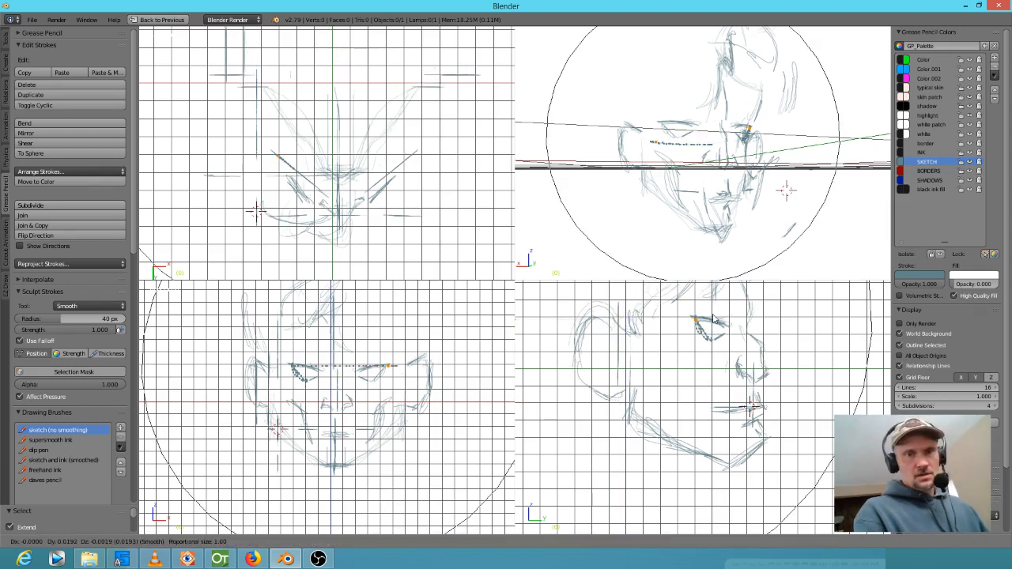
{"action": "scroll", "coordinate": [716, 318], "scroll_direction": "up", "scroll_amount": 3}
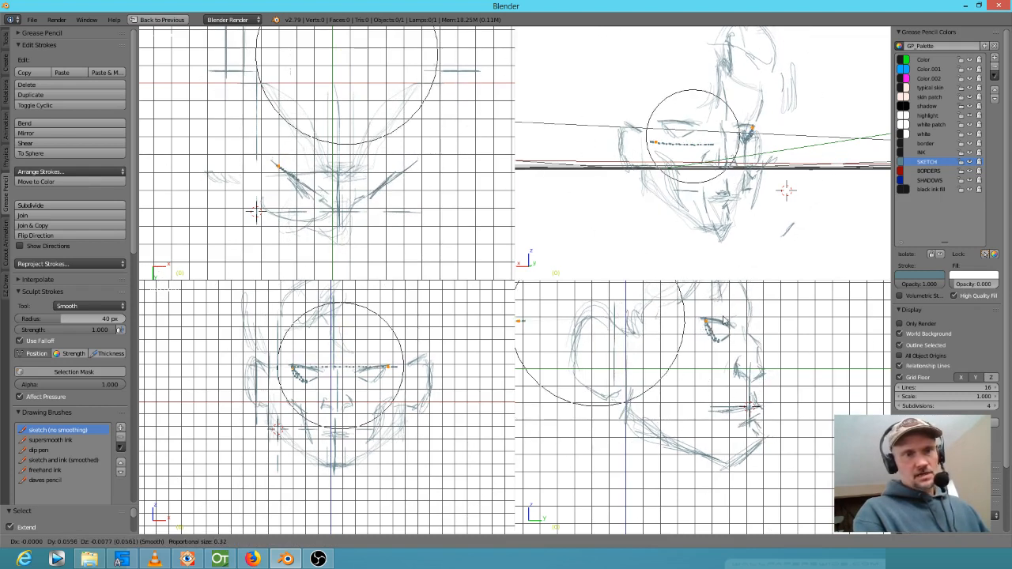
{"action": "scroll", "coordinate": [739, 320], "scroll_direction": "up", "scroll_amount": 3}
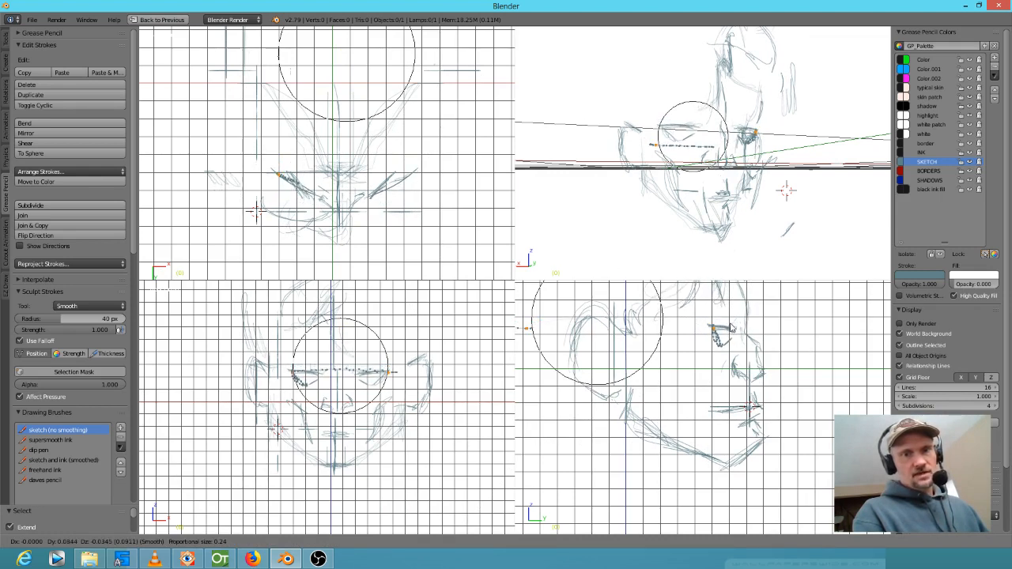
{"action": "left_click", "coordinate": [732, 331]}
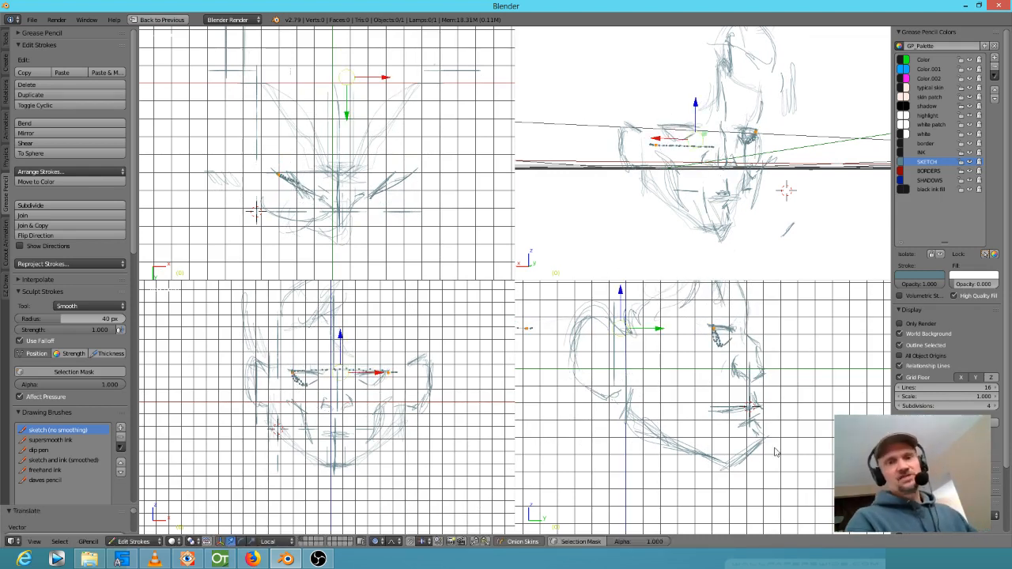
Pull the brow and nose-tip points of the face profile forward in the side view with proportional editing.
{"action": "right_click", "coordinate": [752, 326]}
{"action": "key", "text": "g"}
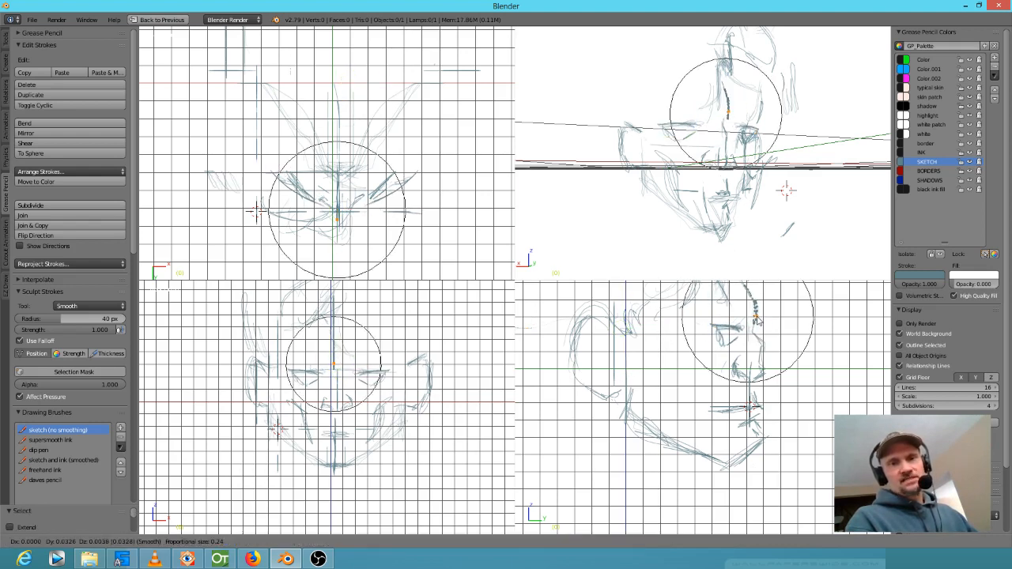
{"action": "left_click", "coordinate": [753, 325]}
{"action": "right_click", "coordinate": [760, 378]}
{"action": "key", "text": "g"}
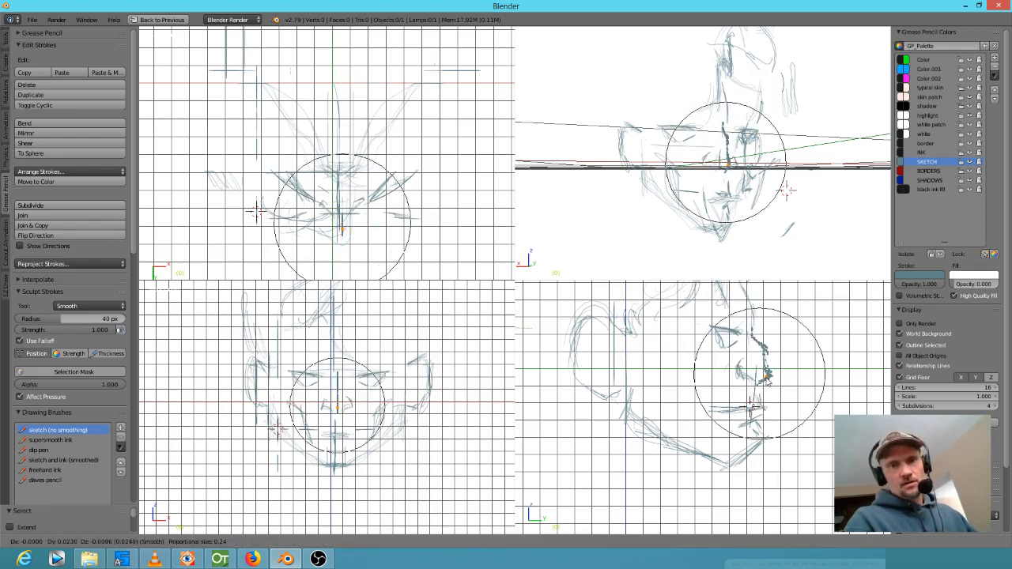
{"action": "left_click", "coordinate": [767, 381]}
Move the chin tip forward and down in the side view with proportional editing.
{"action": "right_click", "coordinate": [763, 373]}
{"action": "key", "text": "g"}
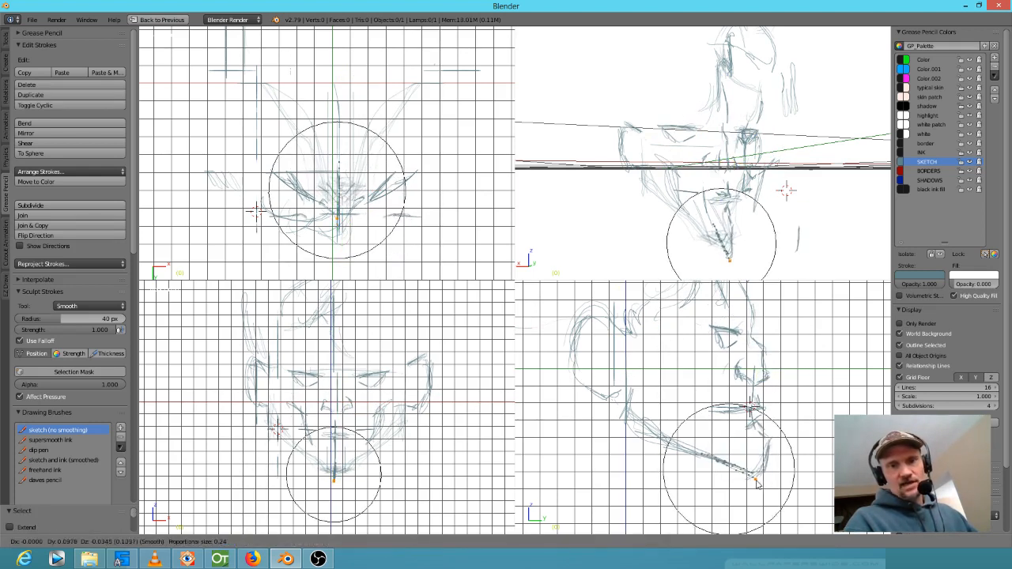
{"action": "left_click", "coordinate": [750, 483]}
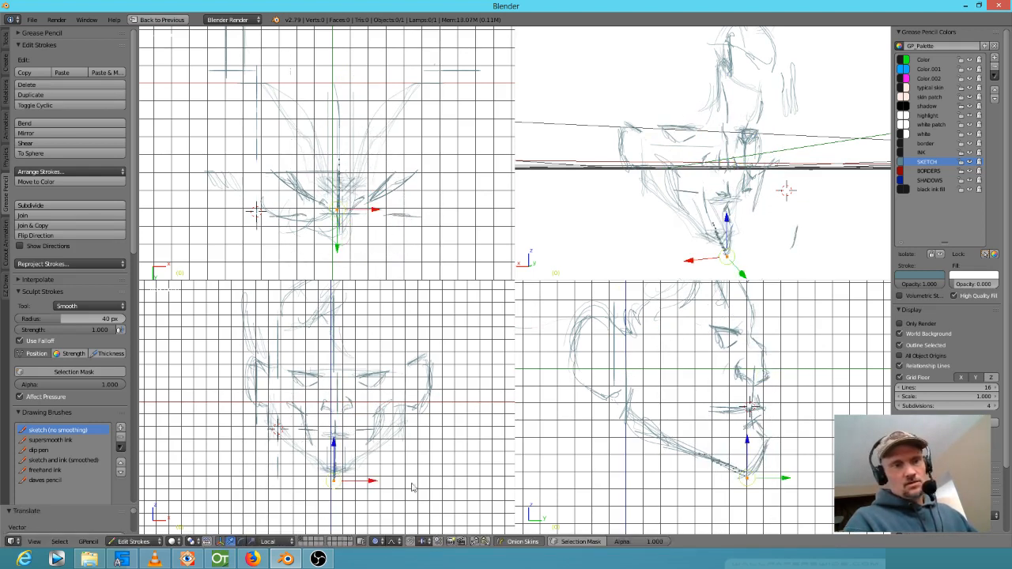
Select the chin points in the front view and scale them about 1.3 along X with proportional size 0.10, clearing the selection.
{"action": "right_click", "coordinate": [362, 486]}
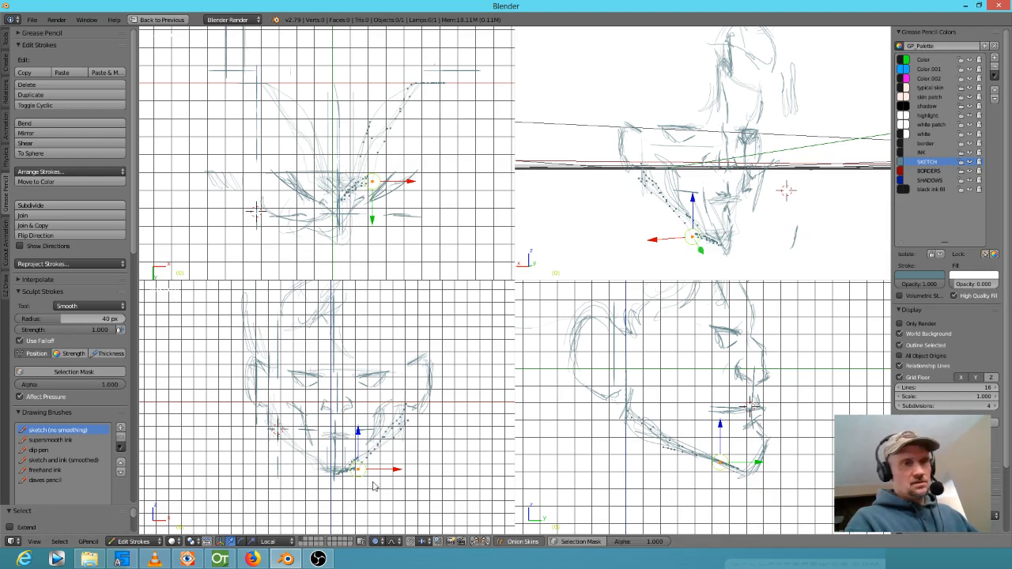
{"action": "key", "text": "b"}
{"action": "left_click_drag", "start_coordinate": [357, 481], "coordinate": [304, 462]}
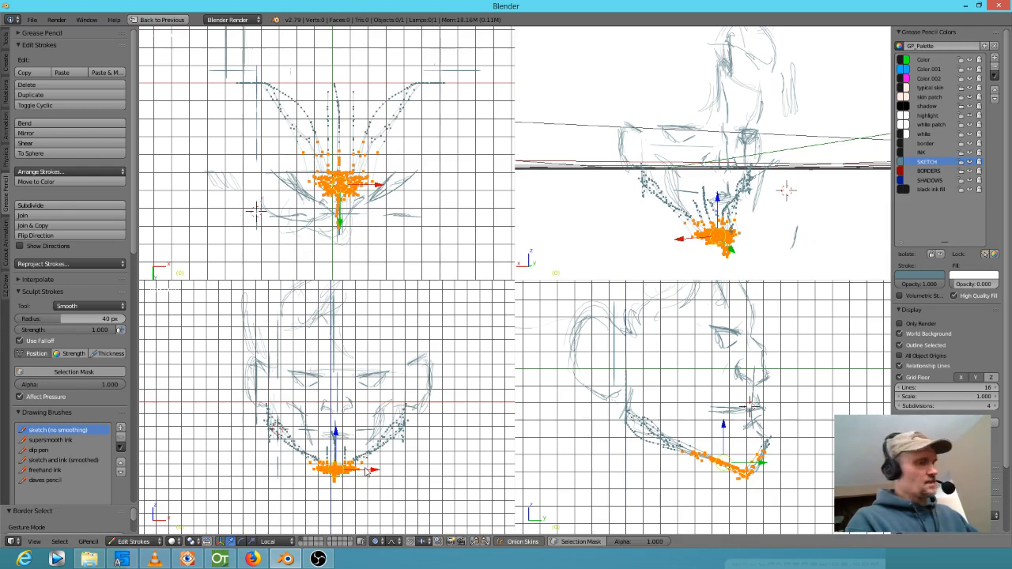
{"action": "key", "text": "s"}
{"action": "key", "text": "x"}
{"action": "scroll", "coordinate": [378, 474], "scroll_direction": "up", "scroll_amount": 9}
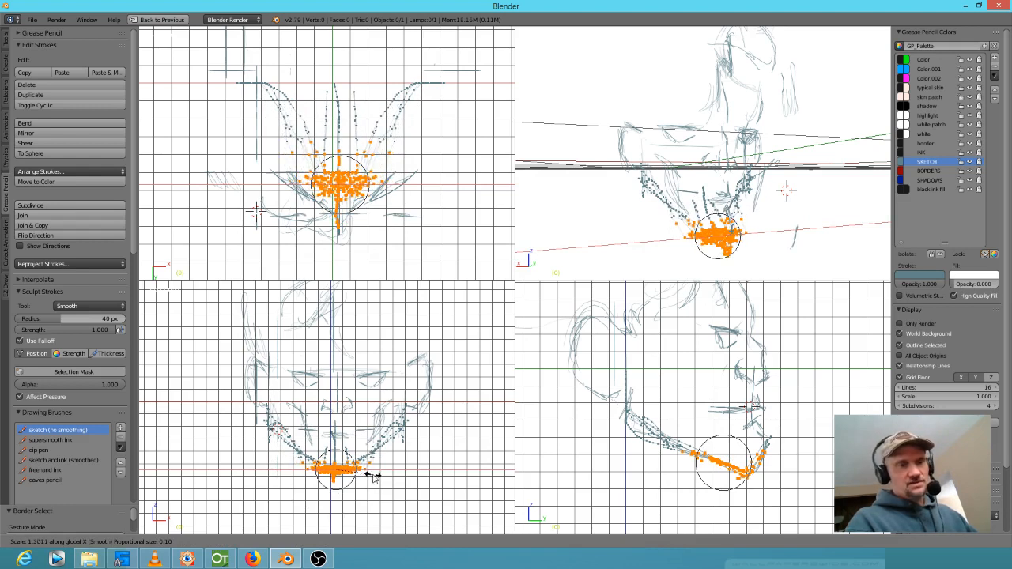
{"action": "left_click", "coordinate": [375, 477]}
{"action": "key", "text": "a"}
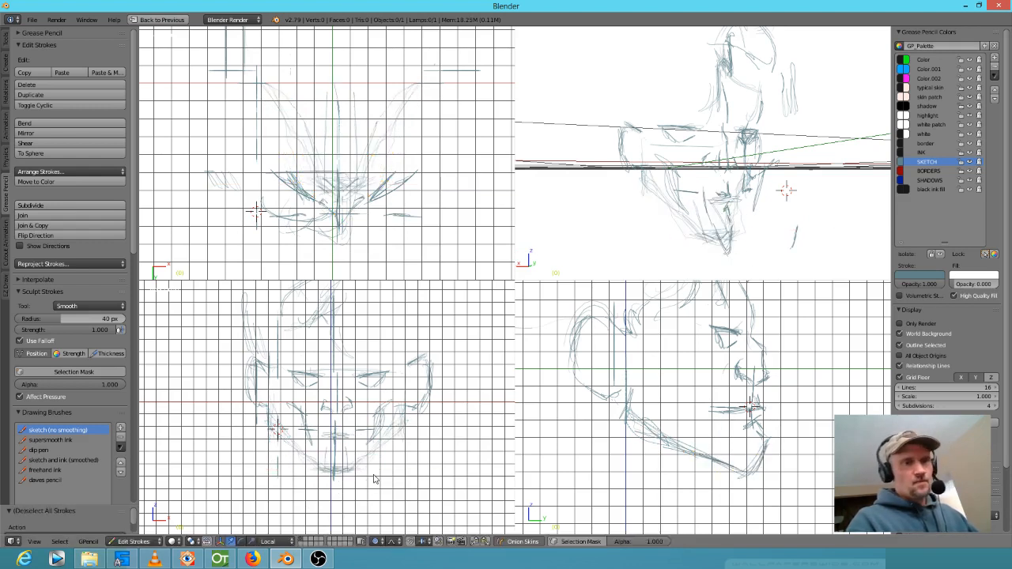
Nudge the rear ear outline slightly forward in the side view and inspect the head in the perspective view.
{"action": "right_click", "coordinate": [578, 377]}
{"action": "key", "text": "g"}
{"action": "left_click", "coordinate": [584, 378]}
{"action": "mouse_move", "coordinate": [779, 166]}
{"action": "middle_mouse_down"}
{"action": "mouse_move", "coordinate": [755, 180]}
{"action": "mouse_move", "coordinate": [700, 185]}
{"action": "middle_mouse_up"}
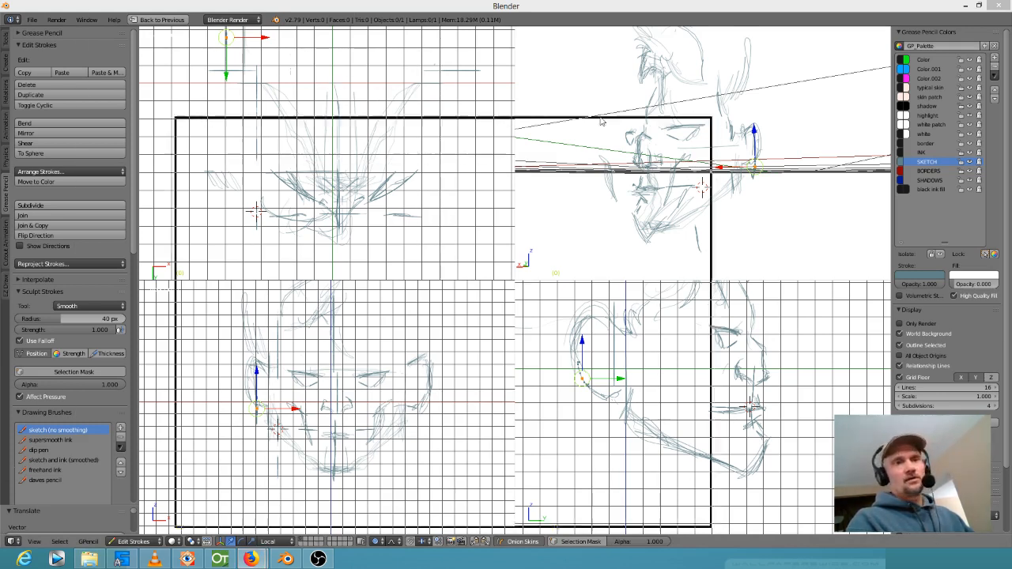
Switch to Firefox and skim the Grease Pencil goblin heads time-lapse through its sketching stages.
{"action": "key", "text": "alt+Tab"}
{"action": "double_click", "coordinate": [645, 79]}
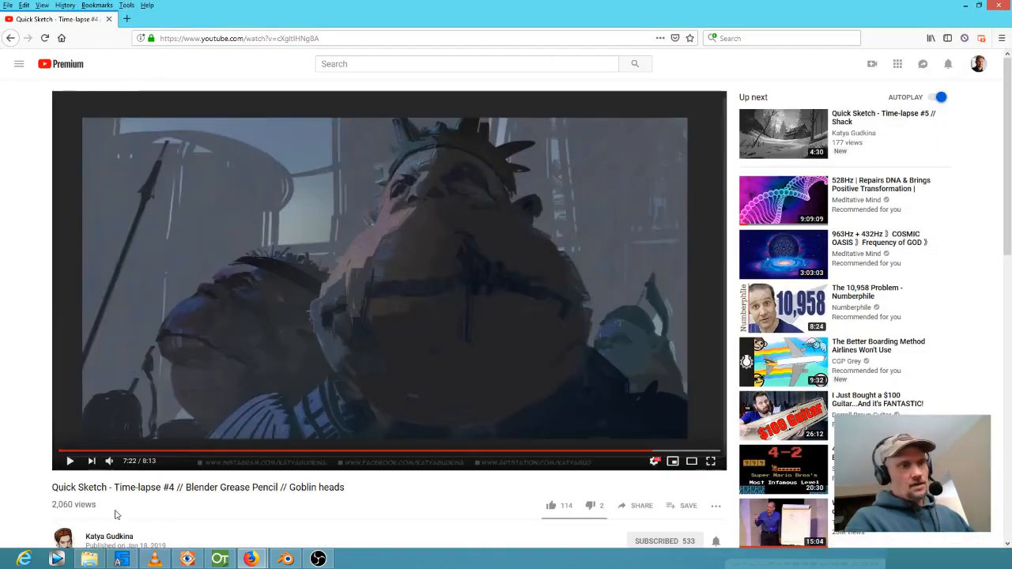
{"action": "left_click", "coordinate": [275, 450]}
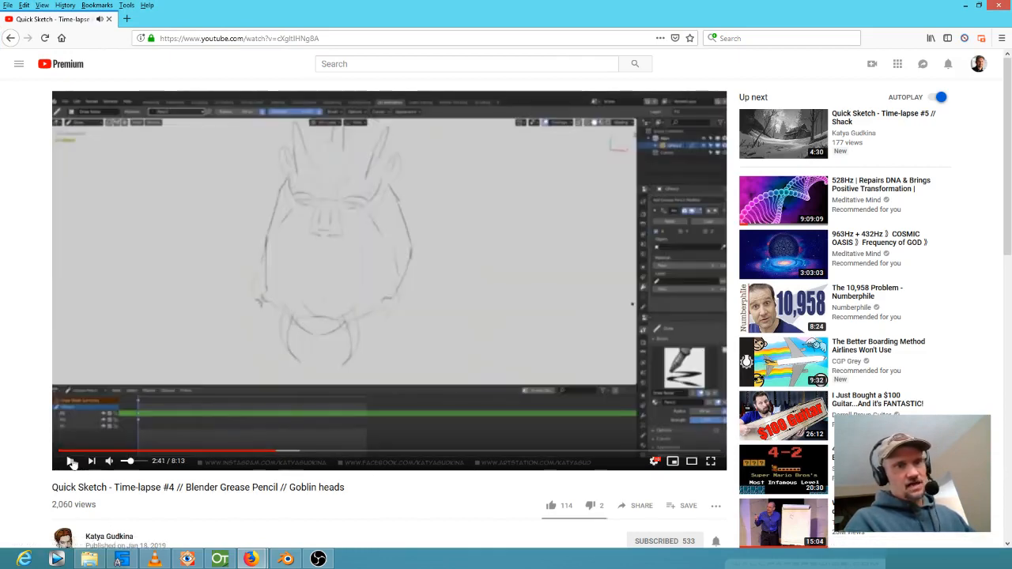
{"action": "left_click", "coordinate": [70, 461]}
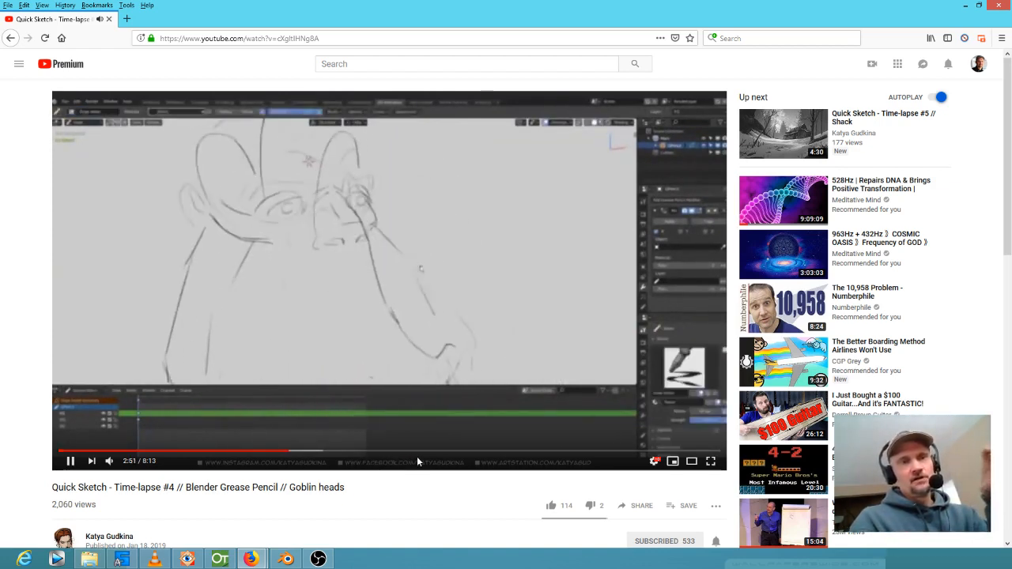
{"action": "left_click", "coordinate": [439, 456]}
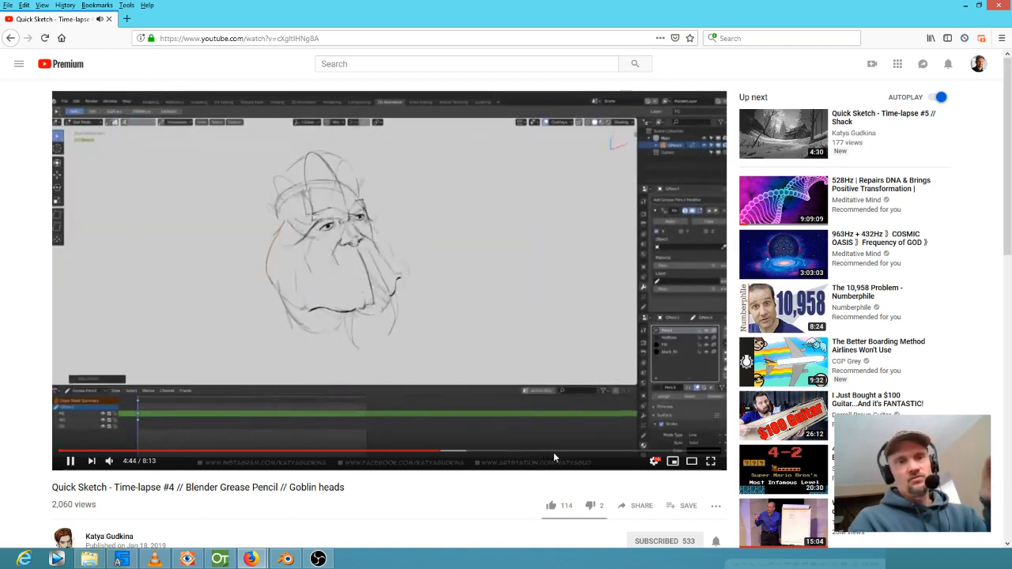
{"action": "left_click", "coordinate": [556, 454]}
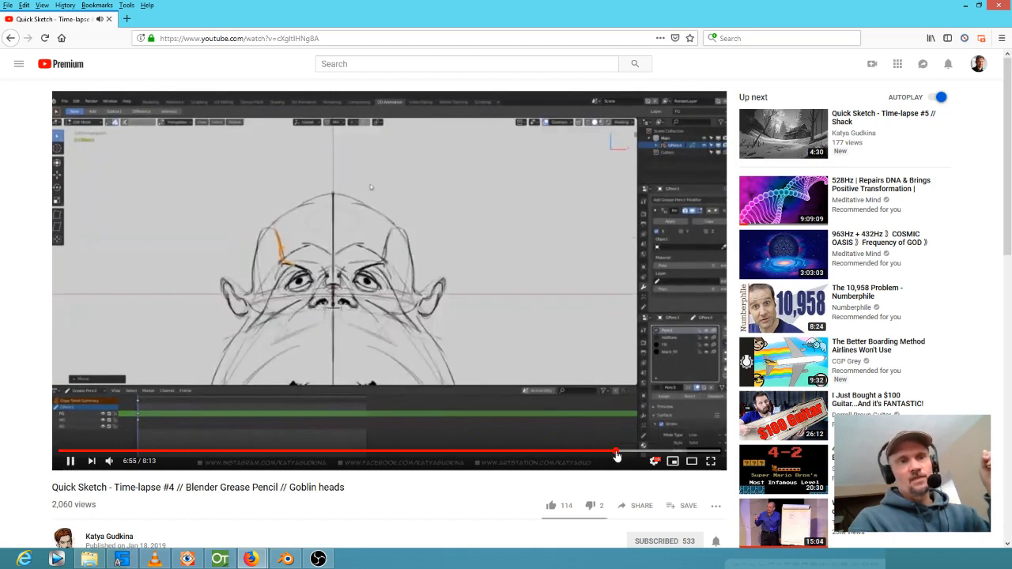
{"action": "left_click", "coordinate": [616, 454]}
Review the time-lapse's multi-character sketch stage and its finished goblin painting, and pause the video.
{"action": "scroll", "coordinate": [599, 355], "scroll_direction": "down", "scroll_amount": 3}
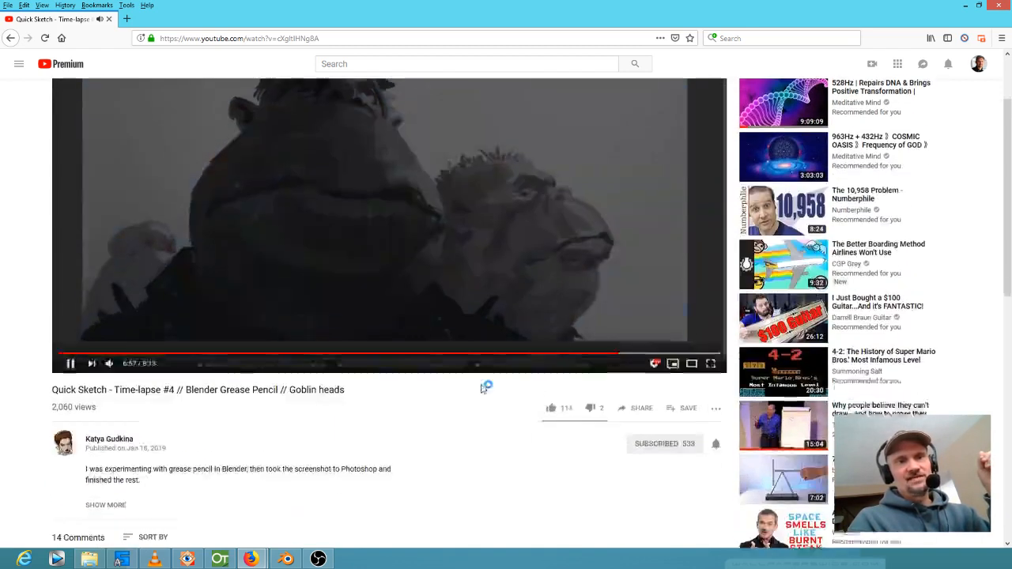
{"action": "left_click", "coordinate": [592, 346]}
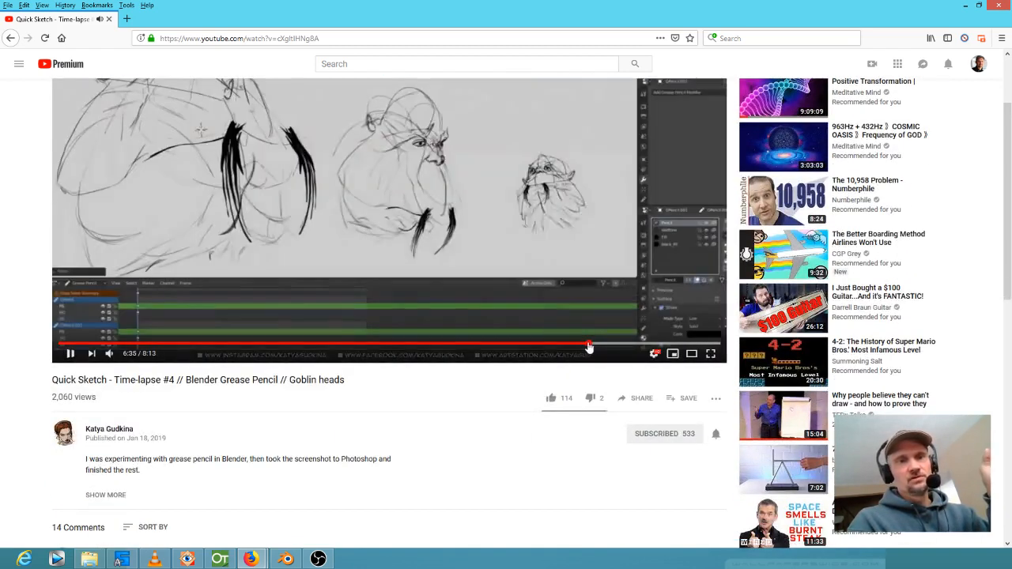
{"action": "scroll", "coordinate": [418, 207], "scroll_direction": "up", "scroll_amount": 1}
{"action": "scroll", "coordinate": [418, 204], "scroll_direction": "up", "scroll_amount": 2}
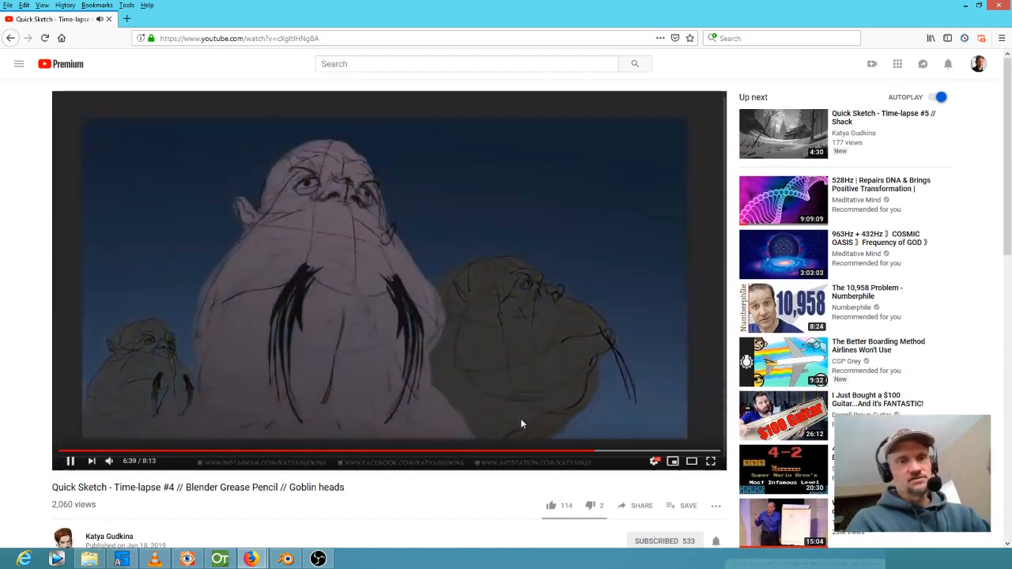
{"action": "left_click", "coordinate": [634, 453]}
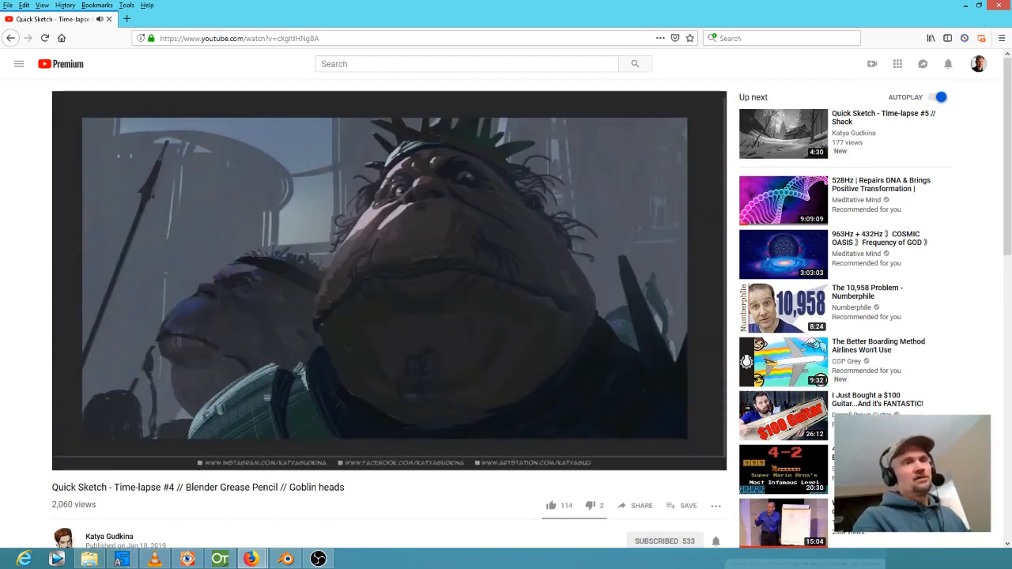
{"action": "left_click", "coordinate": [70, 462]}
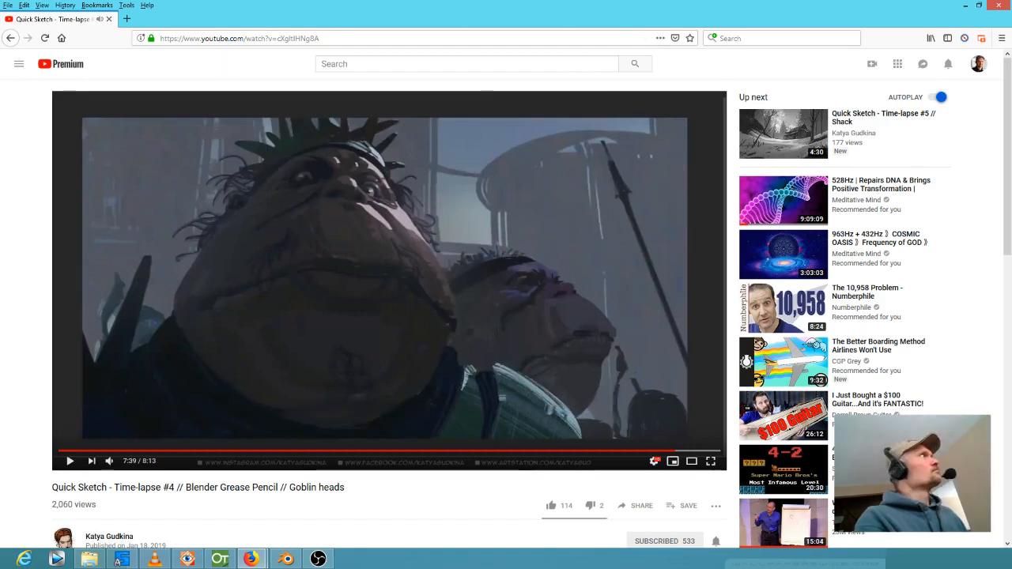
Return to Blender and place the 3D cursor on the cheek using the perspective and bottom views.
{"action": "key", "text": "alt+Tab"}
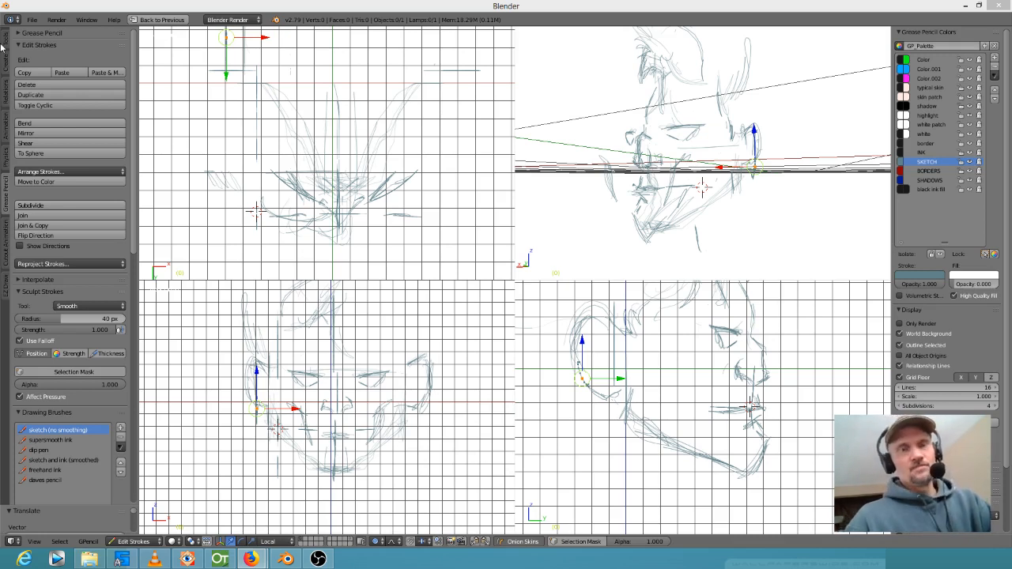
{"action": "middle_click_drag", "start_coordinate": [702, 186], "coordinate": [757, 190]}
{"action": "left_click", "coordinate": [656, 163]}
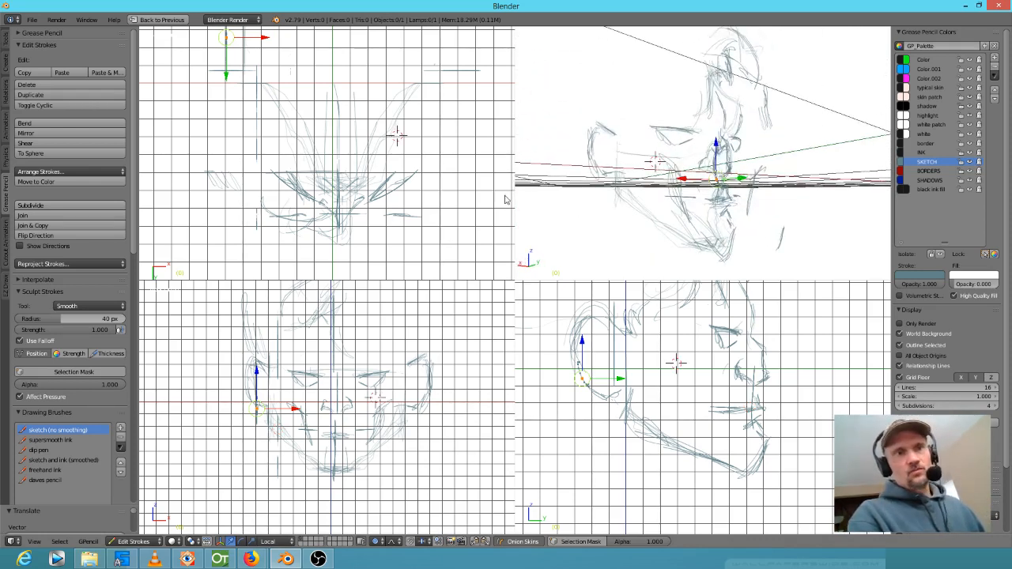
{"action": "left_click", "coordinate": [284, 193]}
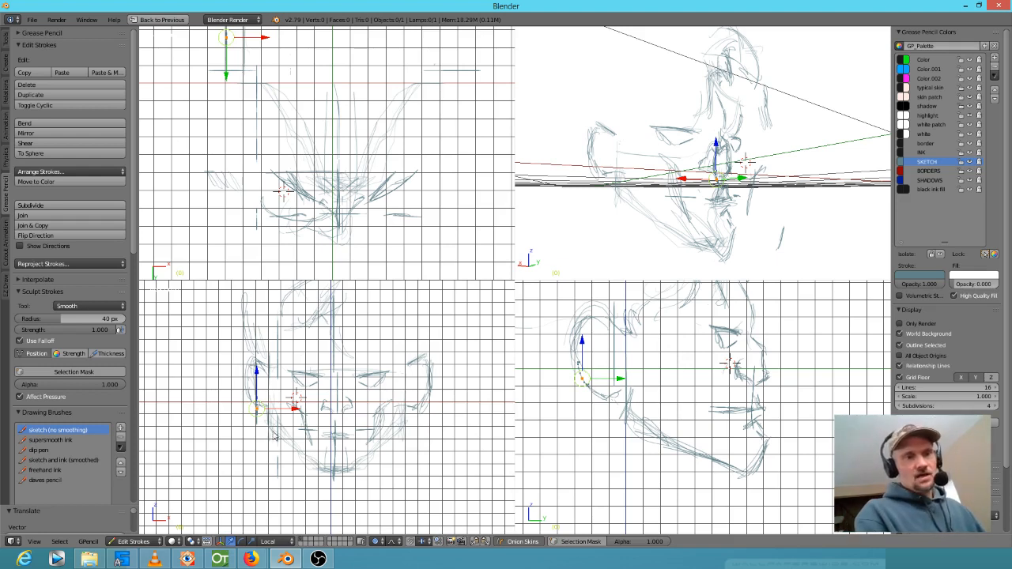
Change the proportional editing mode and pull the upper end of the cheek line back towards the ear in the side view.
{"action": "right_click", "coordinate": [297, 415]}
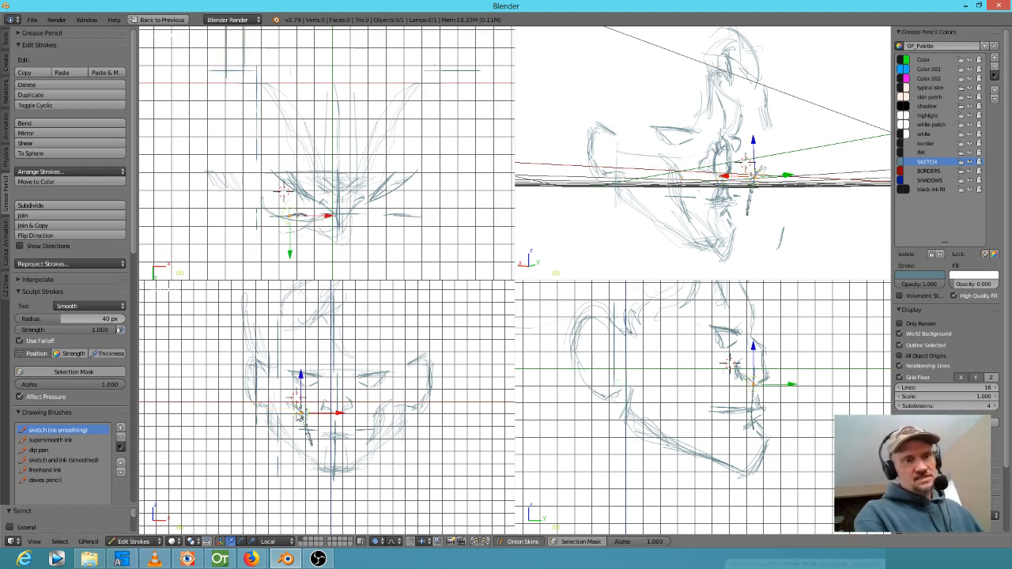
{"action": "key", "text": "g"}
{"action": "right_click", "coordinate": [766, 377]}
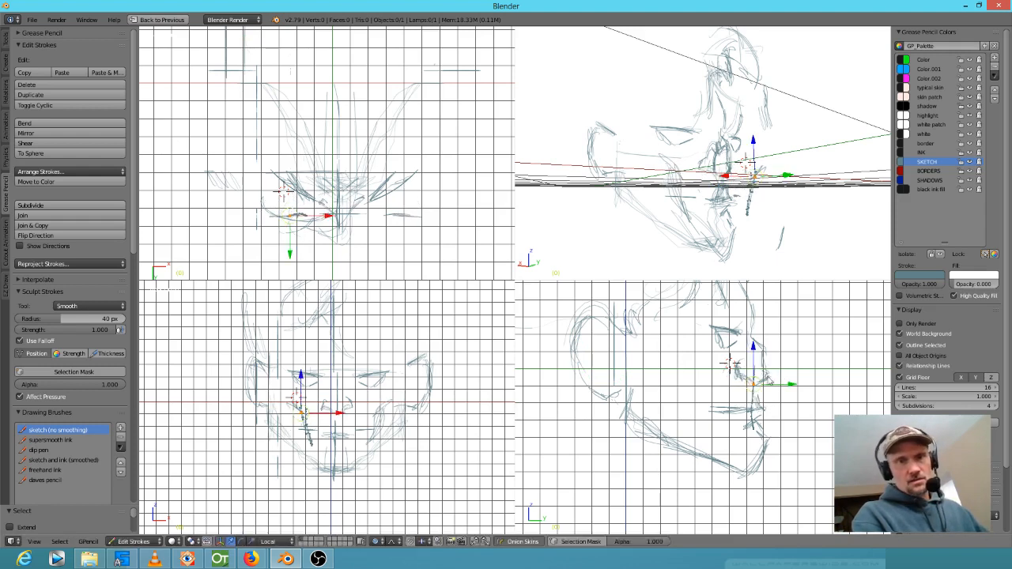
{"action": "left_click", "coordinate": [376, 541]}
{"action": "left_click", "coordinate": [392, 494]}
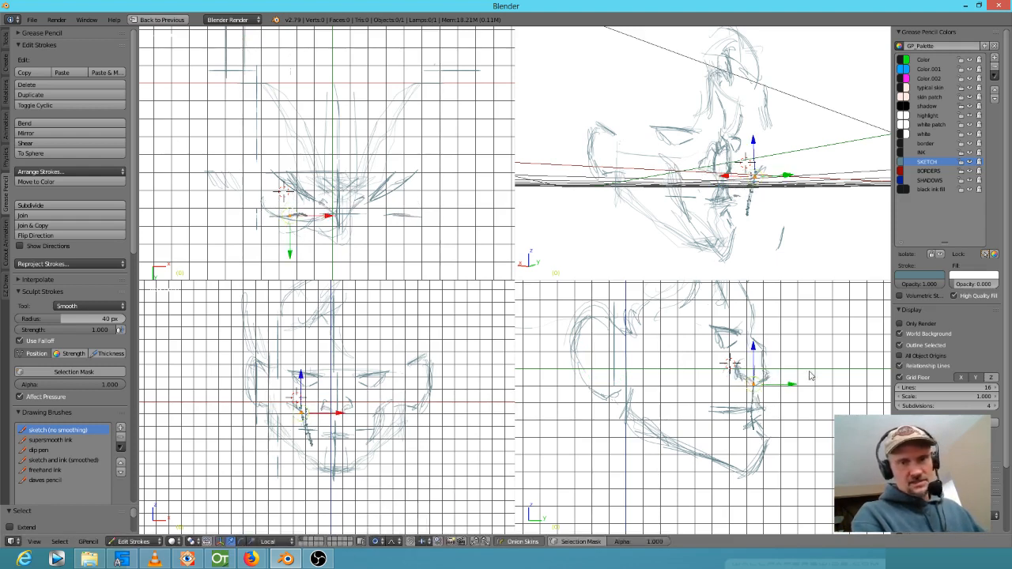
{"action": "key", "text": "g"}
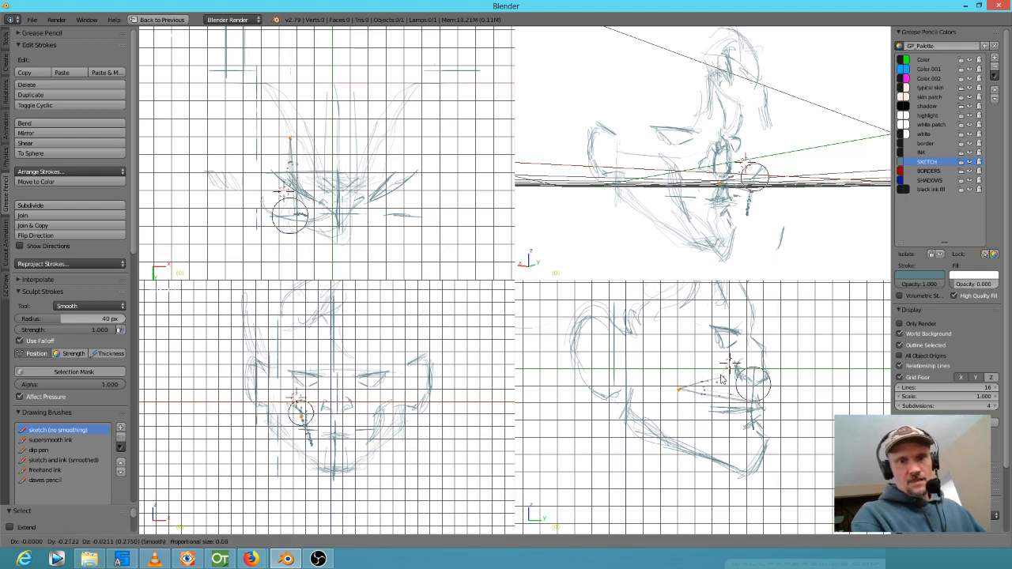
{"action": "scroll", "coordinate": [726, 384], "scroll_direction": "down", "scroll_amount": 5}
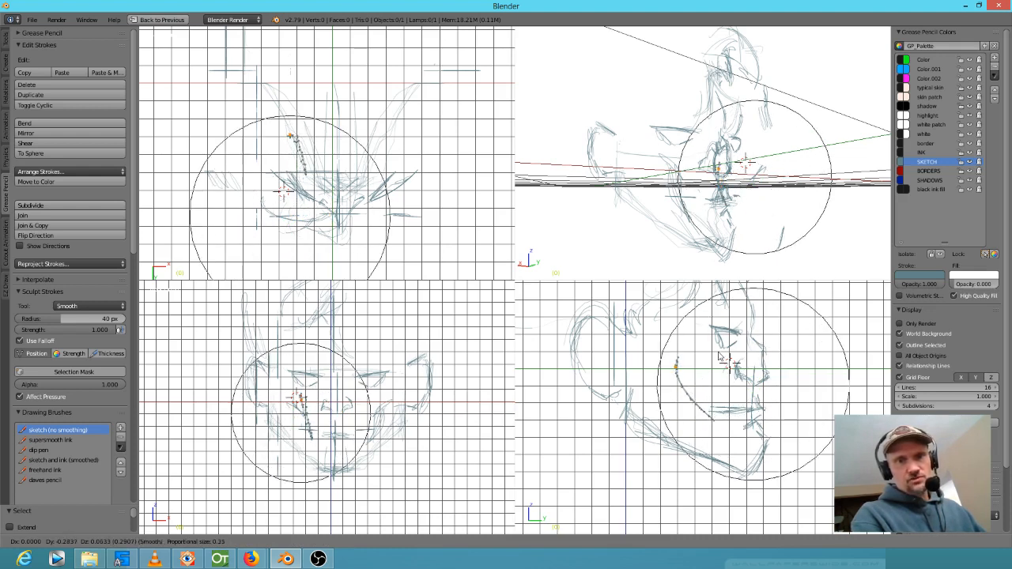
{"action": "left_click", "coordinate": [723, 356]}
Reduce the proportional size to 0.18 and bend the middle of the cheek line forward and up in the side view.
{"action": "right_click", "coordinate": [699, 409]}
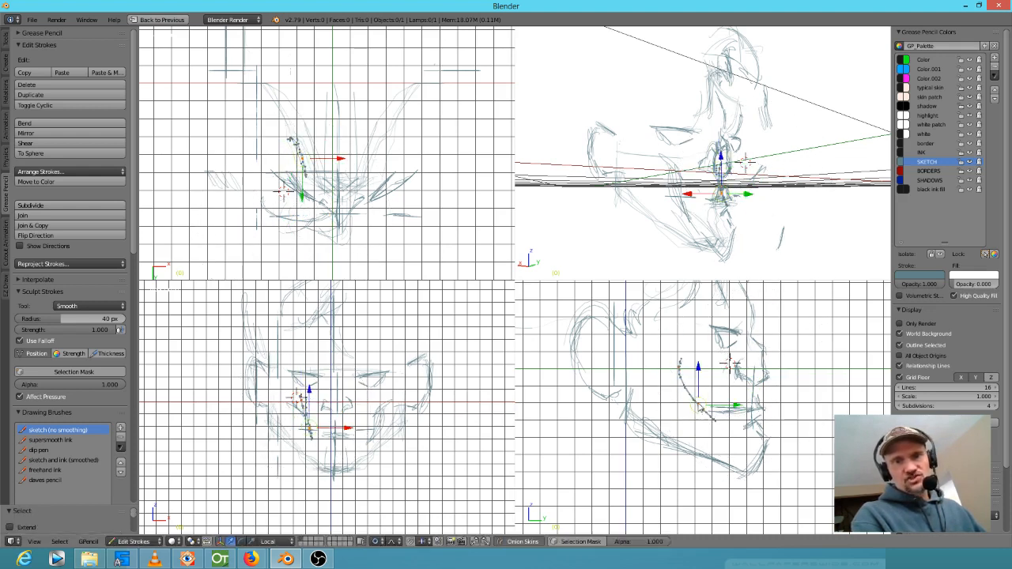
{"action": "key", "text": "g"}
{"action": "scroll", "coordinate": [708, 400], "scroll_direction": "up", "scroll_amount": 6}
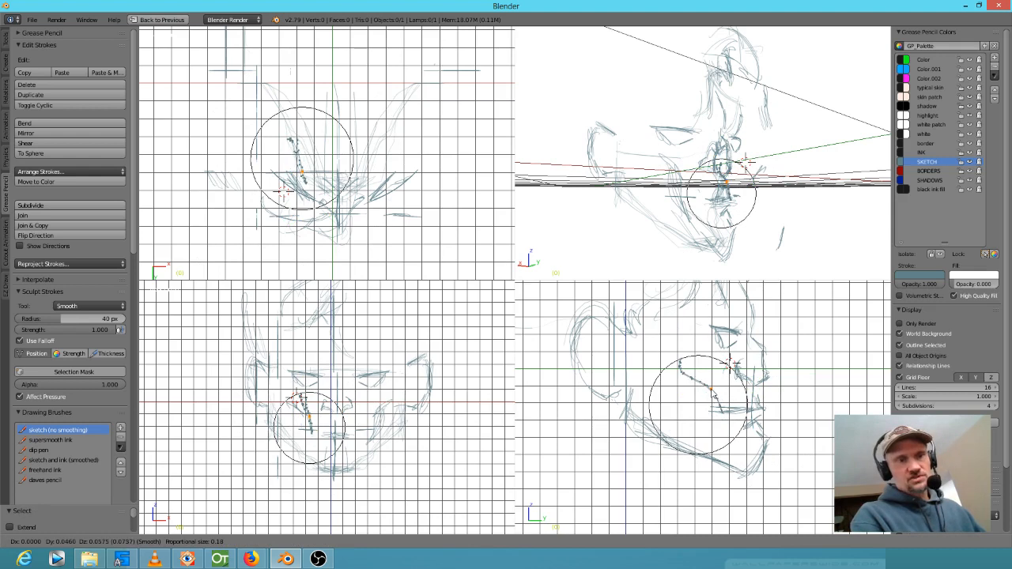
{"action": "left_click", "coordinate": [710, 391]}
Shift the cheek line's upper, middle and lower points outward in the front view with proportional editing.
{"action": "right_click", "coordinate": [302, 399]}
{"action": "key", "text": "g"}
{"action": "left_click", "coordinate": [289, 399]}
{"action": "right_click", "coordinate": [310, 421]}
{"action": "key", "text": "g"}
{"action": "left_click", "coordinate": [299, 423]}
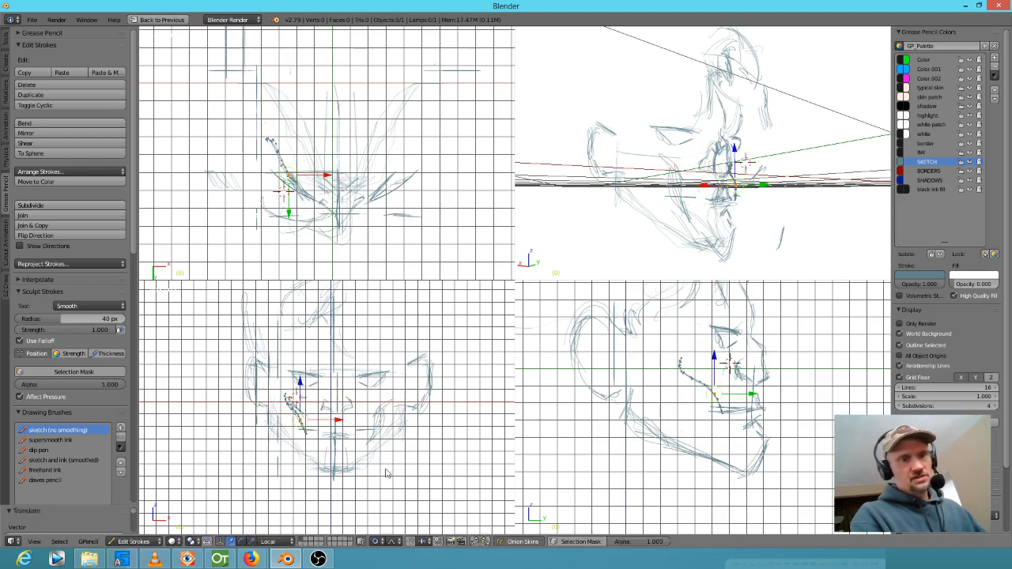
{"action": "right_click", "coordinate": [305, 435]}
{"action": "key", "text": "g"}
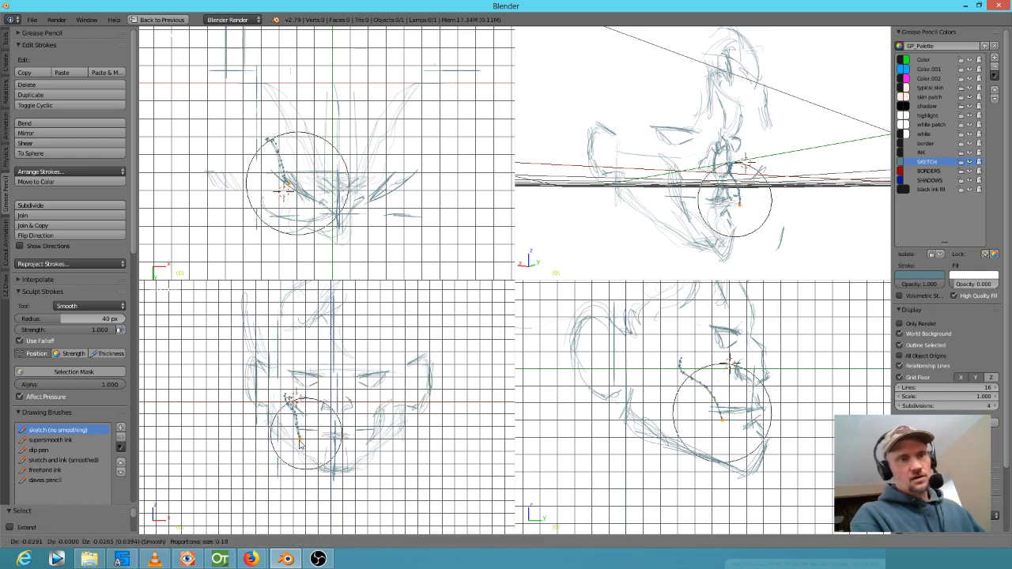
{"action": "left_click", "coordinate": [298, 441]}
Curve the cheek line further in the side view by moving its middle, upper end and lower end backward.
{"action": "right_click", "coordinate": [713, 401]}
{"action": "key", "text": "g"}
{"action": "left_click", "coordinate": [700, 399]}
{"action": "right_click", "coordinate": [682, 380]}
{"action": "key", "text": "g"}
{"action": "left_click", "coordinate": [673, 382]}
{"action": "right_click", "coordinate": [670, 370]}
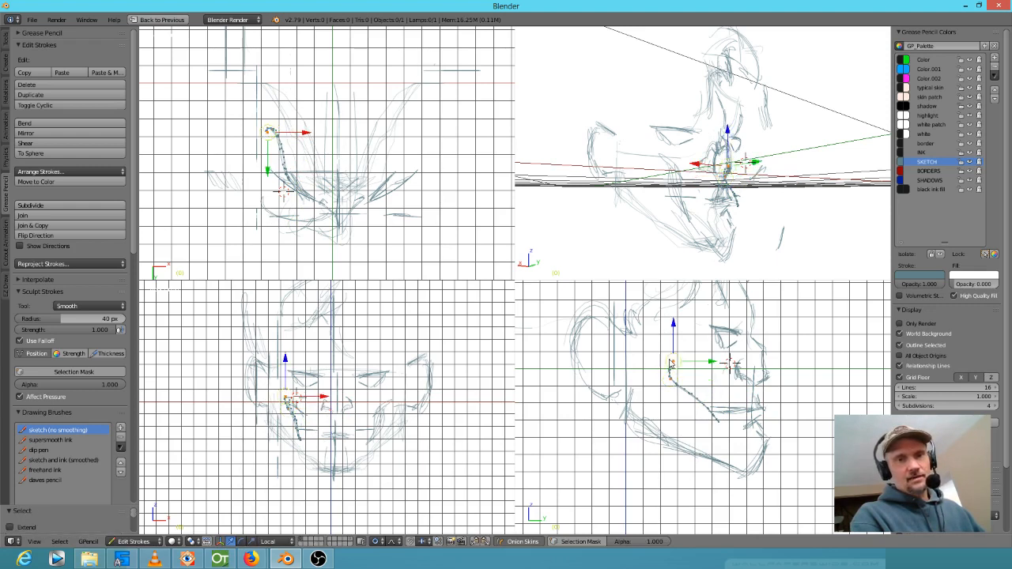
{"action": "key", "text": "g"}
{"action": "left_click", "coordinate": [662, 364]}
{"action": "right_click", "coordinate": [722, 420]}
{"action": "key", "text": "g"}
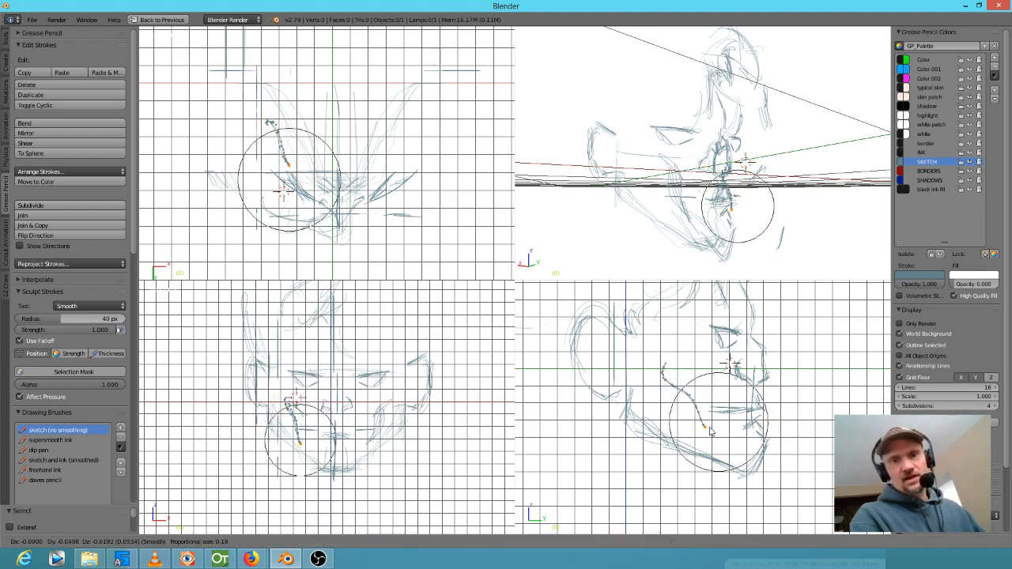
{"action": "left_click", "coordinate": [705, 430]}
Restore the full screen layout, turn off quad view and make INK the active grease pencil colour in an angled perspective view.
{"action": "mouse_move", "coordinate": [821, 200]}
{"action": "middle_mouse_down"}
{"action": "mouse_move", "coordinate": [770, 192]}
{"action": "mouse_move", "coordinate": [670, 120]}
{"action": "mouse_move", "coordinate": [645, 165]}
{"action": "mouse_move", "coordinate": [761, 208]}
{"action": "mouse_move", "coordinate": [734, 215]}
{"action": "mouse_move", "coordinate": [760, 214]}
{"action": "middle_mouse_up"}
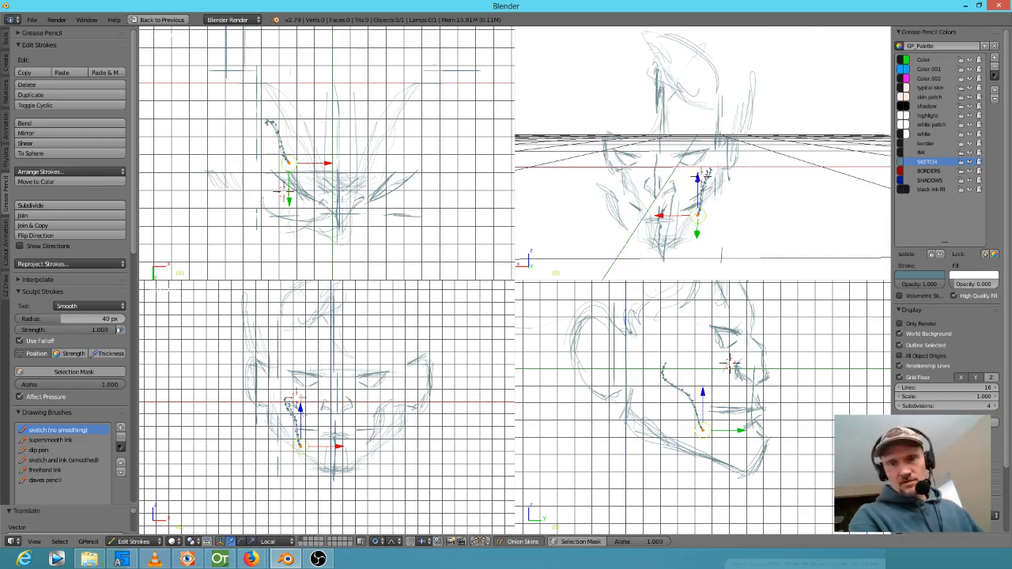
{"action": "key", "text": "ctrl+Up"}
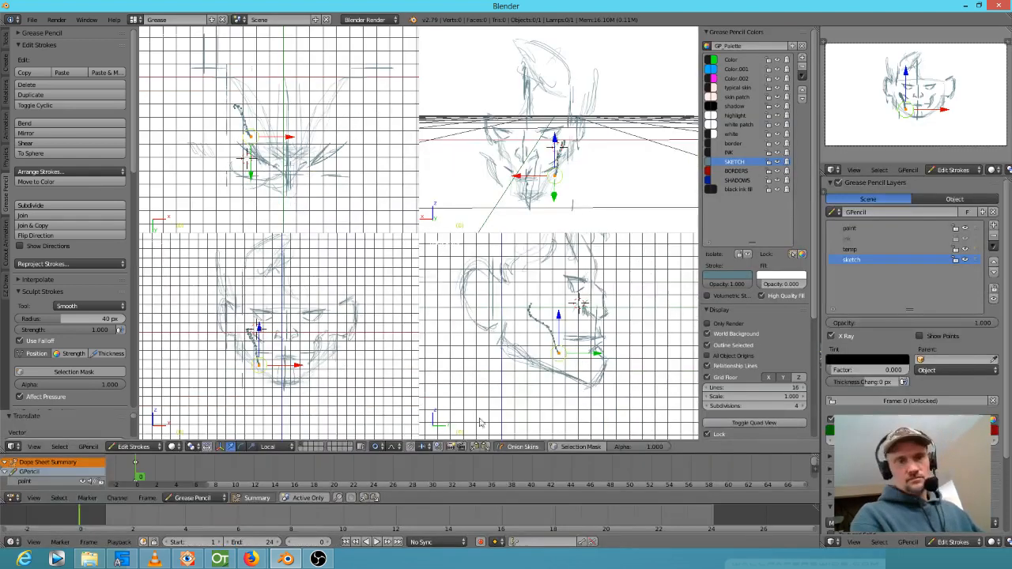
{"action": "left_click", "coordinate": [760, 425]}
{"action": "middle_click_drag", "start_coordinate": [499, 279], "coordinate": [485, 280]}
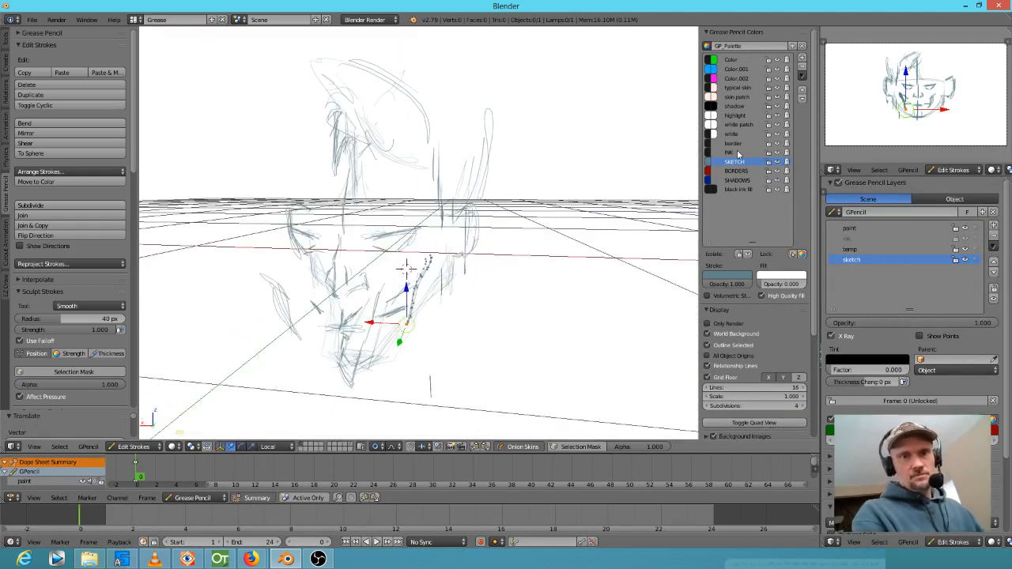
{"action": "left_click", "coordinate": [736, 153]}
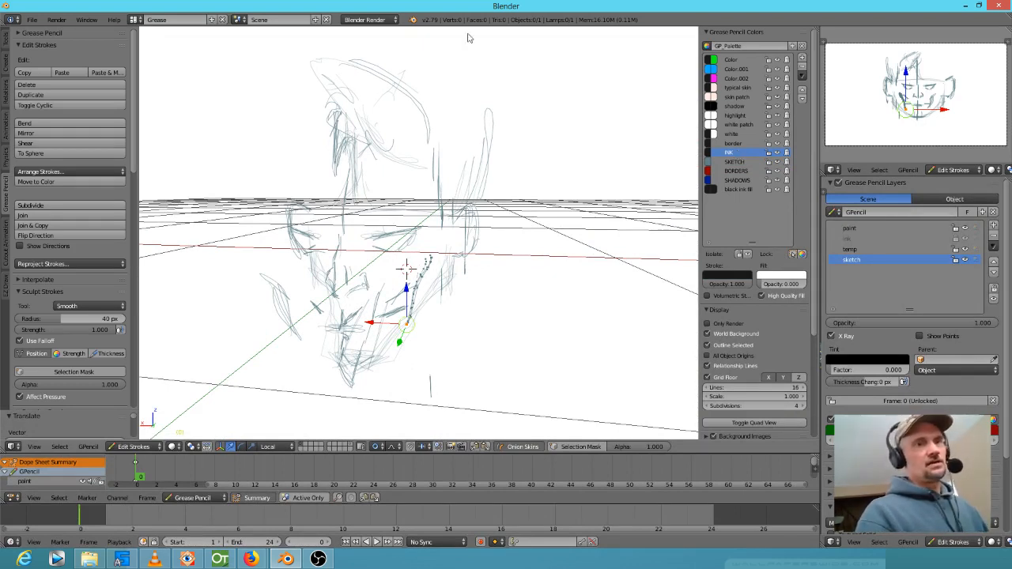
Ink the face outline, jaw, eyes, nose and mouth over the sketch in the angled perspective view.
{"action": "mouse_move", "coordinate": [317, 101]}
{"action": "left_mouse_down"}
{"action": "mouse_move", "coordinate": [300, 87]}
{"action": "mouse_move", "coordinate": [292, 106]}
{"action": "mouse_move", "coordinate": [329, 68]}
{"action": "mouse_move", "coordinate": [307, 81]}
{"action": "mouse_move", "coordinate": [289, 188]}
{"action": "mouse_move", "coordinate": [299, 281]}
{"action": "mouse_move", "coordinate": [342, 365]}
{"action": "mouse_move", "coordinate": [384, 364]}
{"action": "mouse_move", "coordinate": [440, 308]}
{"action": "mouse_move", "coordinate": [457, 267]}
{"action": "left_mouse_up"}
{"action": "mouse_move", "coordinate": [383, 229]}
{"action": "left_mouse_down"}
{"action": "mouse_move", "coordinate": [372, 234]}
{"action": "mouse_move", "coordinate": [431, 223]}
{"action": "mouse_move", "coordinate": [371, 236]}
{"action": "mouse_move", "coordinate": [419, 224]}
{"action": "left_mouse_up"}
{"action": "mouse_move", "coordinate": [331, 231]}
{"action": "left_mouse_down"}
{"action": "mouse_move", "coordinate": [293, 243]}
{"action": "mouse_move", "coordinate": [340, 246]}
{"action": "mouse_move", "coordinate": [333, 282]}
{"action": "left_mouse_up"}
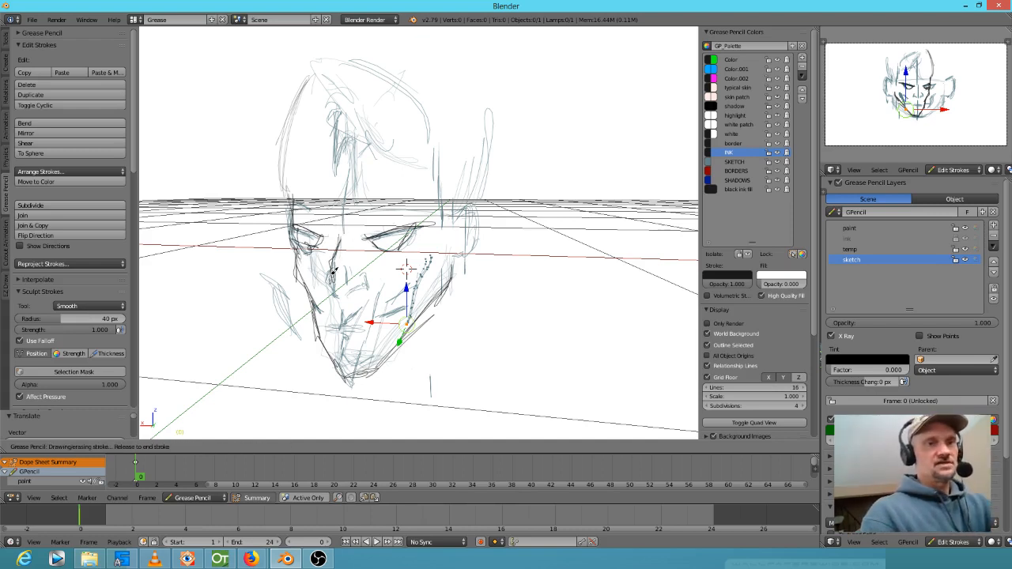
{"action": "left_click_drag", "start_coordinate": [363, 273], "coordinate": [360, 275]}
{"action": "left_click_drag", "start_coordinate": [330, 326], "coordinate": [373, 323]}
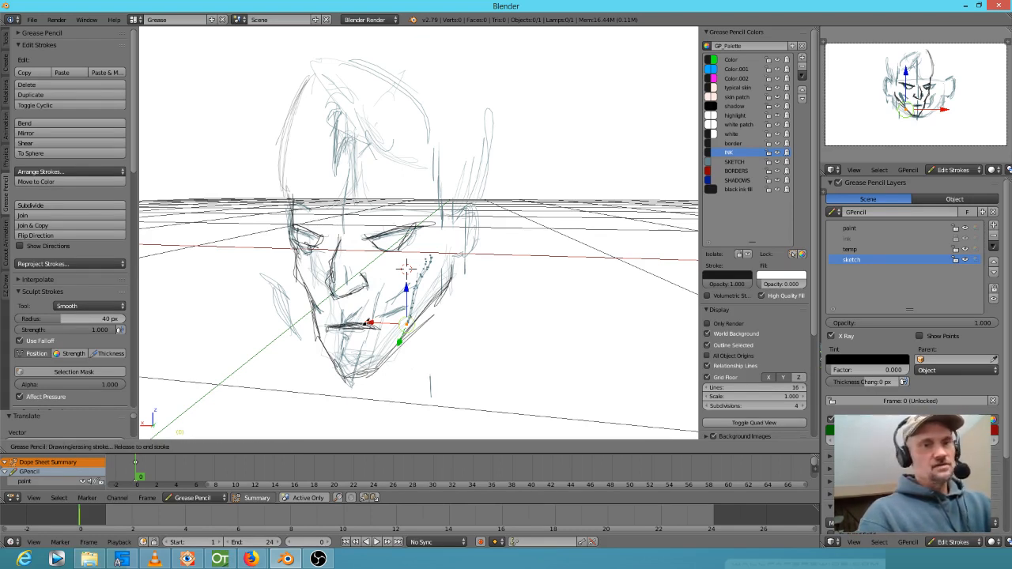
{"action": "left_click_drag", "start_coordinate": [366, 323], "coordinate": [368, 323]}
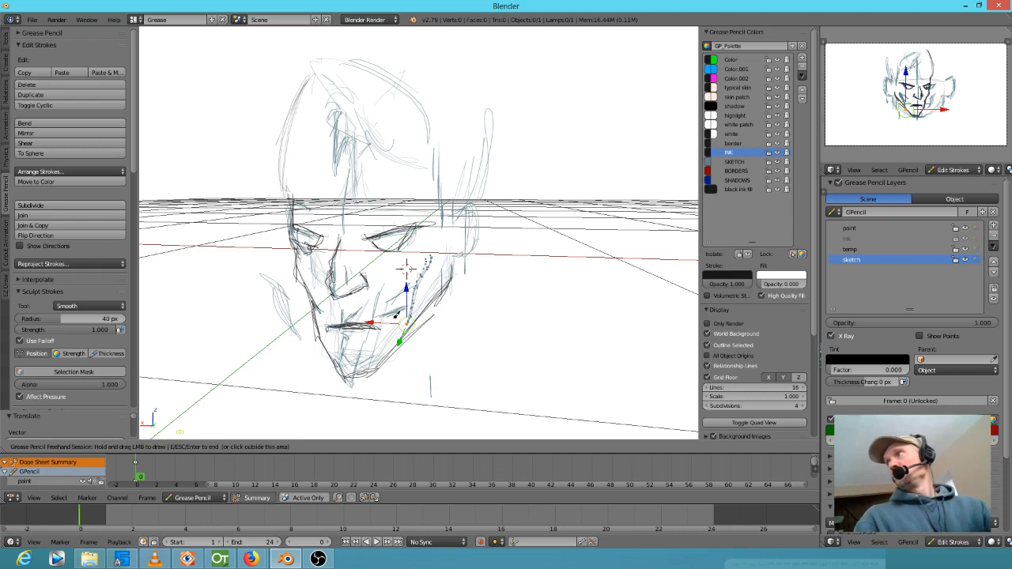
Ink sweeping hair strokes from the crown down the far side of the forehead.
{"action": "left_click_drag", "start_coordinate": [295, 106], "coordinate": [275, 191]}
{"action": "left_click_drag", "start_coordinate": [295, 109], "coordinate": [274, 201]}
{"action": "left_click_drag", "start_coordinate": [306, 87], "coordinate": [291, 224]}
{"action": "mouse_move", "coordinate": [286, 139]}
{"action": "left_mouse_down"}
{"action": "mouse_move", "coordinate": [292, 226]}
{"action": "mouse_move", "coordinate": [324, 152]}
{"action": "left_mouse_up"}
{"action": "left_click_drag", "start_coordinate": [289, 213], "coordinate": [336, 131]}
{"action": "mouse_move", "coordinate": [289, 213]}
{"action": "left_mouse_down"}
{"action": "mouse_move", "coordinate": [318, 151]}
{"action": "mouse_move", "coordinate": [293, 220]}
{"action": "mouse_move", "coordinate": [264, 195]}
{"action": "left_mouse_up"}
{"action": "left_click_drag", "start_coordinate": [267, 160], "coordinate": [276, 216]}
{"action": "left_click_drag", "start_coordinate": [266, 187], "coordinate": [302, 120]}
{"action": "mouse_move", "coordinate": [259, 170]}
{"action": "left_mouse_down"}
{"action": "mouse_move", "coordinate": [350, 73]}
{"action": "mouse_move", "coordinate": [363, 102]}
{"action": "left_mouse_up"}
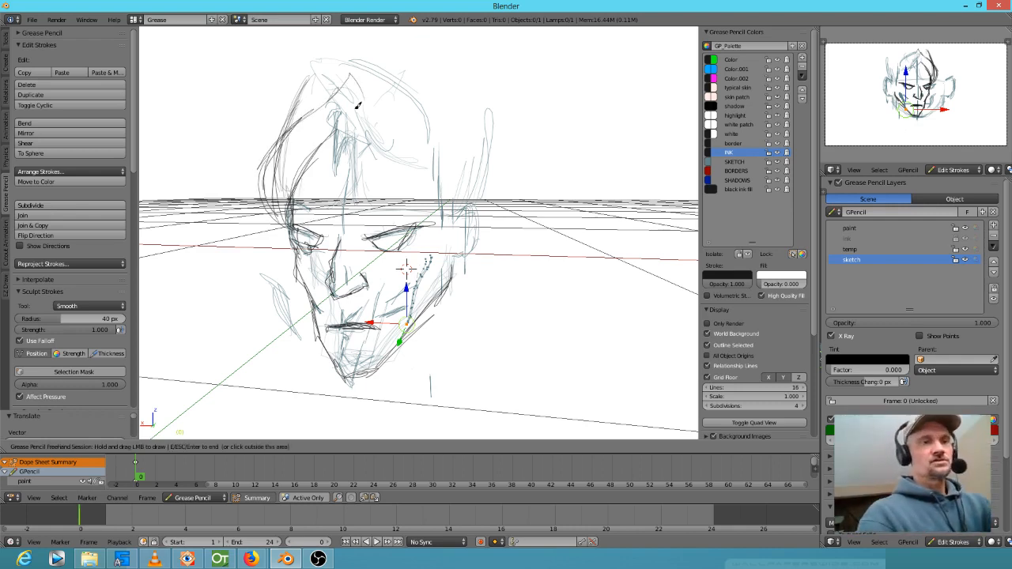
Ink the far cheek edge, the near cheekbone and ear, and outline the top of the hair.
{"action": "left_click_drag", "start_coordinate": [290, 232], "coordinate": [314, 331]}
{"action": "mouse_move", "coordinate": [420, 277]}
{"action": "left_mouse_down"}
{"action": "mouse_move", "coordinate": [410, 293]}
{"action": "mouse_move", "coordinate": [428, 265]}
{"action": "left_mouse_up"}
{"action": "mouse_move", "coordinate": [453, 216]}
{"action": "left_mouse_down"}
{"action": "mouse_move", "coordinate": [479, 203]}
{"action": "mouse_move", "coordinate": [466, 275]}
{"action": "mouse_move", "coordinate": [468, 253]}
{"action": "left_mouse_up"}
{"action": "left_click_drag", "start_coordinate": [497, 182], "coordinate": [498, 170]}
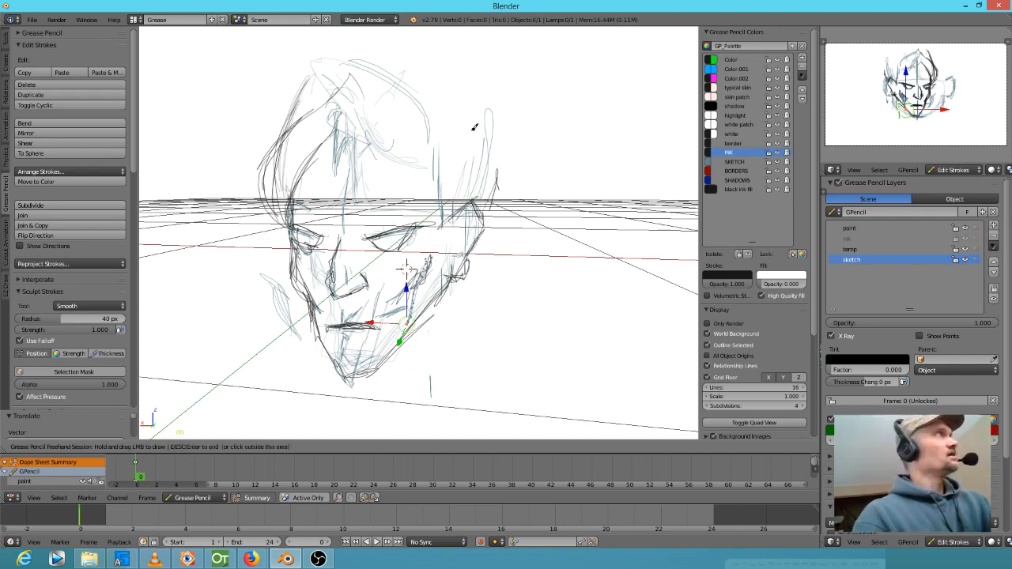
{"action": "mouse_move", "coordinate": [330, 72]}
{"action": "left_mouse_down"}
{"action": "mouse_move", "coordinate": [343, 56]}
{"action": "mouse_move", "coordinate": [290, 99]}
{"action": "mouse_move", "coordinate": [278, 124]}
{"action": "left_mouse_up"}
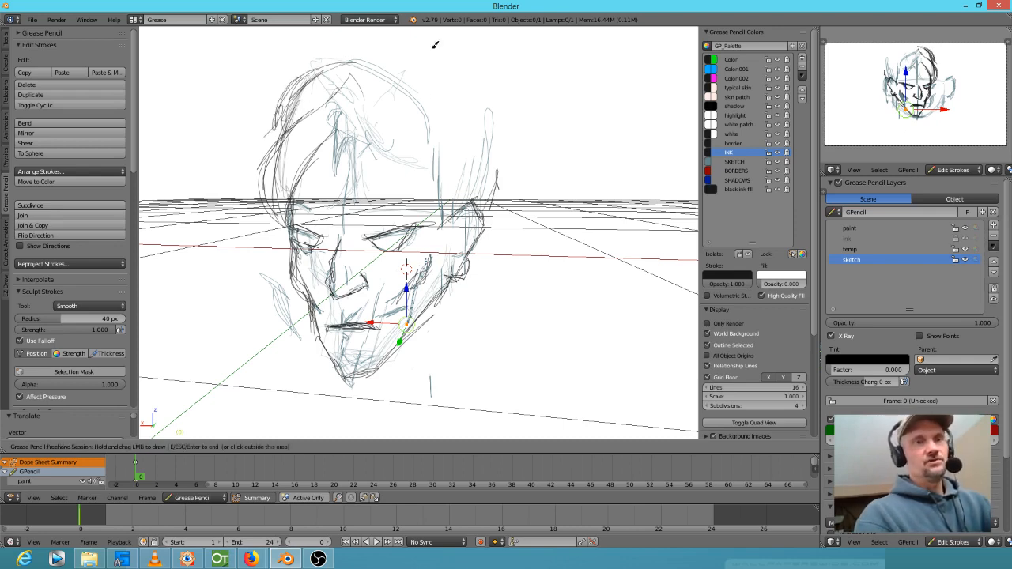
{"action": "left_click_drag", "start_coordinate": [380, 56], "coordinate": [399, 66]}
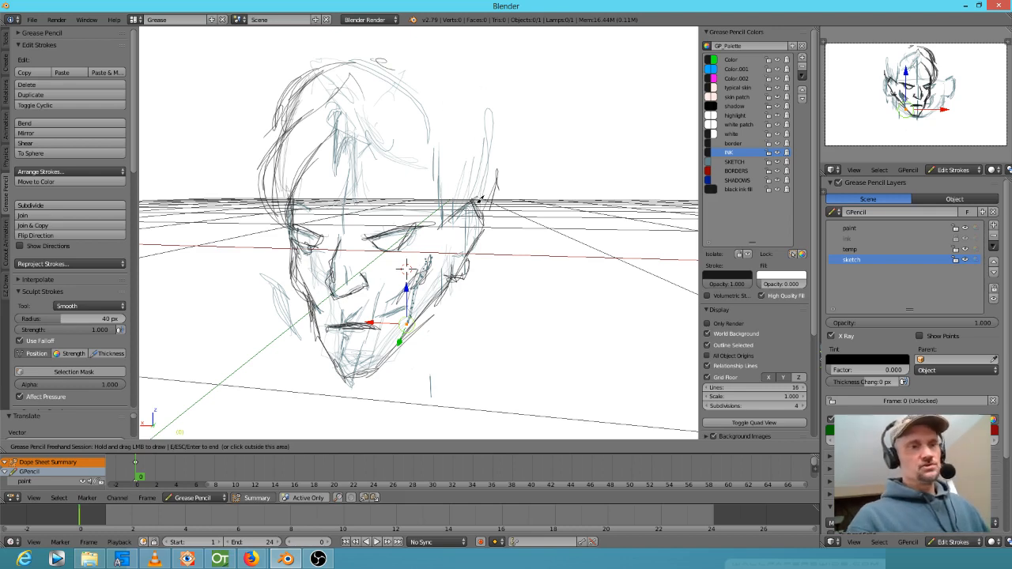
In the camera view, erase and redraw part of the jawline, and add ink strokes to the brow and the hair over the forehead.
{"action": "key", "text": "KP_0"}
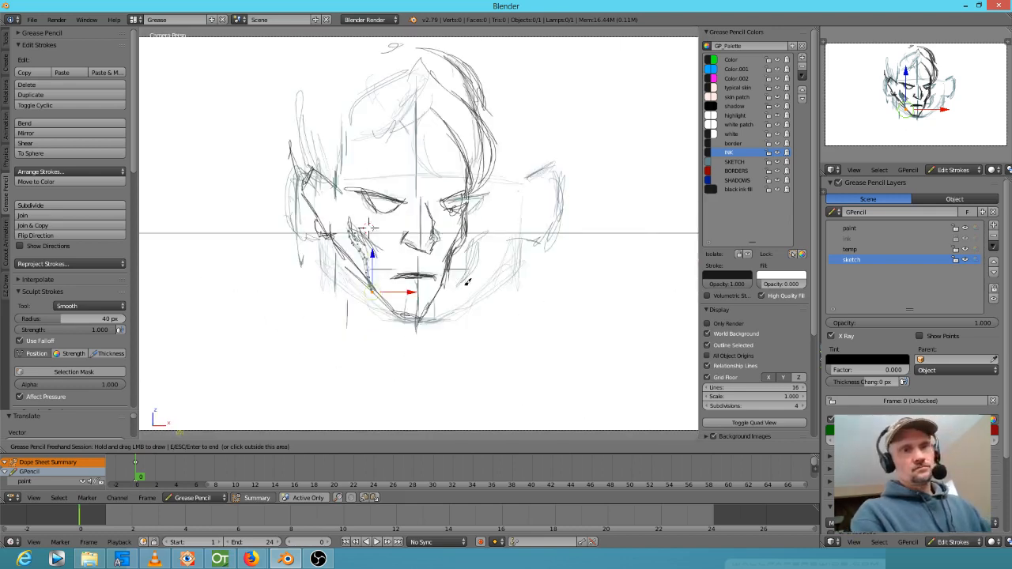
{"action": "scroll", "coordinate": [448, 271], "scroll_direction": "up", "scroll_amount": 3}
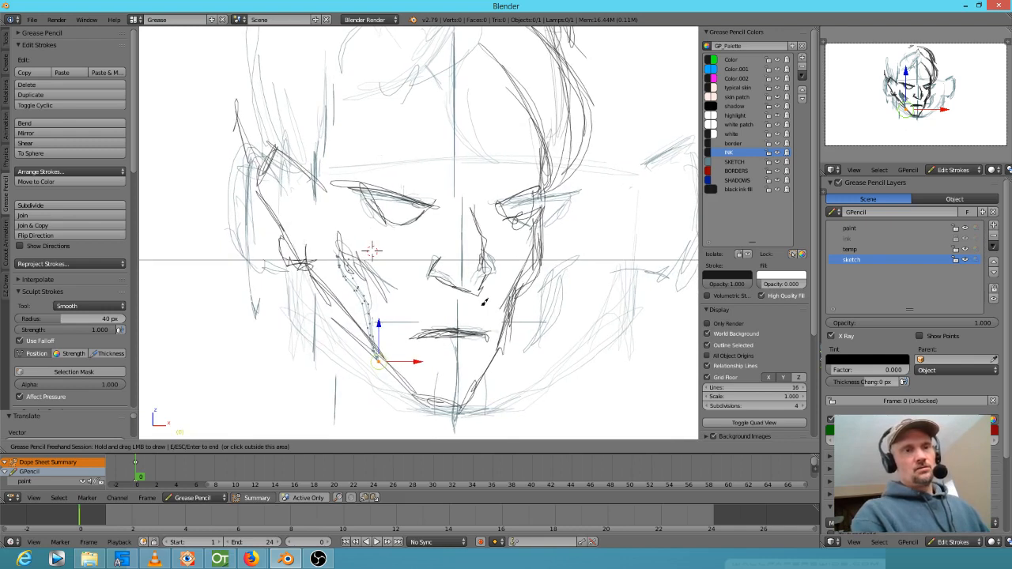
{"action": "right_click_drag", "start_coordinate": [327, 282], "coordinate": [348, 334]}
{"action": "mouse_move", "coordinate": [314, 249]}
{"action": "left_mouse_down"}
{"action": "mouse_move", "coordinate": [318, 314]}
{"action": "mouse_move", "coordinate": [315, 305]}
{"action": "mouse_move", "coordinate": [400, 380]}
{"action": "left_mouse_up"}
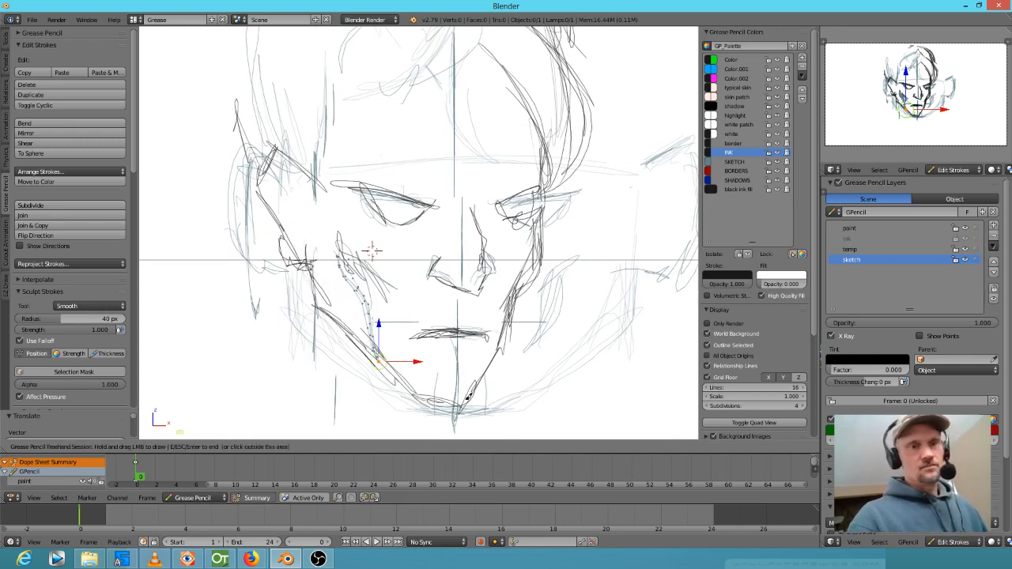
{"action": "left_click_drag", "start_coordinate": [407, 195], "coordinate": [348, 182]}
{"action": "mouse_move", "coordinate": [481, 63]}
{"action": "left_mouse_down"}
{"action": "mouse_move", "coordinate": [482, 80]}
{"action": "mouse_move", "coordinate": [513, 111]}
{"action": "left_mouse_up"}
{"action": "left_click_drag", "start_coordinate": [519, 97], "coordinate": [530, 145]}
{"action": "mouse_move", "coordinate": [514, 140]}
{"action": "middle_mouse_down", "text": "shift"}
{"action": "mouse_move", "coordinate": [517, 183]}
{"action": "mouse_move", "coordinate": [514, 159]}
{"action": "middle_mouse_up", "text": "shift"}
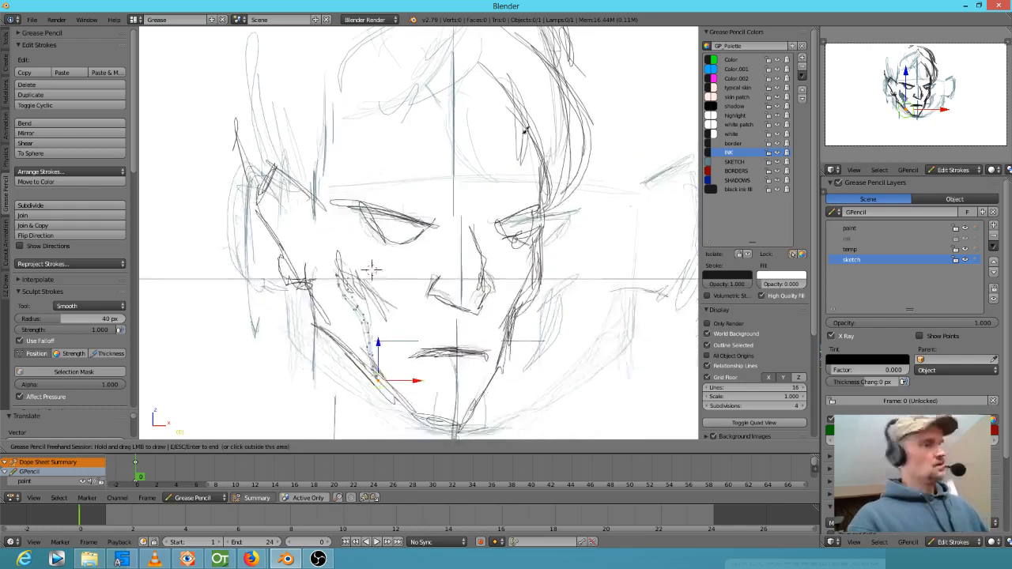
Mirror all the strokes by scaling them by -1 along X with proportional editing turned off, and clear the selection.
{"action": "key", "text": "Escape"}
{"action": "key", "text": "a"}
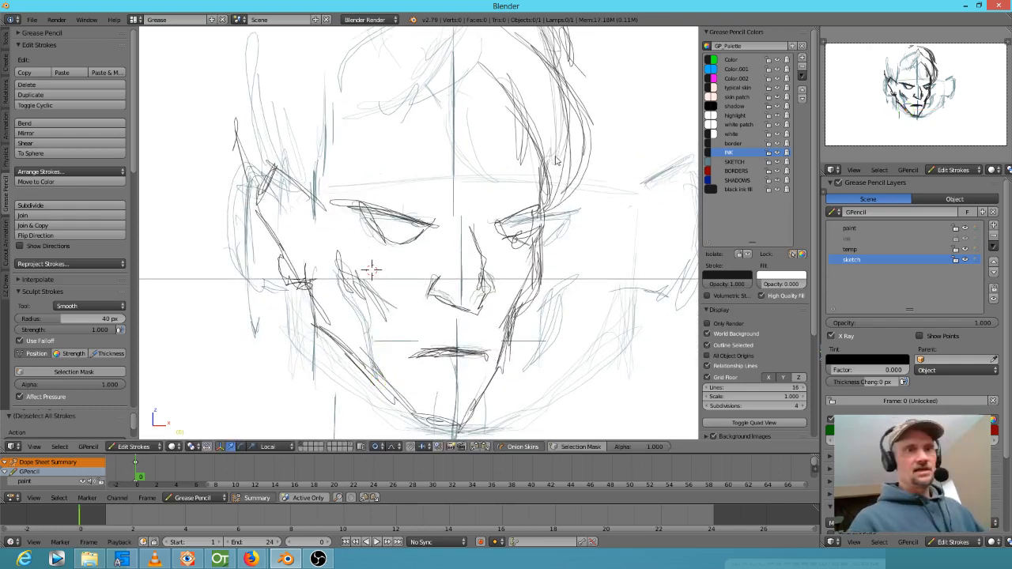
{"action": "key", "text": "a"}
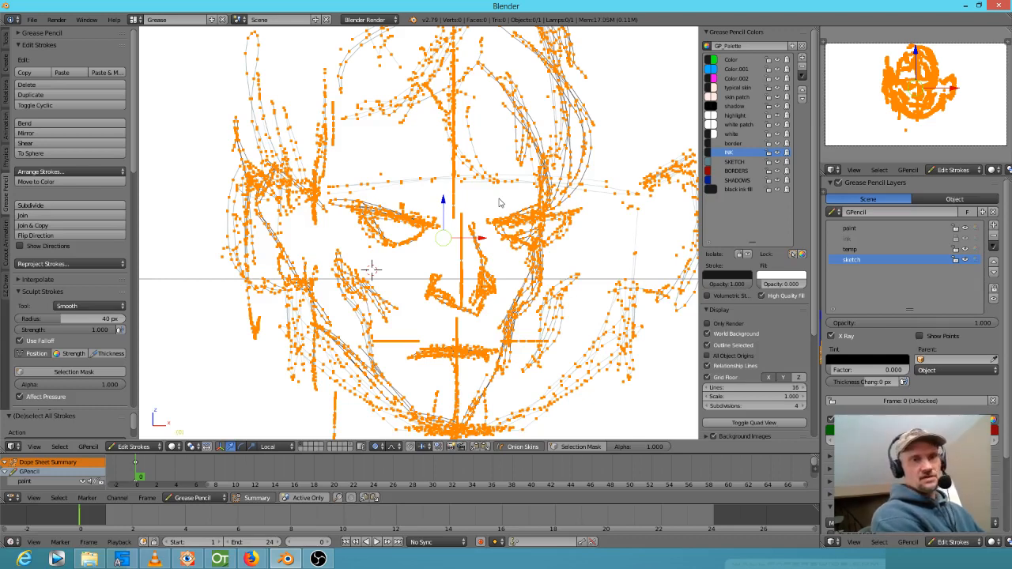
{"action": "key", "text": "o"}
{"action": "key", "text": "s"}
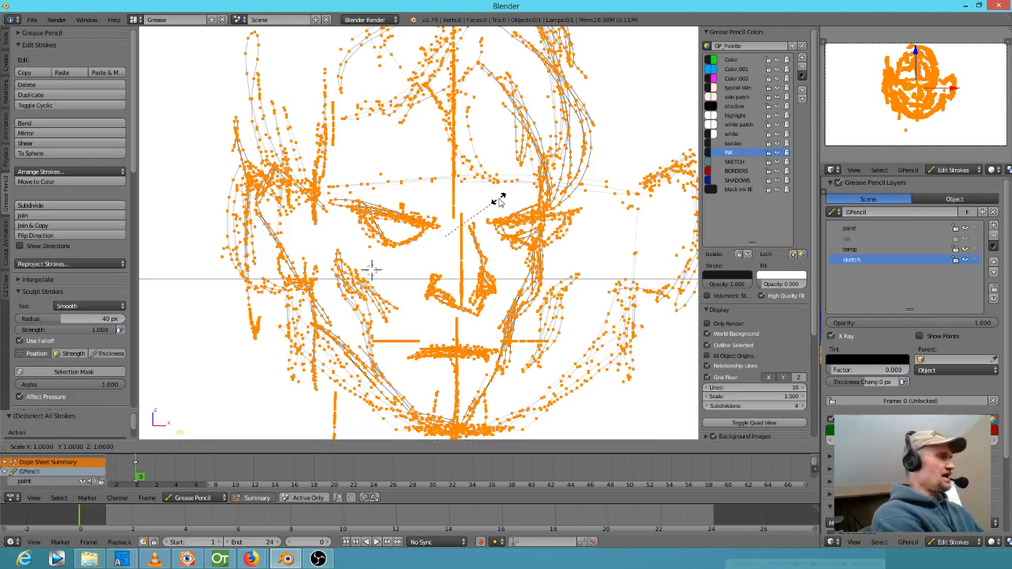
{"action": "key", "text": "x"}
{"action": "key", "text": "minus"}
{"action": "key", "text": "1"}
{"action": "key", "text": "Return"}
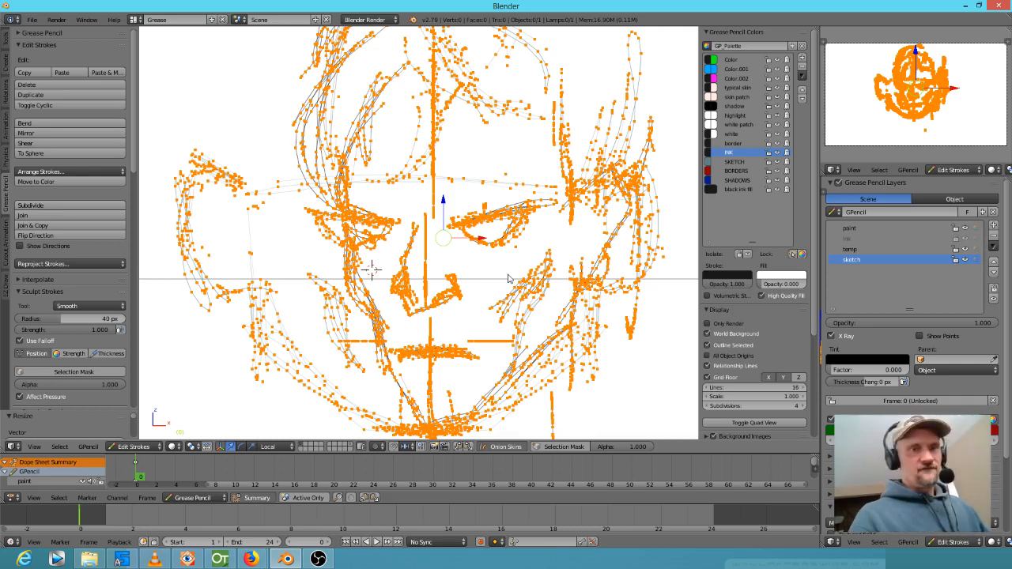
{"action": "key", "text": "a"}
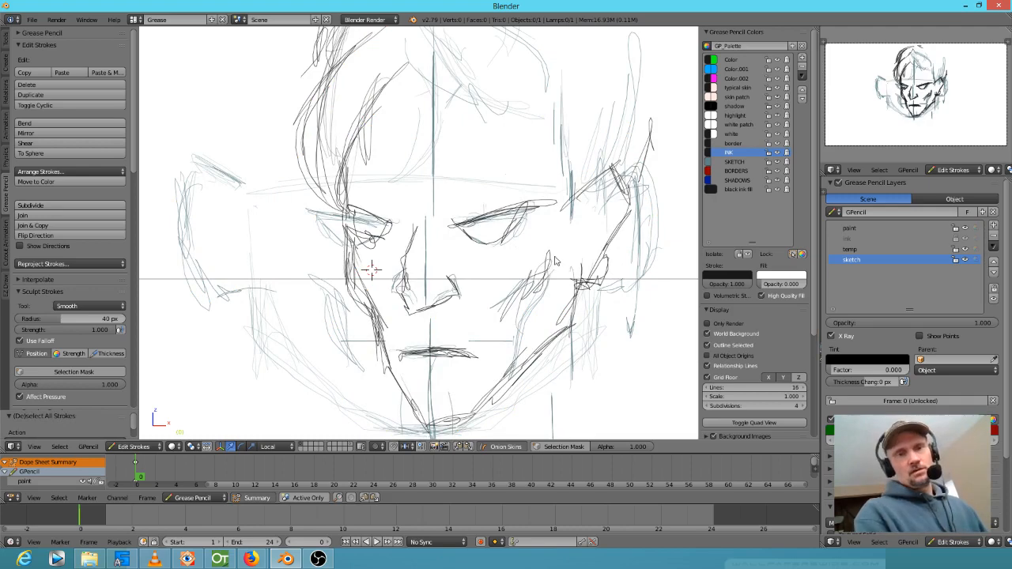
Check the mirrored head from angled, front and top views and return to the front.
{"action": "mouse_move", "coordinate": [536, 257]}
{"action": "middle_mouse_down"}
{"action": "mouse_move", "coordinate": [406, 293]}
{"action": "mouse_move", "coordinate": [318, 265]}
{"action": "mouse_move", "coordinate": [463, 270]}
{"action": "mouse_move", "coordinate": [543, 251]}
{"action": "mouse_move", "coordinate": [521, 287]}
{"action": "mouse_move", "coordinate": [529, 257]}
{"action": "middle_mouse_up"}
{"action": "key", "text": "KP_1"}
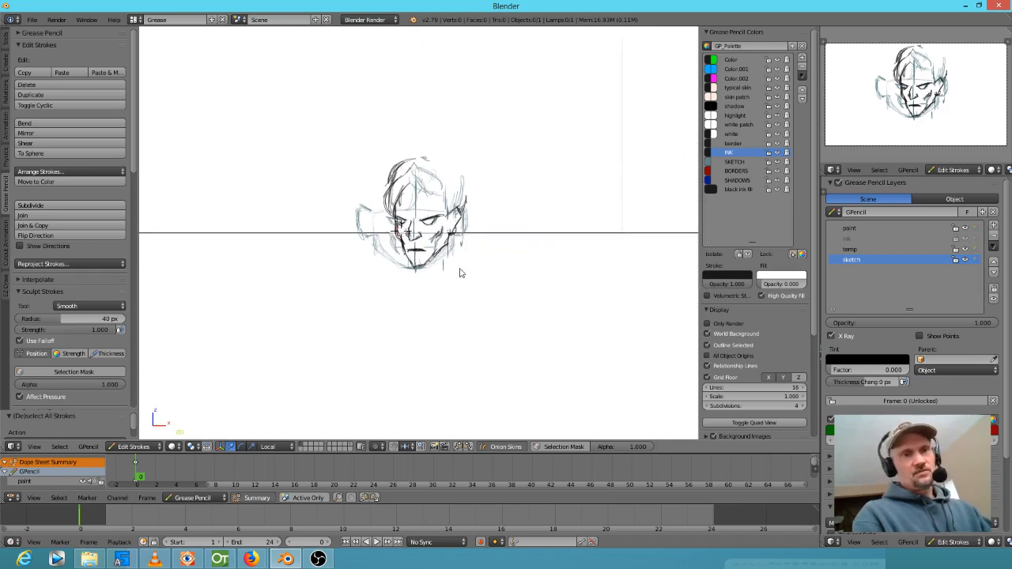
{"action": "scroll", "coordinate": [461, 273], "scroll_direction": "up", "scroll_amount": 5}
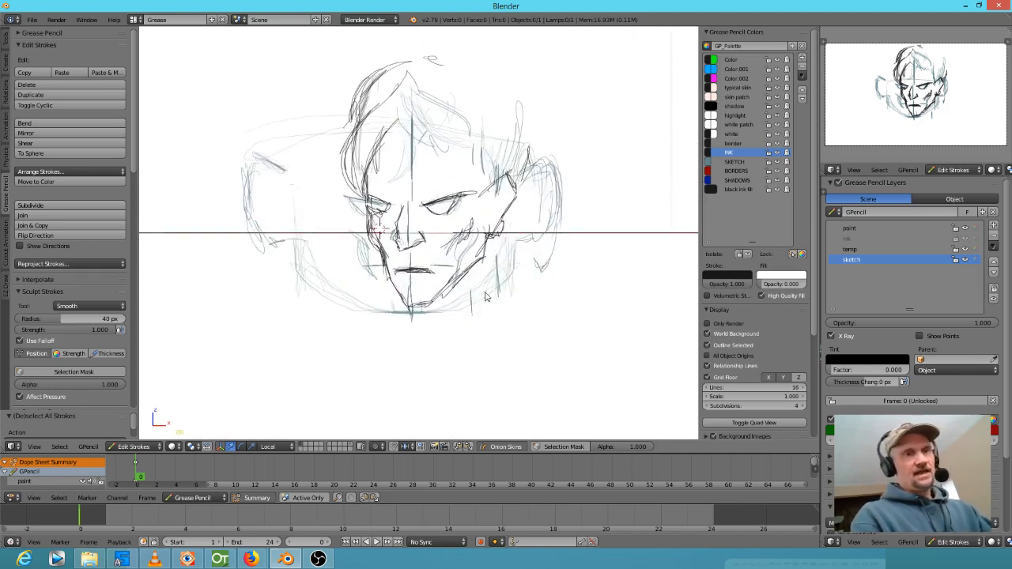
{"action": "key", "text": "ctrl+KP_3"}
{"action": "key", "text": "KP_7"}
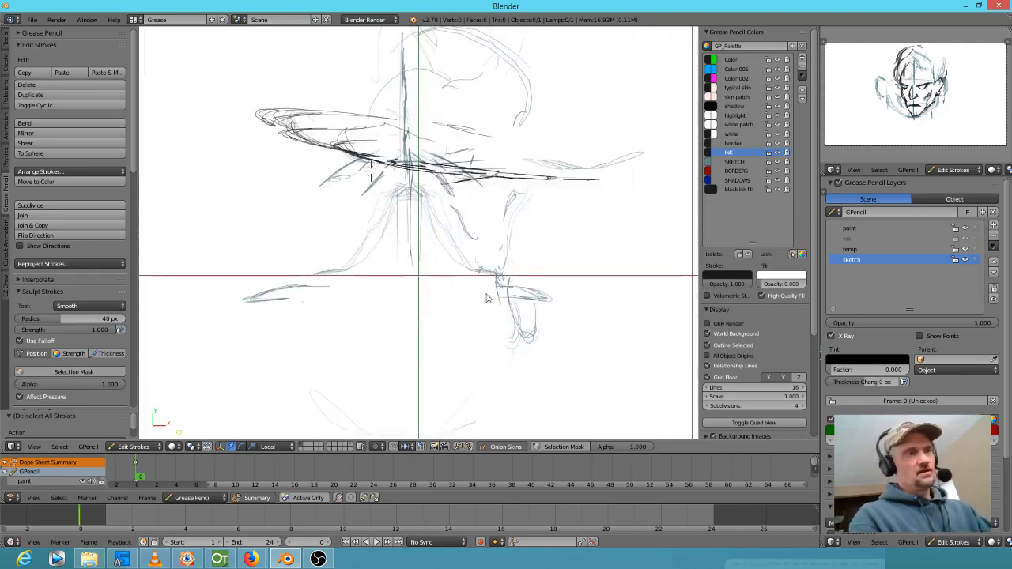
{"action": "key", "text": "KP_1"}
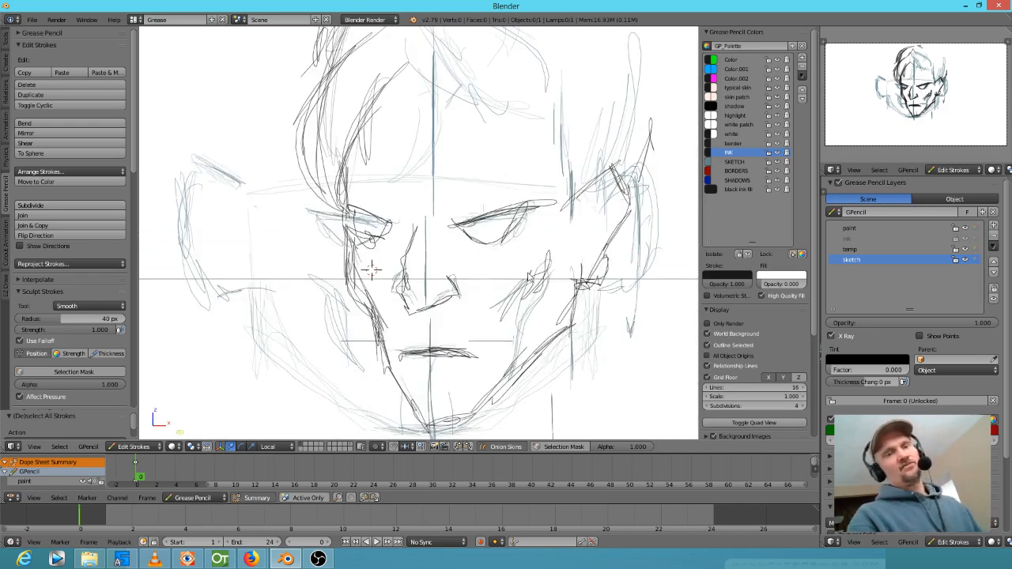
In the camera view, erase the old ear and skull construction lines and ink hair strands over the forehead.
{"action": "key", "text": "KP_0"}
{"action": "scroll", "coordinate": [505, 274], "scroll_direction": "down", "scroll_amount": 3}
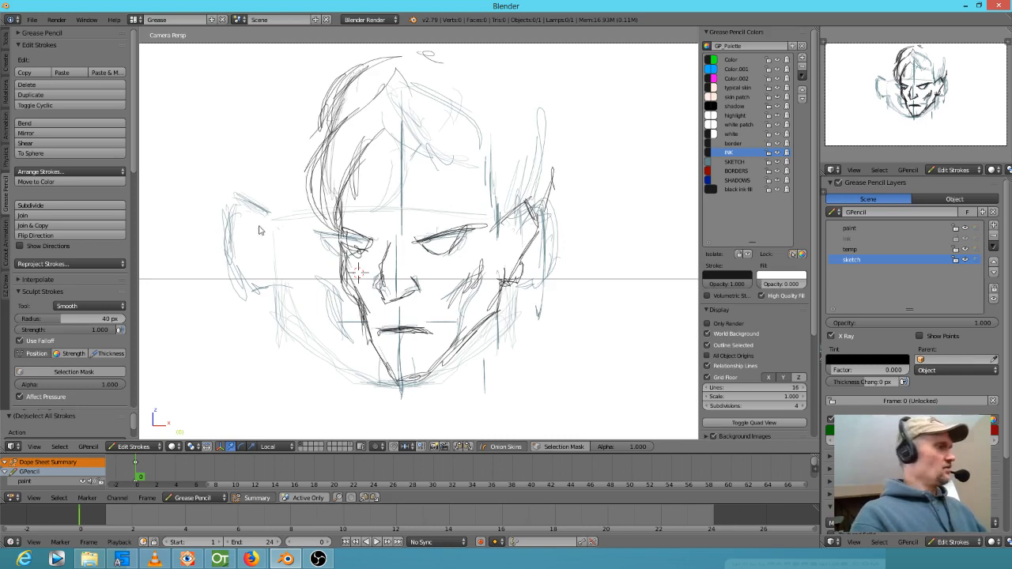
{"action": "key", "text": "d"}
{"action": "mouse_move", "coordinate": [274, 231]}
{"action": "right_mouse_down"}
{"action": "mouse_move", "coordinate": [232, 229]}
{"action": "mouse_move", "coordinate": [334, 361]}
{"action": "mouse_move", "coordinate": [419, 414]}
{"action": "mouse_move", "coordinate": [506, 353]}
{"action": "mouse_move", "coordinate": [571, 199]}
{"action": "mouse_move", "coordinate": [544, 129]}
{"action": "mouse_move", "coordinate": [419, 101]}
{"action": "right_mouse_up"}
{"action": "left_click_drag", "start_coordinate": [387, 110], "coordinate": [434, 155]}
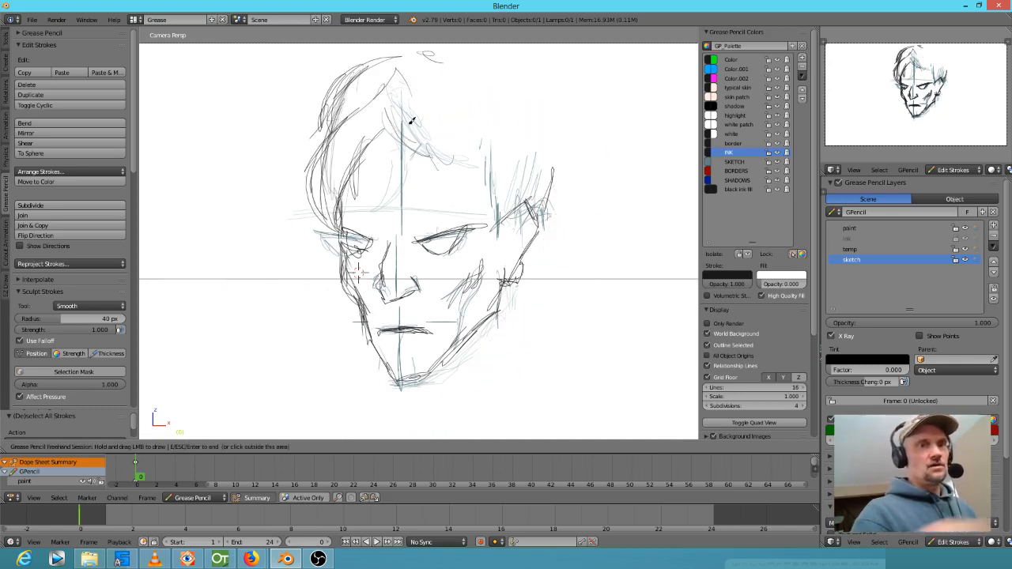
{"action": "mouse_move", "coordinate": [411, 120]}
{"action": "left_mouse_down"}
{"action": "mouse_move", "coordinate": [427, 187]}
{"action": "mouse_move", "coordinate": [444, 184]}
{"action": "mouse_move", "coordinate": [466, 136]}
{"action": "left_mouse_up"}
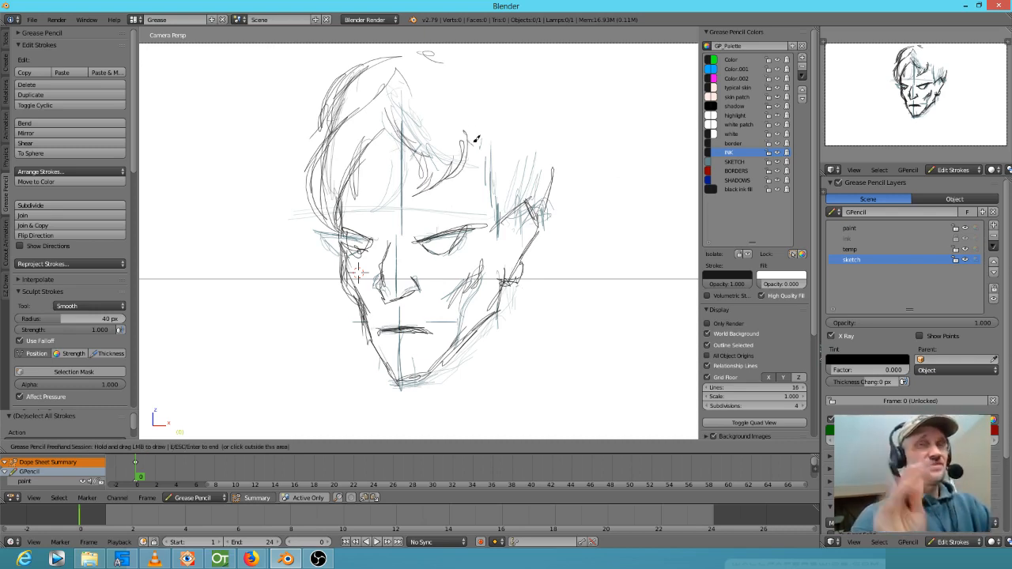
Add more fringe strands, erase the old hair peak, and outline the top and near side of the hair down past the ear.
{"action": "mouse_move", "coordinate": [403, 108]}
{"action": "left_mouse_down"}
{"action": "mouse_move", "coordinate": [394, 178]}
{"action": "mouse_move", "coordinate": [401, 181]}
{"action": "mouse_move", "coordinate": [405, 149]}
{"action": "mouse_move", "coordinate": [420, 148]}
{"action": "left_mouse_up"}
{"action": "mouse_move", "coordinate": [410, 92]}
{"action": "right_mouse_down"}
{"action": "mouse_move", "coordinate": [417, 127]}
{"action": "mouse_move", "coordinate": [400, 83]}
{"action": "right_mouse_up"}
{"action": "middle_click_drag", "start_coordinate": [495, 112], "coordinate": [501, 151], "text": "shift"}
{"action": "mouse_move", "coordinate": [387, 97]}
{"action": "left_mouse_down"}
{"action": "mouse_move", "coordinate": [445, 80]}
{"action": "mouse_move", "coordinate": [540, 110]}
{"action": "mouse_move", "coordinate": [548, 131]}
{"action": "mouse_move", "coordinate": [567, 121]}
{"action": "mouse_move", "coordinate": [556, 143]}
{"action": "mouse_move", "coordinate": [577, 198]}
{"action": "mouse_move", "coordinate": [564, 255]}
{"action": "mouse_move", "coordinate": [574, 301]}
{"action": "mouse_move", "coordinate": [554, 313]}
{"action": "left_mouse_up"}
{"action": "mouse_move", "coordinate": [544, 252]}
{"action": "left_mouse_down"}
{"action": "mouse_move", "coordinate": [518, 268]}
{"action": "mouse_move", "coordinate": [508, 263]}
{"action": "mouse_move", "coordinate": [526, 299]}
{"action": "mouse_move", "coordinate": [510, 322]}
{"action": "left_mouse_up"}
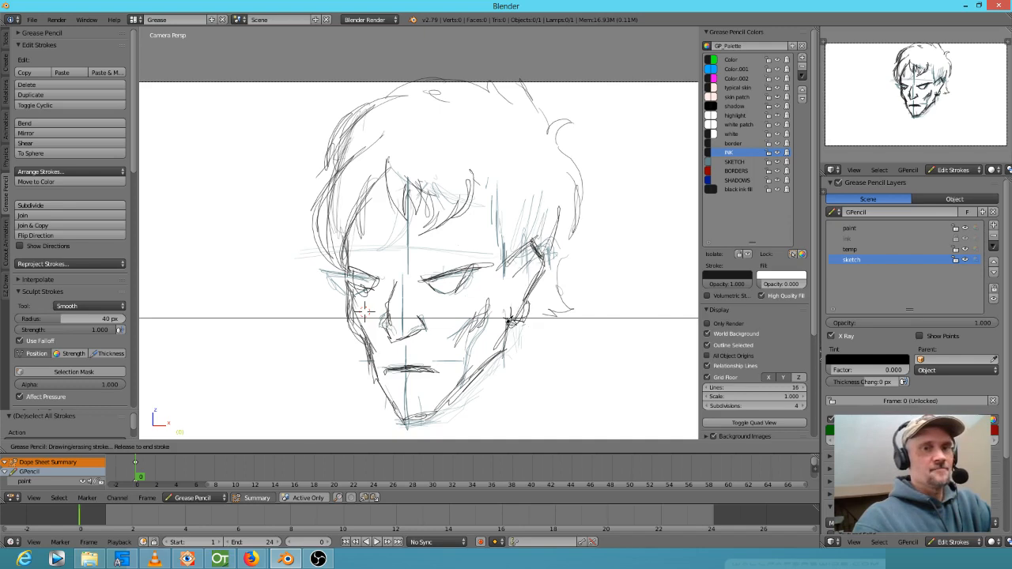
Ink a line inside the near ear and darken the brows, eyes and nose bridge.
{"action": "left_click_drag", "start_coordinate": [517, 280], "coordinate": [512, 302]}
{"action": "mouse_move", "coordinate": [377, 266]}
{"action": "left_mouse_down"}
{"action": "mouse_move", "coordinate": [356, 271]}
{"action": "mouse_move", "coordinate": [375, 285]}
{"action": "mouse_move", "coordinate": [437, 287]}
{"action": "mouse_move", "coordinate": [420, 280]}
{"action": "left_mouse_up"}
{"action": "mouse_move", "coordinate": [397, 277]}
{"action": "left_mouse_down"}
{"action": "mouse_move", "coordinate": [411, 264]}
{"action": "mouse_move", "coordinate": [436, 276]}
{"action": "mouse_move", "coordinate": [493, 248]}
{"action": "mouse_move", "coordinate": [417, 280]}
{"action": "mouse_move", "coordinate": [484, 250]}
{"action": "mouse_move", "coordinate": [431, 277]}
{"action": "left_mouse_up"}
{"action": "left_click_drag", "start_coordinate": [372, 266], "coordinate": [384, 280]}
{"action": "left_click_drag", "start_coordinate": [348, 252], "coordinate": [384, 280]}
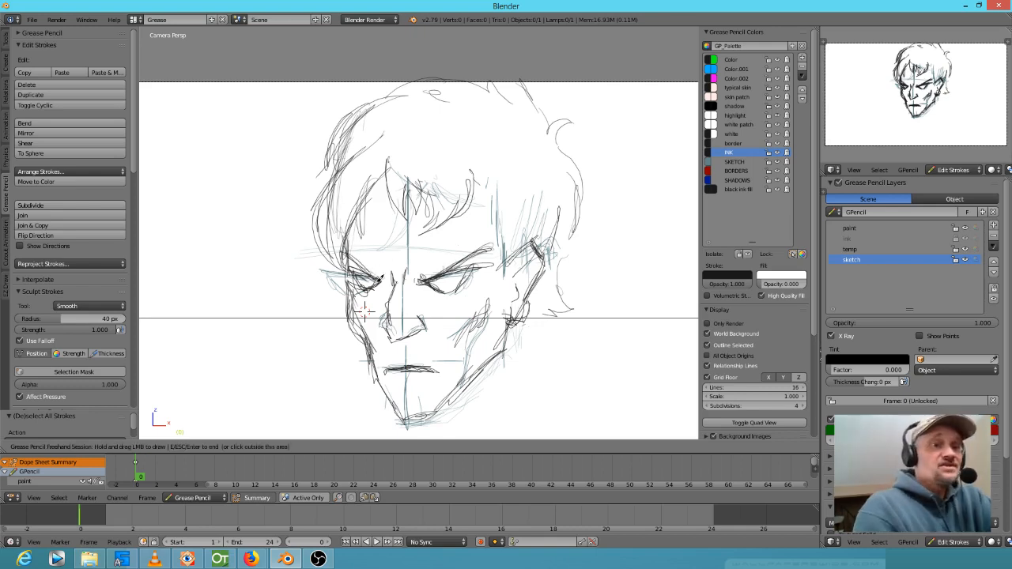
Erase stray lines inside the hair and redraw the fringe as short pointed strands across the forehead.
{"action": "mouse_move", "coordinate": [415, 171]}
{"action": "right_mouse_down"}
{"action": "mouse_move", "coordinate": [372, 169]}
{"action": "mouse_move", "coordinate": [374, 204]}
{"action": "right_mouse_up"}
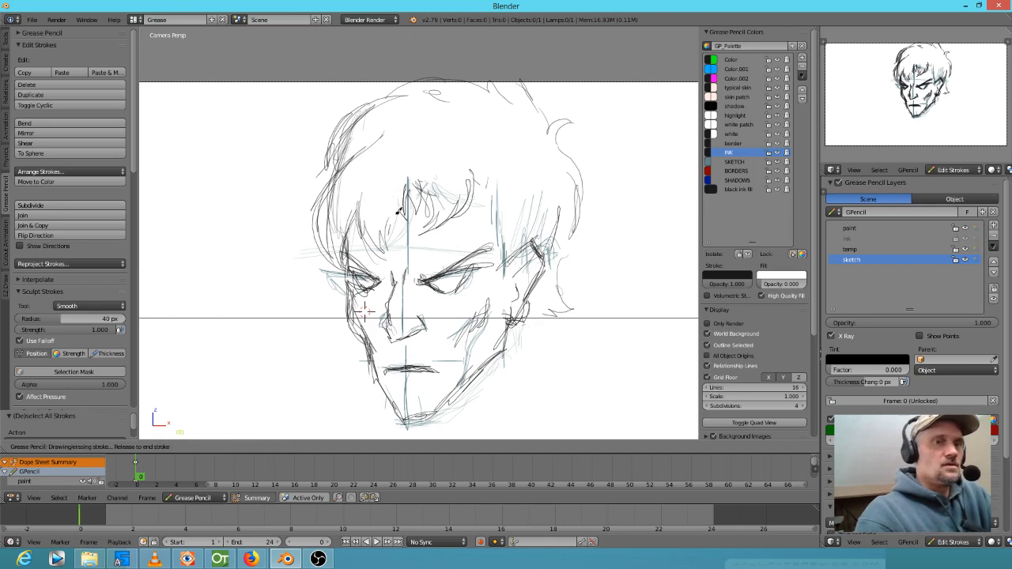
{"action": "right_click_drag", "start_coordinate": [391, 131], "coordinate": [376, 154]}
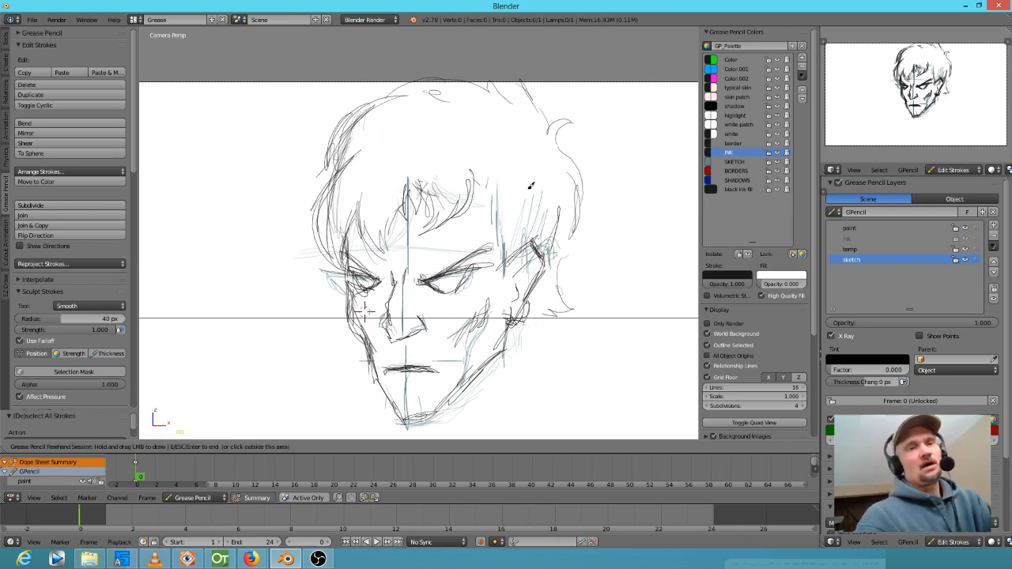
{"action": "right_click_drag", "start_coordinate": [473, 157], "coordinate": [454, 212]}
{"action": "mouse_move", "coordinate": [435, 199]}
{"action": "left_mouse_down"}
{"action": "mouse_move", "coordinate": [427, 237]}
{"action": "mouse_move", "coordinate": [457, 243]}
{"action": "left_mouse_up"}
{"action": "right_click_drag", "start_coordinate": [502, 177], "coordinate": [489, 195]}
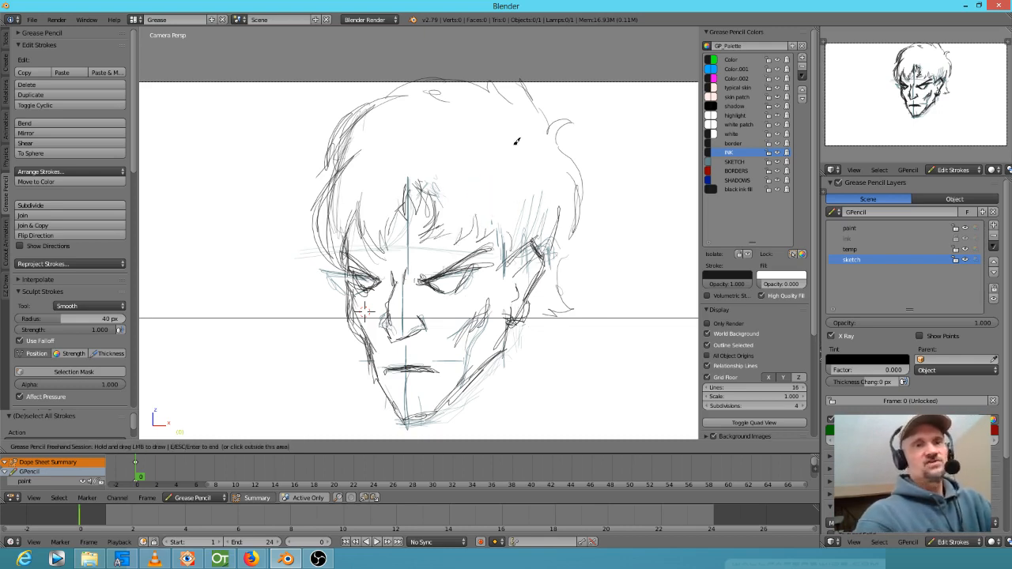
{"action": "right_click_drag", "start_coordinate": [353, 143], "coordinate": [376, 122]}
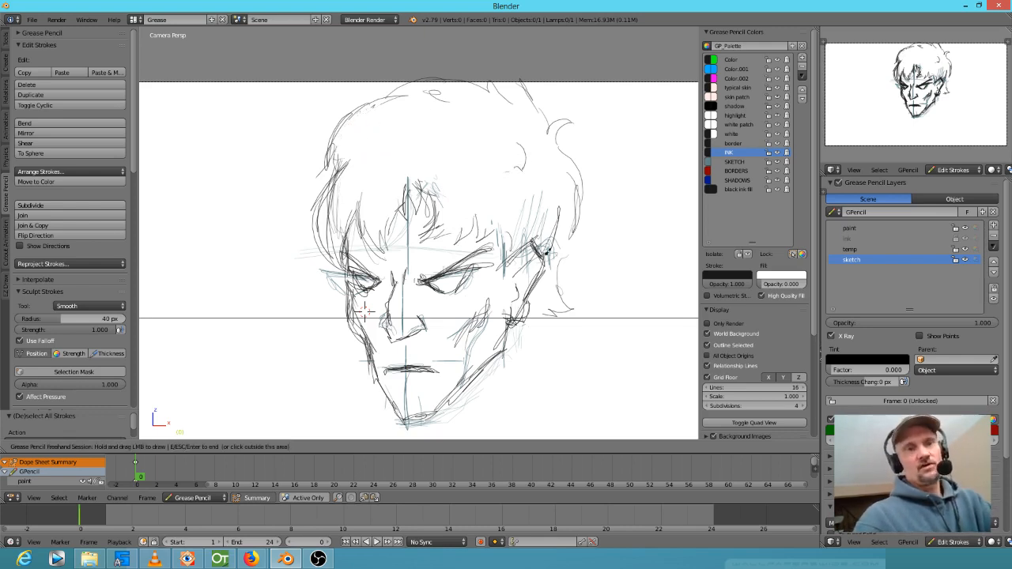
Redraw the far cheek and jaw contour from the eye down to the chin, erasing the old lines.
{"action": "middle_click_drag", "start_coordinate": [553, 250], "coordinate": [507, 232], "text": "shift"}
{"action": "left_click_drag", "start_coordinate": [306, 222], "coordinate": [301, 256]}
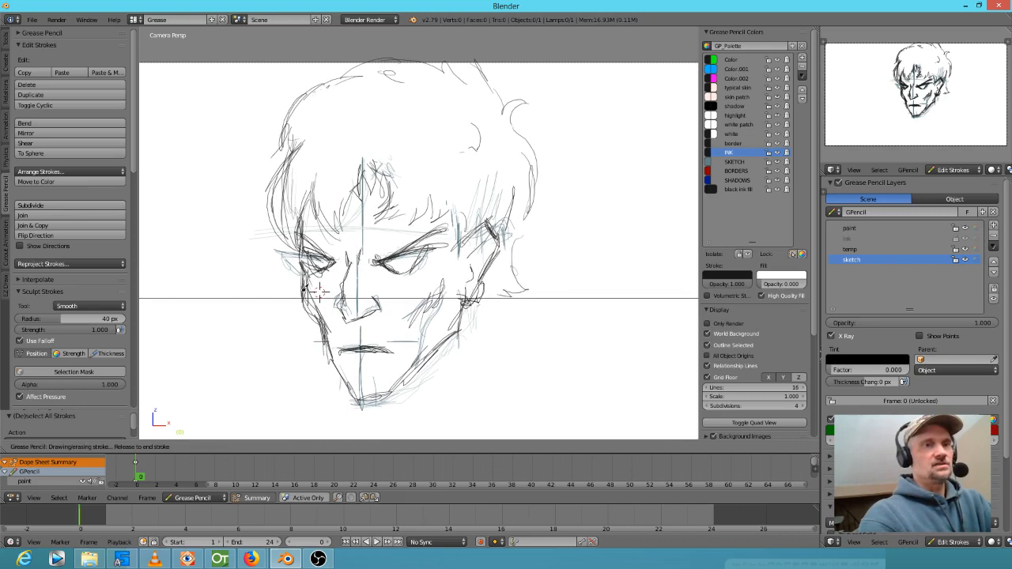
{"action": "left_click_drag", "start_coordinate": [321, 316], "coordinate": [328, 336]}
{"action": "mouse_move", "coordinate": [320, 292]}
{"action": "right_mouse_down"}
{"action": "mouse_move", "coordinate": [293, 316]}
{"action": "mouse_move", "coordinate": [318, 293]}
{"action": "right_mouse_up"}
{"action": "left_click_drag", "start_coordinate": [306, 275], "coordinate": [332, 345]}
{"action": "right_click_drag", "start_coordinate": [326, 340], "coordinate": [311, 339]}
{"action": "left_click_drag", "start_coordinate": [310, 309], "coordinate": [334, 362]}
{"action": "left_click_drag", "start_coordinate": [327, 350], "coordinate": [350, 390]}
Erase the pointed chin and redraw it flatter and broader, connecting it to the near jawline up to the ear.
{"action": "mouse_move", "coordinate": [397, 403]}
{"action": "right_mouse_down"}
{"action": "mouse_move", "coordinate": [365, 396]}
{"action": "mouse_move", "coordinate": [365, 382]}
{"action": "right_mouse_up"}
{"action": "left_click_drag", "start_coordinate": [339, 374], "coordinate": [356, 403]}
{"action": "left_click_drag", "start_coordinate": [340, 385], "coordinate": [364, 403]}
{"action": "mouse_move", "coordinate": [349, 403]}
{"action": "left_mouse_down"}
{"action": "mouse_move", "coordinate": [394, 406]}
{"action": "mouse_move", "coordinate": [440, 348]}
{"action": "left_mouse_up"}
{"action": "left_click_drag", "start_coordinate": [389, 405], "coordinate": [460, 333]}
{"action": "left_click_drag", "start_coordinate": [419, 366], "coordinate": [466, 300]}
{"action": "right_click_drag", "start_coordinate": [435, 314], "coordinate": [419, 366]}
{"action": "left_click_drag", "start_coordinate": [404, 384], "coordinate": [463, 329]}
{"action": "left_click_drag", "start_coordinate": [458, 340], "coordinate": [464, 300]}
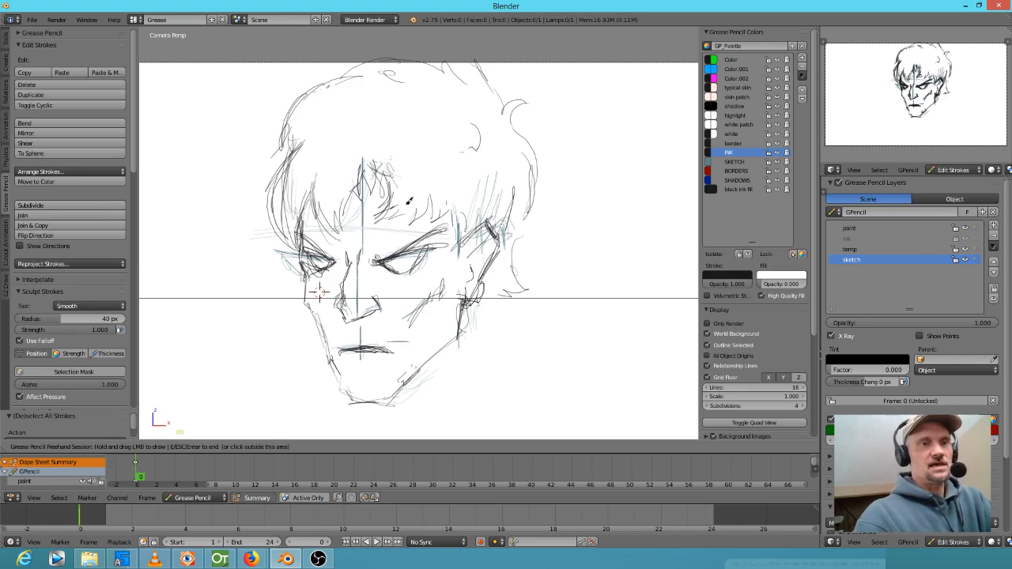
Darken both eyes and brows, clean up outside the far eye, and strengthen the chin and near cheekbone lines.
{"action": "left_click_drag", "start_coordinate": [391, 271], "coordinate": [434, 252]}
{"action": "left_click_drag", "start_coordinate": [302, 245], "coordinate": [335, 262]}
{"action": "right_click_drag", "start_coordinate": [264, 293], "coordinate": [278, 258]}
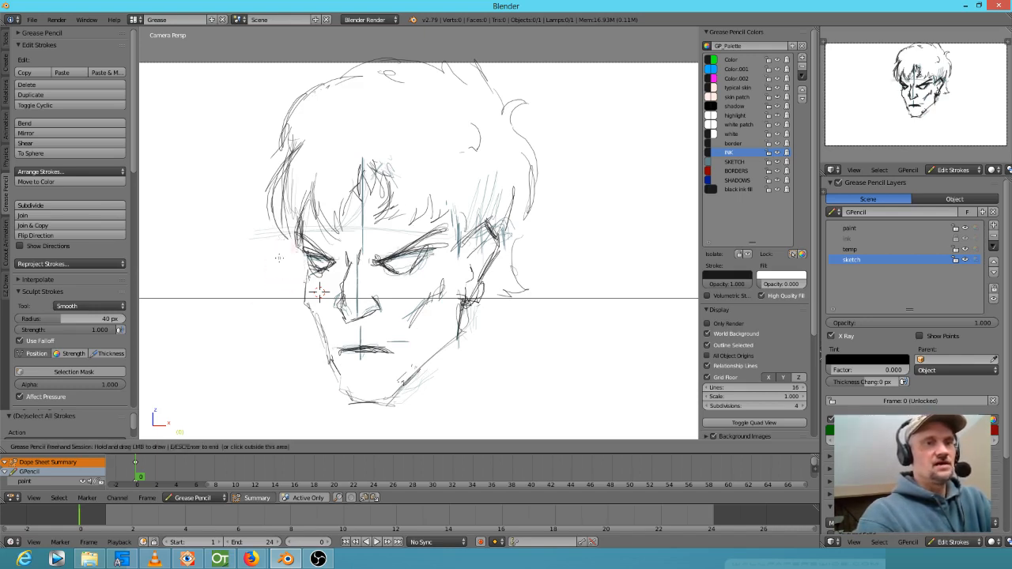
{"action": "mouse_move", "coordinate": [310, 253]}
{"action": "left_mouse_down"}
{"action": "mouse_move", "coordinate": [303, 260]}
{"action": "mouse_move", "coordinate": [319, 292]}
{"action": "left_mouse_up"}
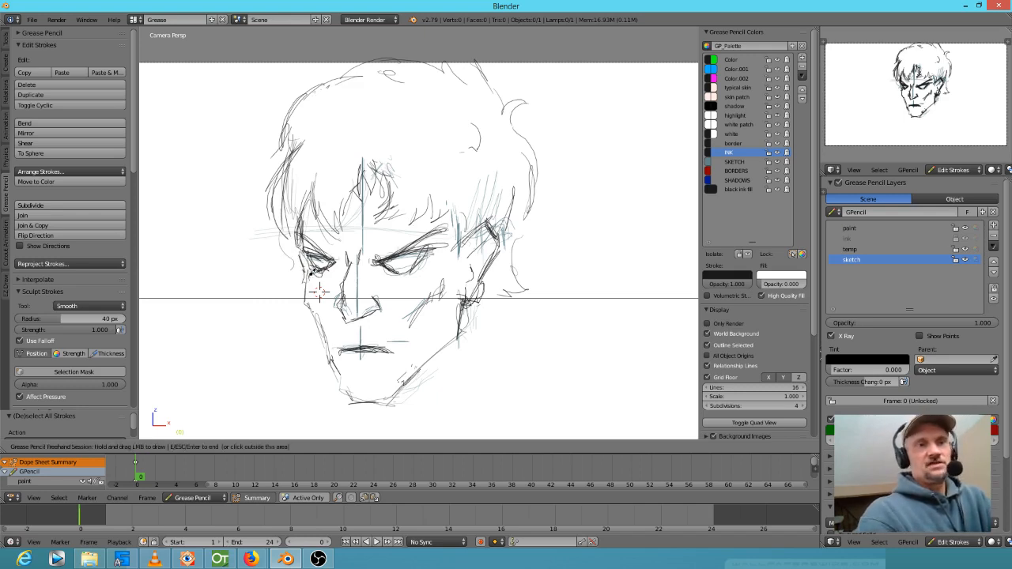
{"action": "mouse_move", "coordinate": [352, 403]}
{"action": "left_mouse_down"}
{"action": "mouse_move", "coordinate": [410, 392]}
{"action": "mouse_move", "coordinate": [448, 351]}
{"action": "mouse_move", "coordinate": [468, 263]}
{"action": "mouse_move", "coordinate": [421, 306]}
{"action": "left_mouse_up"}
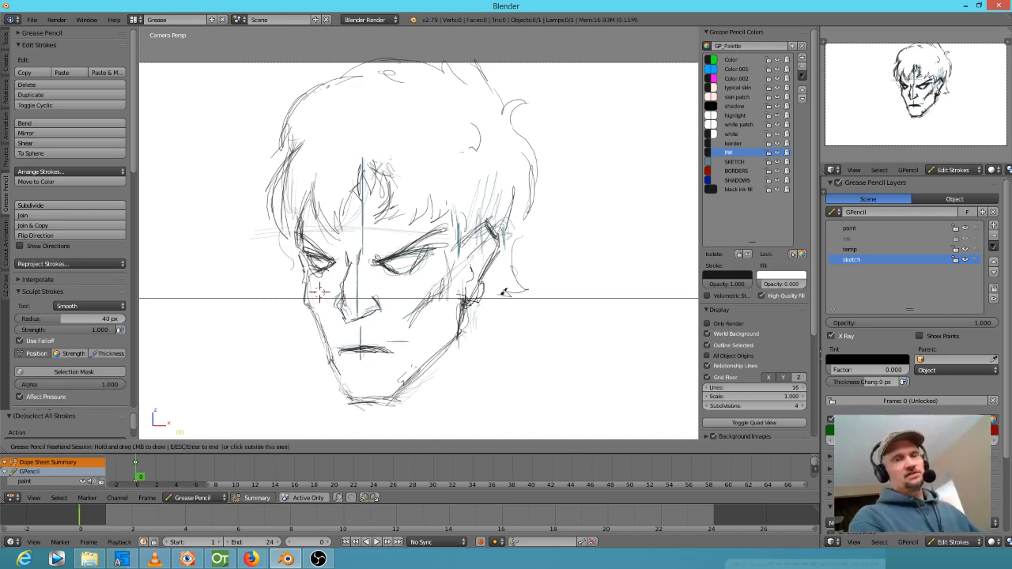
Check the head from a rotated view, return to the camera view, and ink the hair behind the near ear and the neck line.
{"action": "scroll", "coordinate": [426, 316], "scroll_direction": "down", "scroll_amount": 4}
{"action": "mouse_move", "coordinate": [501, 290]}
{"action": "middle_mouse_down"}
{"action": "mouse_move", "coordinate": [262, 302]}
{"action": "mouse_move", "coordinate": [486, 300]}
{"action": "middle_mouse_up"}
{"action": "key", "text": "KP_0"}
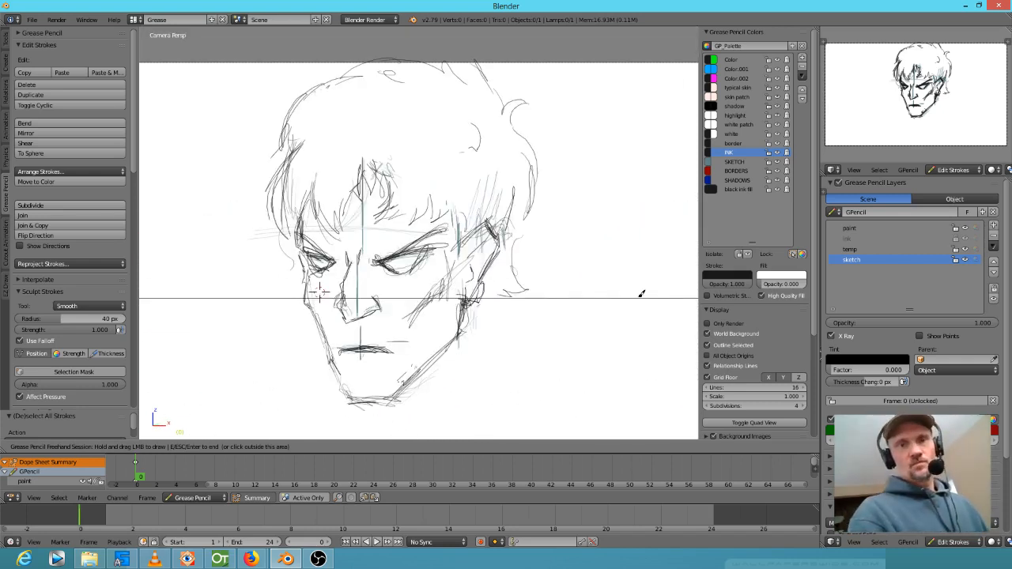
{"action": "left_click_drag", "start_coordinate": [481, 288], "coordinate": [477, 293]}
{"action": "left_click_drag", "start_coordinate": [515, 236], "coordinate": [472, 340]}
{"action": "left_click_drag", "start_coordinate": [475, 301], "coordinate": [479, 411]}
Add irises to both eyes and redraw the near ear with a taller pointed tip.
{"action": "left_click_drag", "start_coordinate": [406, 257], "coordinate": [399, 255]}
{"action": "left_click_drag", "start_coordinate": [323, 255], "coordinate": [332, 251]}
{"action": "right_click_drag", "start_coordinate": [504, 193], "coordinate": [494, 218]}
{"action": "mouse_move", "coordinate": [495, 211]}
{"action": "left_mouse_down"}
{"action": "mouse_move", "coordinate": [477, 228]}
{"action": "mouse_move", "coordinate": [492, 264]}
{"action": "mouse_move", "coordinate": [502, 195]}
{"action": "mouse_move", "coordinate": [458, 250]}
{"action": "mouse_move", "coordinate": [493, 236]}
{"action": "mouse_move", "coordinate": [464, 273]}
{"action": "left_mouse_up"}
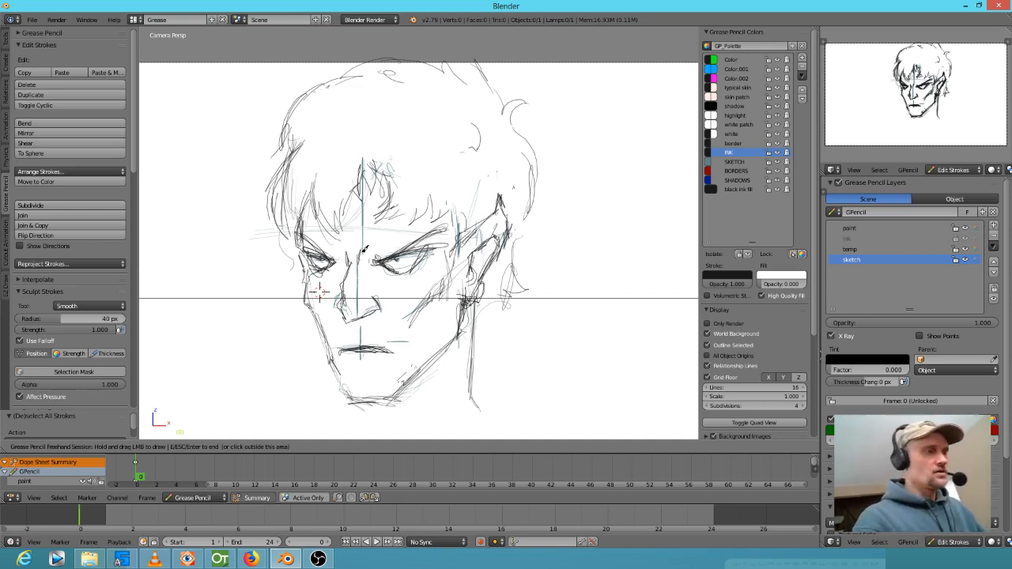
Erase the vertical centre guideline over the face and redraw the tip and nostril of the nose.
{"action": "left_click_drag", "start_coordinate": [363, 196], "coordinate": [358, 310]}
{"action": "right_click_drag", "start_coordinate": [356, 312], "coordinate": [359, 315]}
{"action": "right_click_drag", "start_coordinate": [360, 324], "coordinate": [361, 341]}
{"action": "left_click_drag", "start_coordinate": [344, 308], "coordinate": [357, 321]}
{"action": "left_click_drag", "start_coordinate": [374, 312], "coordinate": [372, 314]}
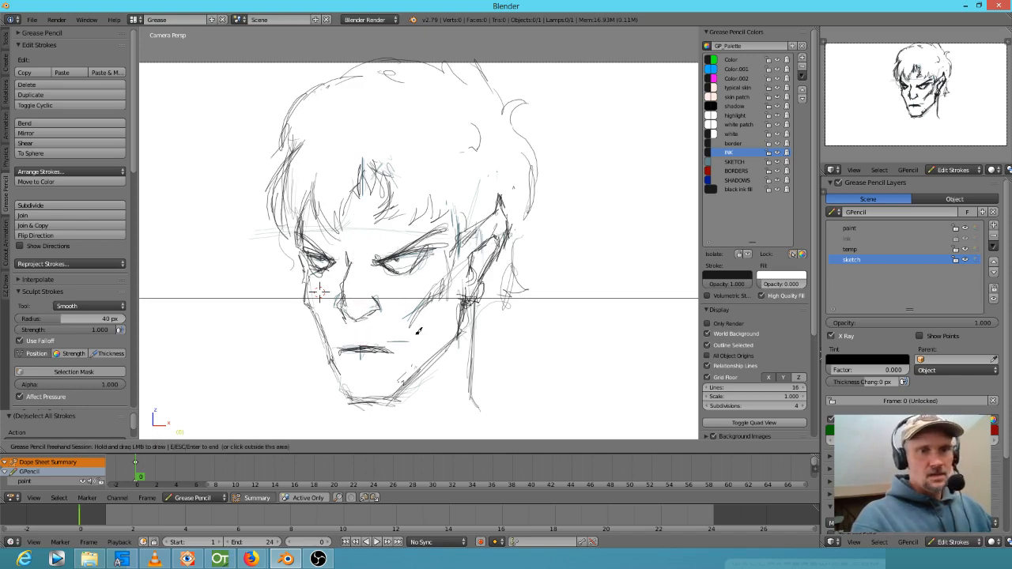
Erase the guideline remains around the mouth and draw a short line beneath the lower lip.
{"action": "mouse_move", "coordinate": [399, 338]}
{"action": "right_mouse_down"}
{"action": "mouse_move", "coordinate": [412, 315]}
{"action": "mouse_move", "coordinate": [406, 335]}
{"action": "right_mouse_up"}
{"action": "right_click_drag", "start_coordinate": [372, 372], "coordinate": [362, 364]}
{"action": "left_click_drag", "start_coordinate": [348, 361], "coordinate": [366, 361]}
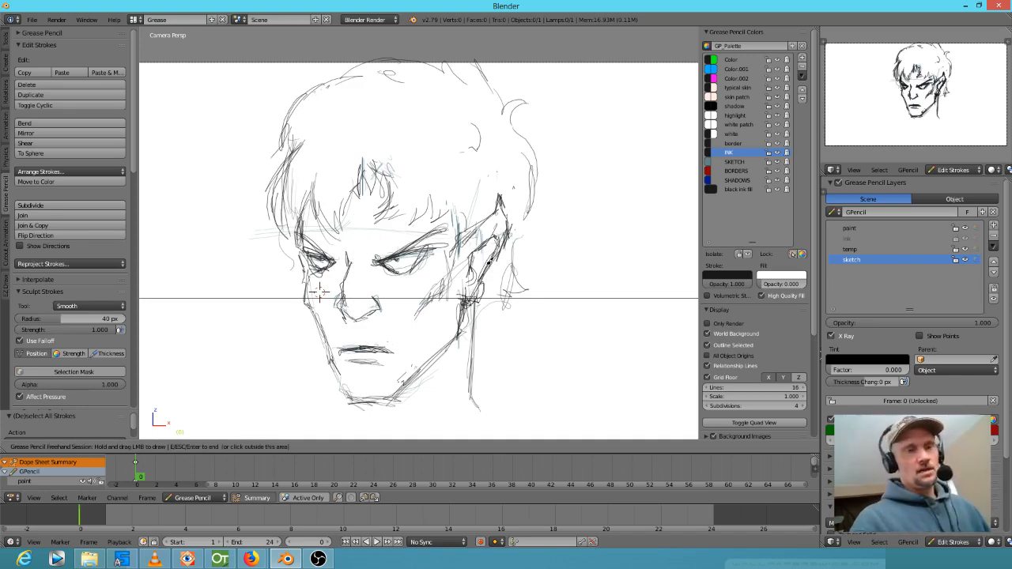
Check the head from rotated, front and back views, add a crease stroke between the brows, and return to the camera view.
{"action": "scroll", "coordinate": [411, 316], "scroll_direction": "down", "scroll_amount": 5}
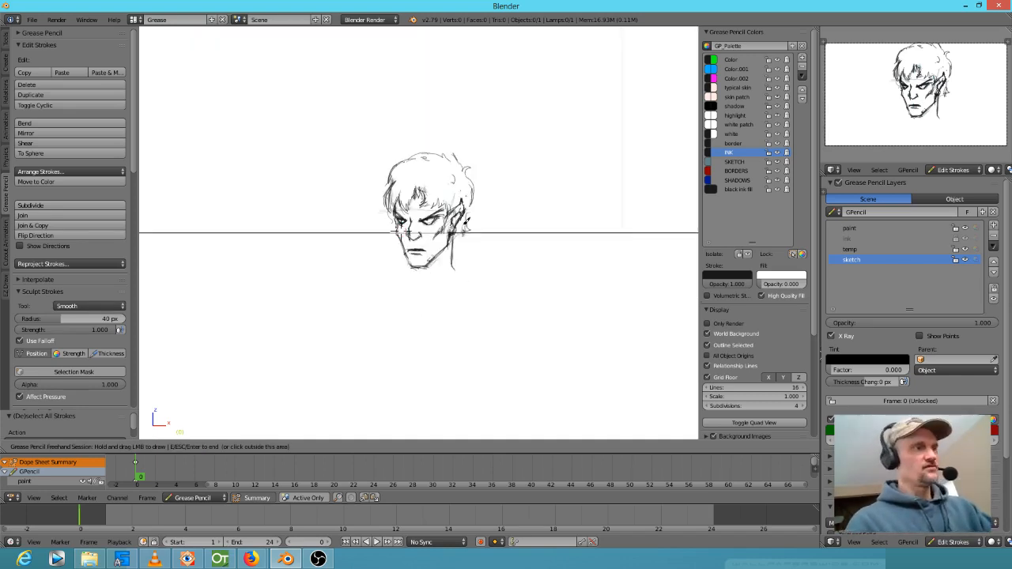
{"action": "middle_click_drag", "start_coordinate": [467, 219], "coordinate": [489, 236]}
{"action": "key", "text": "KP_1"}
{"action": "key", "text": "ctrl+KP_1"}
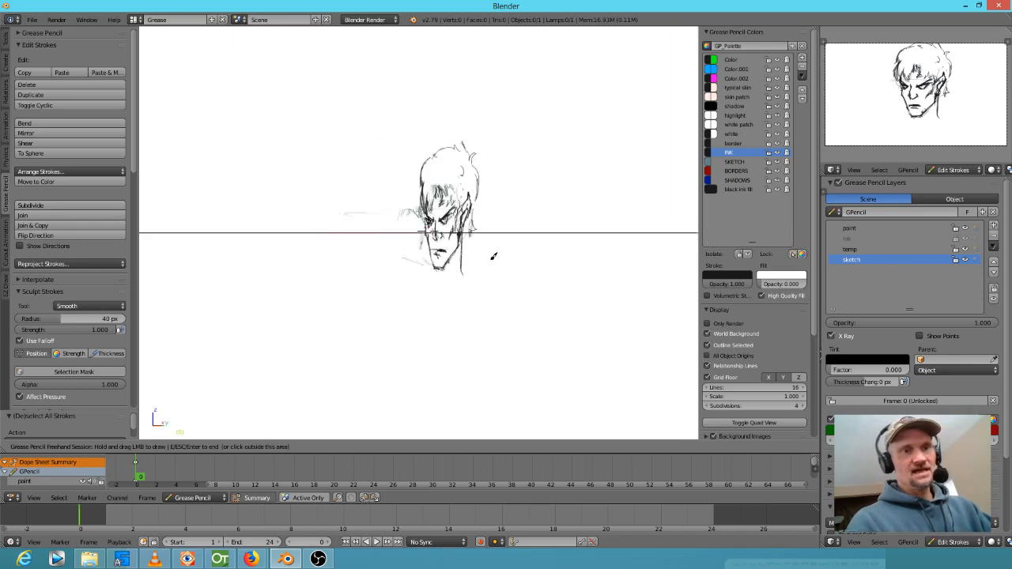
{"action": "left_click_drag", "start_coordinate": [427, 215], "coordinate": [423, 227]}
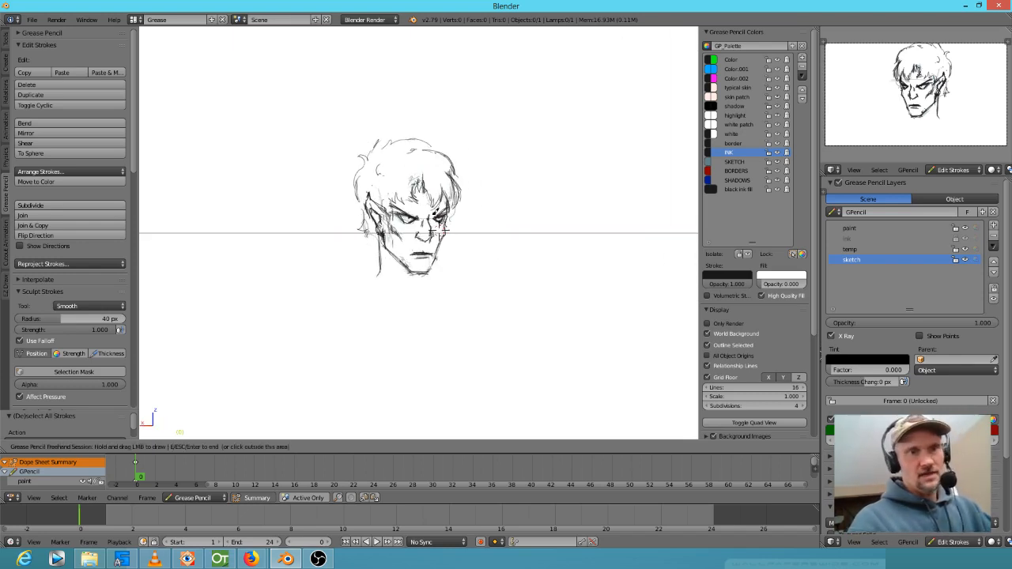
{"action": "key", "text": "KP_1"}
{"action": "key", "text": "ctrl+KP_1"}
{"action": "key", "text": "KP_1"}
{"action": "key", "text": "KP_0"}
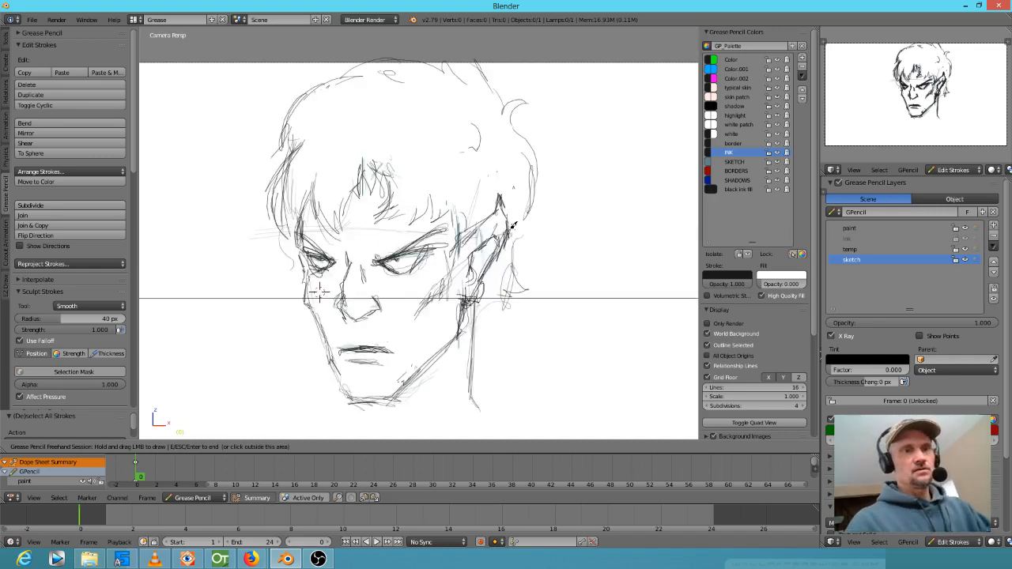
Draw long hair strands falling behind the near side of the neck, and ink both shoulder lines and the far neck edge.
{"action": "middle_click_drag", "start_coordinate": [521, 254], "coordinate": [537, 205], "text": "shift"}
{"action": "mouse_move", "coordinate": [527, 231]}
{"action": "left_mouse_down"}
{"action": "mouse_move", "coordinate": [525, 304]}
{"action": "mouse_move", "coordinate": [563, 325]}
{"action": "mouse_move", "coordinate": [525, 236]}
{"action": "left_mouse_up"}
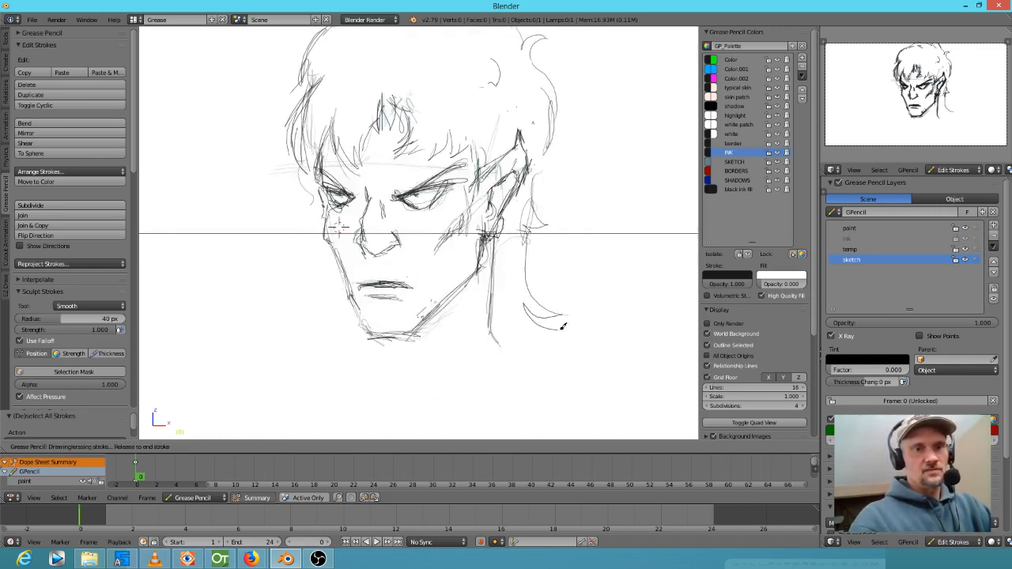
{"action": "mouse_move", "coordinate": [559, 329]}
{"action": "left_mouse_down"}
{"action": "mouse_move", "coordinate": [537, 318]}
{"action": "mouse_move", "coordinate": [562, 341]}
{"action": "mouse_move", "coordinate": [554, 370]}
{"action": "mouse_move", "coordinate": [581, 399]}
{"action": "left_mouse_up"}
{"action": "mouse_move", "coordinate": [398, 347]}
{"action": "left_mouse_down"}
{"action": "mouse_move", "coordinate": [396, 374]}
{"action": "mouse_move", "coordinate": [350, 393]}
{"action": "left_mouse_up"}
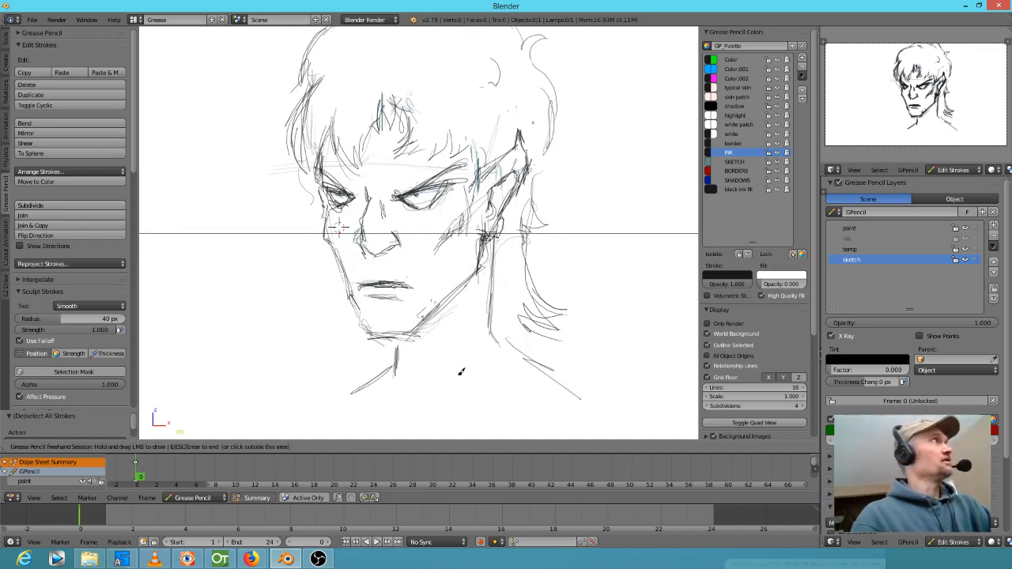
Sketch the collarbone at the base of the neck and the muscle and throat lines beneath the jaw.
{"action": "mouse_move", "coordinate": [423, 405]}
{"action": "left_mouse_down"}
{"action": "mouse_move", "coordinate": [445, 389]}
{"action": "mouse_move", "coordinate": [459, 397]}
{"action": "mouse_move", "coordinate": [407, 409]}
{"action": "mouse_move", "coordinate": [419, 411]}
{"action": "left_mouse_up"}
{"action": "left_click_drag", "start_coordinate": [458, 298], "coordinate": [442, 362]}
{"action": "left_click_drag", "start_coordinate": [414, 339], "coordinate": [423, 355]}
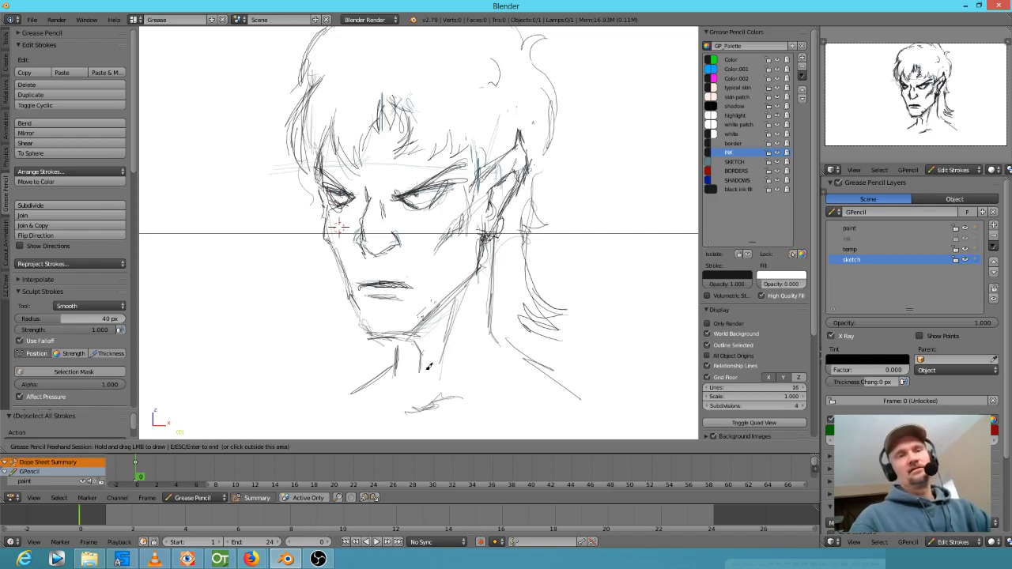
Darken both eyes, and erase the messy central fringe and replace it with cleaner strands.
{"action": "left_click_drag", "start_coordinate": [352, 198], "coordinate": [338, 186]}
{"action": "left_click_drag", "start_coordinate": [421, 190], "coordinate": [424, 195]}
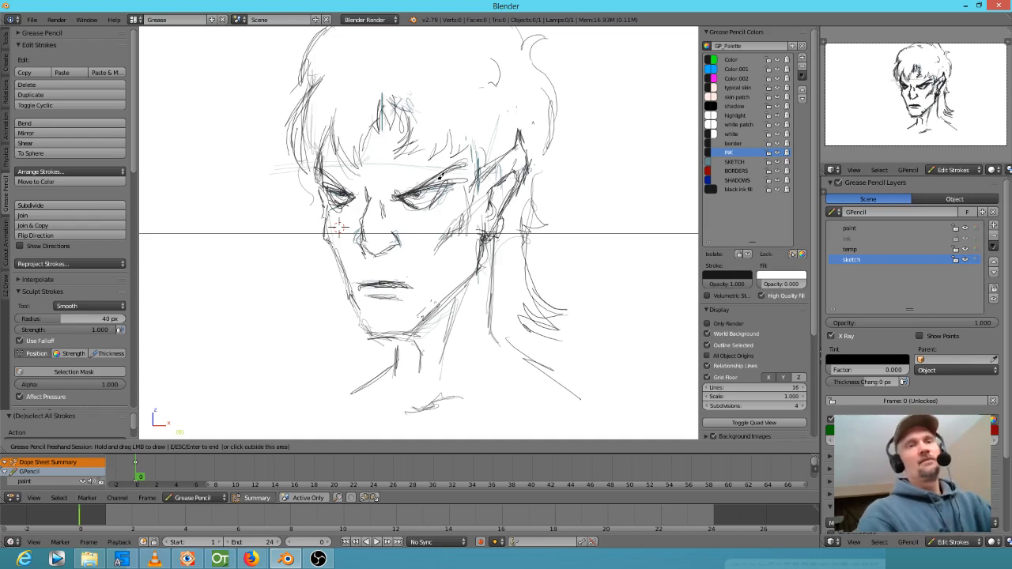
{"action": "mouse_move", "coordinate": [411, 84]}
{"action": "right_mouse_down"}
{"action": "mouse_move", "coordinate": [388, 118]}
{"action": "mouse_move", "coordinate": [419, 110]}
{"action": "mouse_move", "coordinate": [387, 130]}
{"action": "right_mouse_up"}
{"action": "mouse_move", "coordinate": [431, 120]}
{"action": "right_mouse_down"}
{"action": "mouse_move", "coordinate": [382, 132]}
{"action": "mouse_move", "coordinate": [387, 158]}
{"action": "right_mouse_up"}
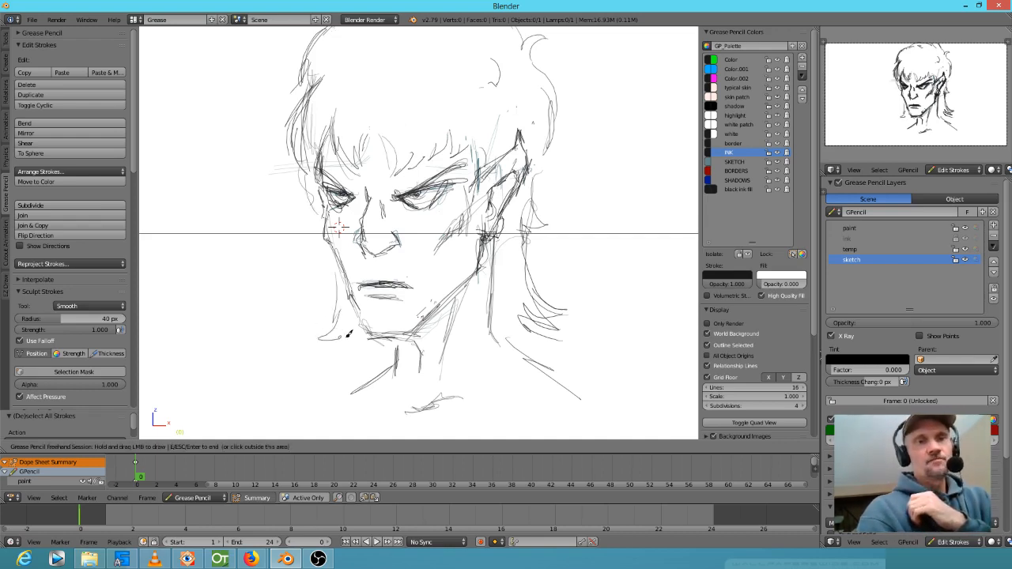
Add long hair strands beside the far jaw and more strand tips above the near shoulder.
{"action": "middle_click_drag", "start_coordinate": [344, 357], "coordinate": [370, 346], "text": "shift"}
{"action": "left_click_drag", "start_coordinate": [376, 334], "coordinate": [370, 360]}
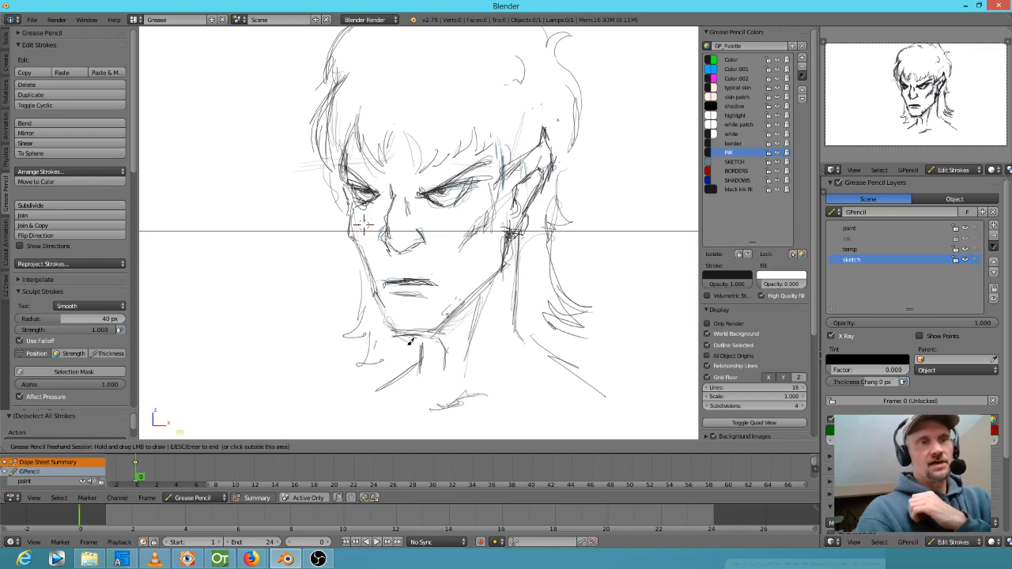
{"action": "middle_click_drag", "start_coordinate": [489, 346], "coordinate": [433, 336], "text": "shift"}
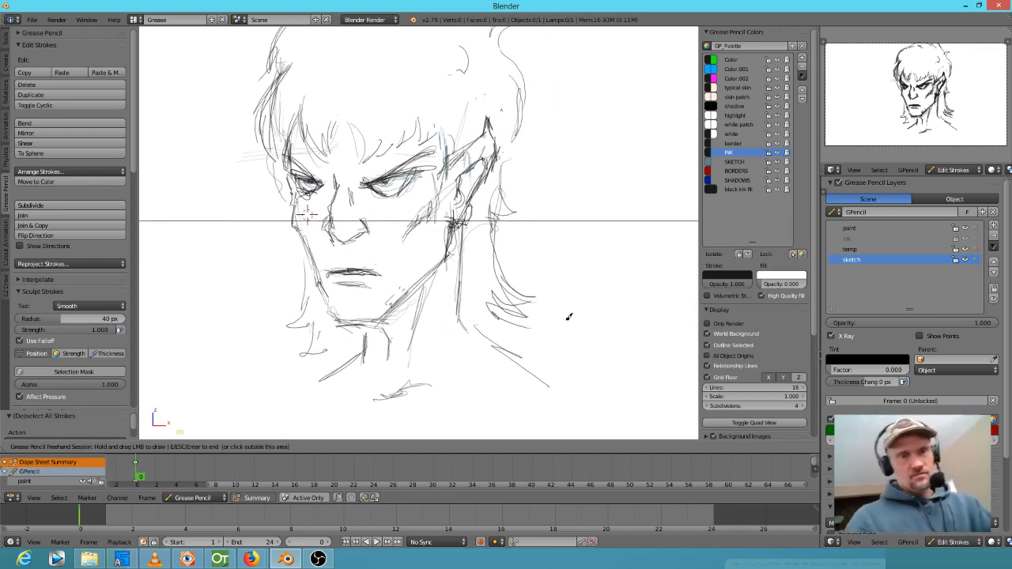
{"action": "left_click_drag", "start_coordinate": [511, 314], "coordinate": [523, 340]}
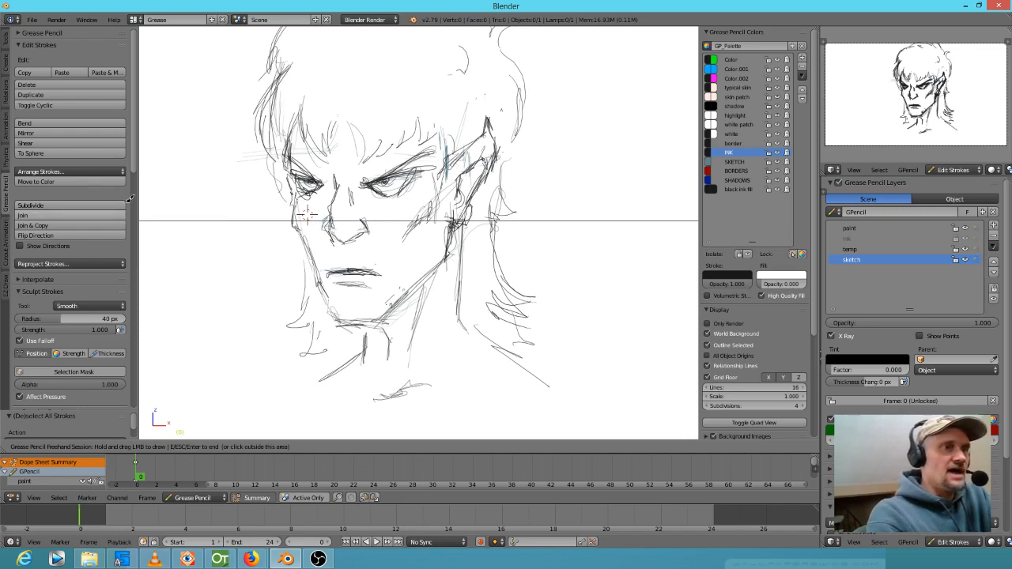
Add a new drawing brush with a thickness of 8 px and a strength of 0.419.
{"action": "scroll", "coordinate": [135, 198], "scroll_direction": "down", "scroll_amount": 3}
{"action": "scroll", "coordinate": [119, 198], "scroll_direction": "down", "scroll_amount": 10}
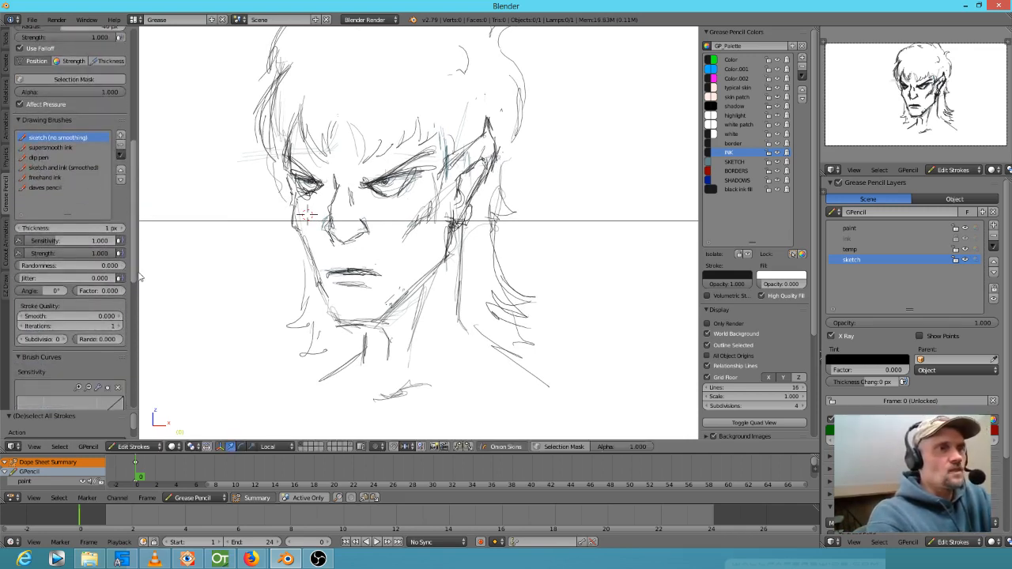
{"action": "left_click", "coordinate": [63, 191]}
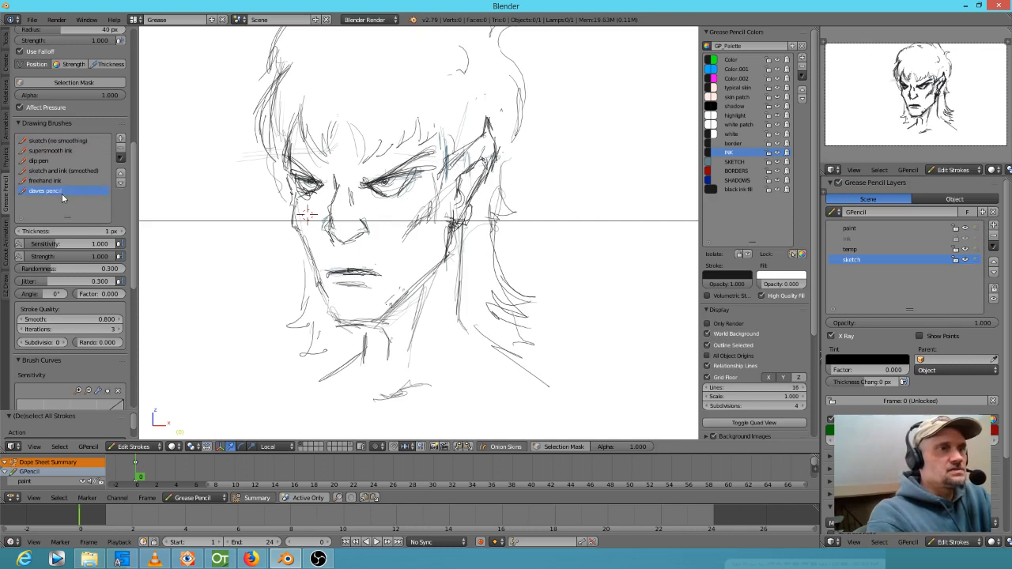
{"action": "left_click", "coordinate": [120, 138]}
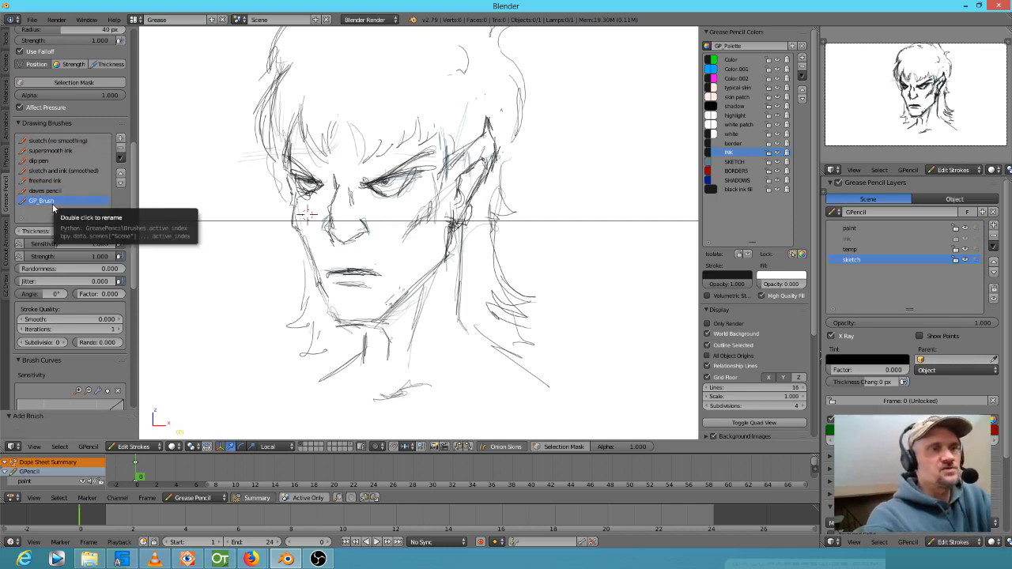
{"action": "left_click_drag", "start_coordinate": [47, 232], "coordinate": [110, 239]}
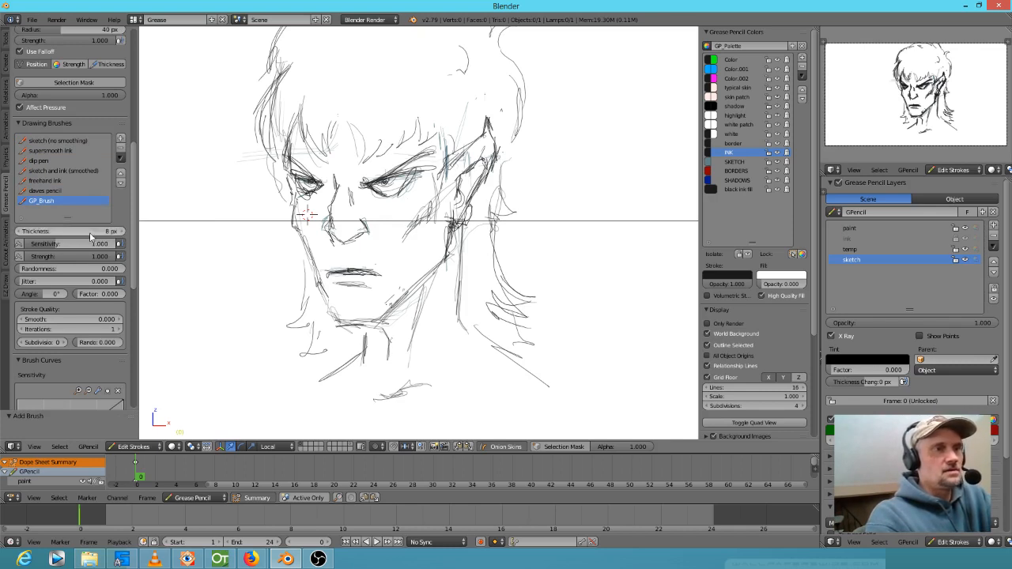
{"action": "mouse_move", "coordinate": [91, 259]}
{"action": "left_mouse_down"}
{"action": "mouse_move", "coordinate": [25, 268]}
{"action": "mouse_move", "coordinate": [48, 267]}
{"action": "left_mouse_up"}
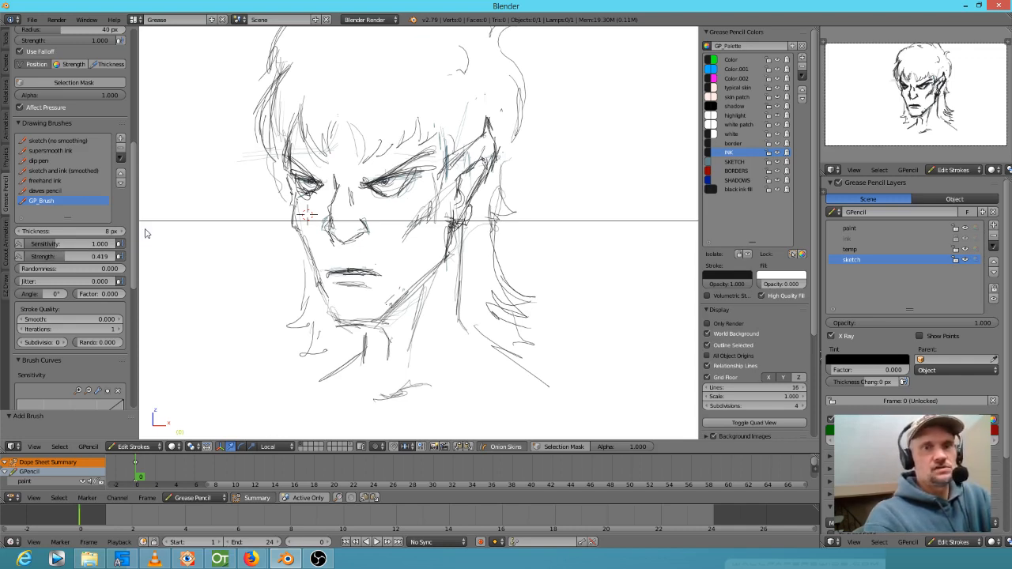
Set both the stroke and the fill of palette colour Color.001 to the same pale peach skin tone.
{"action": "left_click", "coordinate": [778, 276]}
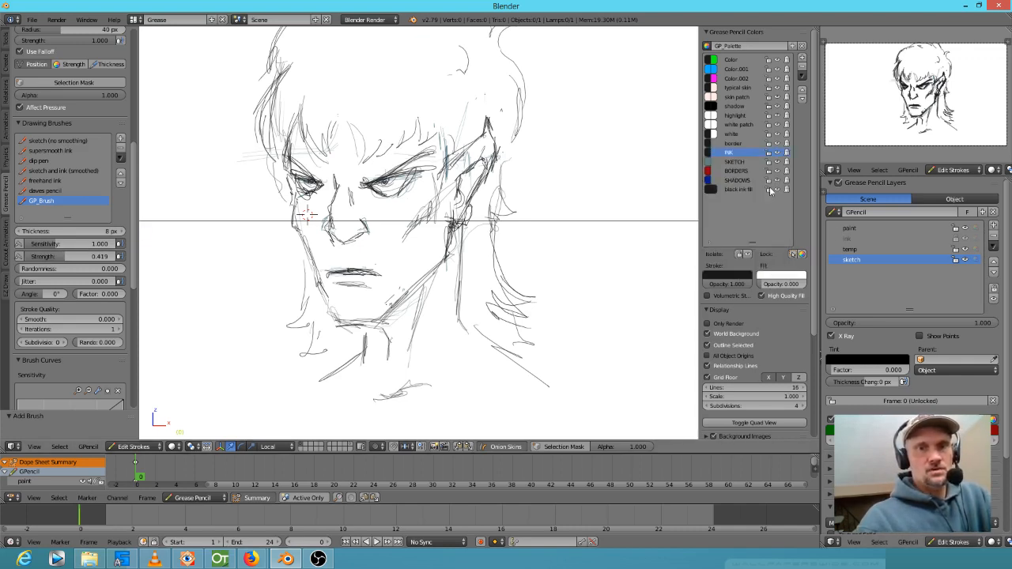
{"action": "left_click", "coordinate": [736, 69]}
{"action": "left_click", "coordinate": [735, 276]}
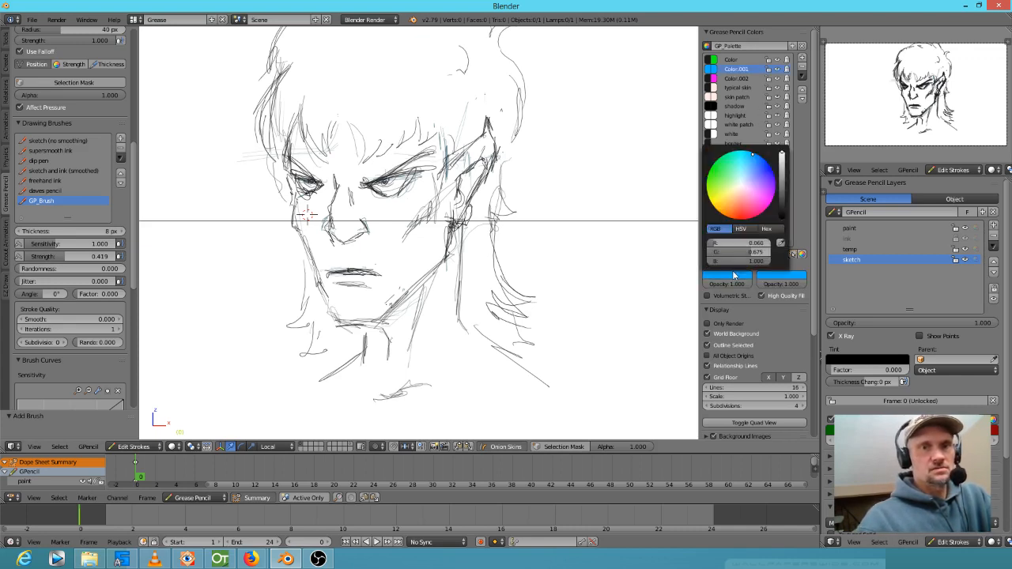
{"action": "left_click", "coordinate": [737, 196]}
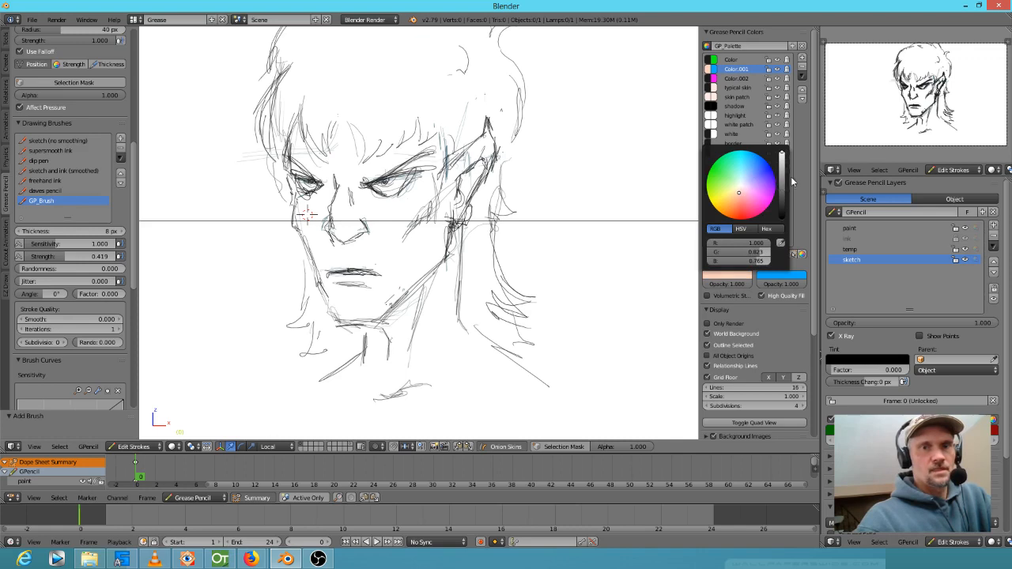
{"action": "left_click_drag", "start_coordinate": [741, 273], "coordinate": [771, 275]}
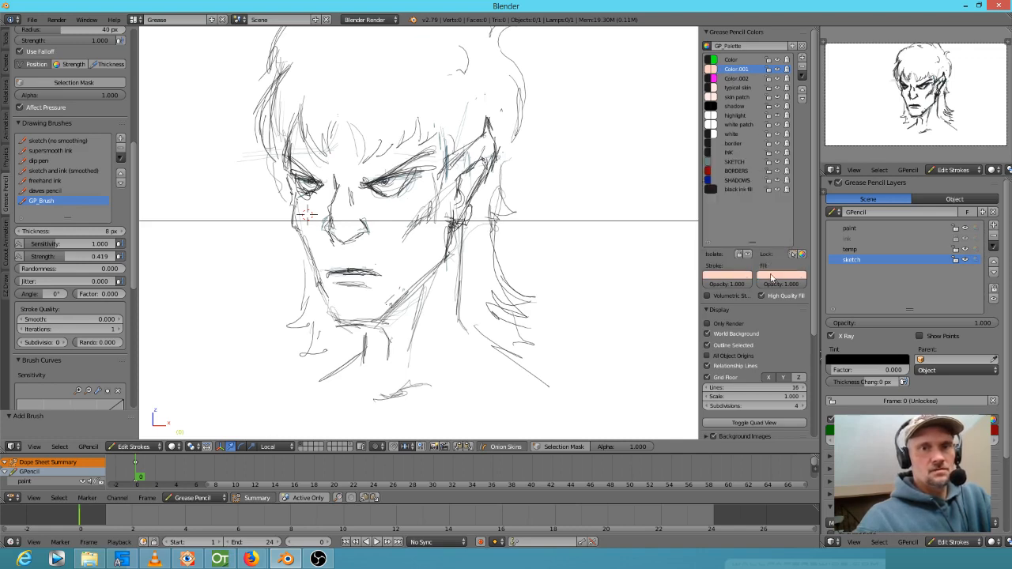
{"action": "left_click", "coordinate": [740, 275]}
{"action": "left_click", "coordinate": [389, 214]}
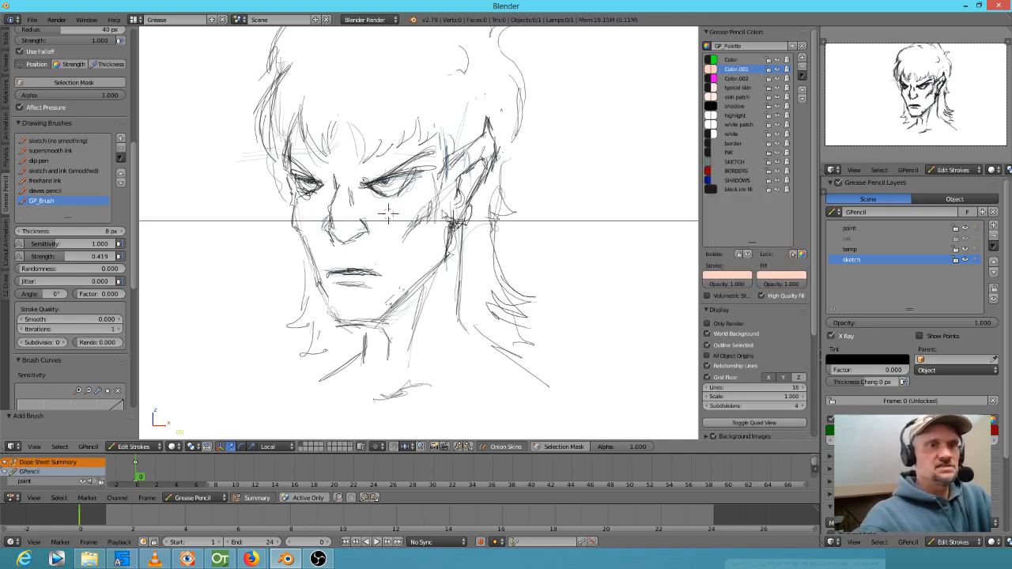
{"action": "left_click_drag", "start_coordinate": [400, 239], "coordinate": [427, 198]}
{"action": "key", "text": "ctrl+z"}
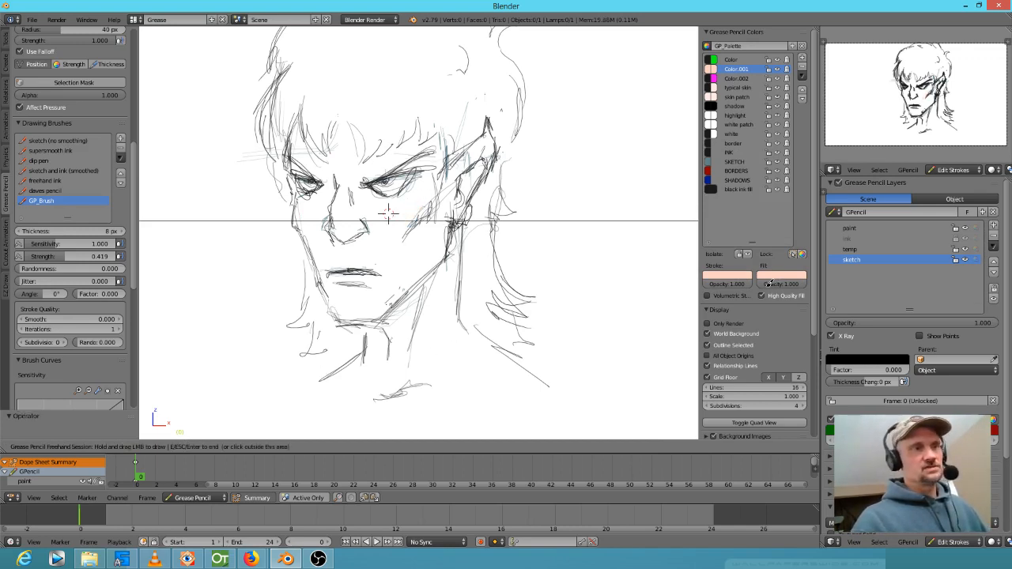
Trace one closed skin-coloured shape around the forehead, face, near ear, neck and upper chest.
{"action": "left_click_drag", "start_coordinate": [417, 121], "coordinate": [373, 161]}
{"action": "left_click_drag", "start_coordinate": [315, 114], "coordinate": [288, 159]}
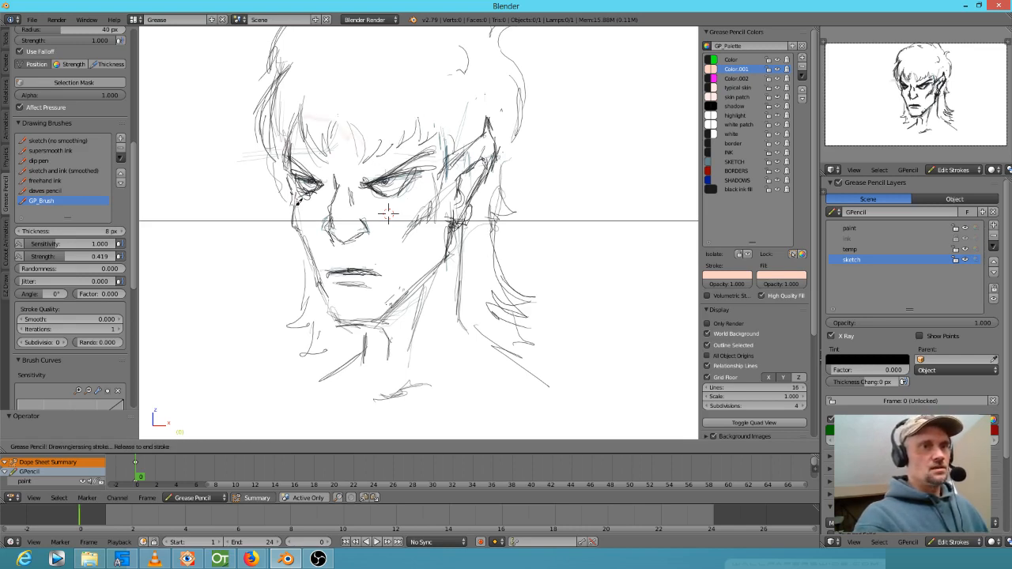
{"action": "mouse_move", "coordinate": [346, 314]}
{"action": "left_mouse_down"}
{"action": "mouse_move", "coordinate": [377, 319]}
{"action": "mouse_move", "coordinate": [335, 369]}
{"action": "mouse_move", "coordinate": [347, 403]}
{"action": "mouse_move", "coordinate": [487, 397]}
{"action": "mouse_move", "coordinate": [490, 341]}
{"action": "mouse_move", "coordinate": [465, 249]}
{"action": "mouse_move", "coordinate": [498, 132]}
{"action": "mouse_move", "coordinate": [443, 155]}
{"action": "left_mouse_up"}
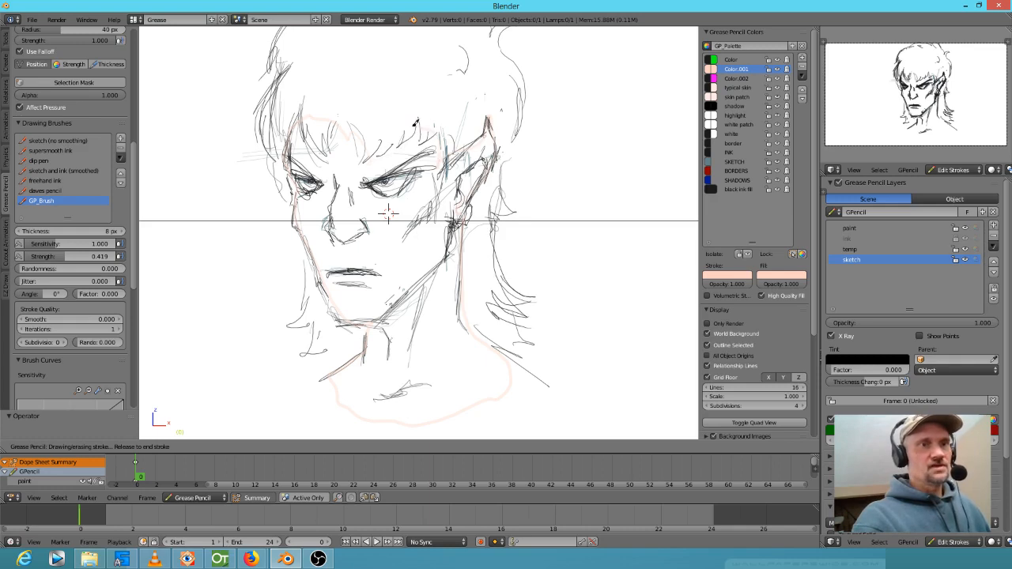
{"action": "left_click_drag", "start_coordinate": [378, 142], "coordinate": [350, 119]}
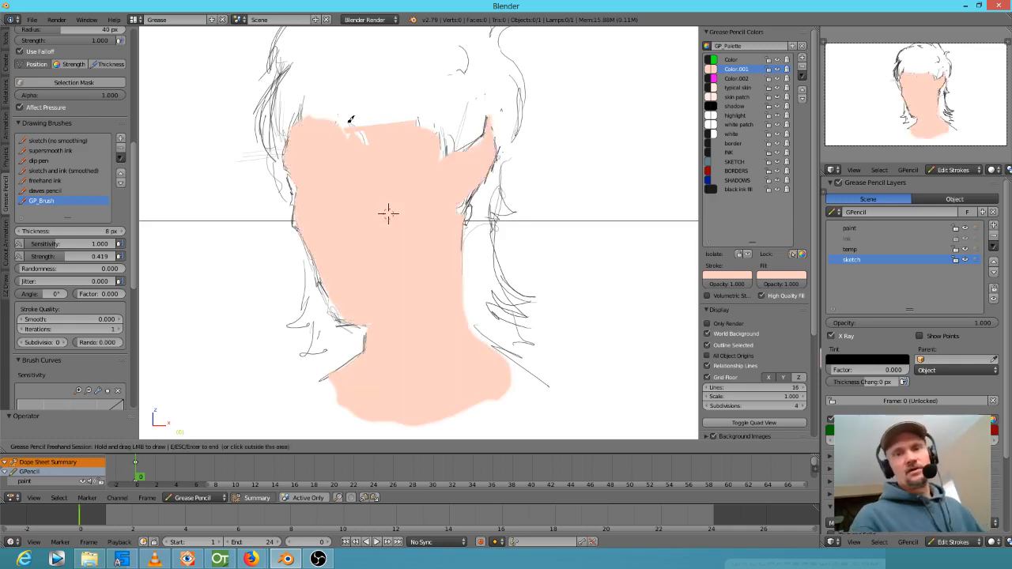
{"action": "key", "text": "Escape"}
Move the whole skin fill stroke to the paint layer, make that layer active and deselect the strokes.
{"action": "right_click", "coordinate": [427, 427]}
{"action": "key", "text": "l"}
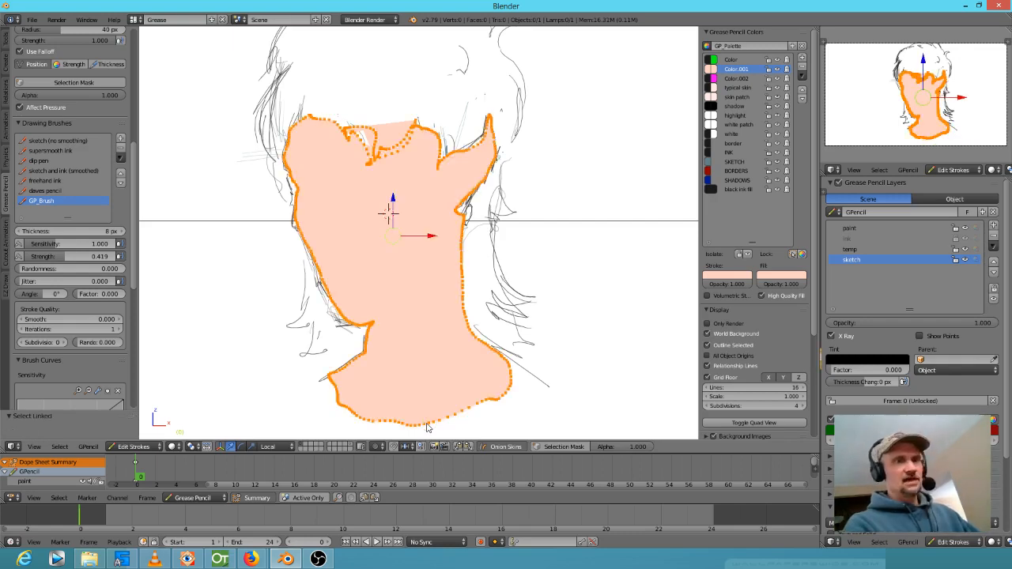
{"action": "key", "text": "m"}
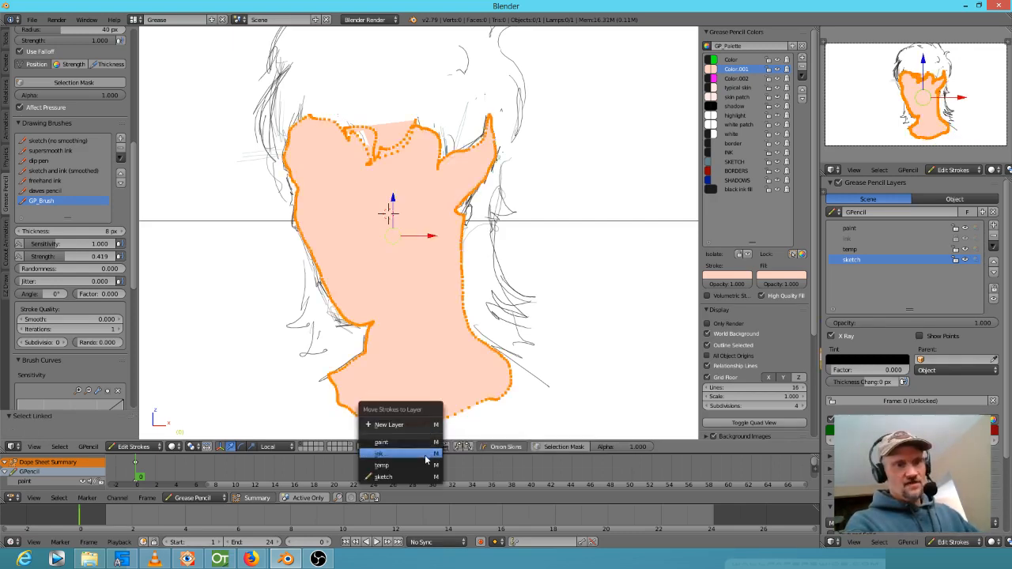
{"action": "left_click", "coordinate": [425, 447]}
{"action": "left_click", "coordinate": [878, 230]}
{"action": "key", "text": "a"}
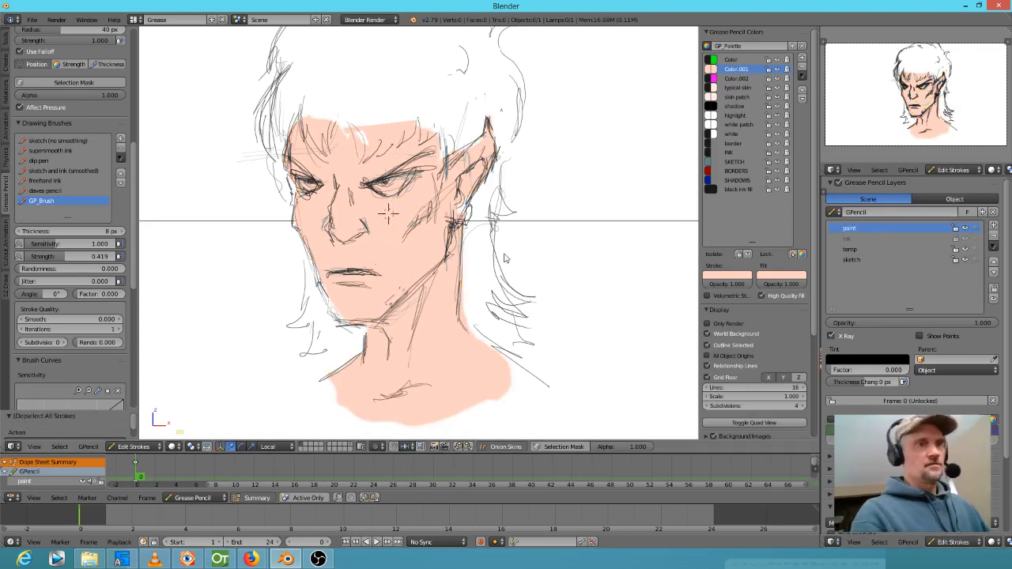
Paint the main hair mass with the green palette colour Color, following the crown, fringe and long back hair.
{"action": "left_click", "coordinate": [715, 60]}
{"action": "key", "text": "KP_0"}
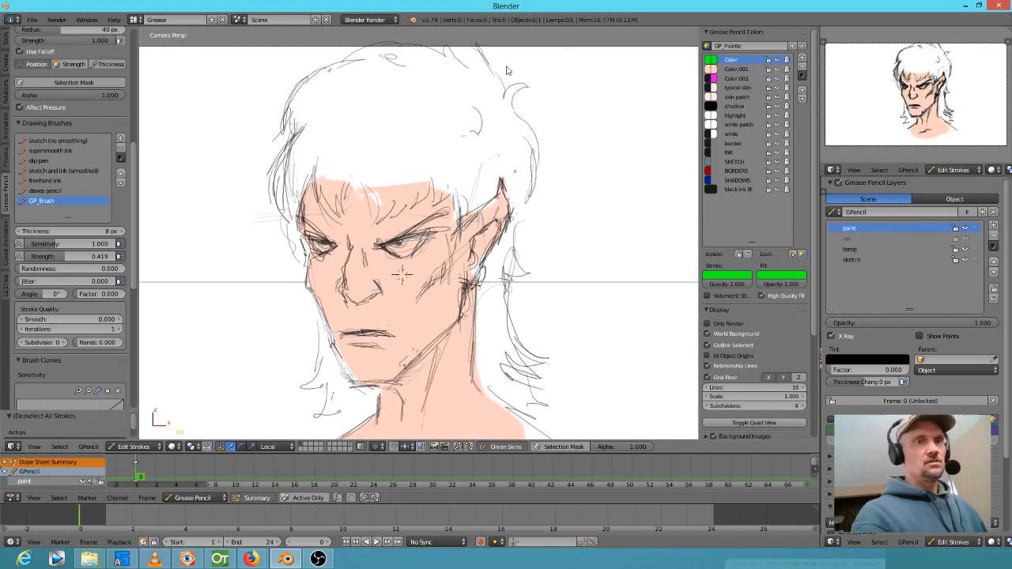
{"action": "left_click_drag", "start_coordinate": [505, 73], "coordinate": [462, 25]}
{"action": "mouse_move", "coordinate": [356, 48]}
{"action": "left_mouse_down"}
{"action": "mouse_move", "coordinate": [326, 62]}
{"action": "mouse_move", "coordinate": [285, 133]}
{"action": "mouse_move", "coordinate": [277, 210]}
{"action": "mouse_move", "coordinate": [305, 254]}
{"action": "mouse_move", "coordinate": [303, 195]}
{"action": "mouse_move", "coordinate": [350, 194]}
{"action": "mouse_move", "coordinate": [373, 224]}
{"action": "mouse_move", "coordinate": [431, 170]}
{"action": "mouse_move", "coordinate": [451, 204]}
{"action": "mouse_move", "coordinate": [473, 213]}
{"action": "mouse_move", "coordinate": [506, 182]}
{"action": "mouse_move", "coordinate": [510, 229]}
{"action": "left_mouse_up"}
{"action": "mouse_move", "coordinate": [484, 261]}
{"action": "left_mouse_down"}
{"action": "mouse_move", "coordinate": [479, 389]}
{"action": "mouse_move", "coordinate": [558, 410]}
{"action": "mouse_move", "coordinate": [531, 382]}
{"action": "mouse_move", "coordinate": [541, 365]}
{"action": "mouse_move", "coordinate": [522, 273]}
{"action": "mouse_move", "coordinate": [534, 212]}
{"action": "mouse_move", "coordinate": [516, 61]}
{"action": "left_mouse_up"}
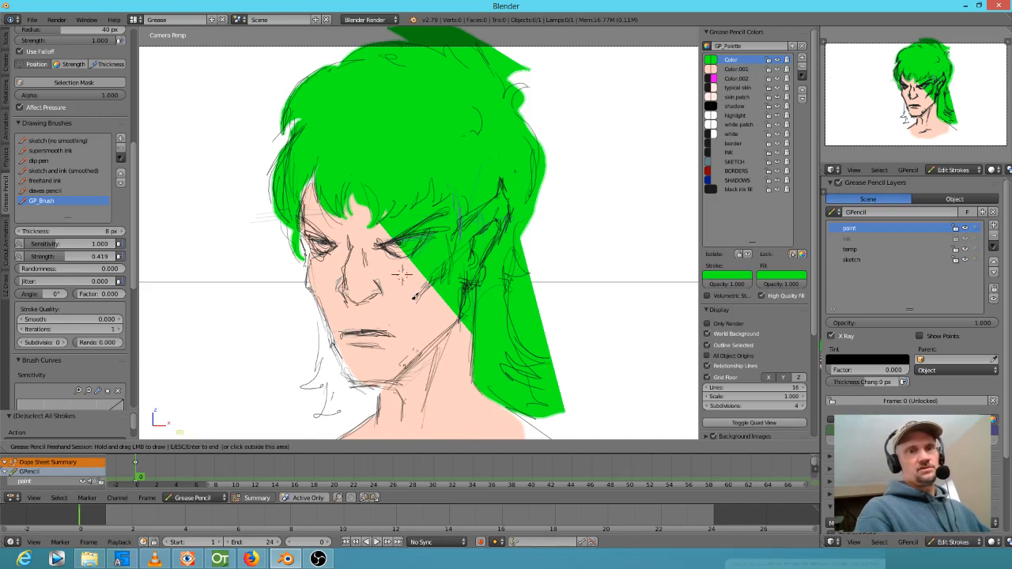
{"action": "key", "text": "Escape"}
Isolate the green palette colour and continue filling the fringe above the near eye, around the ear and temple.
{"action": "key", "text": "i"}
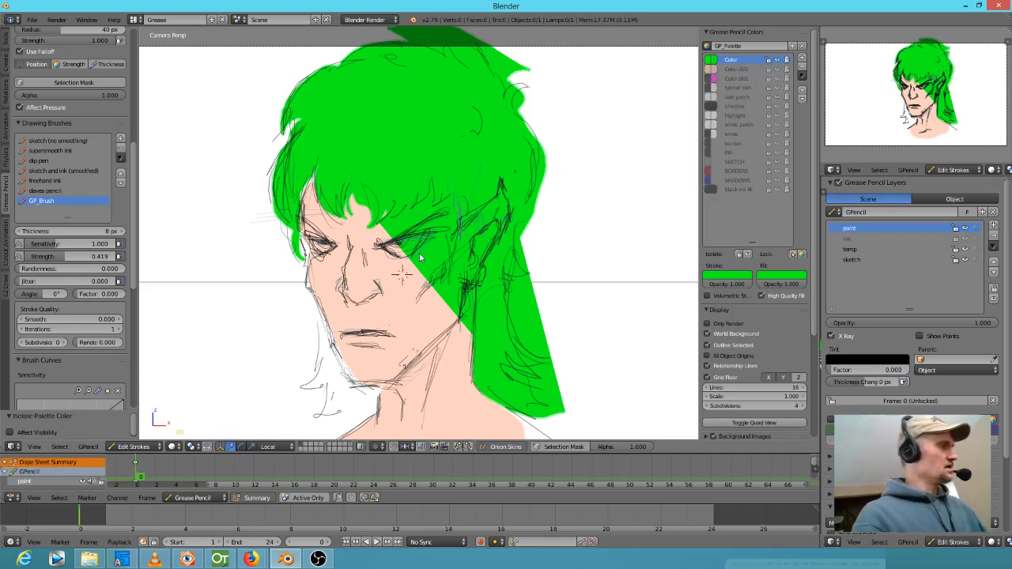
{"action": "mouse_move", "coordinate": [414, 267]}
{"action": "left_mouse_down"}
{"action": "mouse_move", "coordinate": [399, 241]}
{"action": "mouse_move", "coordinate": [389, 246]}
{"action": "left_mouse_up"}
{"action": "mouse_move", "coordinate": [450, 131]}
{"action": "left_mouse_down"}
{"action": "mouse_move", "coordinate": [408, 166]}
{"action": "mouse_move", "coordinate": [442, 166]}
{"action": "left_mouse_up"}
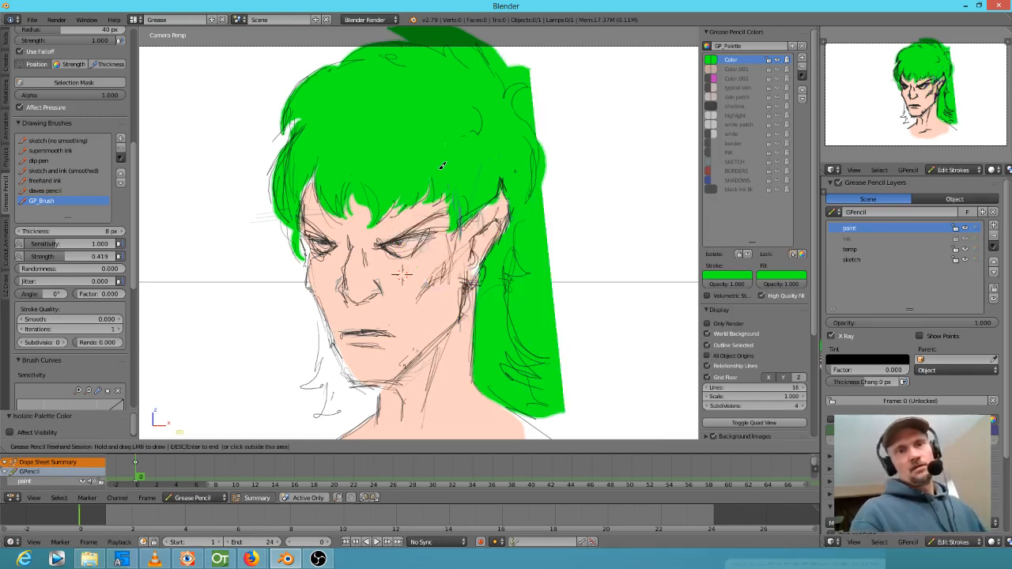
Erase the excess green behind the head and reshape the long back hair into pointed strand tips.
{"action": "mouse_move", "coordinate": [546, 76]}
{"action": "right_mouse_down"}
{"action": "mouse_move", "coordinate": [528, 62]}
{"action": "mouse_move", "coordinate": [536, 92]}
{"action": "right_mouse_up"}
{"action": "right_click_drag", "start_coordinate": [541, 147], "coordinate": [544, 155]}
{"action": "mouse_move", "coordinate": [571, 407]}
{"action": "right_mouse_down"}
{"action": "mouse_move", "coordinate": [551, 396]}
{"action": "mouse_move", "coordinate": [523, 407]}
{"action": "mouse_move", "coordinate": [532, 368]}
{"action": "right_mouse_up"}
{"action": "mouse_move", "coordinate": [526, 83]}
{"action": "right_mouse_down"}
{"action": "mouse_move", "coordinate": [565, 115]}
{"action": "mouse_move", "coordinate": [553, 95]}
{"action": "mouse_move", "coordinate": [536, 147]}
{"action": "mouse_move", "coordinate": [536, 71]}
{"action": "mouse_move", "coordinate": [535, 300]}
{"action": "mouse_move", "coordinate": [516, 326]}
{"action": "mouse_move", "coordinate": [546, 401]}
{"action": "mouse_move", "coordinate": [530, 244]}
{"action": "mouse_move", "coordinate": [549, 403]}
{"action": "mouse_move", "coordinate": [522, 418]}
{"action": "mouse_move", "coordinate": [506, 237]}
{"action": "mouse_move", "coordinate": [524, 367]}
{"action": "right_mouse_up"}
{"action": "mouse_move", "coordinate": [479, 383]}
{"action": "left_mouse_down"}
{"action": "mouse_move", "coordinate": [518, 407]}
{"action": "mouse_move", "coordinate": [544, 405]}
{"action": "mouse_move", "coordinate": [552, 384]}
{"action": "mouse_move", "coordinate": [512, 286]}
{"action": "mouse_move", "coordinate": [528, 267]}
{"action": "mouse_move", "coordinate": [515, 220]}
{"action": "mouse_move", "coordinate": [490, 257]}
{"action": "mouse_move", "coordinate": [483, 310]}
{"action": "mouse_move", "coordinate": [484, 291]}
{"action": "left_mouse_up"}
Fill the back of the crown with green, clean up its outer edge, and unlock the other palette colours.
{"action": "mouse_move", "coordinate": [511, 66]}
{"action": "left_mouse_down"}
{"action": "mouse_move", "coordinate": [543, 166]}
{"action": "mouse_move", "coordinate": [524, 228]}
{"action": "mouse_move", "coordinate": [501, 181]}
{"action": "left_mouse_up"}
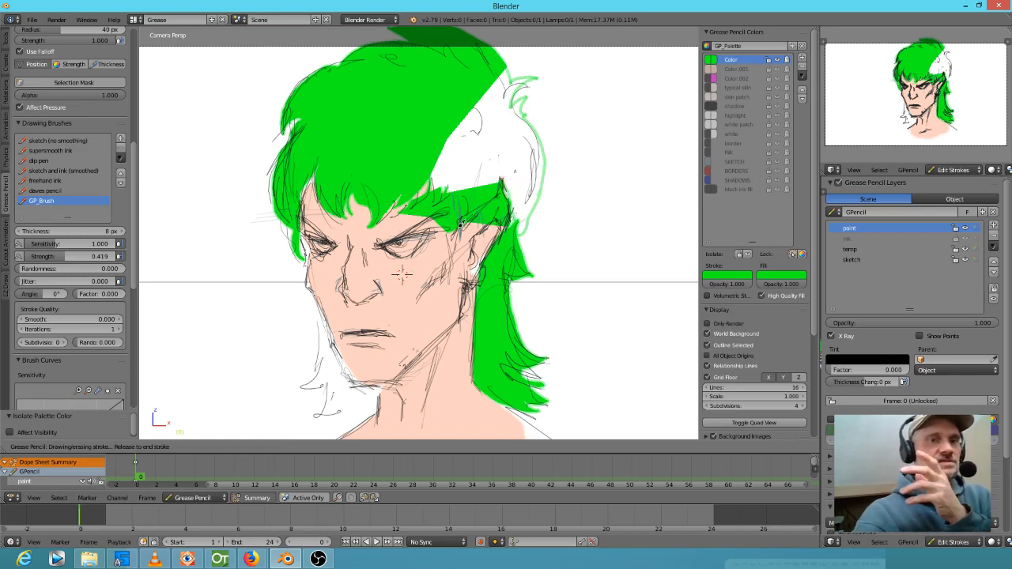
{"action": "left_click_drag", "start_coordinate": [487, 69], "coordinate": [490, 68]}
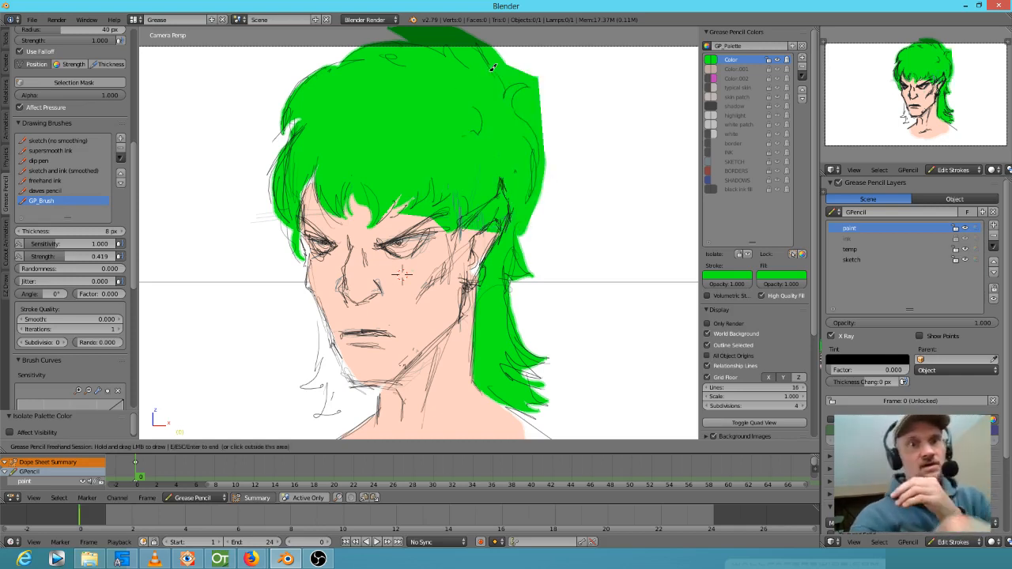
{"action": "mouse_move", "coordinate": [546, 69]}
{"action": "right_mouse_down"}
{"action": "mouse_move", "coordinate": [545, 85]}
{"action": "mouse_move", "coordinate": [553, 81]}
{"action": "right_mouse_up"}
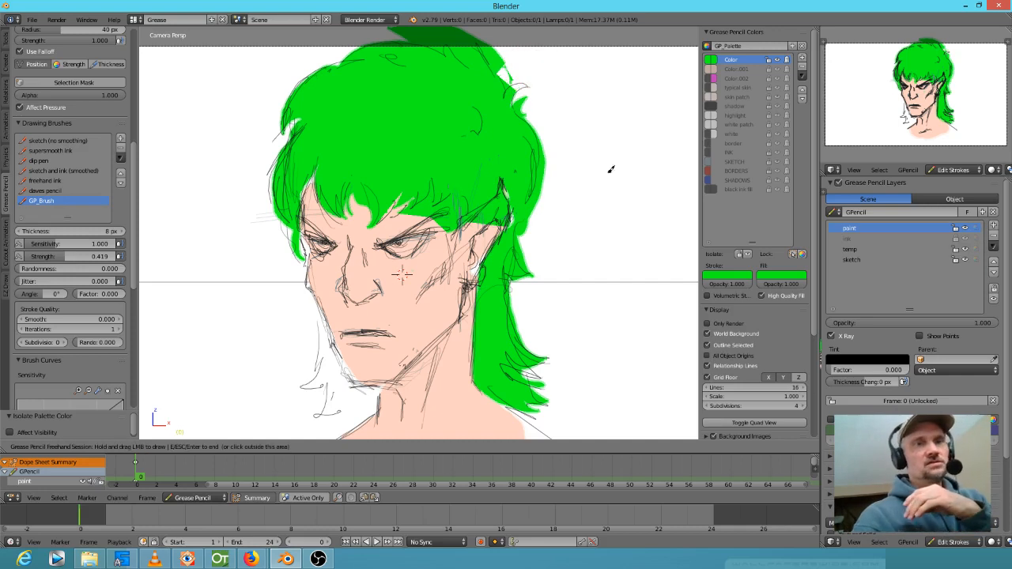
{"action": "mouse_move", "coordinate": [510, 61]}
{"action": "left_mouse_down"}
{"action": "mouse_move", "coordinate": [503, 92]}
{"action": "mouse_move", "coordinate": [488, 68]}
{"action": "mouse_move", "coordinate": [533, 82]}
{"action": "mouse_move", "coordinate": [512, 115]}
{"action": "mouse_move", "coordinate": [541, 96]}
{"action": "mouse_move", "coordinate": [528, 117]}
{"action": "left_mouse_up"}
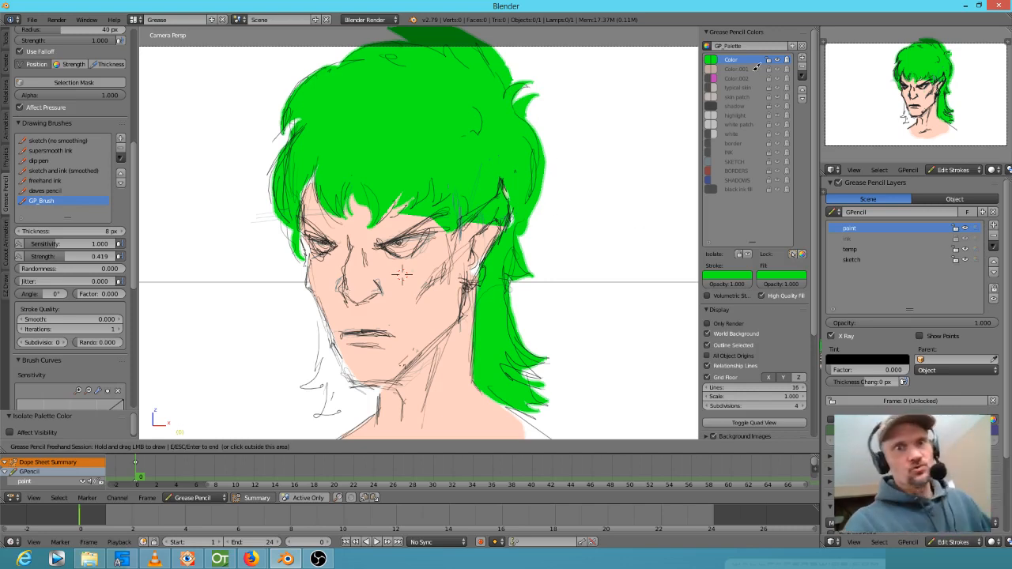
{"action": "left_click", "coordinate": [707, 109]}
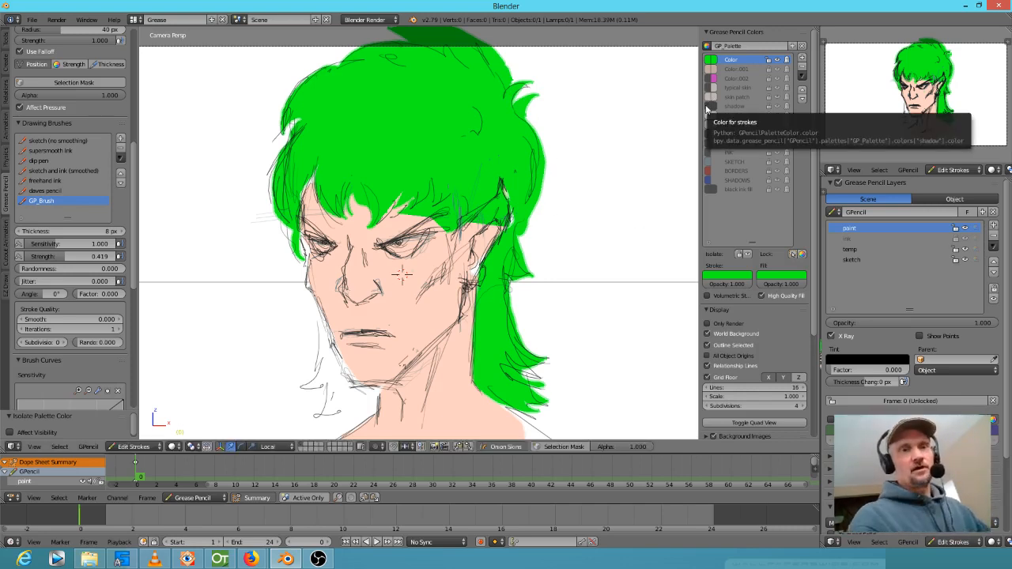
{"action": "key", "text": "ctrl+z"}
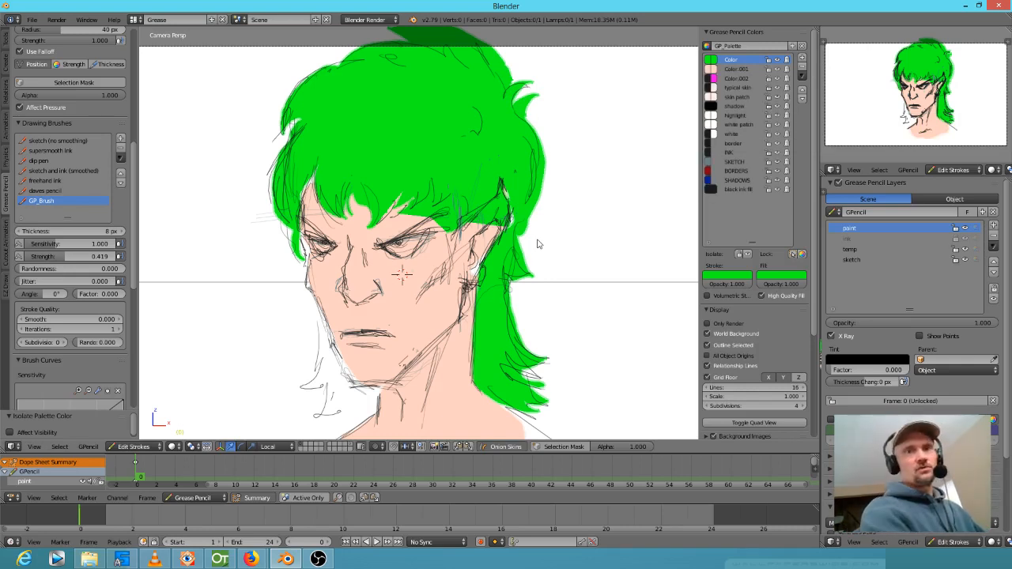
{"action": "left_click", "coordinate": [735, 78]}
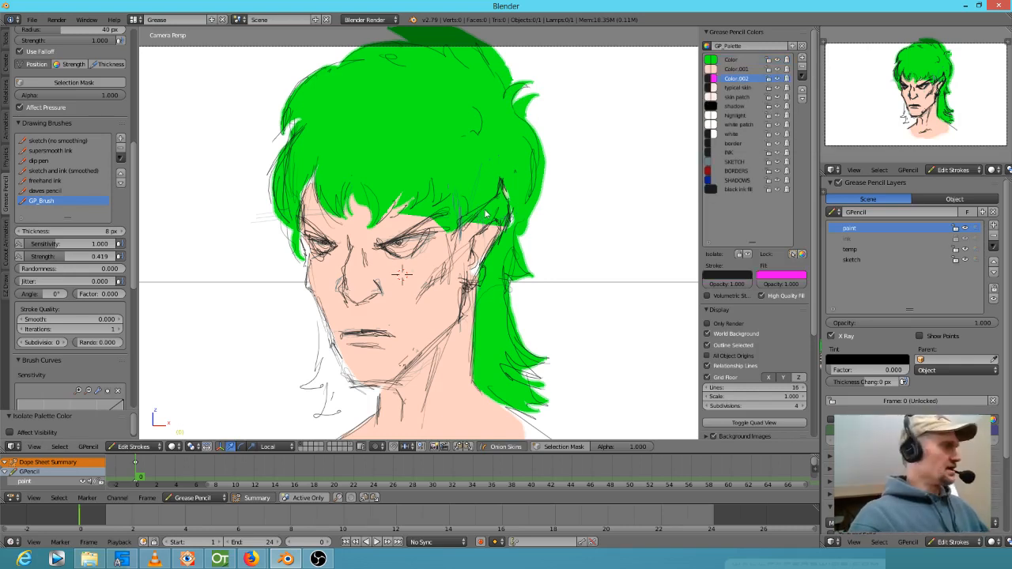
{"action": "mouse_move", "coordinate": [467, 230]}
{"action": "left_mouse_down"}
{"action": "mouse_move", "coordinate": [506, 177]}
{"action": "mouse_move", "coordinate": [513, 223]}
{"action": "left_mouse_up"}
{"action": "key", "text": "ctrl+z"}
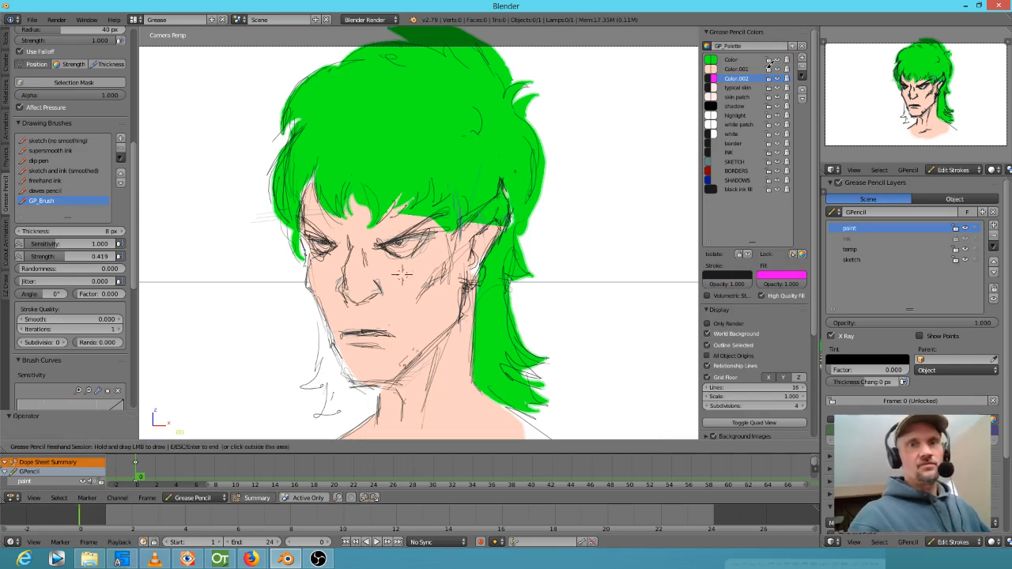
Paint the near ear with the skin tone Color.001 over the green hair.
{"action": "left_click", "coordinate": [745, 70]}
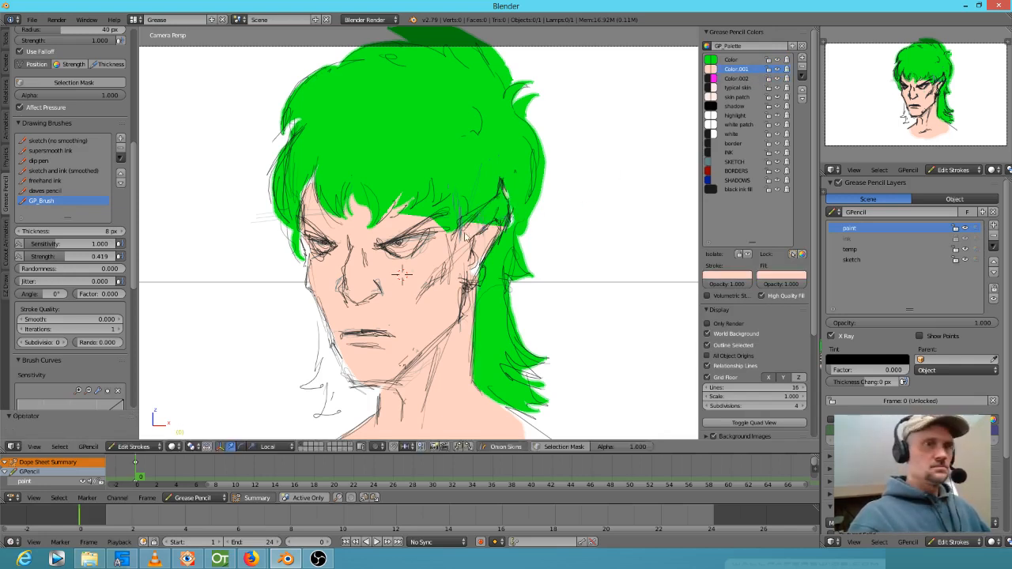
{"action": "left_click_drag", "start_coordinate": [466, 237], "coordinate": [470, 216]}
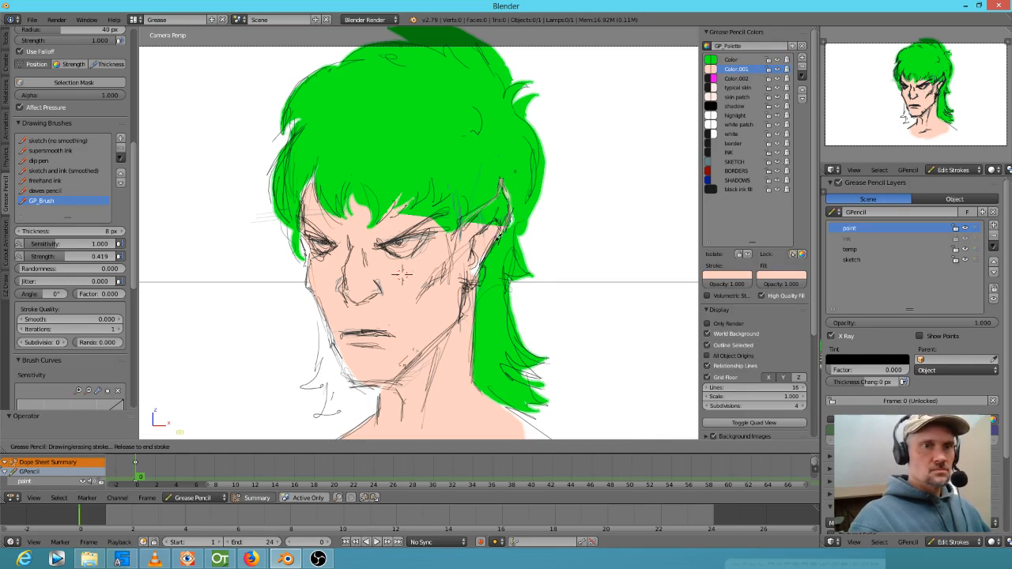
{"action": "left_click_drag", "start_coordinate": [472, 281], "coordinate": [459, 261]}
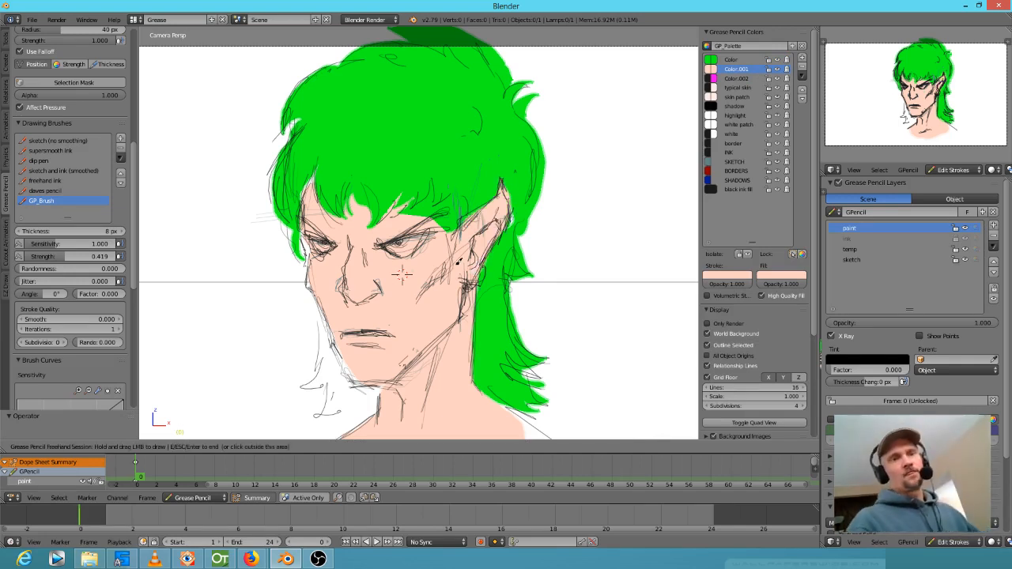
Fill the hair lock beside the far jaw with the green palette colour Color, down to its pointed tips.
{"action": "left_click", "coordinate": [742, 61]}
{"action": "left_click", "coordinate": [742, 61]}
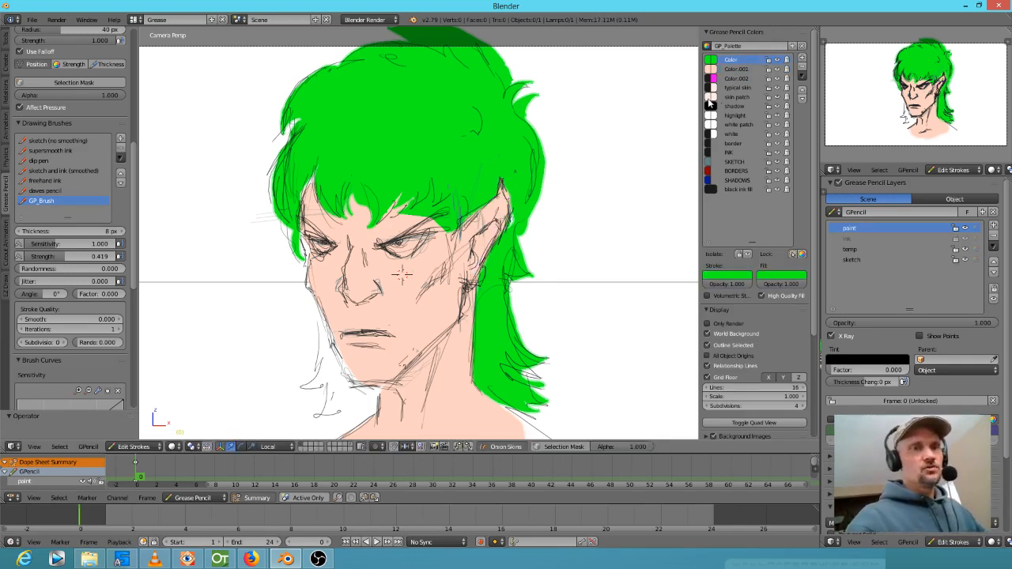
{"action": "middle_click_drag", "start_coordinate": [459, 313], "coordinate": [458, 302], "text": "shift"}
{"action": "middle_click_drag", "start_coordinate": [403, 262], "coordinate": [421, 192], "text": "shift"}
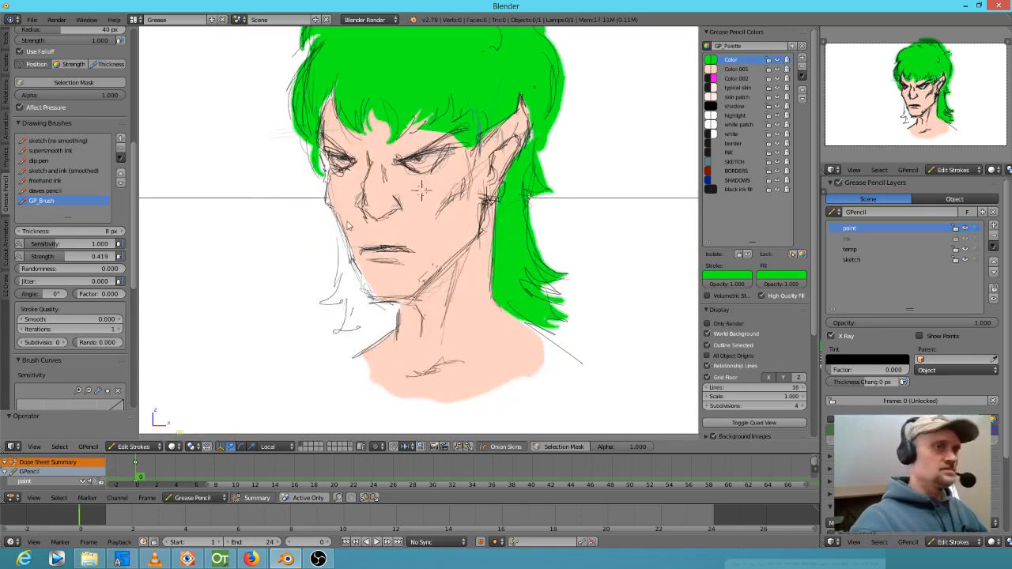
{"action": "left_click_drag", "start_coordinate": [337, 212], "coordinate": [342, 243]}
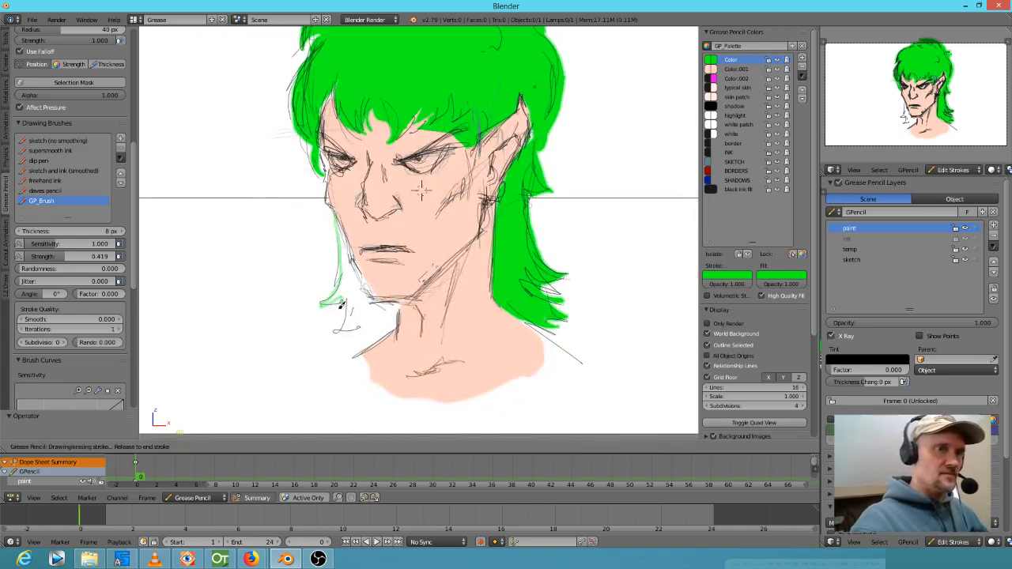
{"action": "left_click_drag", "start_coordinate": [353, 303], "coordinate": [372, 331]}
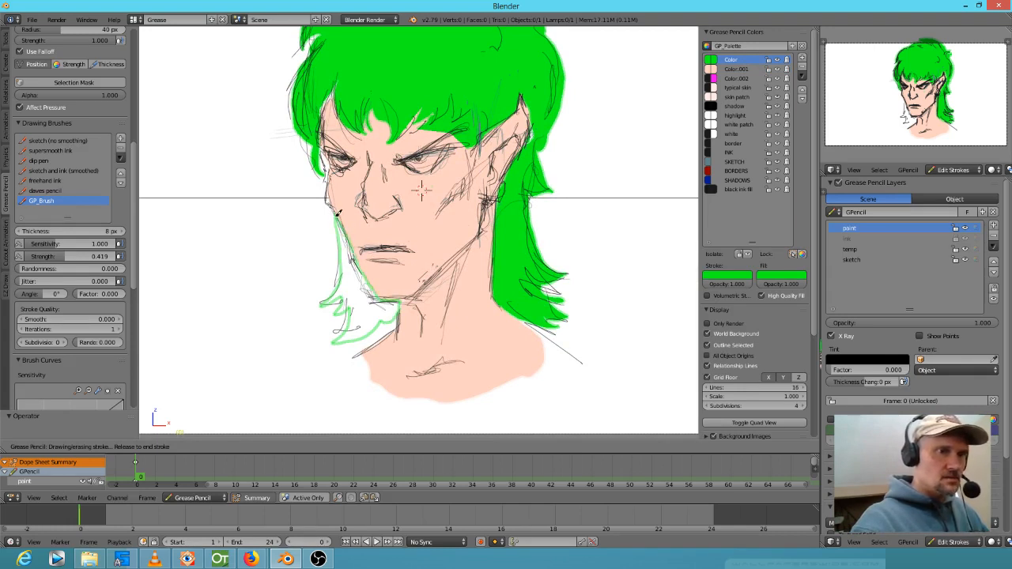
{"action": "left_click_drag", "start_coordinate": [338, 215], "coordinate": [340, 214]}
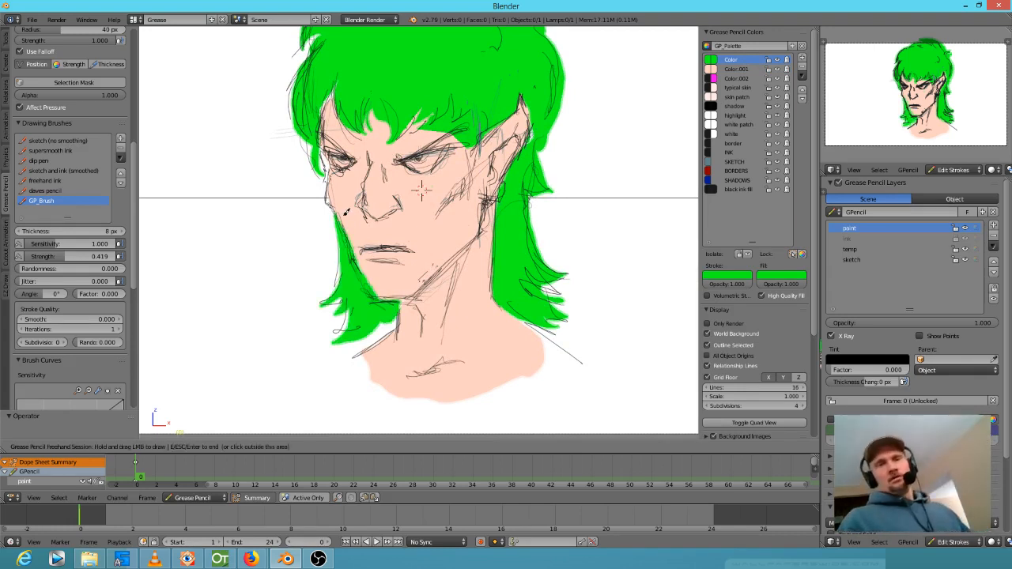
Paint the white of the near eye with the white patch palette colour.
{"action": "left_click", "coordinate": [747, 127]}
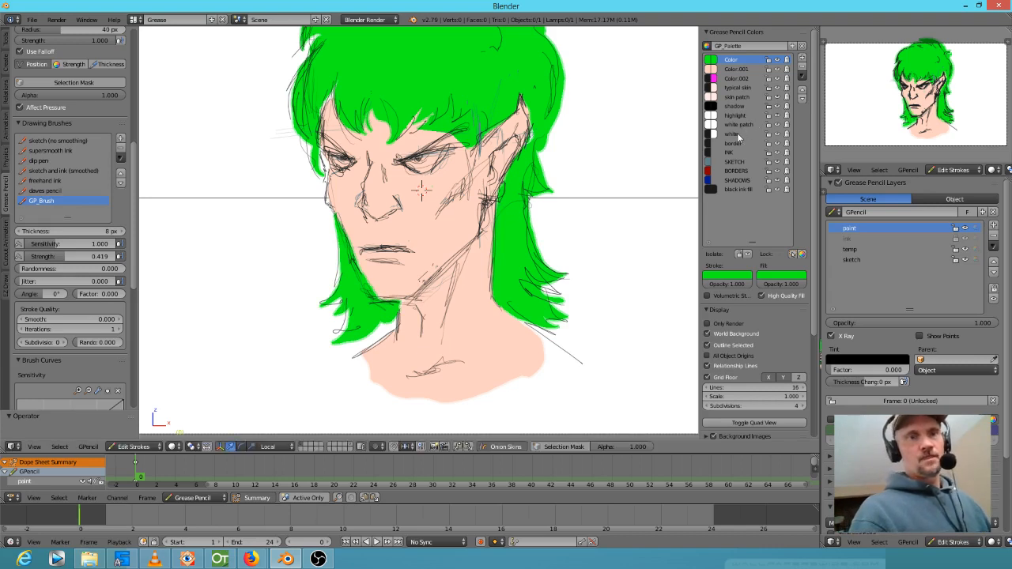
{"action": "left_click", "coordinate": [743, 126]}
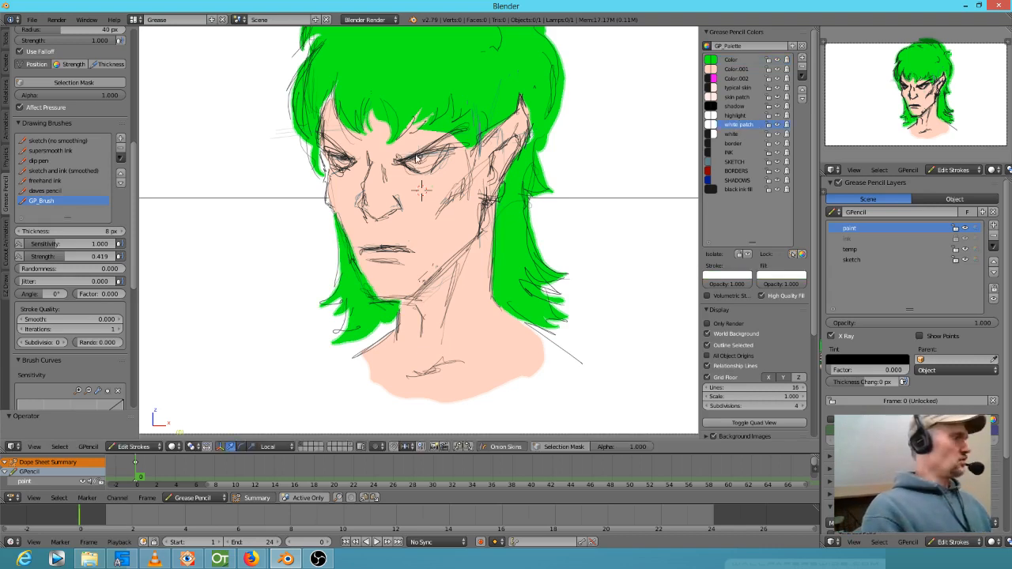
{"action": "left_click_drag", "start_coordinate": [412, 166], "coordinate": [435, 152]}
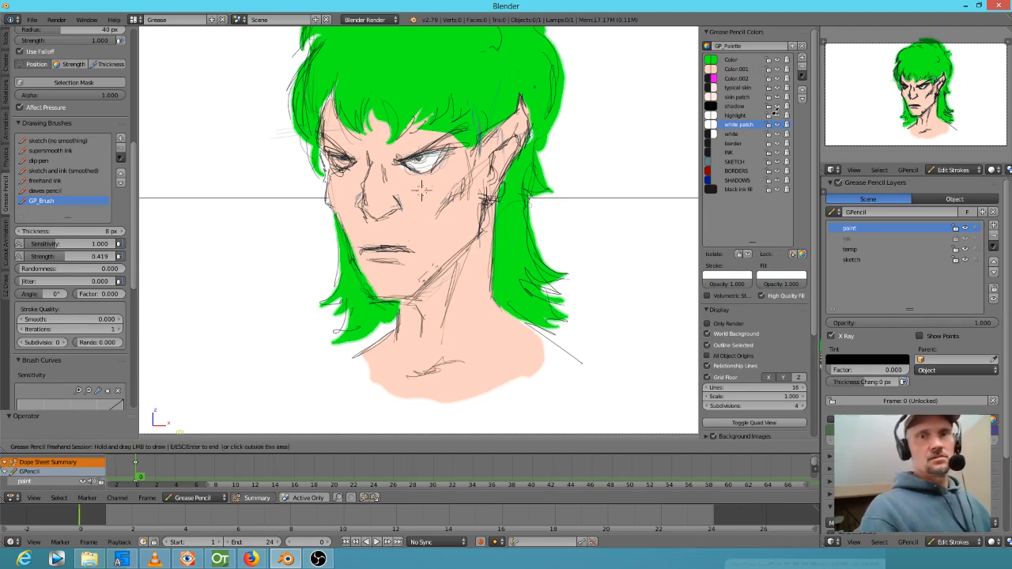
Paint the white of the far eye with the white patch colour and touch up the hair beside it with the green Color.
{"action": "left_click", "coordinate": [739, 128]}
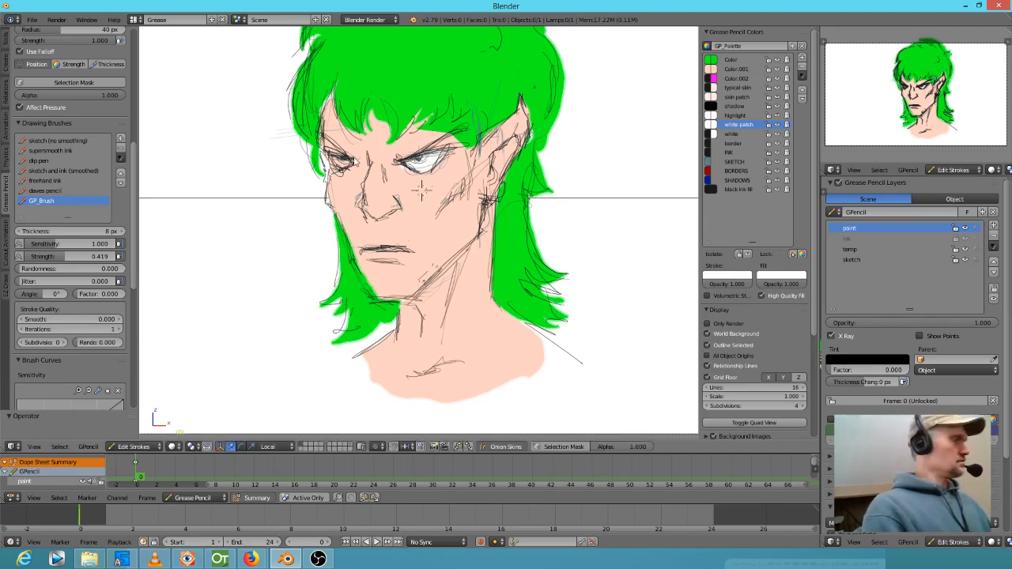
{"action": "mouse_move", "coordinate": [361, 168]}
{"action": "left_mouse_down"}
{"action": "mouse_move", "coordinate": [348, 152]}
{"action": "mouse_move", "coordinate": [341, 162]}
{"action": "left_mouse_up"}
{"action": "left_click", "coordinate": [735, 61]}
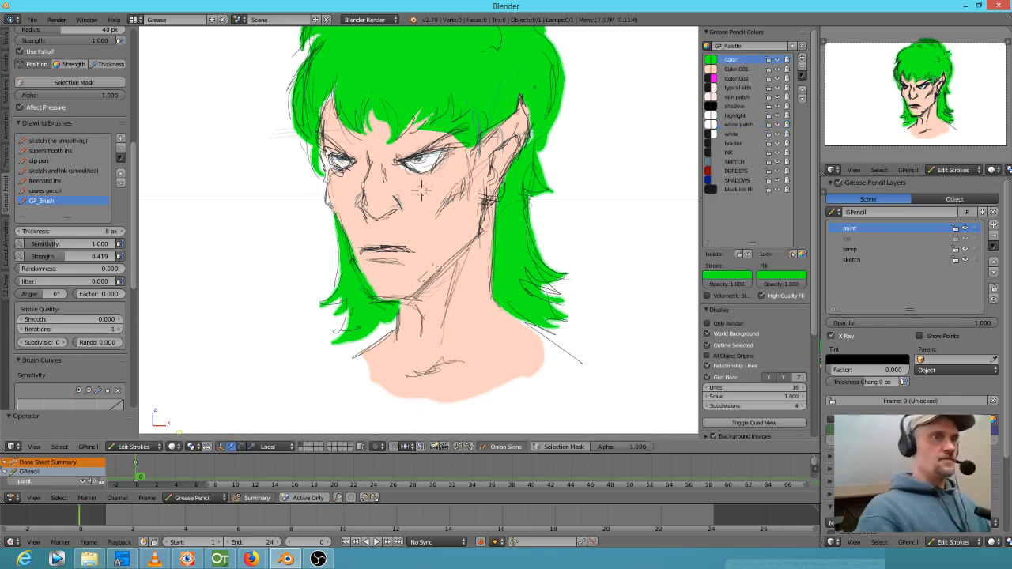
{"action": "left_click_drag", "start_coordinate": [316, 144], "coordinate": [335, 178]}
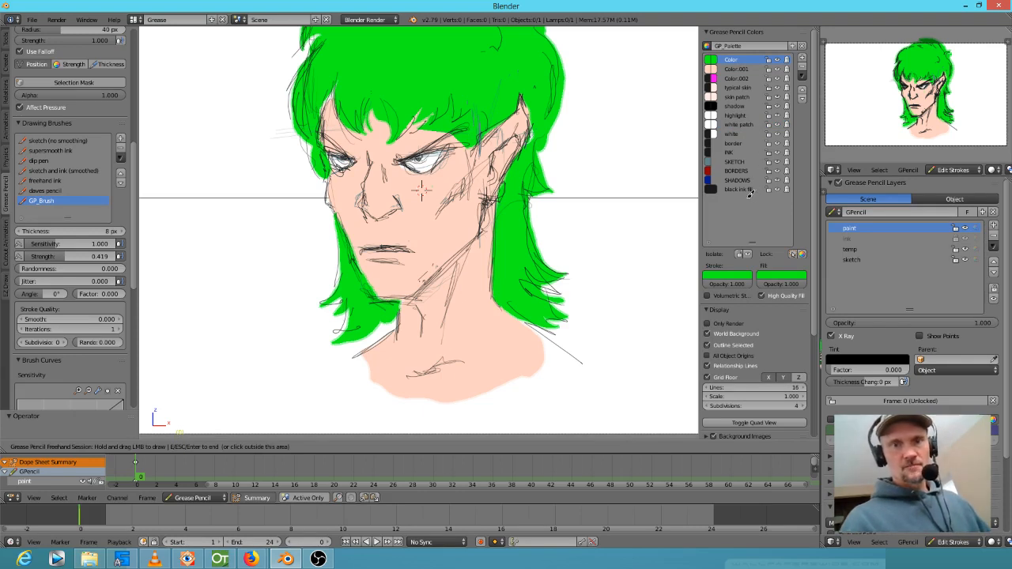
Switch to the INK palette colour and stroke the contour of the far cheek.
{"action": "left_click", "coordinate": [747, 171]}
{"action": "left_click", "coordinate": [737, 152]}
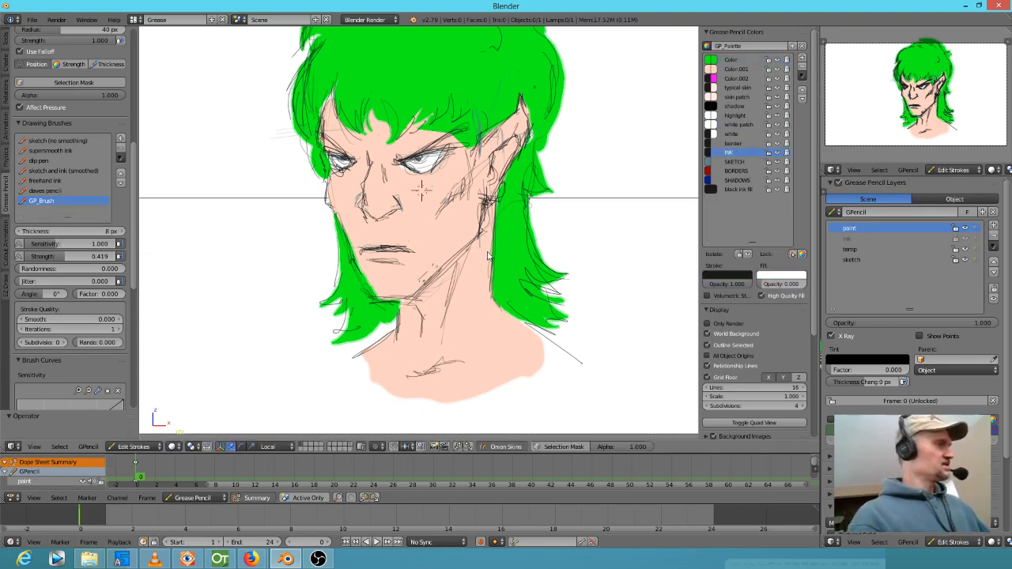
{"action": "left_click", "coordinate": [338, 189]}
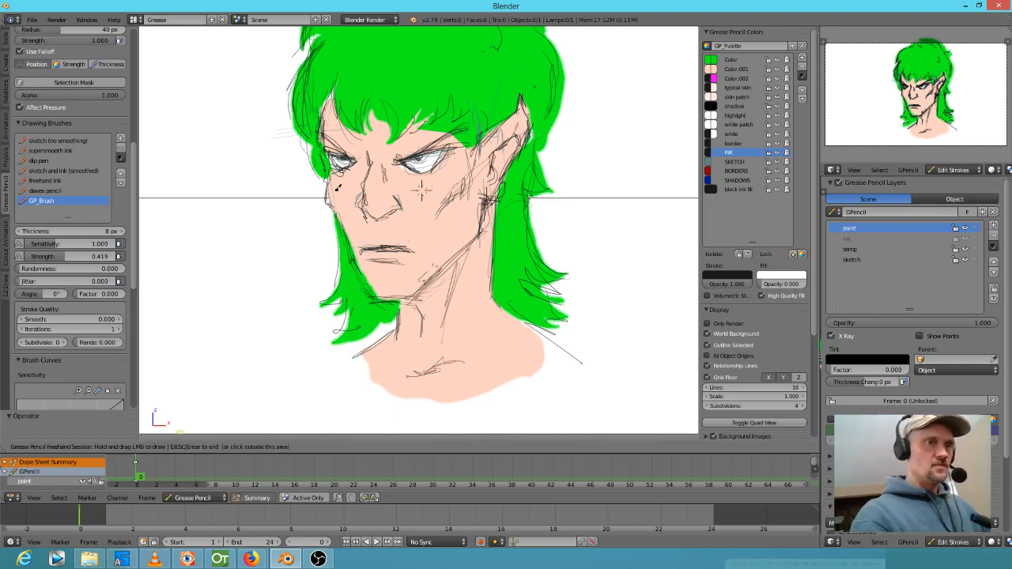
{"action": "left_click_drag", "start_coordinate": [328, 183], "coordinate": [342, 229]}
{"action": "left_click_drag", "start_coordinate": [332, 203], "coordinate": [357, 248]}
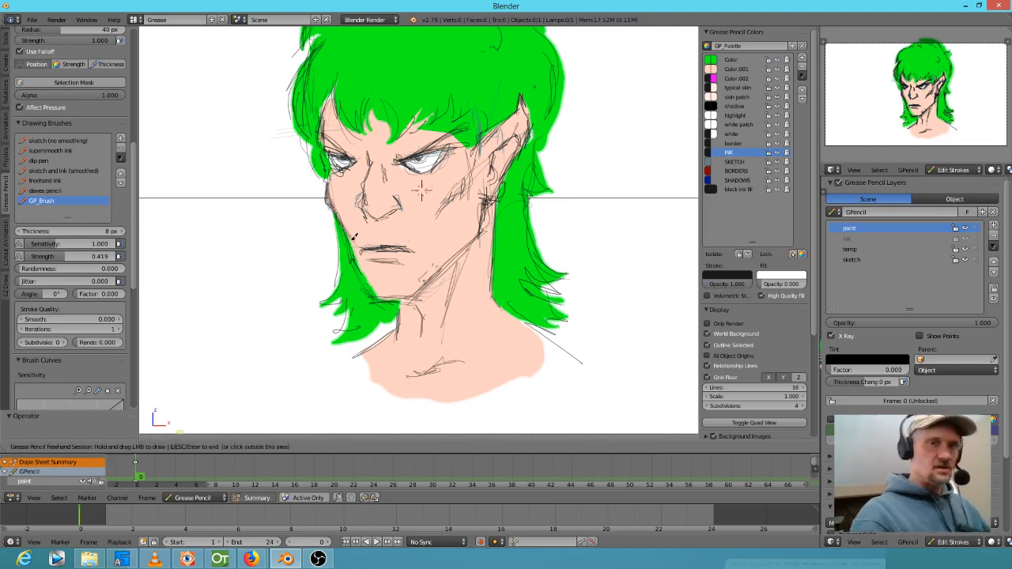
Make the ink layer active and ink the face outline from the far cheek around the chin along the near jaw.
{"action": "left_click", "coordinate": [905, 243]}
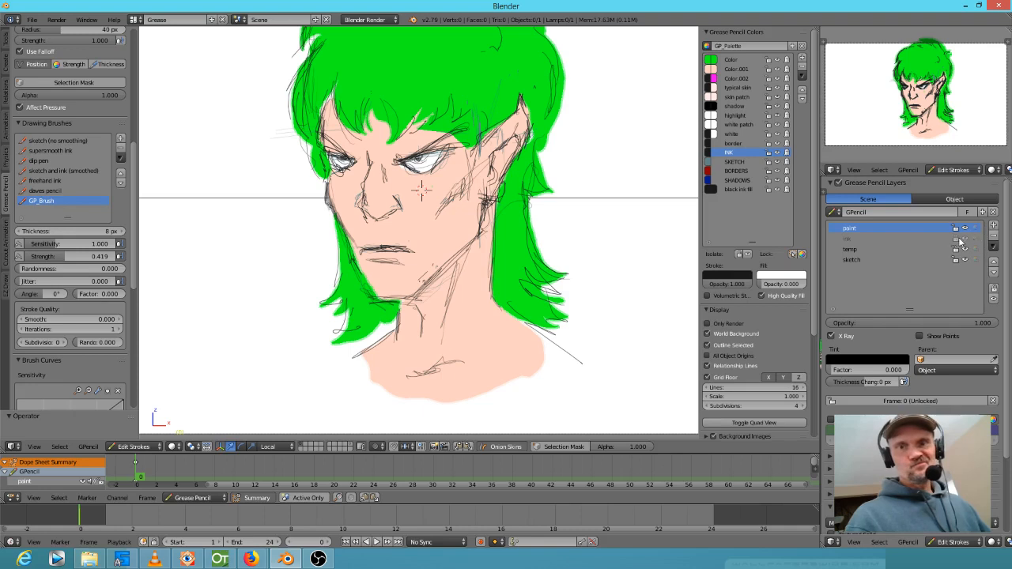
{"action": "left_click", "coordinate": [906, 239]}
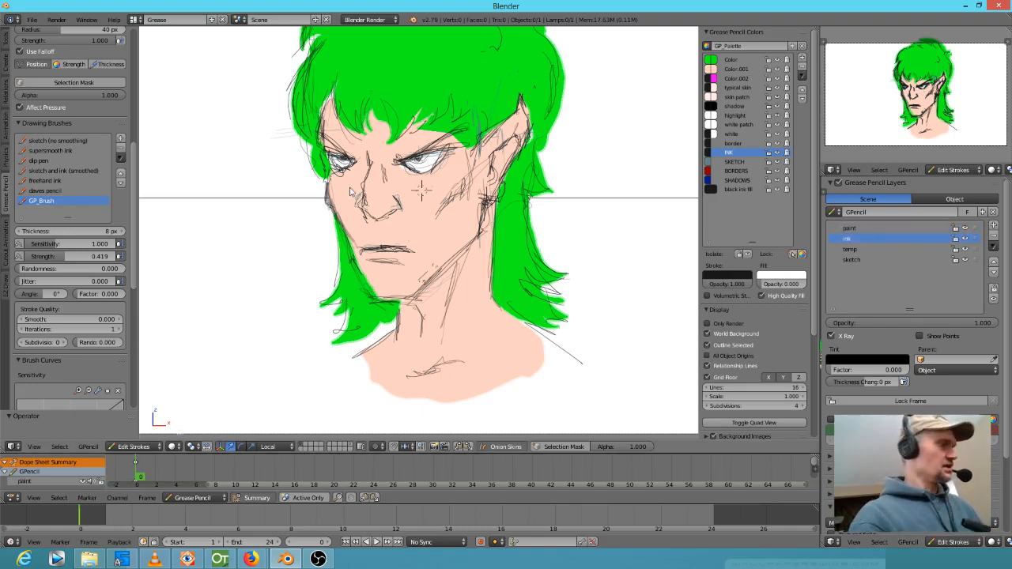
{"action": "left_click_drag", "start_coordinate": [327, 183], "coordinate": [360, 261]}
{"action": "mouse_move", "coordinate": [343, 225]}
{"action": "left_mouse_down"}
{"action": "mouse_move", "coordinate": [360, 274]}
{"action": "mouse_move", "coordinate": [381, 289]}
{"action": "left_mouse_up"}
{"action": "mouse_move", "coordinate": [355, 255]}
{"action": "left_mouse_down"}
{"action": "mouse_move", "coordinate": [378, 304]}
{"action": "mouse_move", "coordinate": [407, 302]}
{"action": "mouse_move", "coordinate": [475, 244]}
{"action": "left_mouse_up"}
Fade the sketch layer by lowering its opacity, and make the ink layer active again.
{"action": "left_click", "coordinate": [886, 263]}
{"action": "left_click", "coordinate": [886, 261]}
{"action": "mouse_move", "coordinate": [949, 320]}
{"action": "left_mouse_down"}
{"action": "mouse_move", "coordinate": [782, 332]}
{"action": "mouse_move", "coordinate": [844, 333]}
{"action": "mouse_move", "coordinate": [793, 338]}
{"action": "mouse_move", "coordinate": [822, 335]}
{"action": "left_mouse_up"}
{"action": "left_click", "coordinate": [873, 237]}
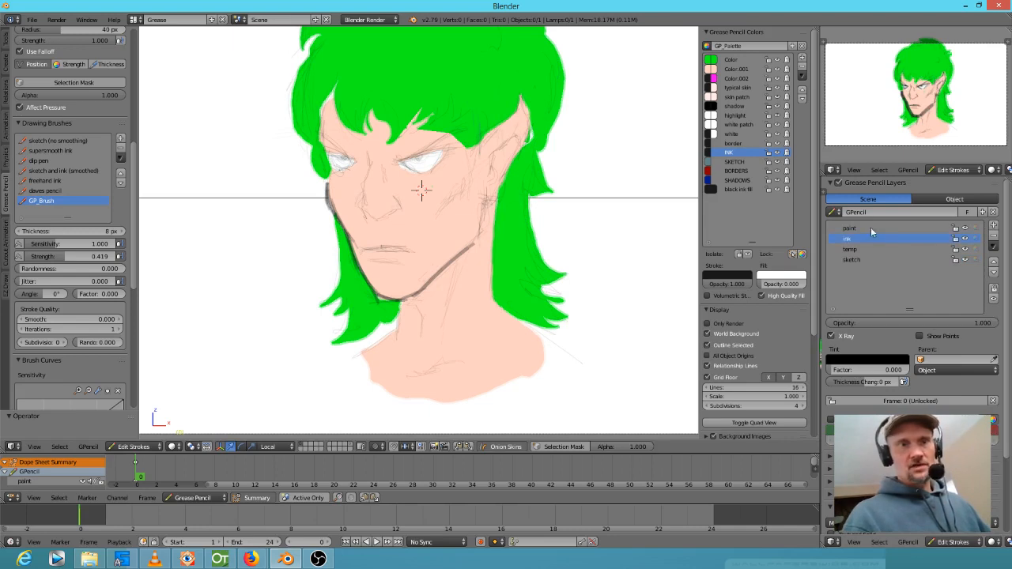
Ink the near jaw corner up towards the ear, the far neck and shoulder line, and the hatching beneath the jaw.
{"action": "key", "text": "d"}
{"action": "left_click_drag", "start_coordinate": [468, 249], "coordinate": [480, 200]}
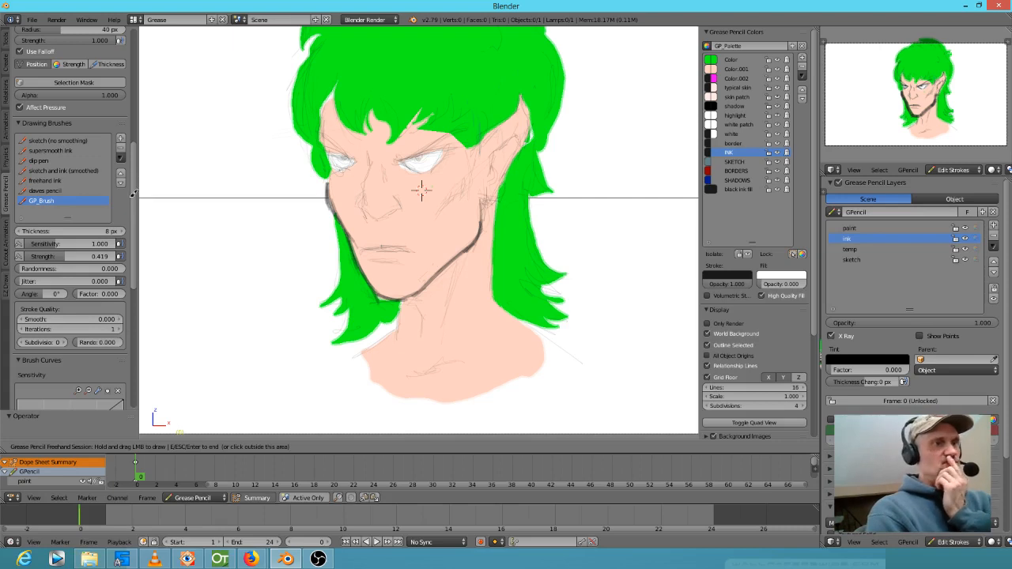
{"action": "left_click", "coordinate": [136, 203]}
{"action": "mouse_move", "coordinate": [134, 210]}
{"action": "left_mouse_down"}
{"action": "mouse_move", "coordinate": [132, 335]}
{"action": "mouse_move", "coordinate": [132, 237]}
{"action": "left_mouse_up"}
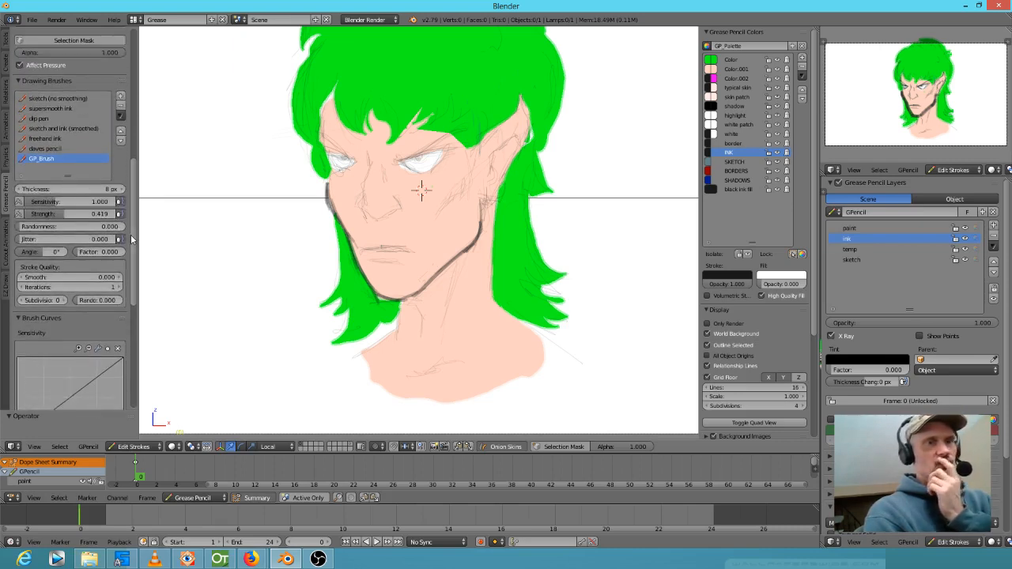
{"action": "mouse_move", "coordinate": [403, 298]}
{"action": "left_mouse_down"}
{"action": "mouse_move", "coordinate": [400, 324]}
{"action": "mouse_move", "coordinate": [362, 359]}
{"action": "mouse_move", "coordinate": [367, 380]}
{"action": "left_mouse_up"}
{"action": "mouse_move", "coordinate": [483, 239]}
{"action": "left_mouse_down"}
{"action": "mouse_move", "coordinate": [456, 277]}
{"action": "mouse_move", "coordinate": [455, 263]}
{"action": "left_mouse_up"}
Ink the nose from its bridge around to the nostril, and the closed mouth line.
{"action": "mouse_move", "coordinate": [370, 152]}
{"action": "left_mouse_down"}
{"action": "mouse_move", "coordinate": [362, 197]}
{"action": "mouse_move", "coordinate": [382, 221]}
{"action": "mouse_move", "coordinate": [369, 217]}
{"action": "mouse_move", "coordinate": [382, 222]}
{"action": "mouse_move", "coordinate": [403, 201]}
{"action": "mouse_move", "coordinate": [365, 199]}
{"action": "mouse_move", "coordinate": [424, 207]}
{"action": "left_mouse_up"}
{"action": "mouse_move", "coordinate": [375, 250]}
{"action": "left_mouse_down"}
{"action": "mouse_move", "coordinate": [411, 246]}
{"action": "mouse_move", "coordinate": [386, 246]}
{"action": "left_mouse_up"}
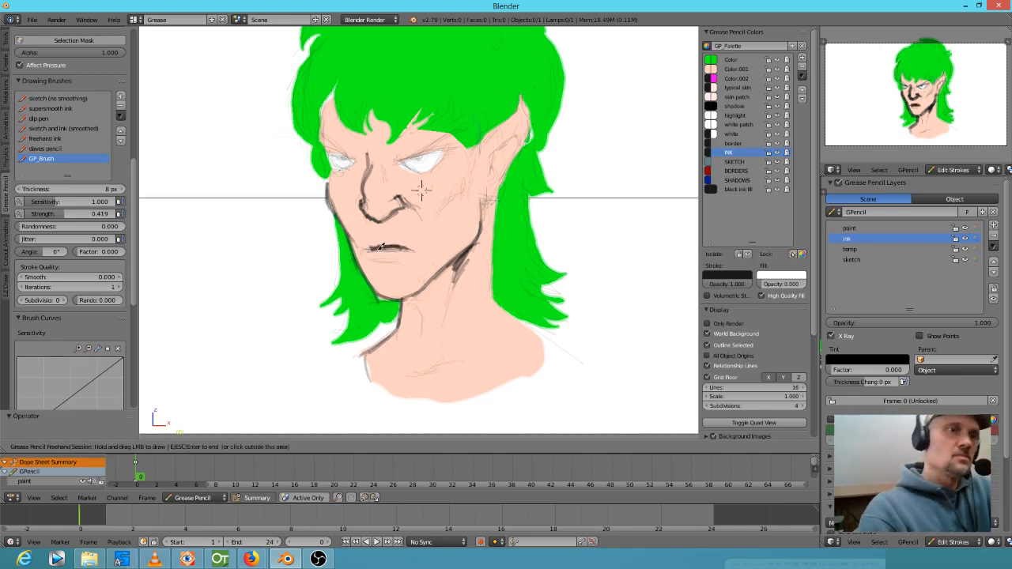
Ink the upper lid lines of both eyes and the inner corner of the near eye.
{"action": "left_click_drag", "start_coordinate": [356, 158], "coordinate": [332, 153]}
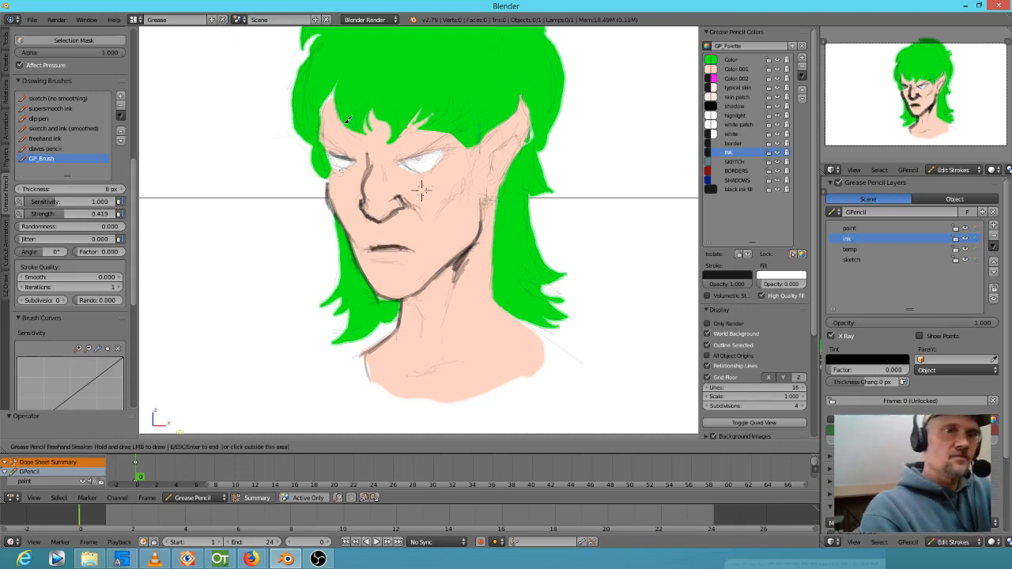
{"action": "left_click_drag", "start_coordinate": [402, 160], "coordinate": [442, 145]}
{"action": "middle_click_drag", "start_coordinate": [444, 237], "coordinate": [459, 319], "text": "shift"}
{"action": "scroll", "coordinate": [465, 296], "scroll_direction": "up", "scroll_amount": 3}
{"action": "mouse_move", "coordinate": [410, 257]}
{"action": "left_mouse_down"}
{"action": "mouse_move", "coordinate": [503, 231]}
{"action": "mouse_move", "coordinate": [475, 232]}
{"action": "left_mouse_up"}
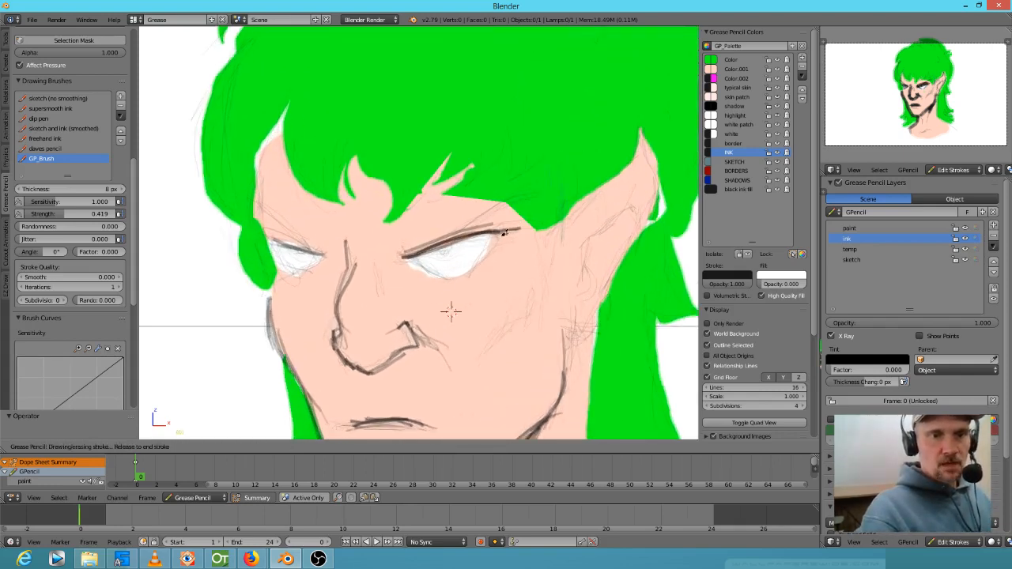
{"action": "left_click_drag", "start_coordinate": [406, 255], "coordinate": [420, 269]}
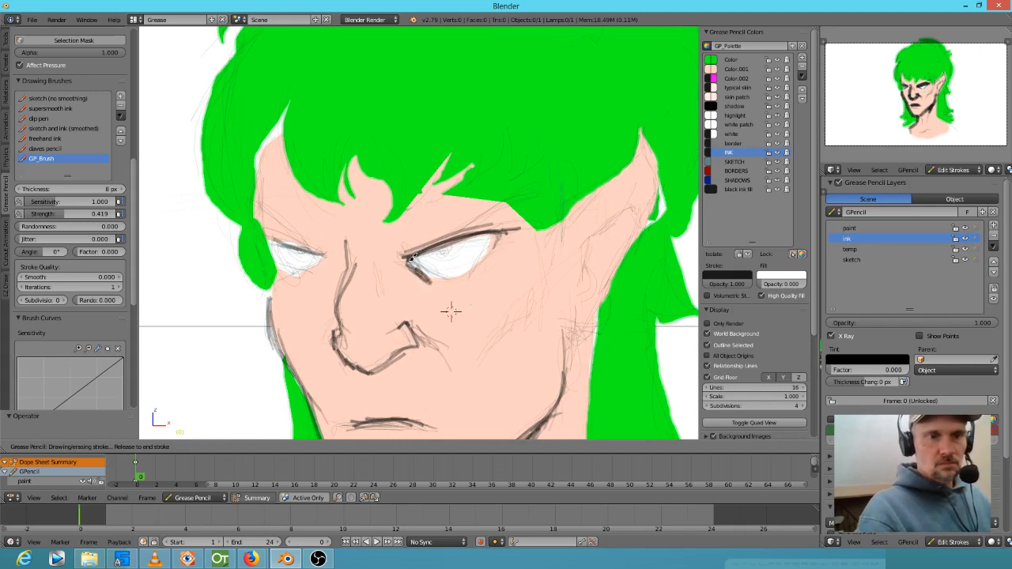
Ink the irises and pupils of both eyes and strengthen the lids of the far eye.
{"action": "left_click_drag", "start_coordinate": [449, 273], "coordinate": [454, 242]}
{"action": "left_click_drag", "start_coordinate": [299, 251], "coordinate": [303, 249]}
{"action": "left_click_drag", "start_coordinate": [442, 250], "coordinate": [429, 268]}
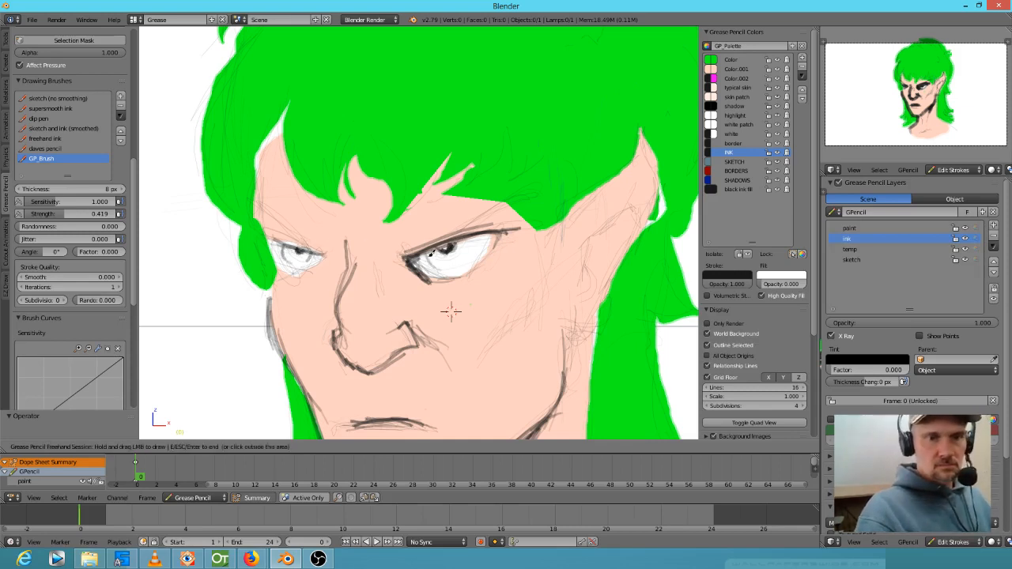
{"action": "mouse_move", "coordinate": [280, 260]}
{"action": "left_mouse_down"}
{"action": "mouse_move", "coordinate": [297, 273]}
{"action": "mouse_move", "coordinate": [321, 267]}
{"action": "left_mouse_up"}
{"action": "mouse_move", "coordinate": [277, 236]}
{"action": "left_mouse_down"}
{"action": "mouse_move", "coordinate": [278, 251]}
{"action": "mouse_move", "coordinate": [261, 202]}
{"action": "mouse_move", "coordinate": [300, 241]}
{"action": "mouse_move", "coordinate": [338, 251]}
{"action": "left_mouse_up"}
Ink both slanted eyebrows with heavy strokes running down towards the nose bridge.
{"action": "mouse_move", "coordinate": [399, 245]}
{"action": "left_mouse_down"}
{"action": "mouse_move", "coordinate": [412, 258]}
{"action": "mouse_move", "coordinate": [506, 197]}
{"action": "left_mouse_up"}
{"action": "left_click_drag", "start_coordinate": [560, 168], "coordinate": [386, 261]}
{"action": "left_click_drag", "start_coordinate": [299, 232], "coordinate": [251, 208]}
Ink the near eye's lower lid and short creases beneath both eyes.
{"action": "mouse_move", "coordinate": [460, 266]}
{"action": "middle_mouse_down", "text": "shift"}
{"action": "mouse_move", "coordinate": [447, 139]}
{"action": "mouse_move", "coordinate": [434, 156]}
{"action": "middle_mouse_up", "text": "shift"}
{"action": "mouse_move", "coordinate": [433, 158]}
{"action": "left_mouse_down"}
{"action": "mouse_move", "coordinate": [411, 166]}
{"action": "mouse_move", "coordinate": [467, 139]}
{"action": "left_mouse_up"}
{"action": "left_click_drag", "start_coordinate": [410, 181], "coordinate": [449, 176]}
{"action": "left_click_drag", "start_coordinate": [263, 177], "coordinate": [282, 177]}
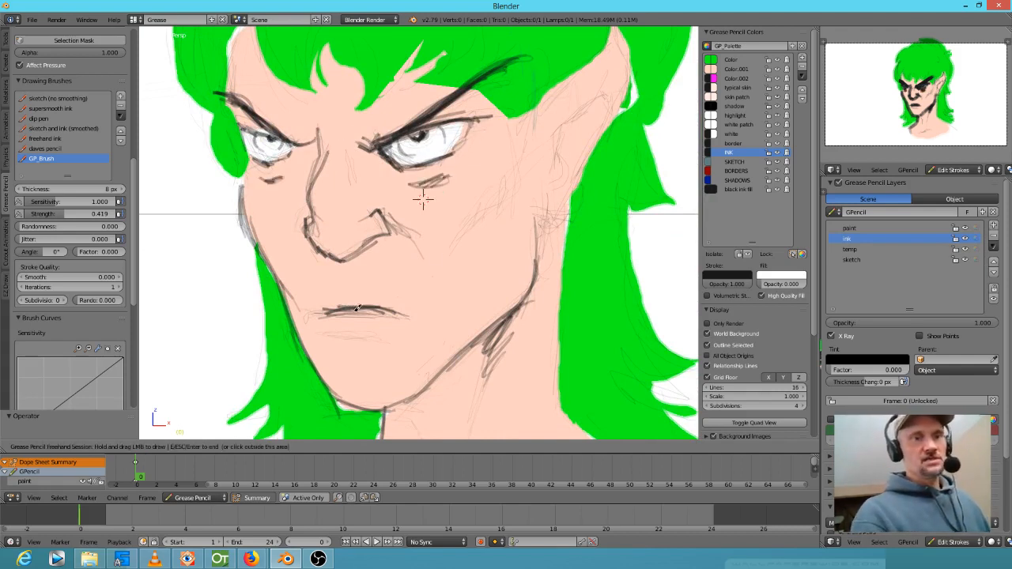
Darken the mouth line out to its corners and ink the curved crease below the lower lip.
{"action": "left_click_drag", "start_coordinate": [348, 311], "coordinate": [321, 312]}
{"action": "left_click_drag", "start_coordinate": [382, 308], "coordinate": [386, 308]}
{"action": "left_click_drag", "start_coordinate": [341, 345], "coordinate": [386, 338]}
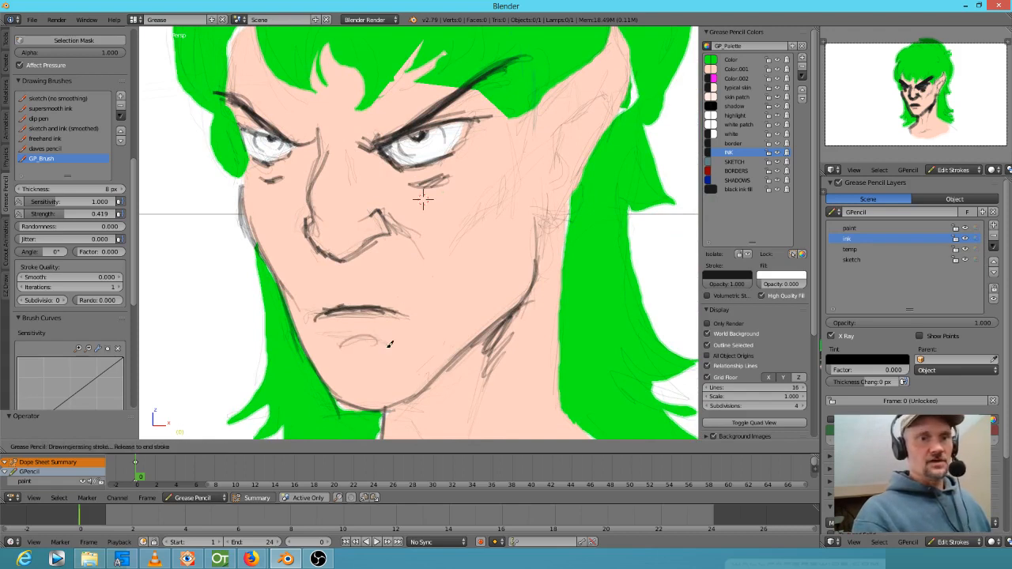
Ink the cheekbone hollow on the near cheek with dense hatching and a line running down towards the jaw.
{"action": "mouse_move", "coordinate": [516, 176]}
{"action": "left_mouse_down"}
{"action": "mouse_move", "coordinate": [496, 230]}
{"action": "mouse_move", "coordinate": [486, 225]}
{"action": "left_mouse_up"}
{"action": "mouse_move", "coordinate": [509, 210]}
{"action": "left_mouse_down"}
{"action": "mouse_move", "coordinate": [461, 260]}
{"action": "mouse_move", "coordinate": [450, 308]}
{"action": "left_mouse_up"}
{"action": "left_click_drag", "start_coordinate": [515, 180], "coordinate": [519, 161]}
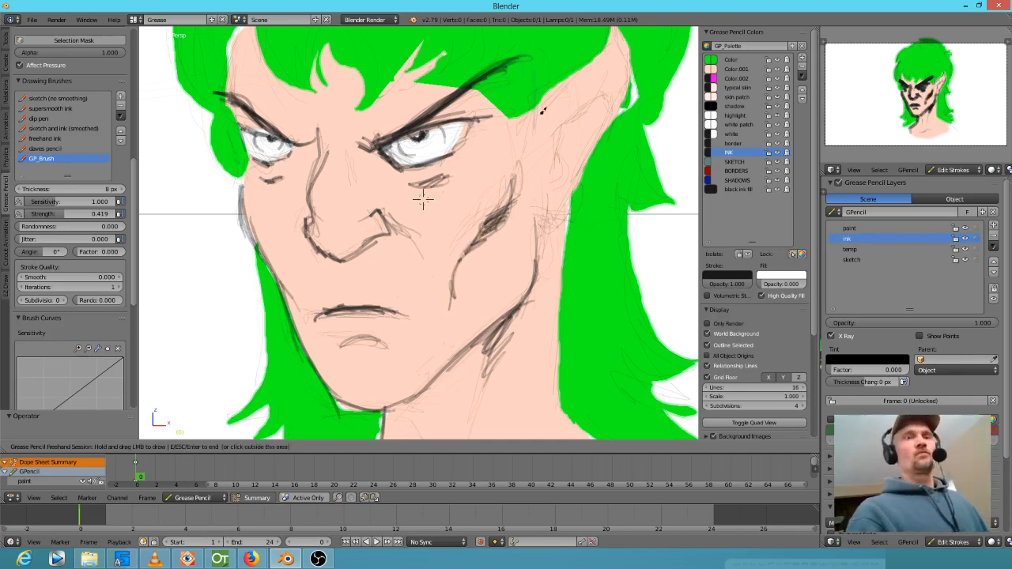
Ink the pointed near ear with its outer edge and inner folds.
{"action": "middle_click_drag", "start_coordinate": [562, 126], "coordinate": [531, 169], "text": "shift"}
{"action": "left_click_drag", "start_coordinate": [495, 172], "coordinate": [548, 109]}
{"action": "left_click_drag", "start_coordinate": [498, 153], "coordinate": [582, 63]}
{"action": "mouse_move", "coordinate": [567, 99]}
{"action": "left_mouse_down"}
{"action": "mouse_move", "coordinate": [584, 60]}
{"action": "mouse_move", "coordinate": [595, 123]}
{"action": "left_mouse_up"}
{"action": "mouse_move", "coordinate": [593, 87]}
{"action": "left_mouse_down"}
{"action": "mouse_move", "coordinate": [593, 148]}
{"action": "mouse_move", "coordinate": [546, 162]}
{"action": "left_mouse_up"}
{"action": "left_click_drag", "start_coordinate": [587, 119], "coordinate": [524, 176]}
{"action": "mouse_move", "coordinate": [564, 143]}
{"action": "left_mouse_down"}
{"action": "mouse_move", "coordinate": [528, 190]}
{"action": "mouse_move", "coordinate": [529, 231]}
{"action": "mouse_move", "coordinate": [514, 236]}
{"action": "mouse_move", "coordinate": [540, 261]}
{"action": "mouse_move", "coordinate": [543, 224]}
{"action": "mouse_move", "coordinate": [598, 127]}
{"action": "mouse_move", "coordinate": [590, 155]}
{"action": "left_mouse_up"}
{"action": "left_click_drag", "start_coordinate": [597, 101], "coordinate": [582, 164]}
Ink the near side of the neck from the earlobe down to the shoulder.
{"action": "mouse_move", "coordinate": [551, 193]}
{"action": "middle_mouse_down", "text": "shift"}
{"action": "mouse_move", "coordinate": [620, 140]}
{"action": "mouse_move", "coordinate": [574, 76]}
{"action": "middle_mouse_up", "text": "shift"}
{"action": "left_click_drag", "start_coordinate": [558, 151], "coordinate": [547, 303]}
{"action": "left_click_drag", "start_coordinate": [552, 177], "coordinate": [553, 331]}
{"action": "mouse_move", "coordinate": [549, 248]}
{"action": "left_mouse_down"}
{"action": "mouse_move", "coordinate": [548, 304]}
{"action": "mouse_move", "coordinate": [566, 348]}
{"action": "left_mouse_up"}
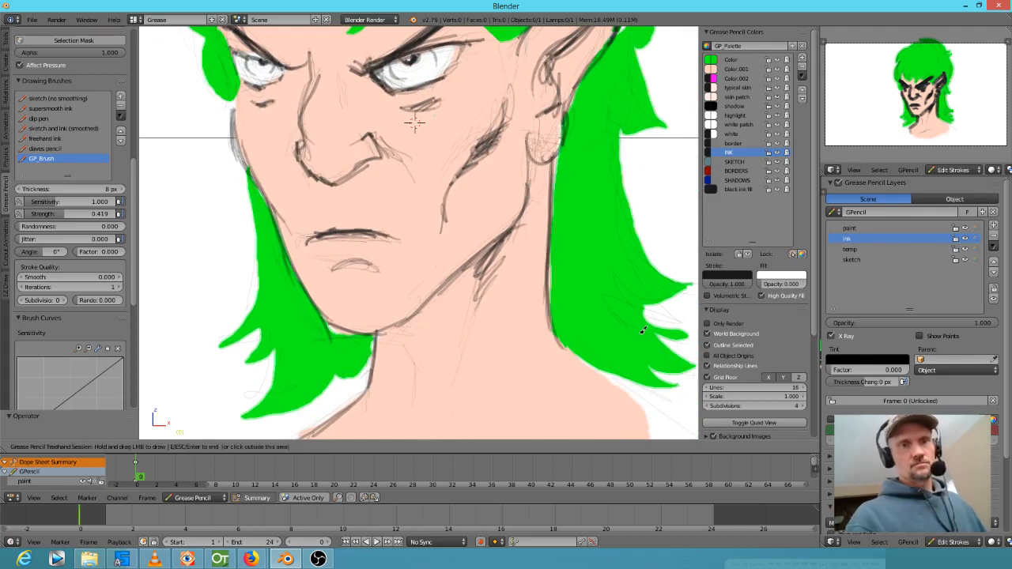
Ink the near shoulder line below the hanging hair.
{"action": "middle_click_drag", "start_coordinate": [643, 330], "coordinate": [564, 207], "text": "shift"}
{"action": "left_click_drag", "start_coordinate": [479, 215], "coordinate": [544, 270]}
{"action": "left_click_drag", "start_coordinate": [506, 239], "coordinate": [563, 273]}
Ink the jagged edge of the hair fringe across the forehead.
{"action": "scroll", "coordinate": [486, 250], "scroll_direction": "down", "scroll_amount": 1}
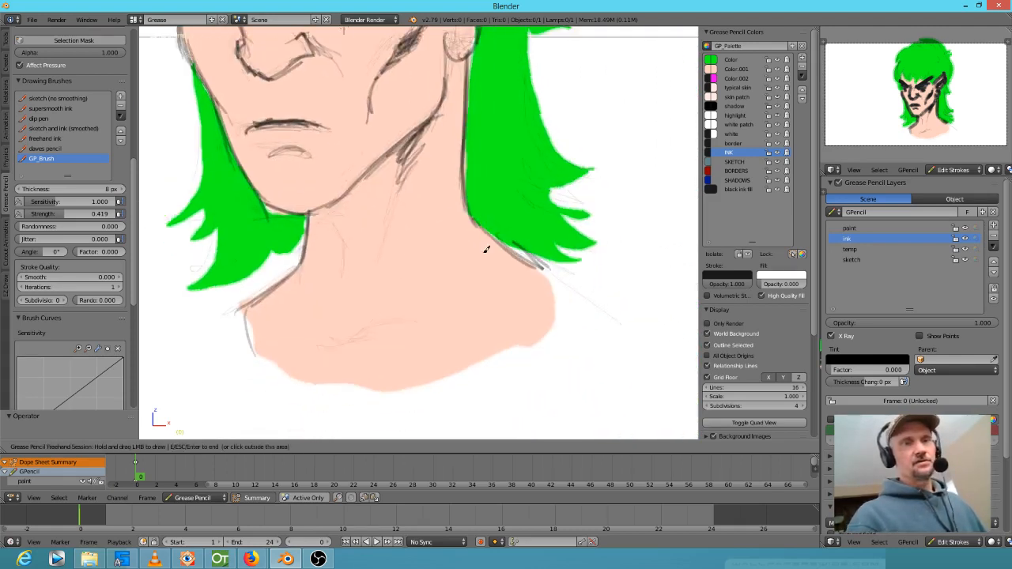
{"action": "scroll", "coordinate": [486, 250], "scroll_direction": "down", "scroll_amount": 2}
{"action": "middle_click_drag", "start_coordinate": [486, 250], "coordinate": [527, 337], "text": "shift"}
{"action": "mouse_move", "coordinate": [323, 183]}
{"action": "left_mouse_down"}
{"action": "mouse_move", "coordinate": [314, 75]}
{"action": "mouse_move", "coordinate": [333, 106]}
{"action": "mouse_move", "coordinate": [367, 123]}
{"action": "mouse_move", "coordinate": [384, 76]}
{"action": "mouse_move", "coordinate": [401, 123]}
{"action": "mouse_move", "coordinate": [427, 96]}
{"action": "mouse_move", "coordinate": [456, 92]}
{"action": "mouse_move", "coordinate": [425, 113]}
{"action": "mouse_move", "coordinate": [449, 106]}
{"action": "left_mouse_up"}
{"action": "left_click_drag", "start_coordinate": [433, 88], "coordinate": [415, 113]}
{"action": "left_click_drag", "start_coordinate": [414, 113], "coordinate": [400, 119]}
Ink the outlines of the hanging hair on both sides of the head, down to the pointed tips.
{"action": "mouse_move", "coordinate": [289, 67]}
{"action": "left_mouse_down"}
{"action": "mouse_move", "coordinate": [341, 278]}
{"action": "mouse_move", "coordinate": [330, 314]}
{"action": "mouse_move", "coordinate": [348, 332]}
{"action": "mouse_move", "coordinate": [412, 342]}
{"action": "left_mouse_up"}
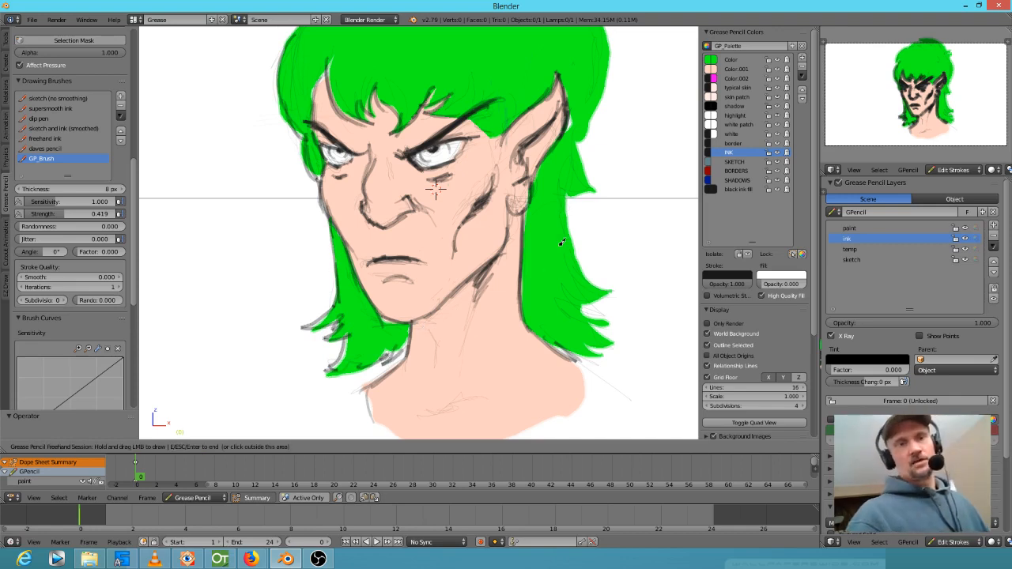
{"action": "mouse_move", "coordinate": [584, 136]}
{"action": "left_mouse_down"}
{"action": "mouse_move", "coordinate": [606, 192]}
{"action": "mouse_move", "coordinate": [615, 191]}
{"action": "left_mouse_up"}
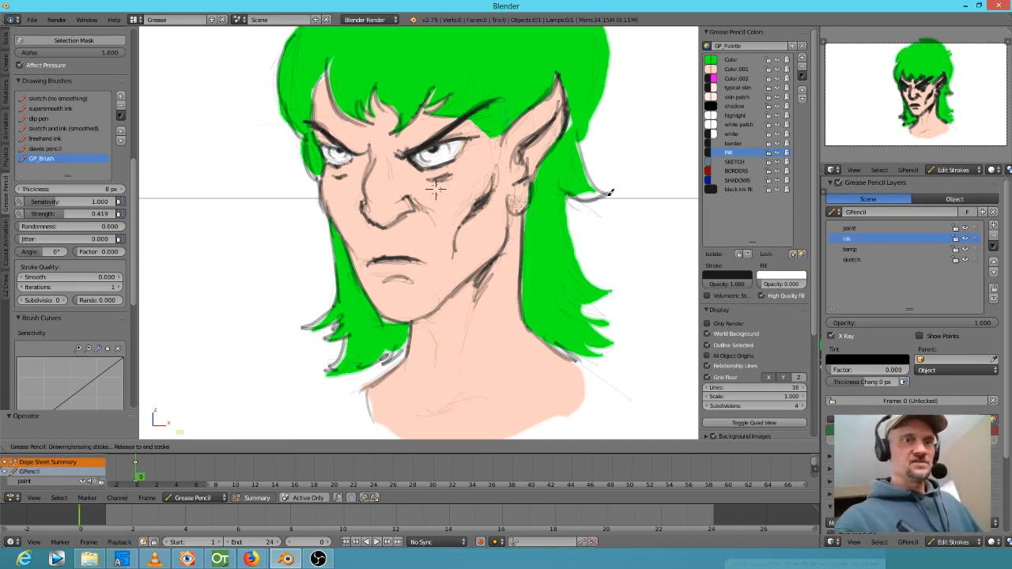
{"action": "mouse_move", "coordinate": [573, 223]}
{"action": "left_mouse_down"}
{"action": "mouse_move", "coordinate": [601, 344]}
{"action": "mouse_move", "coordinate": [587, 348]}
{"action": "left_mouse_up"}
Ink the hair outline behind the near ear, up the back of the head and over the crown.
{"action": "middle_click_drag", "start_coordinate": [617, 120], "coordinate": [543, 281], "text": "shift"}
{"action": "mouse_move", "coordinate": [516, 318]}
{"action": "left_mouse_down"}
{"action": "mouse_move", "coordinate": [525, 155]}
{"action": "mouse_move", "coordinate": [539, 244]}
{"action": "left_mouse_up"}
{"action": "mouse_move", "coordinate": [512, 160]}
{"action": "left_mouse_down"}
{"action": "mouse_move", "coordinate": [535, 129]}
{"action": "mouse_move", "coordinate": [495, 146]}
{"action": "left_mouse_up"}
{"action": "mouse_move", "coordinate": [525, 118]}
{"action": "left_mouse_down"}
{"action": "mouse_move", "coordinate": [486, 130]}
{"action": "mouse_move", "coordinate": [460, 64]}
{"action": "mouse_move", "coordinate": [342, 44]}
{"action": "mouse_move", "coordinate": [333, 49]}
{"action": "mouse_move", "coordinate": [351, 68]}
{"action": "mouse_move", "coordinate": [270, 93]}
{"action": "mouse_move", "coordinate": [206, 170]}
{"action": "left_mouse_up"}
Ink the tufts on the far side of the hair and add curved strand lines inside the crown.
{"action": "mouse_move", "coordinate": [234, 121]}
{"action": "left_mouse_down"}
{"action": "mouse_move", "coordinate": [210, 163]}
{"action": "mouse_move", "coordinate": [213, 189]}
{"action": "left_mouse_up"}
{"action": "left_click_drag", "start_coordinate": [217, 153], "coordinate": [215, 197]}
{"action": "mouse_move", "coordinate": [239, 159]}
{"action": "left_mouse_down"}
{"action": "mouse_move", "coordinate": [216, 193]}
{"action": "mouse_move", "coordinate": [210, 230]}
{"action": "left_mouse_up"}
{"action": "left_click_drag", "start_coordinate": [307, 117], "coordinate": [251, 162]}
{"action": "mouse_move", "coordinate": [248, 205]}
{"action": "left_mouse_down"}
{"action": "mouse_move", "coordinate": [274, 125]}
{"action": "mouse_move", "coordinate": [249, 204]}
{"action": "mouse_move", "coordinate": [279, 166]}
{"action": "left_mouse_up"}
{"action": "left_click_drag", "start_coordinate": [249, 162], "coordinate": [302, 105]}
{"action": "left_click_drag", "start_coordinate": [356, 79], "coordinate": [379, 72]}
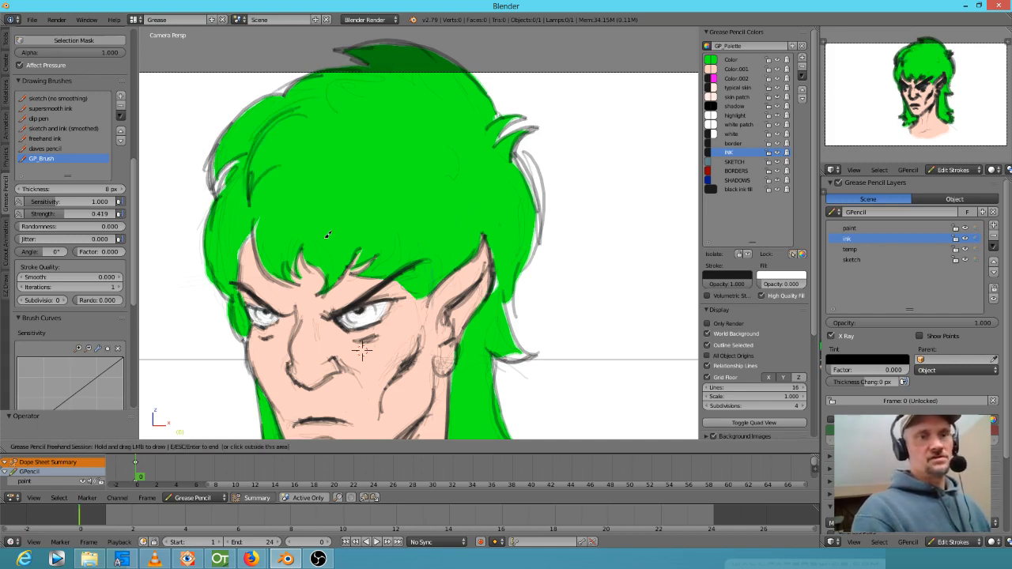
Ink the frown creases between the eyebrows and hide the sketch layer.
{"action": "mouse_move", "coordinate": [266, 316]}
{"action": "left_mouse_down"}
{"action": "mouse_move", "coordinate": [292, 328]}
{"action": "mouse_move", "coordinate": [313, 316]}
{"action": "left_mouse_up"}
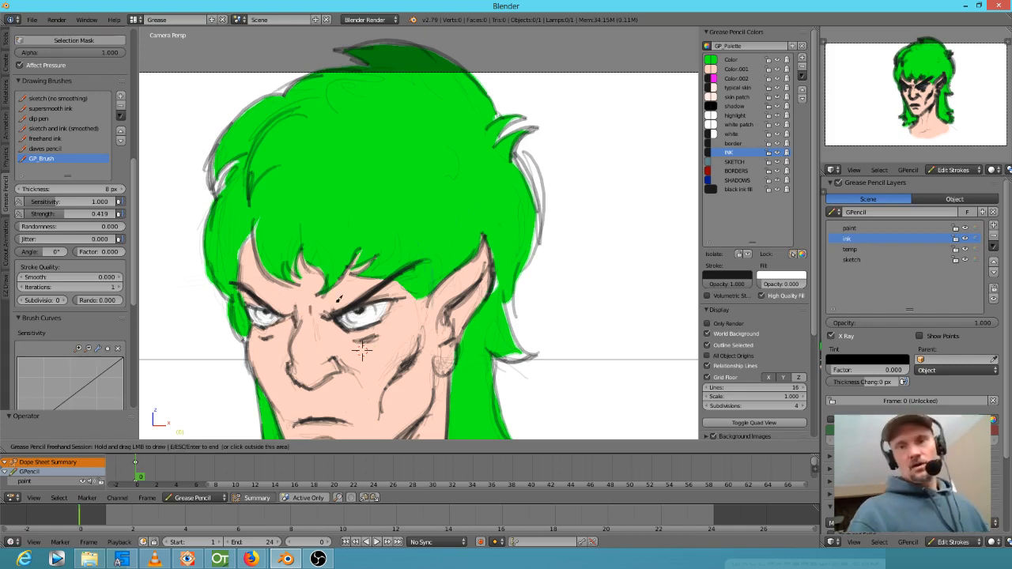
{"action": "left_click", "coordinate": [966, 261]}
{"action": "left_click", "coordinate": [965, 261]}
Fill a shadow on the neck beneath the jaw with the shadow palette colour.
{"action": "middle_click_drag", "start_coordinate": [485, 330], "coordinate": [582, 213], "text": "shift"}
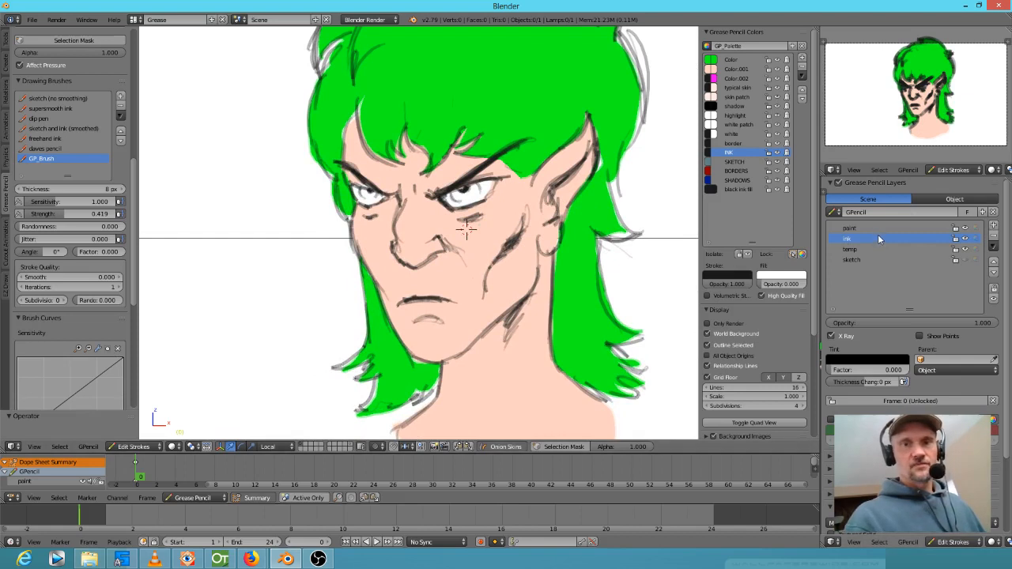
{"action": "mouse_move", "coordinate": [408, 358]}
{"action": "left_mouse_down"}
{"action": "mouse_move", "coordinate": [483, 336]}
{"action": "mouse_move", "coordinate": [522, 299]}
{"action": "mouse_move", "coordinate": [544, 252]}
{"action": "left_mouse_up"}
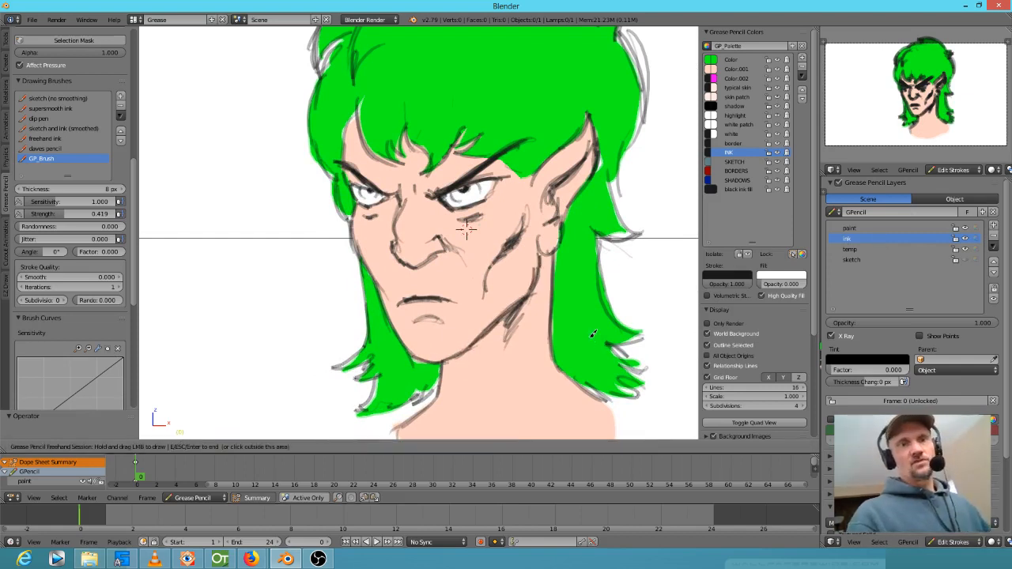
{"action": "left_click", "coordinate": [751, 107]}
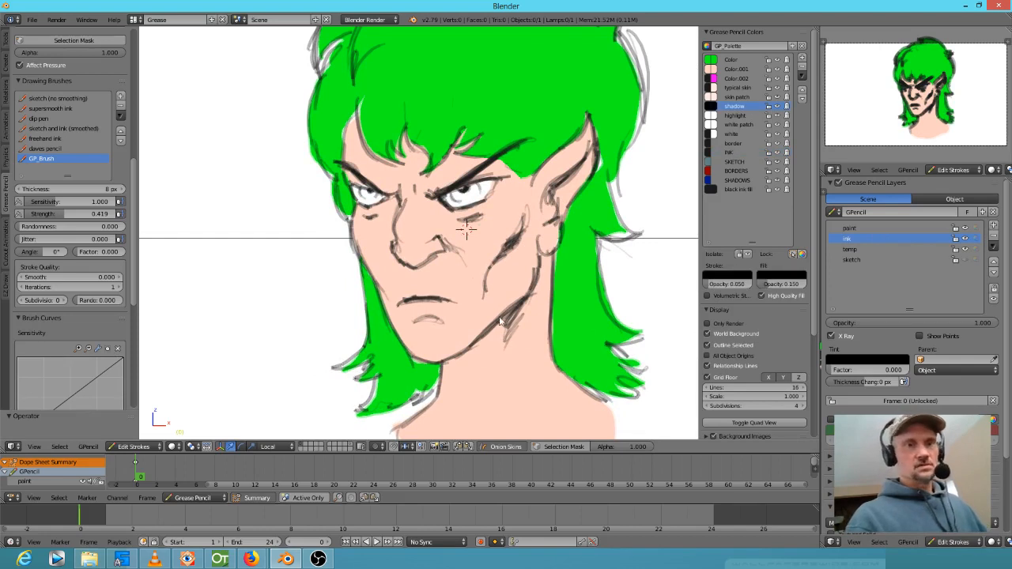
{"action": "left_click_drag", "start_coordinate": [541, 280], "coordinate": [502, 313]}
{"action": "left_click_drag", "start_coordinate": [443, 361], "coordinate": [440, 397]}
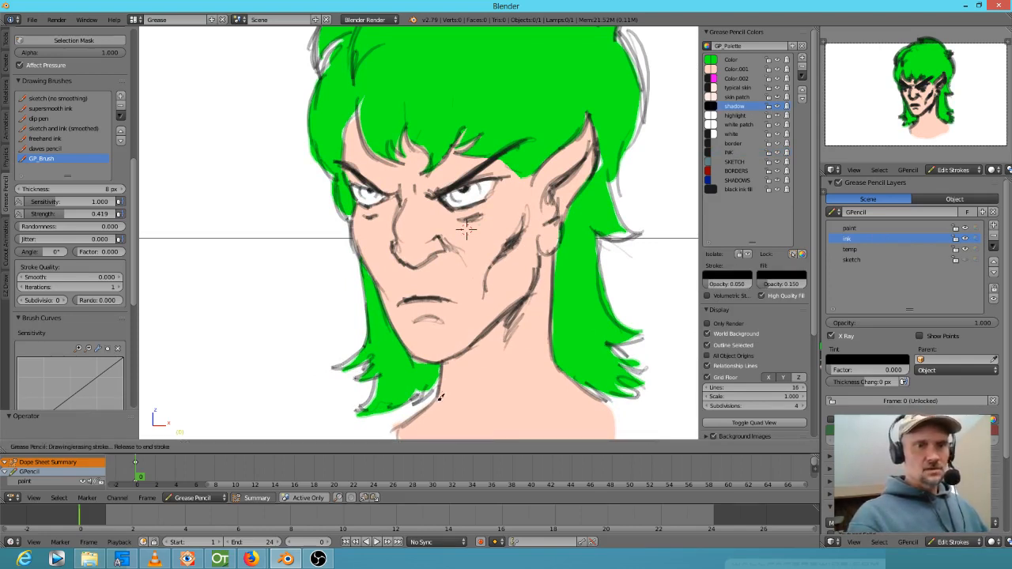
{"action": "left_click_drag", "start_coordinate": [536, 292], "coordinate": [543, 283]}
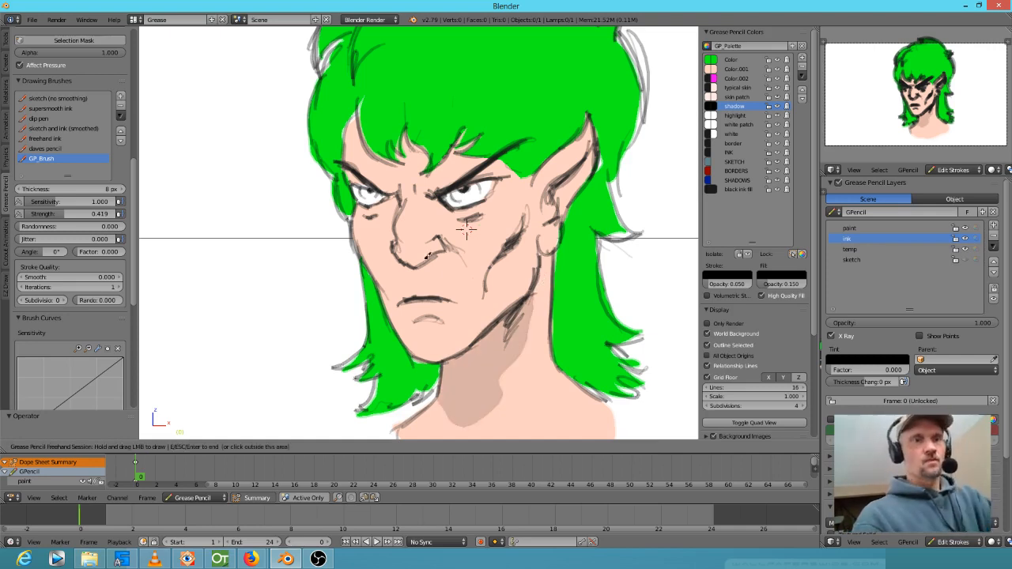
Shade the side and underside of the nose with the shadow colour, undoing and redrawing the nostril stroke.
{"action": "mouse_move", "coordinate": [425, 210]}
{"action": "left_mouse_down"}
{"action": "mouse_move", "coordinate": [420, 264]}
{"action": "mouse_move", "coordinate": [404, 255]}
{"action": "left_mouse_up"}
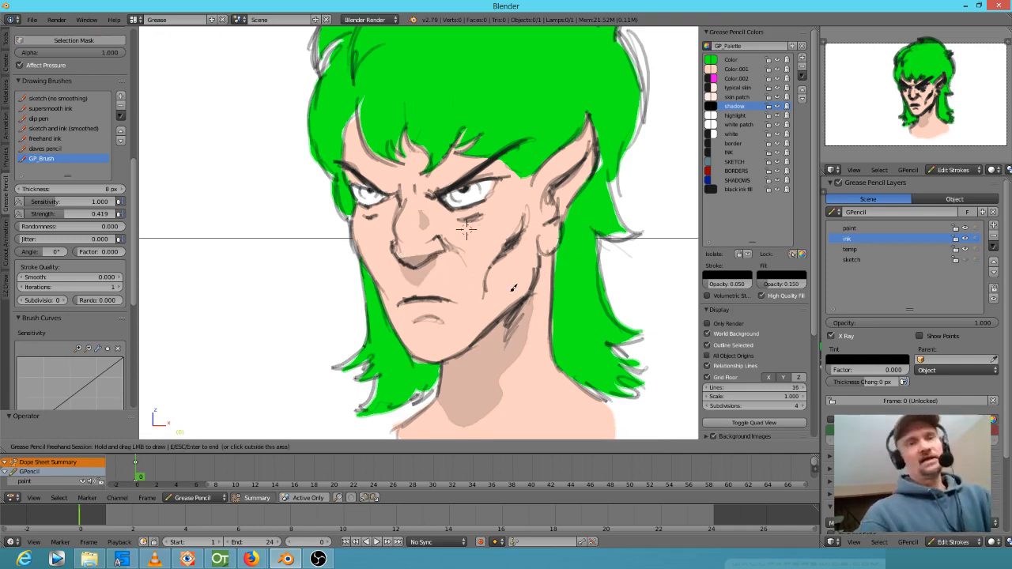
{"action": "key", "text": "ctrl+z"}
{"action": "mouse_move", "coordinate": [443, 239]}
{"action": "left_mouse_down"}
{"action": "mouse_move", "coordinate": [425, 284]}
{"action": "mouse_move", "coordinate": [446, 254]}
{"action": "left_mouse_up"}
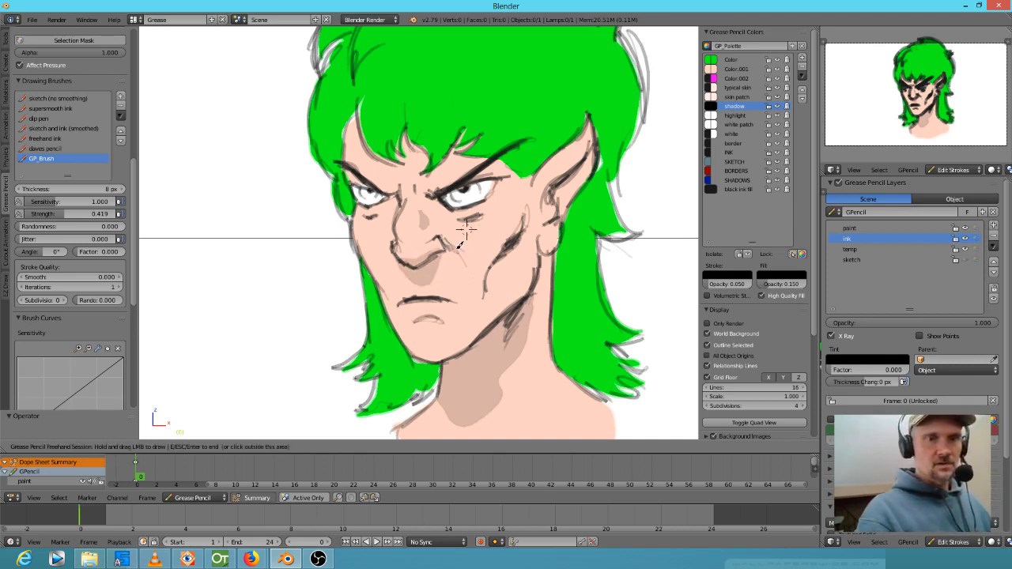
Add shadow patches below the lower lip, on the near cheek, along the forehead under the fringe and inside the near ear.
{"action": "mouse_move", "coordinate": [406, 300]}
{"action": "left_mouse_down"}
{"action": "mouse_move", "coordinate": [427, 316]}
{"action": "mouse_move", "coordinate": [413, 326]}
{"action": "left_mouse_up"}
{"action": "mouse_move", "coordinate": [519, 241]}
{"action": "left_mouse_down"}
{"action": "mouse_move", "coordinate": [491, 281]}
{"action": "mouse_move", "coordinate": [518, 244]}
{"action": "left_mouse_up"}
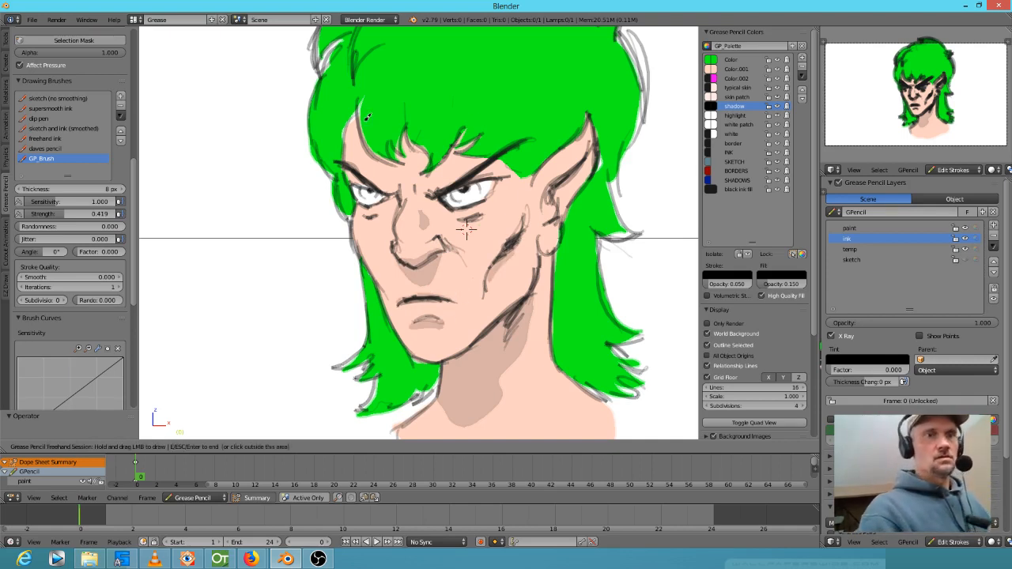
{"action": "mouse_move", "coordinate": [355, 196]}
{"action": "left_mouse_down"}
{"action": "mouse_move", "coordinate": [344, 169]}
{"action": "mouse_move", "coordinate": [361, 157]}
{"action": "mouse_move", "coordinate": [413, 163]}
{"action": "mouse_move", "coordinate": [402, 155]}
{"action": "mouse_move", "coordinate": [478, 136]}
{"action": "mouse_move", "coordinate": [465, 132]}
{"action": "mouse_move", "coordinate": [482, 161]}
{"action": "mouse_move", "coordinate": [478, 146]}
{"action": "mouse_move", "coordinate": [498, 158]}
{"action": "mouse_move", "coordinate": [530, 139]}
{"action": "left_mouse_up"}
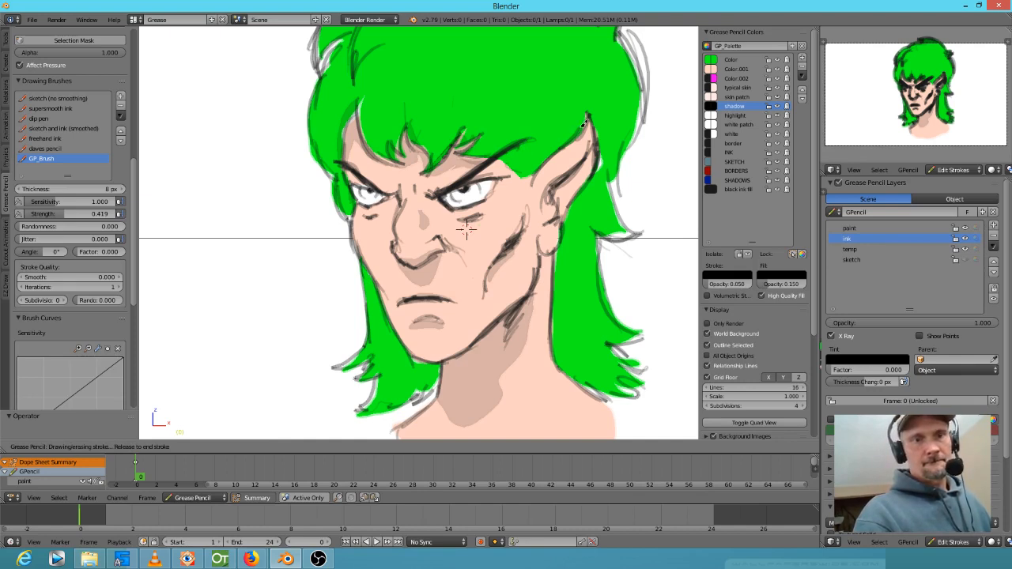
{"action": "left_click_drag", "start_coordinate": [530, 174], "coordinate": [580, 164]}
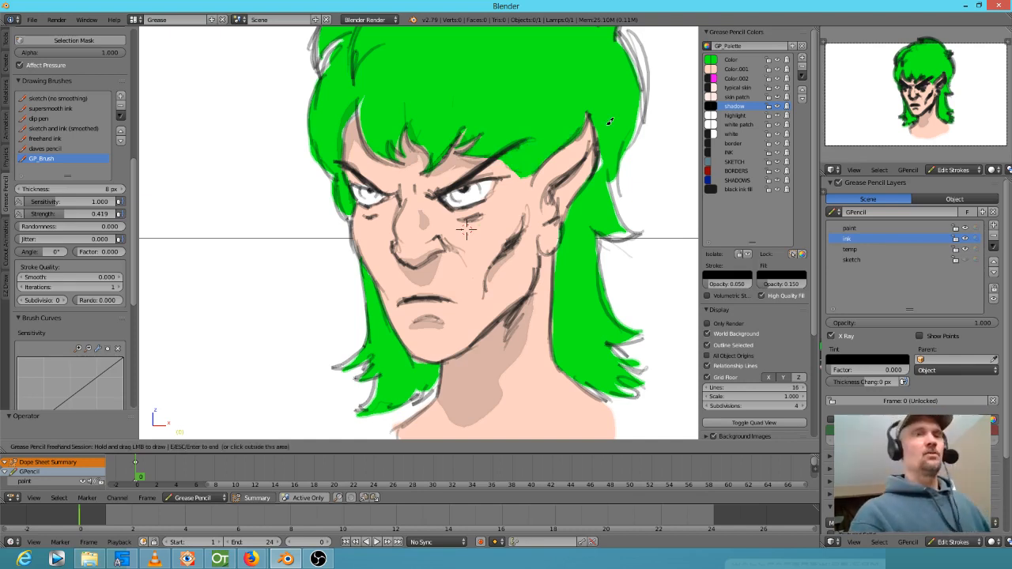
Shade the fringe near the ear and add several curved shadow streaks across the crown of the hair, undoing and redrawing the last streak.
{"action": "mouse_move", "coordinate": [503, 157]}
{"action": "left_mouse_down"}
{"action": "mouse_move", "coordinate": [497, 162]}
{"action": "mouse_move", "coordinate": [540, 152]}
{"action": "mouse_move", "coordinate": [554, 136]}
{"action": "mouse_move", "coordinate": [522, 167]}
{"action": "left_mouse_up"}
{"action": "middle_click_drag", "start_coordinate": [476, 105], "coordinate": [483, 188], "text": "shift"}
{"action": "mouse_move", "coordinate": [431, 106]}
{"action": "left_mouse_down"}
{"action": "mouse_move", "coordinate": [410, 180]}
{"action": "mouse_move", "coordinate": [432, 95]}
{"action": "mouse_move", "coordinate": [413, 173]}
{"action": "mouse_move", "coordinate": [383, 207]}
{"action": "mouse_move", "coordinate": [403, 238]}
{"action": "left_mouse_up"}
{"action": "mouse_move", "coordinate": [427, 176]}
{"action": "left_mouse_down"}
{"action": "mouse_move", "coordinate": [419, 205]}
{"action": "mouse_move", "coordinate": [432, 225]}
{"action": "left_mouse_up"}
{"action": "left_click_drag", "start_coordinate": [525, 127], "coordinate": [508, 181]}
{"action": "left_click_drag", "start_coordinate": [568, 146], "coordinate": [539, 199]}
{"action": "left_click_drag", "start_coordinate": [559, 73], "coordinate": [547, 158]}
{"action": "key", "text": "ctrl+z"}
{"action": "left_click_drag", "start_coordinate": [561, 90], "coordinate": [551, 140]}
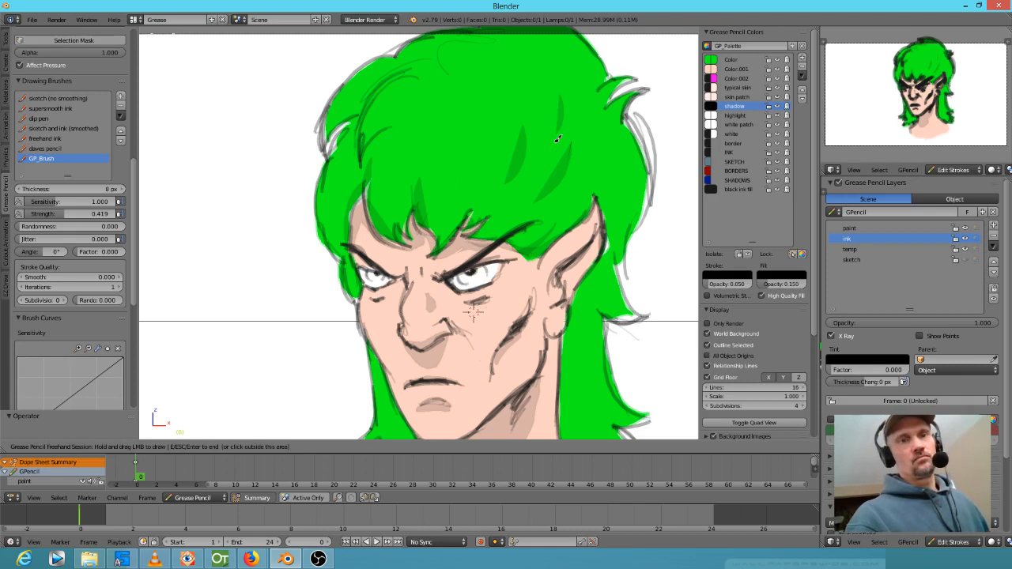
Fill a shadow along the inner edge of the far-side hair, behind the cheek and jaw.
{"action": "middle_click_drag", "start_coordinate": [587, 234], "coordinate": [634, 208], "text": "shift"}
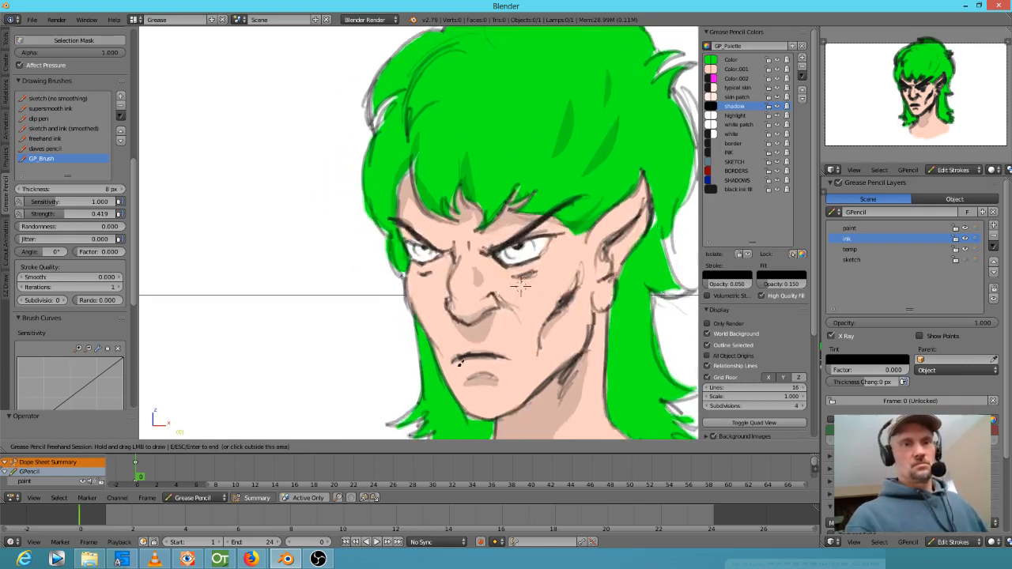
{"action": "left_click_drag", "start_coordinate": [422, 313], "coordinate": [432, 339]}
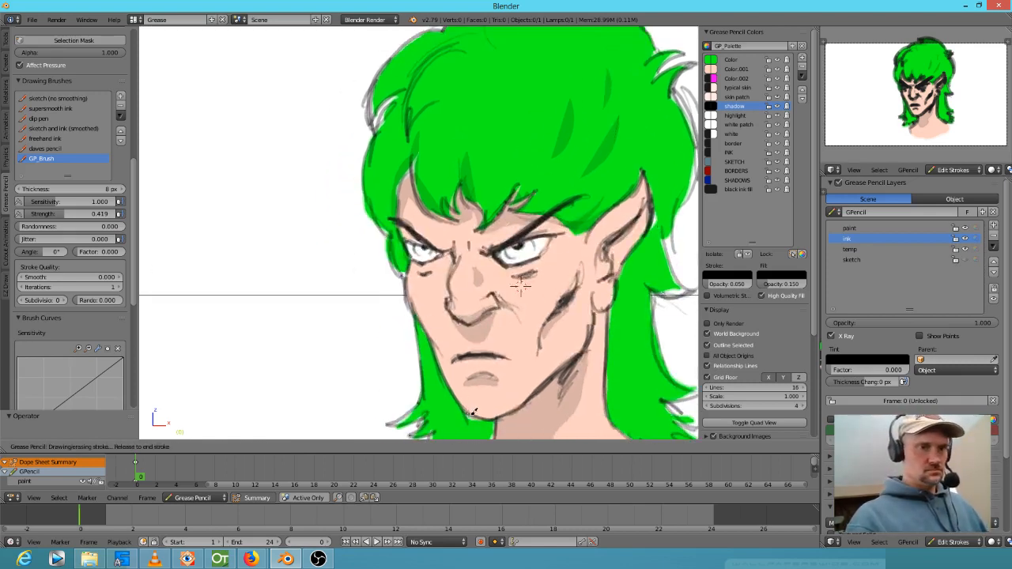
{"action": "left_click_drag", "start_coordinate": [494, 412], "coordinate": [495, 428]}
{"action": "left_click_drag", "start_coordinate": [423, 340], "coordinate": [419, 320]}
Shade the inner edge of the near-side hair below the ear and deepen the neck shadow beneath the jaw.
{"action": "middle_click_drag", "start_coordinate": [617, 309], "coordinate": [502, 188], "text": "shift"}
{"action": "mouse_move", "coordinate": [524, 124]}
{"action": "left_mouse_down"}
{"action": "mouse_move", "coordinate": [502, 177]}
{"action": "mouse_move", "coordinate": [522, 143]}
{"action": "left_mouse_up"}
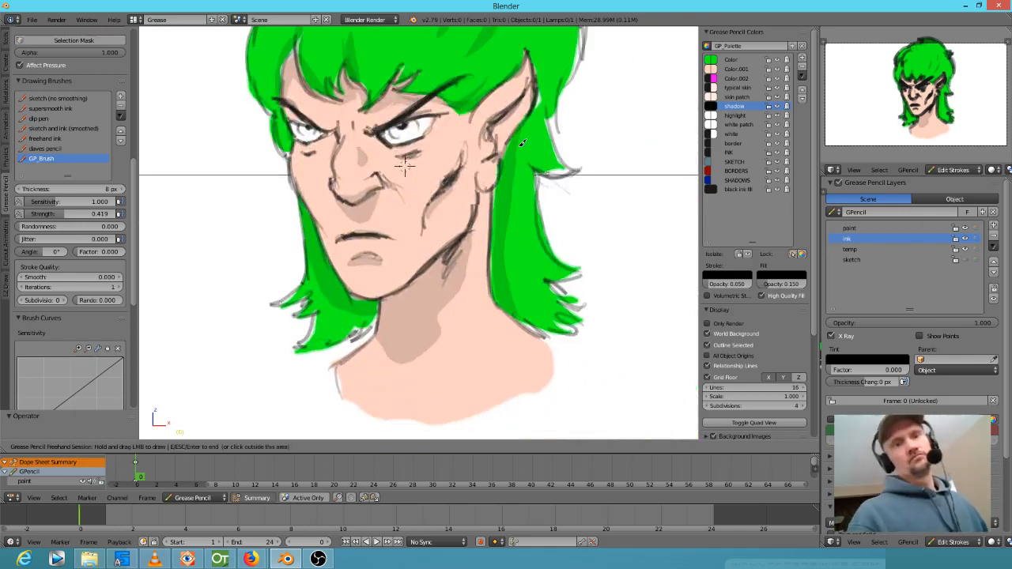
{"action": "left_click_drag", "start_coordinate": [500, 190], "coordinate": [493, 198]}
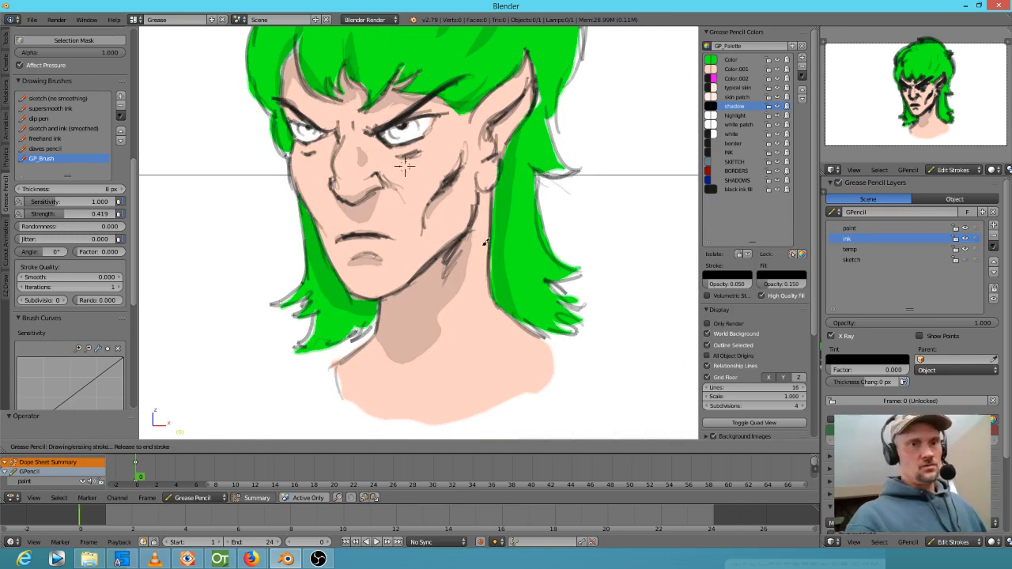
{"action": "mouse_move", "coordinate": [504, 192]}
{"action": "left_mouse_down"}
{"action": "mouse_move", "coordinate": [508, 176]}
{"action": "mouse_move", "coordinate": [481, 191]}
{"action": "mouse_move", "coordinate": [493, 195]}
{"action": "mouse_move", "coordinate": [451, 250]}
{"action": "left_mouse_up"}
{"action": "left_click_drag", "start_coordinate": [401, 288], "coordinate": [394, 309]}
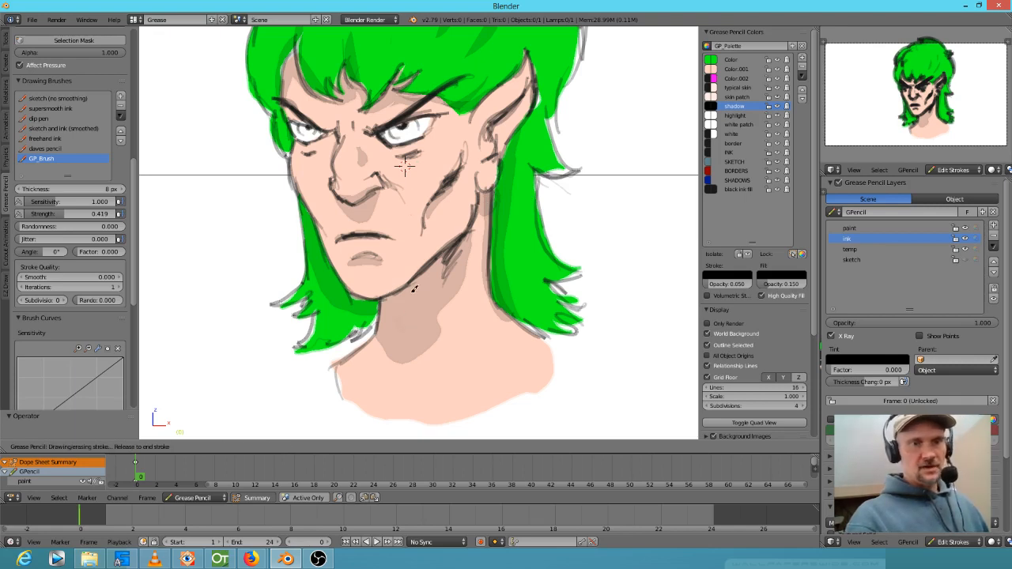
{"action": "left_click_drag", "start_coordinate": [471, 236], "coordinate": [475, 226]}
Layer small shadows in the cheek hollow, beside the nostril, below the lower lip and across the upper part of both eyes.
{"action": "middle_click_drag", "start_coordinate": [442, 180], "coordinate": [453, 222], "text": "shift"}
{"action": "left_click_drag", "start_coordinate": [451, 222], "coordinate": [435, 282]}
{"action": "mouse_move", "coordinate": [384, 208]}
{"action": "left_mouse_down"}
{"action": "mouse_move", "coordinate": [387, 231]}
{"action": "mouse_move", "coordinate": [369, 257]}
{"action": "mouse_move", "coordinate": [393, 231]}
{"action": "left_mouse_up"}
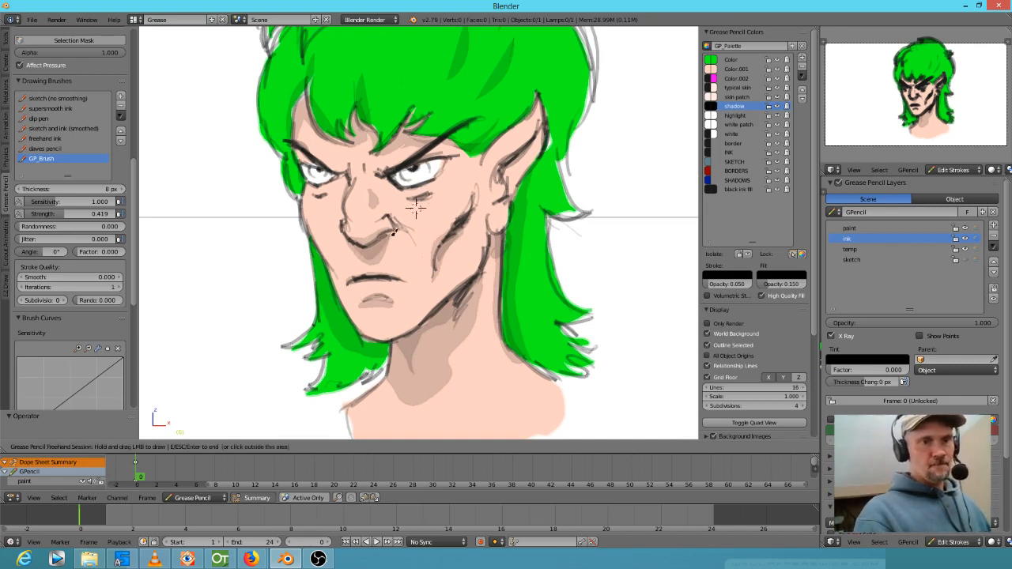
{"action": "left_click_drag", "start_coordinate": [361, 299], "coordinate": [391, 300]}
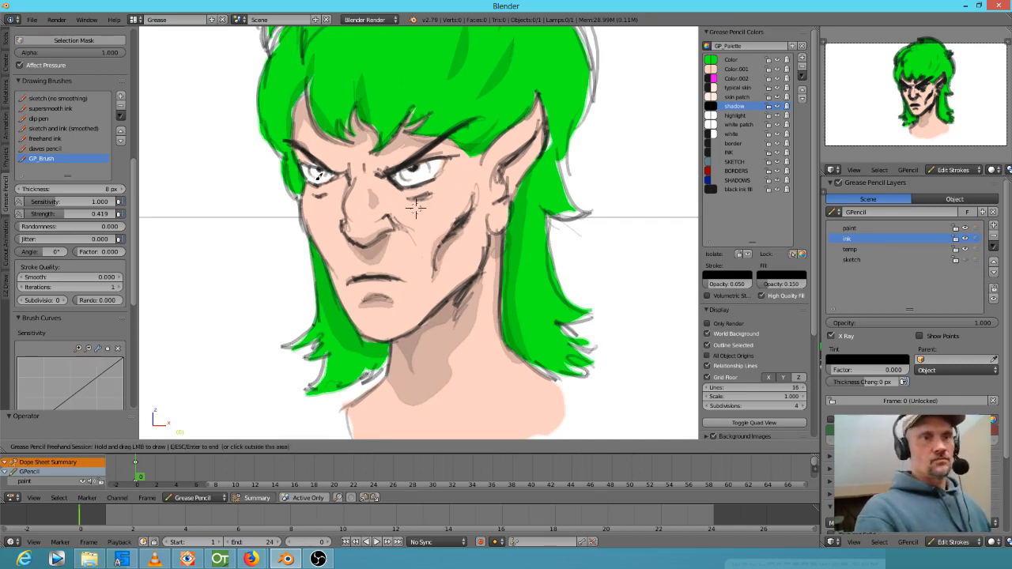
{"action": "mouse_move", "coordinate": [345, 171]}
{"action": "left_mouse_down"}
{"action": "mouse_move", "coordinate": [321, 161]}
{"action": "mouse_move", "coordinate": [337, 171]}
{"action": "mouse_move", "coordinate": [437, 158]}
{"action": "mouse_move", "coordinate": [401, 187]}
{"action": "left_mouse_up"}
{"action": "mouse_move", "coordinate": [333, 175]}
{"action": "left_mouse_down"}
{"action": "mouse_move", "coordinate": [307, 178]}
{"action": "mouse_move", "coordinate": [329, 187]}
{"action": "left_mouse_up"}
Change the stroke and fill of the hair's palette colour to a dark green.
{"action": "middle_click_drag", "start_coordinate": [564, 134], "coordinate": [567, 200], "text": "shift"}
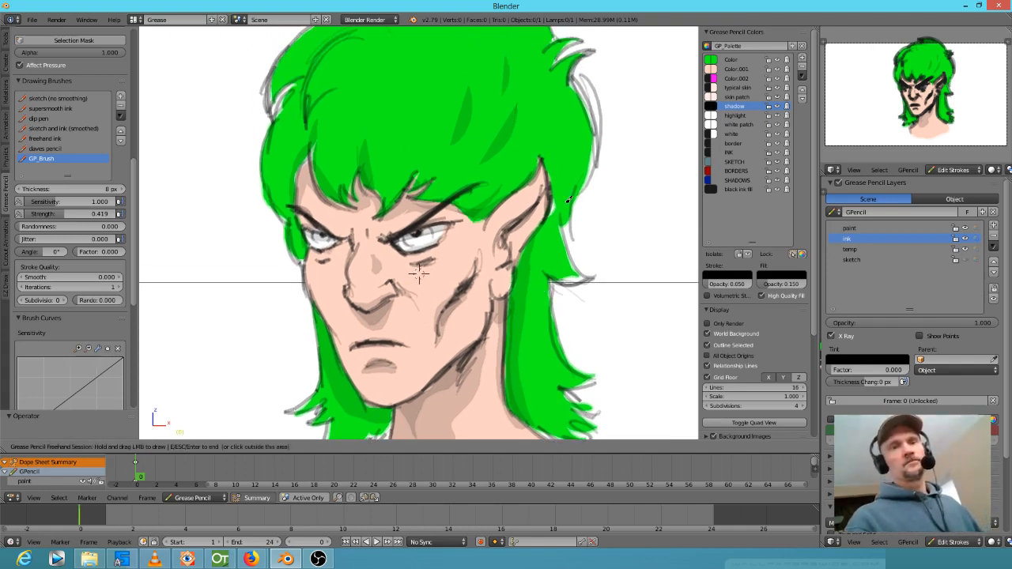
{"action": "left_click", "coordinate": [712, 59]}
{"action": "left_click", "coordinate": [713, 60]}
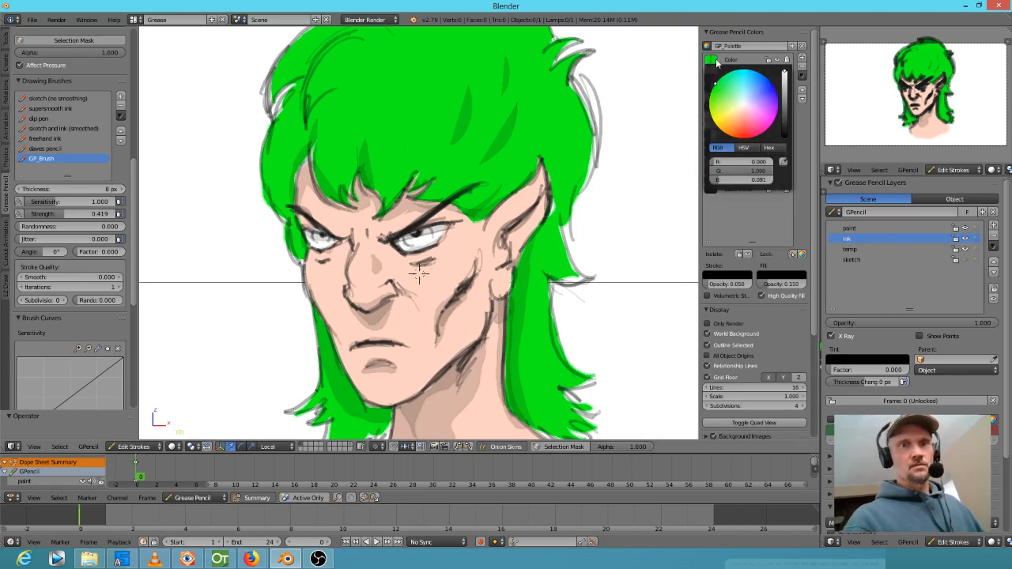
{"action": "left_click", "coordinate": [723, 94]}
{"action": "mouse_move", "coordinate": [784, 85]}
{"action": "left_mouse_down"}
{"action": "mouse_move", "coordinate": [785, 123]}
{"action": "mouse_move", "coordinate": [786, 103]}
{"action": "left_mouse_up"}
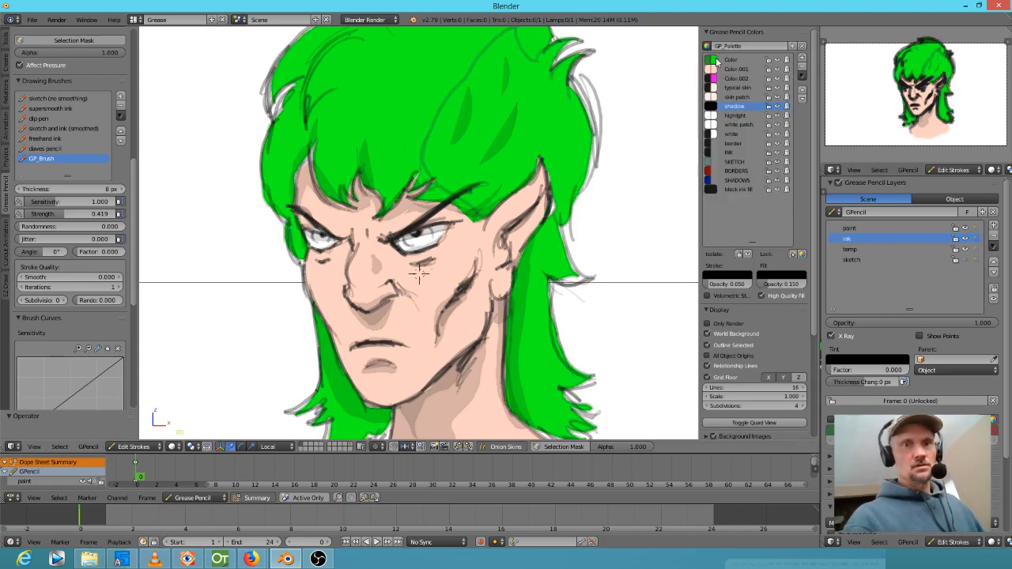
{"action": "left_click", "coordinate": [712, 59]}
{"action": "left_click", "coordinate": [736, 105]}
{"action": "left_click_drag", "start_coordinate": [735, 104], "coordinate": [726, 106]}
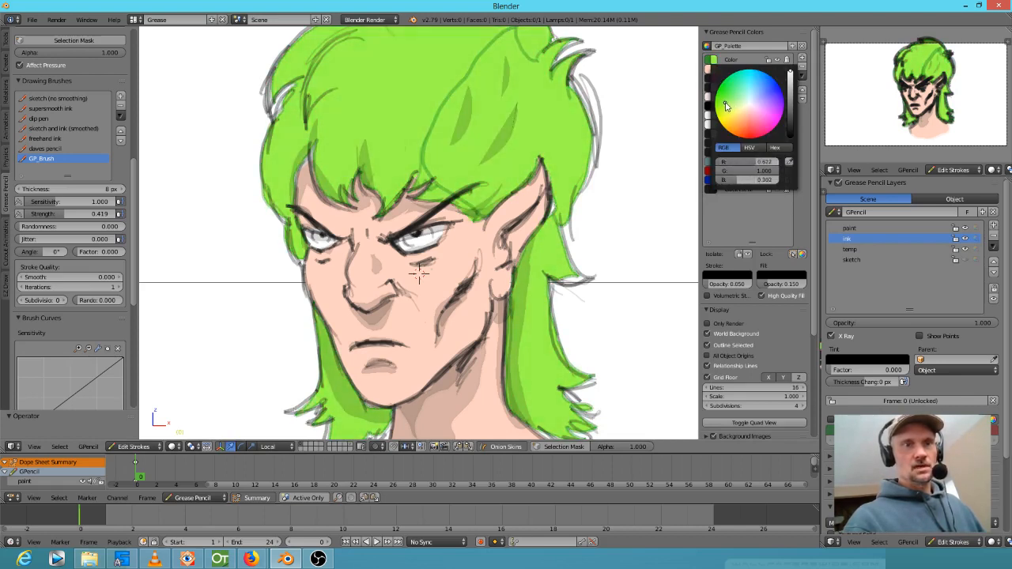
{"action": "mouse_move", "coordinate": [792, 85]}
{"action": "left_mouse_down"}
{"action": "mouse_move", "coordinate": [790, 123]}
{"action": "mouse_move", "coordinate": [789, 97]}
{"action": "left_mouse_up"}
{"action": "left_click", "coordinate": [734, 105]}
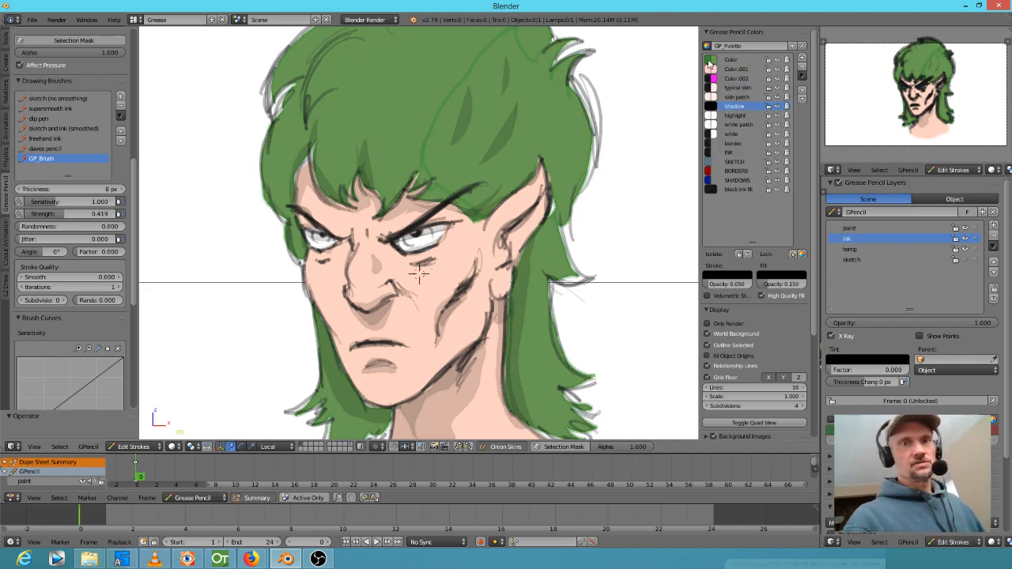
{"action": "key", "text": "ctrl+z"}
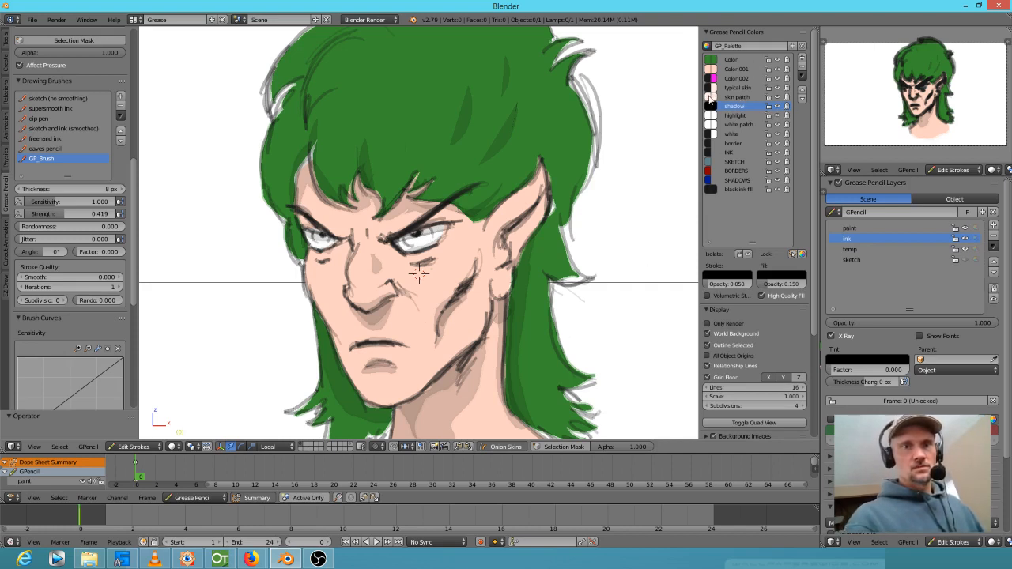
Darken the stroke of the skin patch colour and give Color.001 a slightly darker skin tone.
{"action": "left_click", "coordinate": [711, 105]}
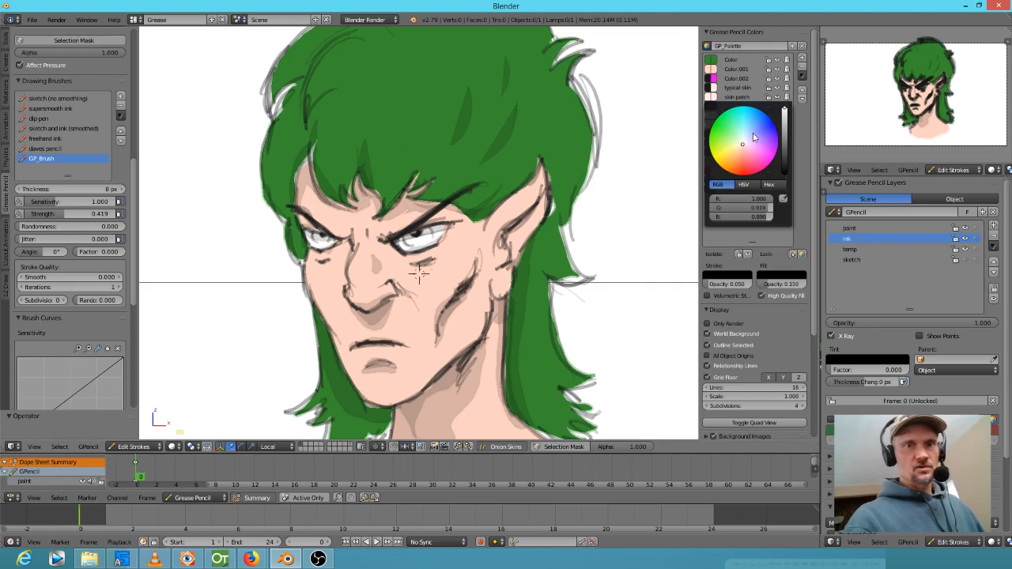
{"action": "mouse_move", "coordinate": [785, 121]}
{"action": "left_mouse_down"}
{"action": "mouse_move", "coordinate": [785, 162]}
{"action": "mouse_move", "coordinate": [786, 133]}
{"action": "left_mouse_up"}
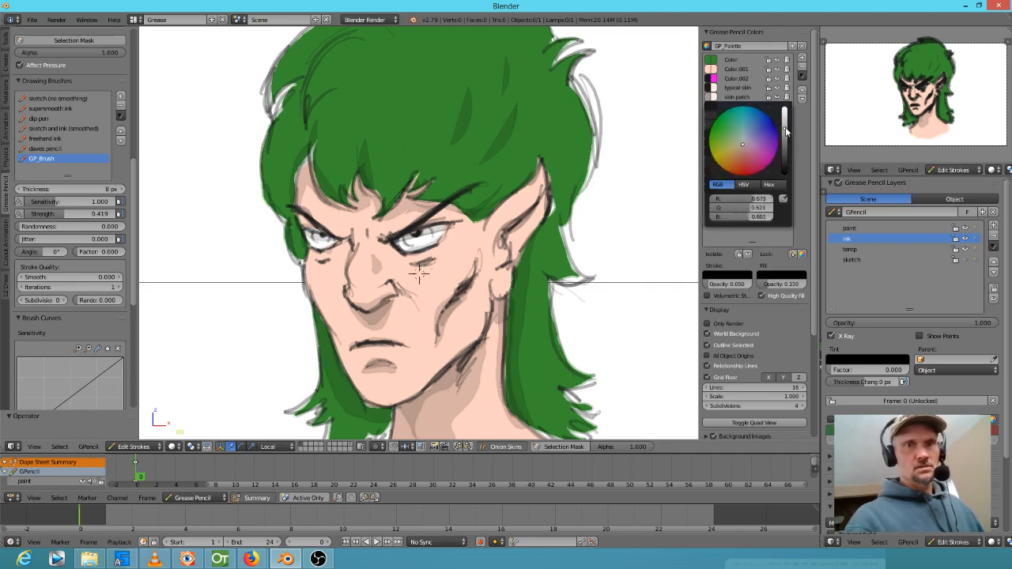
{"action": "left_click", "coordinate": [711, 69]}
{"action": "mouse_move", "coordinate": [785, 97]}
{"action": "left_mouse_down"}
{"action": "mouse_move", "coordinate": [785, 154]}
{"action": "mouse_move", "coordinate": [785, 80]}
{"action": "mouse_move", "coordinate": [784, 94]}
{"action": "left_mouse_up"}
{"action": "left_click", "coordinate": [711, 71]}
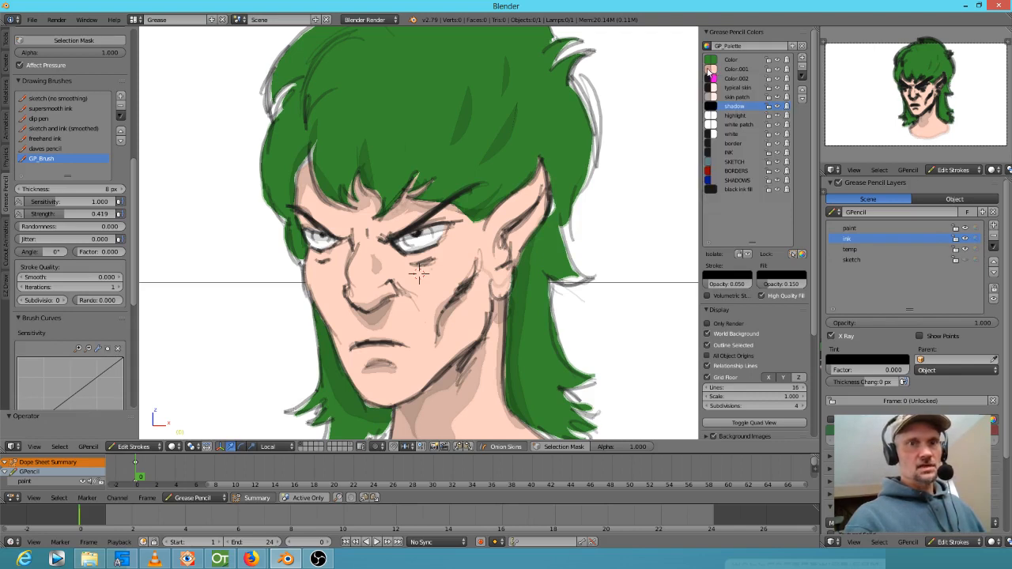
{"action": "left_click", "coordinate": [711, 69]}
{"action": "left_click_drag", "start_coordinate": [792, 103], "coordinate": [791, 86]}
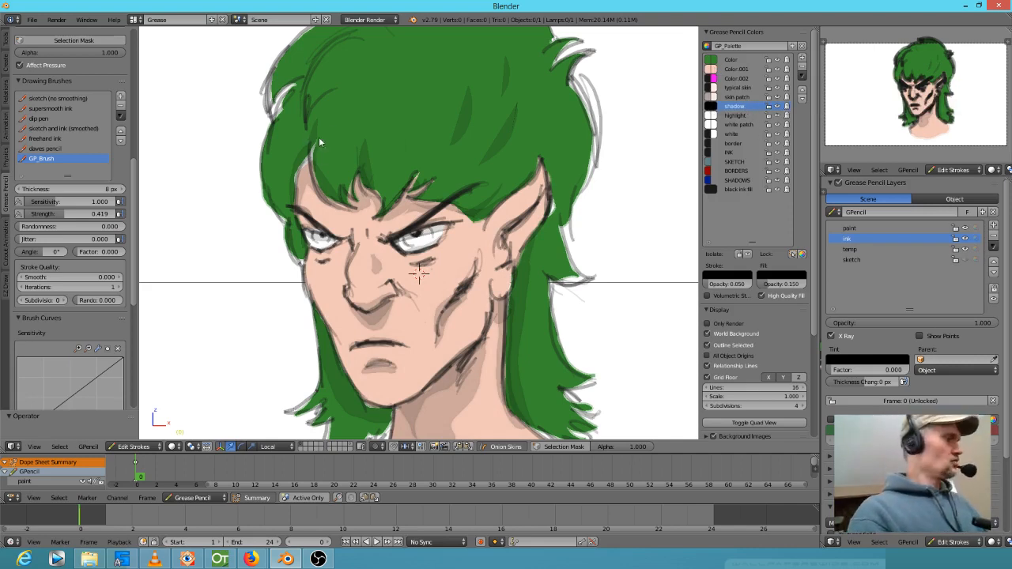
Add shadows on the far temple and hair, down the far side of the face, around the eyes, under the nose and inside the ear.
{"action": "left_click_drag", "start_coordinate": [315, 143], "coordinate": [325, 181]}
{"action": "mouse_move", "coordinate": [313, 132]}
{"action": "left_mouse_down"}
{"action": "mouse_move", "coordinate": [322, 190]}
{"action": "mouse_move", "coordinate": [314, 174]}
{"action": "mouse_move", "coordinate": [265, 181]}
{"action": "mouse_move", "coordinate": [282, 210]}
{"action": "left_mouse_up"}
{"action": "mouse_move", "coordinate": [274, 151]}
{"action": "left_mouse_down"}
{"action": "mouse_move", "coordinate": [264, 178]}
{"action": "mouse_move", "coordinate": [298, 259]}
{"action": "left_mouse_up"}
{"action": "mouse_move", "coordinate": [310, 141]}
{"action": "left_mouse_down"}
{"action": "mouse_move", "coordinate": [324, 186]}
{"action": "mouse_move", "coordinate": [292, 204]}
{"action": "mouse_move", "coordinate": [320, 290]}
{"action": "mouse_move", "coordinate": [315, 249]}
{"action": "mouse_move", "coordinate": [330, 327]}
{"action": "mouse_move", "coordinate": [377, 397]}
{"action": "left_mouse_up"}
{"action": "left_click_drag", "start_coordinate": [325, 253], "coordinate": [320, 243]}
{"action": "mouse_move", "coordinate": [401, 247]}
{"action": "left_mouse_down"}
{"action": "mouse_move", "coordinate": [442, 251]}
{"action": "mouse_move", "coordinate": [398, 248]}
{"action": "mouse_move", "coordinate": [412, 266]}
{"action": "mouse_move", "coordinate": [425, 258]}
{"action": "left_mouse_up"}
{"action": "mouse_move", "coordinate": [358, 309]}
{"action": "left_mouse_down"}
{"action": "mouse_move", "coordinate": [371, 321]}
{"action": "mouse_move", "coordinate": [397, 298]}
{"action": "left_mouse_up"}
{"action": "mouse_move", "coordinate": [500, 244]}
{"action": "left_mouse_down"}
{"action": "mouse_move", "coordinate": [525, 218]}
{"action": "mouse_move", "coordinate": [510, 247]}
{"action": "mouse_move", "coordinate": [541, 190]}
{"action": "left_mouse_up"}
{"action": "mouse_move", "coordinate": [496, 269]}
{"action": "left_mouse_down"}
{"action": "mouse_move", "coordinate": [544, 190]}
{"action": "mouse_move", "coordinate": [543, 166]}
{"action": "left_mouse_up"}
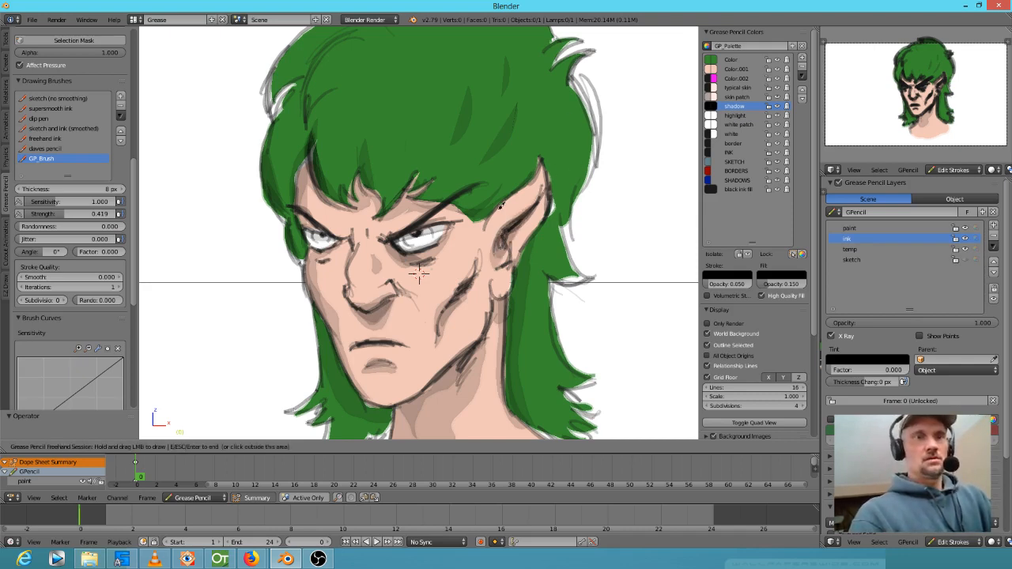
Try a broad shadow over the near ear and the side of the cheek, and undo it.
{"action": "mouse_move", "coordinate": [483, 218]}
{"action": "left_mouse_down"}
{"action": "mouse_move", "coordinate": [539, 166]}
{"action": "mouse_move", "coordinate": [552, 180]}
{"action": "left_mouse_up"}
{"action": "mouse_move", "coordinate": [523, 269]}
{"action": "left_mouse_down"}
{"action": "mouse_move", "coordinate": [514, 407]}
{"action": "mouse_move", "coordinate": [432, 380]}
{"action": "mouse_move", "coordinate": [443, 343]}
{"action": "left_mouse_up"}
{"action": "mouse_move", "coordinate": [463, 264]}
{"action": "left_mouse_down"}
{"action": "mouse_move", "coordinate": [529, 162]}
{"action": "mouse_move", "coordinate": [570, 179]}
{"action": "left_mouse_up"}
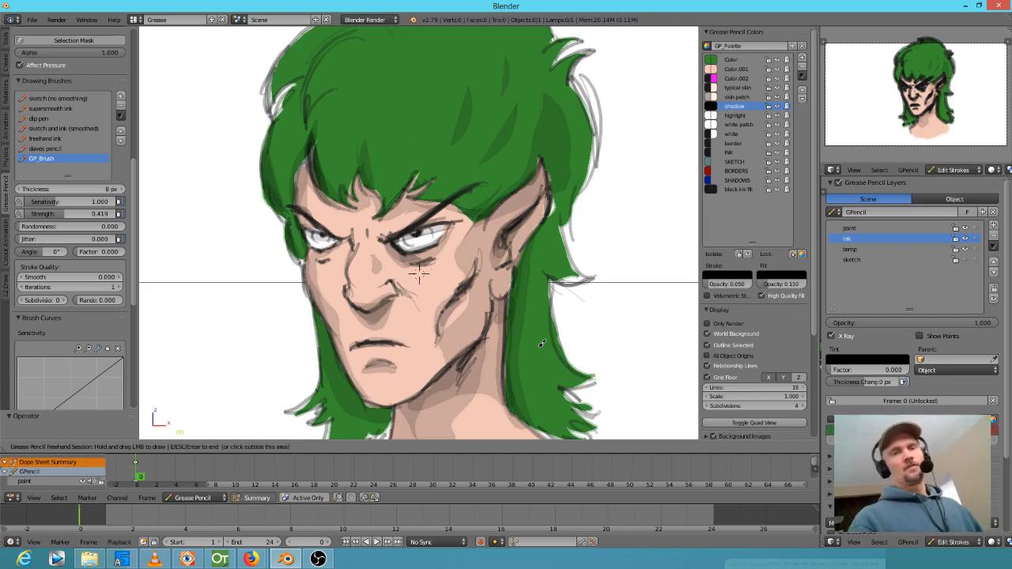
{"action": "key", "text": "ctrl+z"}
Fill a large shadow over the back part of the hair on the ear side of the head.
{"action": "middle_click_drag", "start_coordinate": [577, 289], "coordinate": [557, 266], "text": "shift"}
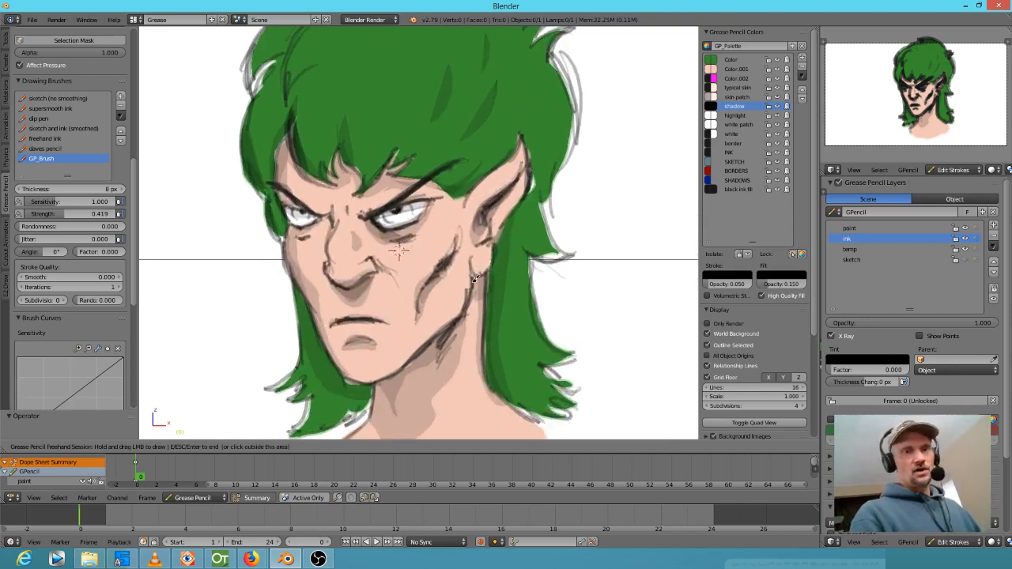
{"action": "scroll", "coordinate": [477, 266], "scroll_direction": "down", "scroll_amount": 2}
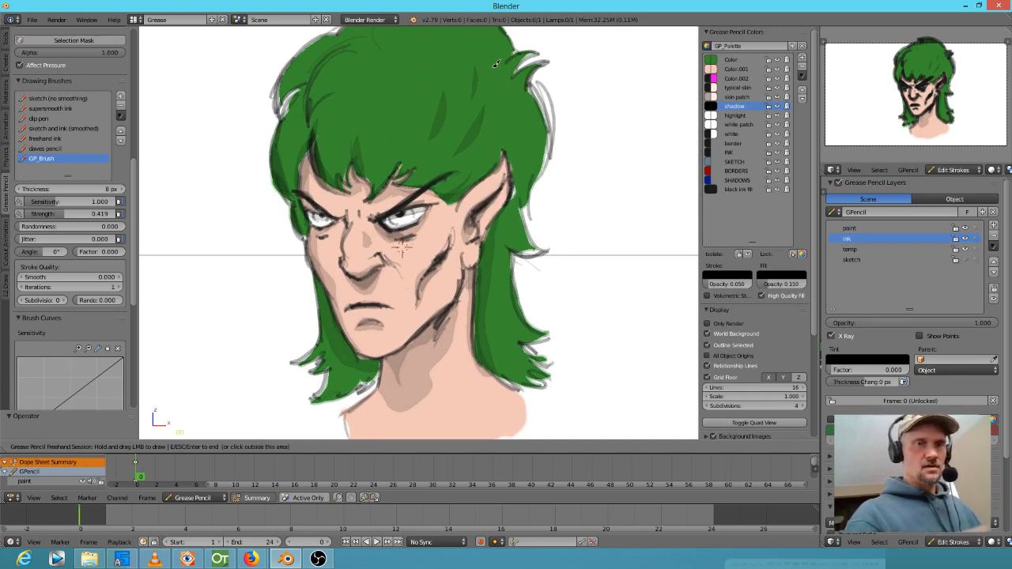
{"action": "left_click_drag", "start_coordinate": [518, 86], "coordinate": [515, 91]}
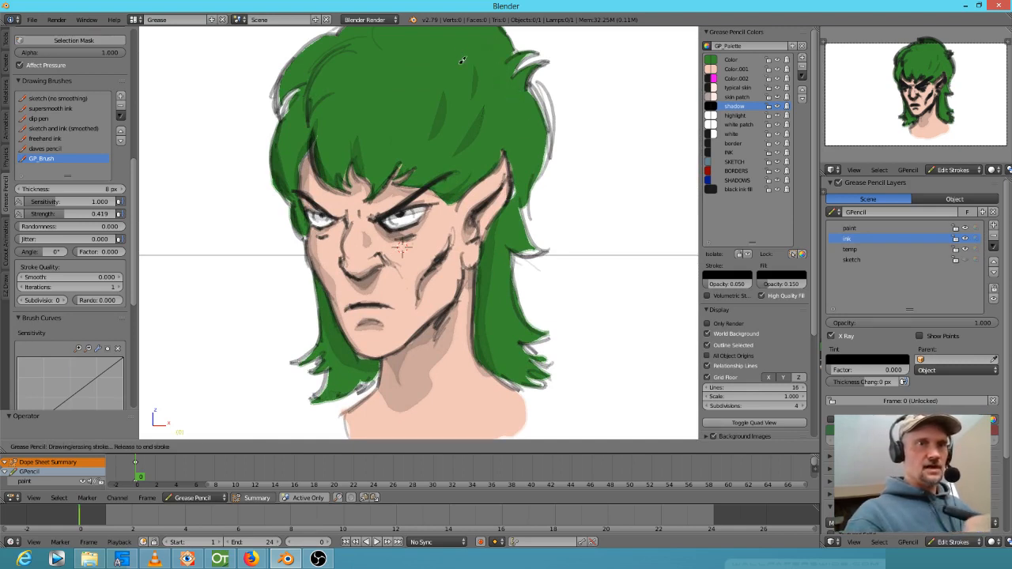
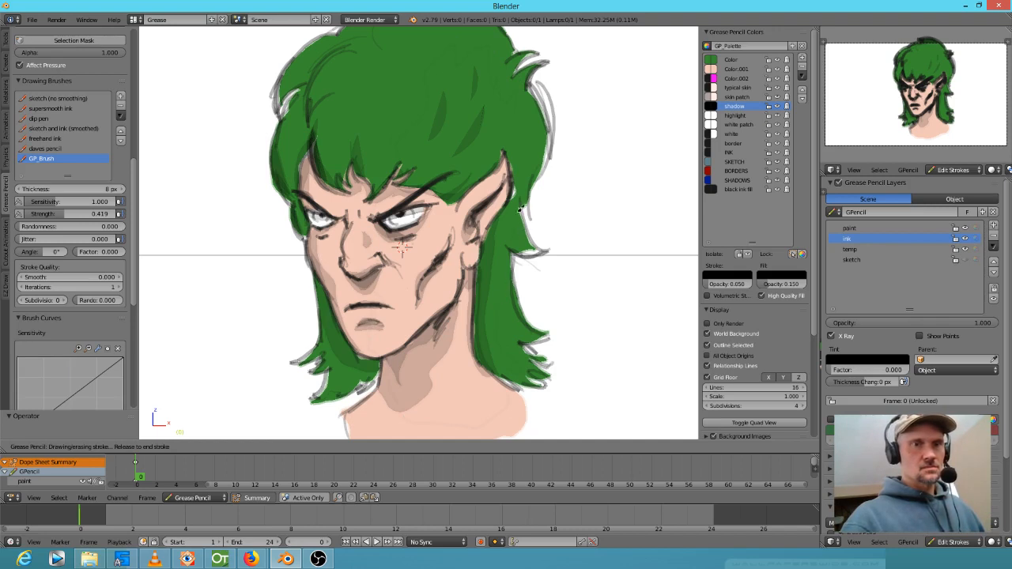
Paint translucent shadow strokes over the green hair around the crown, behind the ear and along both sides of the neck.
{"action": "left_click_drag", "start_coordinate": [533, 103], "coordinate": [533, 85]}
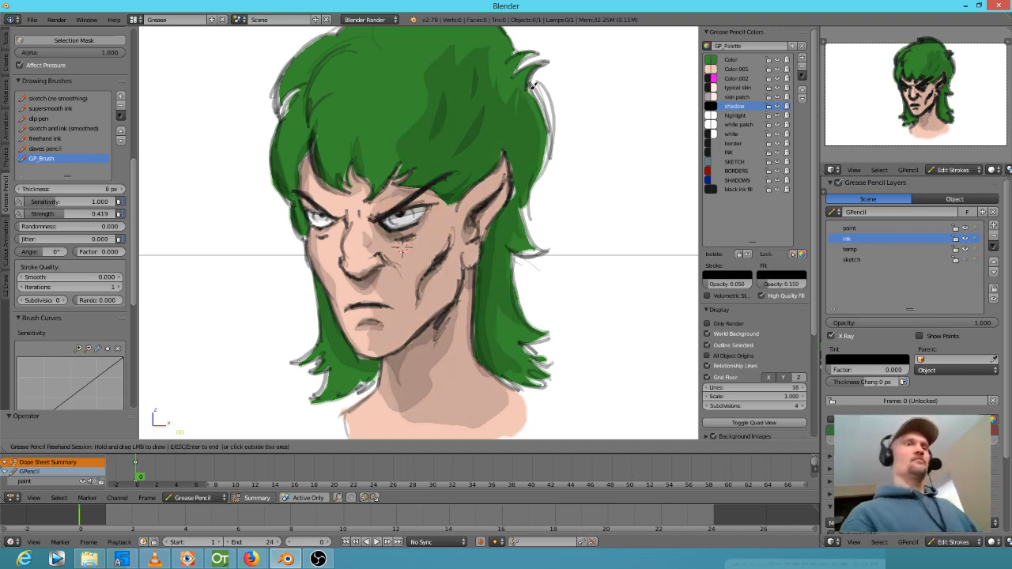
{"action": "mouse_move", "coordinate": [493, 138]}
{"action": "left_mouse_down"}
{"action": "mouse_move", "coordinate": [514, 149]}
{"action": "mouse_move", "coordinate": [498, 140]}
{"action": "mouse_move", "coordinate": [484, 174]}
{"action": "left_mouse_up"}
{"action": "key", "text": "ctrl+z"}
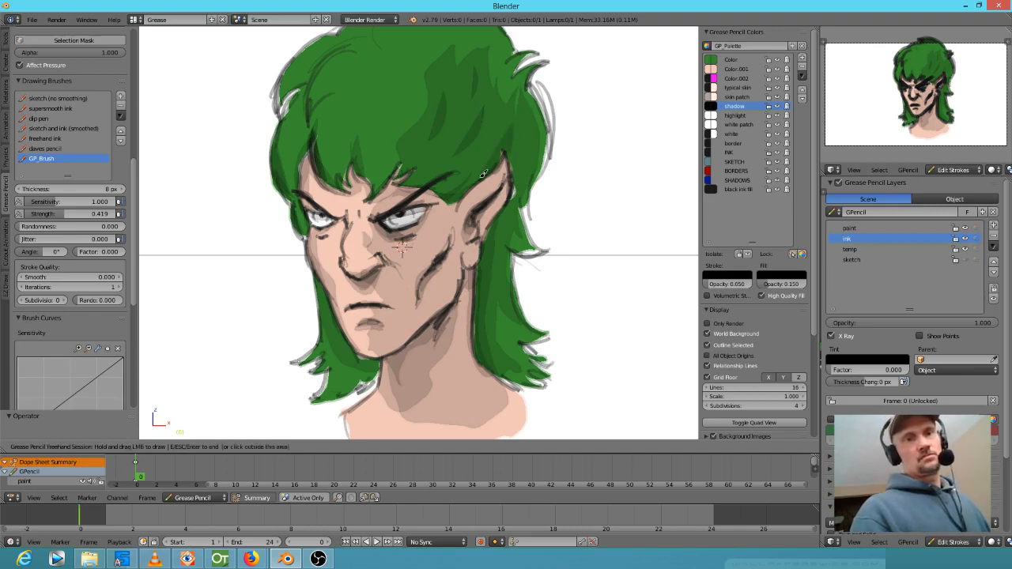
{"action": "mouse_move", "coordinate": [539, 105]}
{"action": "left_mouse_down"}
{"action": "mouse_move", "coordinate": [523, 187]}
{"action": "mouse_move", "coordinate": [544, 139]}
{"action": "mouse_move", "coordinate": [519, 204]}
{"action": "left_mouse_up"}
{"action": "left_click_drag", "start_coordinate": [544, 169], "coordinate": [522, 218]}
{"action": "left_click_drag", "start_coordinate": [540, 166], "coordinate": [520, 218]}
{"action": "mouse_move", "coordinate": [533, 186]}
{"action": "left_mouse_down"}
{"action": "mouse_move", "coordinate": [520, 217]}
{"action": "mouse_move", "coordinate": [530, 241]}
{"action": "mouse_move", "coordinate": [490, 262]}
{"action": "mouse_move", "coordinate": [503, 217]}
{"action": "left_mouse_up"}
{"action": "mouse_move", "coordinate": [479, 273]}
{"action": "left_mouse_down"}
{"action": "mouse_move", "coordinate": [481, 335]}
{"action": "mouse_move", "coordinate": [516, 350]}
{"action": "left_mouse_up"}
{"action": "mouse_move", "coordinate": [487, 255]}
{"action": "left_mouse_down"}
{"action": "mouse_move", "coordinate": [500, 377]}
{"action": "mouse_move", "coordinate": [521, 383]}
{"action": "left_mouse_up"}
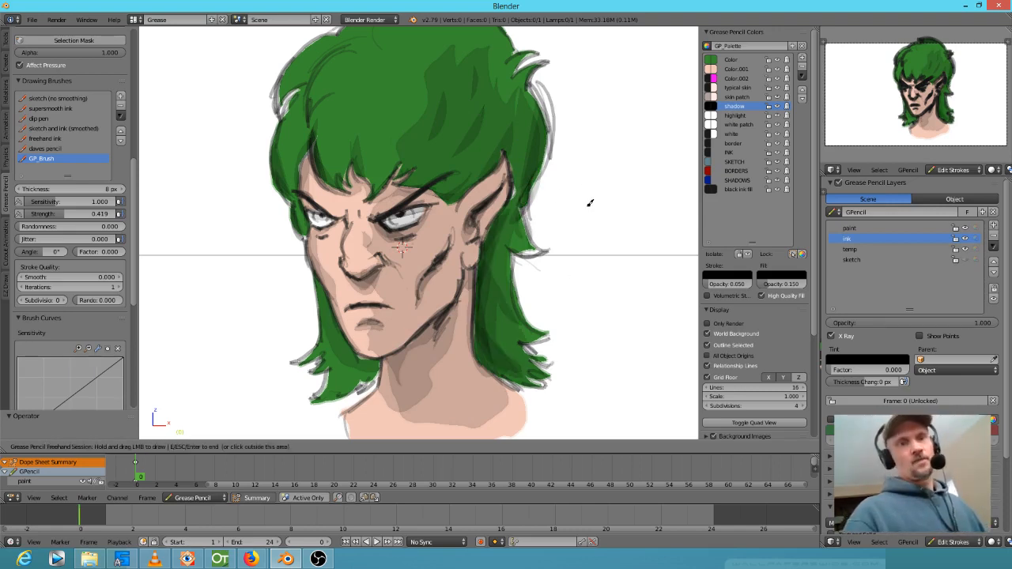
{"action": "left_click_drag", "start_coordinate": [349, 355], "coordinate": [369, 377]}
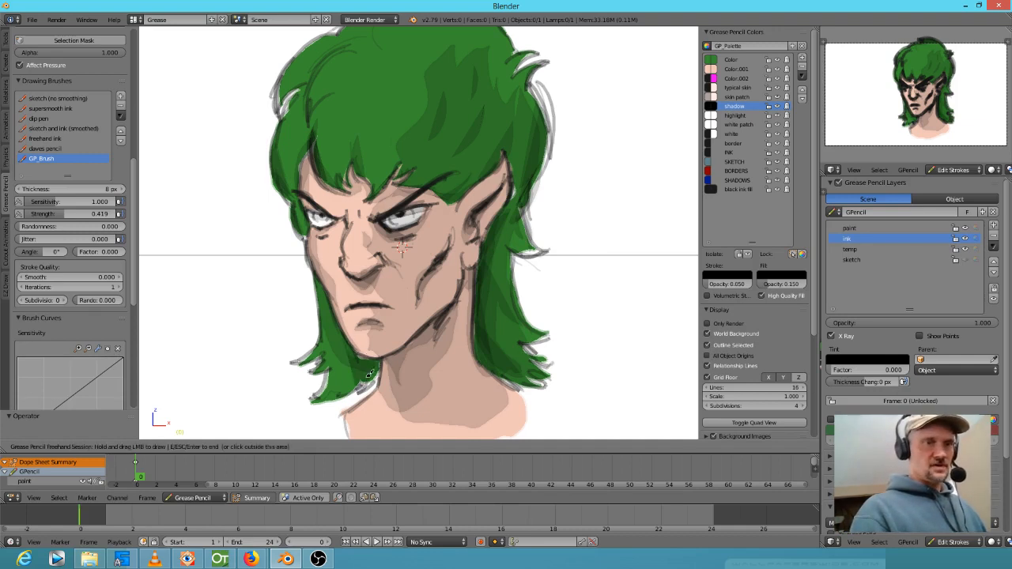
{"action": "left_click_drag", "start_coordinate": [443, 247], "coordinate": [419, 316]}
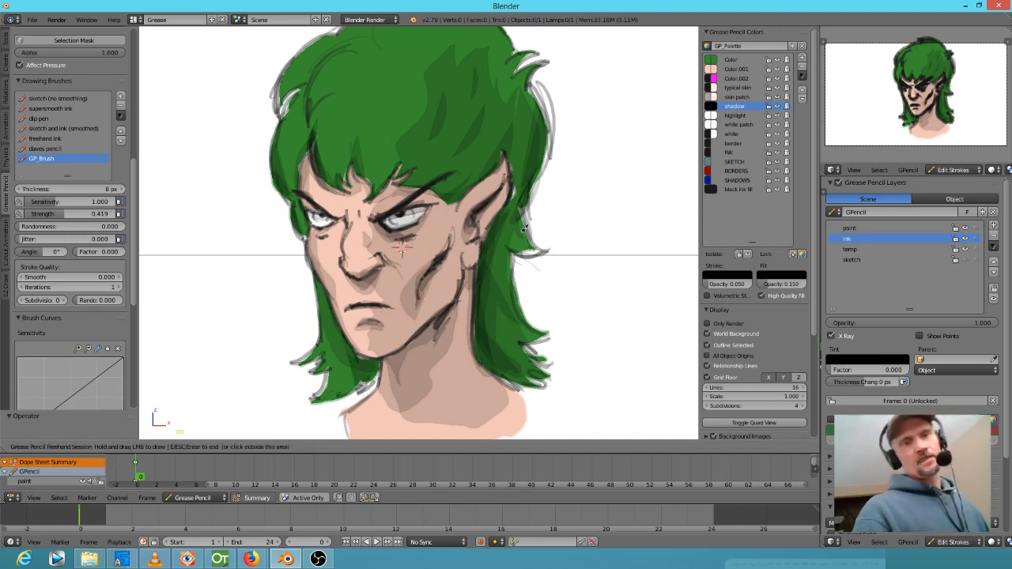
{"action": "key", "text": "ctrl+z"}
{"action": "mouse_move", "coordinate": [450, 239]}
{"action": "left_mouse_down"}
{"action": "mouse_move", "coordinate": [410, 299]}
{"action": "mouse_move", "coordinate": [420, 306]}
{"action": "left_mouse_up"}
{"action": "key", "text": "ctrl+z"}
{"action": "left_click_drag", "start_coordinate": [445, 236], "coordinate": [419, 308]}
{"action": "key", "text": "ctrl+z"}
{"action": "left_click_drag", "start_coordinate": [451, 233], "coordinate": [446, 245]}
{"action": "left_click_drag", "start_coordinate": [420, 304], "coordinate": [421, 307]}
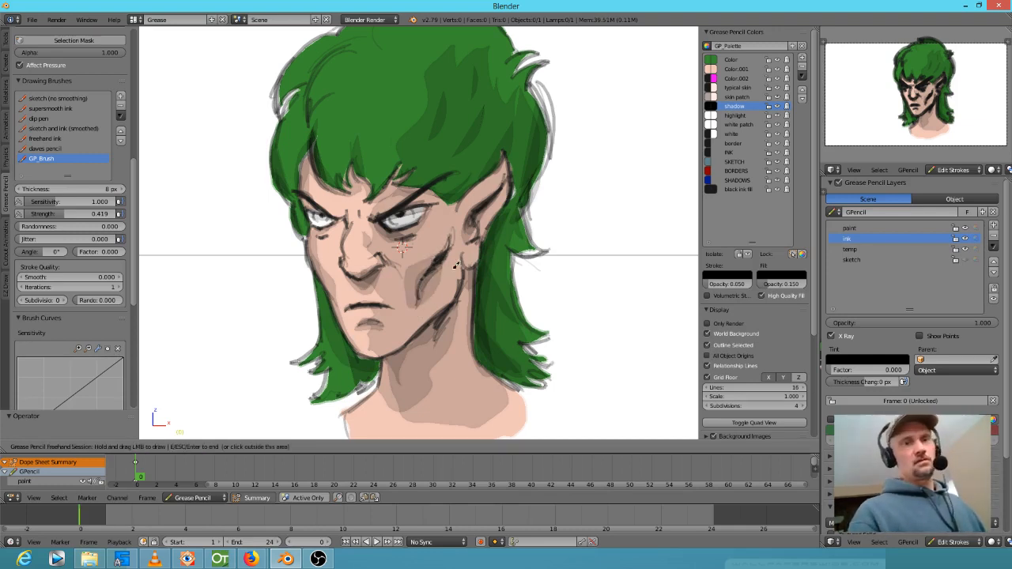
{"action": "key", "text": "ctrl+z"}
{"action": "mouse_move", "coordinate": [449, 240]}
{"action": "left_mouse_down"}
{"action": "mouse_move", "coordinate": [418, 267]}
{"action": "mouse_move", "coordinate": [442, 286]}
{"action": "left_mouse_up"}
{"action": "key", "text": "ctrl+z"}
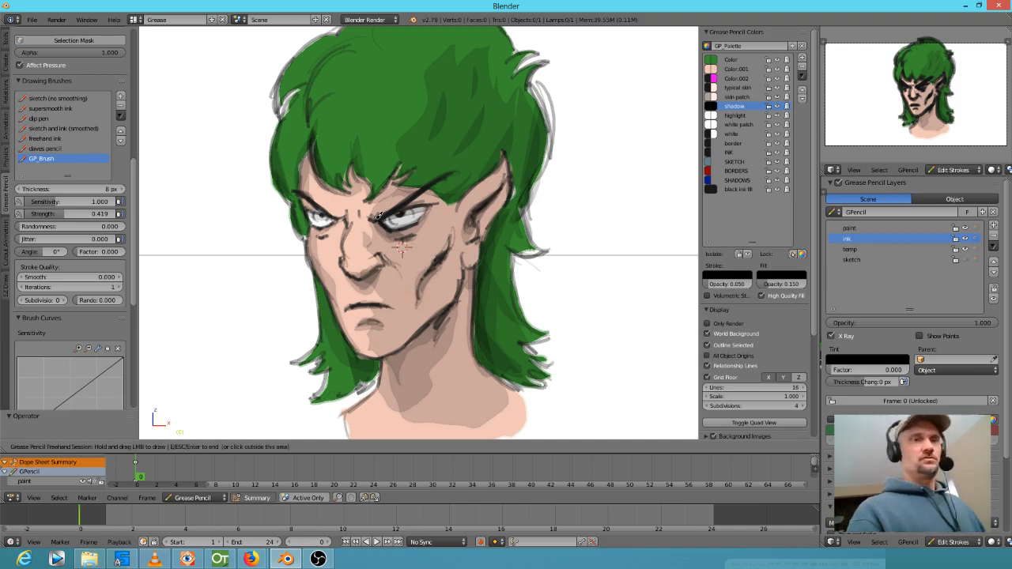
Add shadow strokes to the hollow of the cheek and beneath the larger eye, and finish the drawing session.
{"action": "mouse_move", "coordinate": [435, 262]}
{"action": "left_mouse_down"}
{"action": "mouse_move", "coordinate": [415, 304]}
{"action": "mouse_move", "coordinate": [444, 281]}
{"action": "left_mouse_up"}
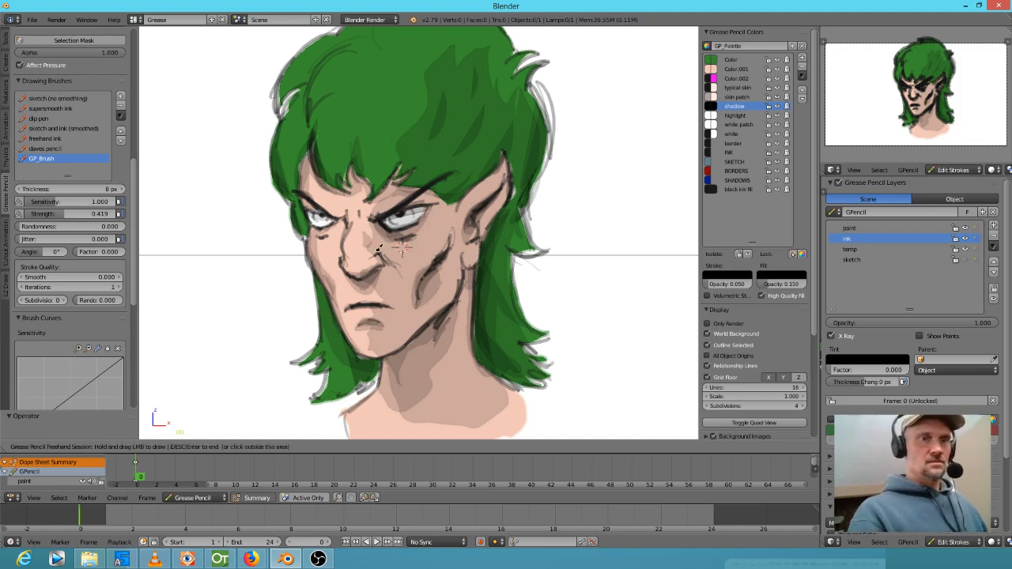
{"action": "mouse_move", "coordinate": [368, 229]}
{"action": "left_mouse_down"}
{"action": "mouse_move", "coordinate": [379, 222]}
{"action": "mouse_move", "coordinate": [373, 229]}
{"action": "mouse_move", "coordinate": [390, 237]}
{"action": "mouse_move", "coordinate": [411, 228]}
{"action": "left_mouse_up"}
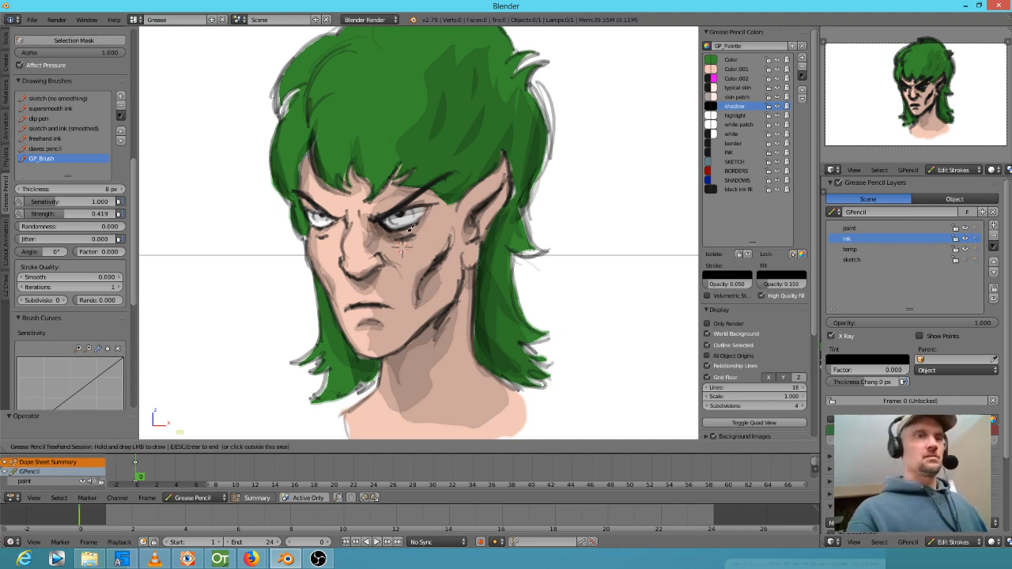
{"action": "key", "text": "Escape"}
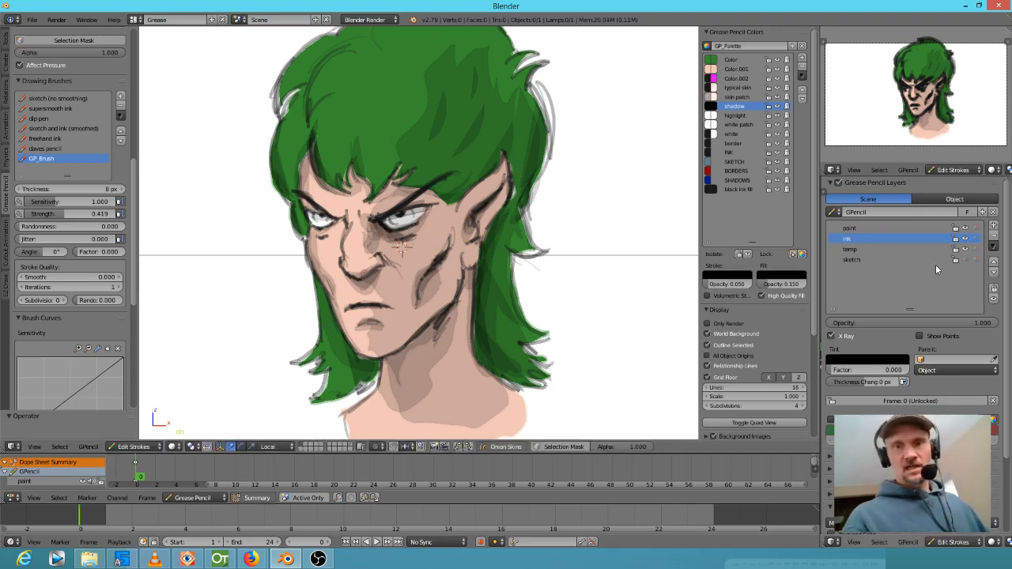
Paint solid magenta irises in both eyes on the paint layer using Color.002.
{"action": "left_click", "coordinate": [871, 228]}
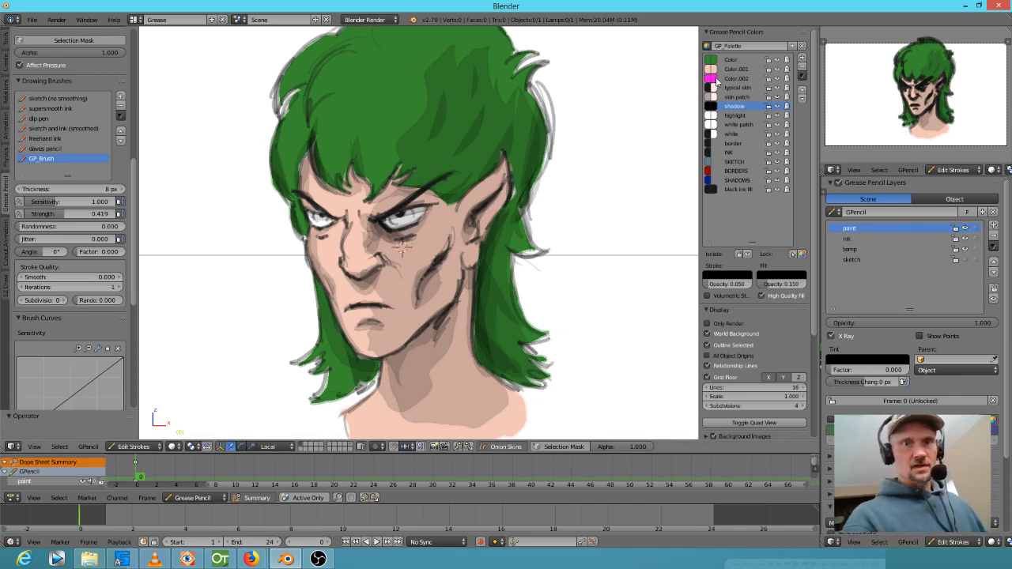
{"action": "scroll", "coordinate": [409, 257], "scroll_direction": "up", "scroll_amount": 5}
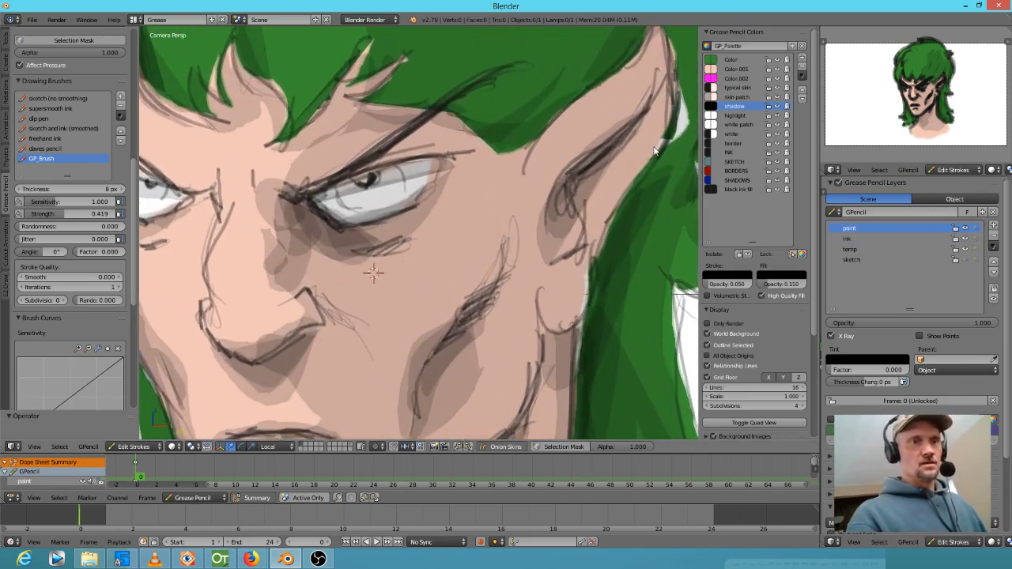
{"action": "left_click_drag", "start_coordinate": [392, 160], "coordinate": [336, 182]}
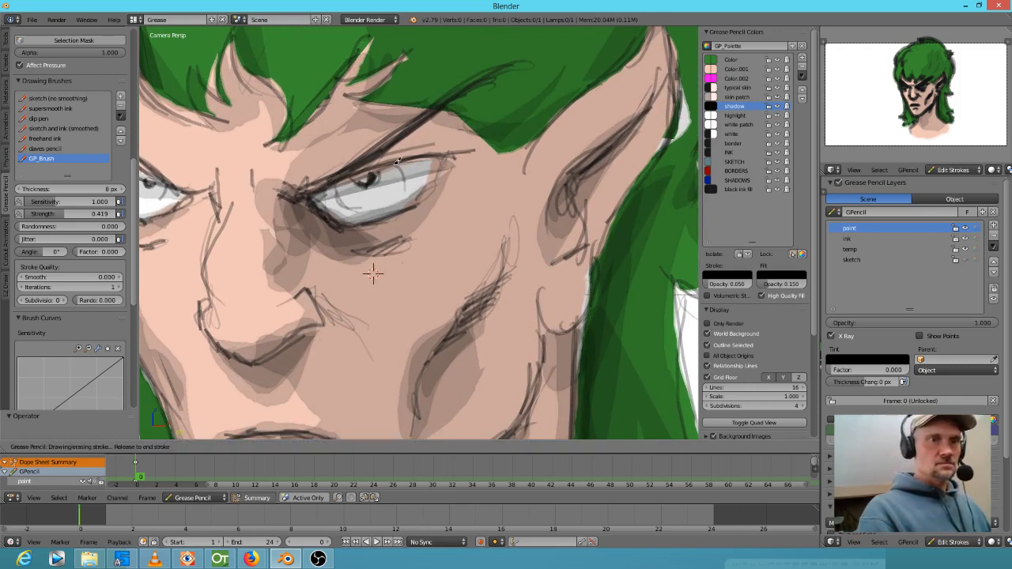
{"action": "left_click_drag", "start_coordinate": [398, 161], "coordinate": [400, 160]}
{"action": "key", "text": "ctrl+z"}
{"action": "left_click", "coordinate": [739, 78]}
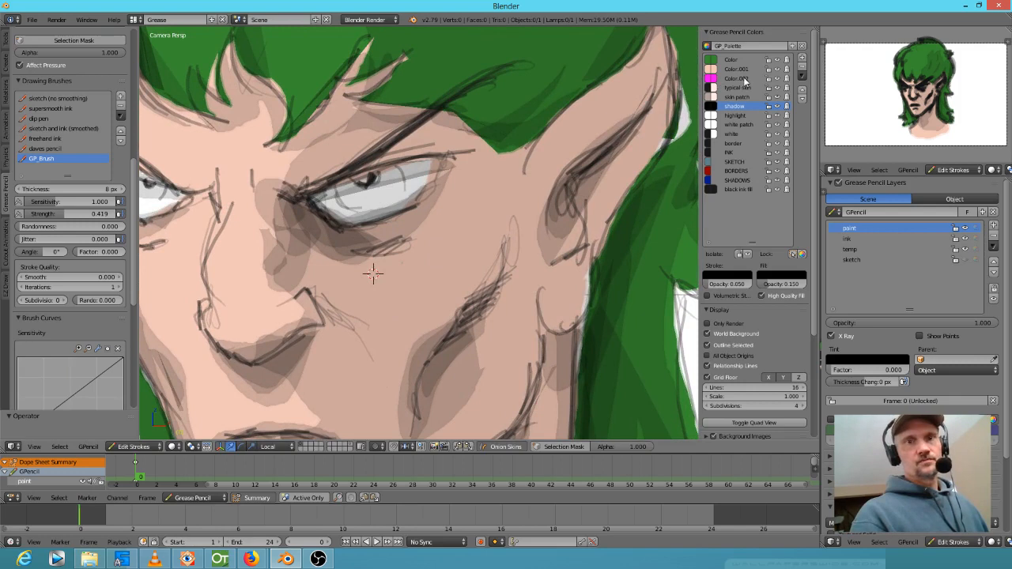
{"action": "mouse_move", "coordinate": [401, 157]}
{"action": "left_mouse_down"}
{"action": "mouse_move", "coordinate": [340, 175]}
{"action": "mouse_move", "coordinate": [347, 204]}
{"action": "mouse_move", "coordinate": [400, 191]}
{"action": "mouse_move", "coordinate": [402, 160]}
{"action": "left_mouse_up"}
{"action": "middle_click_drag", "start_coordinate": [228, 212], "coordinate": [465, 225], "text": "shift"}
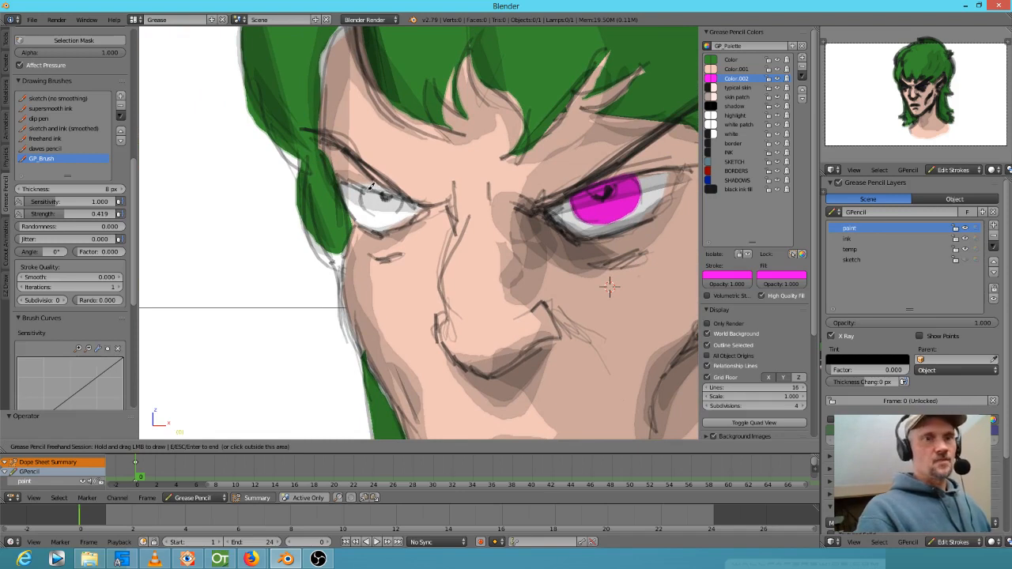
{"action": "mouse_move", "coordinate": [370, 187]}
{"action": "left_mouse_down"}
{"action": "mouse_move", "coordinate": [363, 207]}
{"action": "mouse_move", "coordinate": [395, 218]}
{"action": "mouse_move", "coordinate": [407, 192]}
{"action": "mouse_move", "coordinate": [366, 179]}
{"action": "left_mouse_up"}
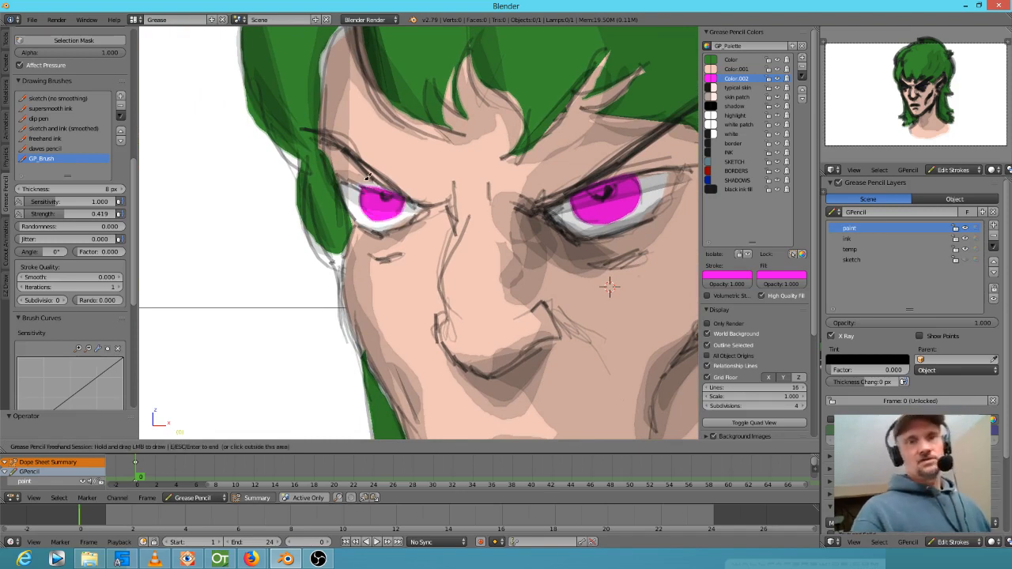
Touch up the skin along the upper eyelid with the Color.001 skin tone.
{"action": "left_click", "coordinate": [736, 69]}
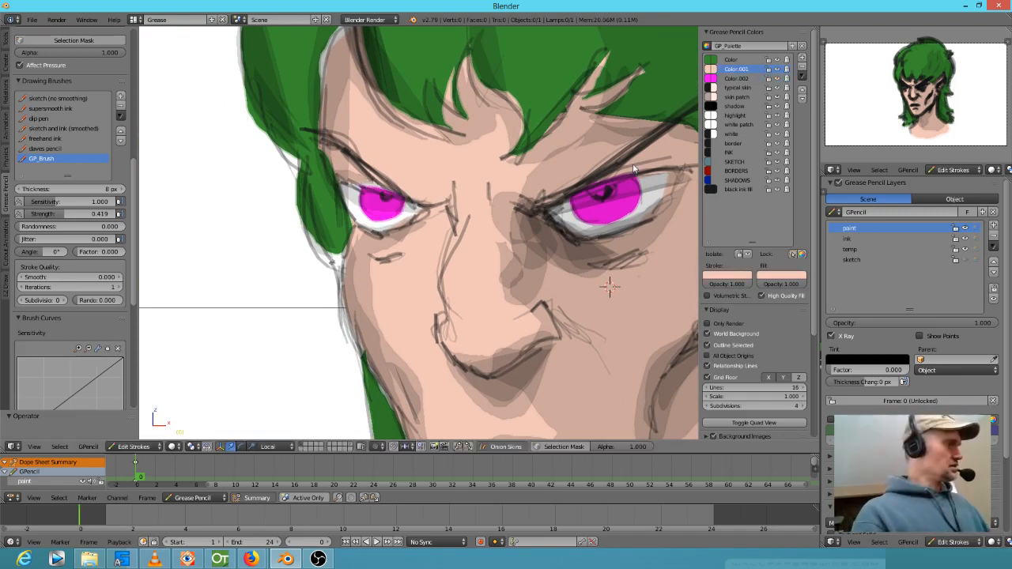
{"action": "mouse_move", "coordinate": [393, 187]}
{"action": "left_mouse_down"}
{"action": "mouse_move", "coordinate": [361, 172]}
{"action": "mouse_move", "coordinate": [403, 194]}
{"action": "mouse_move", "coordinate": [418, 180]}
{"action": "left_mouse_up"}
{"action": "mouse_move", "coordinate": [607, 287]}
{"action": "middle_mouse_down", "text": "shift"}
{"action": "mouse_move", "coordinate": [481, 287]}
{"action": "mouse_move", "coordinate": [455, 274]}
{"action": "middle_mouse_up", "text": "shift"}
Change Color.002's stroke and fill from magenta to a slightly darkened yellow-green.
{"action": "left_click", "coordinate": [713, 69]}
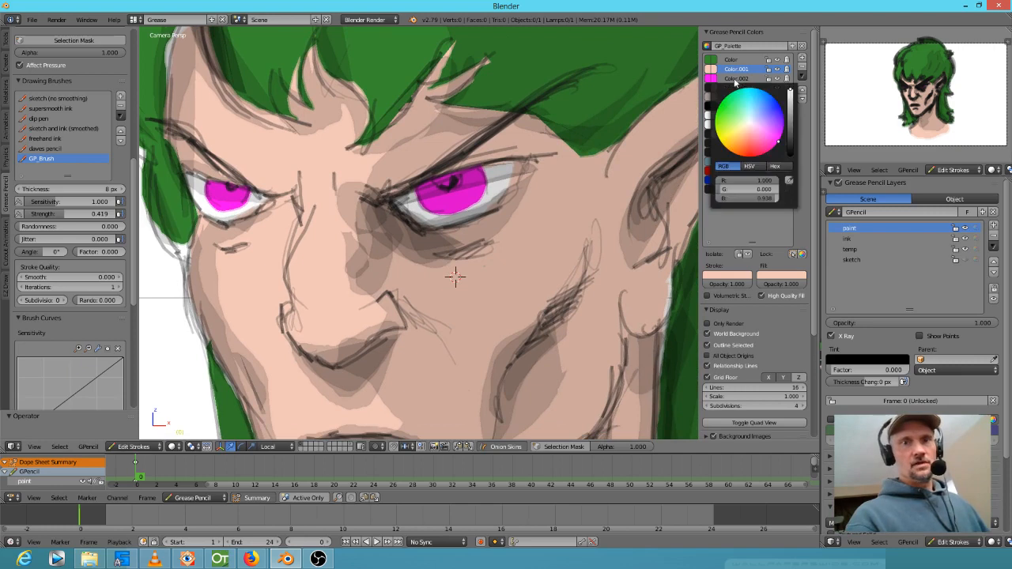
{"action": "left_click", "coordinate": [713, 79]}
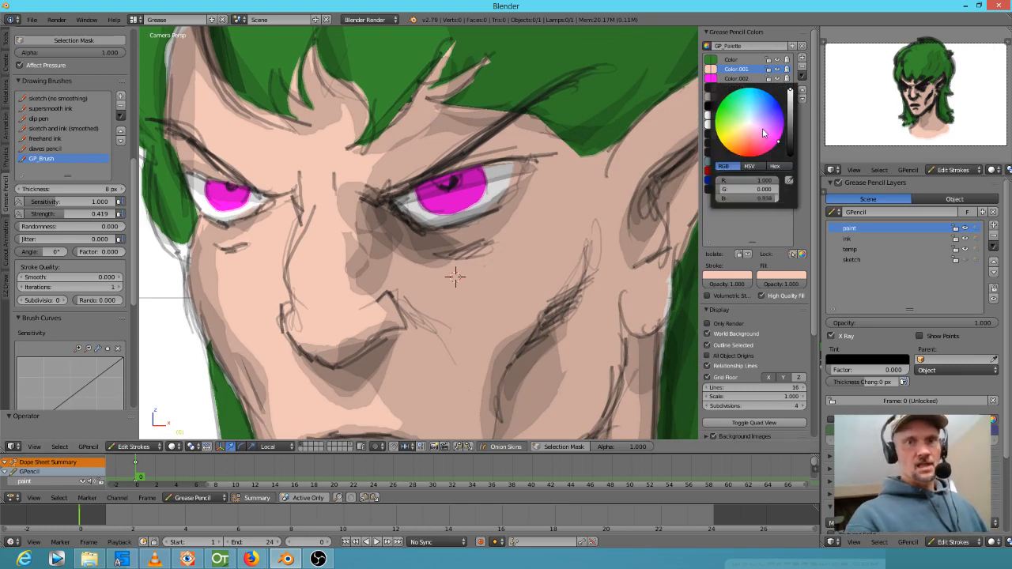
{"action": "mouse_move", "coordinate": [774, 140]}
{"action": "left_mouse_down"}
{"action": "mouse_move", "coordinate": [726, 103]}
{"action": "mouse_move", "coordinate": [724, 128]}
{"action": "left_mouse_up"}
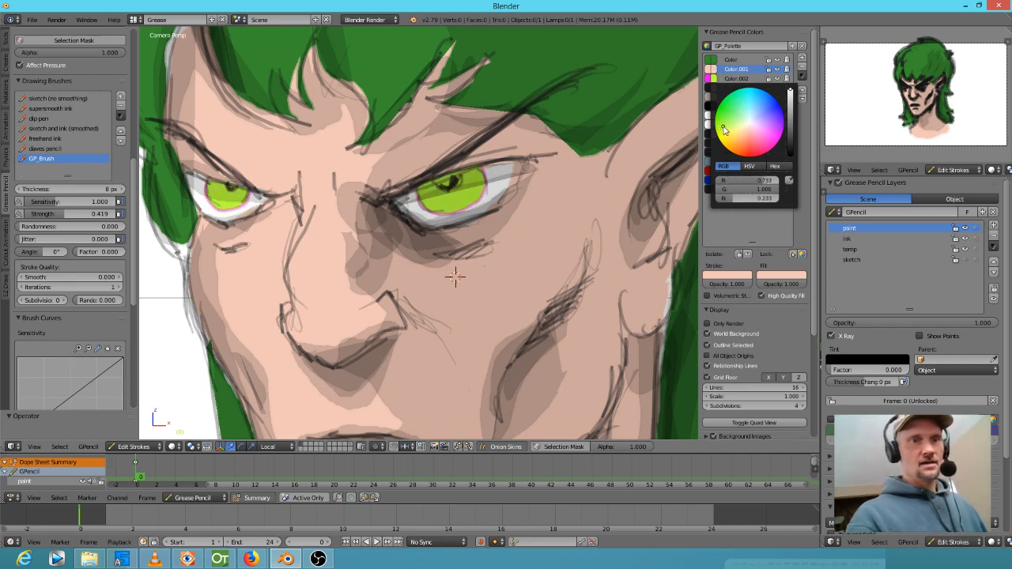
{"action": "left_click_drag", "start_coordinate": [792, 96], "coordinate": [790, 102]}
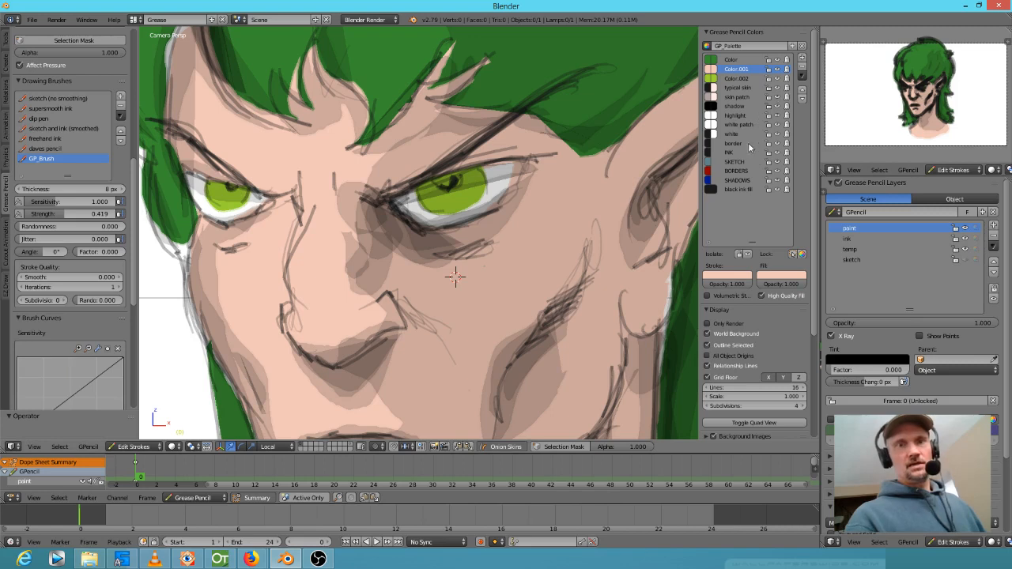
Shade the irises of both eyes with shadow-colour strokes on the ink layer.
{"action": "left_click", "coordinate": [747, 108]}
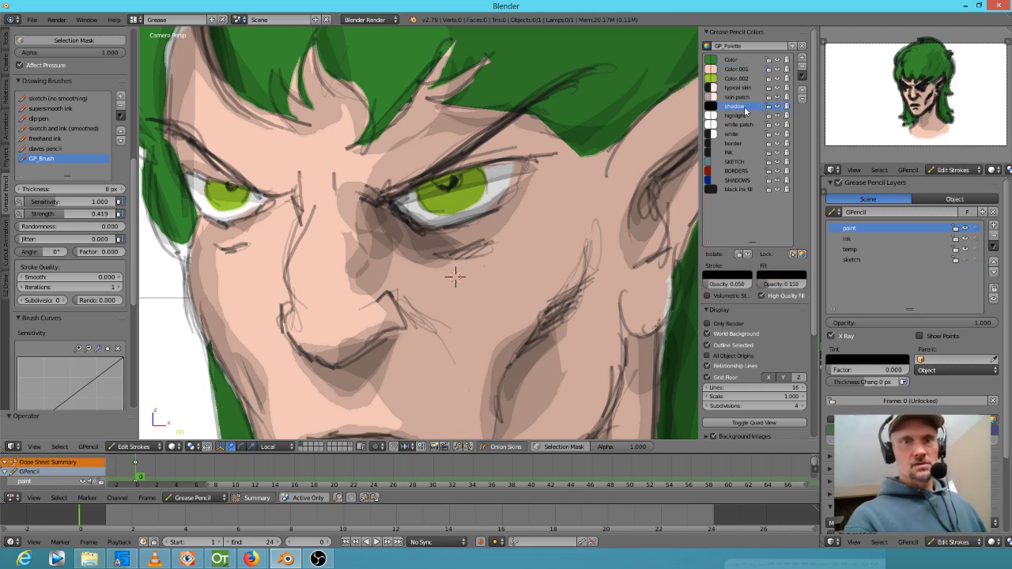
{"action": "left_click", "coordinate": [865, 238]}
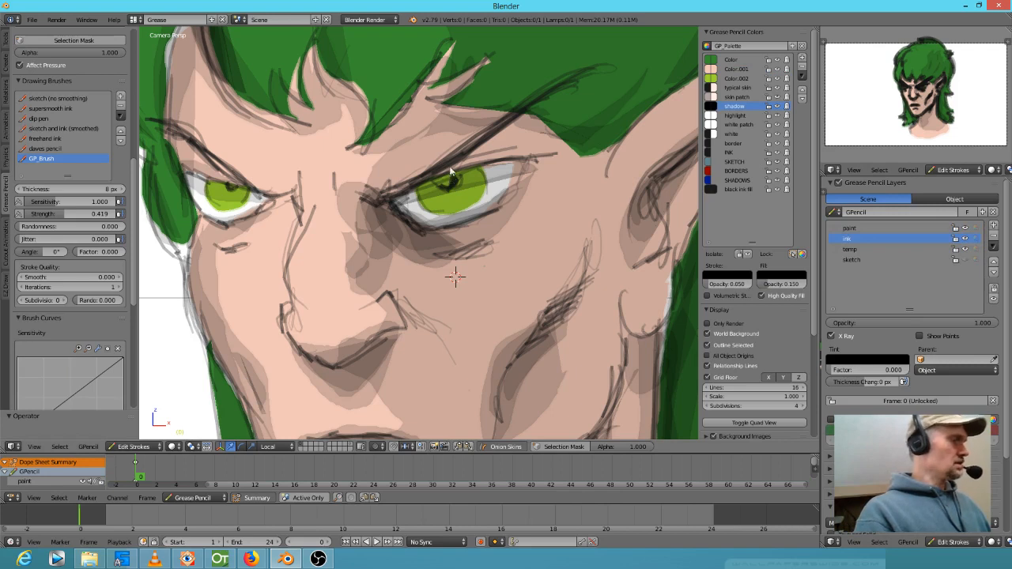
{"action": "mouse_move", "coordinate": [419, 191]}
{"action": "left_mouse_down"}
{"action": "mouse_move", "coordinate": [472, 165]}
{"action": "mouse_move", "coordinate": [419, 194]}
{"action": "mouse_move", "coordinate": [442, 209]}
{"action": "mouse_move", "coordinate": [439, 186]}
{"action": "mouse_move", "coordinate": [490, 167]}
{"action": "left_mouse_up"}
{"action": "mouse_move", "coordinate": [221, 183]}
{"action": "left_mouse_down"}
{"action": "mouse_move", "coordinate": [215, 189]}
{"action": "mouse_move", "coordinate": [231, 188]}
{"action": "left_mouse_up"}
{"action": "left_click_drag", "start_coordinate": [231, 188], "coordinate": [221, 190]}
{"action": "left_click_drag", "start_coordinate": [223, 188], "coordinate": [256, 190]}
{"action": "mouse_move", "coordinate": [466, 184]}
{"action": "left_mouse_down"}
{"action": "mouse_move", "coordinate": [479, 162]}
{"action": "mouse_move", "coordinate": [446, 190]}
{"action": "mouse_move", "coordinate": [470, 207]}
{"action": "mouse_move", "coordinate": [479, 199]}
{"action": "left_mouse_up"}
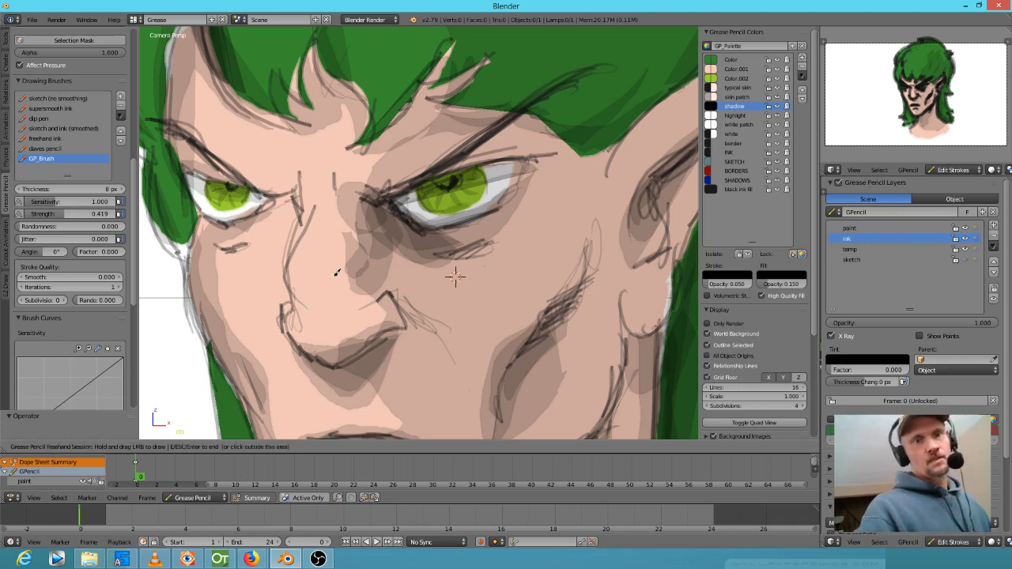
{"action": "left_click_drag", "start_coordinate": [234, 212], "coordinate": [255, 190]}
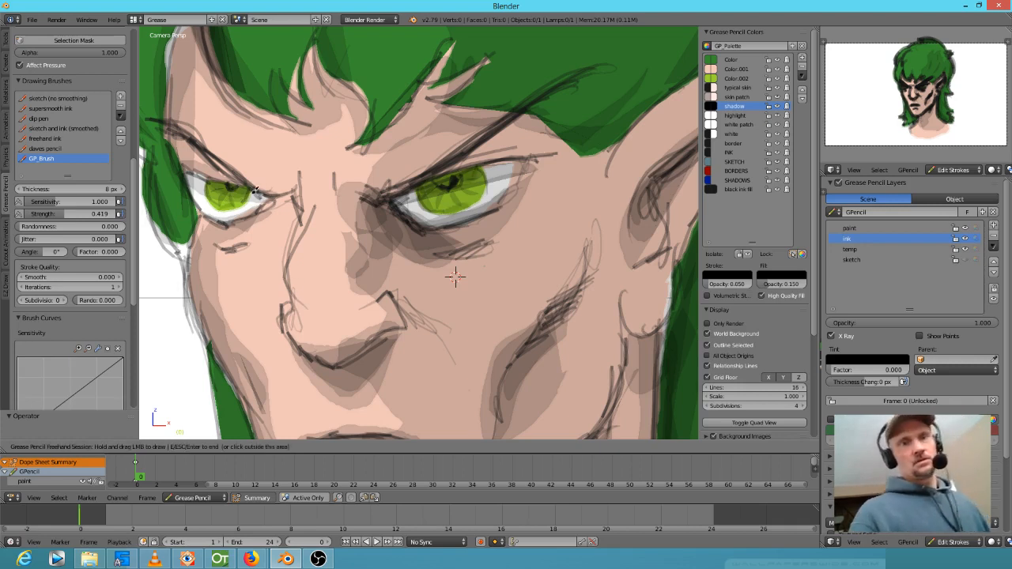
{"action": "key", "text": "Escape"}
Fill the pupils of both eyes with the black ink fill colour on the ink layer.
{"action": "left_click", "coordinate": [731, 124]}
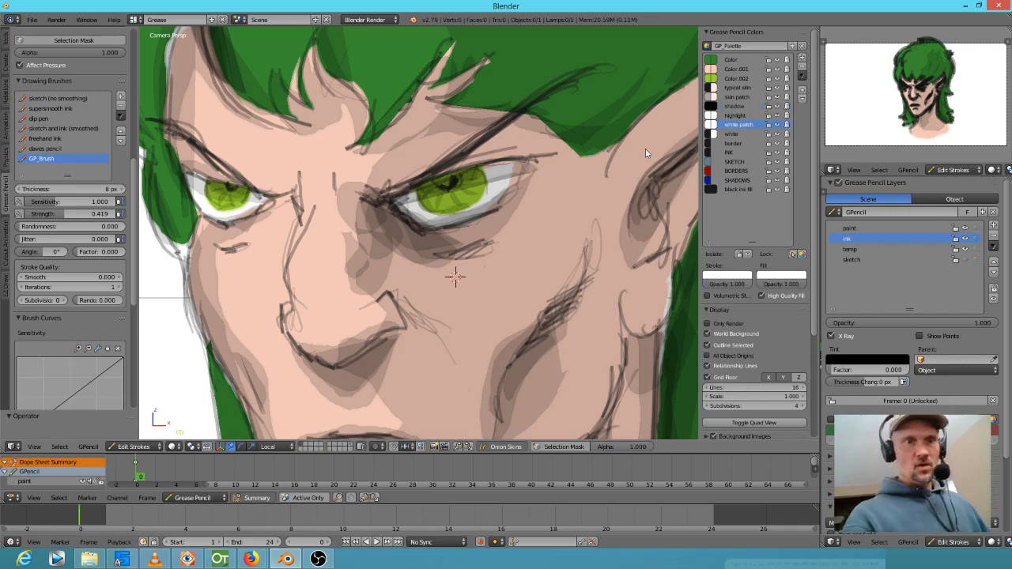
{"action": "left_click", "coordinate": [750, 190]}
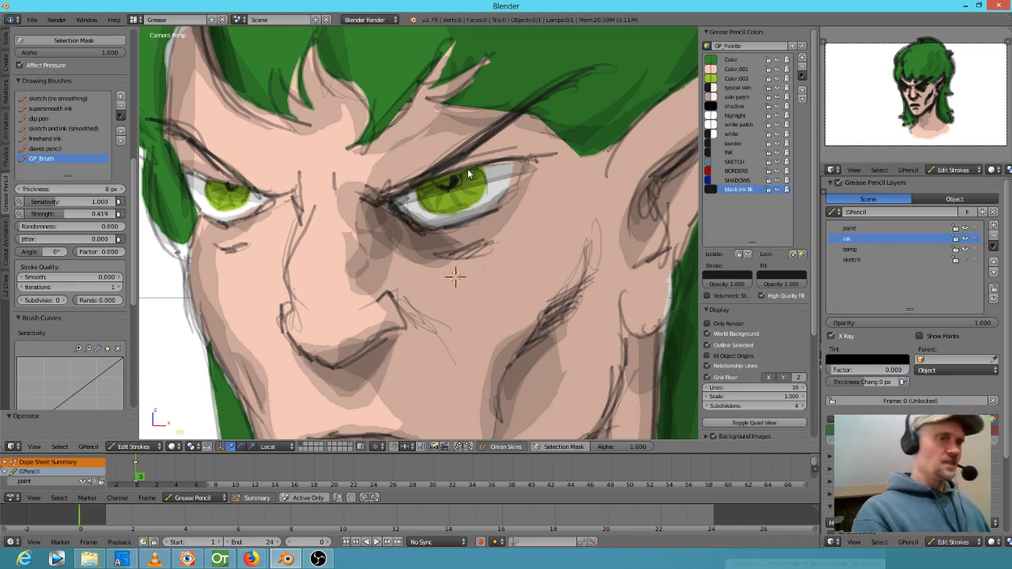
{"action": "key", "text": "d+e"}
{"action": "mouse_move", "coordinate": [448, 171]}
{"action": "left_mouse_down"}
{"action": "mouse_move", "coordinate": [435, 182]}
{"action": "mouse_move", "coordinate": [462, 185]}
{"action": "left_mouse_up"}
{"action": "mouse_move", "coordinate": [241, 181]}
{"action": "left_mouse_down"}
{"action": "mouse_move", "coordinate": [222, 178]}
{"action": "mouse_move", "coordinate": [227, 189]}
{"action": "mouse_move", "coordinate": [244, 181]}
{"action": "left_mouse_up"}
Add small white catchlights to both pupils with the white patch colour.
{"action": "left_click", "coordinate": [742, 128]}
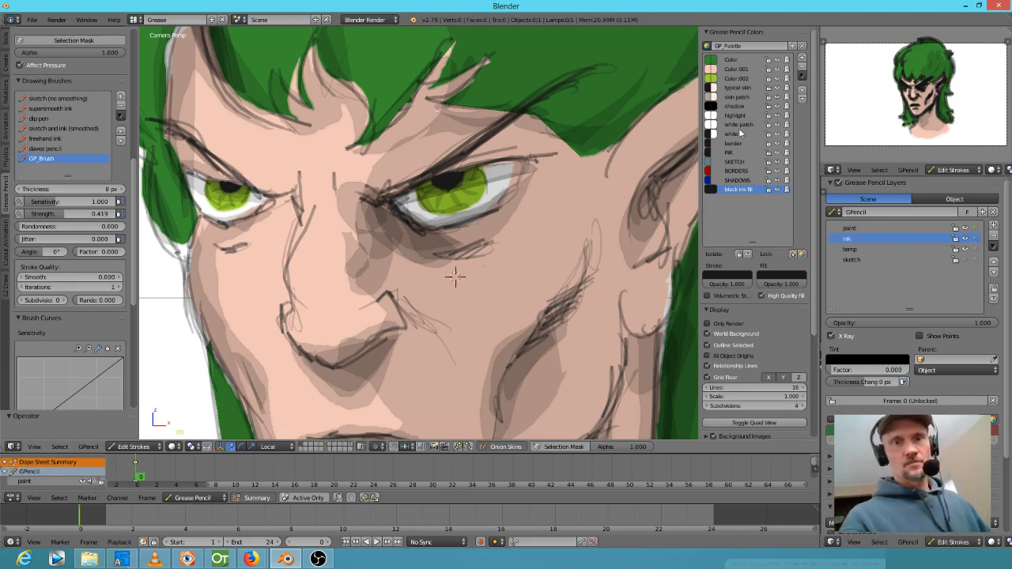
{"action": "left_click", "coordinate": [748, 122]}
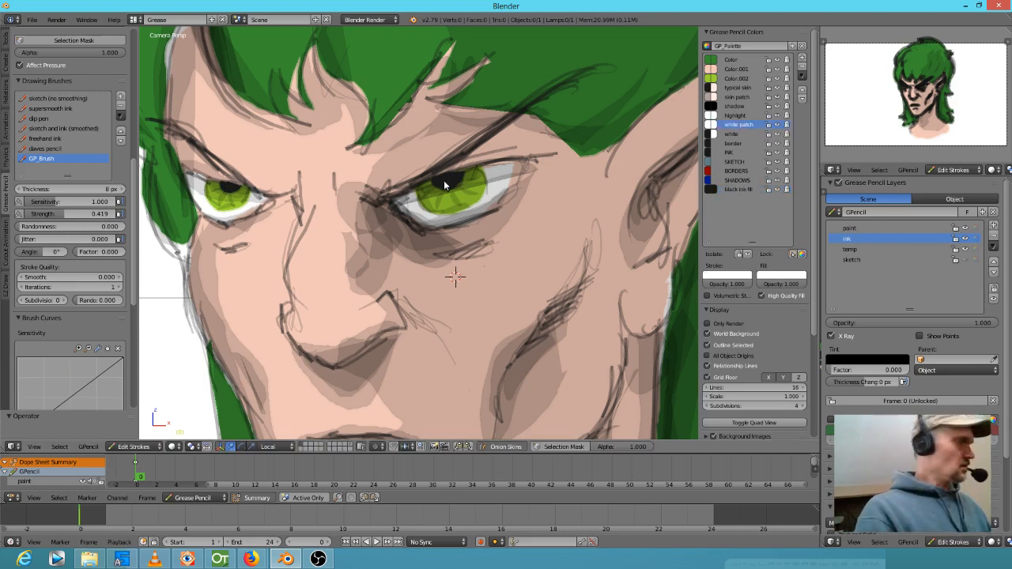
{"action": "left_click_drag", "start_coordinate": [441, 185], "coordinate": [446, 182]}
{"action": "left_click_drag", "start_coordinate": [227, 184], "coordinate": [229, 187]}
{"action": "scroll", "coordinate": [554, 274], "scroll_direction": "down", "scroll_amount": 4}
{"action": "scroll", "coordinate": [514, 321], "scroll_direction": "up", "scroll_amount": 3}
Paint highlight strokes down the bridge and side of the nose with the highlight colour.
{"action": "left_click", "coordinate": [737, 116]}
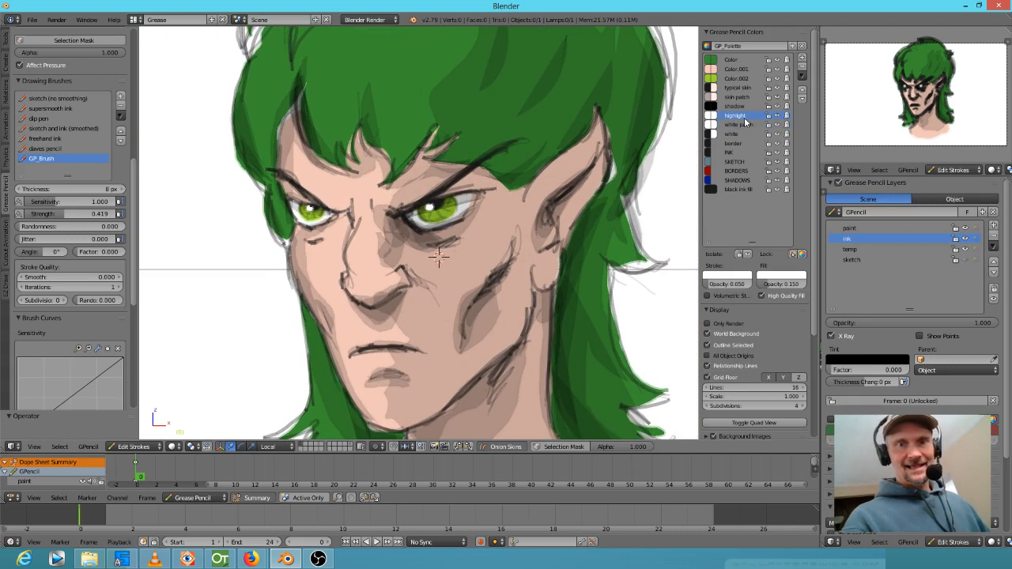
{"action": "key", "text": "d"}
{"action": "left_click_drag", "start_coordinate": [358, 215], "coordinate": [350, 263]}
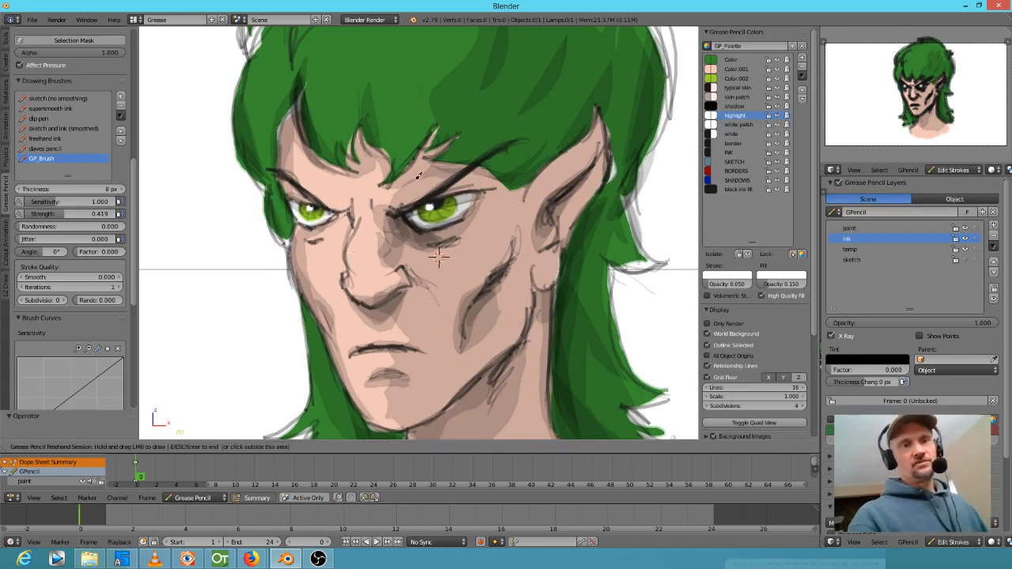
{"action": "left_click_drag", "start_coordinate": [360, 203], "coordinate": [359, 205]}
{"action": "left_click_drag", "start_coordinate": [350, 242], "coordinate": [349, 278]}
{"action": "left_click_drag", "start_coordinate": [357, 222], "coordinate": [360, 294]}
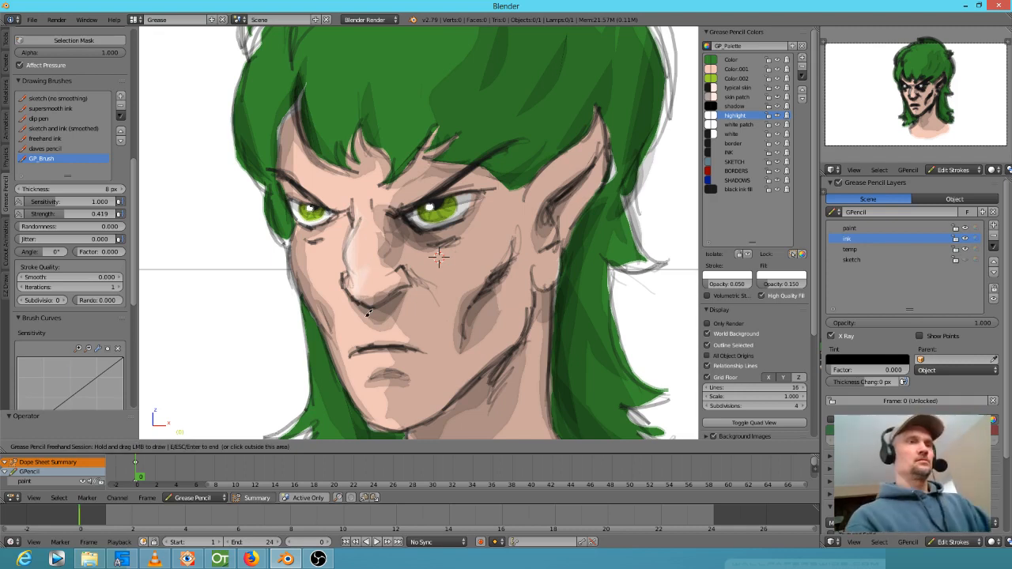
Paint highlight strokes along the far cheek from below the smaller eye down toward the mouth.
{"action": "left_click_drag", "start_coordinate": [307, 234], "coordinate": [314, 295]}
{"action": "left_click_drag", "start_coordinate": [305, 229], "coordinate": [318, 302]}
{"action": "mouse_move", "coordinate": [307, 256]}
{"action": "left_mouse_down"}
{"action": "mouse_move", "coordinate": [315, 303]}
{"action": "mouse_move", "coordinate": [312, 237]}
{"action": "mouse_move", "coordinate": [318, 299]}
{"action": "mouse_move", "coordinate": [340, 350]}
{"action": "left_mouse_up"}
{"action": "left_click_drag", "start_coordinate": [324, 303], "coordinate": [344, 355]}
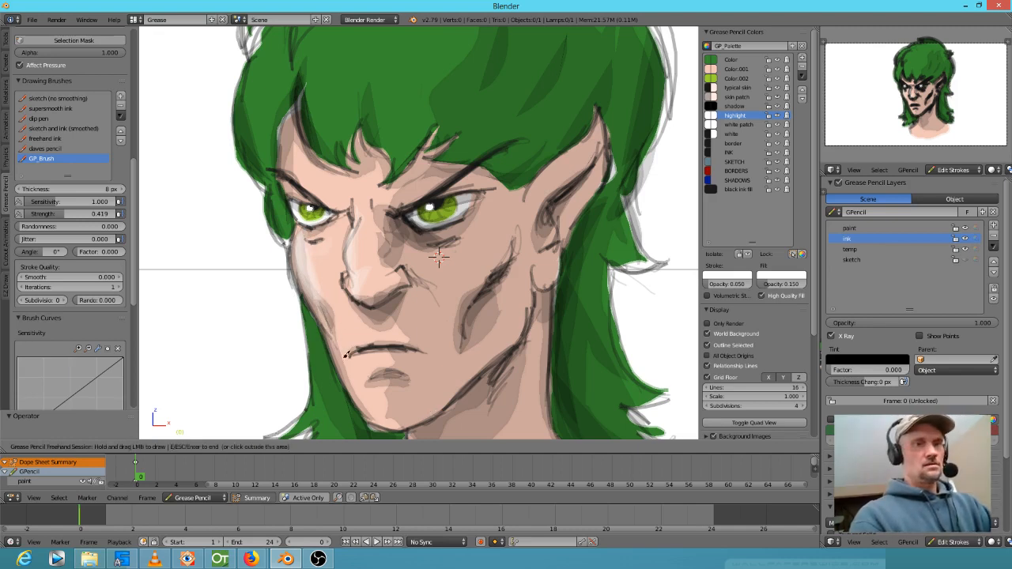
Try to paint light strokes along the far cheek on the sketch layer with the highlight and white patch colours.
{"action": "left_click", "coordinate": [882, 259]}
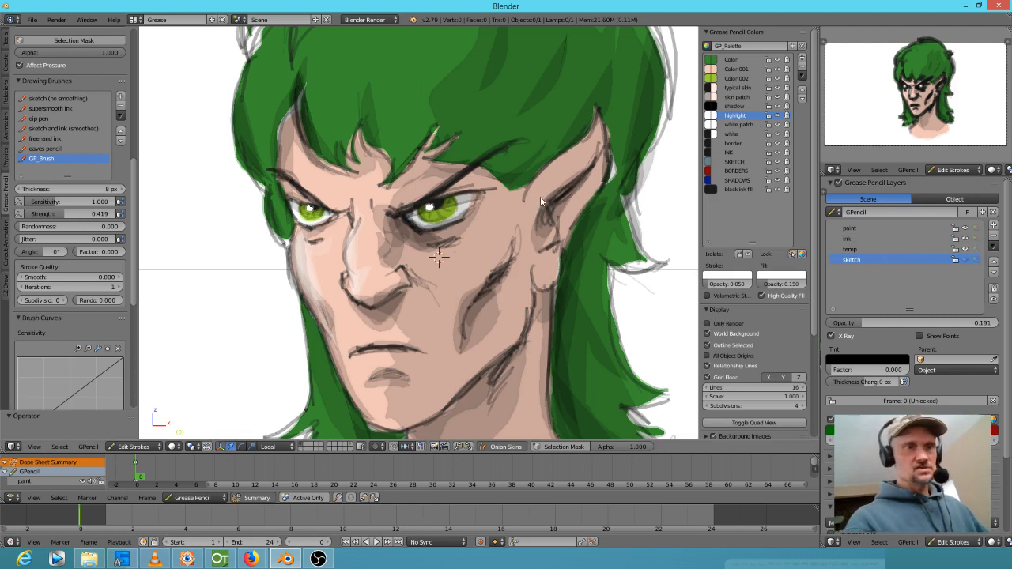
{"action": "left_click_drag", "start_coordinate": [299, 236], "coordinate": [295, 237]}
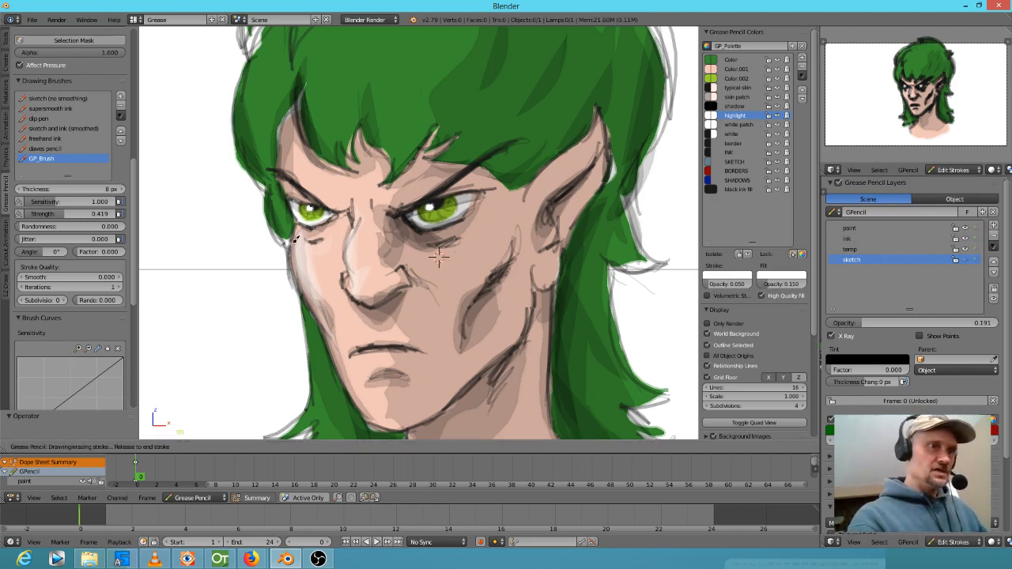
{"action": "left_click_drag", "start_coordinate": [297, 273], "coordinate": [318, 312]}
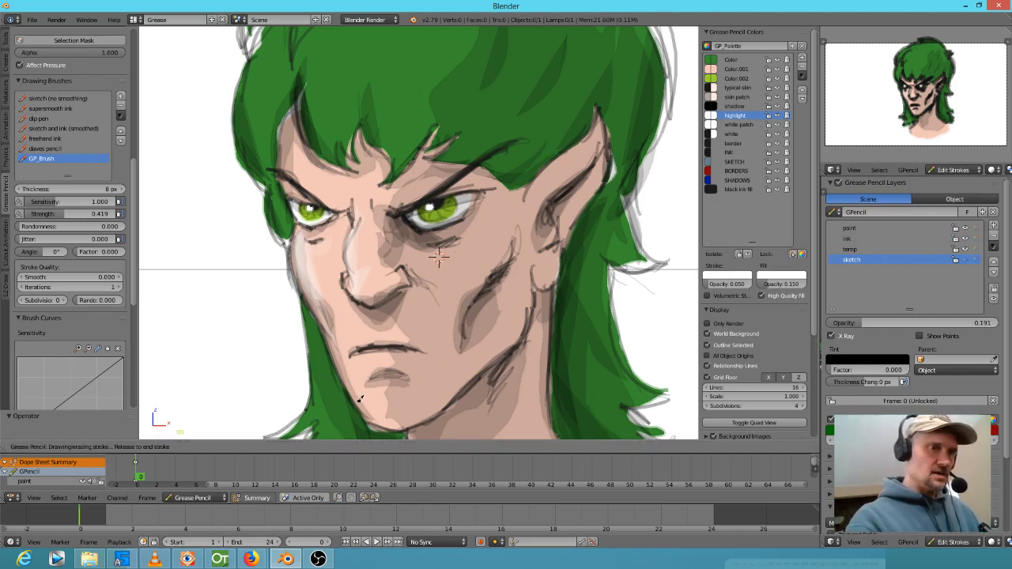
{"action": "left_click_drag", "start_coordinate": [304, 230], "coordinate": [305, 227]}
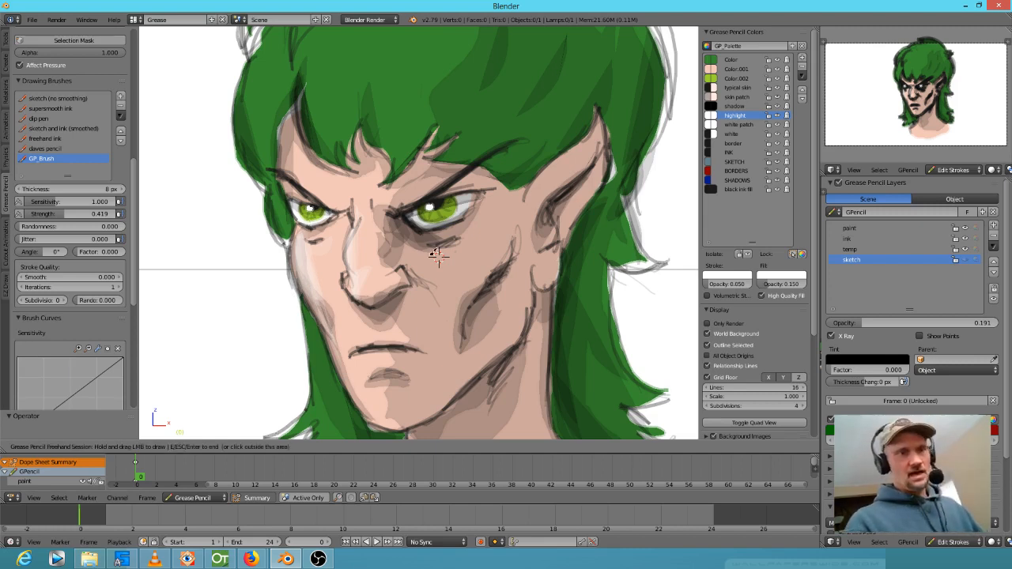
{"action": "left_click", "coordinate": [739, 124]}
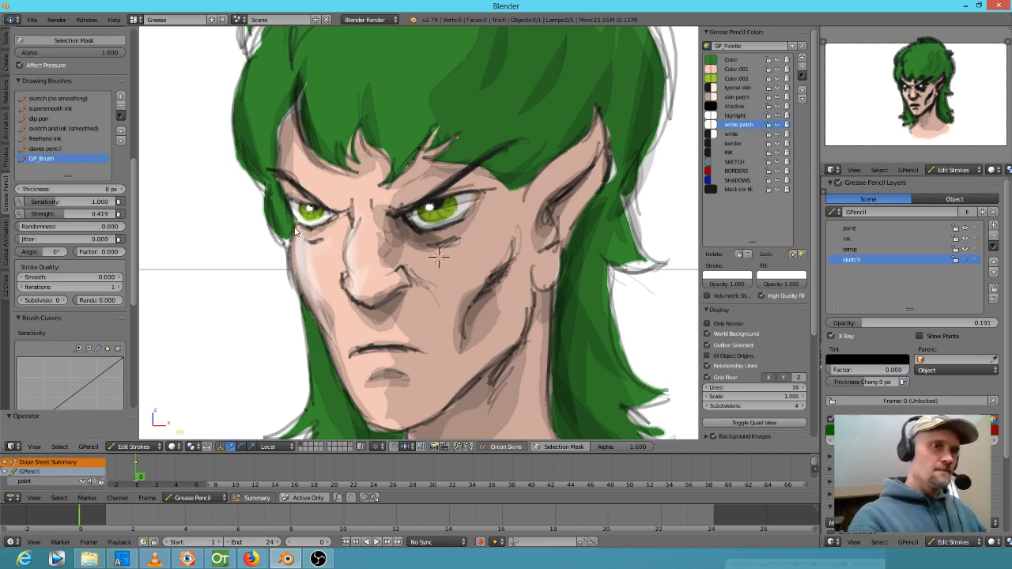
{"action": "left_click_drag", "start_coordinate": [295, 214], "coordinate": [294, 238]}
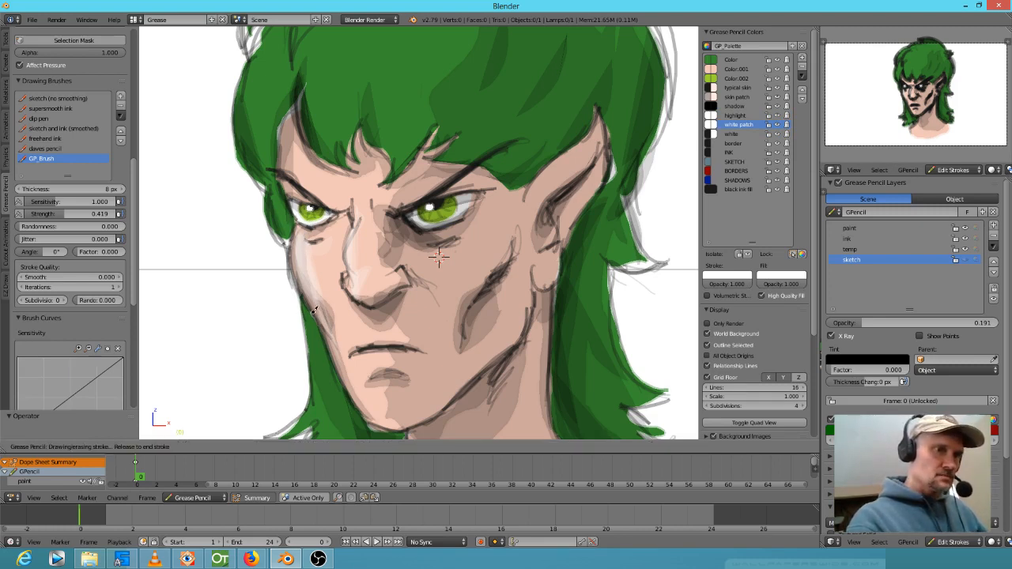
{"action": "left_click_drag", "start_coordinate": [355, 399], "coordinate": [323, 322]}
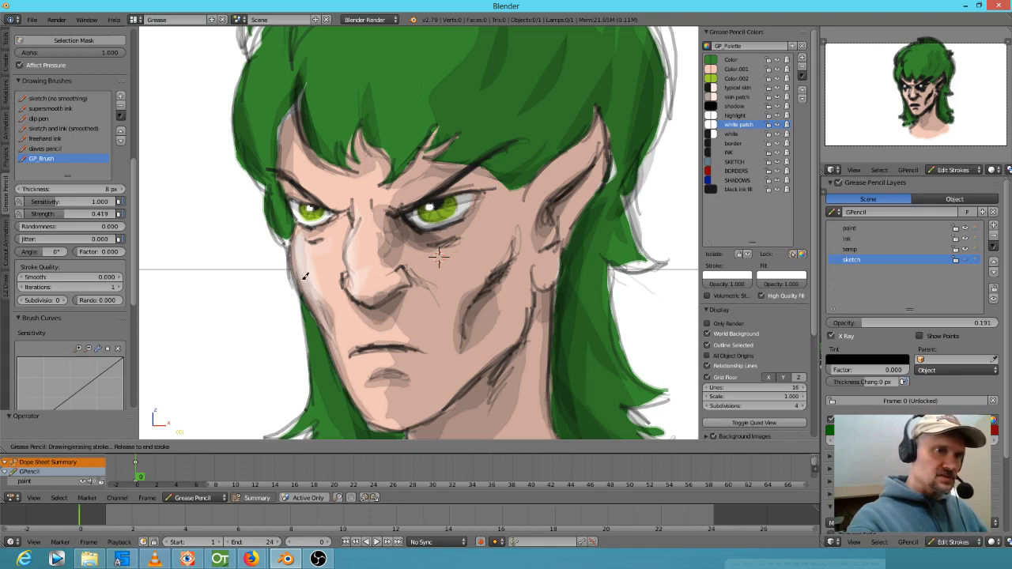
{"action": "left_click_drag", "start_coordinate": [302, 225], "coordinate": [305, 227]}
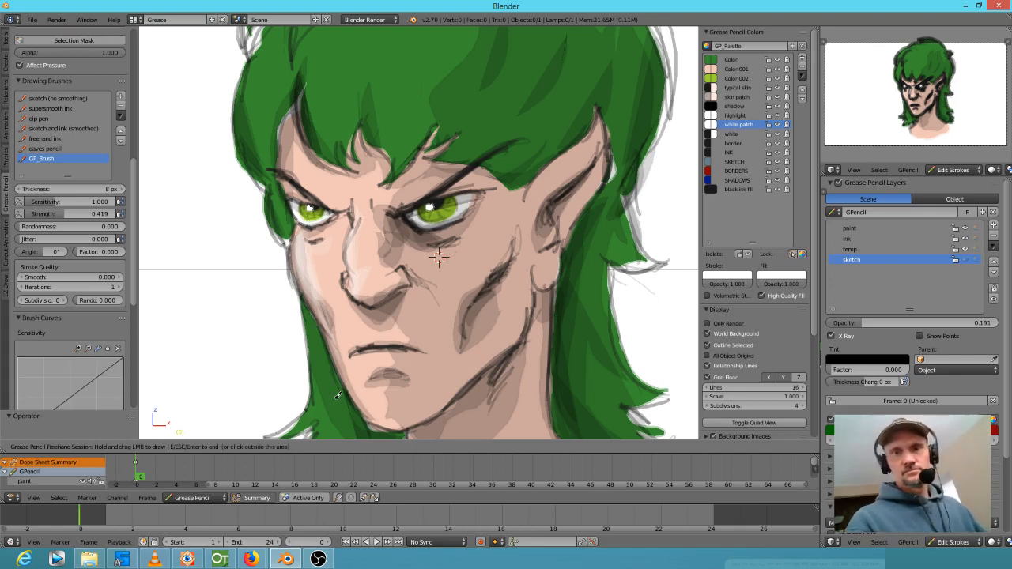
{"action": "key", "text": "Escape"}
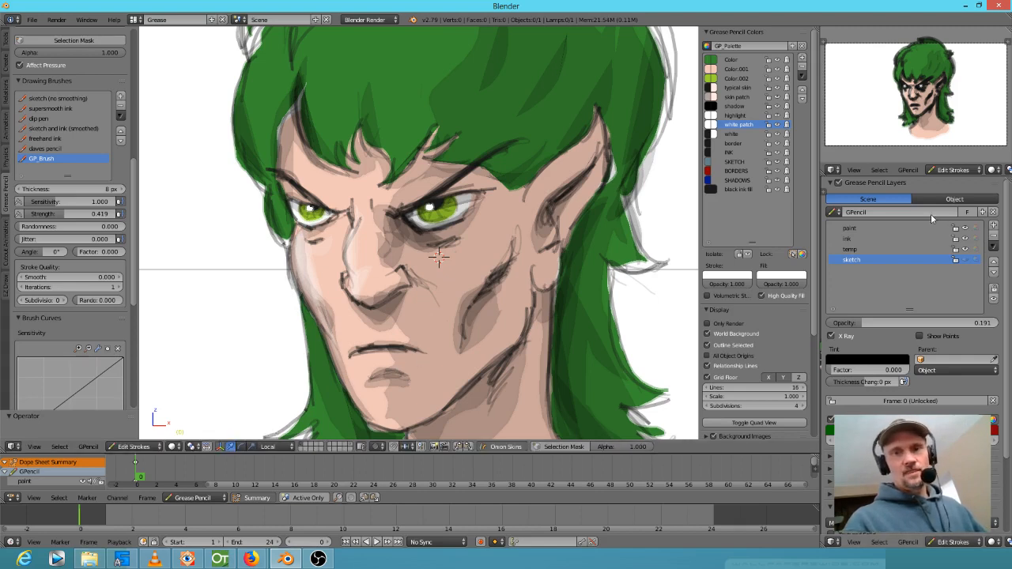
Paint a white rim light along the far cheek's outer edge and the nose on the ink layer with the white patch colour.
{"action": "left_click", "coordinate": [922, 238]}
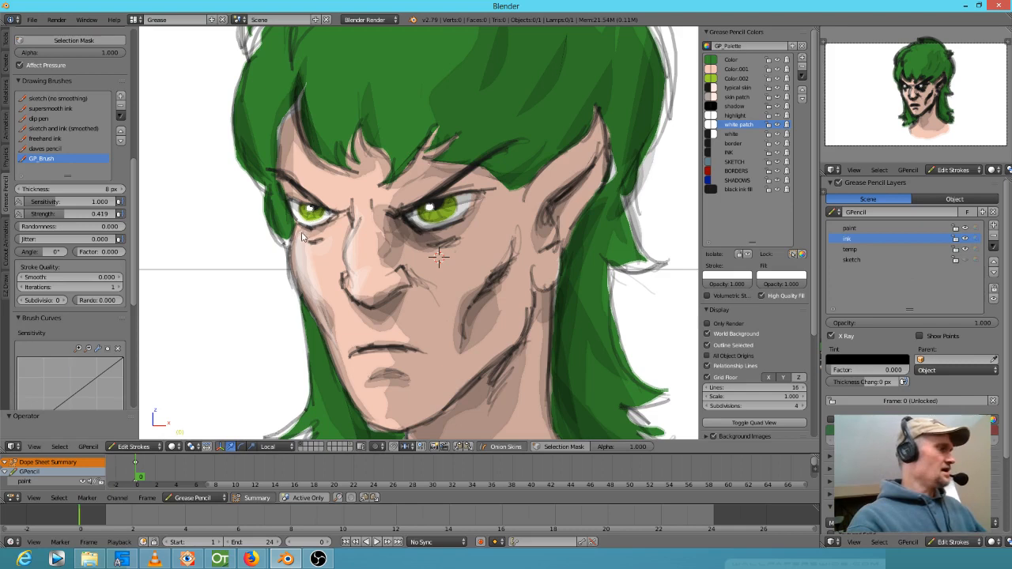
{"action": "mouse_move", "coordinate": [293, 219]}
{"action": "left_mouse_down"}
{"action": "mouse_move", "coordinate": [298, 279]}
{"action": "mouse_move", "coordinate": [353, 396]}
{"action": "mouse_move", "coordinate": [299, 251]}
{"action": "mouse_move", "coordinate": [301, 221]}
{"action": "left_mouse_up"}
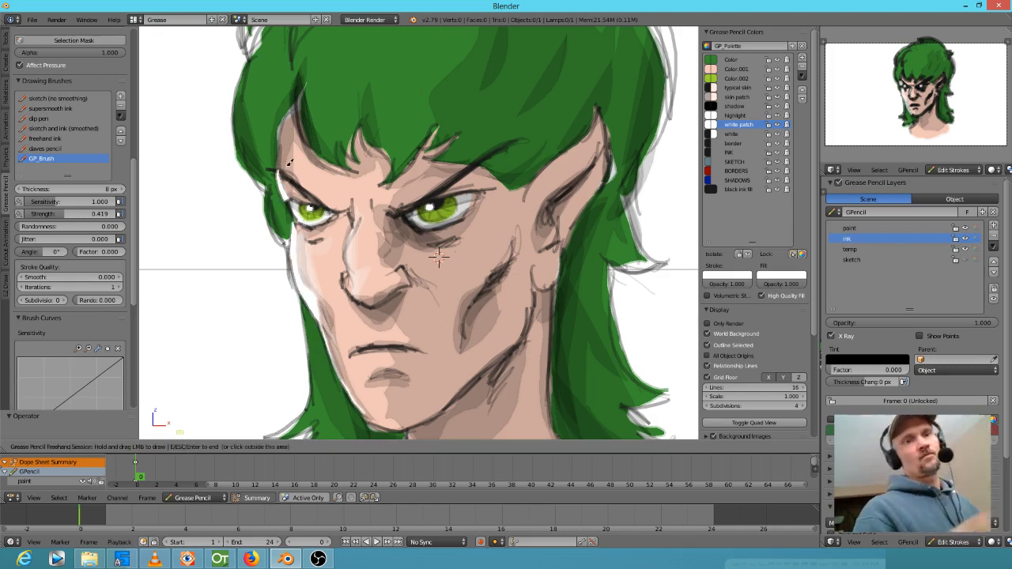
{"action": "mouse_move", "coordinate": [347, 250]}
{"action": "left_mouse_down"}
{"action": "mouse_move", "coordinate": [357, 294]}
{"action": "mouse_move", "coordinate": [349, 265]}
{"action": "left_mouse_up"}
{"action": "middle_click_drag", "start_coordinate": [375, 333], "coordinate": [433, 336], "text": "shift"}
{"action": "mouse_move", "coordinate": [385, 324]}
{"action": "left_mouse_down"}
{"action": "mouse_move", "coordinate": [389, 357]}
{"action": "mouse_move", "coordinate": [412, 394]}
{"action": "left_mouse_up"}
{"action": "mouse_move", "coordinate": [509, 232]}
{"action": "middle_mouse_down", "text": "shift"}
{"action": "mouse_move", "coordinate": [486, 316]}
{"action": "mouse_move", "coordinate": [479, 289]}
{"action": "mouse_move", "coordinate": [489, 346]}
{"action": "middle_mouse_up", "text": "shift"}
{"action": "mouse_move", "coordinate": [327, 357]}
{"action": "left_mouse_down"}
{"action": "mouse_move", "coordinate": [305, 312]}
{"action": "mouse_move", "coordinate": [326, 353]}
{"action": "left_mouse_up"}
Paint a white rim light along the outer edge of the hair on the far side, from beside the temple up toward the crown.
{"action": "left_click_drag", "start_coordinate": [297, 275], "coordinate": [279, 212]}
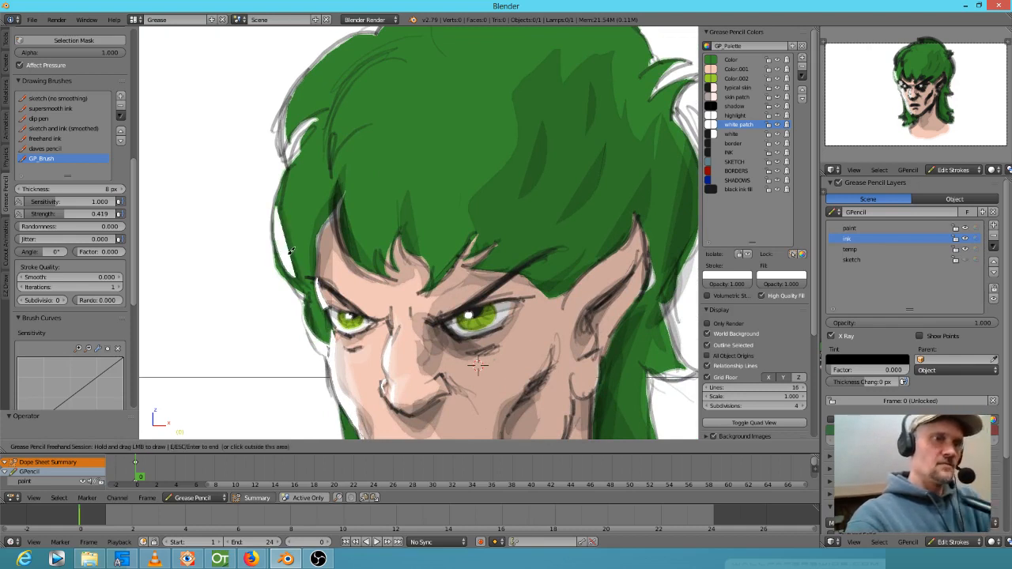
{"action": "key", "text": "ctrl+z"}
{"action": "mouse_move", "coordinate": [279, 214]}
{"action": "left_mouse_down"}
{"action": "mouse_move", "coordinate": [293, 267]}
{"action": "mouse_move", "coordinate": [290, 253]}
{"action": "left_mouse_up"}
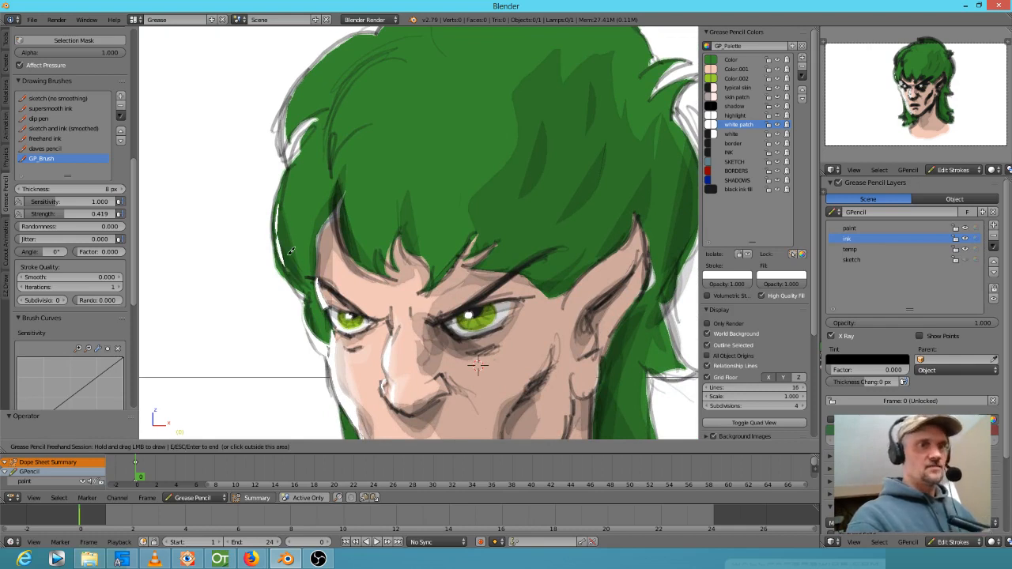
{"action": "middle_click_drag", "start_coordinate": [328, 170], "coordinate": [322, 243], "text": "shift"}
{"action": "left_click_drag", "start_coordinate": [272, 271], "coordinate": [319, 136]}
{"action": "key", "text": "ctrl+z"}
{"action": "mouse_move", "coordinate": [281, 221]}
{"action": "left_mouse_down"}
{"action": "mouse_move", "coordinate": [299, 153]}
{"action": "mouse_move", "coordinate": [382, 80]}
{"action": "left_mouse_up"}
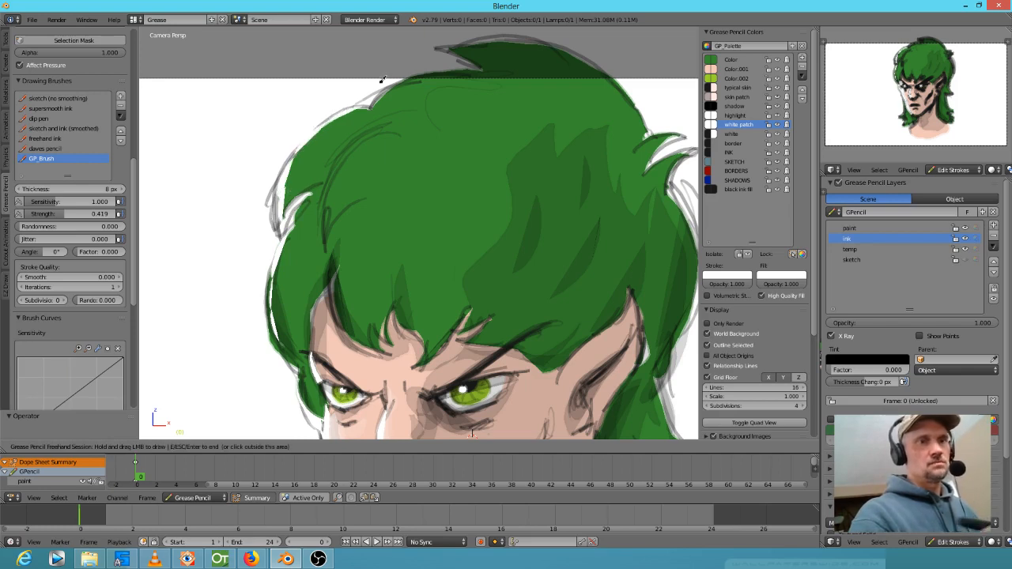
Add white highlight strokes along the long hair lock above the far temple.
{"action": "scroll", "coordinate": [500, 259], "scroll_direction": "down", "scroll_amount": 1}
{"action": "mouse_move", "coordinate": [378, 151]}
{"action": "left_mouse_down"}
{"action": "mouse_move", "coordinate": [349, 184]}
{"action": "mouse_move", "coordinate": [340, 219]}
{"action": "left_mouse_up"}
{"action": "key", "text": "ctrl+z"}
{"action": "key", "text": "ctrl+z"}
{"action": "mouse_move", "coordinate": [378, 147]}
{"action": "left_mouse_down"}
{"action": "mouse_move", "coordinate": [341, 216]}
{"action": "mouse_move", "coordinate": [349, 229]}
{"action": "mouse_move", "coordinate": [361, 202]}
{"action": "left_mouse_up"}
{"action": "left_click_drag", "start_coordinate": [350, 247], "coordinate": [353, 266]}
{"action": "scroll", "coordinate": [353, 263], "scroll_direction": "down", "scroll_amount": 3}
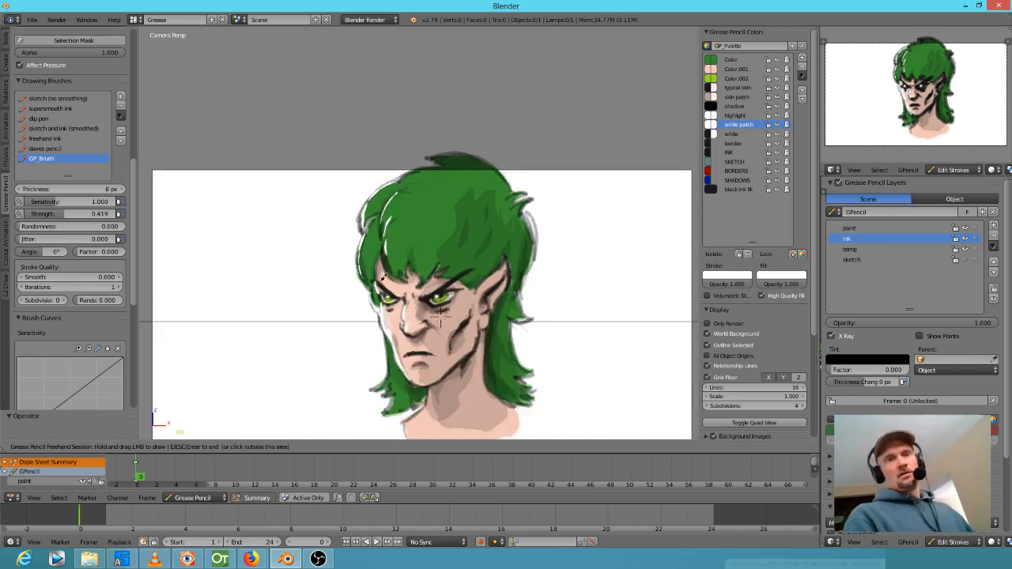
Darken the upper lids of both eyes with strokes in the INK colour.
{"action": "scroll", "coordinate": [486, 250], "scroll_direction": "up", "scroll_amount": 2}
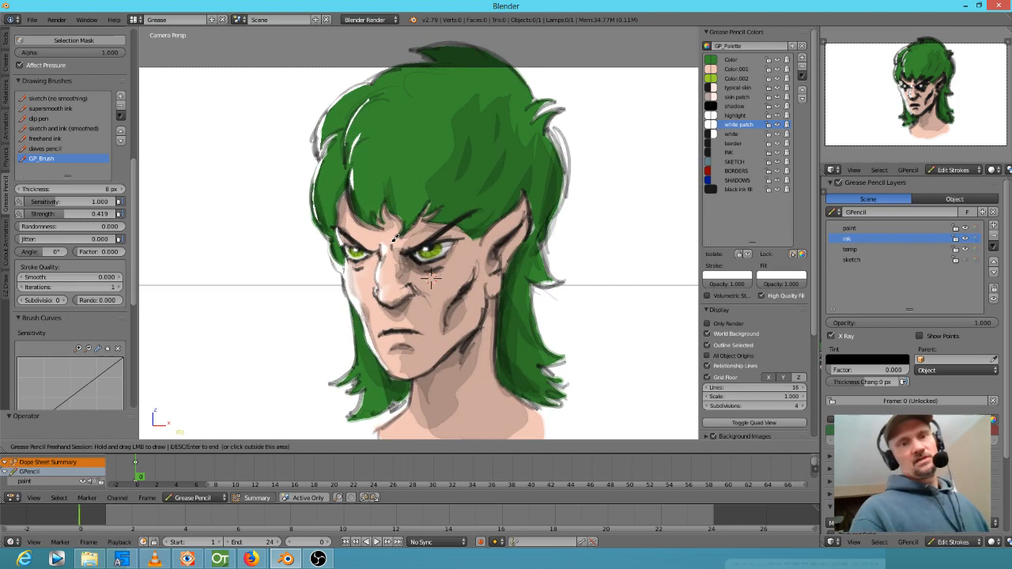
{"action": "scroll", "coordinate": [475, 236], "scroll_direction": "up", "scroll_amount": 3}
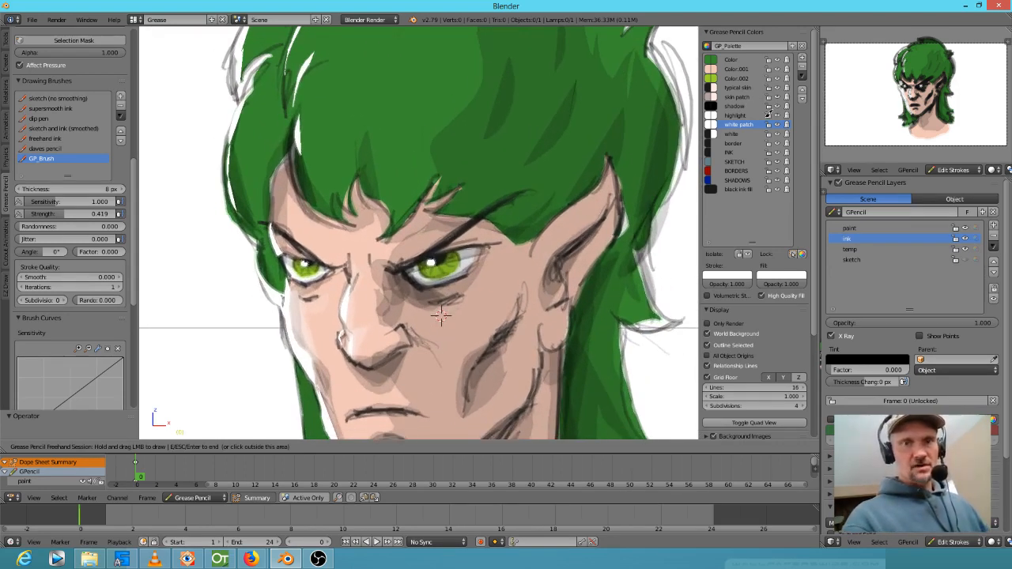
{"action": "left_click", "coordinate": [749, 144]}
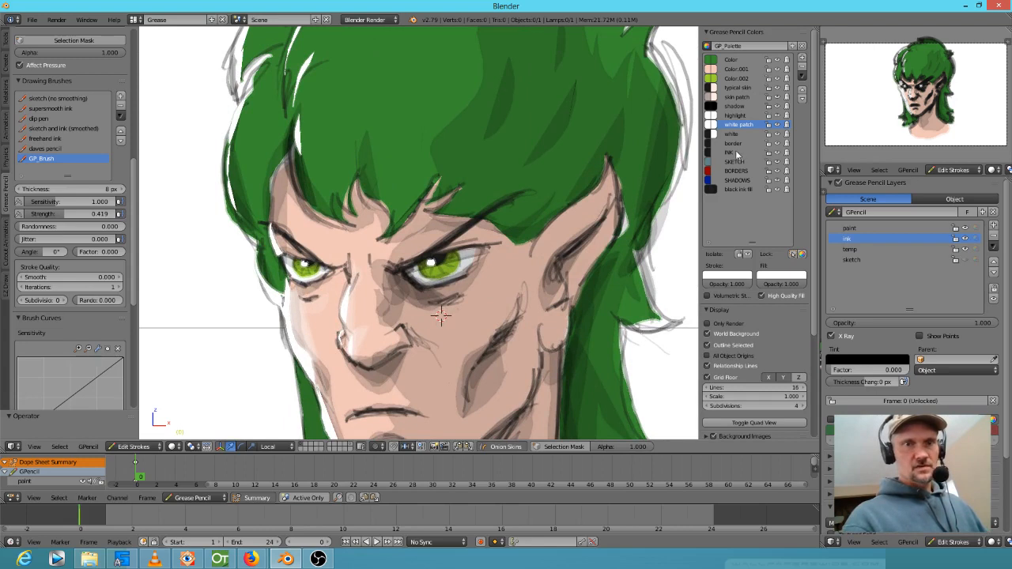
{"action": "left_click", "coordinate": [735, 151]}
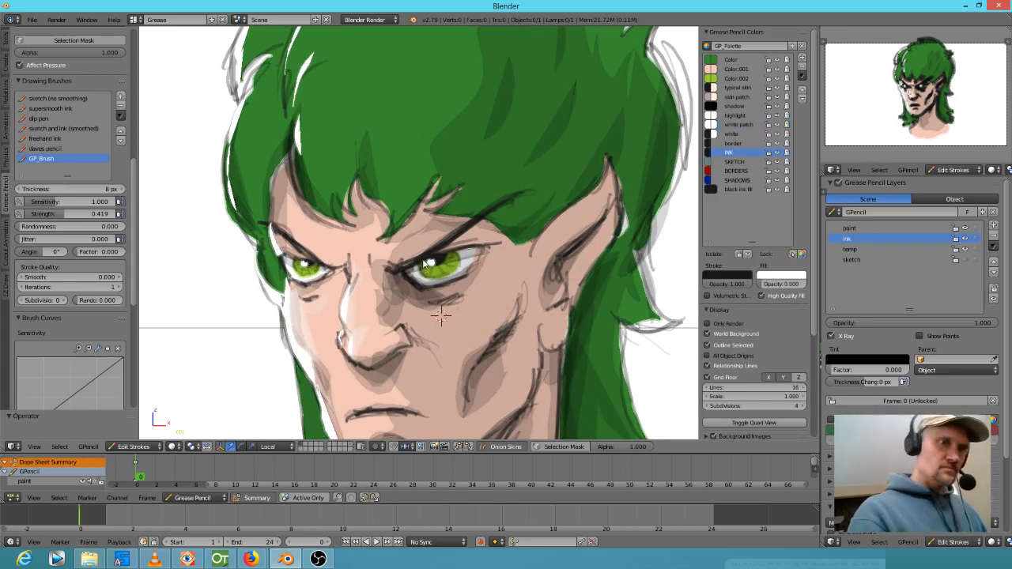
{"action": "key", "text": "d"}
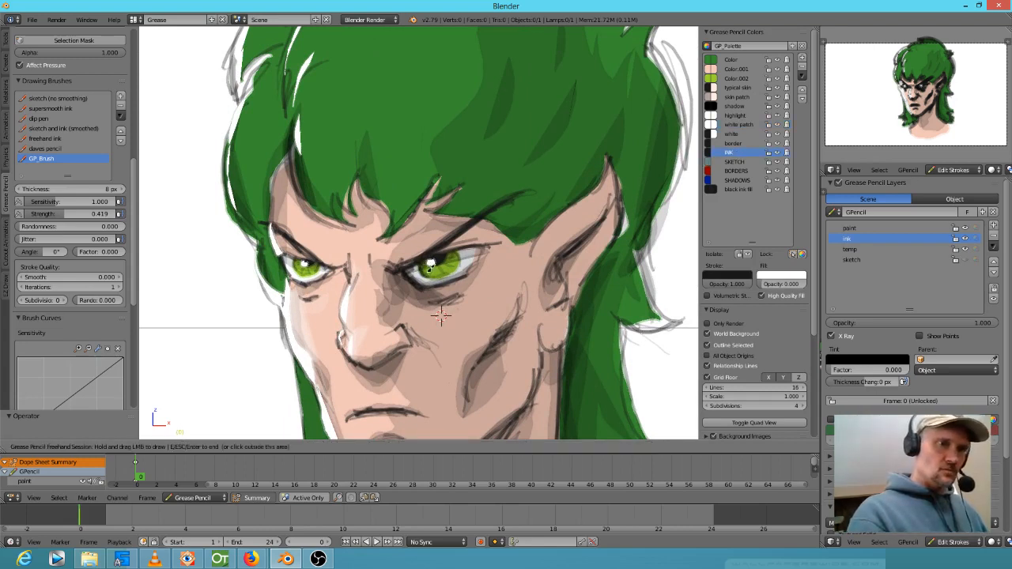
{"action": "left_click_drag", "start_coordinate": [457, 250], "coordinate": [465, 258]}
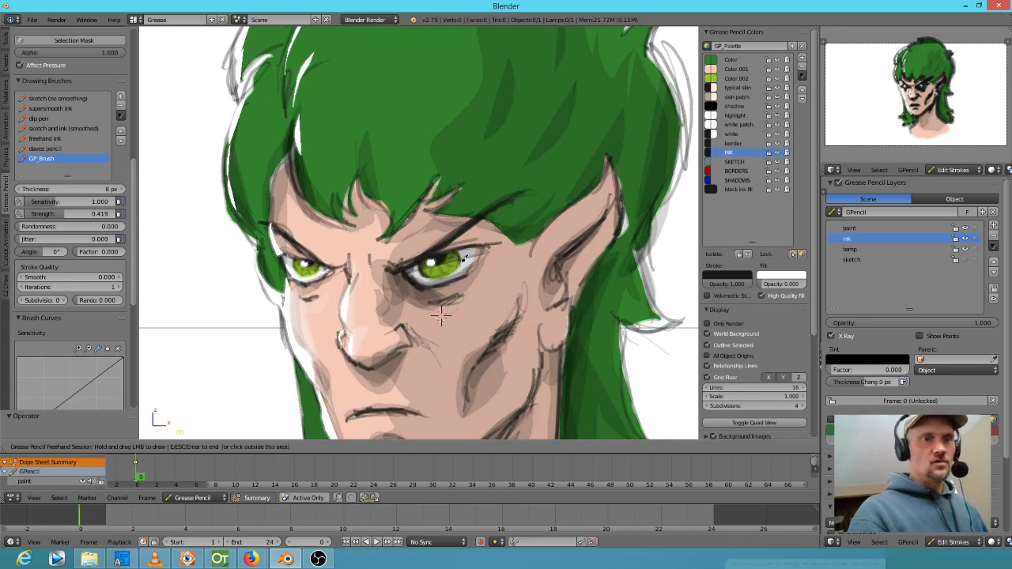
{"action": "mouse_move", "coordinate": [301, 261]}
{"action": "left_mouse_down"}
{"action": "mouse_move", "coordinate": [319, 273]}
{"action": "mouse_move", "coordinate": [295, 253]}
{"action": "mouse_move", "coordinate": [325, 258]}
{"action": "left_mouse_up"}
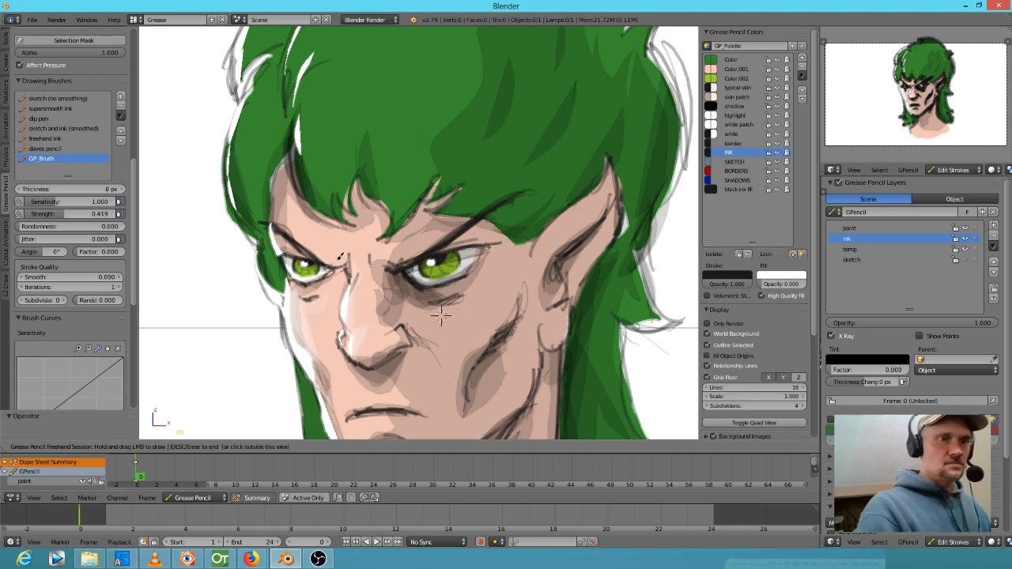
{"action": "left_click_drag", "start_coordinate": [427, 262], "coordinate": [480, 246]}
{"action": "left_click_drag", "start_coordinate": [463, 251], "coordinate": [489, 241]}
{"action": "mouse_move", "coordinate": [398, 270]}
{"action": "left_mouse_down"}
{"action": "mouse_move", "coordinate": [390, 254]}
{"action": "mouse_move", "coordinate": [415, 255]}
{"action": "left_mouse_up"}
{"action": "left_click_drag", "start_coordinate": [418, 254], "coordinate": [484, 239]}
Thicken the far eyebrow and the crease at its inner eye corner with INK strokes, and touch up the near cheek.
{"action": "left_click_drag", "start_coordinate": [271, 223], "coordinate": [303, 255]}
{"action": "left_click_drag", "start_coordinate": [272, 222], "coordinate": [302, 248]}
{"action": "left_click_drag", "start_coordinate": [277, 228], "coordinate": [321, 259]}
{"action": "mouse_move", "coordinate": [321, 269]}
{"action": "left_mouse_down"}
{"action": "mouse_move", "coordinate": [344, 271]}
{"action": "mouse_move", "coordinate": [349, 253]}
{"action": "left_mouse_up"}
{"action": "mouse_move", "coordinate": [576, 298]}
{"action": "middle_mouse_down", "text": "shift"}
{"action": "mouse_move", "coordinate": [555, 207]}
{"action": "mouse_move", "coordinate": [533, 200]}
{"action": "middle_mouse_up", "text": "shift"}
{"action": "left_click_drag", "start_coordinate": [472, 227], "coordinate": [481, 221]}
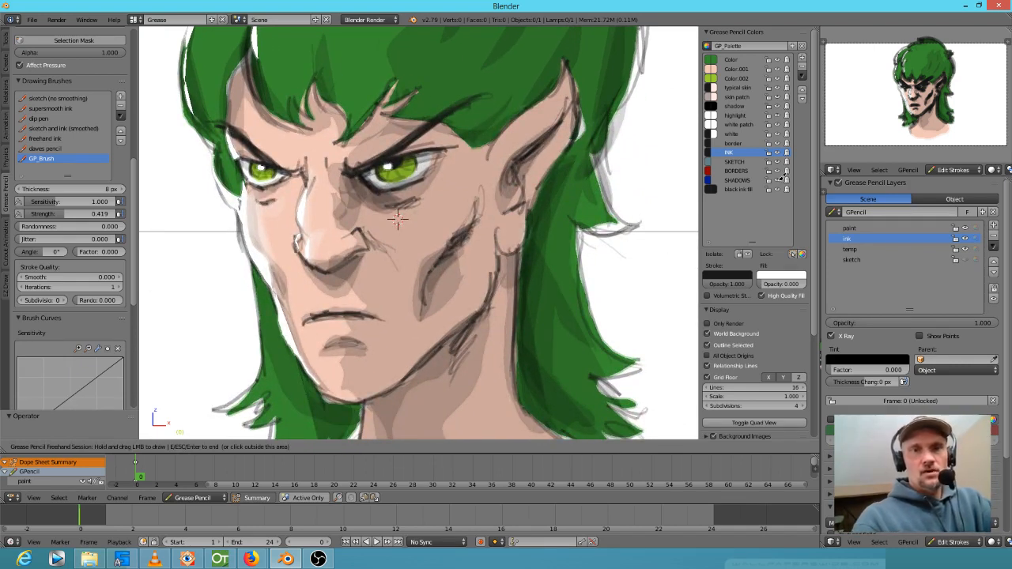
Duplicate the INK colour, lower the copy's stroke opacity and hatch the hollow of the near cheek with it.
{"action": "left_click", "coordinate": [804, 79]}
{"action": "left_click", "coordinate": [803, 77]}
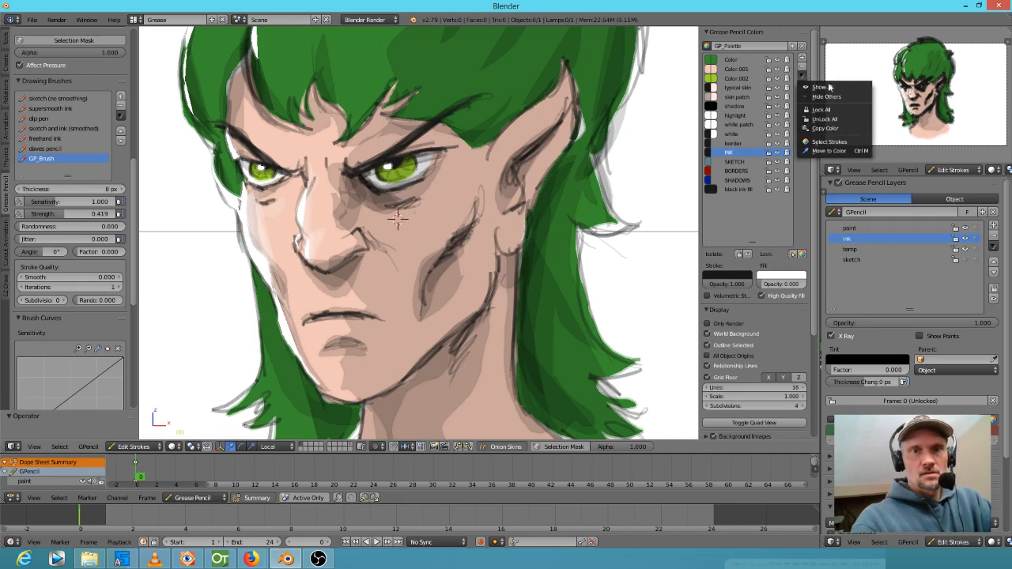
{"action": "left_click", "coordinate": [838, 128]}
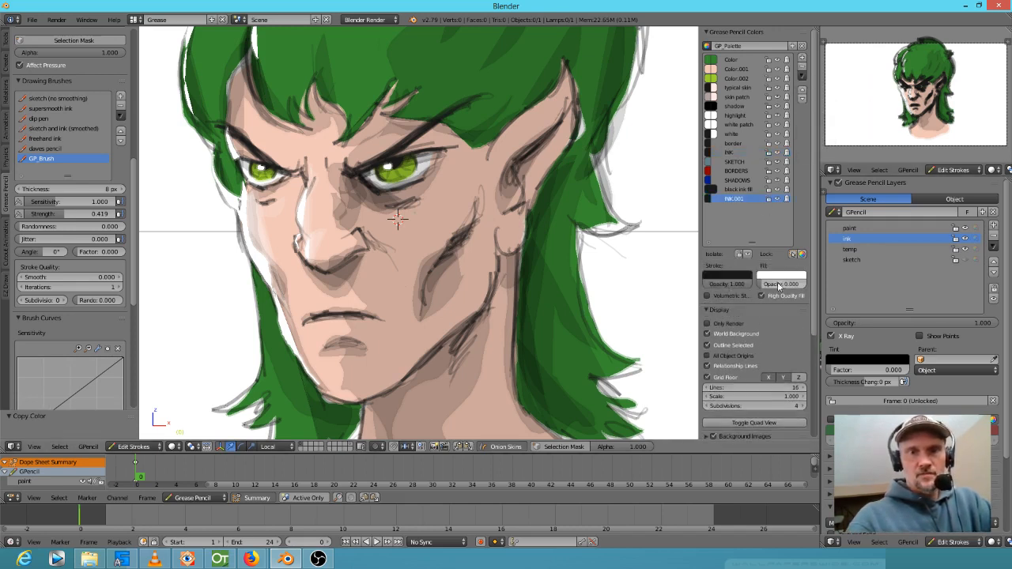
{"action": "mouse_move", "coordinate": [748, 287]}
{"action": "left_mouse_down"}
{"action": "mouse_move", "coordinate": [708, 295]}
{"action": "mouse_move", "coordinate": [725, 288]}
{"action": "left_mouse_up"}
{"action": "left_click_drag", "start_coordinate": [472, 249], "coordinate": [473, 274]}
{"action": "left_click_drag", "start_coordinate": [455, 239], "coordinate": [434, 259]}
{"action": "left_click_drag", "start_coordinate": [475, 213], "coordinate": [472, 221]}
Set the copied ink colour's stroke opacity to 0.303 and shade the crease running from the nostril down the near cheek.
{"action": "left_click", "coordinate": [732, 286]}
{"action": "left_click_drag", "start_coordinate": [730, 287], "coordinate": [704, 286]}
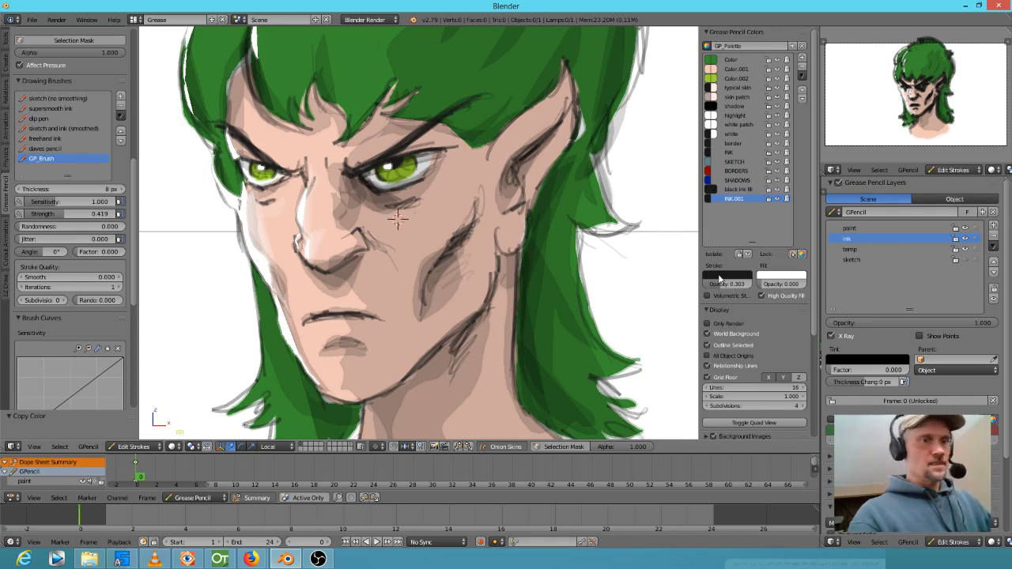
{"action": "mouse_move", "coordinate": [338, 294]}
{"action": "left_mouse_down"}
{"action": "mouse_move", "coordinate": [336, 273]}
{"action": "mouse_move", "coordinate": [369, 231]}
{"action": "mouse_move", "coordinate": [417, 254]}
{"action": "mouse_move", "coordinate": [393, 266]}
{"action": "mouse_move", "coordinate": [403, 280]}
{"action": "left_mouse_up"}
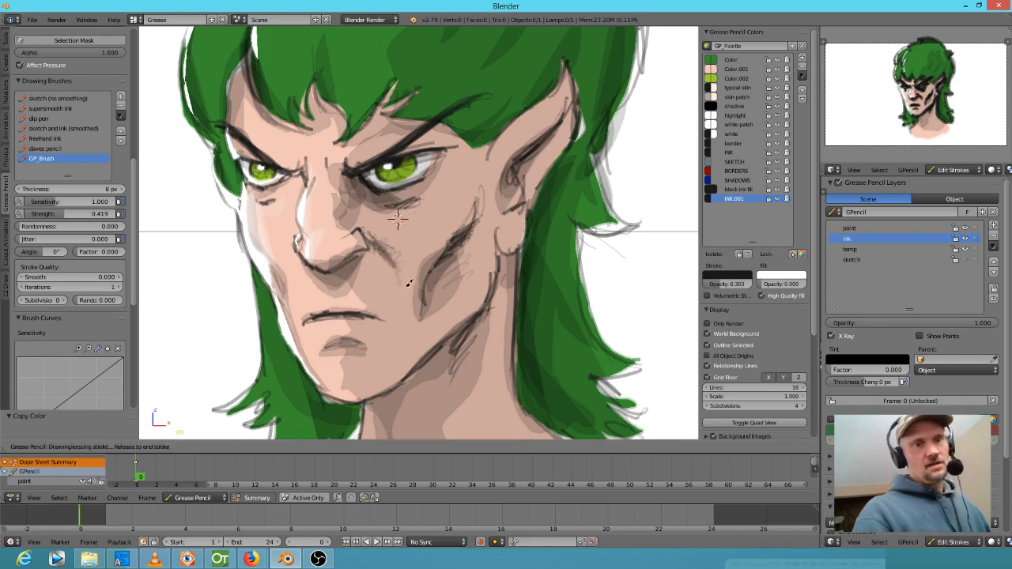
{"action": "mouse_move", "coordinate": [382, 242]}
{"action": "left_mouse_down"}
{"action": "mouse_move", "coordinate": [356, 226]}
{"action": "mouse_move", "coordinate": [393, 251]}
{"action": "left_mouse_up"}
Hatch soft ink shading around the near eye, beside the nose bridge and on the forehead under the fringe.
{"action": "mouse_move", "coordinate": [356, 183]}
{"action": "left_mouse_down"}
{"action": "mouse_move", "coordinate": [362, 175]}
{"action": "mouse_move", "coordinate": [351, 203]}
{"action": "left_mouse_up"}
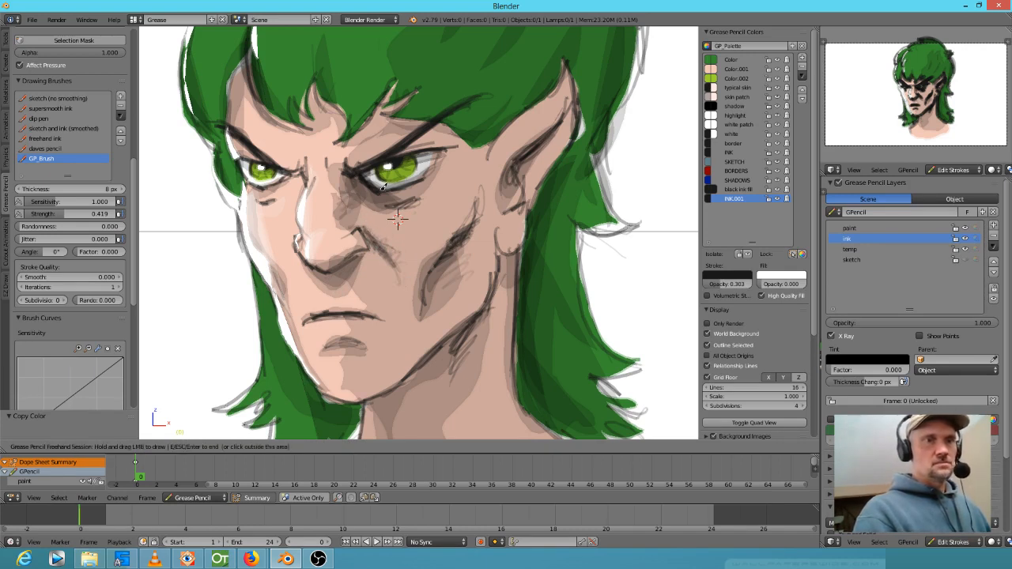
{"action": "mouse_move", "coordinate": [446, 150]}
{"action": "left_mouse_down"}
{"action": "mouse_move", "coordinate": [421, 177]}
{"action": "mouse_move", "coordinate": [436, 183]}
{"action": "mouse_move", "coordinate": [407, 183]}
{"action": "mouse_move", "coordinate": [437, 185]}
{"action": "left_mouse_up"}
{"action": "mouse_move", "coordinate": [300, 167]}
{"action": "left_mouse_down"}
{"action": "mouse_move", "coordinate": [282, 202]}
{"action": "mouse_move", "coordinate": [300, 197]}
{"action": "mouse_move", "coordinate": [283, 197]}
{"action": "mouse_move", "coordinate": [288, 172]}
{"action": "mouse_move", "coordinate": [296, 196]}
{"action": "mouse_move", "coordinate": [302, 182]}
{"action": "mouse_move", "coordinate": [293, 179]}
{"action": "left_mouse_up"}
{"action": "left_click_drag", "start_coordinate": [277, 101], "coordinate": [252, 152]}
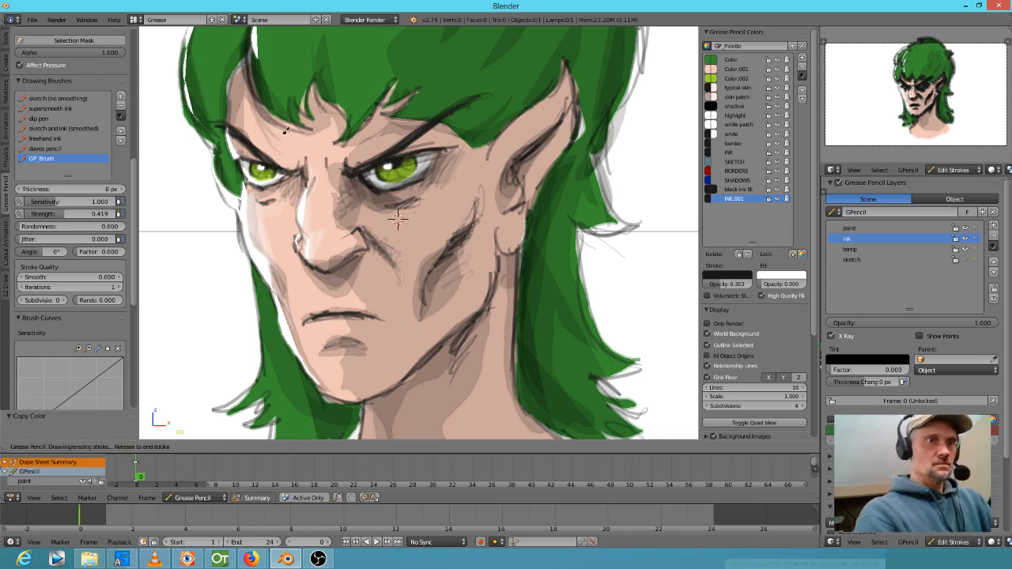
{"action": "left_click_drag", "start_coordinate": [302, 96], "coordinate": [301, 92]}
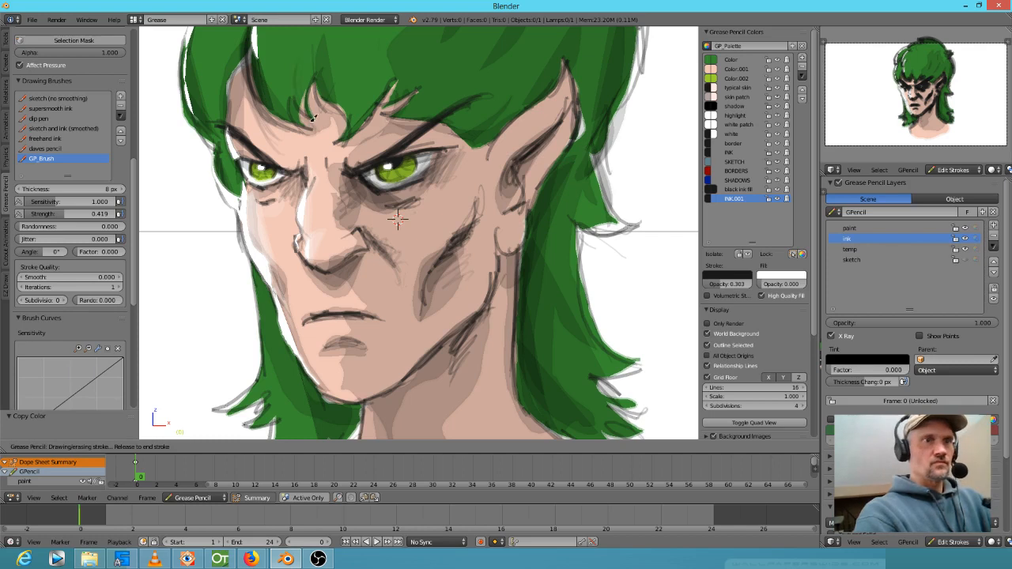
Set the copied ink colour's stroke opacity to 0.374 and draw hair strand lines through the fringe above the forehead.
{"action": "left_click", "coordinate": [725, 287]}
{"action": "left_click_drag", "start_coordinate": [725, 287], "coordinate": [737, 283]}
{"action": "middle_click_drag", "start_coordinate": [438, 236], "coordinate": [476, 327], "text": "shift"}
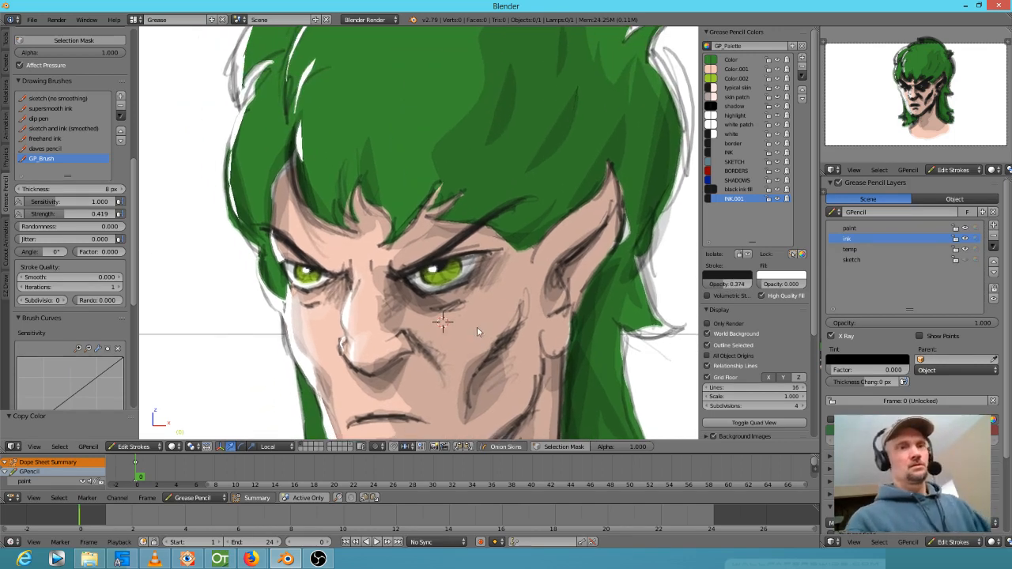
{"action": "mouse_move", "coordinate": [399, 240]}
{"action": "left_mouse_down"}
{"action": "mouse_move", "coordinate": [456, 155]}
{"action": "mouse_move", "coordinate": [446, 134]}
{"action": "left_mouse_up"}
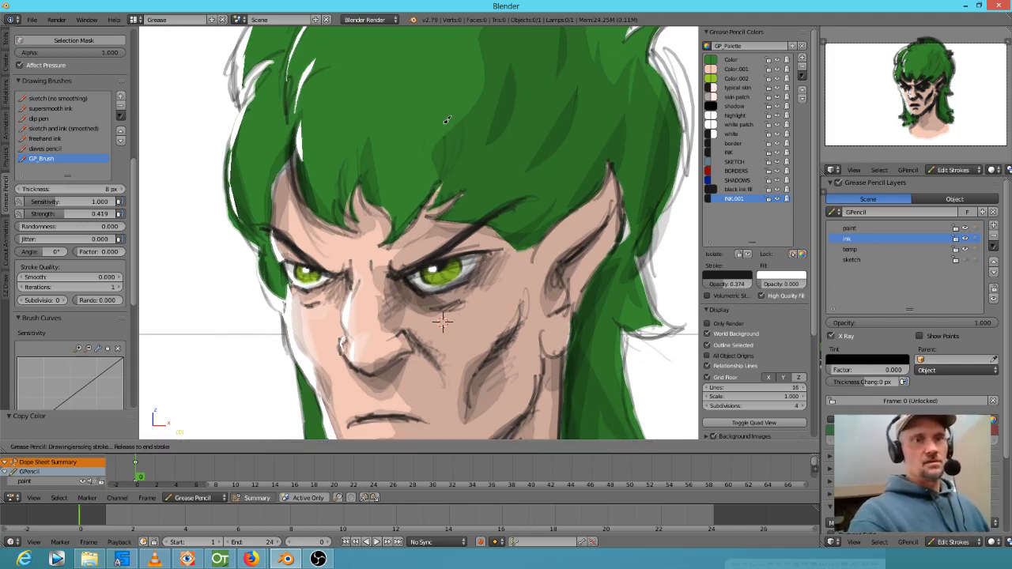
{"action": "mouse_move", "coordinate": [406, 214]}
{"action": "left_mouse_down"}
{"action": "mouse_move", "coordinate": [364, 179]}
{"action": "mouse_move", "coordinate": [374, 192]}
{"action": "left_mouse_up"}
{"action": "left_click_drag", "start_coordinate": [353, 84], "coordinate": [384, 188]}
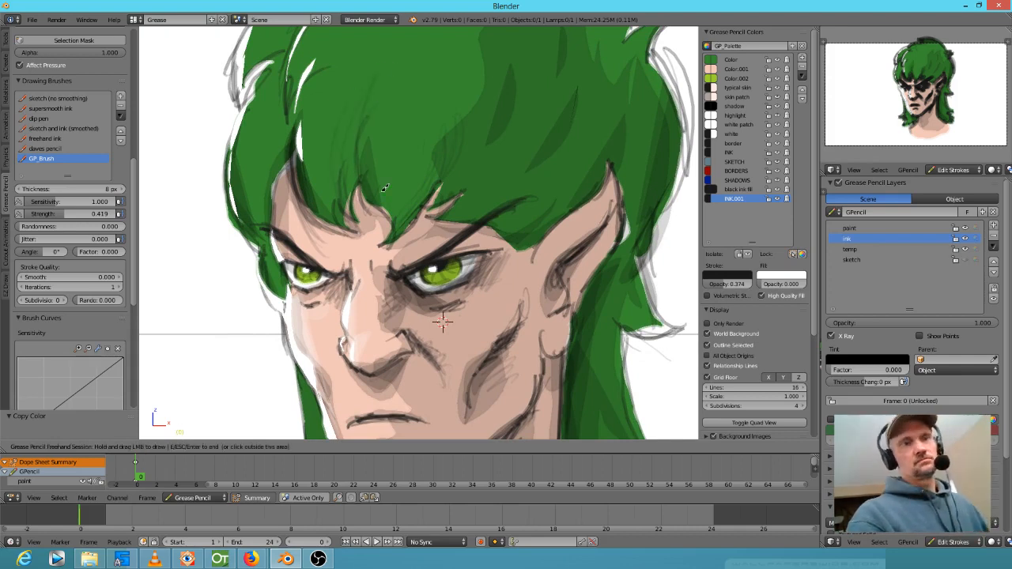
Draw soft ink strand lines down the hair beside the far temple.
{"action": "mouse_move", "coordinate": [243, 213]}
{"action": "left_mouse_down"}
{"action": "mouse_move", "coordinate": [234, 147]}
{"action": "mouse_move", "coordinate": [221, 249]}
{"action": "left_mouse_up"}
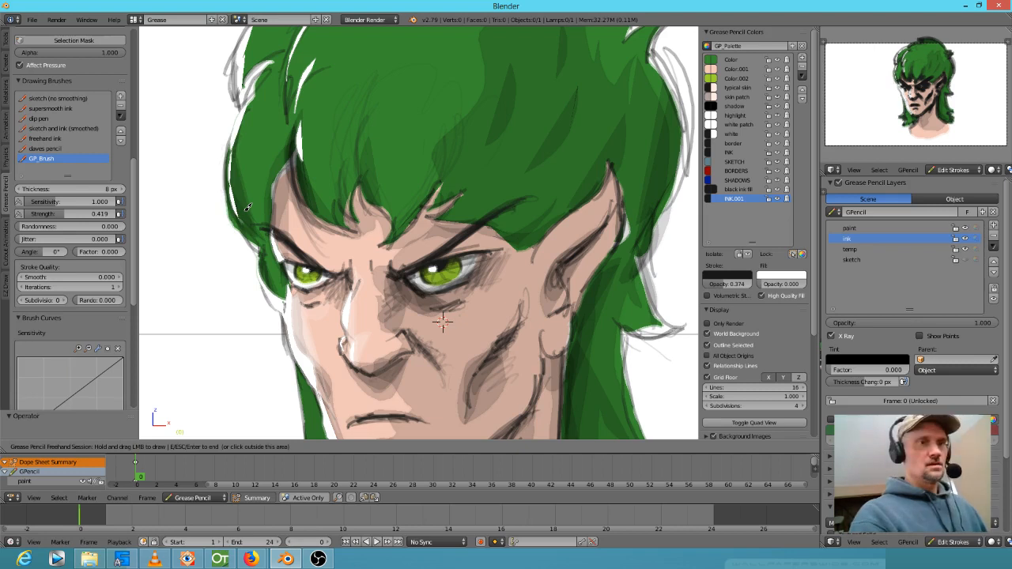
{"action": "mouse_move", "coordinate": [227, 162]}
{"action": "left_mouse_down"}
{"action": "mouse_move", "coordinate": [235, 230]}
{"action": "mouse_move", "coordinate": [252, 256]}
{"action": "left_mouse_up"}
{"action": "left_click_drag", "start_coordinate": [242, 220], "coordinate": [261, 271]}
{"action": "scroll", "coordinate": [443, 320], "scroll_direction": "down", "scroll_amount": 5}
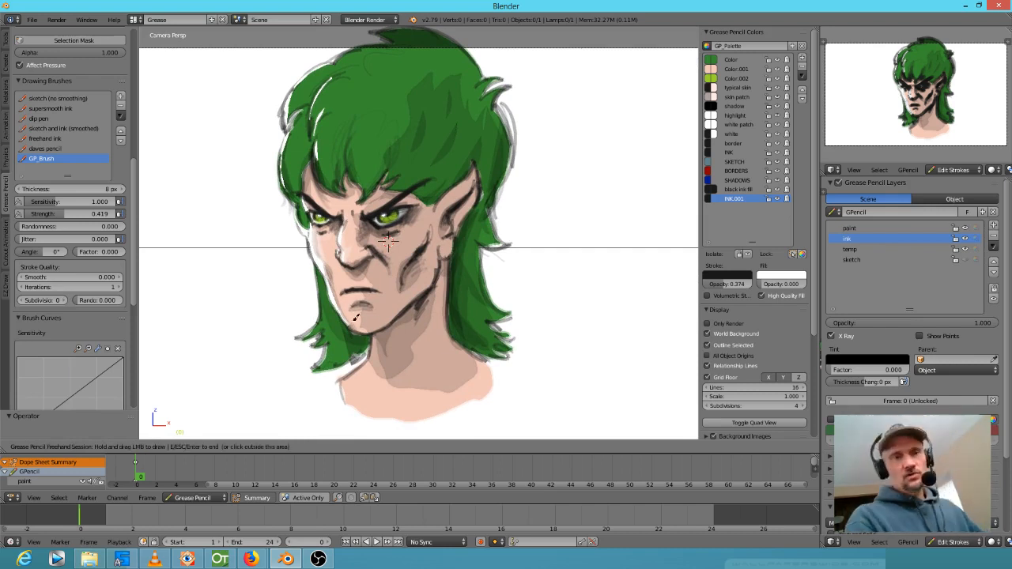
{"action": "key", "text": "Escape"}
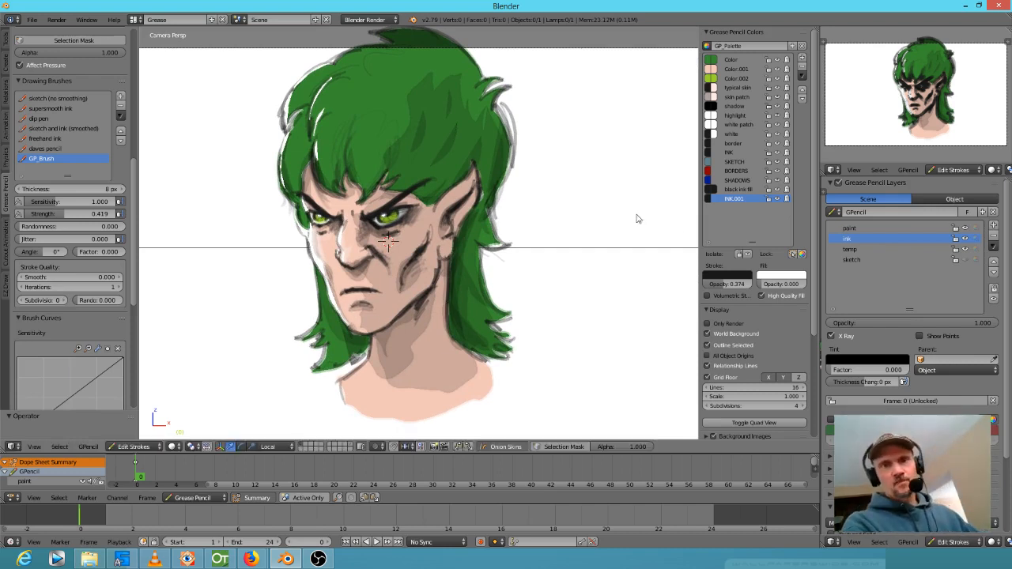
{"action": "left_click", "coordinate": [57, 19]}
{"action": "mouse_move", "coordinate": [93, 81]}
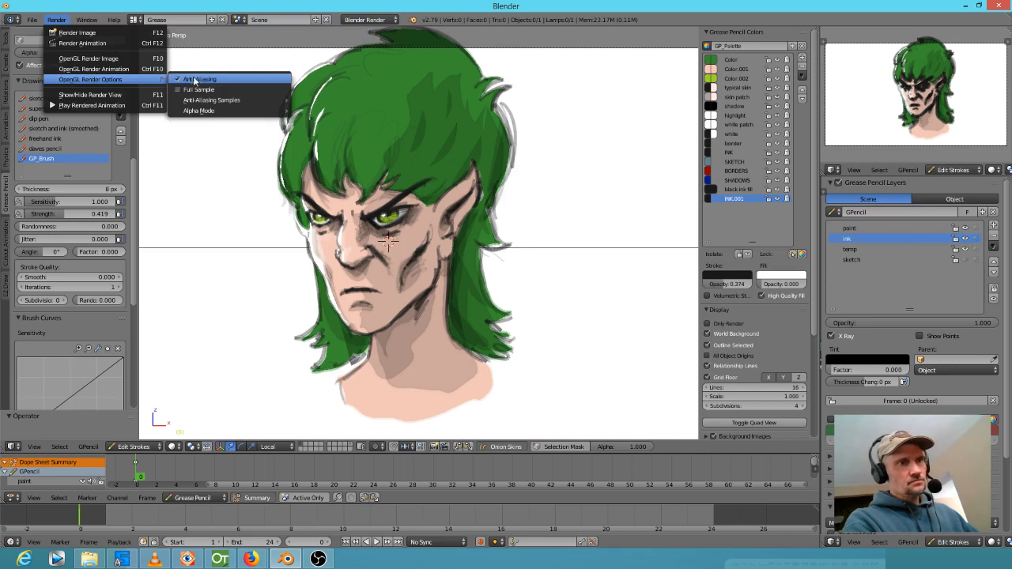
{"action": "mouse_move", "coordinate": [202, 111]}
{"action": "left_click", "coordinate": [301, 113]}
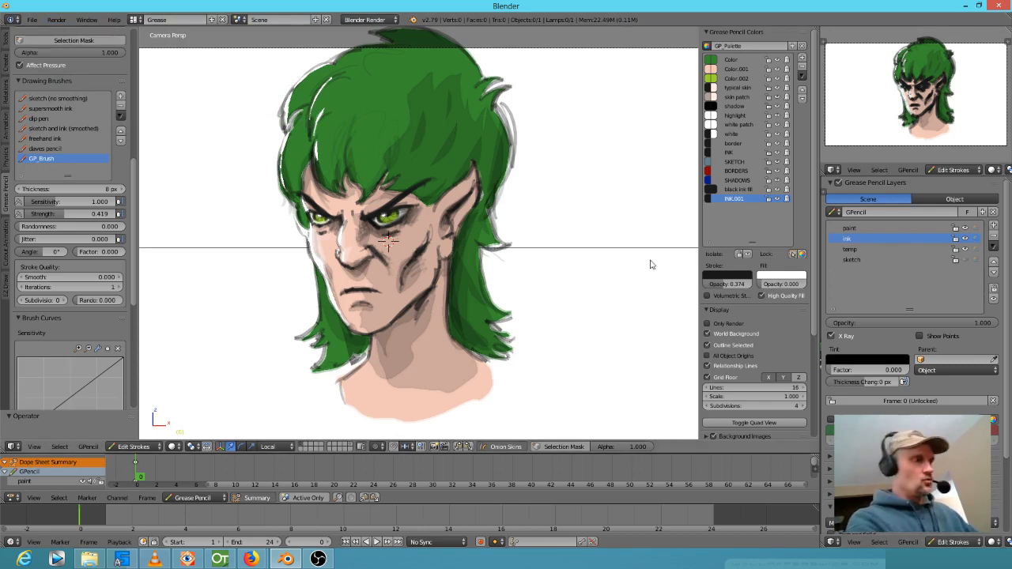
In the Default screen layout, change the world's horizon colour from white to a dark purple-blue.
{"action": "key", "text": "ctrl+Left"}
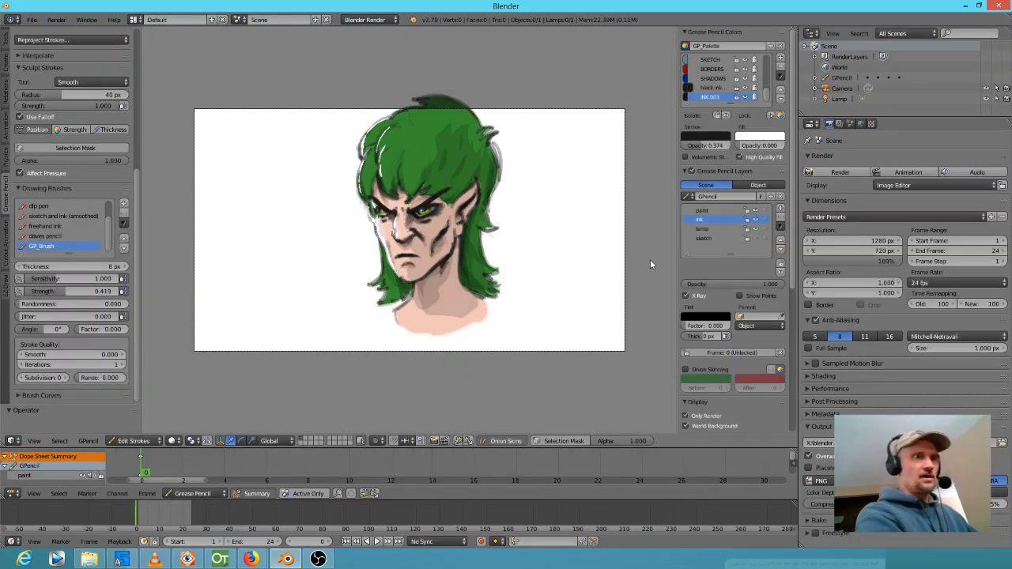
{"action": "left_click", "coordinate": [861, 124]}
{"action": "left_click", "coordinate": [841, 299]}
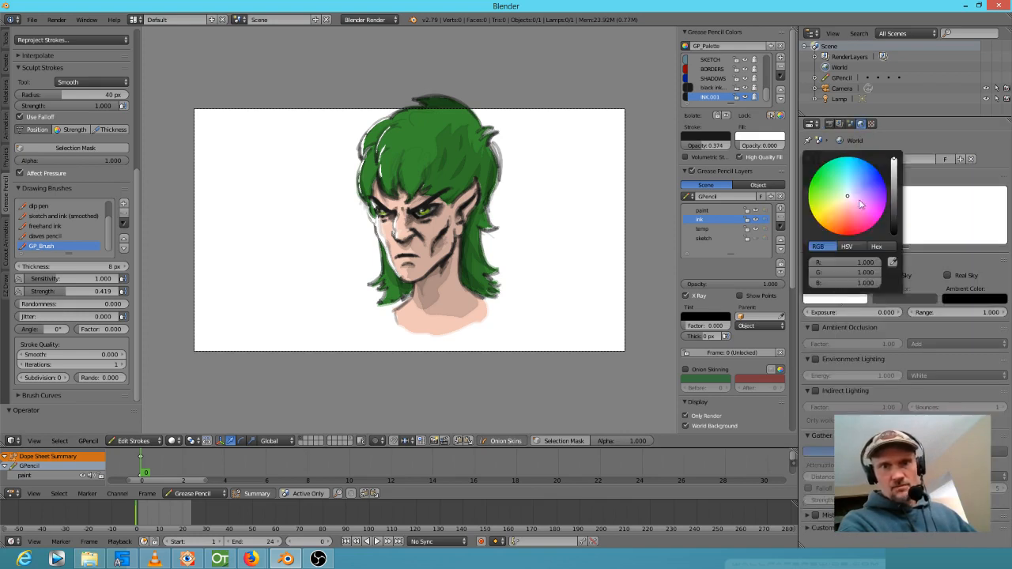
{"action": "left_click_drag", "start_coordinate": [896, 162], "coordinate": [858, 191]}
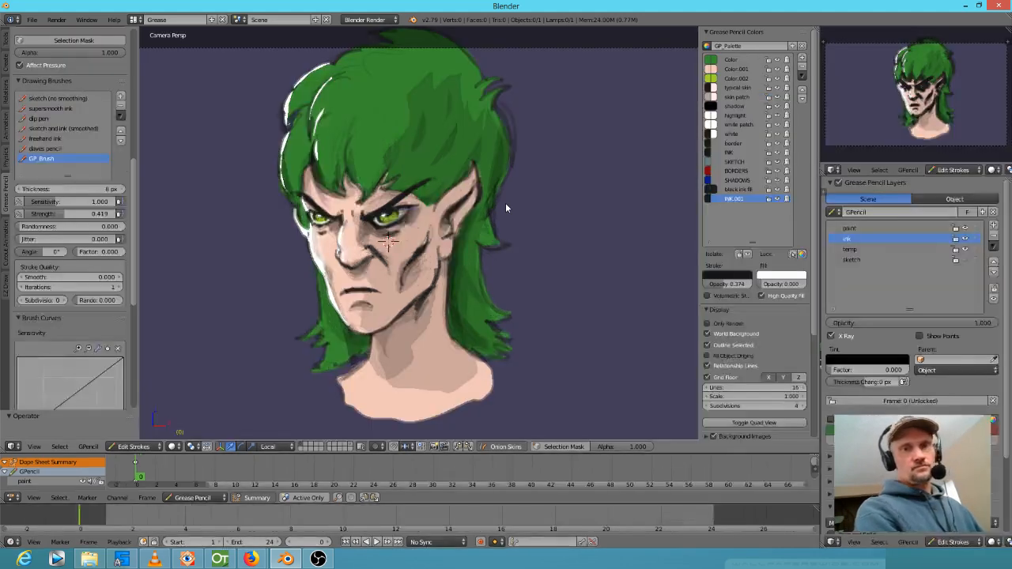
Darken and extend both eyebrows with strokes in the opaque INK colour, sweeping the near brow up towards the hair.
{"action": "scroll", "coordinate": [499, 196], "scroll_direction": "down", "scroll_amount": 2}
{"action": "scroll", "coordinate": [491, 193], "scroll_direction": "up", "scroll_amount": 8}
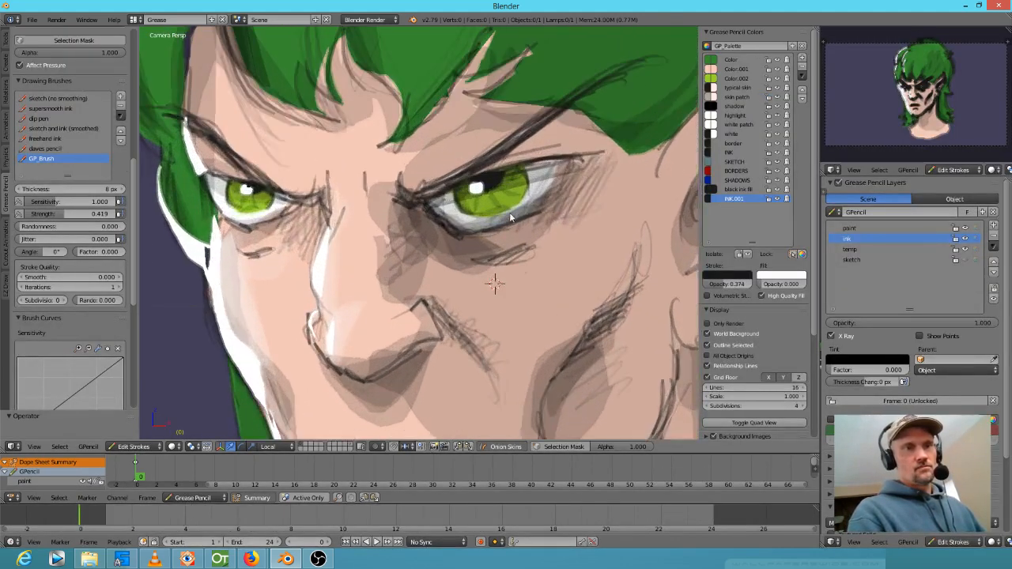
{"action": "scroll", "coordinate": [510, 213], "scroll_direction": "down", "scroll_amount": 2}
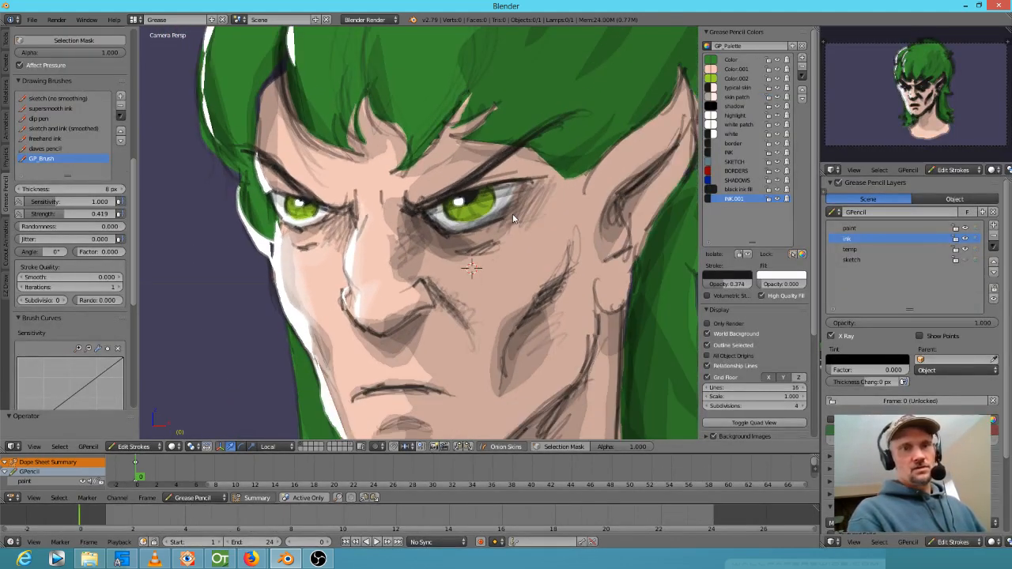
{"action": "left_click", "coordinate": [735, 151]}
{"action": "mouse_move", "coordinate": [412, 198]}
{"action": "left_mouse_down"}
{"action": "mouse_move", "coordinate": [475, 180]}
{"action": "mouse_move", "coordinate": [589, 123]}
{"action": "left_mouse_up"}
{"action": "left_click_drag", "start_coordinate": [496, 162], "coordinate": [592, 120]}
{"action": "mouse_move", "coordinate": [513, 141]}
{"action": "left_mouse_down"}
{"action": "mouse_move", "coordinate": [567, 113]}
{"action": "mouse_move", "coordinate": [592, 119]}
{"action": "left_mouse_up"}
{"action": "mouse_move", "coordinate": [273, 158]}
{"action": "left_mouse_down"}
{"action": "mouse_move", "coordinate": [241, 132]}
{"action": "mouse_move", "coordinate": [339, 204]}
{"action": "mouse_move", "coordinate": [359, 198]}
{"action": "left_mouse_up"}
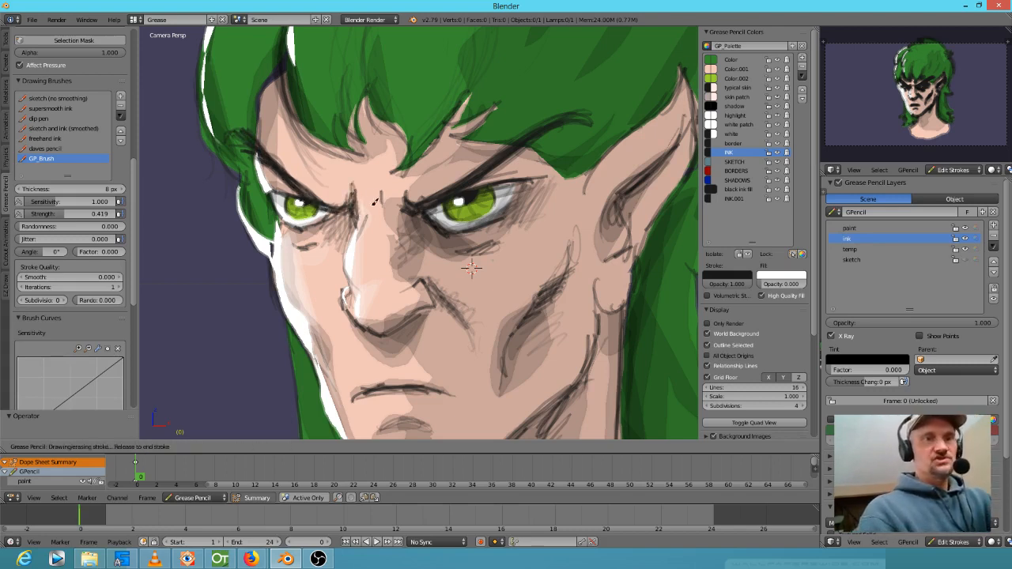
Draw INK frown creases between the eyebrows and strengthen the mouth line towards its near corner.
{"action": "left_click_drag", "start_coordinate": [383, 190], "coordinate": [384, 208]}
{"action": "mouse_move", "coordinate": [375, 191]}
{"action": "right_mouse_down"}
{"action": "mouse_move", "coordinate": [389, 216]}
{"action": "mouse_move", "coordinate": [394, 207]}
{"action": "right_mouse_up"}
{"action": "mouse_move", "coordinate": [402, 203]}
{"action": "left_mouse_down"}
{"action": "mouse_move", "coordinate": [395, 234]}
{"action": "mouse_move", "coordinate": [402, 226]}
{"action": "left_mouse_up"}
{"action": "left_click_drag", "start_coordinate": [392, 215], "coordinate": [403, 233]}
{"action": "mouse_move", "coordinate": [383, 196]}
{"action": "left_mouse_down"}
{"action": "mouse_move", "coordinate": [389, 206]}
{"action": "mouse_move", "coordinate": [377, 181]}
{"action": "left_mouse_up"}
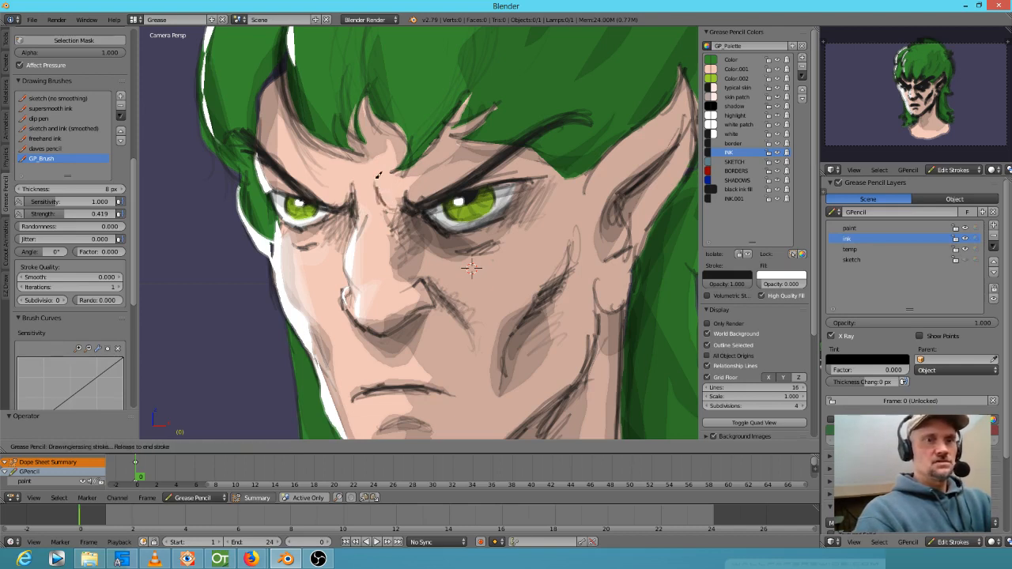
{"action": "middle_click_drag", "start_coordinate": [399, 383], "coordinate": [398, 310], "text": "shift"}
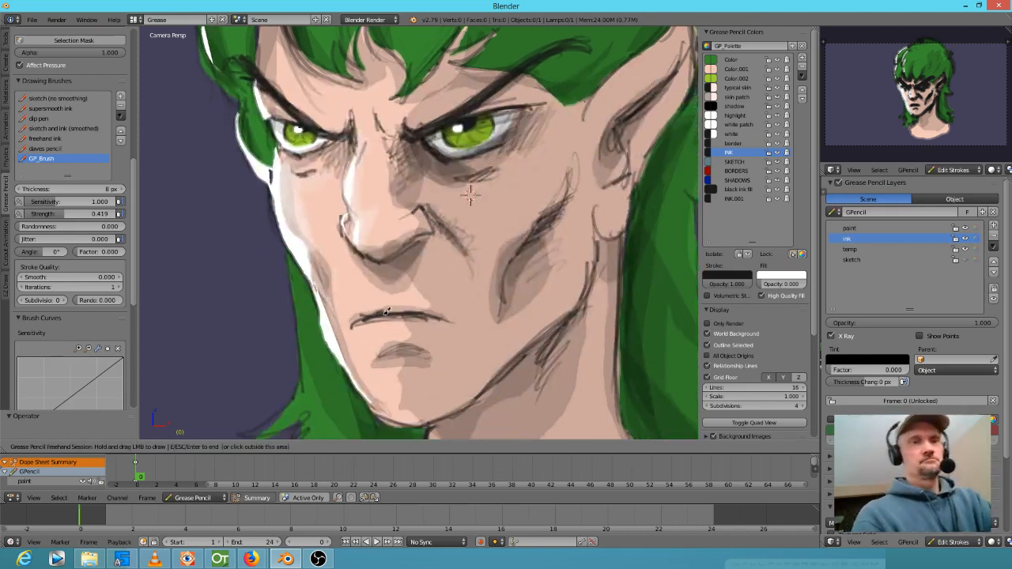
{"action": "left_click_drag", "start_coordinate": [413, 315], "coordinate": [457, 325]}
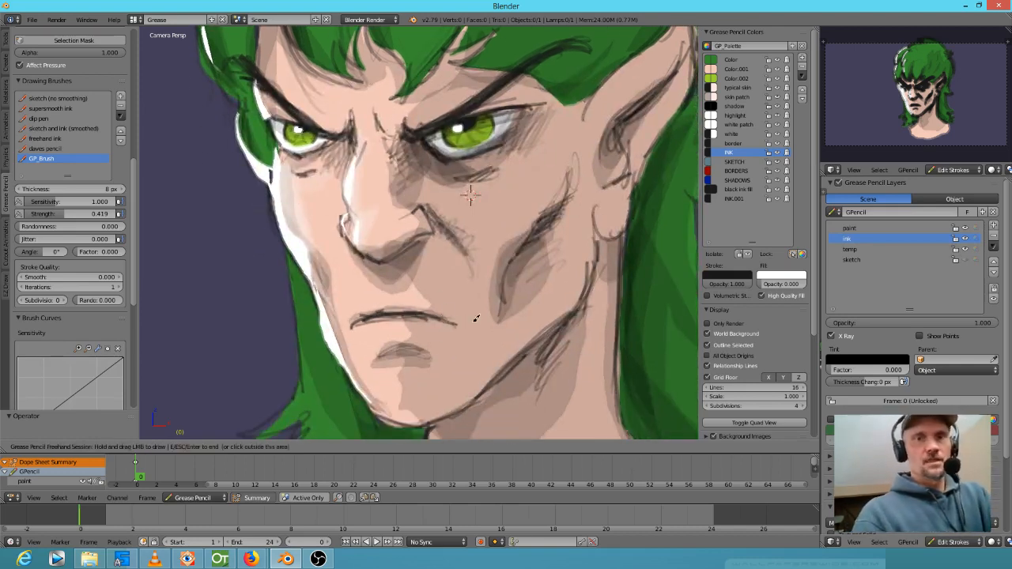
Change the fill of the skin colour Color.001 to a pale blue of about R 0.775, G 0.828, B 0.949.
{"action": "left_click", "coordinate": [716, 72]}
{"action": "left_click", "coordinate": [715, 69]}
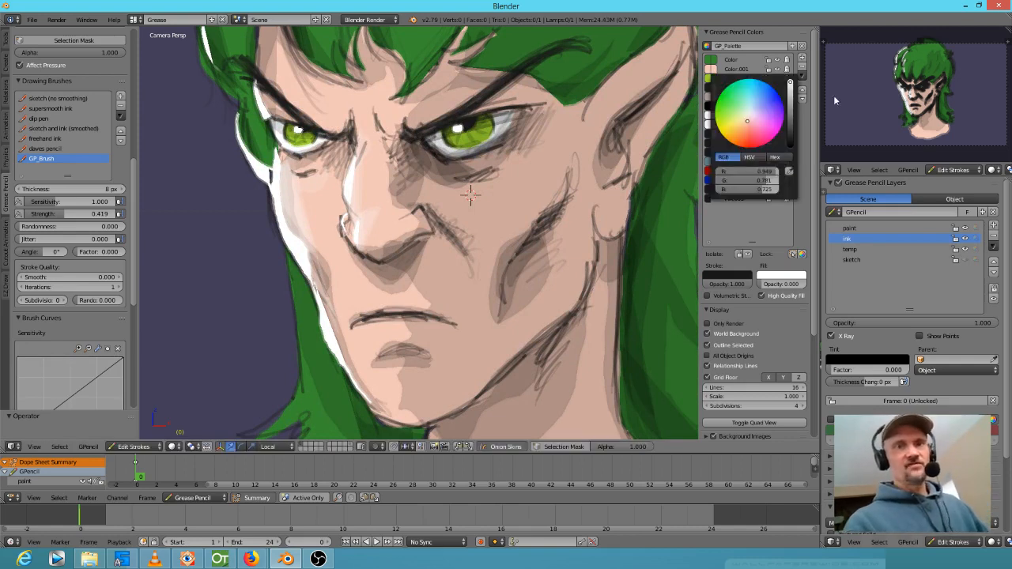
{"action": "left_click", "coordinate": [716, 72]}
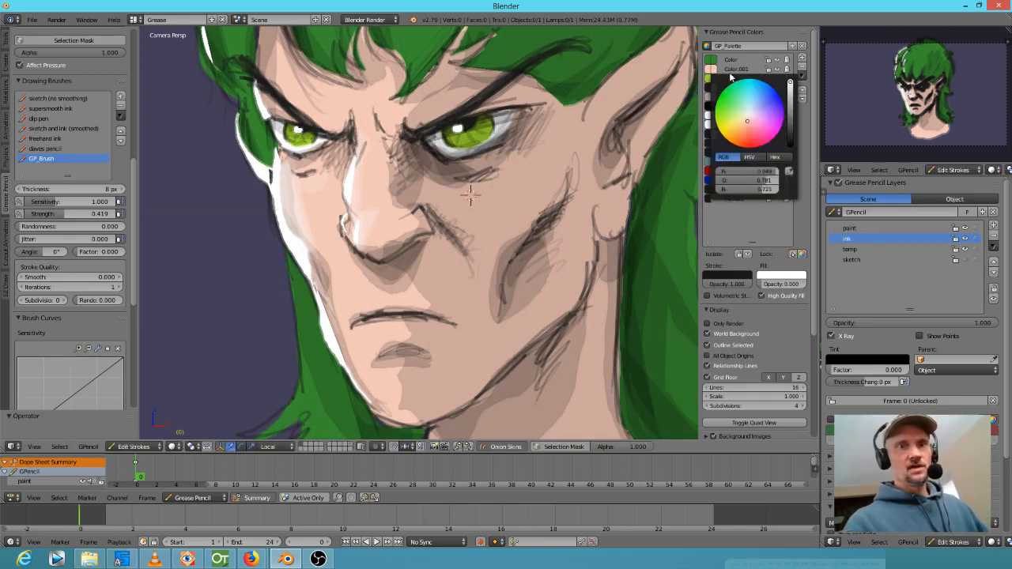
{"action": "left_click", "coordinate": [753, 117]}
{"action": "left_click_drag", "start_coordinate": [753, 117], "coordinate": [754, 113]}
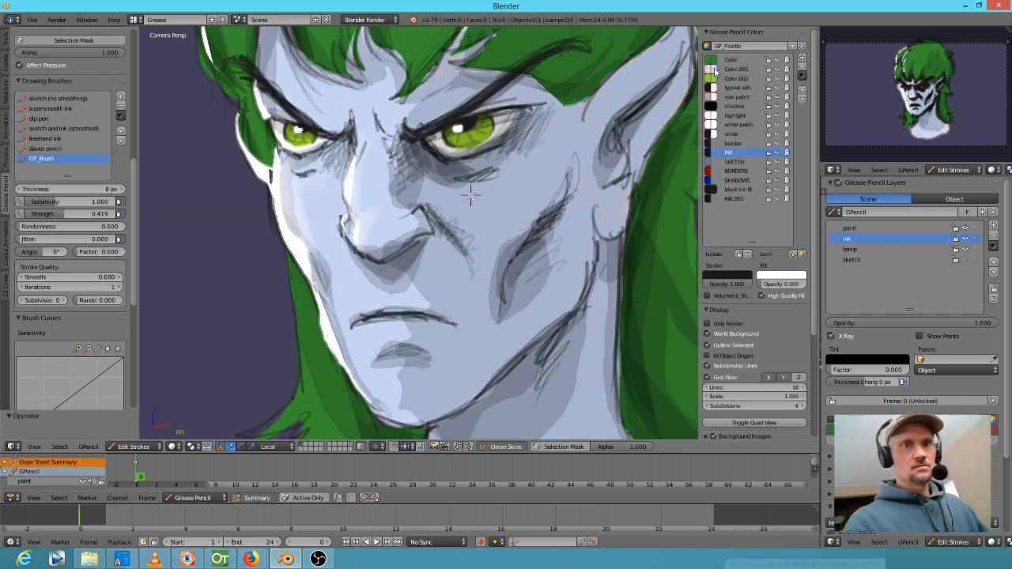
Lower the saturation and value of Color.001's fill to make the skin a duller grey-blue.
{"action": "left_click", "coordinate": [716, 72]}
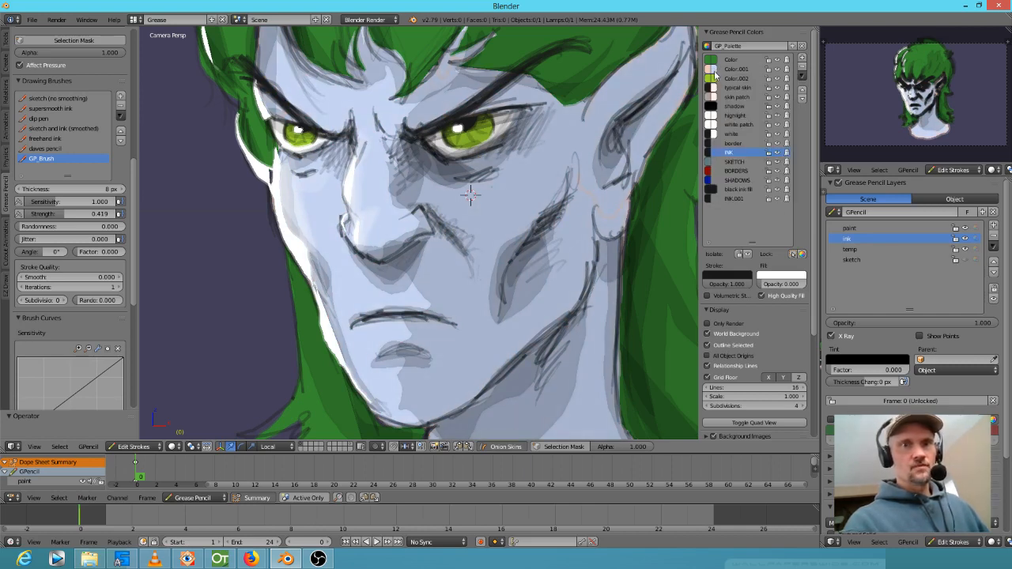
{"action": "left_click", "coordinate": [716, 72]}
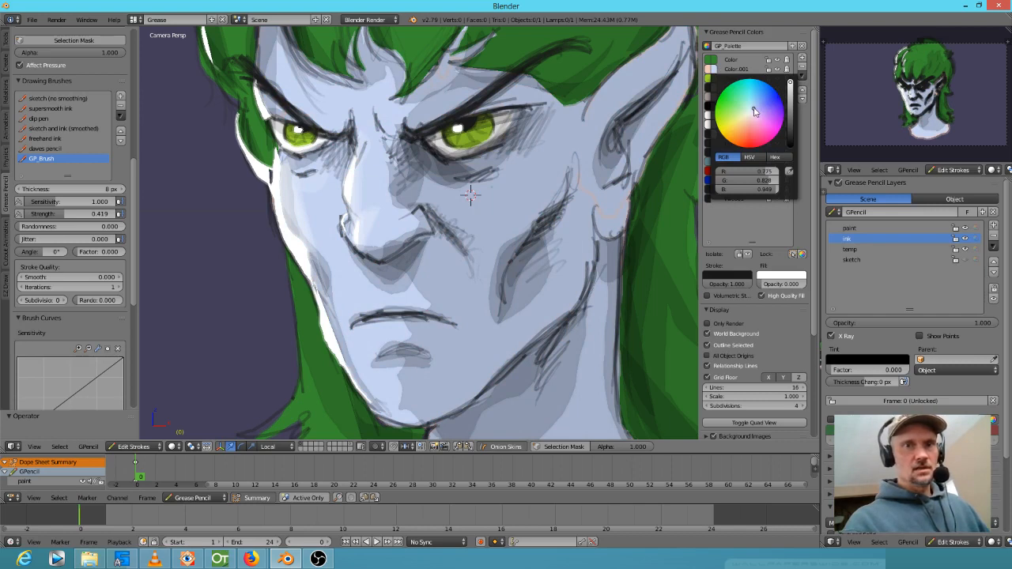
{"action": "left_click", "coordinate": [749, 156]}
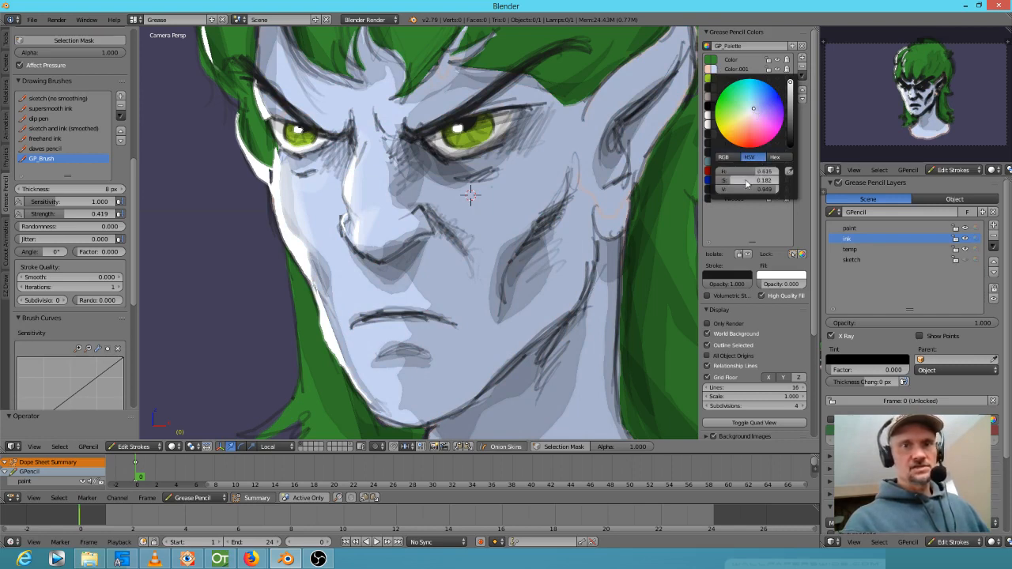
{"action": "left_click_drag", "start_coordinate": [730, 182], "coordinate": [727, 183]}
{"action": "mouse_move", "coordinate": [791, 85]}
{"action": "left_mouse_down"}
{"action": "mouse_move", "coordinate": [791, 106]}
{"action": "mouse_move", "coordinate": [790, 96]}
{"action": "left_mouse_up"}
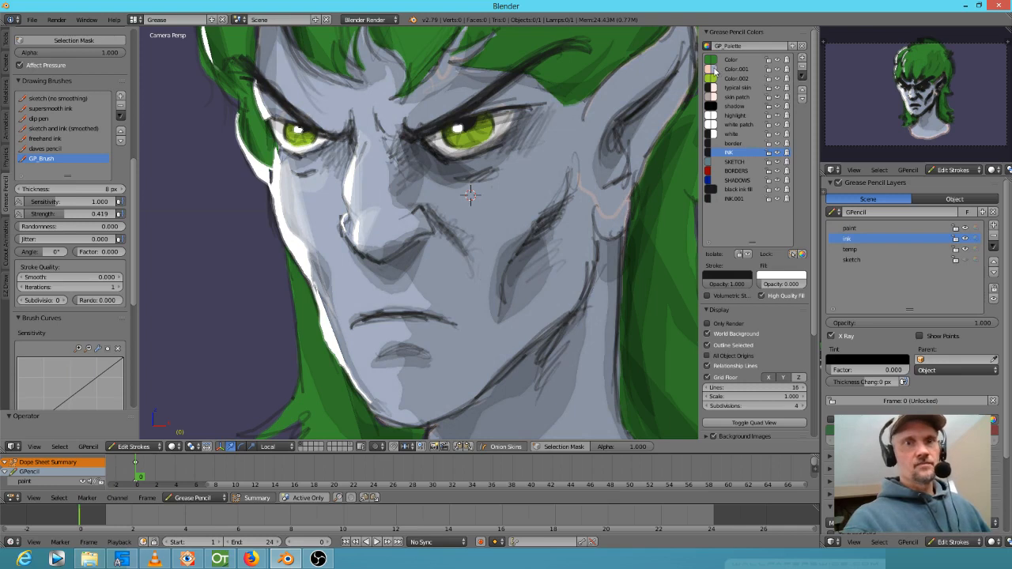
Paint soft translucent streaks in the highlight colour inside the hair tufts, next to the white rim lights.
{"action": "scroll", "coordinate": [470, 299], "scroll_direction": "down", "scroll_amount": 5}
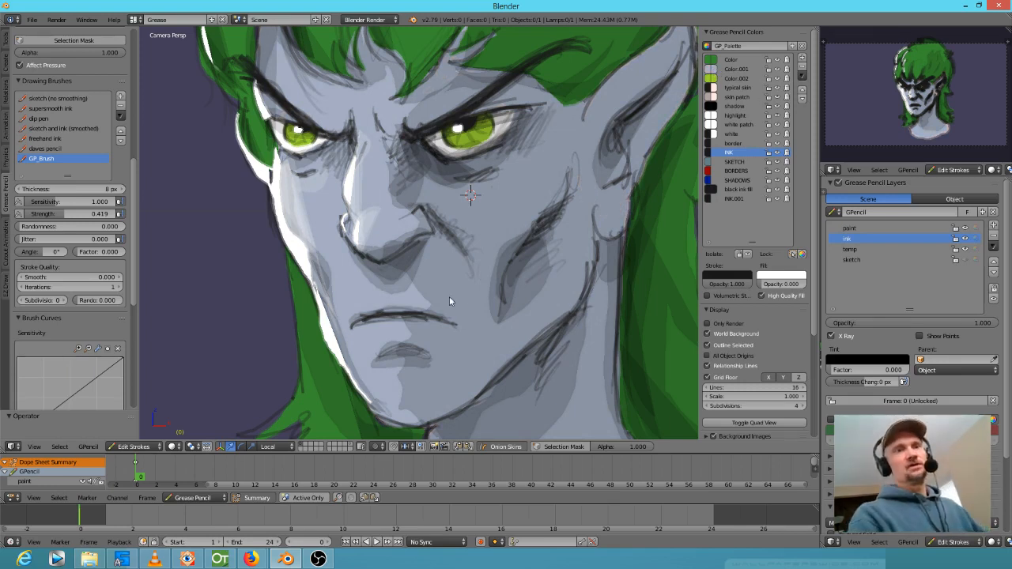
{"action": "scroll", "coordinate": [507, 288], "scroll_direction": "up", "scroll_amount": 3}
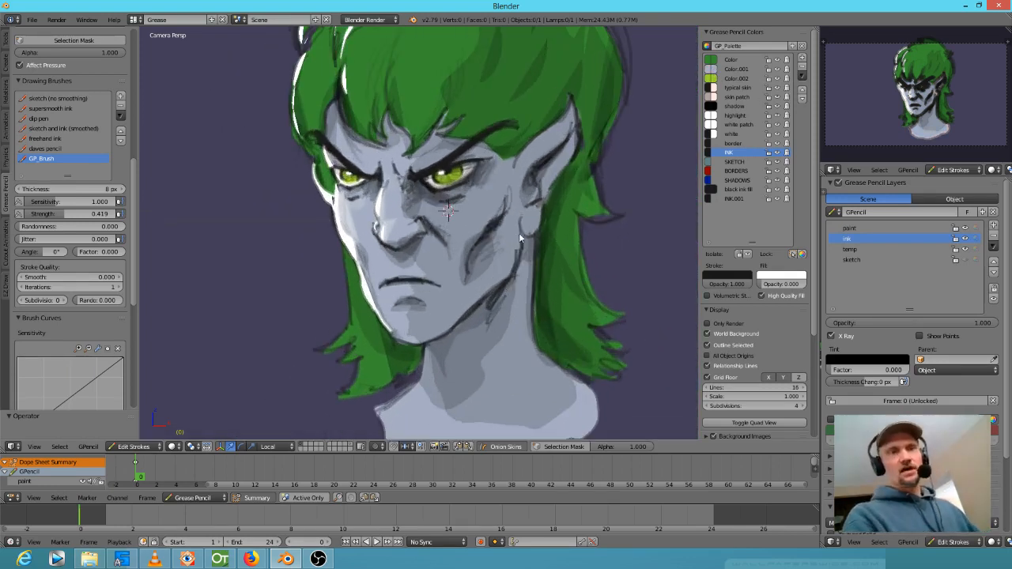
{"action": "middle_click_drag", "start_coordinate": [519, 232], "coordinate": [515, 320], "text": "shift"}
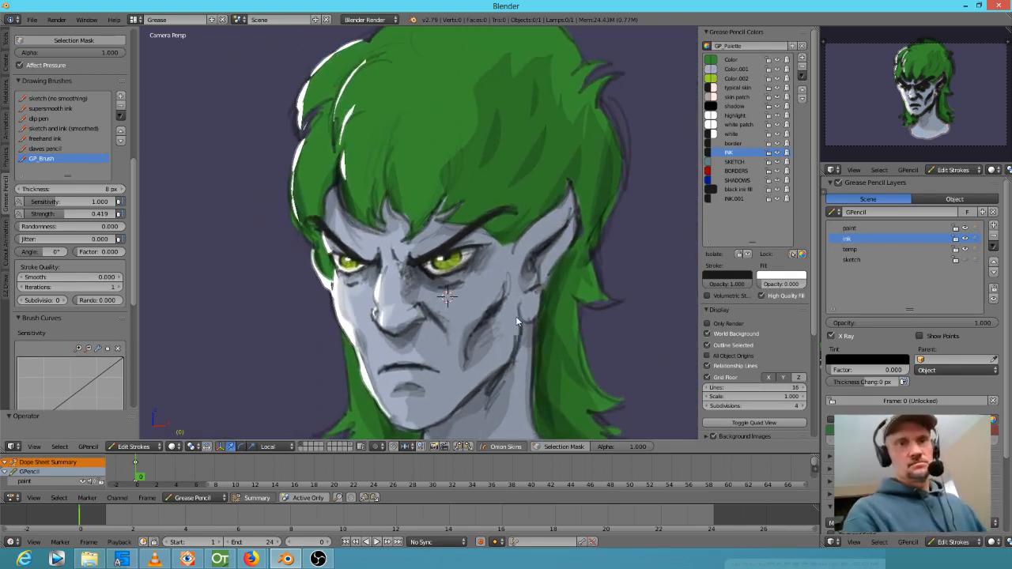
{"action": "left_click", "coordinate": [741, 117]}
{"action": "mouse_move", "coordinate": [400, 69]}
{"action": "middle_mouse_down", "text": "shift"}
{"action": "mouse_move", "coordinate": [438, 155]}
{"action": "mouse_move", "coordinate": [427, 93]}
{"action": "middle_mouse_up", "text": "shift"}
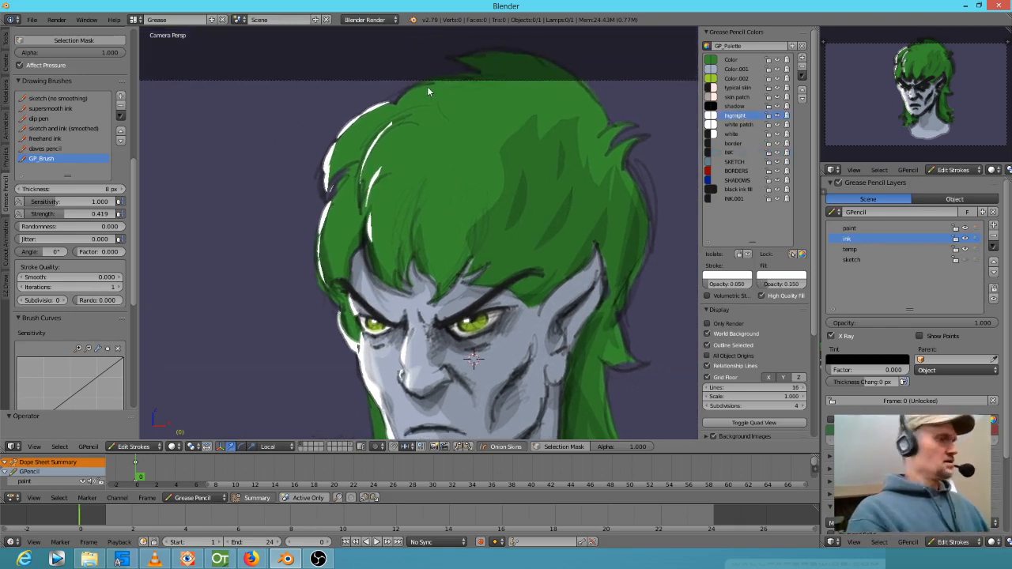
{"action": "left_click_drag", "start_coordinate": [416, 109], "coordinate": [435, 111]}
{"action": "mouse_move", "coordinate": [377, 146]}
{"action": "left_mouse_down"}
{"action": "mouse_move", "coordinate": [436, 100]}
{"action": "mouse_move", "coordinate": [337, 155]}
{"action": "left_mouse_up"}
{"action": "mouse_move", "coordinate": [390, 106]}
{"action": "left_mouse_down"}
{"action": "mouse_move", "coordinate": [334, 165]}
{"action": "mouse_move", "coordinate": [321, 250]}
{"action": "left_mouse_up"}
{"action": "mouse_move", "coordinate": [357, 168]}
{"action": "left_mouse_down"}
{"action": "mouse_move", "coordinate": [331, 202]}
{"action": "mouse_move", "coordinate": [344, 181]}
{"action": "left_mouse_up"}
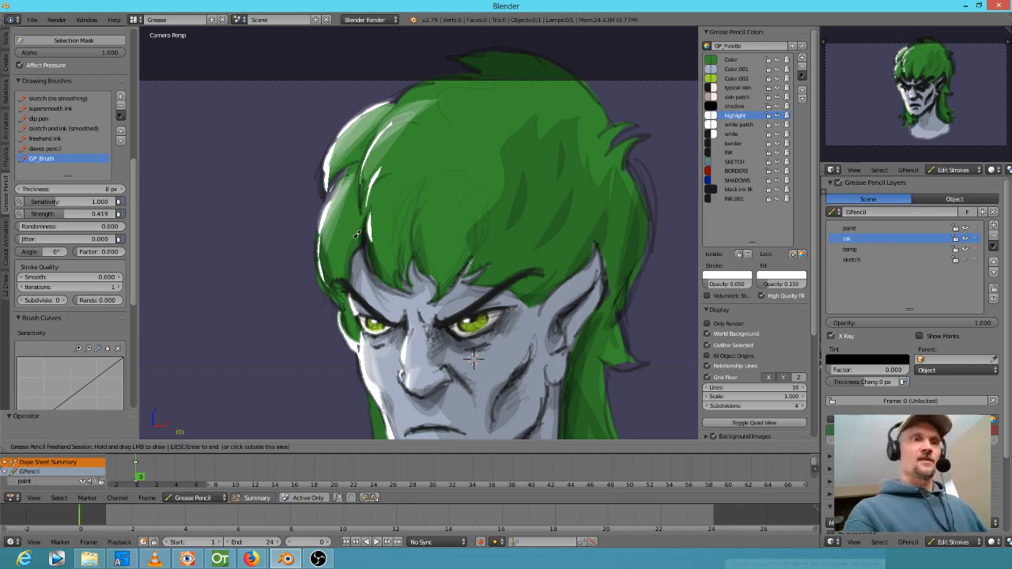
Try a translucent white glow around the outside edge of the hair and down the far cheek.
{"action": "middle_click_drag", "start_coordinate": [578, 136], "coordinate": [596, 120], "text": "shift"}
{"action": "mouse_move", "coordinate": [356, 163]}
{"action": "left_mouse_down"}
{"action": "mouse_move", "coordinate": [326, 255]}
{"action": "mouse_move", "coordinate": [385, 92]}
{"action": "mouse_move", "coordinate": [332, 188]}
{"action": "left_mouse_up"}
{"action": "left_click_drag", "start_coordinate": [343, 122], "coordinate": [334, 265]}
{"action": "left_click_drag", "start_coordinate": [332, 218], "coordinate": [375, 372]}
{"action": "left_click_drag", "start_coordinate": [359, 301], "coordinate": [379, 351]}
{"action": "mouse_move", "coordinate": [353, 303]}
{"action": "left_mouse_down"}
{"action": "mouse_move", "coordinate": [381, 340]}
{"action": "mouse_move", "coordinate": [374, 368]}
{"action": "mouse_move", "coordinate": [396, 404]}
{"action": "left_mouse_up"}
{"action": "left_click_drag", "start_coordinate": [373, 370], "coordinate": [393, 407]}
{"action": "middle_click_drag", "start_coordinate": [579, 270], "coordinate": [612, 182], "text": "shift"}
{"action": "left_click_drag", "start_coordinate": [410, 283], "coordinate": [420, 351]}
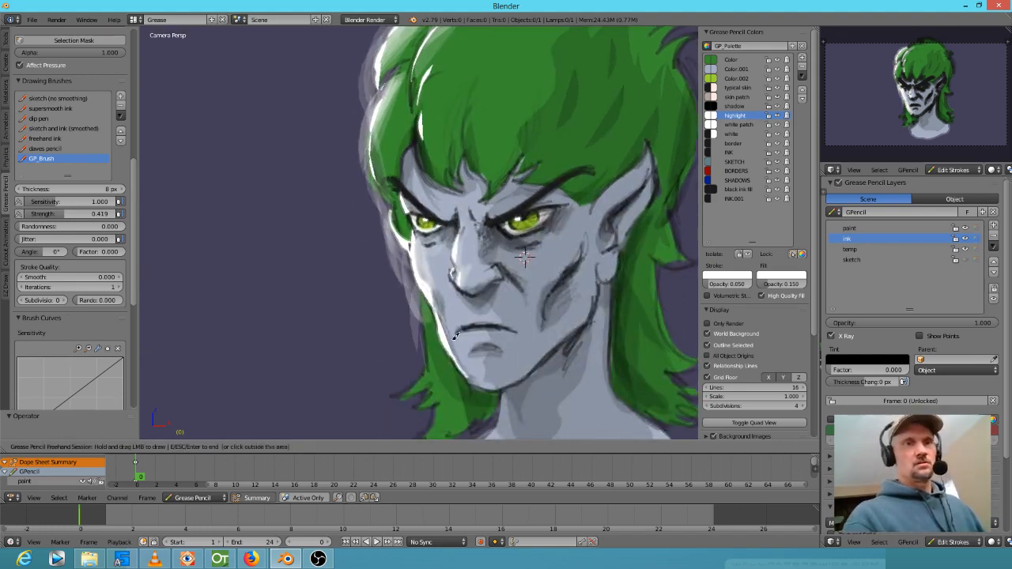
Try to widen the glow into a broad halo beyond the lit side of the head.
{"action": "middle_click_drag", "start_coordinate": [473, 154], "coordinate": [417, 259], "text": "shift"}
{"action": "mouse_move", "coordinate": [381, 93]}
{"action": "left_mouse_down"}
{"action": "mouse_move", "coordinate": [379, 103]}
{"action": "mouse_move", "coordinate": [355, 87]}
{"action": "left_mouse_up"}
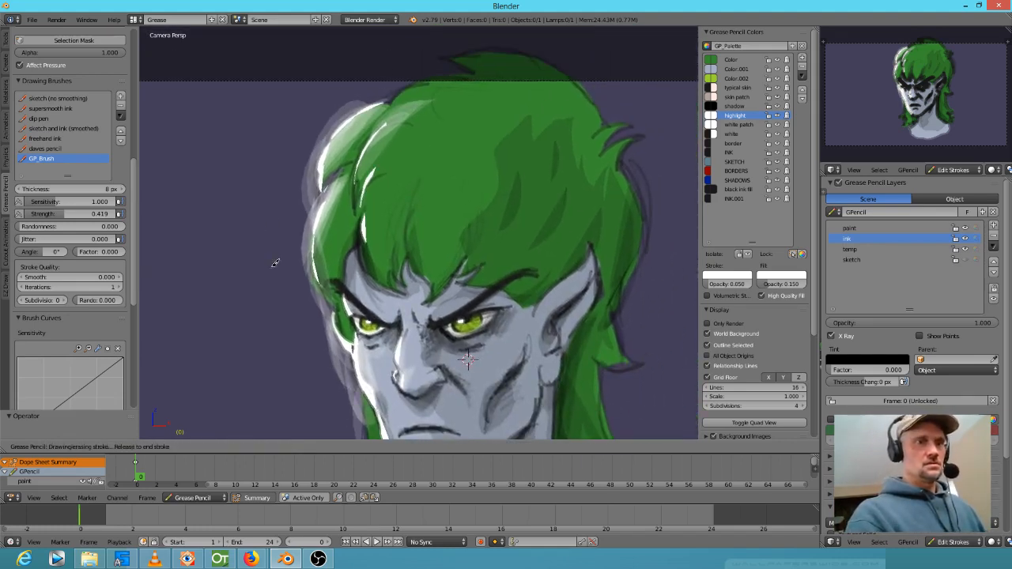
{"action": "left_click_drag", "start_coordinate": [388, 101], "coordinate": [388, 99]}
{"action": "scroll", "coordinate": [547, 182], "scroll_direction": "down", "scroll_amount": 4}
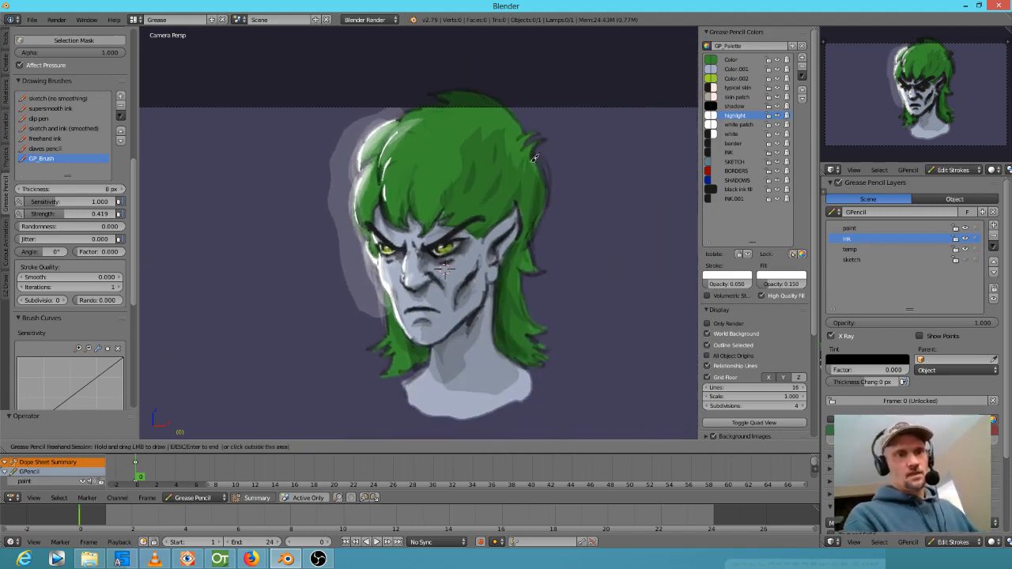
{"action": "scroll", "coordinate": [534, 158], "scroll_direction": "up", "scroll_amount": 3}
{"action": "scroll", "coordinate": [490, 258], "scroll_direction": "down", "scroll_amount": 3}
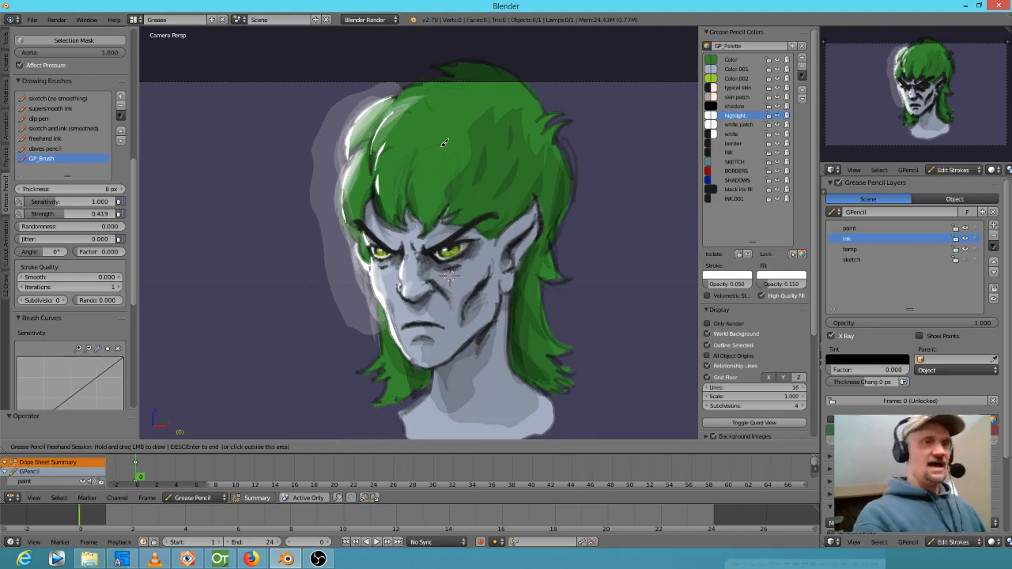
Undo the halo and glow strokes painted outside the head, keeping the soft streaks inside the hair.
{"action": "key", "text": "ctrl+z"}
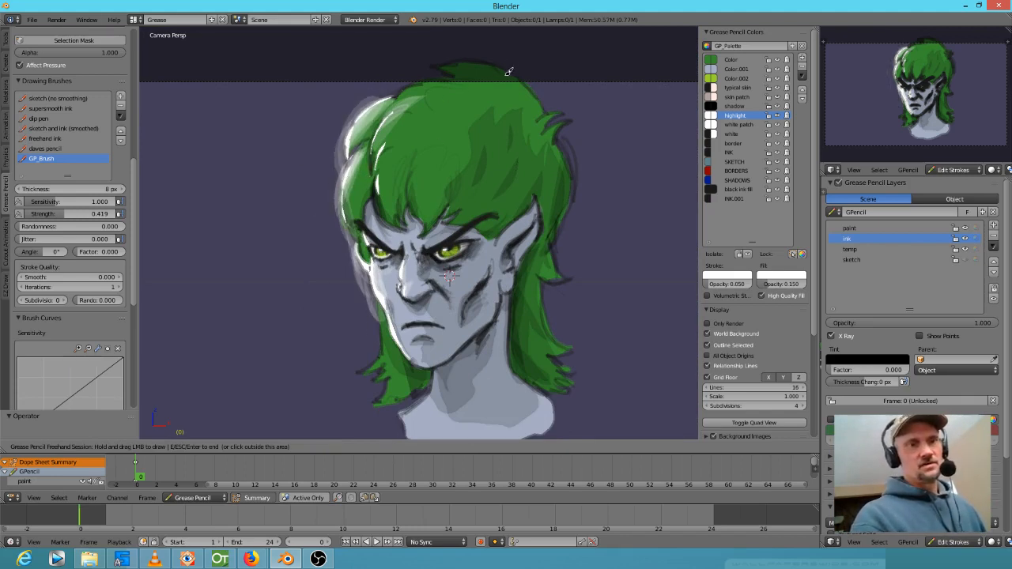
{"action": "key", "text": "ctrl+z"}
{"action": "key", "text": "ctrl+z"}
{"action": "key", "text": "ctrl+z"}
{"action": "key", "text": "ctrl+z"}
{"action": "key", "text": "ctrl+z"}
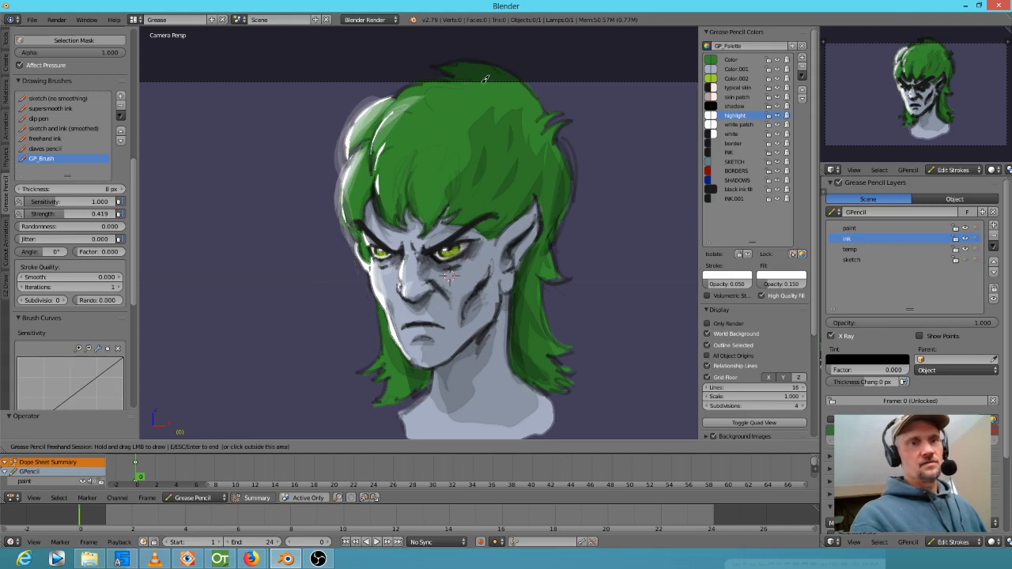
{"action": "key", "text": "ctrl+z"}
{"action": "key", "text": "ctrl+z"}
{"action": "key", "text": "ctrl+z"}
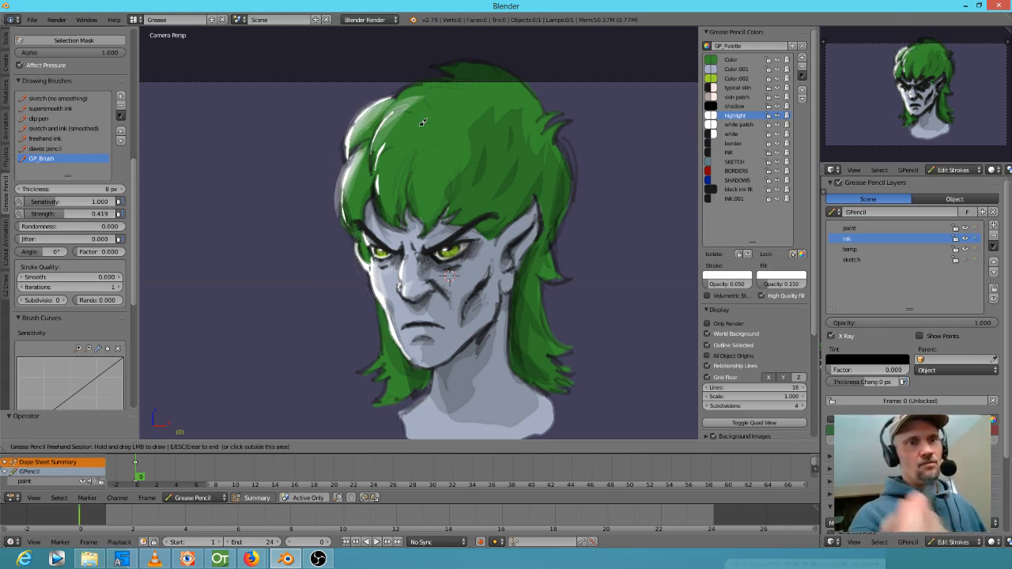
Paint a narrow translucent glow in the highlight colour along the lit outer edge of the hair down to the far temple.
{"action": "mouse_move", "coordinate": [378, 100]}
{"action": "left_mouse_down"}
{"action": "mouse_move", "coordinate": [343, 143]}
{"action": "mouse_move", "coordinate": [343, 170]}
{"action": "left_mouse_up"}
{"action": "left_click_drag", "start_coordinate": [357, 120], "coordinate": [342, 154]}
{"action": "mouse_move", "coordinate": [377, 100]}
{"action": "left_mouse_down"}
{"action": "mouse_move", "coordinate": [345, 134]}
{"action": "mouse_move", "coordinate": [334, 221]}
{"action": "left_mouse_up"}
{"action": "mouse_move", "coordinate": [356, 188]}
{"action": "left_mouse_down"}
{"action": "mouse_move", "coordinate": [342, 252]}
{"action": "mouse_move", "coordinate": [351, 246]}
{"action": "left_mouse_up"}
{"action": "left_click_drag", "start_coordinate": [345, 209], "coordinate": [367, 283]}
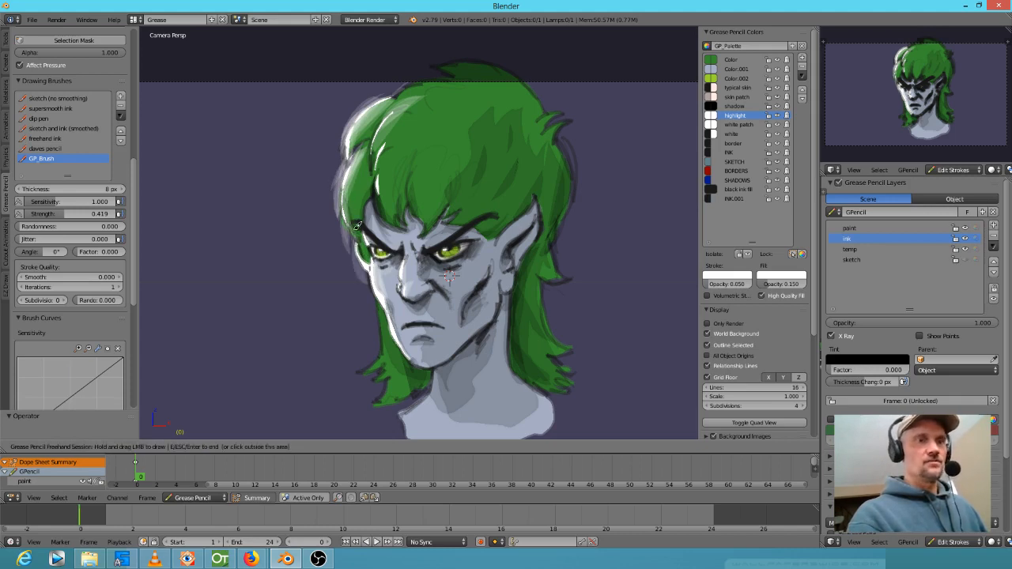
Continue the translucent highlight glow down the far cheek and onto the hair beside the jaw.
{"action": "left_click_drag", "start_coordinate": [354, 230], "coordinate": [381, 332]}
{"action": "left_click_drag", "start_coordinate": [369, 277], "coordinate": [385, 339]}
{"action": "left_click_drag", "start_coordinate": [373, 288], "coordinate": [389, 327]}
{"action": "left_click_drag", "start_coordinate": [375, 288], "coordinate": [390, 333]}
{"action": "left_click_drag", "start_coordinate": [371, 286], "coordinate": [391, 334]}
{"action": "left_click_drag", "start_coordinate": [376, 304], "coordinate": [385, 361]}
{"action": "left_click_drag", "start_coordinate": [378, 322], "coordinate": [369, 370]}
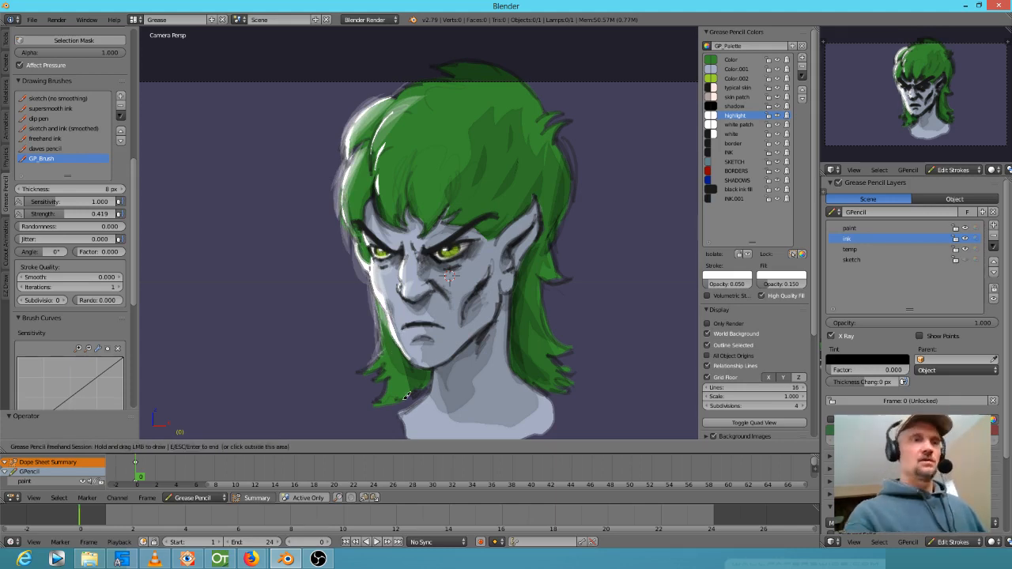
Brush translucent highlight strokes across the crown and down the lit locks on the far side of the fringe.
{"action": "mouse_move", "coordinate": [421, 72]}
{"action": "left_mouse_down"}
{"action": "mouse_move", "coordinate": [375, 100]}
{"action": "mouse_move", "coordinate": [475, 62]}
{"action": "mouse_move", "coordinate": [432, 77]}
{"action": "left_mouse_up"}
{"action": "mouse_move", "coordinate": [471, 62]}
{"action": "left_mouse_down"}
{"action": "mouse_move", "coordinate": [428, 57]}
{"action": "mouse_move", "coordinate": [384, 98]}
{"action": "left_mouse_up"}
{"action": "left_click_drag", "start_coordinate": [440, 75], "coordinate": [374, 147]}
{"action": "left_click_drag", "start_coordinate": [387, 144], "coordinate": [376, 177]}
{"action": "left_click_drag", "start_coordinate": [429, 89], "coordinate": [375, 150]}
{"action": "mouse_move", "coordinate": [436, 81]}
{"action": "left_mouse_down"}
{"action": "mouse_move", "coordinate": [387, 127]}
{"action": "mouse_move", "coordinate": [382, 196]}
{"action": "left_mouse_up"}
{"action": "mouse_move", "coordinate": [383, 135]}
{"action": "left_mouse_down"}
{"action": "mouse_move", "coordinate": [376, 189]}
{"action": "mouse_move", "coordinate": [376, 177]}
{"action": "left_mouse_up"}
{"action": "left_click_drag", "start_coordinate": [391, 128], "coordinate": [377, 183]}
Add translucent highlight streaks to the front fringe locks above the forehead.
{"action": "mouse_move", "coordinate": [417, 117]}
{"action": "left_mouse_down"}
{"action": "mouse_move", "coordinate": [405, 154]}
{"action": "mouse_move", "coordinate": [412, 197]}
{"action": "left_mouse_up"}
{"action": "left_click_drag", "start_coordinate": [408, 158], "coordinate": [412, 202]}
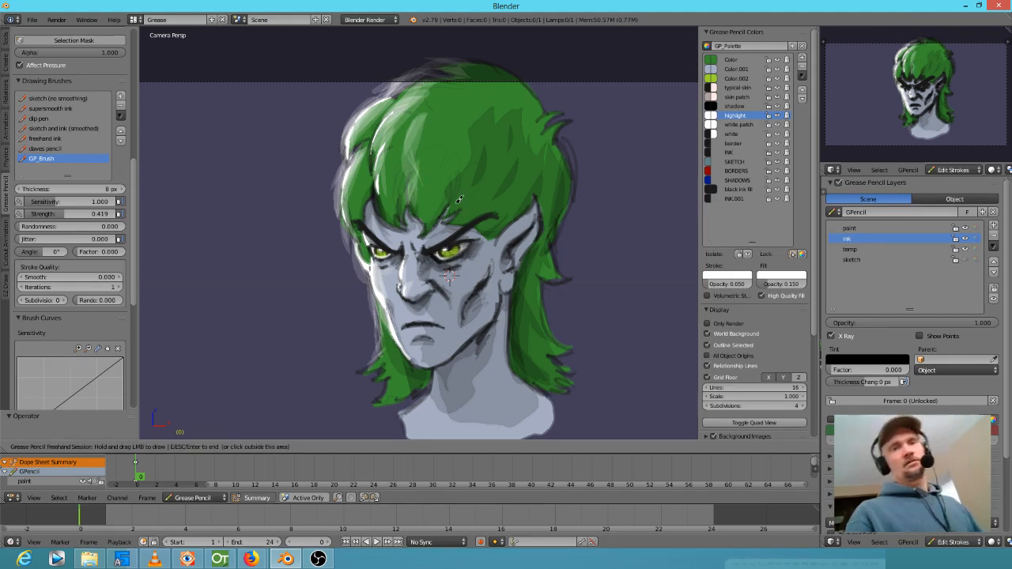
{"action": "left_click_drag", "start_coordinate": [402, 151], "coordinate": [390, 187]}
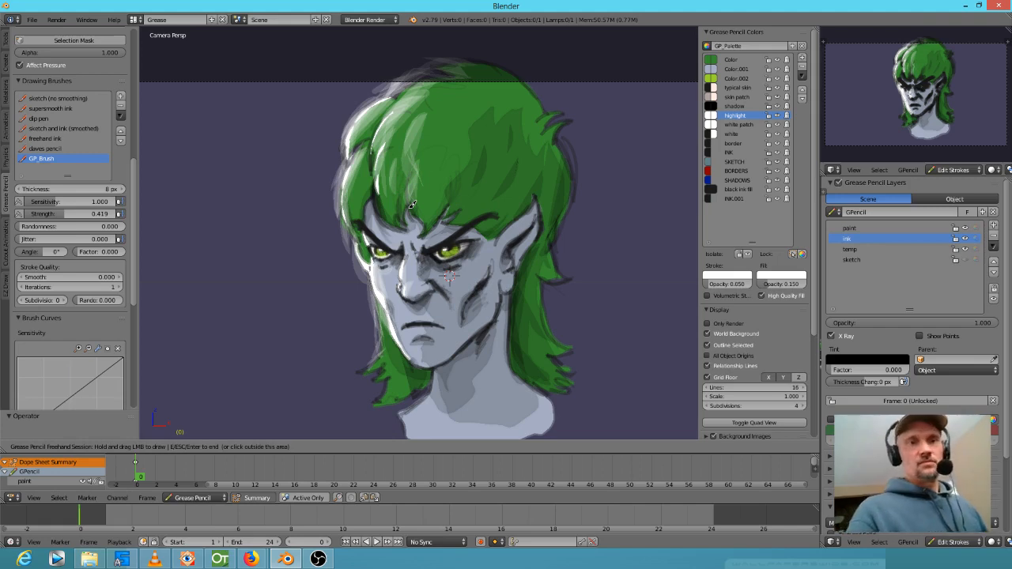
Add a small highlight stroke on the near eye, and darken both upper eyelids with translucent shadow-colour strokes.
{"action": "mouse_move", "coordinate": [449, 248]}
{"action": "left_mouse_down"}
{"action": "mouse_move", "coordinate": [435, 250]}
{"action": "mouse_move", "coordinate": [467, 242]}
{"action": "mouse_move", "coordinate": [434, 253]}
{"action": "left_mouse_up"}
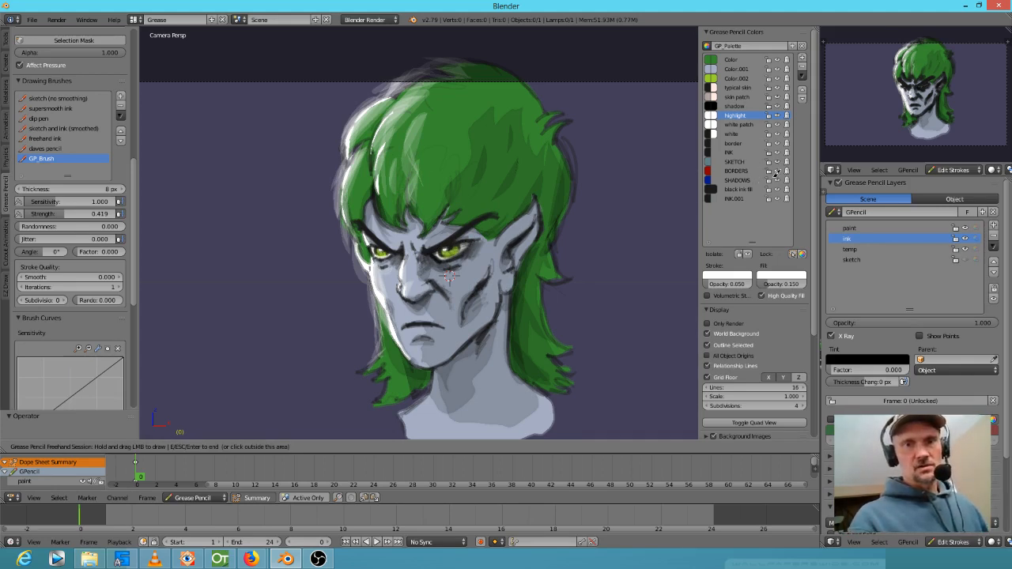
{"action": "left_click", "coordinate": [743, 107]}
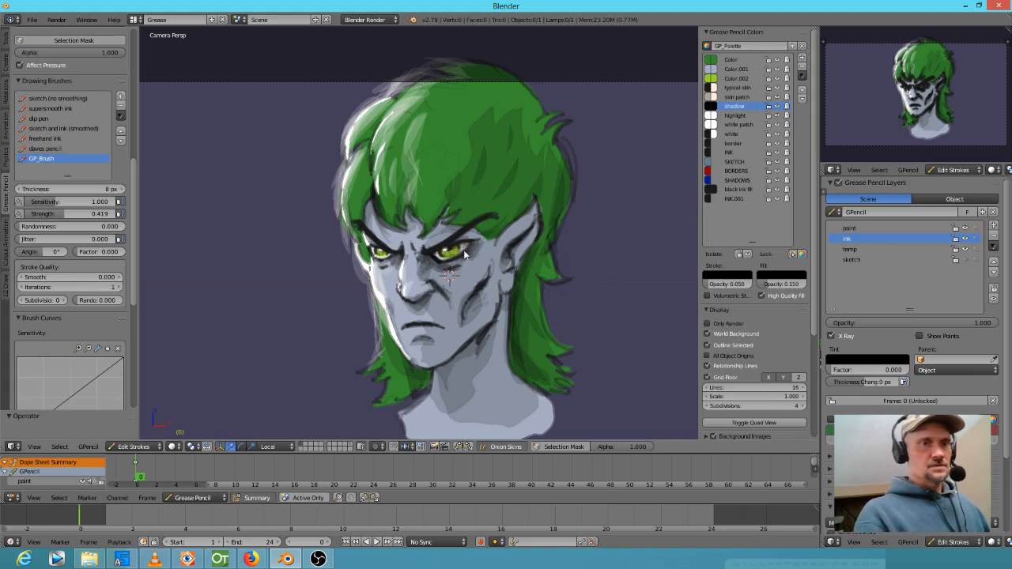
{"action": "mouse_move", "coordinate": [463, 247]}
{"action": "left_mouse_down"}
{"action": "mouse_move", "coordinate": [435, 245]}
{"action": "mouse_move", "coordinate": [486, 232]}
{"action": "left_mouse_up"}
{"action": "left_click_drag", "start_coordinate": [399, 246], "coordinate": [381, 242]}
{"action": "mouse_move", "coordinate": [397, 249]}
{"action": "left_mouse_down"}
{"action": "mouse_move", "coordinate": [375, 244]}
{"action": "mouse_move", "coordinate": [416, 246]}
{"action": "mouse_move", "coordinate": [378, 246]}
{"action": "left_mouse_up"}
{"action": "left_click_drag", "start_coordinate": [460, 235], "coordinate": [479, 233]}
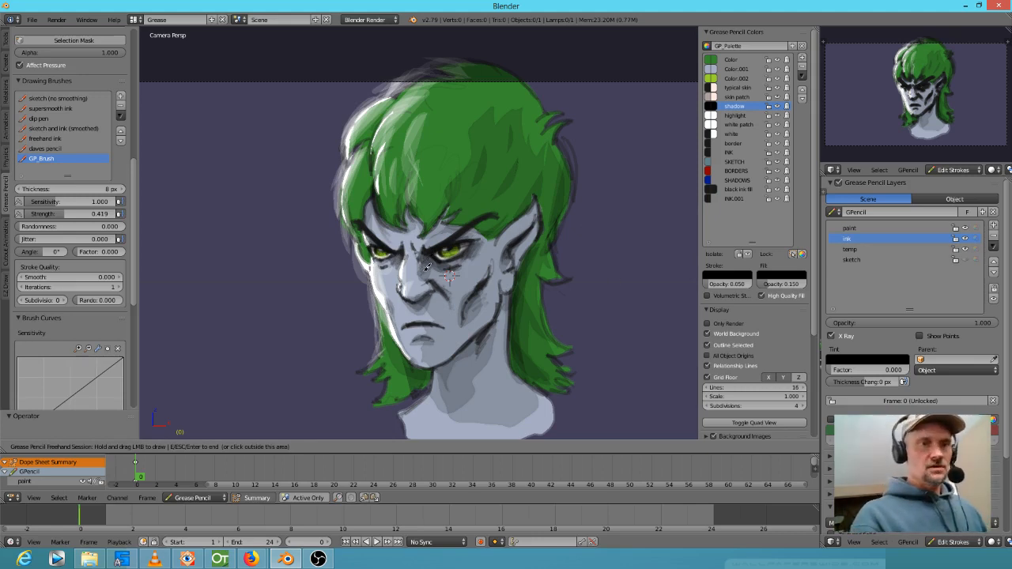
Brush translucent shadow strokes down the shaded side of the nose and along the lower edge of the mouth.
{"action": "mouse_move", "coordinate": [422, 253]}
{"action": "left_mouse_down"}
{"action": "mouse_move", "coordinate": [420, 274]}
{"action": "mouse_move", "coordinate": [434, 266]}
{"action": "mouse_move", "coordinate": [421, 250]}
{"action": "mouse_move", "coordinate": [413, 280]}
{"action": "mouse_move", "coordinate": [439, 281]}
{"action": "mouse_move", "coordinate": [415, 304]}
{"action": "mouse_move", "coordinate": [446, 298]}
{"action": "mouse_move", "coordinate": [446, 285]}
{"action": "mouse_move", "coordinate": [442, 307]}
{"action": "mouse_move", "coordinate": [418, 298]}
{"action": "left_mouse_up"}
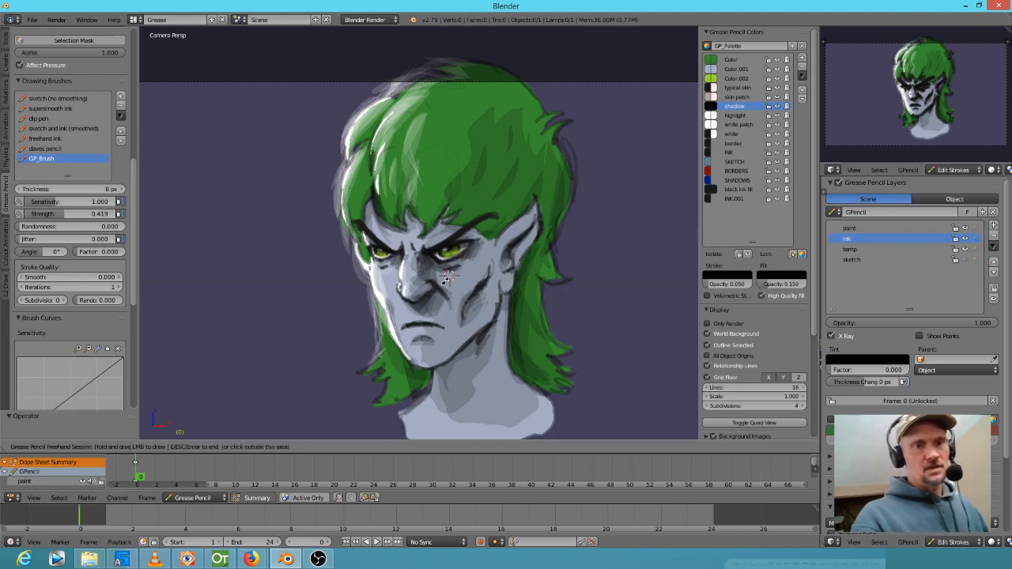
{"action": "left_click_drag", "start_coordinate": [414, 338], "coordinate": [424, 332]}
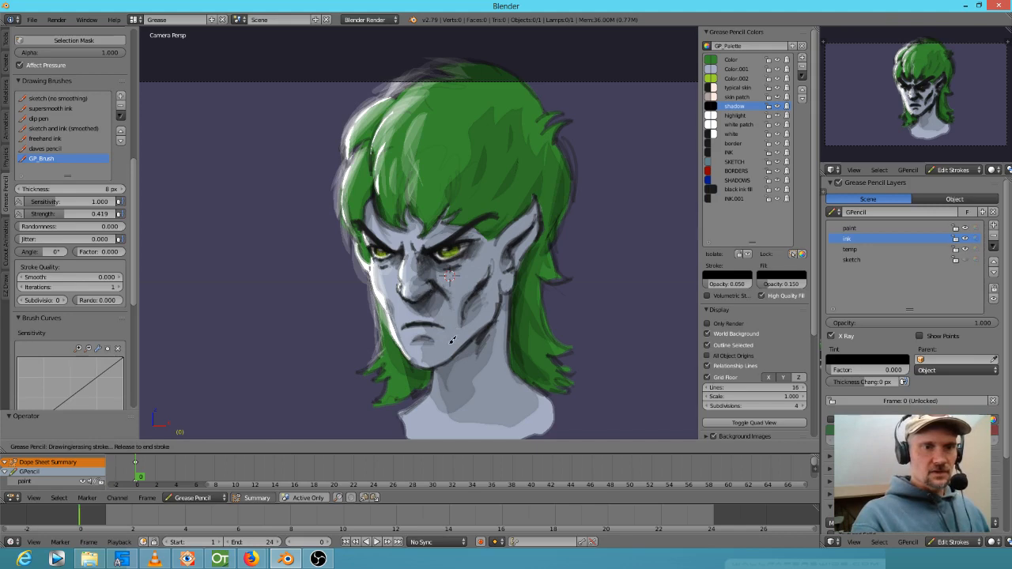
{"action": "left_click_drag", "start_coordinate": [419, 337], "coordinate": [427, 332]}
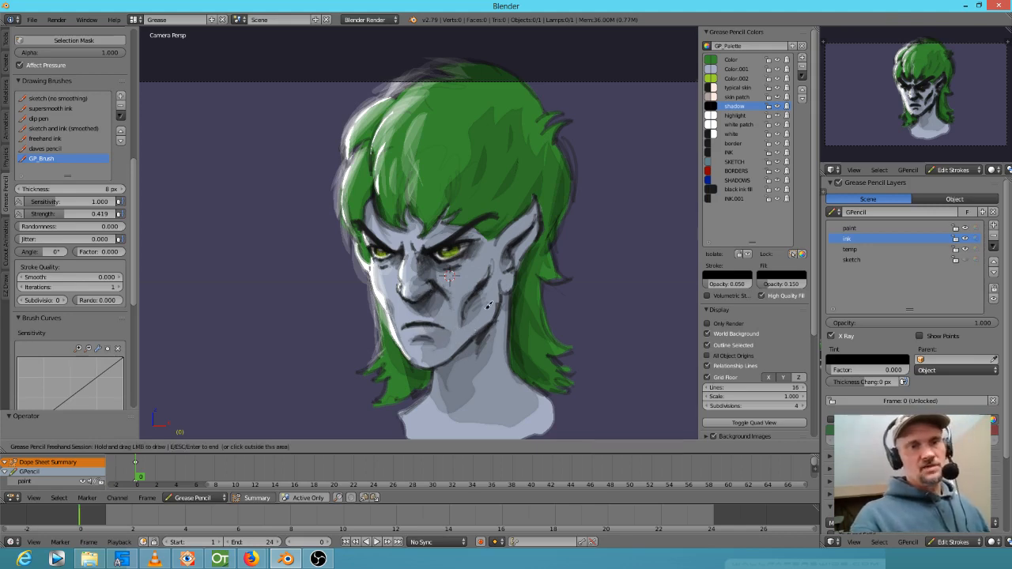
Paint translucent shadow along the fold from nose to mouth corner, beside the chin and across the far upper lip.
{"action": "scroll", "coordinate": [489, 306], "scroll_direction": "up", "scroll_amount": 2}
{"action": "middle_click_drag", "start_coordinate": [498, 349], "coordinate": [486, 248], "text": "shift"}
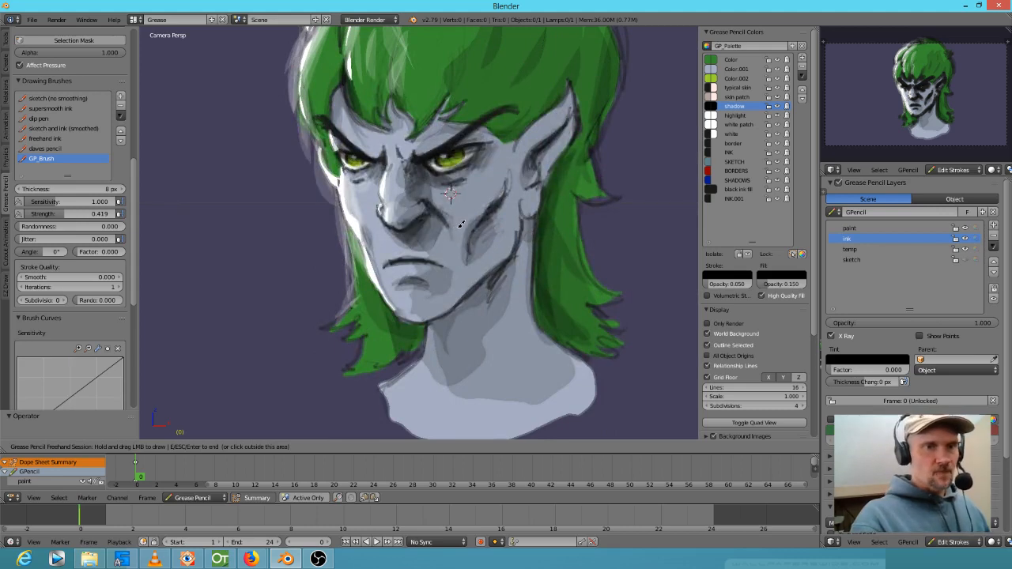
{"action": "left_click_drag", "start_coordinate": [457, 216], "coordinate": [450, 217]}
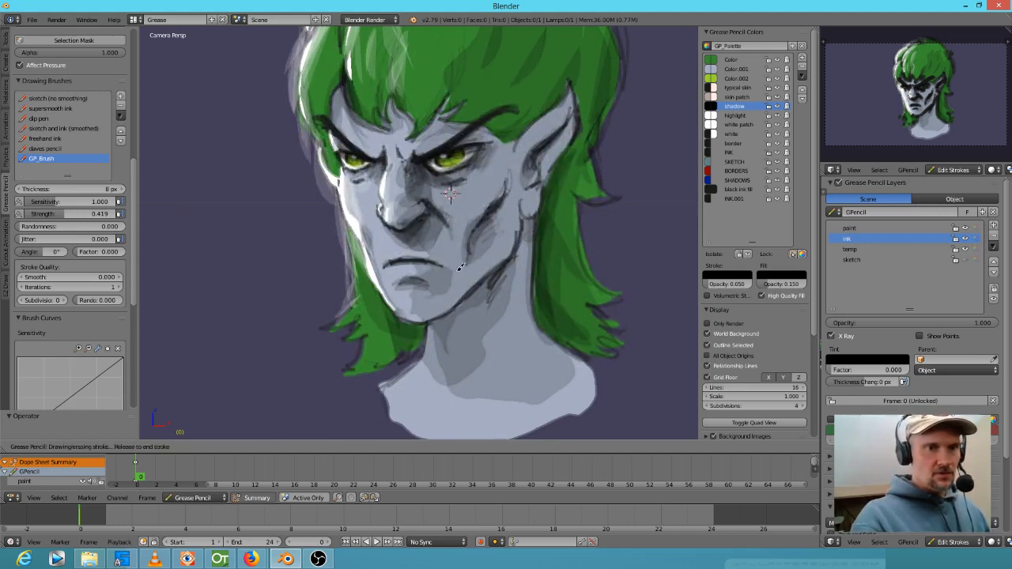
{"action": "left_click_drag", "start_coordinate": [445, 289], "coordinate": [437, 284]}
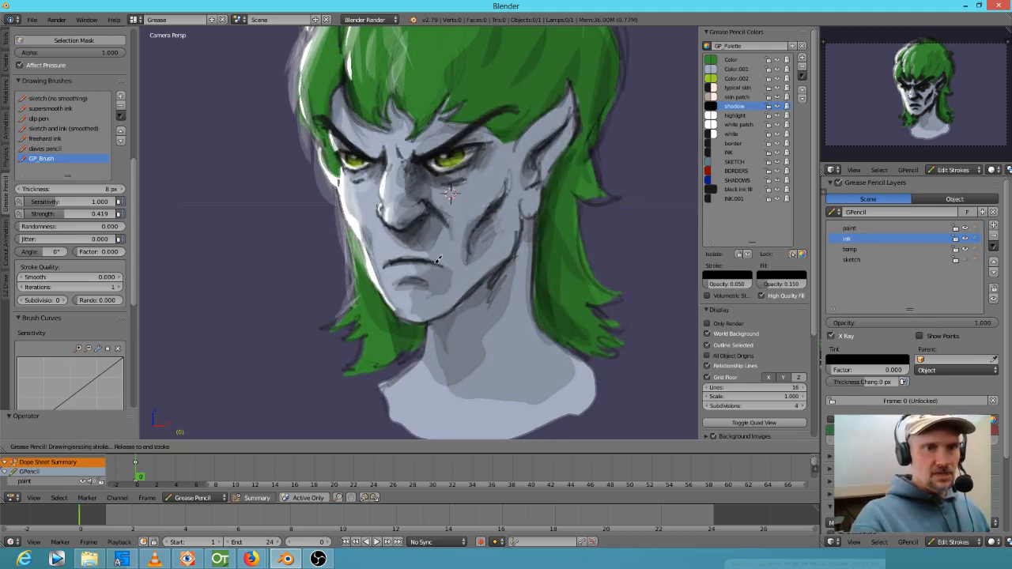
{"action": "left_click_drag", "start_coordinate": [448, 247], "coordinate": [447, 234]}
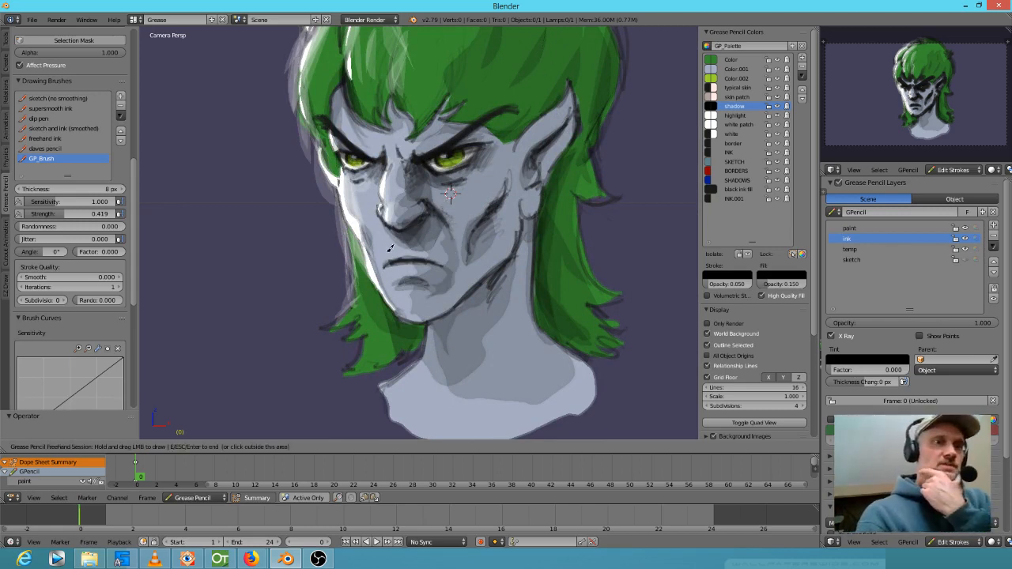
{"action": "mouse_move", "coordinate": [387, 220]}
{"action": "left_mouse_down"}
{"action": "mouse_move", "coordinate": [381, 237]}
{"action": "mouse_move", "coordinate": [381, 213]}
{"action": "mouse_move", "coordinate": [381, 241]}
{"action": "left_mouse_up"}
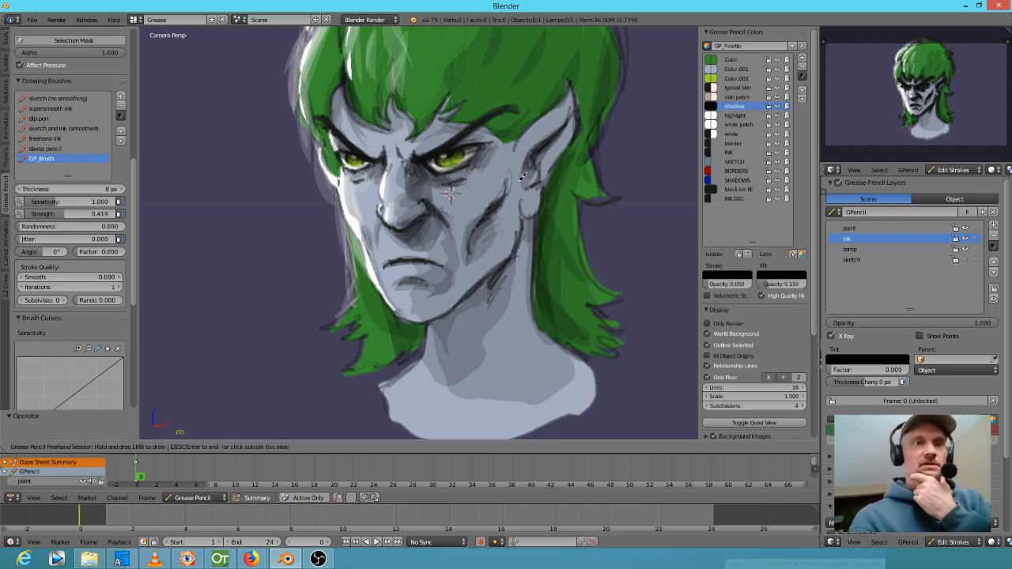
Deepen the near cheek hollow with shadow strokes and shade the temple in front of the pointed ear.
{"action": "left_click_drag", "start_coordinate": [480, 227], "coordinate": [470, 260]}
{"action": "mouse_move", "coordinate": [488, 223]}
{"action": "left_mouse_down"}
{"action": "mouse_move", "coordinate": [467, 267]}
{"action": "mouse_move", "coordinate": [477, 232]}
{"action": "left_mouse_up"}
{"action": "left_click_drag", "start_coordinate": [519, 176], "coordinate": [513, 190]}
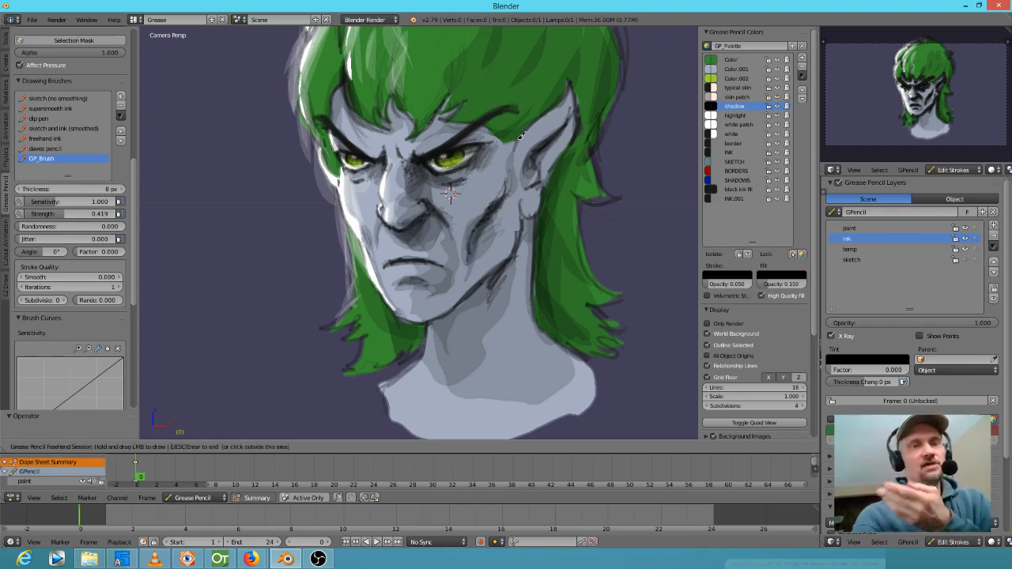
{"action": "left_click_drag", "start_coordinate": [518, 134], "coordinate": [512, 137]}
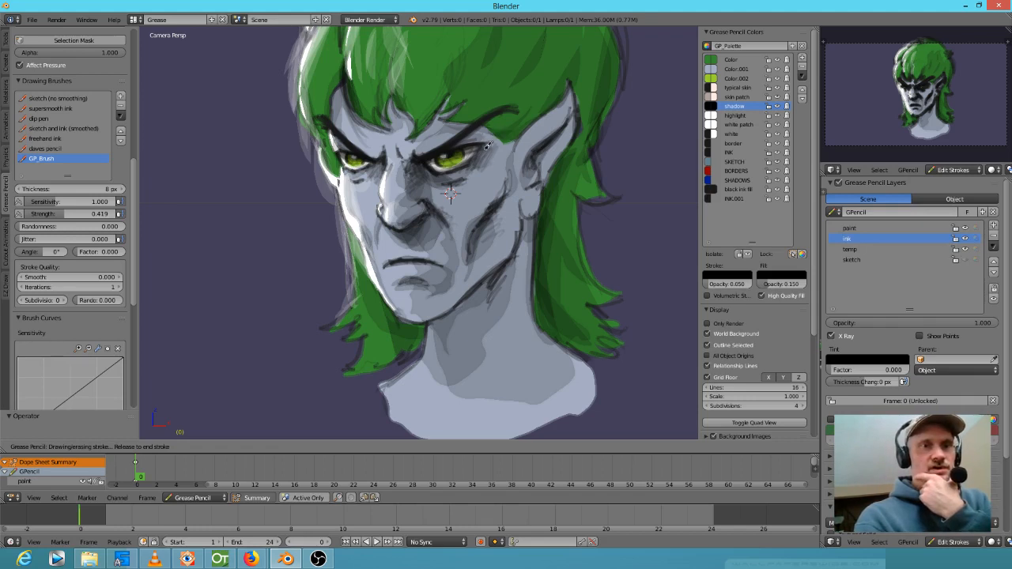
{"action": "mouse_move", "coordinate": [513, 174]}
{"action": "left_mouse_down"}
{"action": "mouse_move", "coordinate": [518, 142]}
{"action": "mouse_move", "coordinate": [566, 81]}
{"action": "mouse_move", "coordinate": [576, 137]}
{"action": "mouse_move", "coordinate": [541, 242]}
{"action": "mouse_move", "coordinate": [541, 330]}
{"action": "left_mouse_up"}
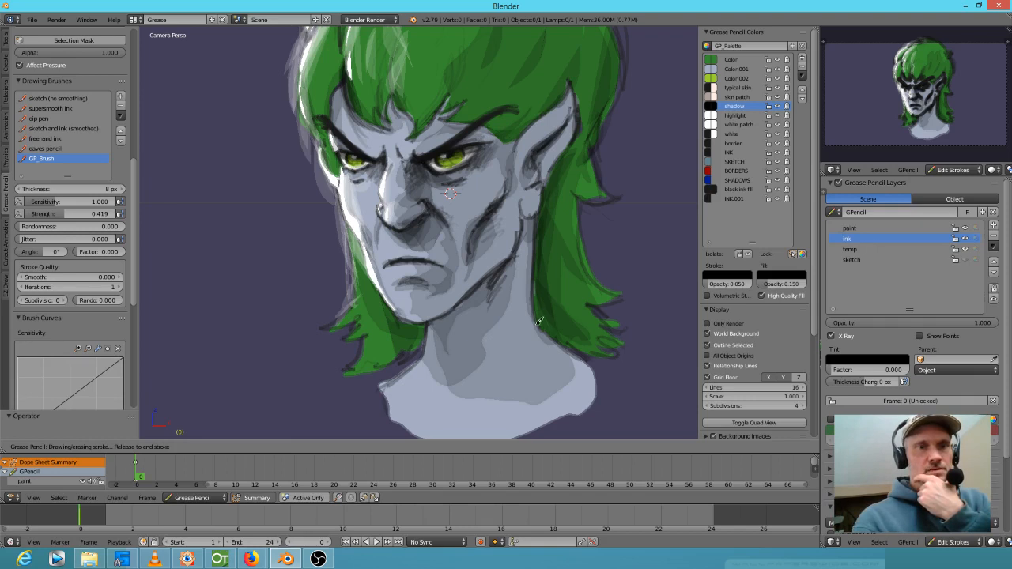
{"action": "left_click_drag", "start_coordinate": [515, 203], "coordinate": [514, 163]}
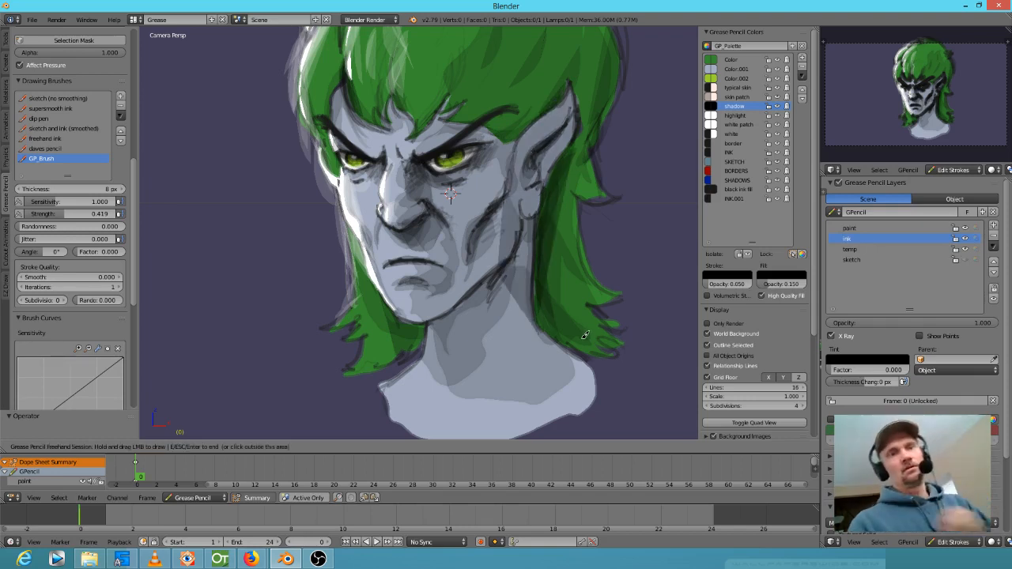
{"action": "key", "text": "ctrl+z"}
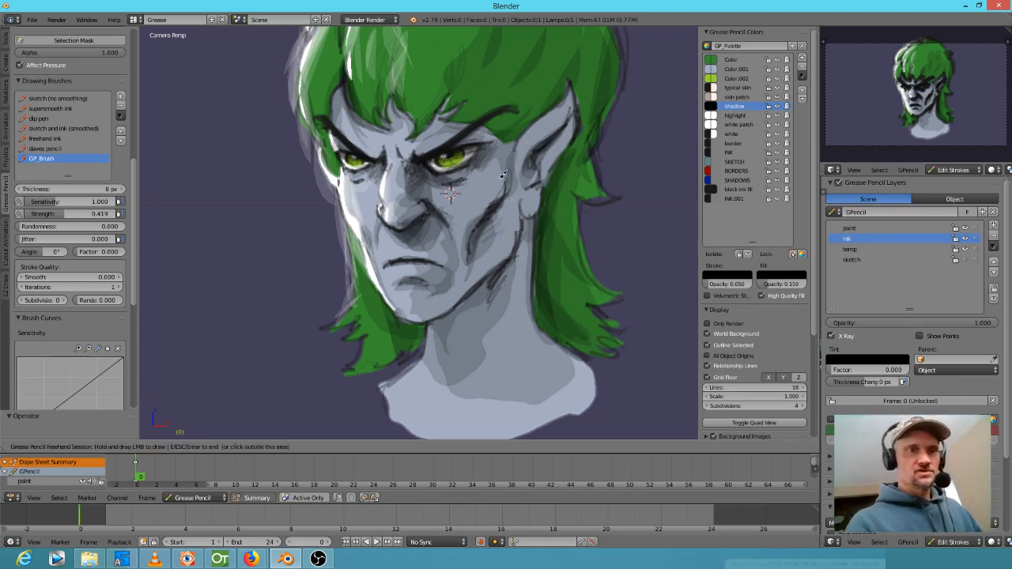
Paint translucent shadow into the near cheek hollow and under the jaw onto the neck.
{"action": "left_click_drag", "start_coordinate": [464, 258], "coordinate": [470, 228]}
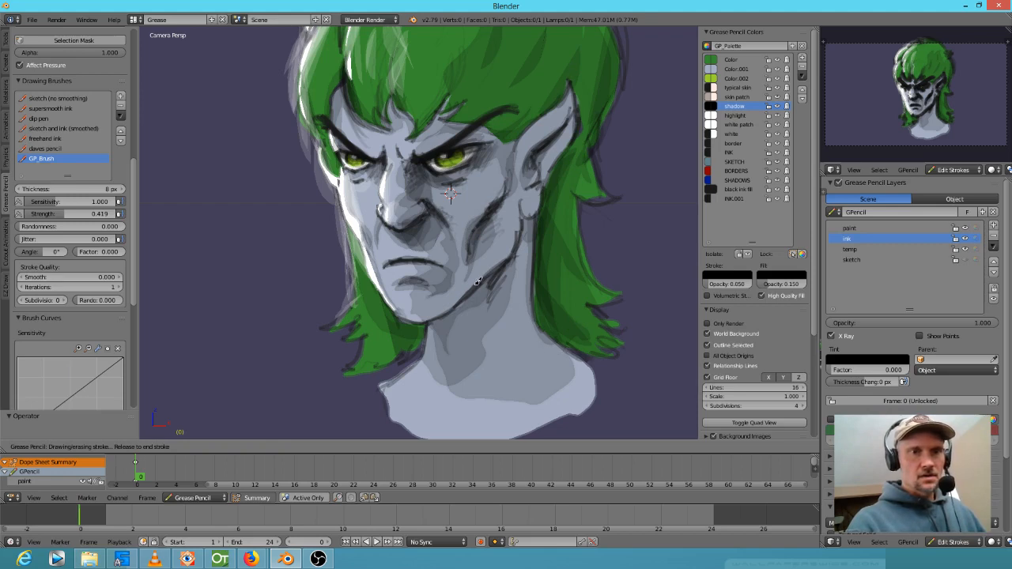
{"action": "left_click_drag", "start_coordinate": [478, 265], "coordinate": [485, 260]}
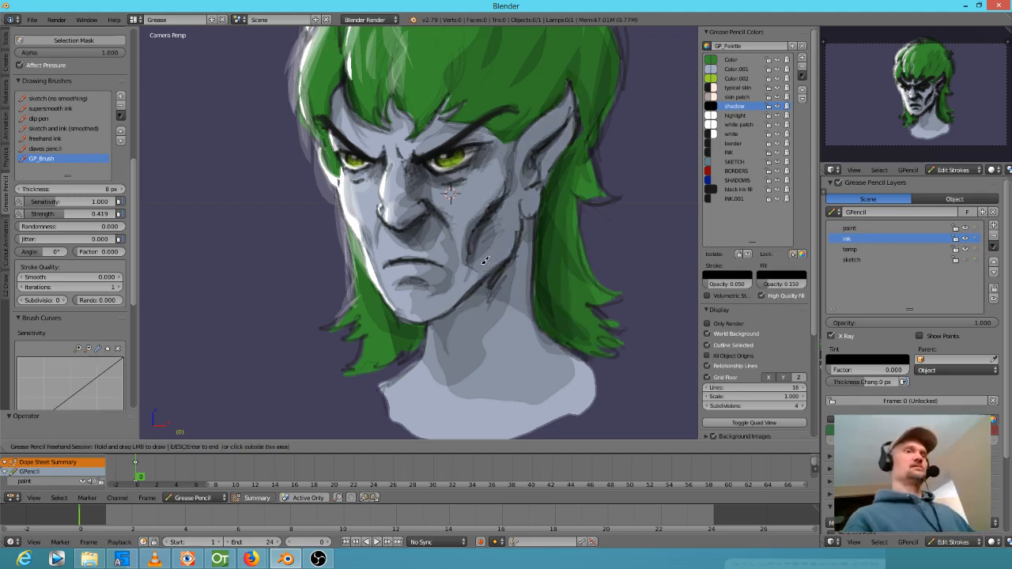
{"action": "mouse_move", "coordinate": [469, 308]}
{"action": "left_mouse_down"}
{"action": "mouse_move", "coordinate": [464, 296]}
{"action": "mouse_move", "coordinate": [451, 329]}
{"action": "left_mouse_up"}
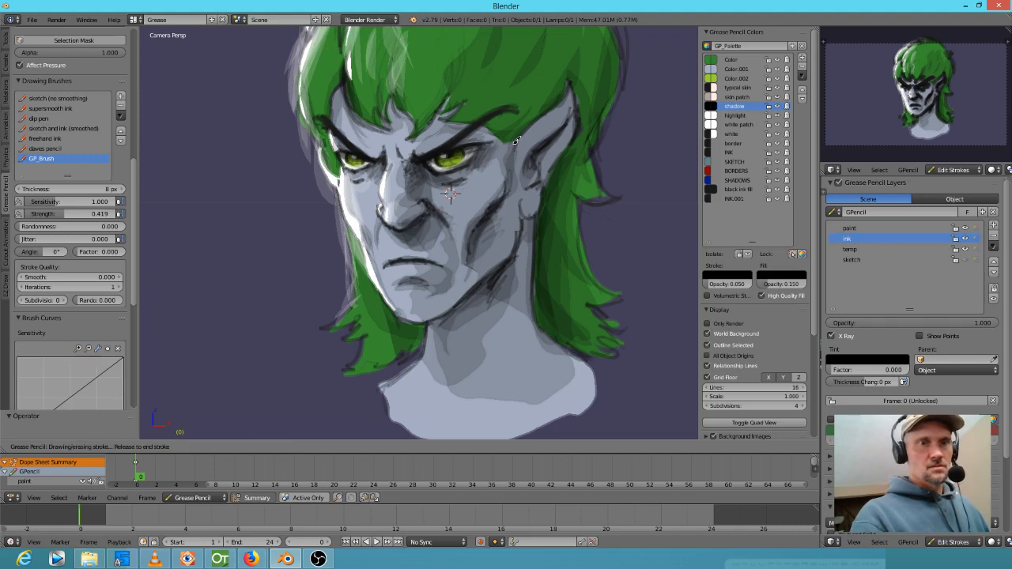
Shade around the near eye socket and brow, and across the forehead beneath the fringe, with translucent shadow strokes.
{"action": "mouse_move", "coordinate": [495, 175]}
{"action": "left_mouse_down"}
{"action": "mouse_move", "coordinate": [482, 153]}
{"action": "mouse_move", "coordinate": [456, 169]}
{"action": "left_mouse_up"}
{"action": "left_click_drag", "start_coordinate": [483, 210], "coordinate": [484, 211]}
{"action": "mouse_move", "coordinate": [453, 142]}
{"action": "left_mouse_down"}
{"action": "mouse_move", "coordinate": [496, 139]}
{"action": "mouse_move", "coordinate": [483, 123]}
{"action": "mouse_move", "coordinate": [456, 142]}
{"action": "left_mouse_up"}
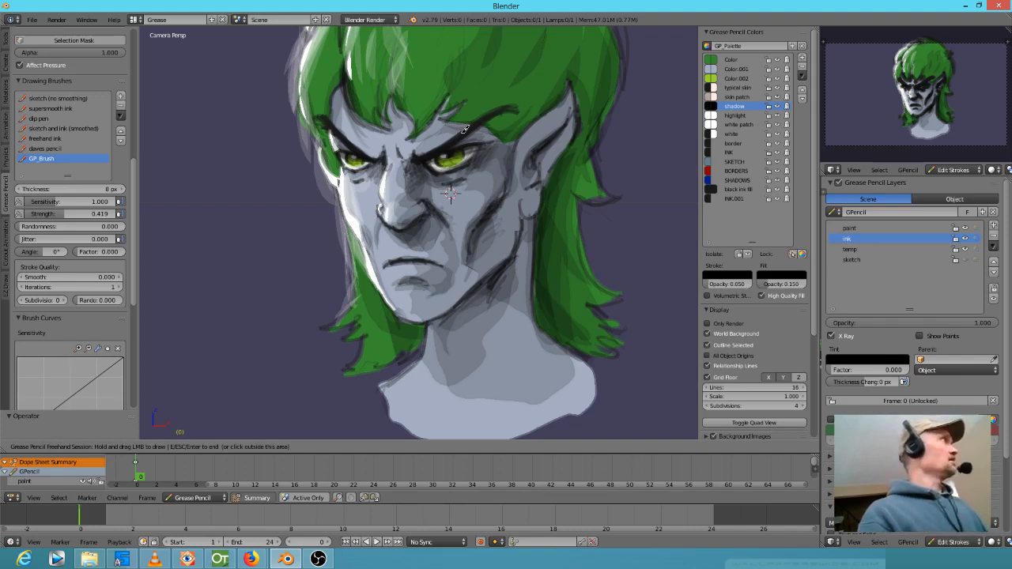
{"action": "mouse_move", "coordinate": [491, 120]}
{"action": "left_mouse_down"}
{"action": "mouse_move", "coordinate": [524, 131]}
{"action": "mouse_move", "coordinate": [446, 112]}
{"action": "mouse_move", "coordinate": [464, 102]}
{"action": "mouse_move", "coordinate": [437, 109]}
{"action": "mouse_move", "coordinate": [453, 92]}
{"action": "left_mouse_up"}
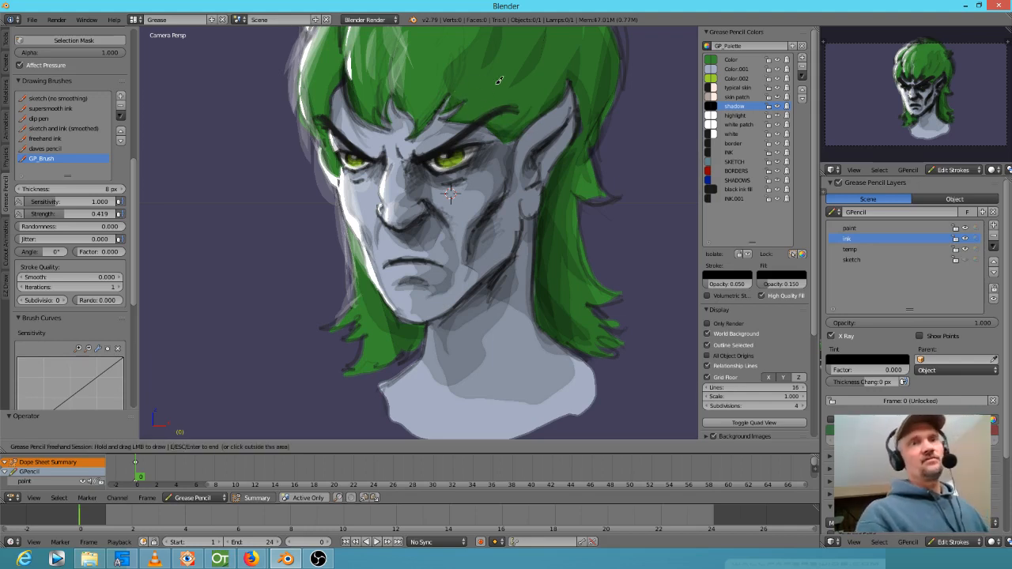
{"action": "middle_click_drag", "start_coordinate": [542, 169], "coordinate": [613, 202], "text": "shift"}
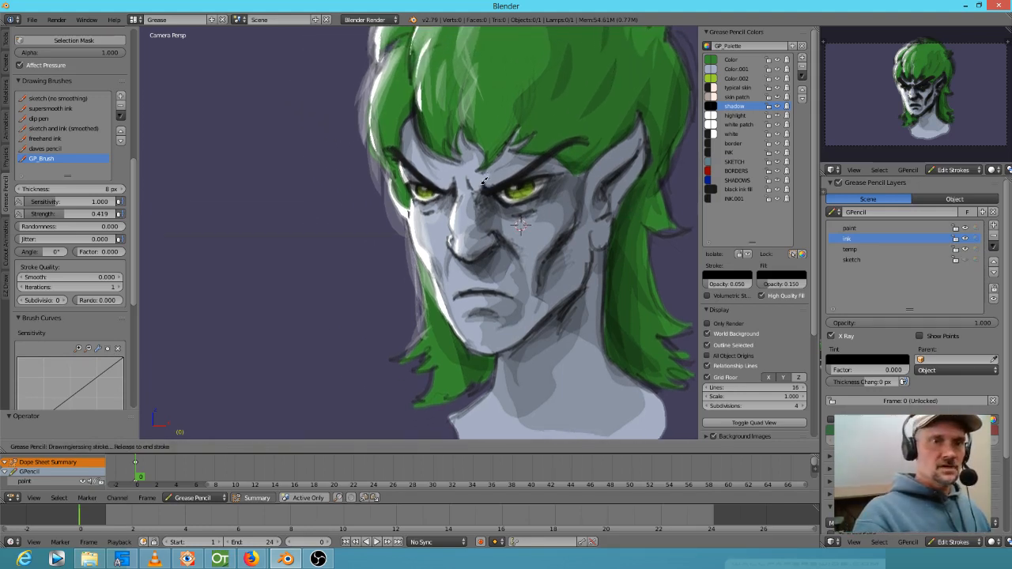
{"action": "mouse_move", "coordinate": [470, 187]}
{"action": "left_mouse_down"}
{"action": "mouse_move", "coordinate": [468, 174]}
{"action": "mouse_move", "coordinate": [474, 189]}
{"action": "mouse_move", "coordinate": [458, 192]}
{"action": "mouse_move", "coordinate": [436, 166]}
{"action": "mouse_move", "coordinate": [447, 183]}
{"action": "mouse_move", "coordinate": [454, 173]}
{"action": "left_mouse_up"}
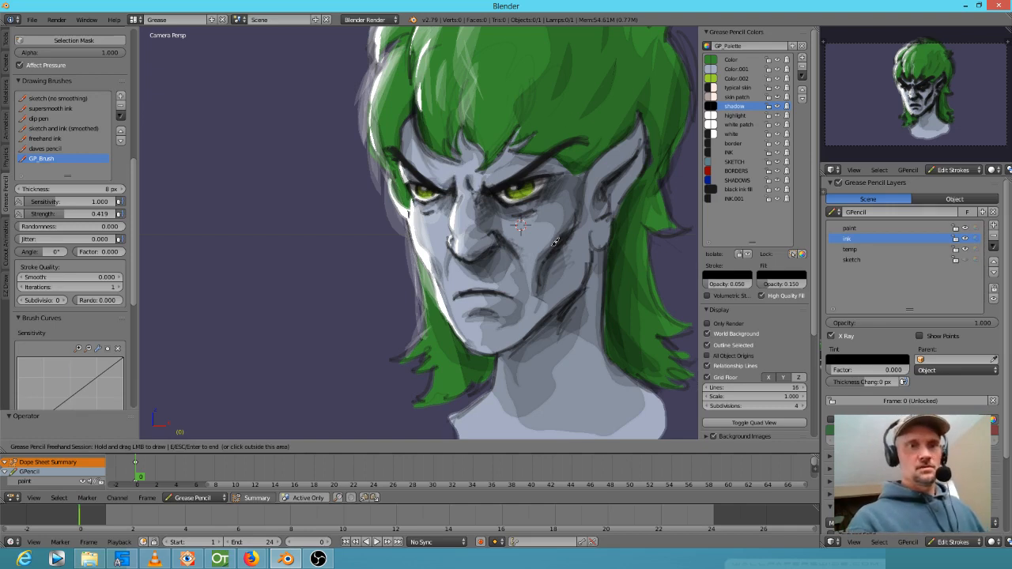
Darken the near cheekbone, the jawline from chin to ear and the earlobe with translucent shadow strokes.
{"action": "mouse_move", "coordinate": [583, 204]}
{"action": "left_mouse_down"}
{"action": "mouse_move", "coordinate": [584, 187]}
{"action": "mouse_move", "coordinate": [563, 212]}
{"action": "left_mouse_up"}
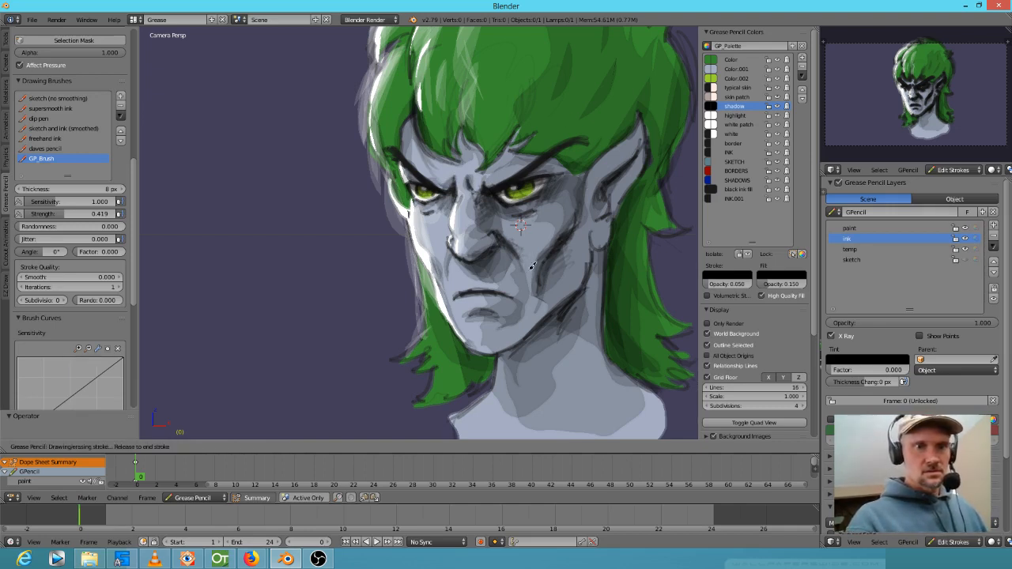
{"action": "left_click_drag", "start_coordinate": [550, 290], "coordinate": [574, 237]}
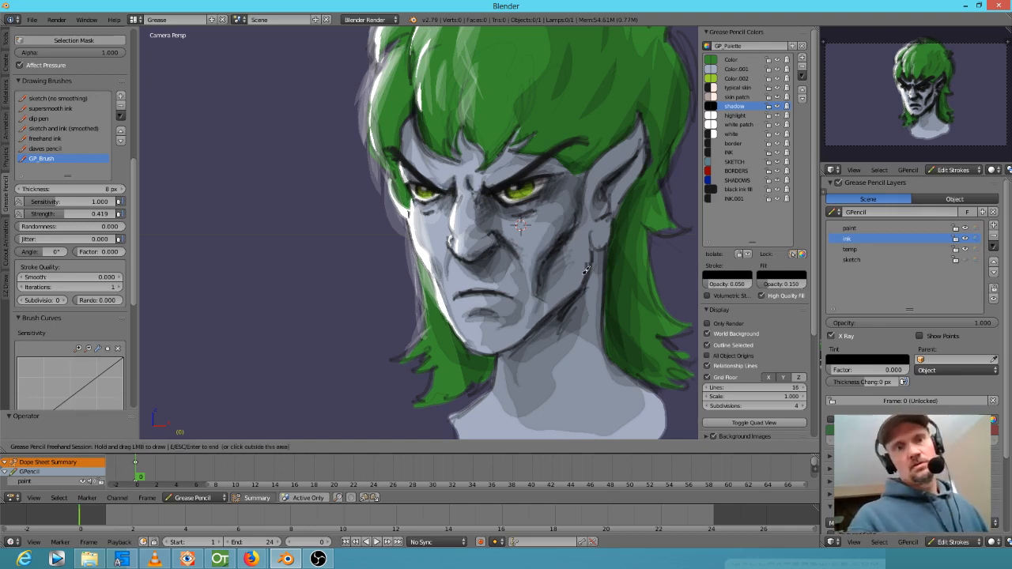
{"action": "mouse_move", "coordinate": [500, 348]}
{"action": "left_mouse_down"}
{"action": "mouse_move", "coordinate": [590, 253]}
{"action": "mouse_move", "coordinate": [529, 334]}
{"action": "mouse_move", "coordinate": [510, 345]}
{"action": "mouse_move", "coordinate": [593, 246]}
{"action": "mouse_move", "coordinate": [598, 254]}
{"action": "left_mouse_up"}
{"action": "mouse_move", "coordinate": [596, 209]}
{"action": "left_mouse_down"}
{"action": "mouse_move", "coordinate": [642, 118]}
{"action": "mouse_move", "coordinate": [647, 158]}
{"action": "mouse_move", "coordinate": [620, 219]}
{"action": "mouse_move", "coordinate": [598, 242]}
{"action": "mouse_move", "coordinate": [597, 230]}
{"action": "left_mouse_up"}
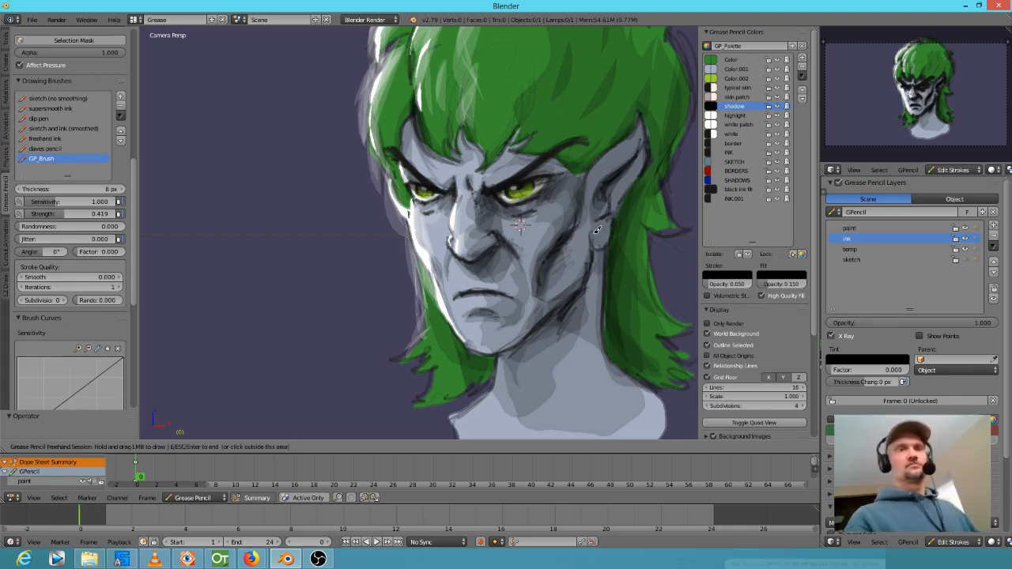
Switch to the highlight colour and brush soft highlights on the near ear, the bridge of the nose and the upper lip.
{"action": "mouse_move", "coordinate": [597, 230]}
{"action": "middle_mouse_down", "text": "shift"}
{"action": "mouse_move", "coordinate": [553, 246]}
{"action": "mouse_move", "coordinate": [553, 333]}
{"action": "middle_mouse_up", "text": "shift"}
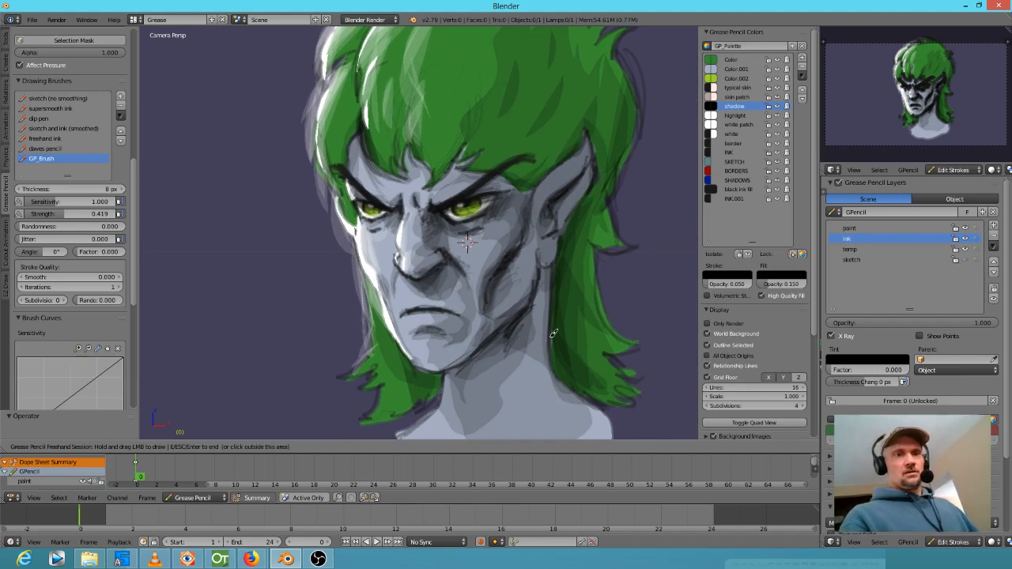
{"action": "left_click", "coordinate": [740, 116]}
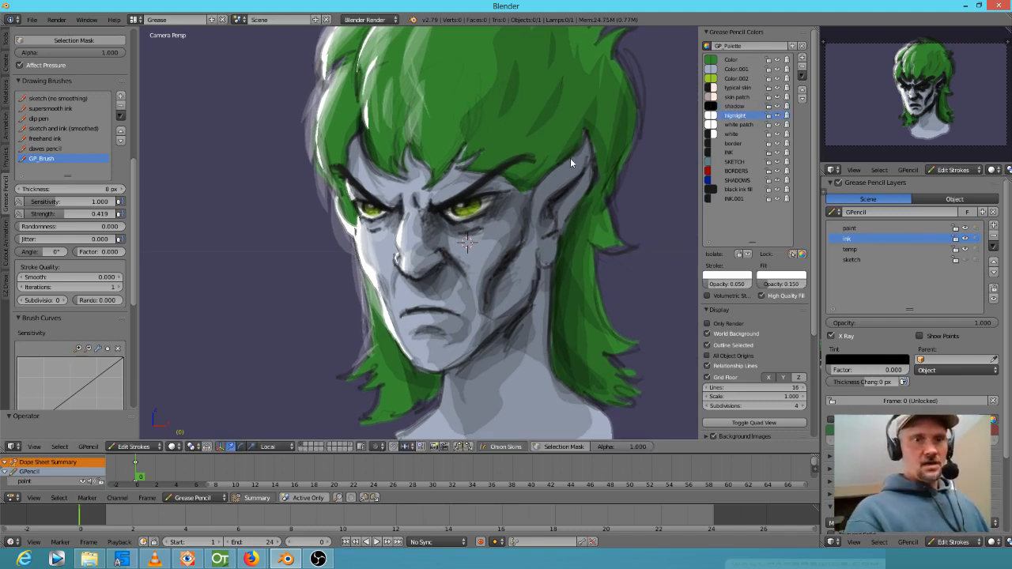
{"action": "mouse_move", "coordinate": [574, 152]}
{"action": "left_mouse_down"}
{"action": "mouse_move", "coordinate": [543, 182]}
{"action": "mouse_move", "coordinate": [575, 158]}
{"action": "left_mouse_up"}
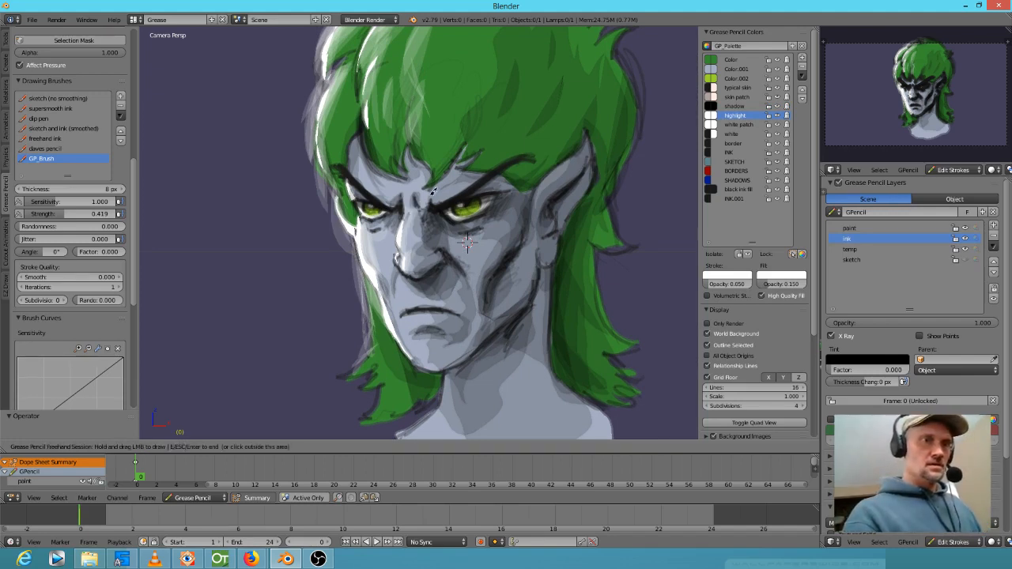
{"action": "mouse_move", "coordinate": [409, 212]}
{"action": "left_mouse_down"}
{"action": "mouse_move", "coordinate": [411, 228]}
{"action": "mouse_move", "coordinate": [432, 199]}
{"action": "mouse_move", "coordinate": [416, 206]}
{"action": "left_mouse_up"}
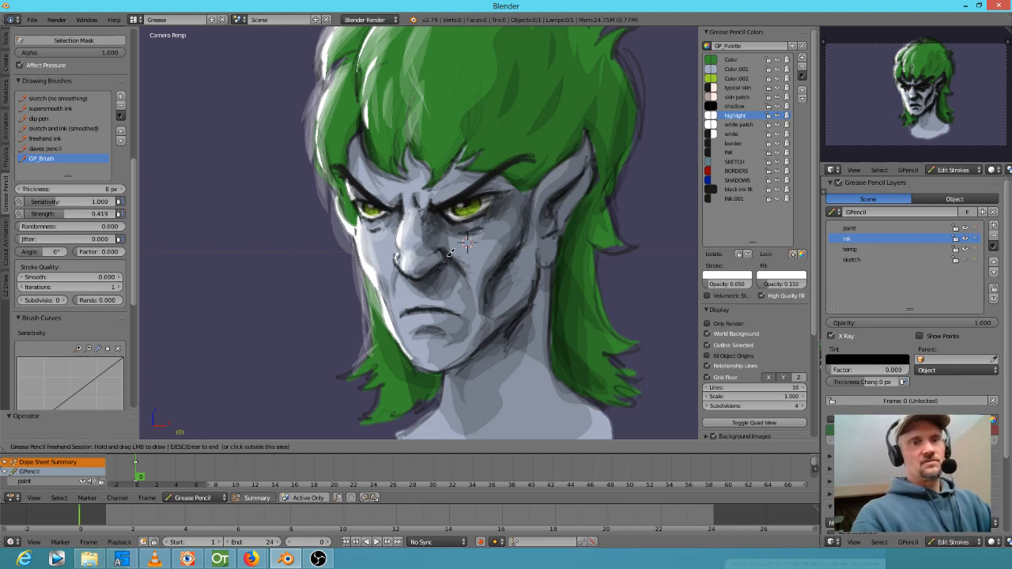
{"action": "mouse_move", "coordinate": [406, 288]}
{"action": "left_mouse_down"}
{"action": "mouse_move", "coordinate": [399, 284]}
{"action": "mouse_move", "coordinate": [415, 308]}
{"action": "mouse_move", "coordinate": [403, 275]}
{"action": "mouse_move", "coordinate": [398, 318]}
{"action": "left_mouse_up"}
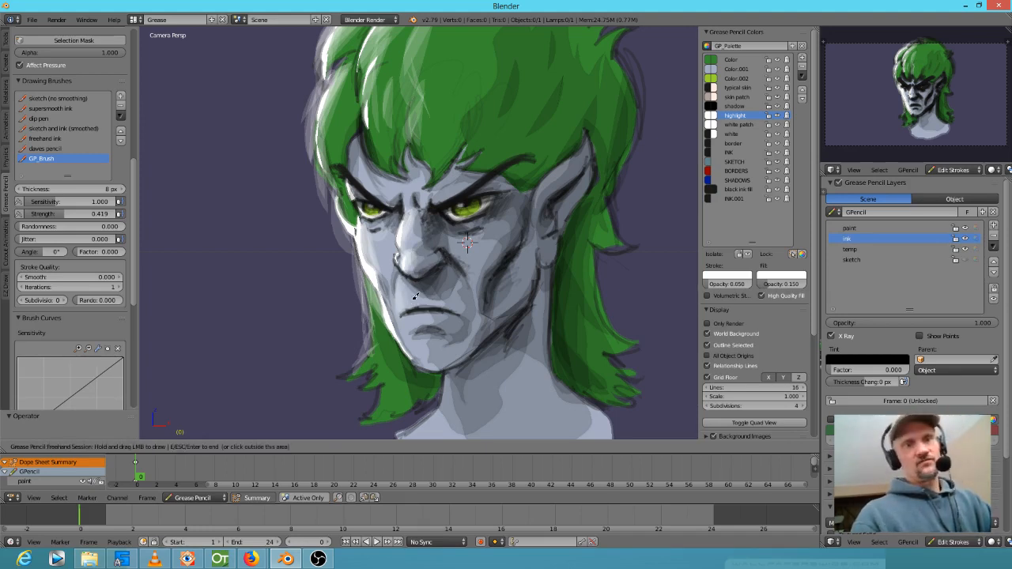
{"action": "left_click_drag", "start_coordinate": [400, 275], "coordinate": [425, 293]}
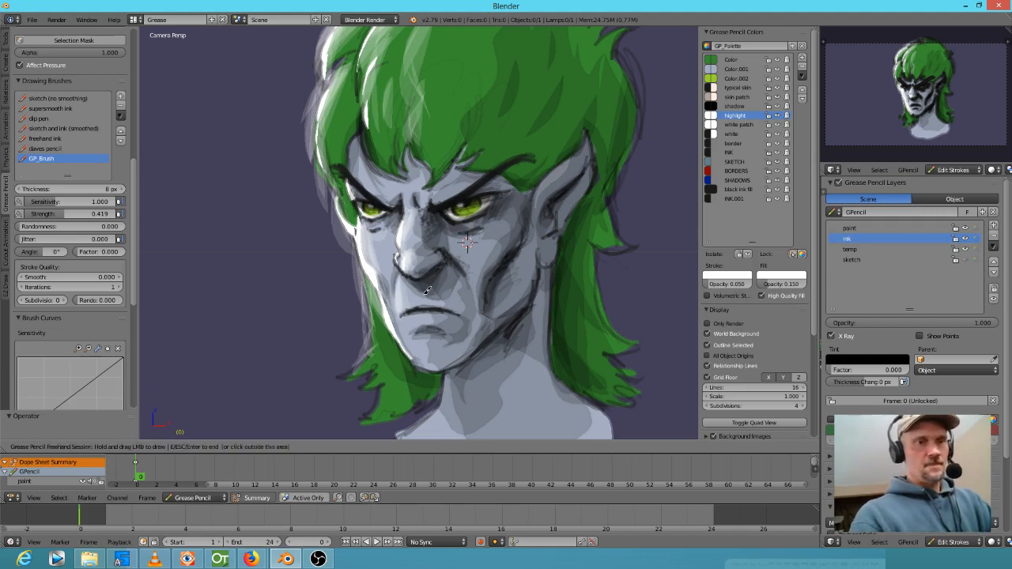
Add translucent highlight touches to the far cheek, the inner corner of the far eye and both green irises.
{"action": "left_click_drag", "start_coordinate": [363, 235], "coordinate": [392, 267]}
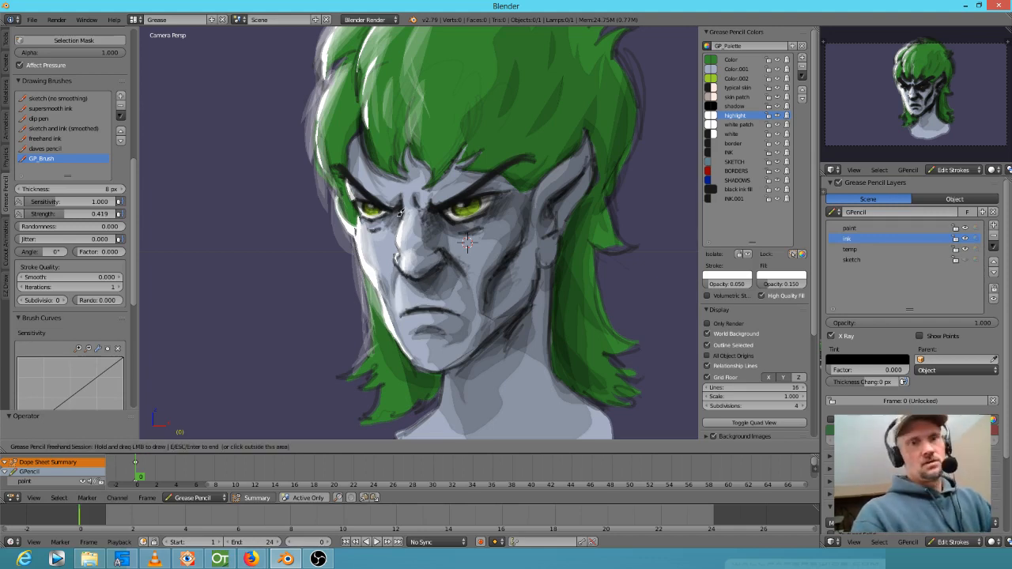
{"action": "left_click_drag", "start_coordinate": [405, 206], "coordinate": [402, 212]}
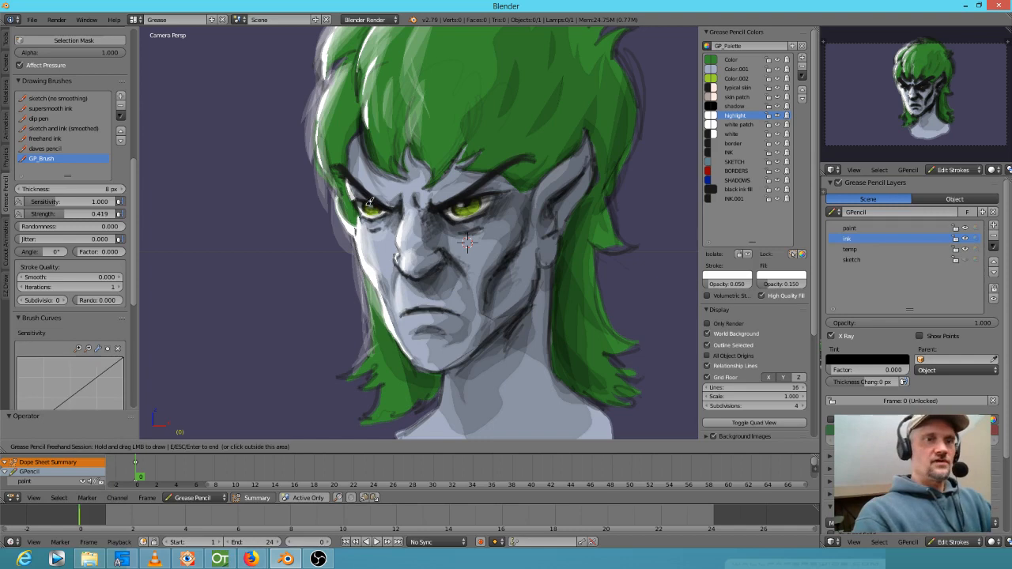
{"action": "left_click_drag", "start_coordinate": [473, 208], "coordinate": [472, 209]}
{"action": "left_click_drag", "start_coordinate": [377, 212], "coordinate": [377, 211]}
{"action": "mouse_move", "coordinate": [377, 212]}
{"action": "left_mouse_down"}
{"action": "mouse_move", "coordinate": [408, 206]}
{"action": "mouse_move", "coordinate": [400, 237]}
{"action": "left_mouse_up"}
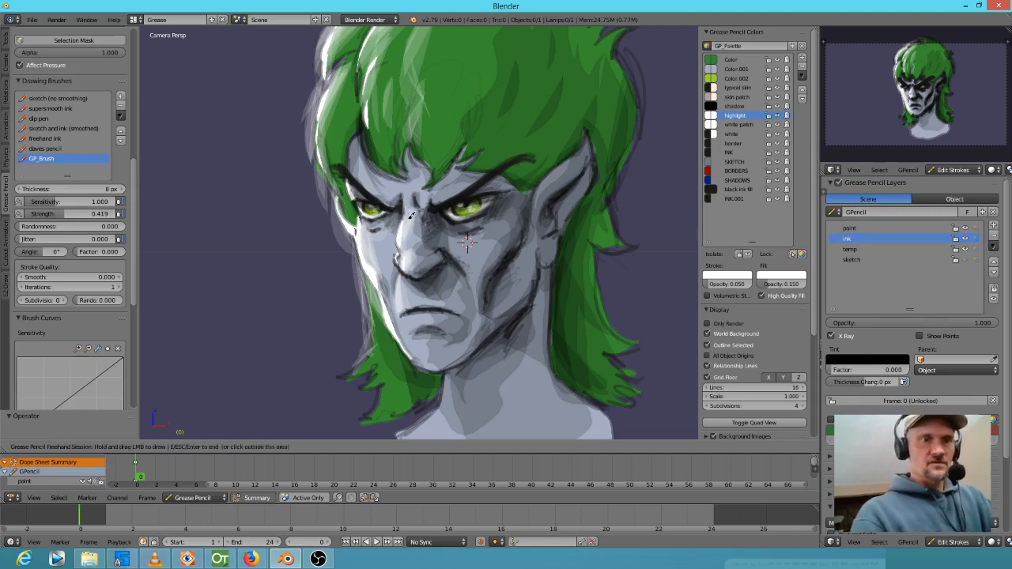
Brush translucent highlights onto the upper lip and along the lower lip.
{"action": "mouse_move", "coordinate": [432, 295]}
{"action": "left_mouse_down"}
{"action": "mouse_move", "coordinate": [438, 304]}
{"action": "mouse_move", "coordinate": [432, 292]}
{"action": "mouse_move", "coordinate": [409, 322]}
{"action": "mouse_move", "coordinate": [432, 310]}
{"action": "left_mouse_up"}
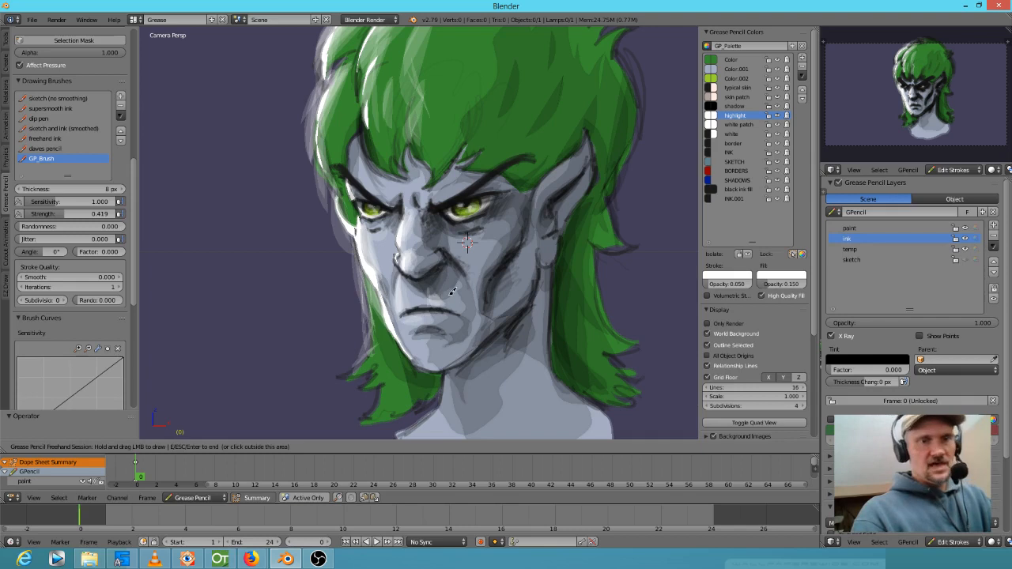
{"action": "scroll", "coordinate": [461, 328], "scroll_direction": "up", "scroll_amount": 3}
{"action": "middle_click_drag", "start_coordinate": [452, 346], "coordinate": [447, 210], "text": "shift"}
{"action": "mouse_move", "coordinate": [388, 244]}
{"action": "left_mouse_down"}
{"action": "mouse_move", "coordinate": [455, 240]}
{"action": "mouse_move", "coordinate": [386, 239]}
{"action": "left_mouse_up"}
{"action": "mouse_move", "coordinate": [447, 242]}
{"action": "left_mouse_down"}
{"action": "mouse_move", "coordinate": [393, 236]}
{"action": "mouse_move", "coordinate": [431, 242]}
{"action": "left_mouse_up"}
{"action": "mouse_move", "coordinate": [444, 238]}
{"action": "left_mouse_down"}
{"action": "mouse_move", "coordinate": [383, 253]}
{"action": "mouse_move", "coordinate": [432, 242]}
{"action": "mouse_move", "coordinate": [381, 242]}
{"action": "mouse_move", "coordinate": [399, 235]}
{"action": "mouse_move", "coordinate": [383, 253]}
{"action": "mouse_move", "coordinate": [386, 241]}
{"action": "mouse_move", "coordinate": [419, 238]}
{"action": "left_mouse_up"}
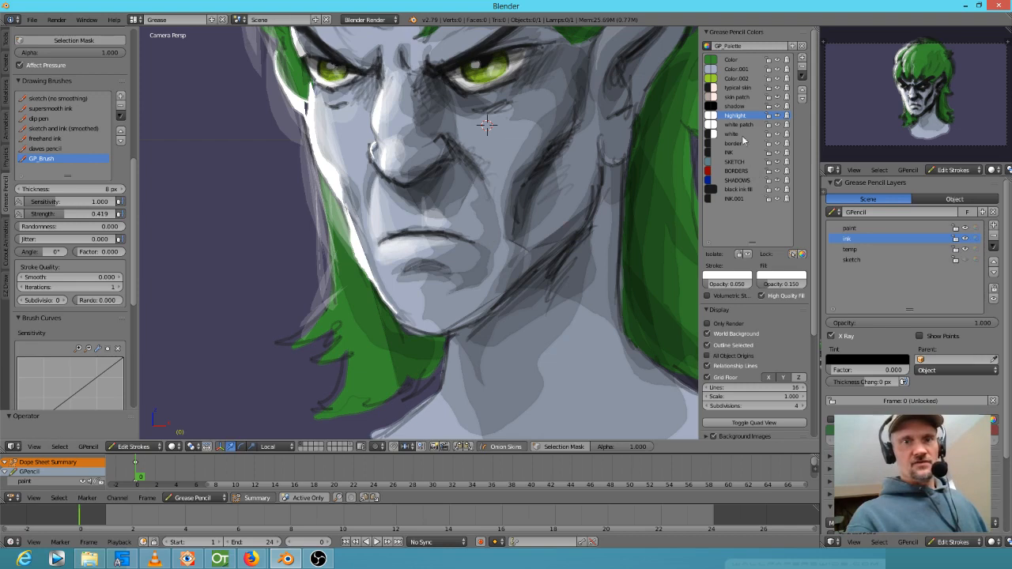
Switch to the shadow colour and shade around the lips and the near mouth corner.
{"action": "left_click", "coordinate": [740, 106]}
{"action": "mouse_move", "coordinate": [393, 235]}
{"action": "left_mouse_down"}
{"action": "mouse_move", "coordinate": [414, 234]}
{"action": "mouse_move", "coordinate": [404, 260]}
{"action": "mouse_move", "coordinate": [435, 271]}
{"action": "left_mouse_up"}
{"action": "left_click_drag", "start_coordinate": [432, 228], "coordinate": [470, 232]}
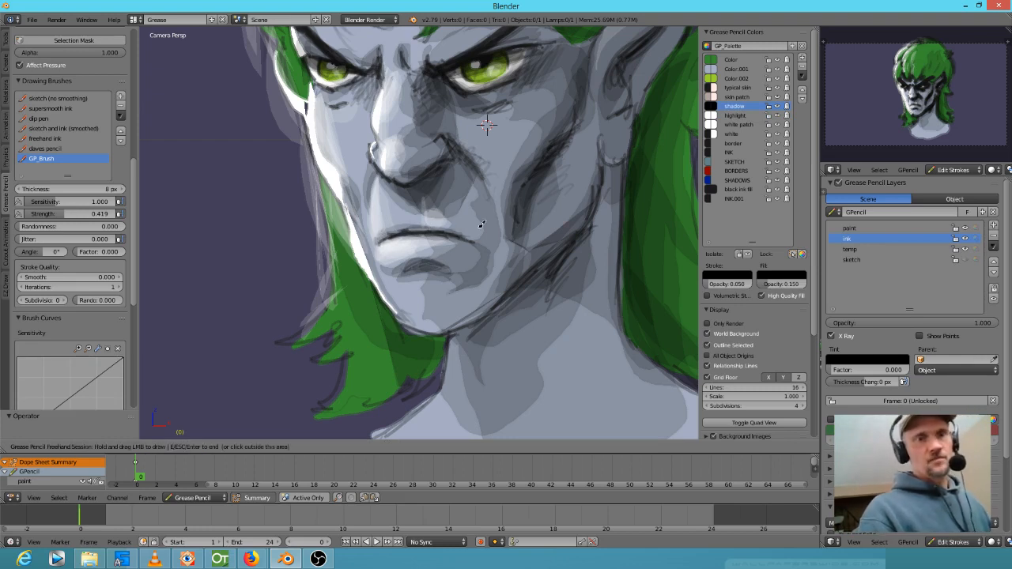
{"action": "scroll", "coordinate": [481, 225], "scroll_direction": "down", "scroll_amount": 4}
{"action": "scroll", "coordinate": [495, 246], "scroll_direction": "up", "scroll_amount": 5}
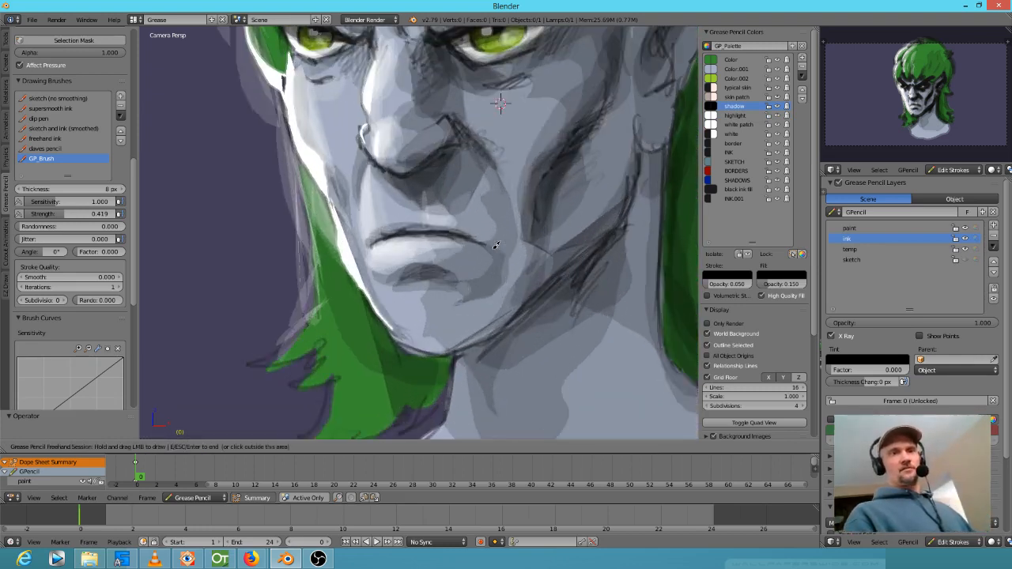
Deepen the shadow around the near nostril and the upper part of the cheek fold beside it.
{"action": "middle_click_drag", "start_coordinate": [495, 246], "coordinate": [516, 311], "text": "shift"}
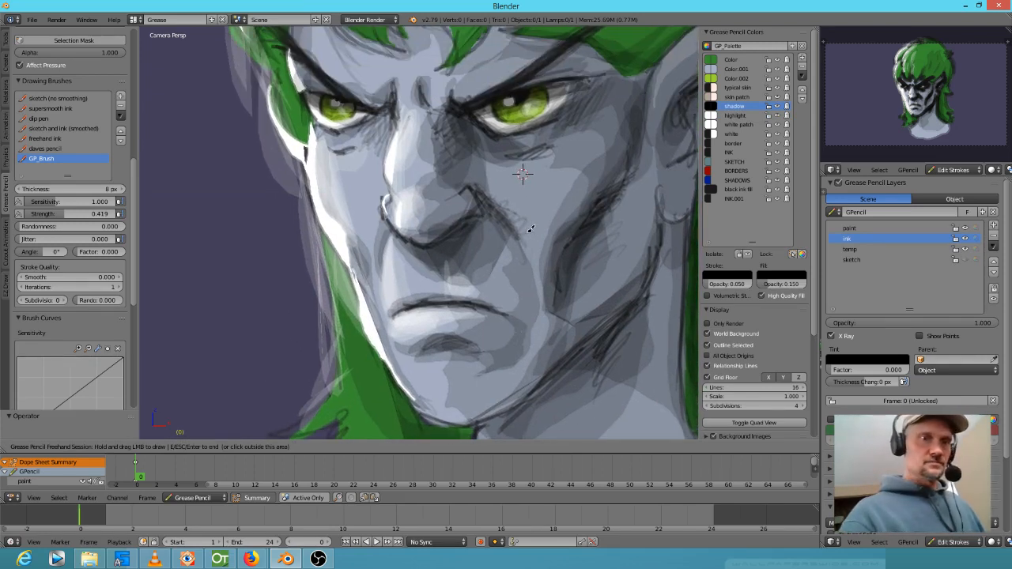
{"action": "mouse_move", "coordinate": [513, 211]}
{"action": "left_mouse_down"}
{"action": "mouse_move", "coordinate": [489, 210]}
{"action": "mouse_move", "coordinate": [510, 227]}
{"action": "mouse_move", "coordinate": [490, 192]}
{"action": "mouse_move", "coordinate": [466, 178]}
{"action": "left_mouse_up"}
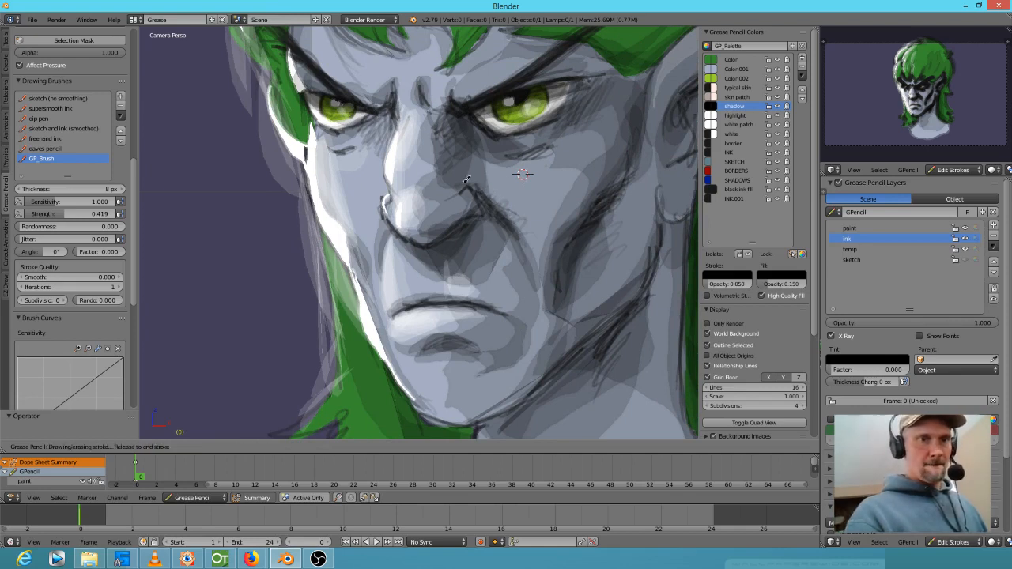
{"action": "left_click_drag", "start_coordinate": [439, 224], "coordinate": [502, 207]}
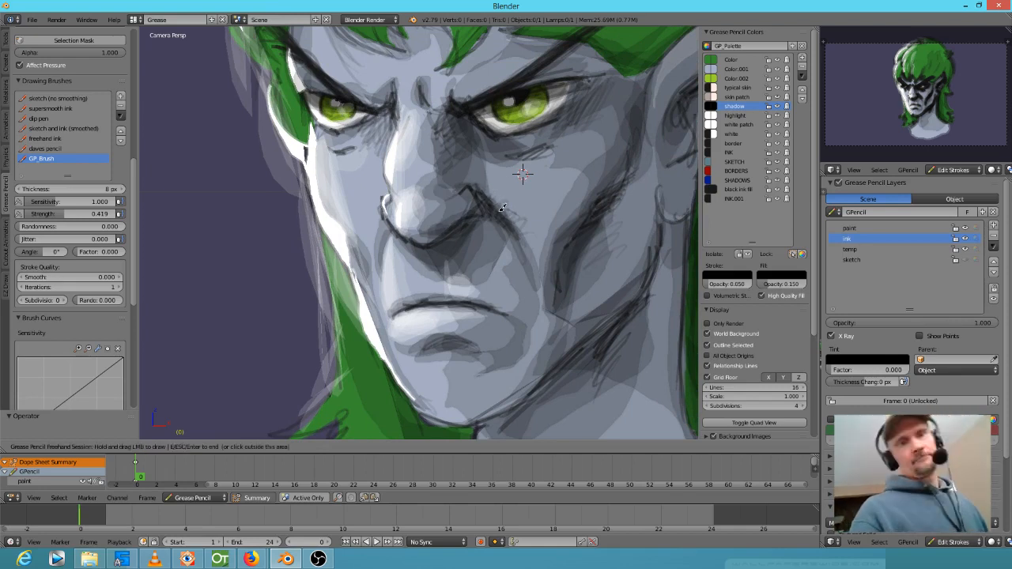
Darken the jawline, upper neck, near ear and the hollow beneath the near cheekbone with translucent shadow strokes.
{"action": "scroll", "coordinate": [502, 208], "scroll_direction": "down", "scroll_amount": 4}
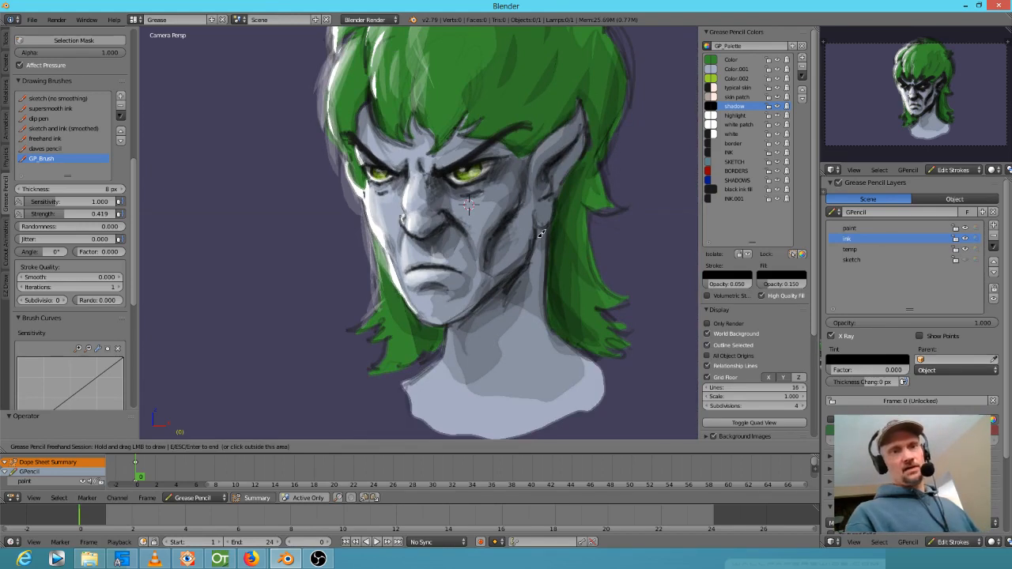
{"action": "left_click_drag", "start_coordinate": [517, 278], "coordinate": [454, 319]}
{"action": "mouse_move", "coordinate": [491, 371]}
{"action": "left_mouse_down"}
{"action": "mouse_move", "coordinate": [594, 348]}
{"action": "mouse_move", "coordinate": [579, 228]}
{"action": "mouse_move", "coordinate": [587, 93]}
{"action": "mouse_move", "coordinate": [531, 162]}
{"action": "left_mouse_up"}
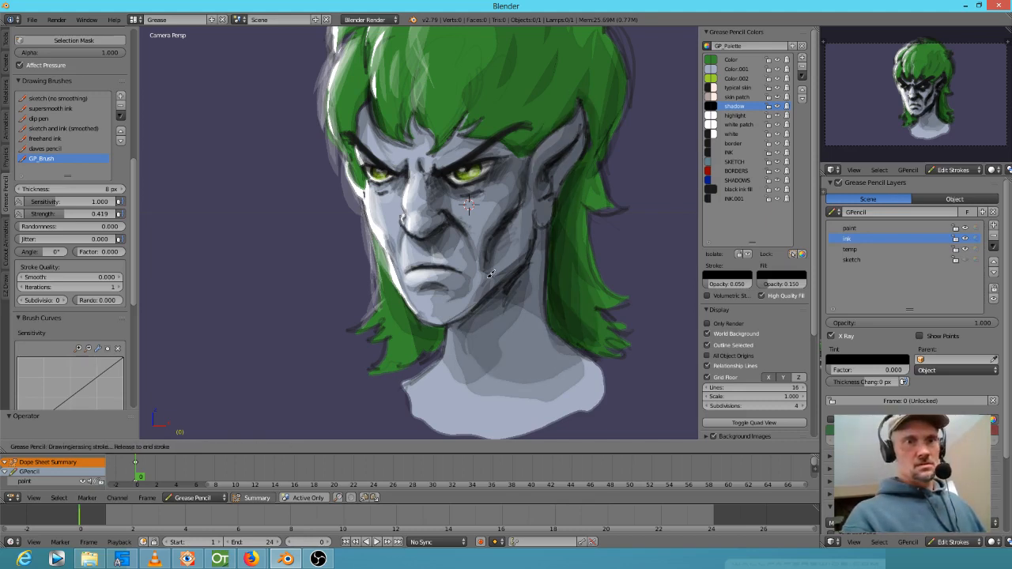
{"action": "left_click_drag", "start_coordinate": [573, 198], "coordinate": [572, 195]}
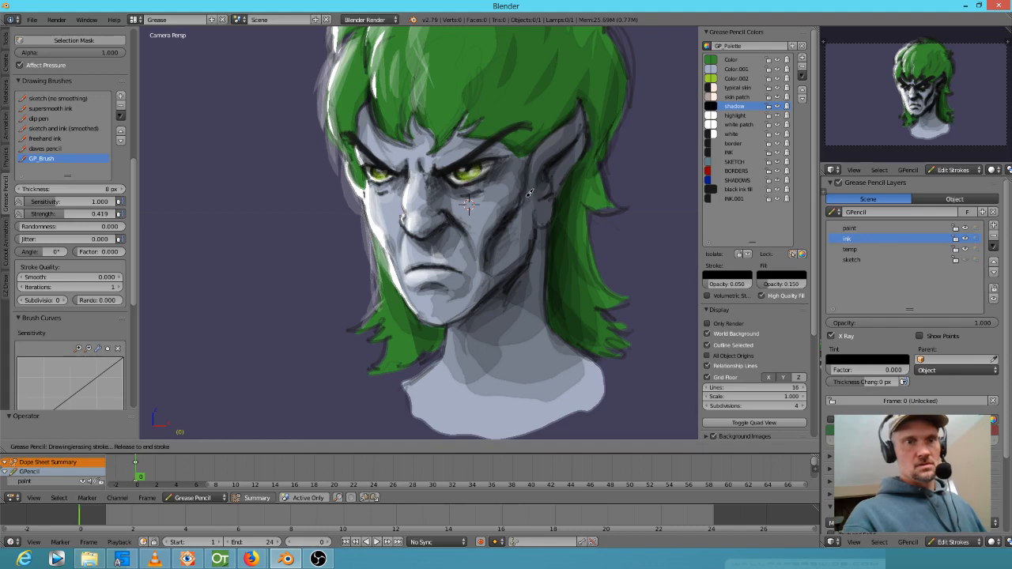
{"action": "mouse_move", "coordinate": [582, 136]}
{"action": "left_mouse_down"}
{"action": "mouse_move", "coordinate": [503, 212]}
{"action": "mouse_move", "coordinate": [527, 223]}
{"action": "mouse_move", "coordinate": [533, 202]}
{"action": "left_mouse_up"}
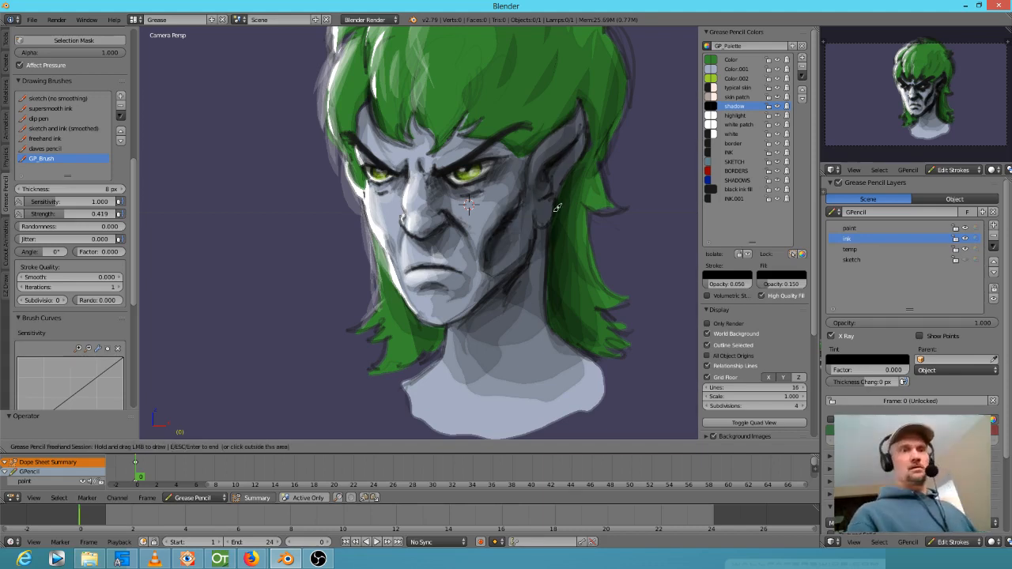
{"action": "left_click_drag", "start_coordinate": [485, 274], "coordinate": [478, 294]}
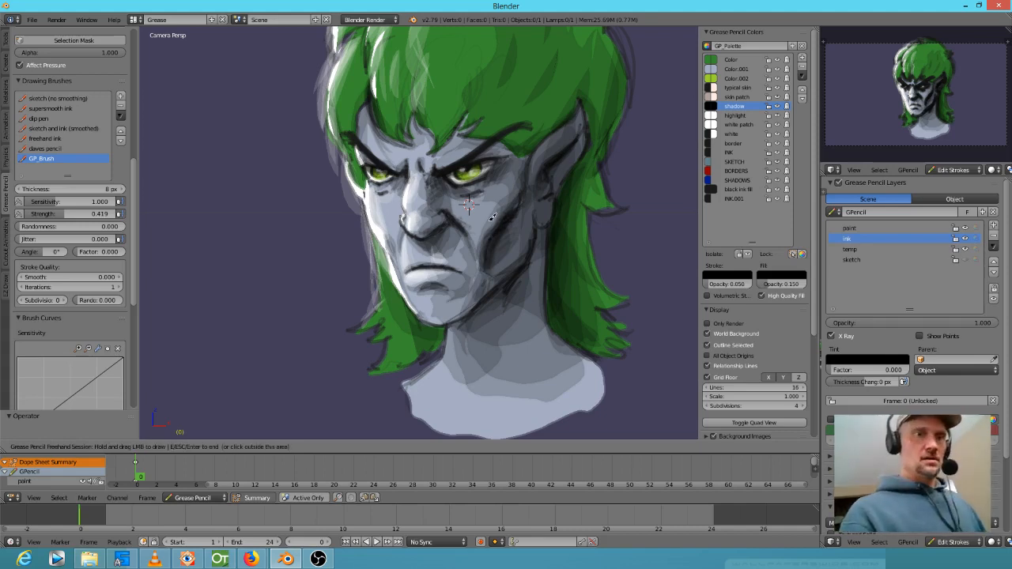
{"action": "mouse_move", "coordinate": [512, 213]}
{"action": "left_mouse_down"}
{"action": "mouse_move", "coordinate": [506, 206]}
{"action": "mouse_move", "coordinate": [499, 235]}
{"action": "left_mouse_up"}
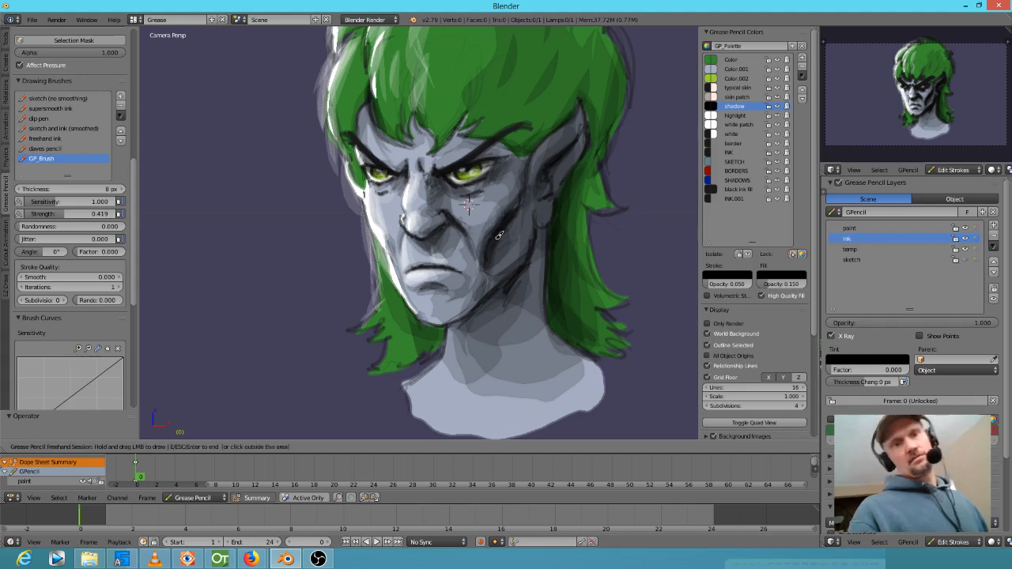
Shade the crease running from the near nostril past the mouth corner, undoing unwanted strokes.
{"action": "scroll", "coordinate": [551, 291], "scroll_direction": "down", "scroll_amount": 2}
{"action": "scroll", "coordinate": [550, 293], "scroll_direction": "up", "scroll_amount": 3}
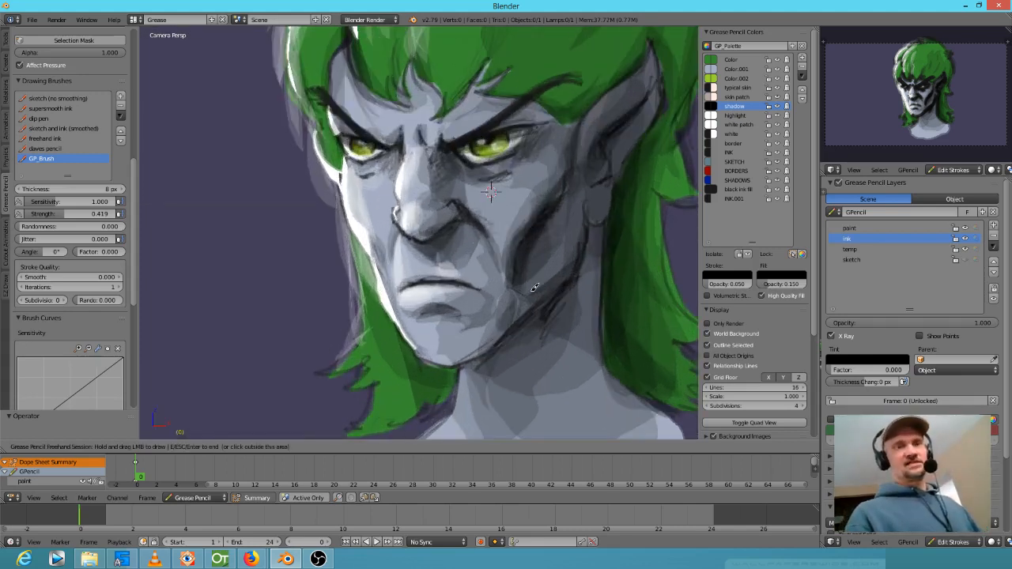
{"action": "mouse_move", "coordinate": [478, 219]}
{"action": "left_mouse_down"}
{"action": "mouse_move", "coordinate": [509, 245]}
{"action": "mouse_move", "coordinate": [508, 270]}
{"action": "left_mouse_up"}
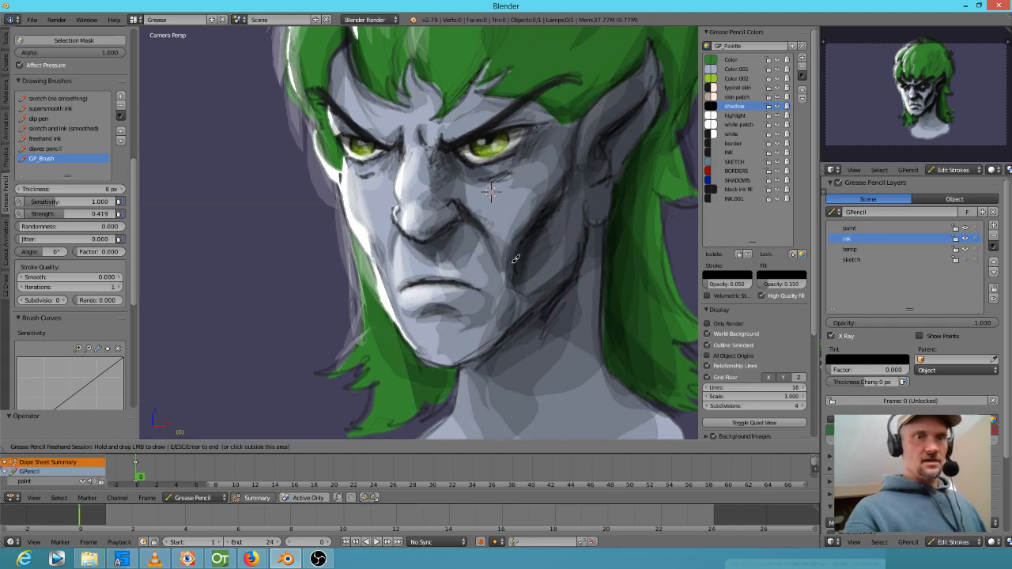
{"action": "key", "text": "ctrl+z"}
{"action": "mouse_move", "coordinate": [475, 216]}
{"action": "left_mouse_down"}
{"action": "mouse_move", "coordinate": [498, 241]}
{"action": "mouse_move", "coordinate": [507, 290]}
{"action": "mouse_move", "coordinate": [491, 236]}
{"action": "left_mouse_up"}
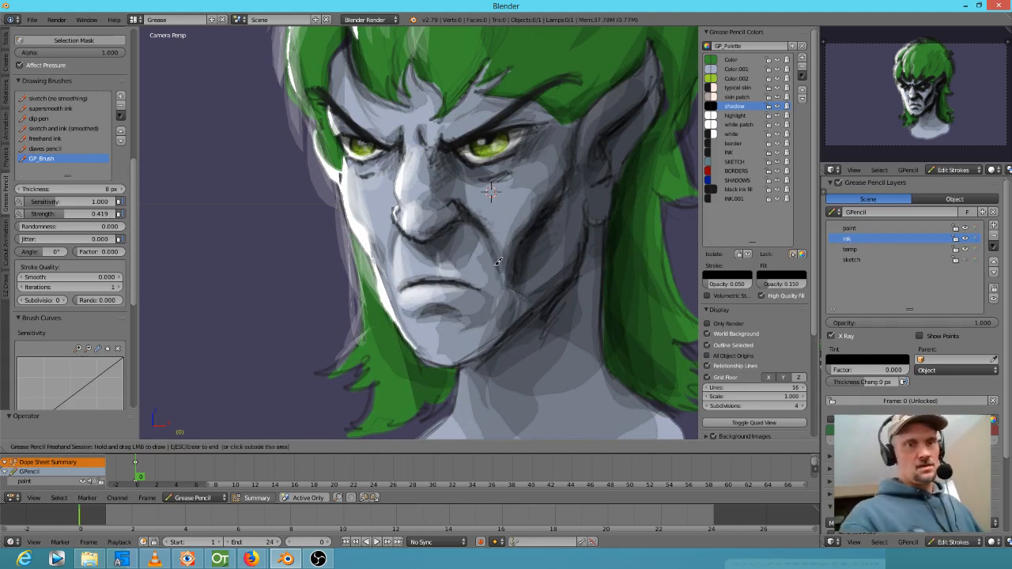
{"action": "mouse_move", "coordinate": [500, 294]}
{"action": "left_mouse_down"}
{"action": "mouse_move", "coordinate": [483, 318]}
{"action": "mouse_move", "coordinate": [499, 313]}
{"action": "mouse_move", "coordinate": [484, 322]}
{"action": "mouse_move", "coordinate": [499, 298]}
{"action": "mouse_move", "coordinate": [491, 320]}
{"action": "left_mouse_up"}
{"action": "key", "text": "ctrl+z"}
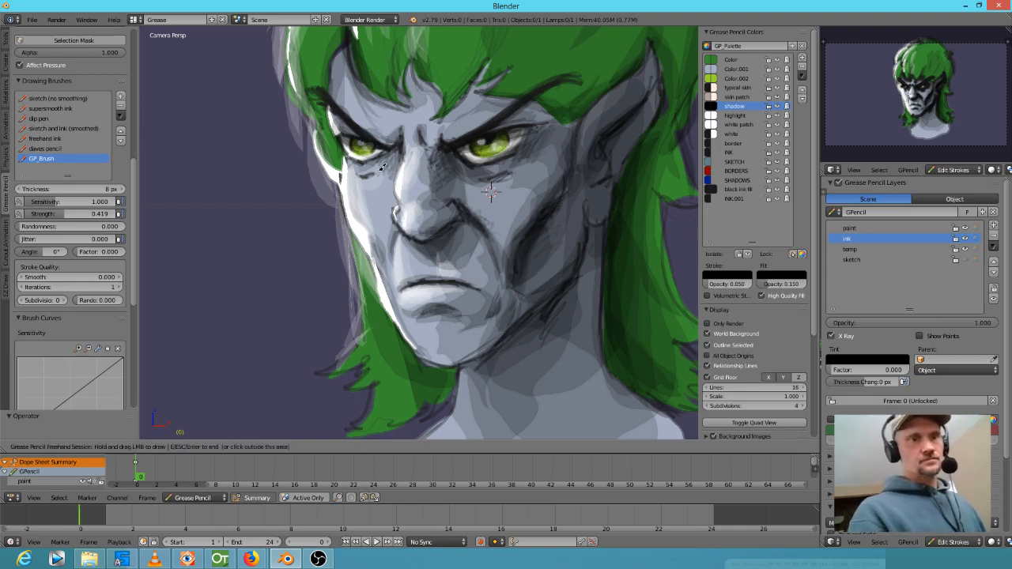
Add shadow strokes beneath both eyes and above the inner end of the near brow.
{"action": "left_click_drag", "start_coordinate": [361, 179], "coordinate": [396, 161]}
{"action": "left_click_drag", "start_coordinate": [492, 181], "coordinate": [534, 158]}
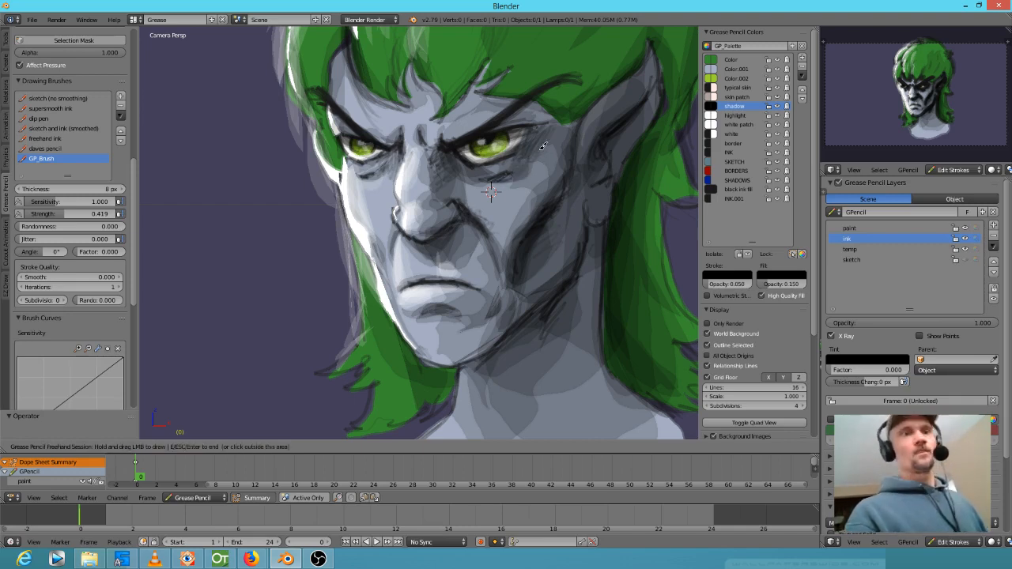
{"action": "mouse_move", "coordinate": [441, 146]}
{"action": "left_mouse_down"}
{"action": "mouse_move", "coordinate": [469, 139]}
{"action": "mouse_move", "coordinate": [467, 127]}
{"action": "left_mouse_up"}
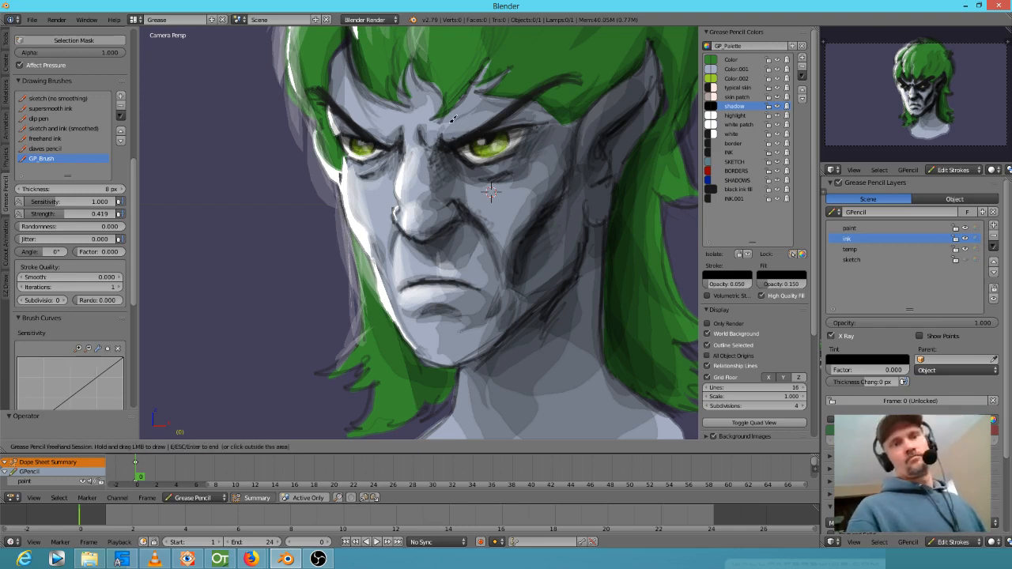
{"action": "scroll", "coordinate": [490, 191], "scroll_direction": "down", "scroll_amount": 4}
{"action": "scroll", "coordinate": [441, 240], "scroll_direction": "up", "scroll_amount": 4}
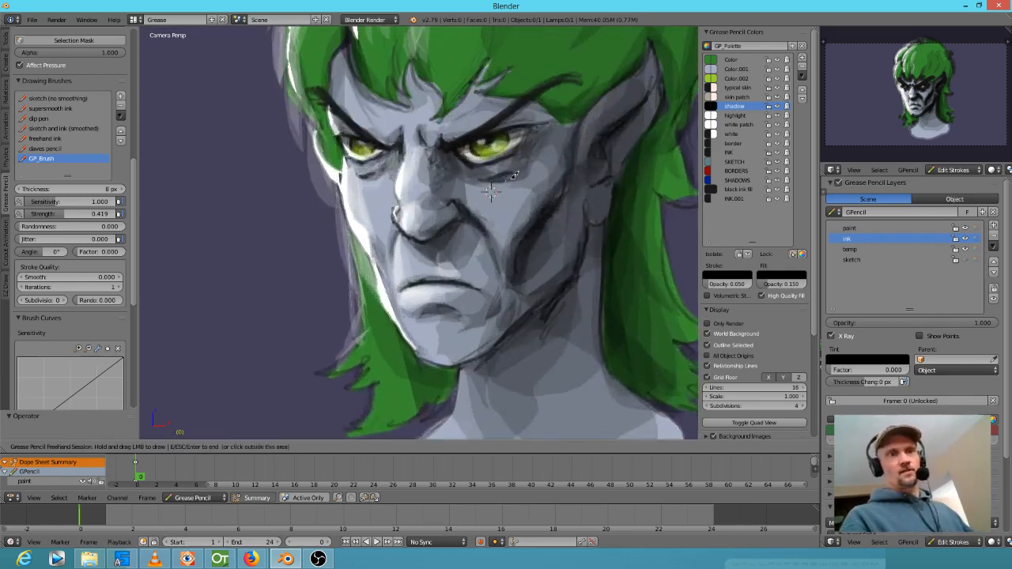
Shade the near side of the neck below the ear and where the hair meets the shoulder.
{"action": "scroll", "coordinate": [441, 240], "scroll_direction": "down", "scroll_amount": 4}
{"action": "scroll", "coordinate": [460, 245], "scroll_direction": "up", "scroll_amount": 3}
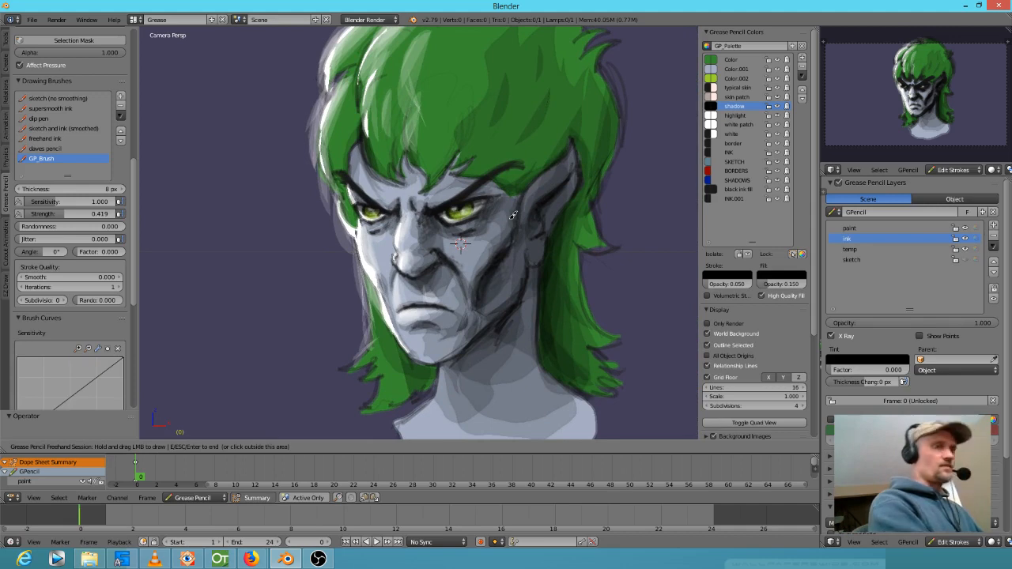
{"action": "middle_click_drag", "start_coordinate": [565, 344], "coordinate": [571, 277], "text": "shift"}
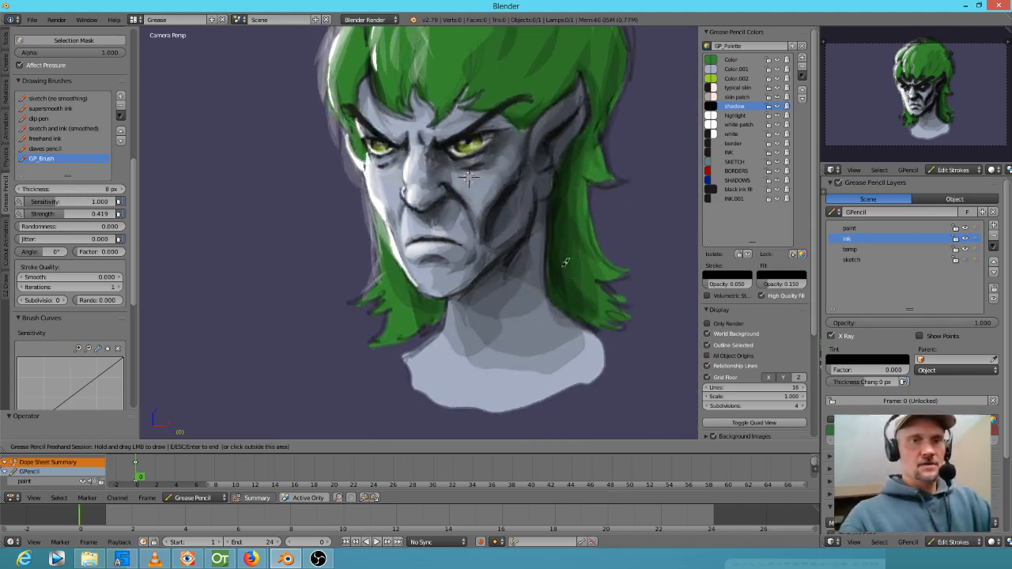
{"action": "mouse_move", "coordinate": [552, 275]}
{"action": "left_mouse_down"}
{"action": "mouse_move", "coordinate": [550, 227]}
{"action": "mouse_move", "coordinate": [531, 286]}
{"action": "left_mouse_up"}
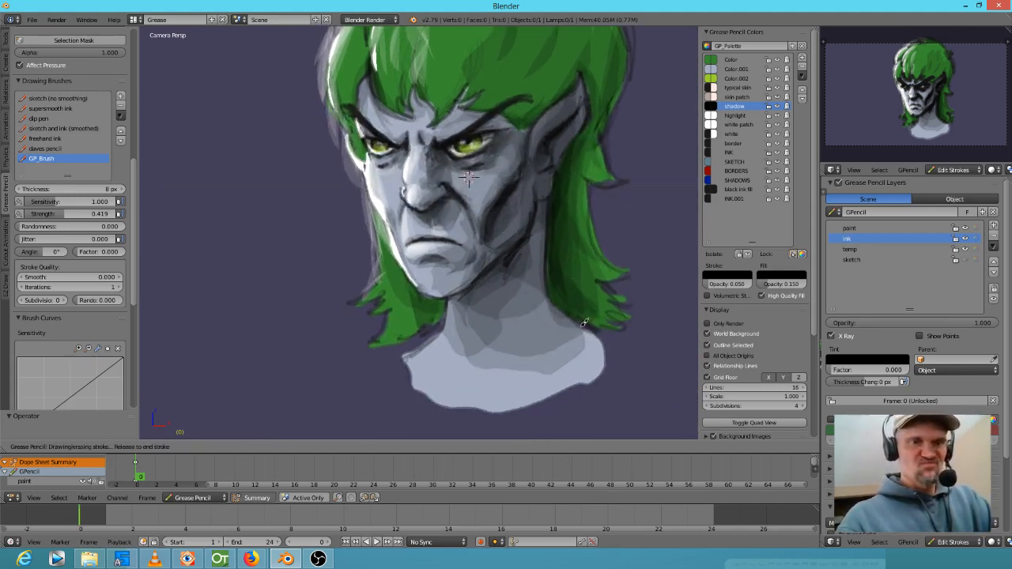
{"action": "left_click_drag", "start_coordinate": [584, 323], "coordinate": [586, 313]}
{"action": "middle_click_drag", "start_coordinate": [549, 213], "coordinate": [494, 281], "text": "shift"}
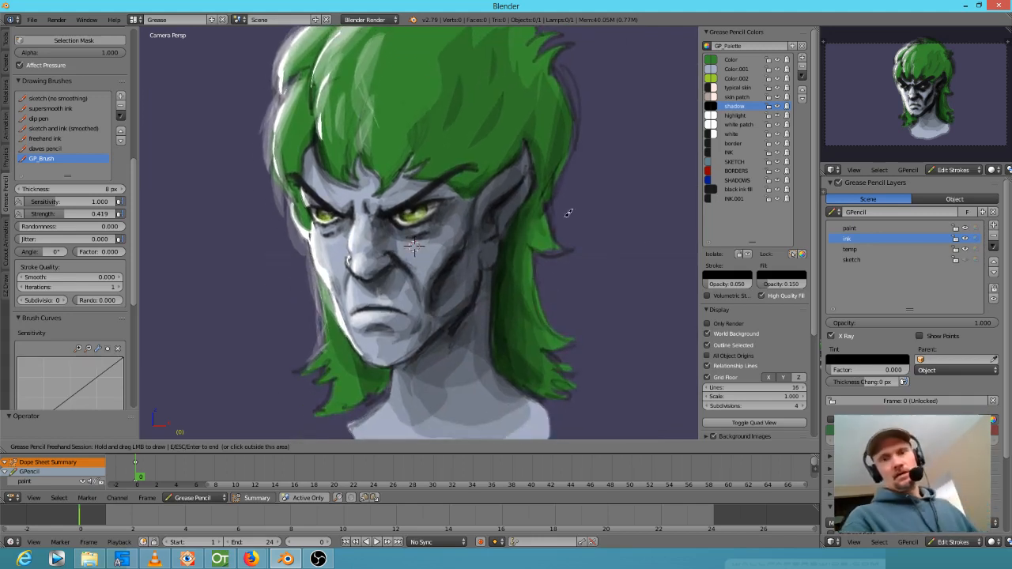
Add a new Grease Pencil layer and move it to the top of the layer stack, above paint.
{"action": "left_click", "coordinate": [882, 228]}
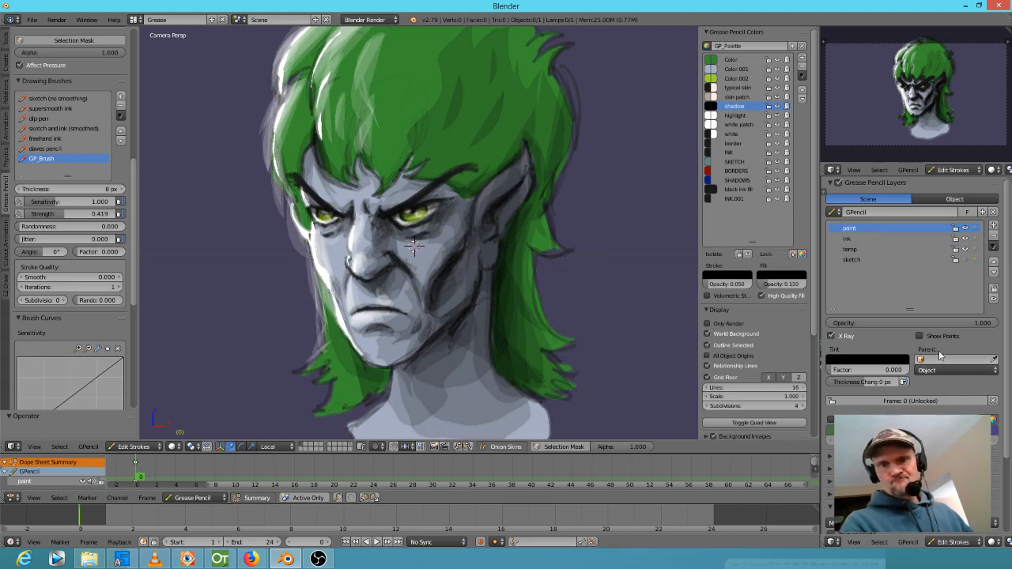
{"action": "left_click", "coordinate": [995, 227]}
{"action": "left_click", "coordinate": [995, 262]}
{"action": "left_click", "coordinate": [995, 262]}
{"action": "left_click", "coordinate": [994, 263]}
{"action": "left_click", "coordinate": [994, 263]}
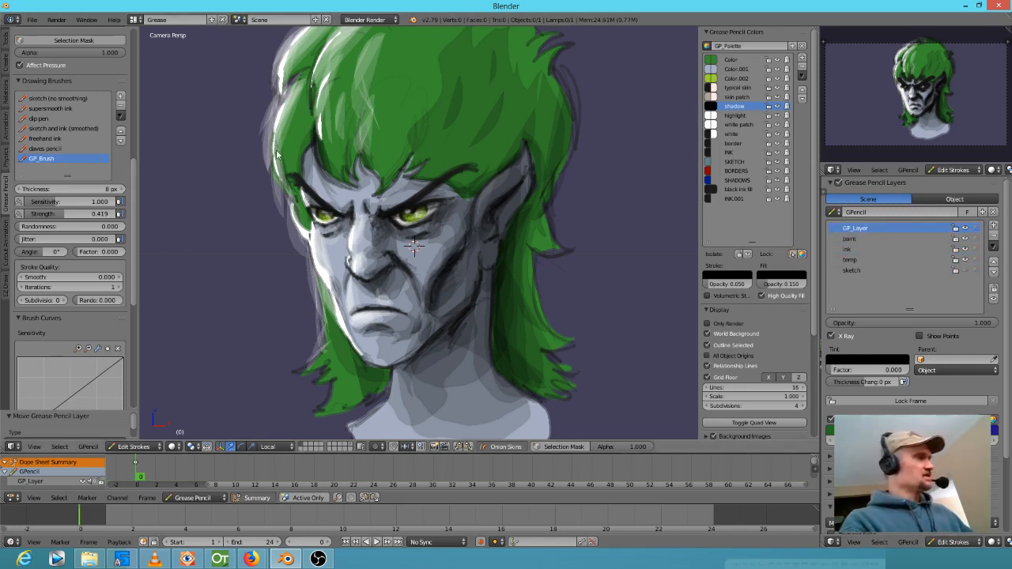
Save the file as avatarish-character.blend in the L:\ANIME\blender folder.
{"action": "key", "text": "ctrl+s"}
{"action": "left_click", "coordinate": [216, 61]}
{"action": "key", "text": "BackSpace"}
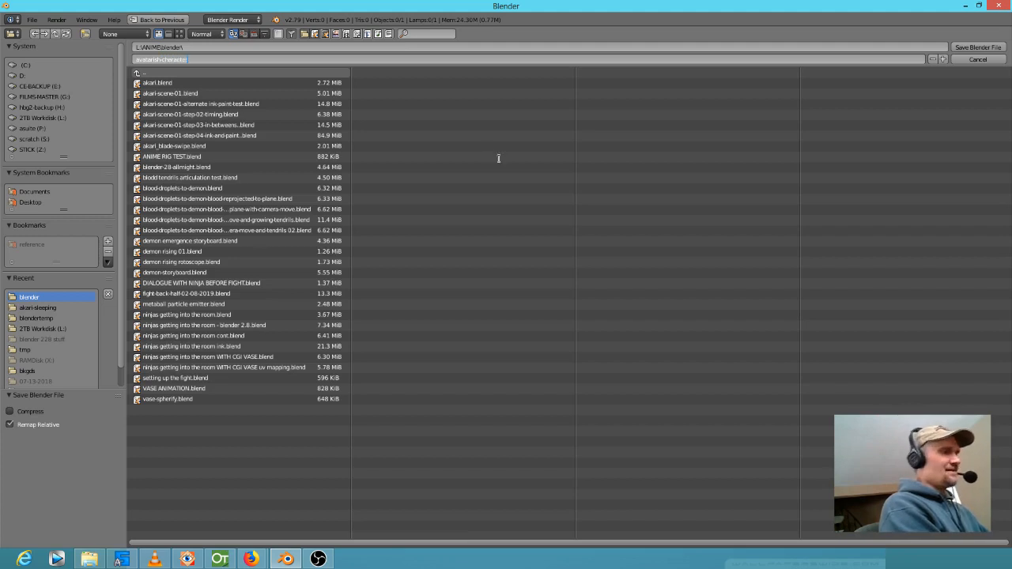
{"action": "key", "text": "Return"}
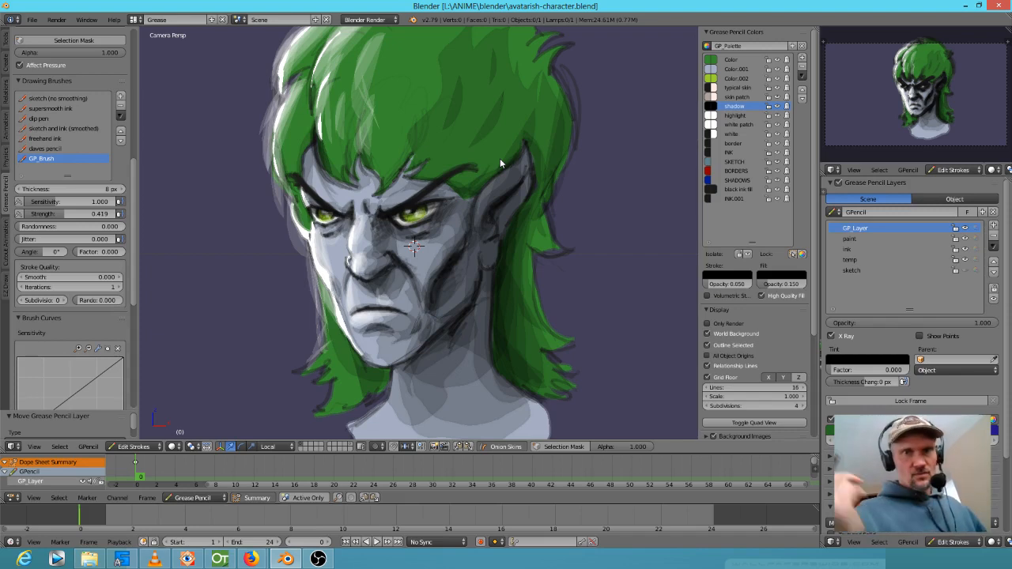
Change the skin colour to a more saturated blue and the hair colour to a yellower green with hue 0.271 and saturation 0.825.
{"action": "left_click", "coordinate": [711, 69]}
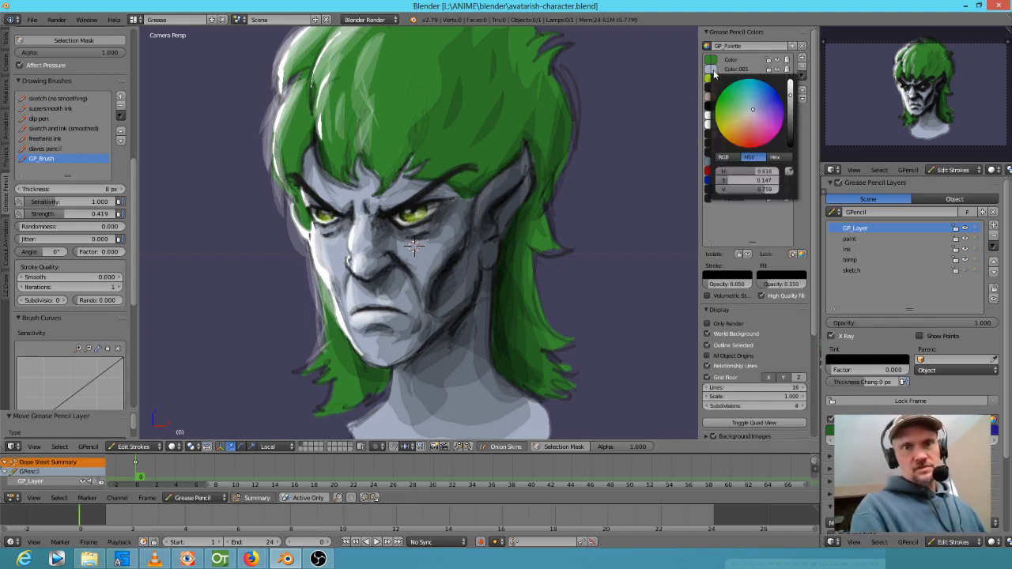
{"action": "left_click_drag", "start_coordinate": [793, 96], "coordinate": [754, 105]}
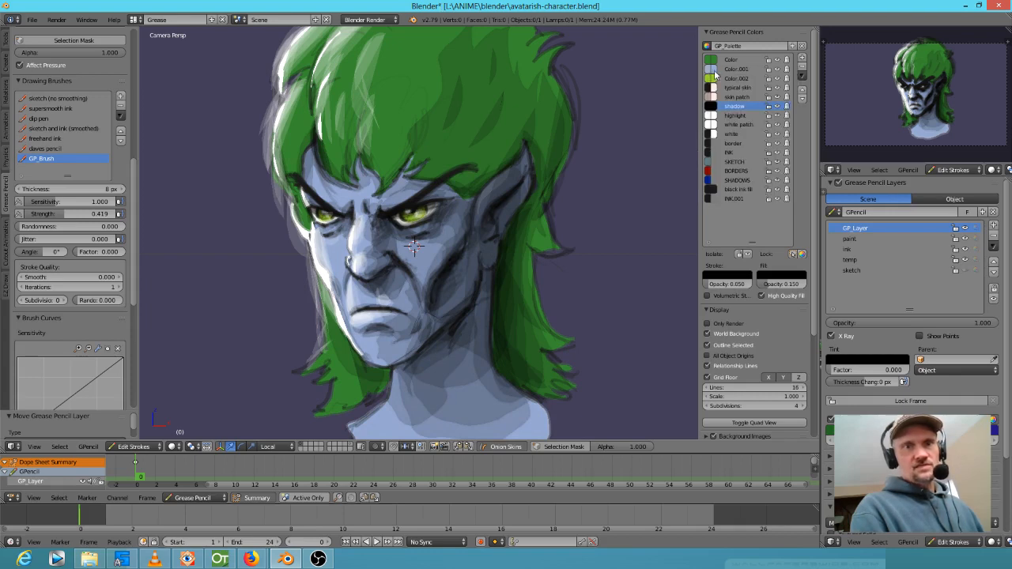
{"action": "left_click", "coordinate": [713, 60]}
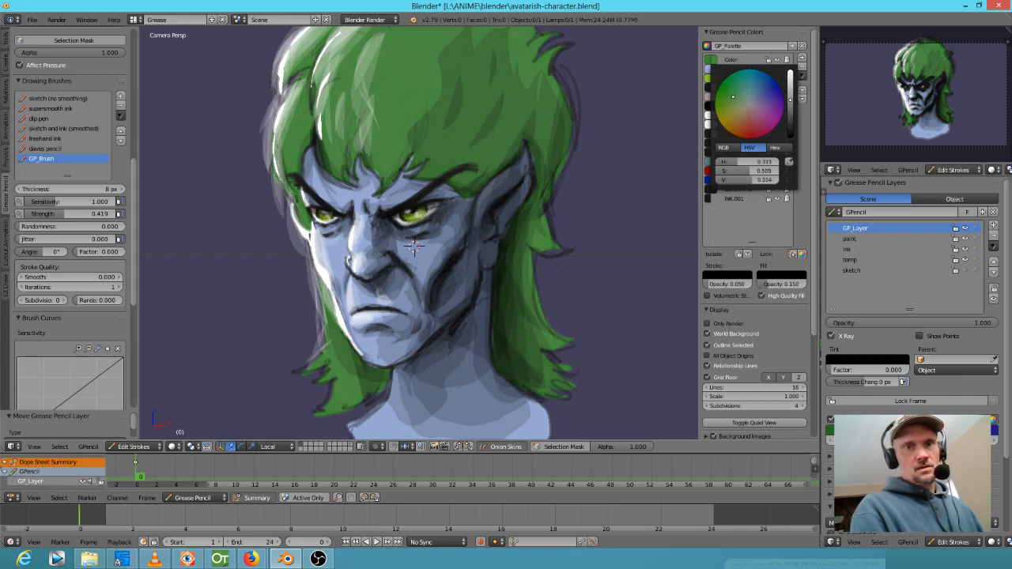
{"action": "left_click_drag", "start_coordinate": [733, 98], "coordinate": [727, 96]}
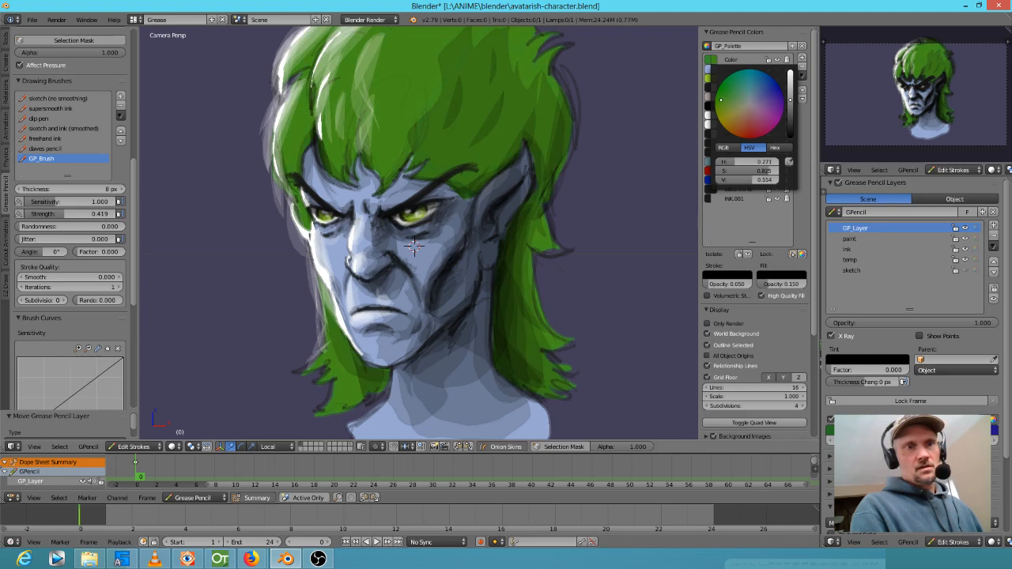
{"action": "mouse_move", "coordinate": [790, 100]}
{"action": "left_mouse_down"}
{"action": "mouse_move", "coordinate": [790, 108]}
{"action": "mouse_move", "coordinate": [790, 99]}
{"action": "left_mouse_up"}
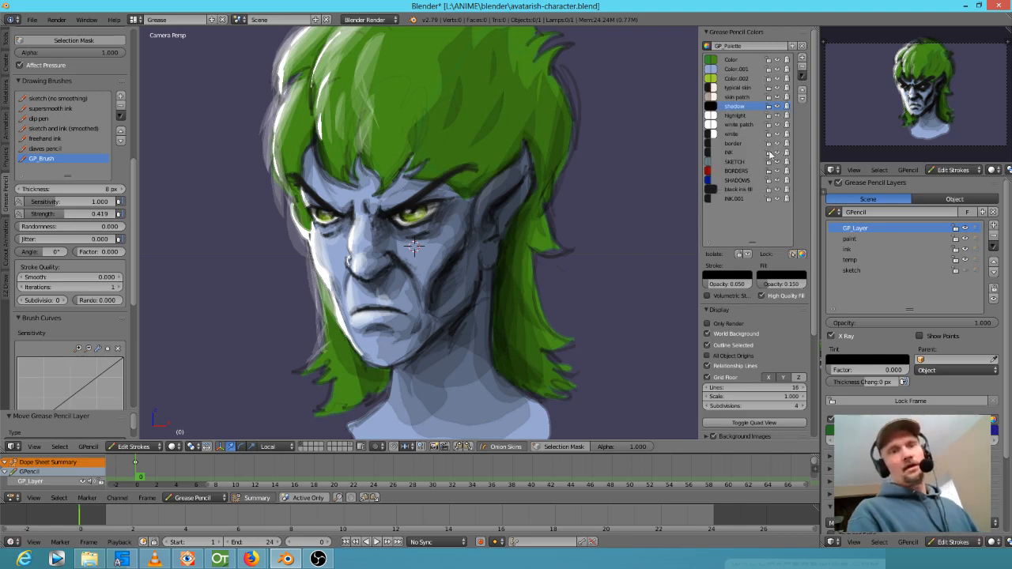
Make the ink layer active and examine the portrait from the front, back and an angled side view.
{"action": "left_click", "coordinate": [873, 249]}
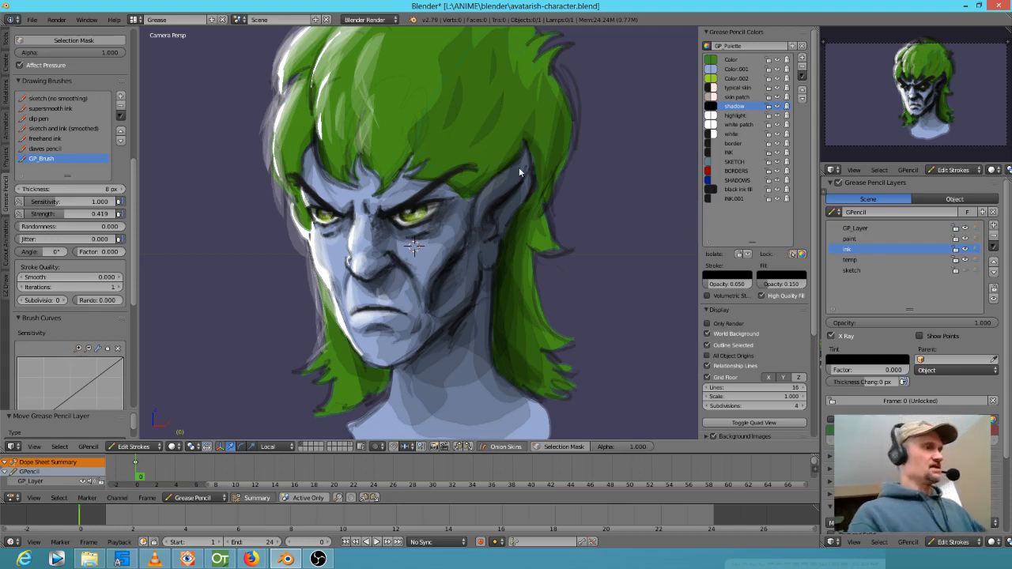
{"action": "key", "text": "KP_1"}
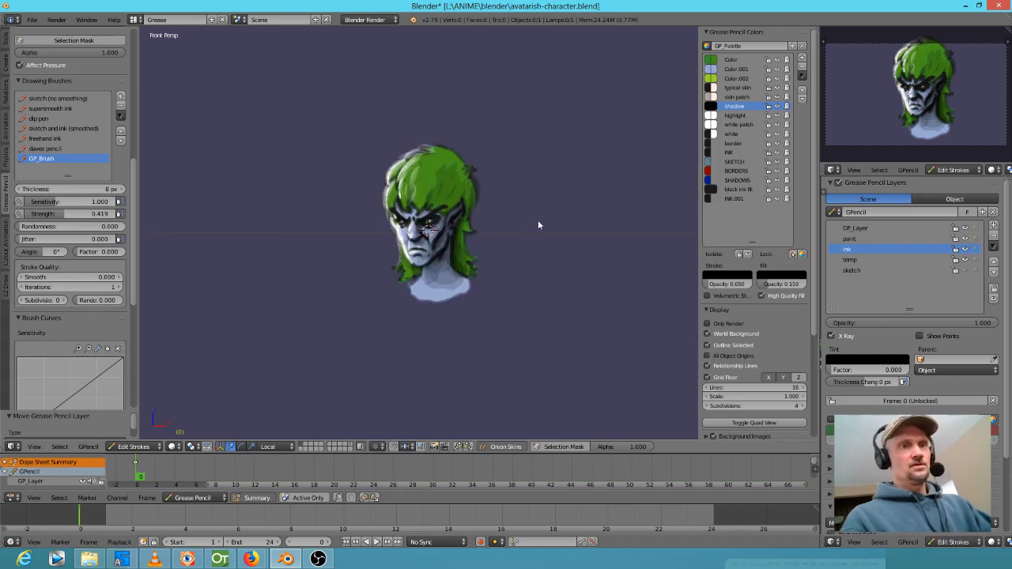
{"action": "scroll", "coordinate": [541, 241], "scroll_direction": "up", "scroll_amount": 8}
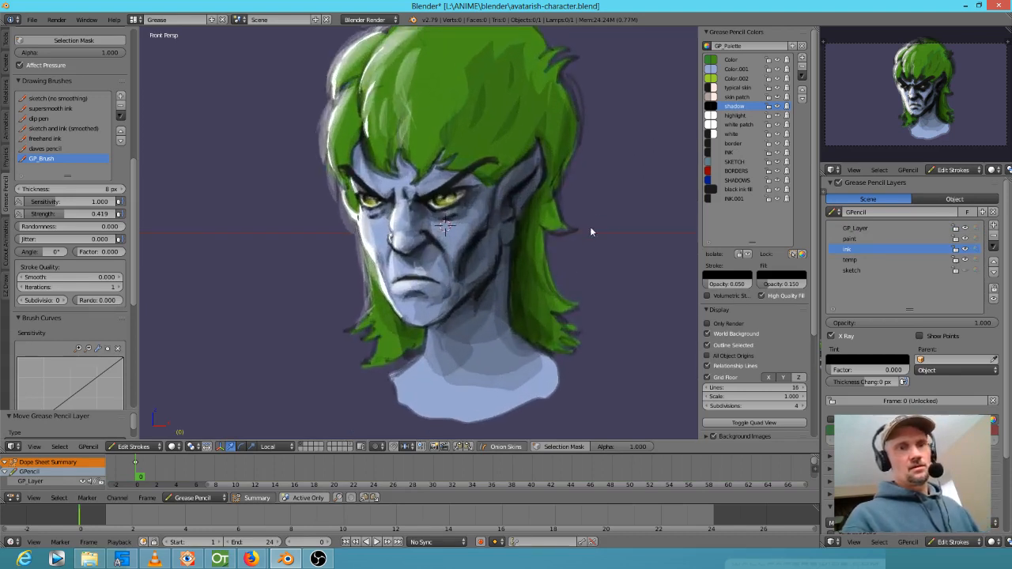
{"action": "middle_click_drag", "start_coordinate": [569, 238], "coordinate": [498, 281], "text": "shift"}
{"action": "key", "text": "ctrl+KP_1"}
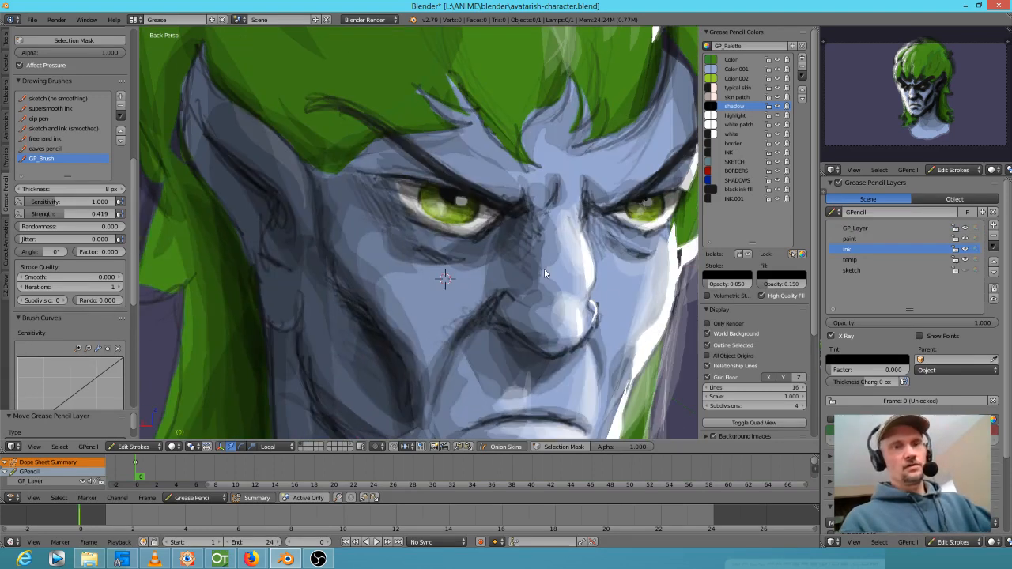
{"action": "scroll", "coordinate": [558, 316], "scroll_direction": "down", "scroll_amount": 1}
{"action": "scroll", "coordinate": [558, 320], "scroll_direction": "down", "scroll_amount": 3}
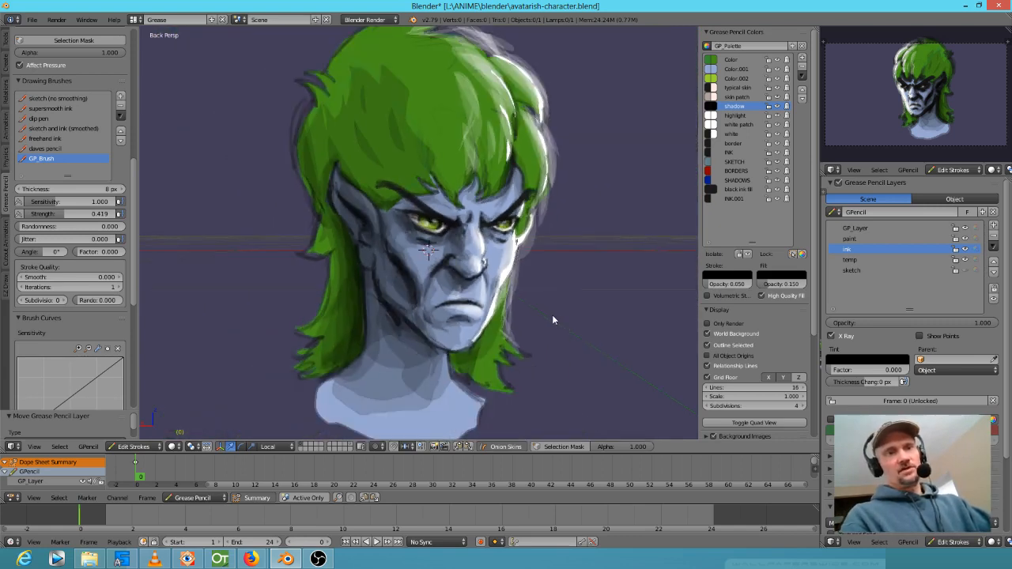
{"action": "key", "text": "KP_1"}
{"action": "scroll", "coordinate": [549, 313], "scroll_direction": "up", "scroll_amount": 3}
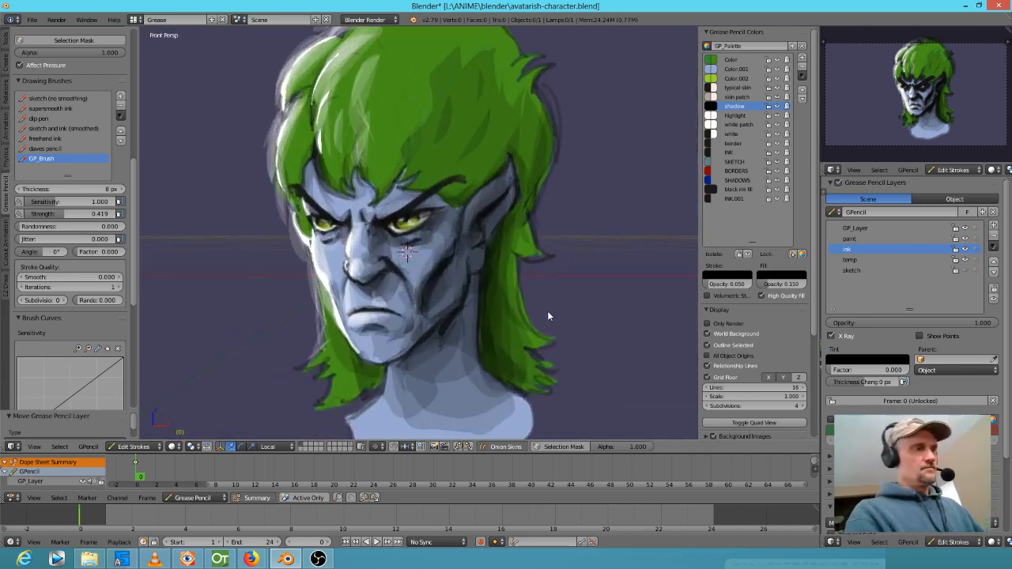
{"action": "scroll", "coordinate": [547, 313], "scroll_direction": "down", "scroll_amount": 5}
{"action": "key", "text": "KP_0"}
{"action": "middle_click_drag", "start_coordinate": [551, 245], "coordinate": [451, 254]}
{"action": "mouse_move", "coordinate": [451, 253]}
{"action": "middle_mouse_down", "text": "shift"}
{"action": "mouse_move", "coordinate": [568, 253]}
{"action": "mouse_move", "coordinate": [507, 249]}
{"action": "middle_mouse_up", "text": "shift"}
{"action": "scroll", "coordinate": [509, 252], "scroll_direction": "up", "scroll_amount": 5}
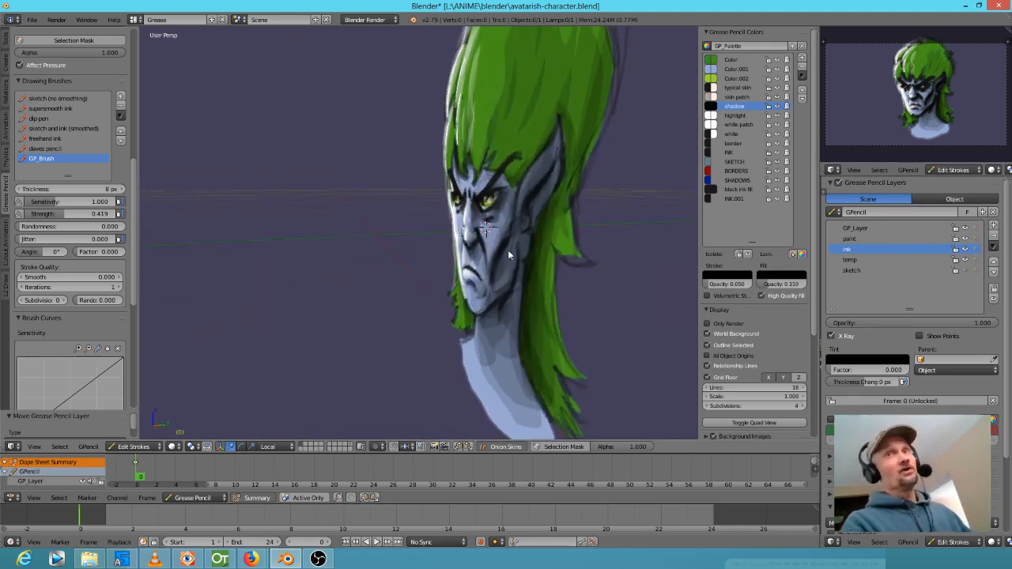
Enable proportional editing and try to pull the nose tip's stroke points forward in the angled view.
{"action": "right_click", "coordinate": [469, 233]}
{"action": "key", "text": "g"}
{"action": "right_click", "coordinate": [465, 239]}
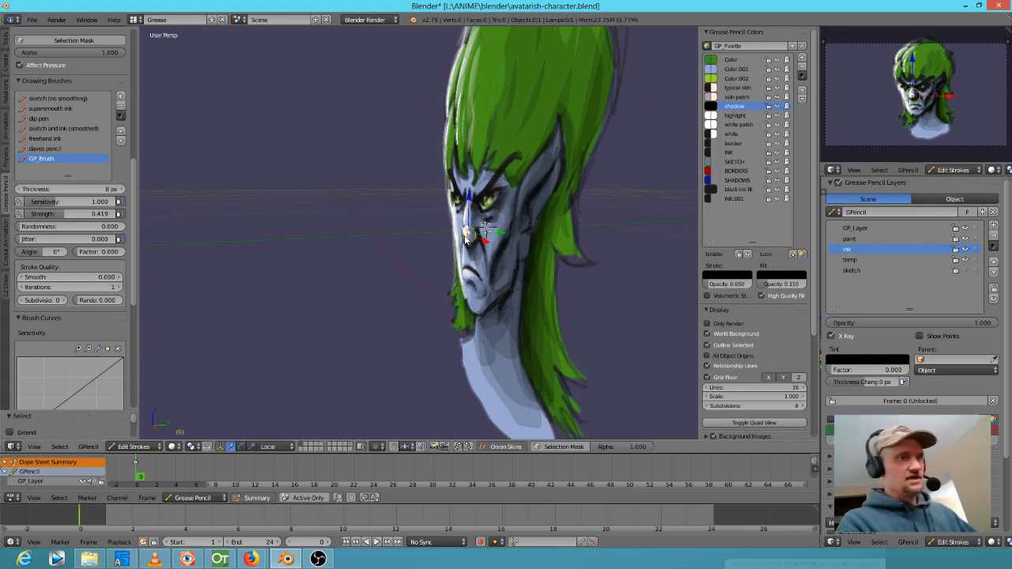
{"action": "left_click", "coordinate": [393, 446]}
{"action": "left_click", "coordinate": [389, 418]}
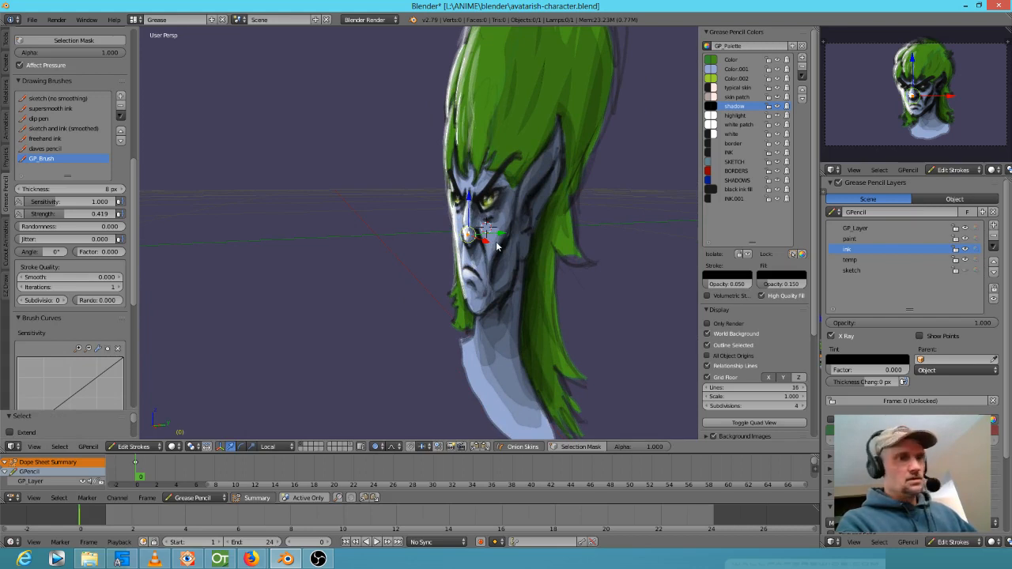
{"action": "key", "text": "g"}
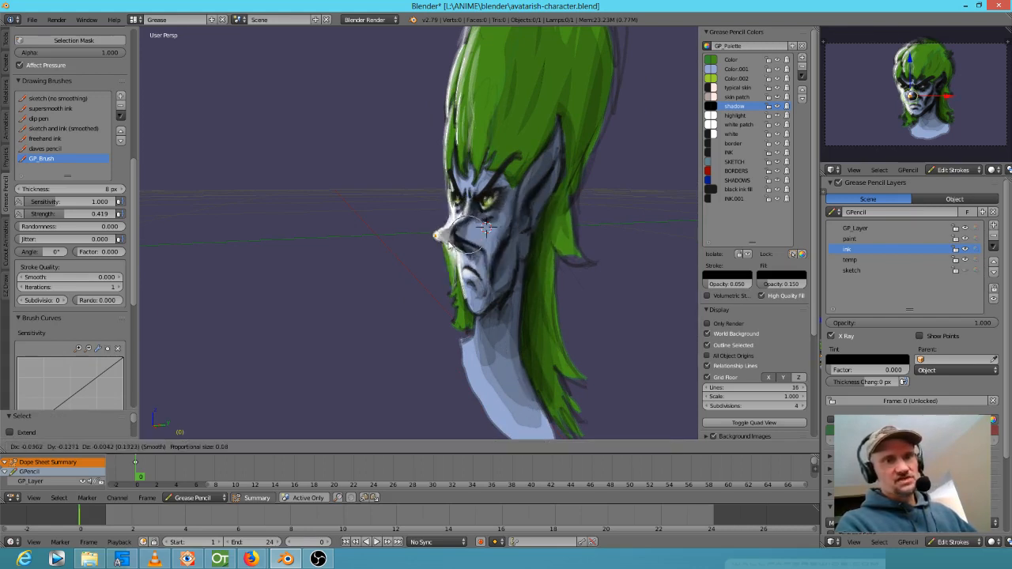
{"action": "right_click", "coordinate": [506, 255]}
{"action": "key", "text": "KP_0"}
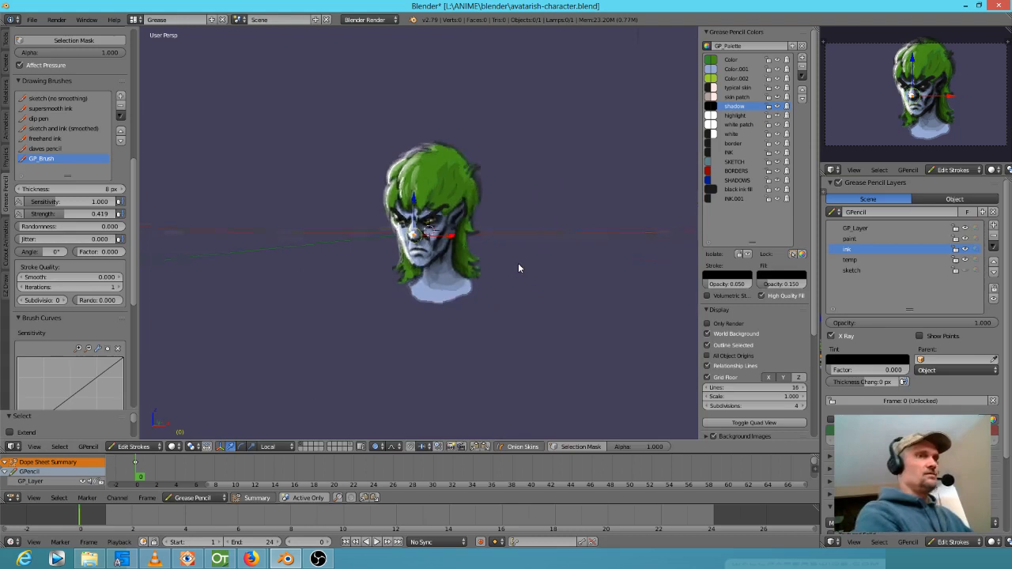
Choose the highlight palette colour and save over avatarish-character.blend.
{"action": "middle_click_drag", "start_coordinate": [506, 231], "coordinate": [510, 339], "text": "shift"}
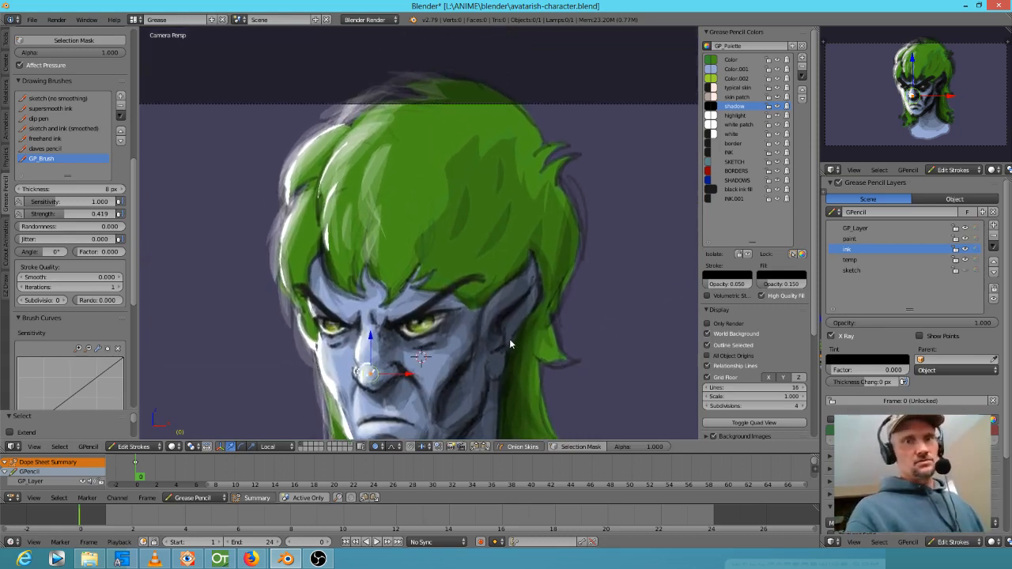
{"action": "middle_click_drag", "start_coordinate": [509, 339], "coordinate": [525, 283], "text": "shift"}
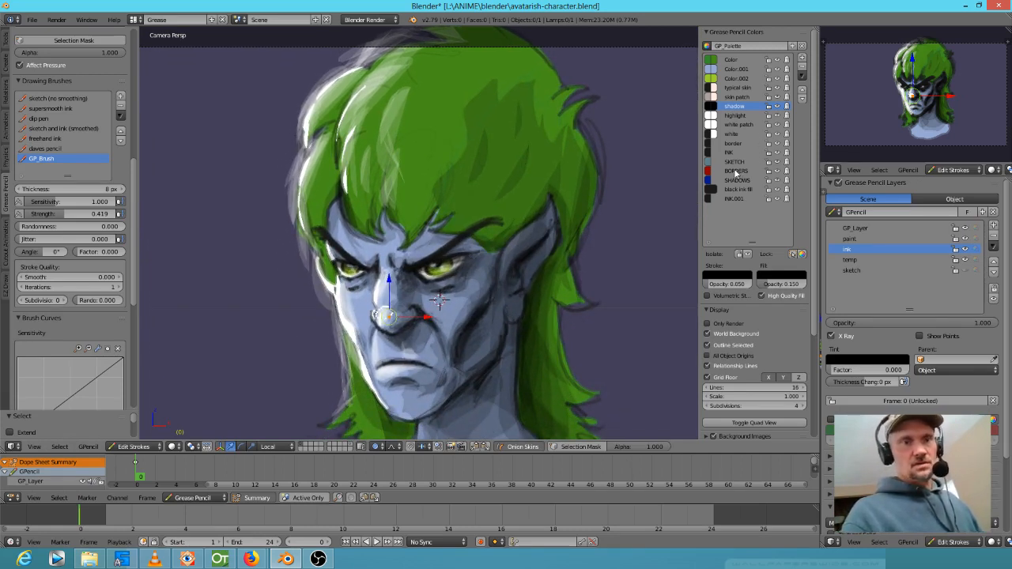
{"action": "left_click", "coordinate": [743, 116]}
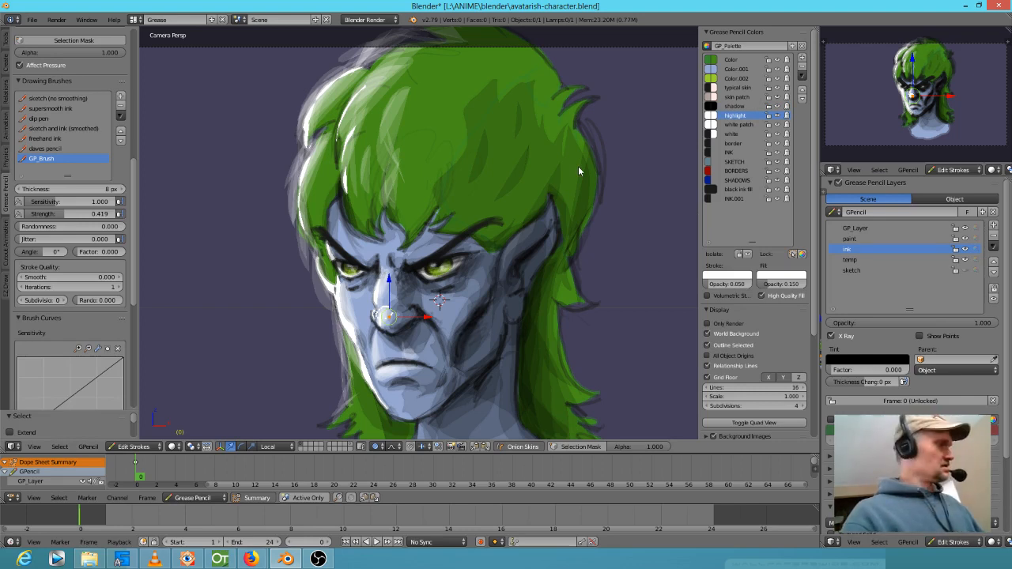
{"action": "key", "text": "ctrl+s"}
{"action": "left_click", "coordinate": [472, 186]}
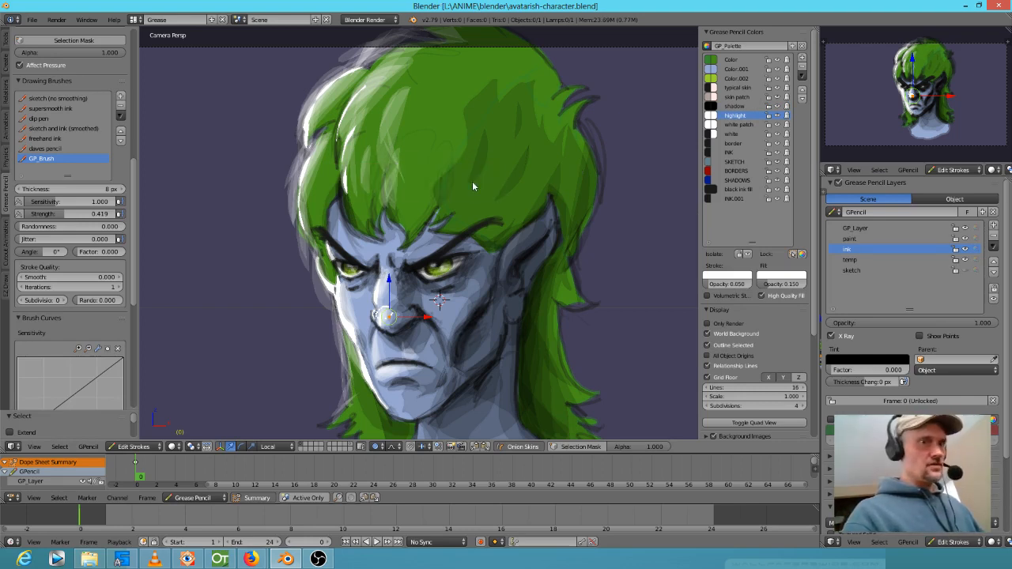
Paint highlight strokes through the crown and fringe on the lit side of the hair.
{"action": "key", "text": "d"}
{"action": "left_click_drag", "start_coordinate": [387, 158], "coordinate": [407, 220]}
{"action": "left_click_drag", "start_coordinate": [396, 180], "coordinate": [407, 210]}
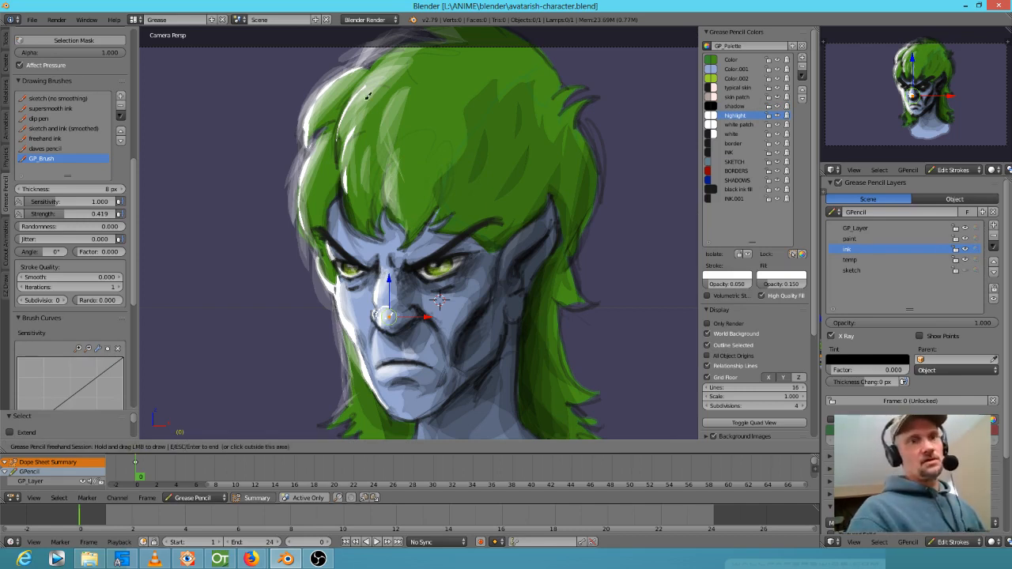
{"action": "left_click_drag", "start_coordinate": [367, 96], "coordinate": [376, 215]}
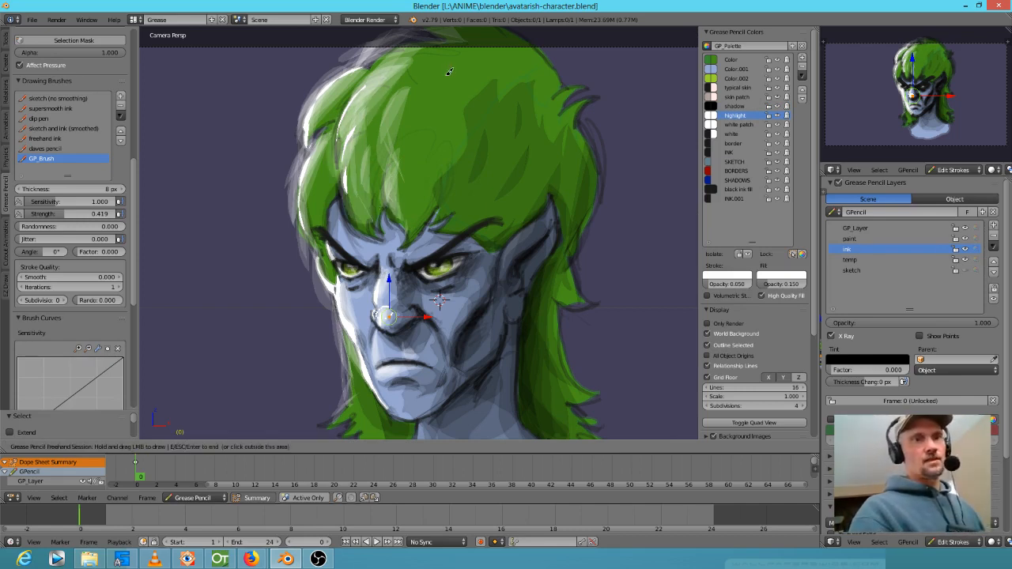
{"action": "scroll", "coordinate": [454, 110], "scroll_direction": "left", "scroll_amount": 3, "text": "ctrl"}
{"action": "scroll", "coordinate": [440, 136], "scroll_direction": "up", "scroll_amount": 3, "text": "shift"}
{"action": "mouse_move", "coordinate": [428, 166]}
{"action": "left_mouse_down"}
{"action": "mouse_move", "coordinate": [490, 97]}
{"action": "mouse_move", "coordinate": [409, 189]}
{"action": "left_mouse_up"}
{"action": "left_click_drag", "start_coordinate": [454, 117], "coordinate": [417, 183]}
{"action": "mouse_move", "coordinate": [427, 108]}
{"action": "left_mouse_down"}
{"action": "mouse_move", "coordinate": [429, 137]}
{"action": "mouse_move", "coordinate": [400, 132]}
{"action": "mouse_move", "coordinate": [389, 152]}
{"action": "mouse_move", "coordinate": [405, 111]}
{"action": "mouse_move", "coordinate": [387, 129]}
{"action": "left_mouse_up"}
{"action": "mouse_move", "coordinate": [398, 144]}
{"action": "left_mouse_down"}
{"action": "mouse_move", "coordinate": [366, 170]}
{"action": "mouse_move", "coordinate": [341, 227]}
{"action": "left_mouse_up"}
{"action": "mouse_move", "coordinate": [382, 179]}
{"action": "left_mouse_down"}
{"action": "mouse_move", "coordinate": [347, 248]}
{"action": "mouse_move", "coordinate": [349, 198]}
{"action": "left_mouse_up"}
{"action": "mouse_move", "coordinate": [396, 148]}
{"action": "left_mouse_down"}
{"action": "mouse_move", "coordinate": [346, 213]}
{"action": "mouse_move", "coordinate": [356, 194]}
{"action": "left_mouse_up"}
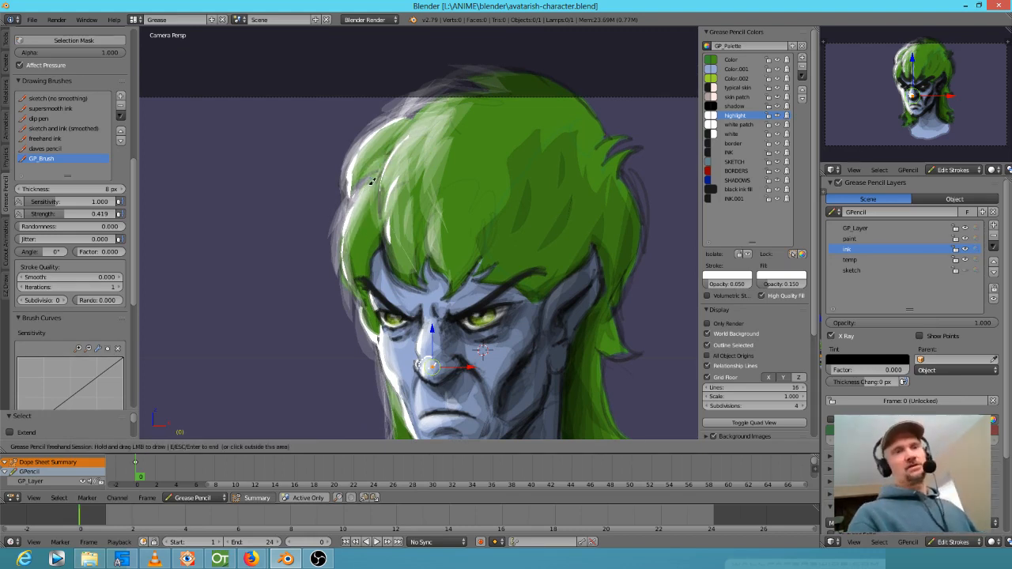
Add highlight strokes along the lit outer edge of the hair, from the crown down to the temple.
{"action": "mouse_move", "coordinate": [411, 128]}
{"action": "left_mouse_down"}
{"action": "mouse_move", "coordinate": [374, 184]}
{"action": "mouse_move", "coordinate": [379, 173]}
{"action": "left_mouse_up"}
{"action": "left_click_drag", "start_coordinate": [360, 210], "coordinate": [349, 273]}
{"action": "mouse_move", "coordinate": [360, 210]}
{"action": "middle_mouse_down", "text": "shift"}
{"action": "mouse_move", "coordinate": [395, 136]}
{"action": "mouse_move", "coordinate": [377, 135]}
{"action": "middle_mouse_up", "text": "shift"}
{"action": "mouse_move", "coordinate": [377, 139]}
{"action": "left_mouse_down"}
{"action": "mouse_move", "coordinate": [370, 206]}
{"action": "mouse_move", "coordinate": [363, 168]}
{"action": "left_mouse_up"}
{"action": "left_click_drag", "start_coordinate": [385, 99], "coordinate": [366, 142]}
{"action": "middle_click_drag", "start_coordinate": [568, 193], "coordinate": [536, 211], "text": "shift"}
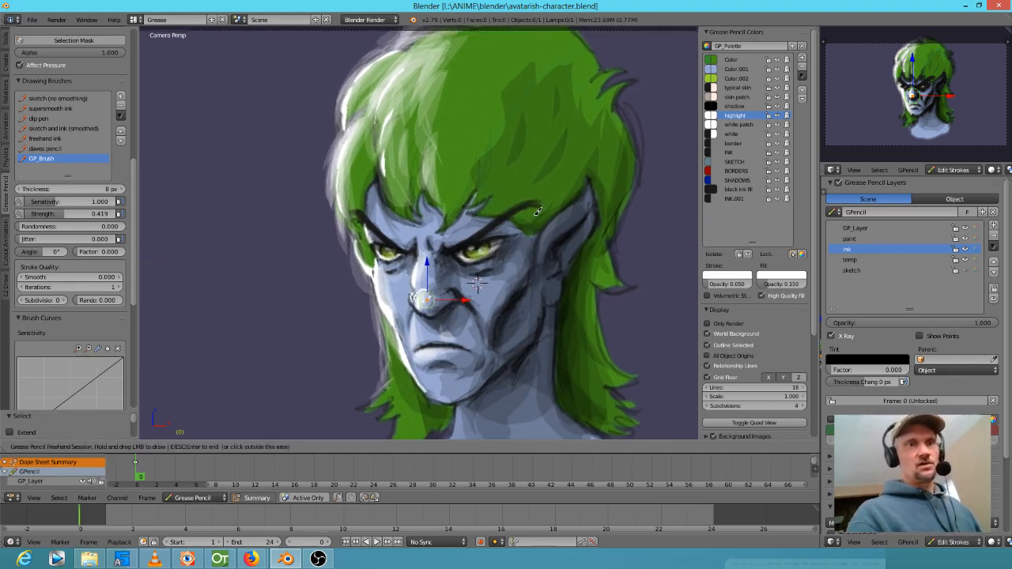
{"action": "mouse_move", "coordinate": [348, 83]}
{"action": "left_mouse_down"}
{"action": "mouse_move", "coordinate": [338, 131]}
{"action": "mouse_move", "coordinate": [340, 120]}
{"action": "left_mouse_up"}
{"action": "mouse_move", "coordinate": [384, 53]}
{"action": "left_mouse_down"}
{"action": "mouse_move", "coordinate": [338, 122]}
{"action": "mouse_move", "coordinate": [324, 104]}
{"action": "mouse_move", "coordinate": [327, 147]}
{"action": "left_mouse_up"}
{"action": "left_click_drag", "start_coordinate": [341, 113], "coordinate": [328, 217]}
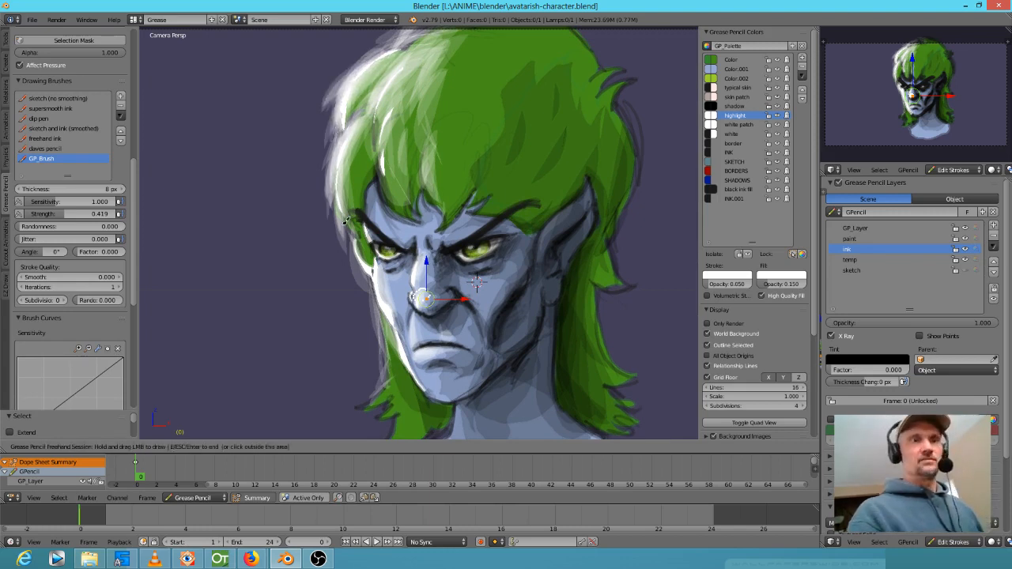
Highlight the lock of hair hanging behind the lit cheek and jaw, down towards its tips.
{"action": "middle_click_drag", "start_coordinate": [517, 324], "coordinate": [488, 346], "text": "shift"}
{"action": "mouse_move", "coordinate": [342, 289]}
{"action": "left_mouse_down"}
{"action": "mouse_move", "coordinate": [340, 332]}
{"action": "mouse_move", "coordinate": [364, 391]}
{"action": "left_mouse_up"}
{"action": "middle_click_drag", "start_coordinate": [375, 373], "coordinate": [416, 282], "text": "shift"}
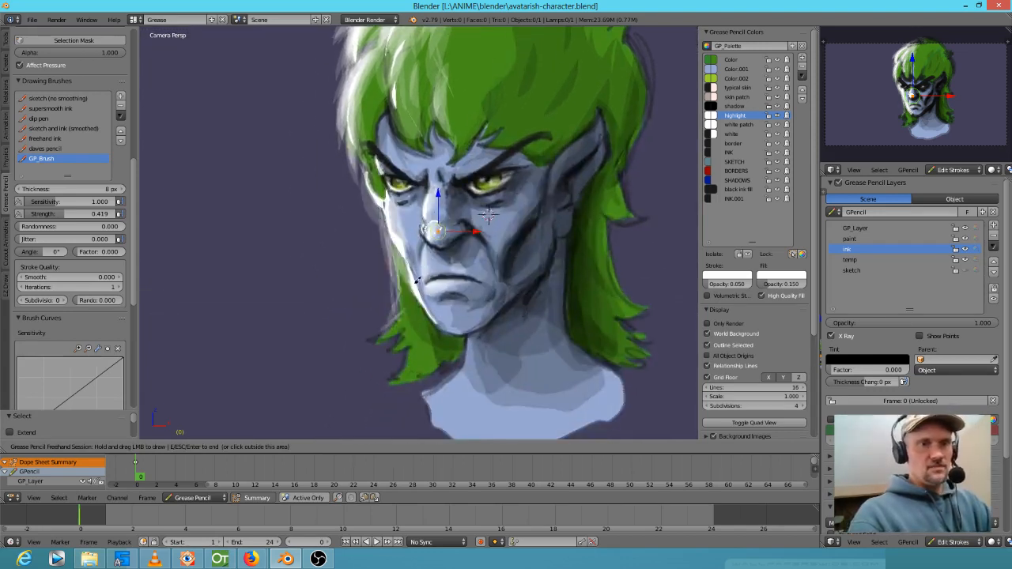
{"action": "mouse_move", "coordinate": [404, 283]}
{"action": "left_mouse_down"}
{"action": "mouse_move", "coordinate": [386, 336]}
{"action": "mouse_move", "coordinate": [404, 332]}
{"action": "left_mouse_up"}
{"action": "mouse_move", "coordinate": [413, 261]}
{"action": "left_mouse_down"}
{"action": "mouse_move", "coordinate": [398, 327]}
{"action": "mouse_move", "coordinate": [386, 311]}
{"action": "left_mouse_up"}
{"action": "mouse_move", "coordinate": [401, 262]}
{"action": "left_mouse_down"}
{"action": "mouse_move", "coordinate": [383, 314]}
{"action": "mouse_move", "coordinate": [394, 289]}
{"action": "left_mouse_up"}
{"action": "left_click_drag", "start_coordinate": [388, 246], "coordinate": [385, 287]}
{"action": "left_click_drag", "start_coordinate": [395, 252], "coordinate": [382, 294]}
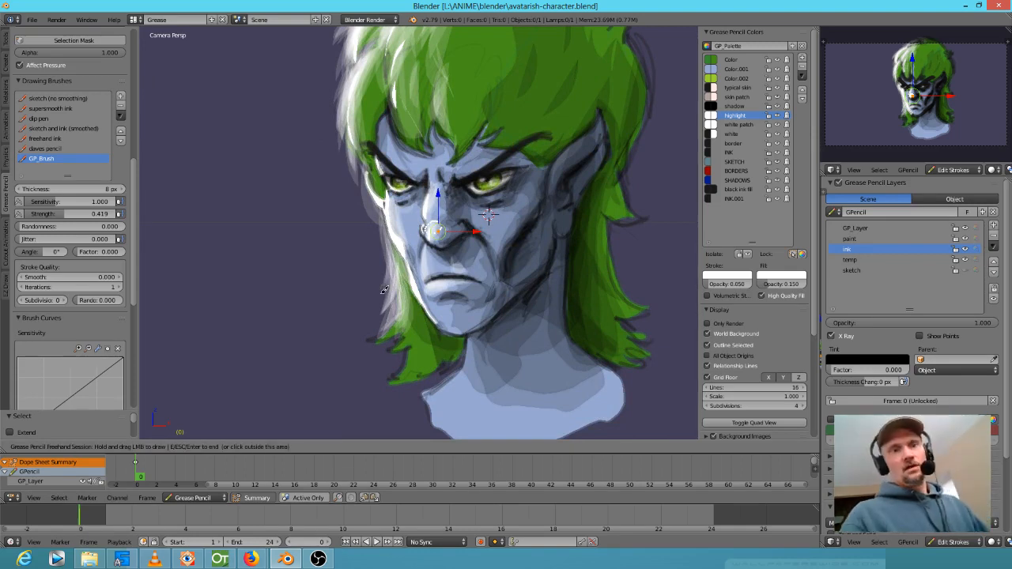
{"action": "mouse_move", "coordinate": [412, 358]}
{"action": "left_mouse_down"}
{"action": "mouse_move", "coordinate": [404, 350]}
{"action": "mouse_move", "coordinate": [395, 381]}
{"action": "mouse_move", "coordinate": [390, 371]}
{"action": "mouse_move", "coordinate": [405, 362]}
{"action": "left_mouse_up"}
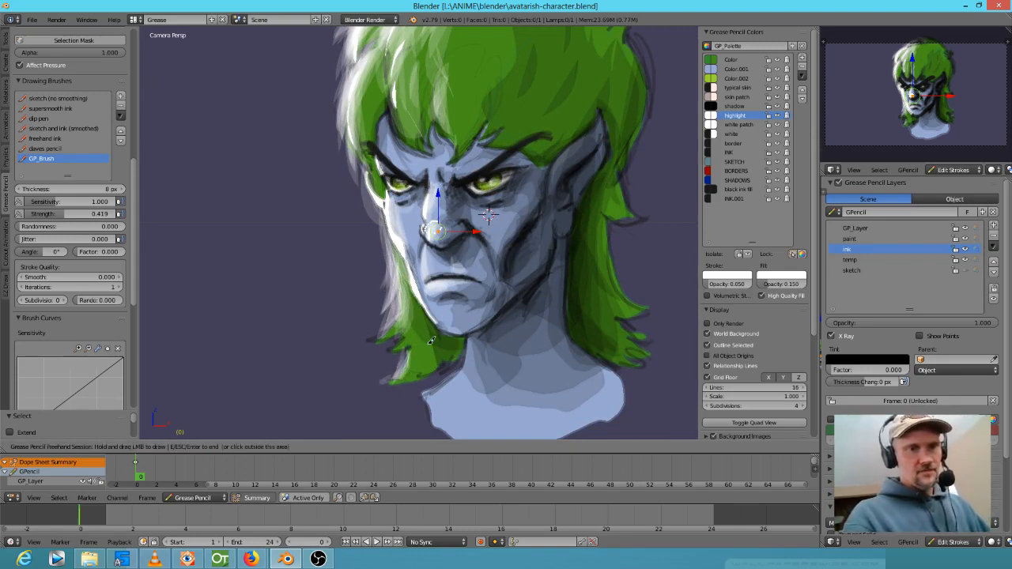
{"action": "middle_click_drag", "start_coordinate": [491, 393], "coordinate": [495, 387], "text": "shift"}
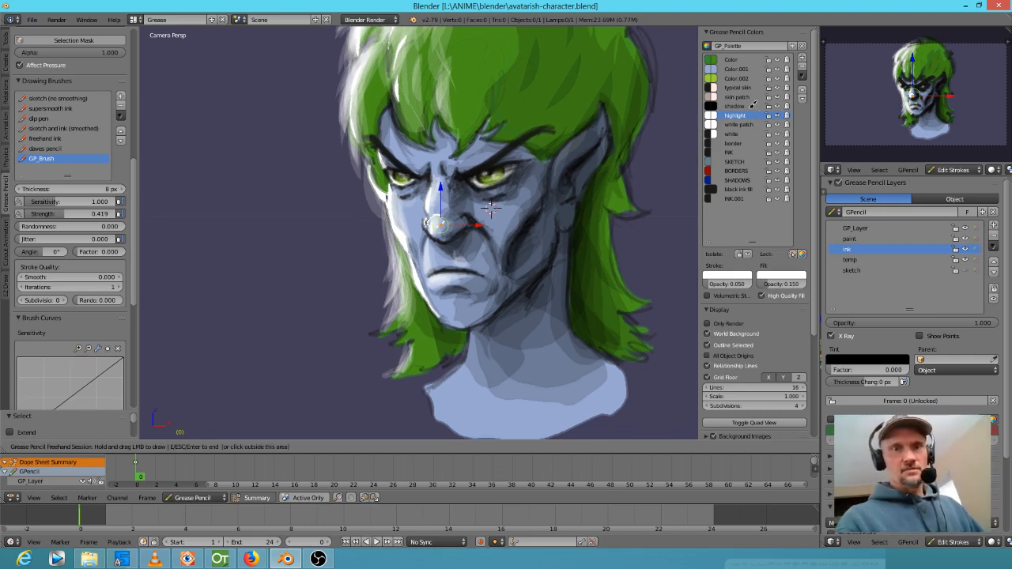
Paint shadow-colour strokes down the long hair behind the near ear and neck.
{"action": "left_click", "coordinate": [755, 106]}
{"action": "middle_click_drag", "start_coordinate": [631, 188], "coordinate": [506, 250], "text": "shift"}
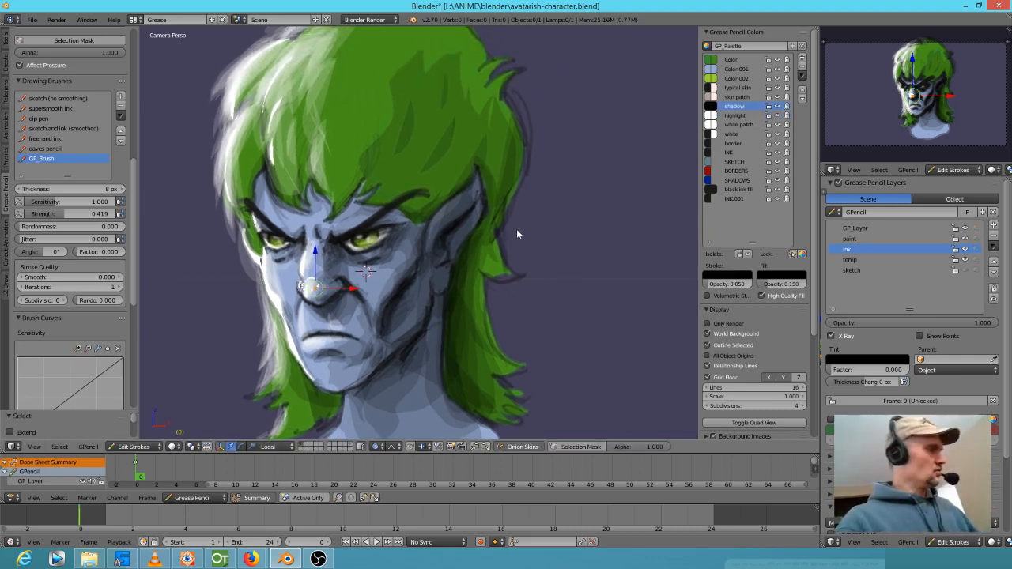
{"action": "key", "text": "d"}
{"action": "left_click_drag", "start_coordinate": [497, 224], "coordinate": [506, 274]}
{"action": "left_click_drag", "start_coordinate": [501, 245], "coordinate": [503, 277]}
{"action": "mouse_move", "coordinate": [483, 226]}
{"action": "left_mouse_down"}
{"action": "mouse_move", "coordinate": [499, 276]}
{"action": "mouse_move", "coordinate": [511, 276]}
{"action": "mouse_move", "coordinate": [484, 289]}
{"action": "mouse_move", "coordinate": [496, 343]}
{"action": "left_mouse_up"}
{"action": "left_click_drag", "start_coordinate": [484, 294], "coordinate": [503, 366]}
{"action": "left_click_drag", "start_coordinate": [476, 268], "coordinate": [480, 343]}
{"action": "left_click_drag", "start_coordinate": [468, 288], "coordinate": [486, 359]}
{"action": "left_click_drag", "start_coordinate": [458, 317], "coordinate": [488, 403]}
{"action": "left_click_drag", "start_coordinate": [458, 340], "coordinate": [478, 412]}
{"action": "left_click_drag", "start_coordinate": [436, 326], "coordinate": [475, 414]}
{"action": "left_click_drag", "start_coordinate": [439, 309], "coordinate": [464, 411]}
{"action": "left_click_drag", "start_coordinate": [434, 294], "coordinate": [448, 413]}
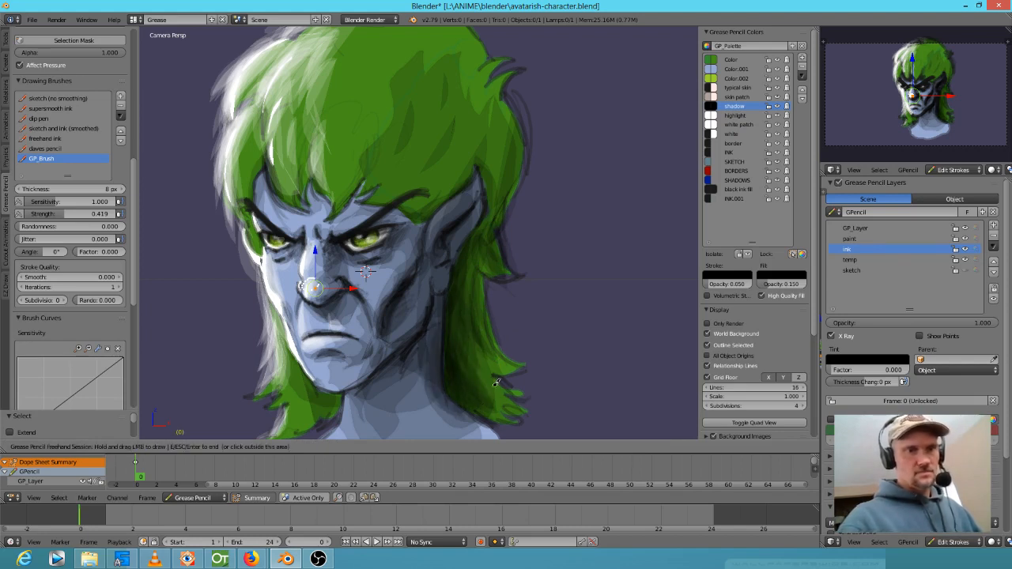
Paint shadow strokes through the hair above the near brow and ear and along the back of the head.
{"action": "middle_click_drag", "start_coordinate": [430, 151], "coordinate": [498, 183], "text": "shift"}
{"action": "mouse_move", "coordinate": [423, 226]}
{"action": "left_mouse_down"}
{"action": "mouse_move", "coordinate": [436, 175]}
{"action": "mouse_move", "coordinate": [467, 171]}
{"action": "left_mouse_up"}
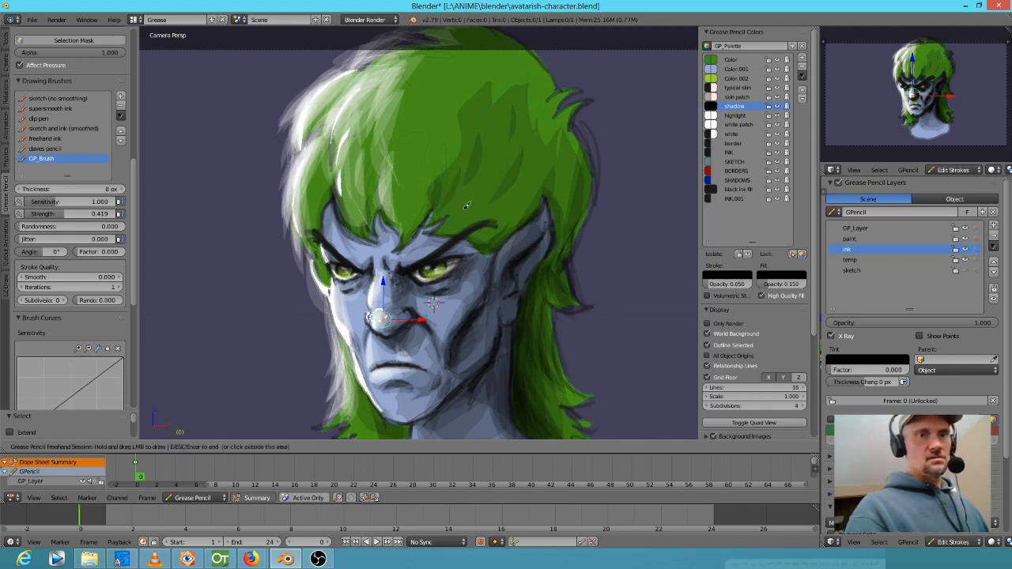
{"action": "left_click_drag", "start_coordinate": [436, 225], "coordinate": [500, 155]}
{"action": "left_click_drag", "start_coordinate": [475, 217], "coordinate": [492, 191]}
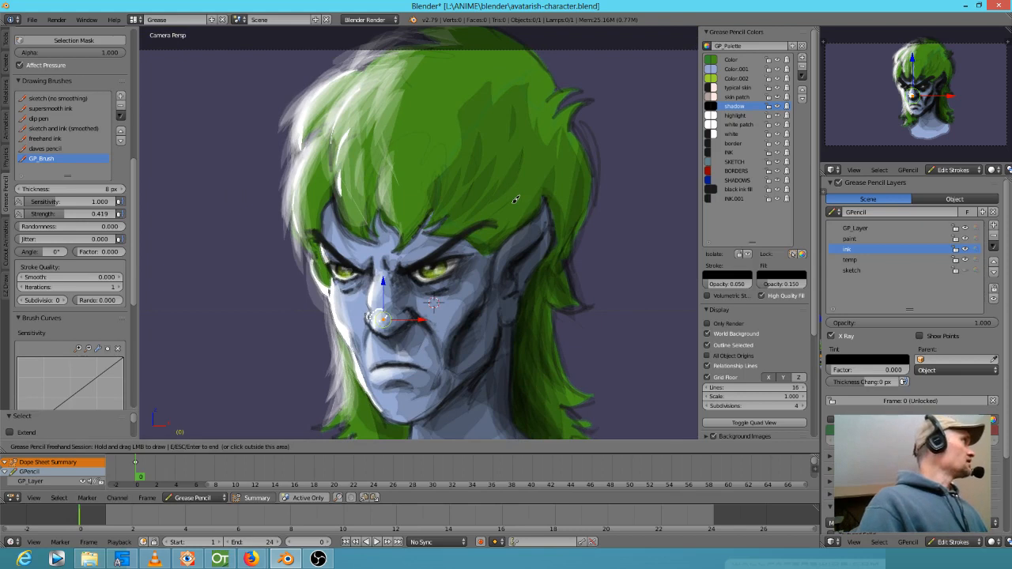
{"action": "mouse_move", "coordinate": [543, 158]}
{"action": "left_mouse_down"}
{"action": "mouse_move", "coordinate": [517, 215]}
{"action": "mouse_move", "coordinate": [477, 225]}
{"action": "mouse_move", "coordinate": [524, 175]}
{"action": "left_mouse_up"}
{"action": "mouse_move", "coordinate": [521, 197]}
{"action": "left_mouse_down"}
{"action": "mouse_move", "coordinate": [533, 124]}
{"action": "mouse_move", "coordinate": [558, 128]}
{"action": "mouse_move", "coordinate": [536, 130]}
{"action": "left_mouse_up"}
{"action": "left_click_drag", "start_coordinate": [490, 193], "coordinate": [514, 124]}
{"action": "middle_click_drag", "start_coordinate": [590, 211], "coordinate": [593, 232], "text": "shift"}
{"action": "left_click_drag", "start_coordinate": [512, 150], "coordinate": [498, 175]}
{"action": "mouse_move", "coordinate": [490, 95]}
{"action": "left_mouse_down"}
{"action": "mouse_move", "coordinate": [473, 160]}
{"action": "mouse_move", "coordinate": [496, 138]}
{"action": "left_mouse_up"}
{"action": "left_click_drag", "start_coordinate": [575, 167], "coordinate": [571, 156]}
{"action": "left_click_drag", "start_coordinate": [593, 222], "coordinate": [577, 151]}
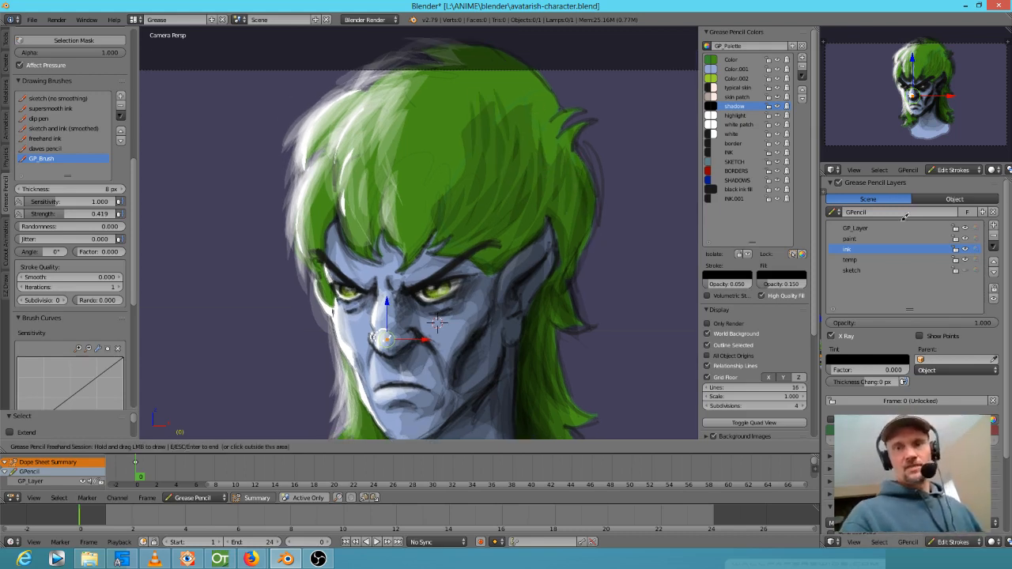
Make GP_Layer active and paint broad diagonal streaks in the highlight colour across the background behind the head.
{"action": "left_click", "coordinate": [877, 229]}
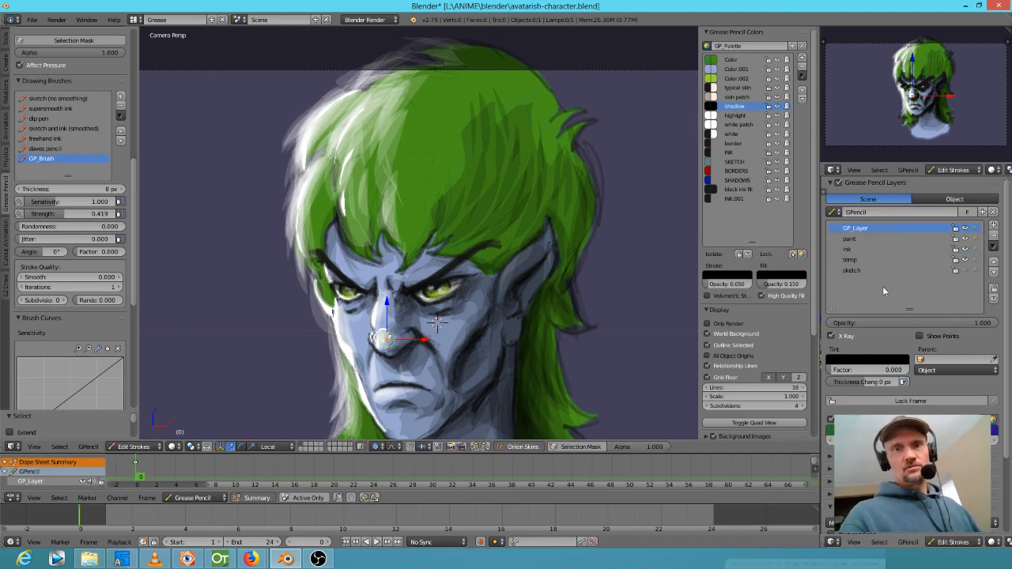
{"action": "left_click", "coordinate": [745, 116]}
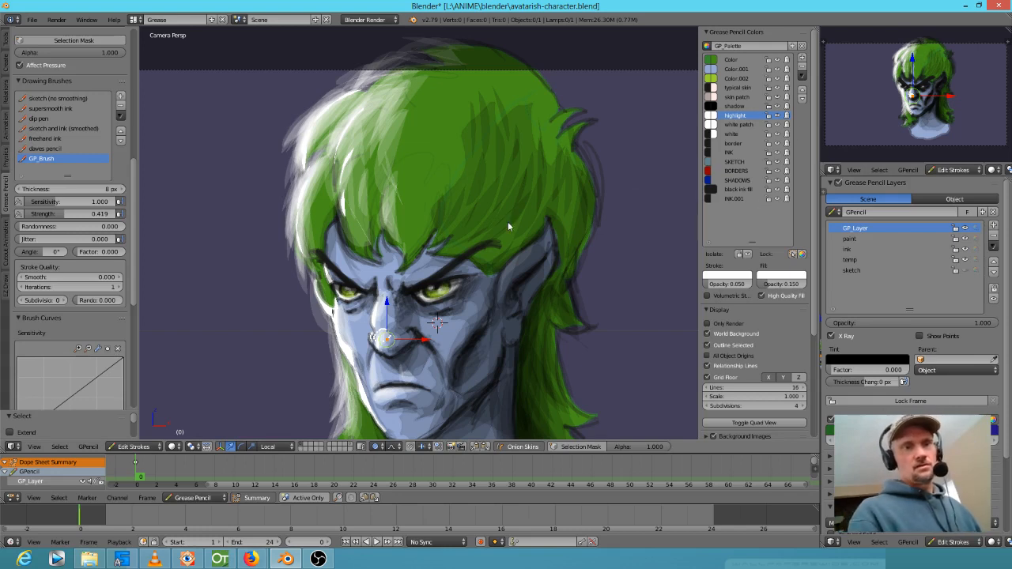
{"action": "scroll", "coordinate": [508, 222], "scroll_direction": "down", "scroll_amount": 3}
{"action": "scroll", "coordinate": [498, 236], "scroll_direction": "up", "scroll_amount": 1}
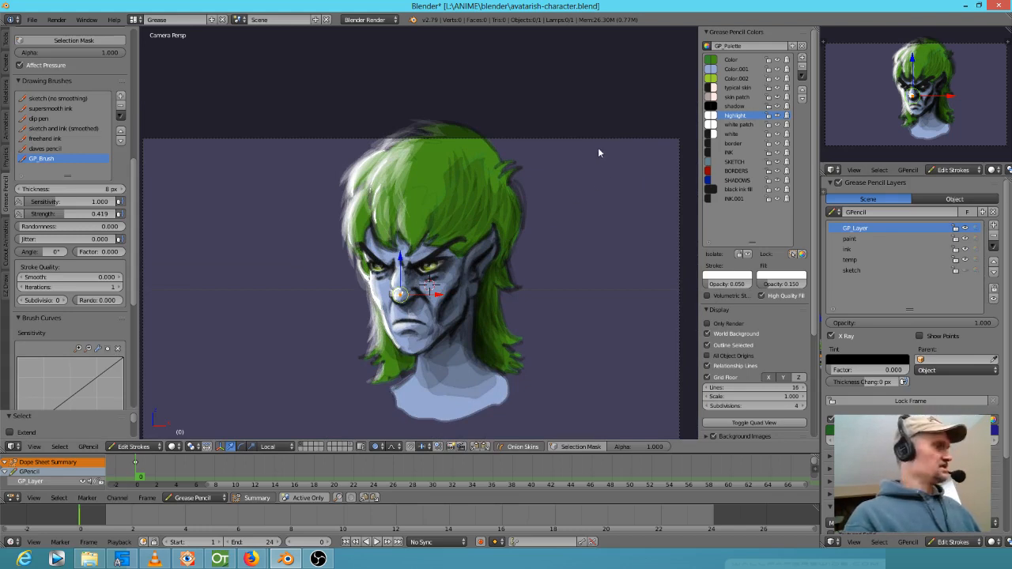
{"action": "mouse_move", "coordinate": [154, 389]}
{"action": "left_mouse_down"}
{"action": "mouse_move", "coordinate": [546, 232]}
{"action": "mouse_move", "coordinate": [665, 149]}
{"action": "left_mouse_up"}
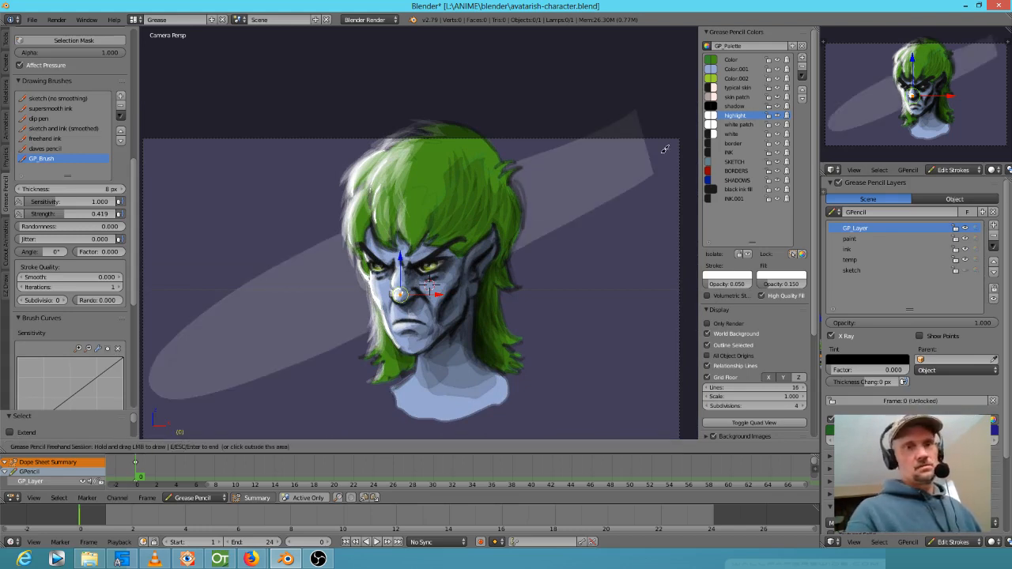
{"action": "left_click_drag", "start_coordinate": [475, 96], "coordinate": [95, 291]}
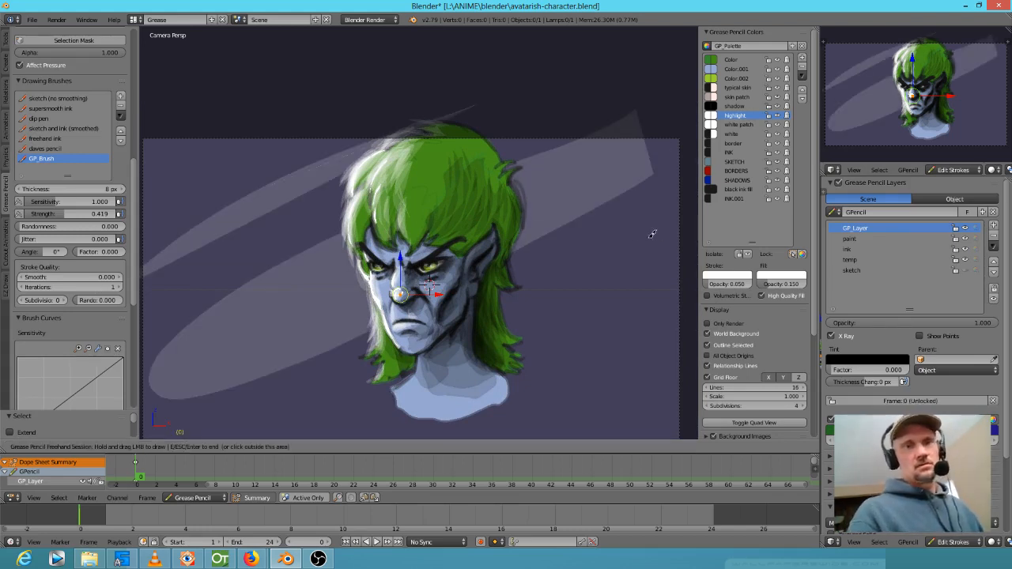
{"action": "scroll", "coordinate": [429, 414], "scroll_direction": "up", "scroll_amount": 2}
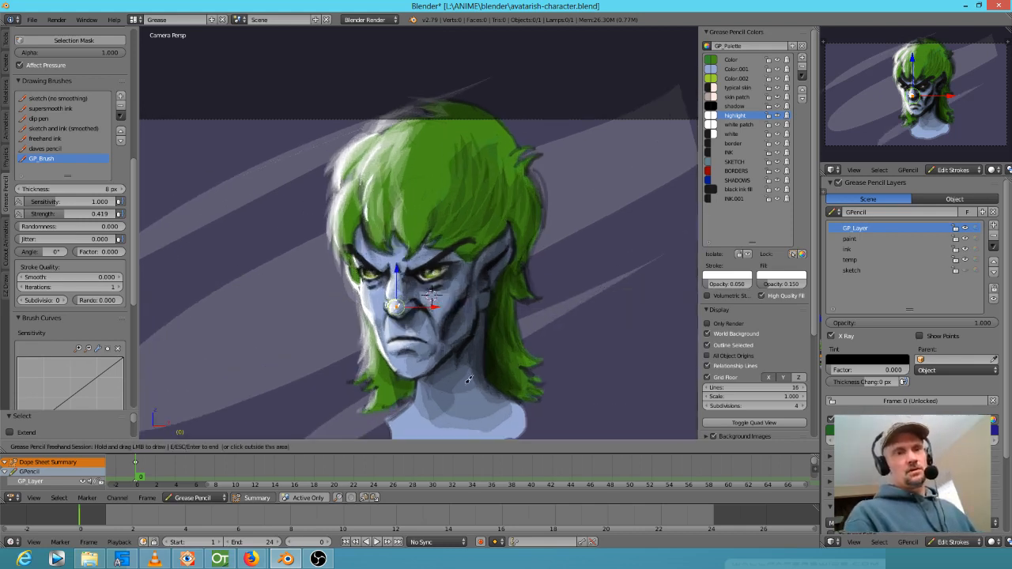
Undo the broad diagonal streaks painted across the background.
{"action": "scroll", "coordinate": [550, 272], "scroll_direction": "down", "scroll_amount": 2}
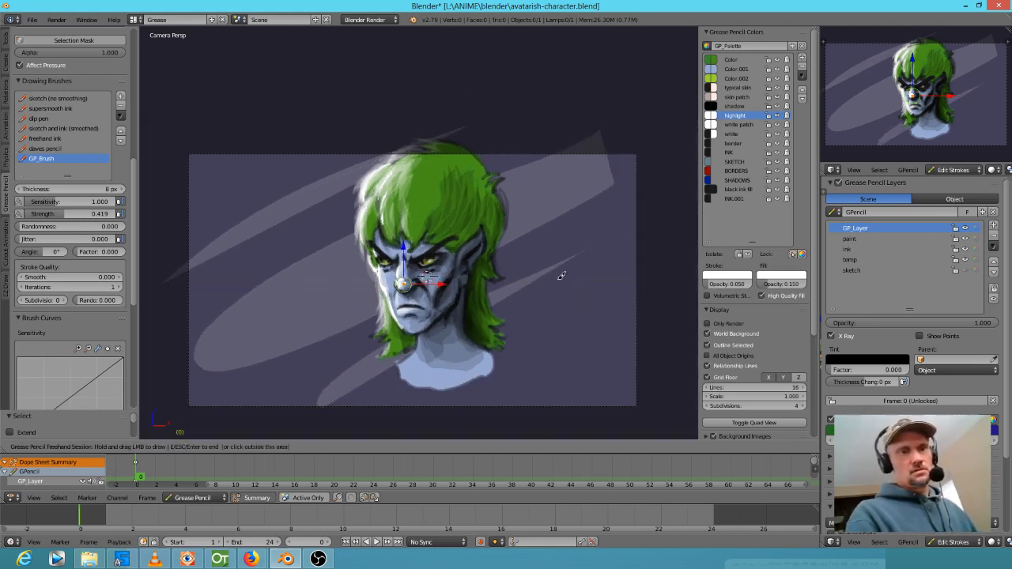
{"action": "key", "text": "ctrl+z"}
{"action": "key", "text": "ctrl+z"}
{"action": "key", "text": "ctrl+z"}
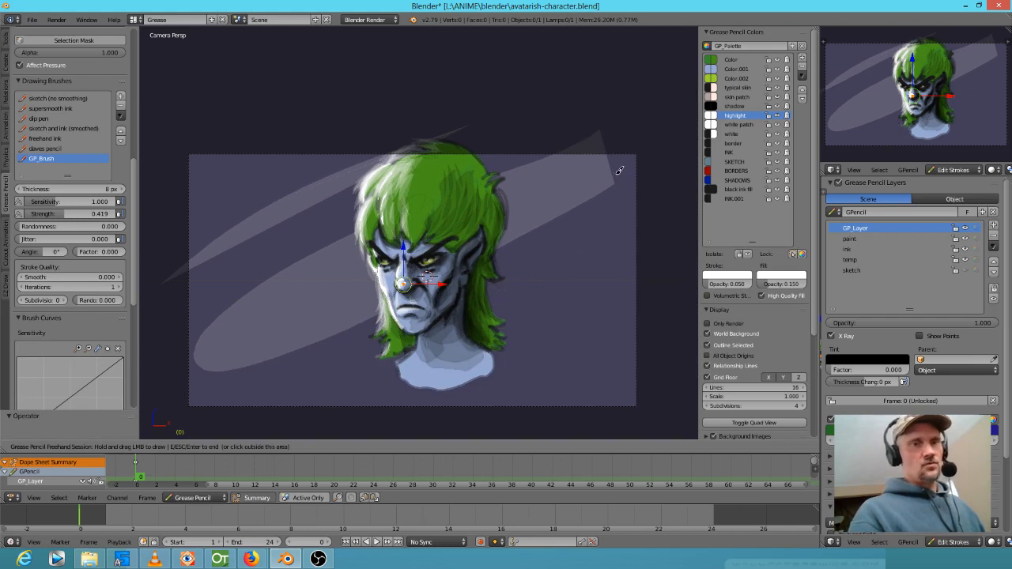
Try several broad diagonal highlight-colour streaks across the background, running past the camera frame, undoing each attempt.
{"action": "scroll", "coordinate": [557, 207], "scroll_direction": "down", "scroll_amount": 2}
{"action": "scroll", "coordinate": [559, 206], "scroll_direction": "down", "scroll_amount": 1}
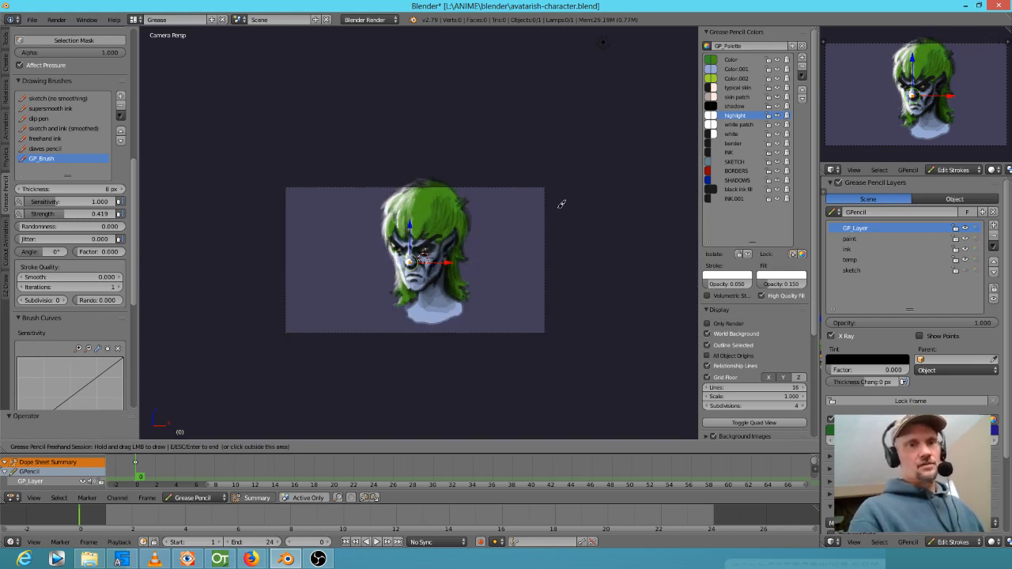
{"action": "left_click_drag", "start_coordinate": [176, 301], "coordinate": [537, 133]}
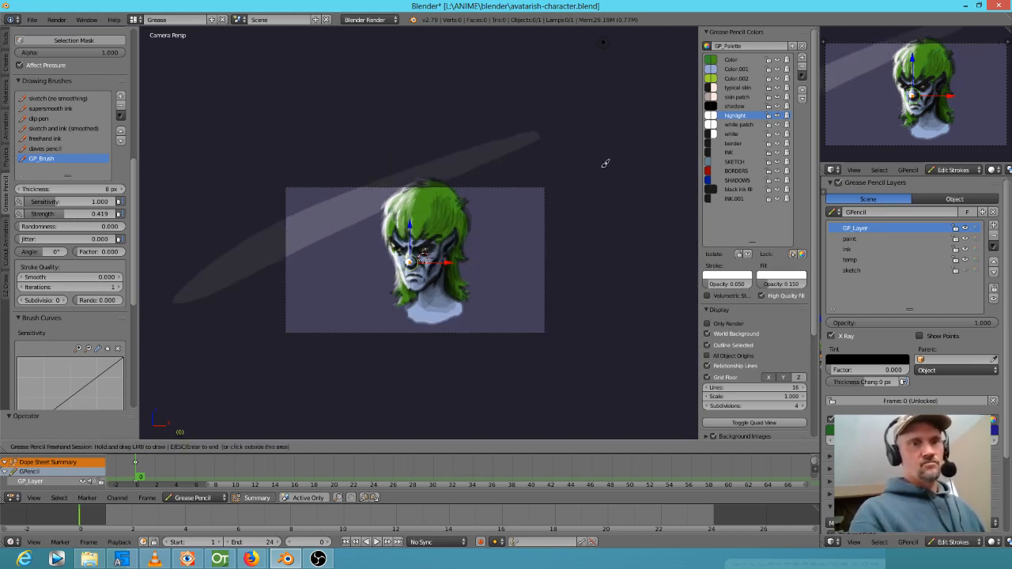
{"action": "left_click_drag", "start_coordinate": [198, 386], "coordinate": [623, 169]}
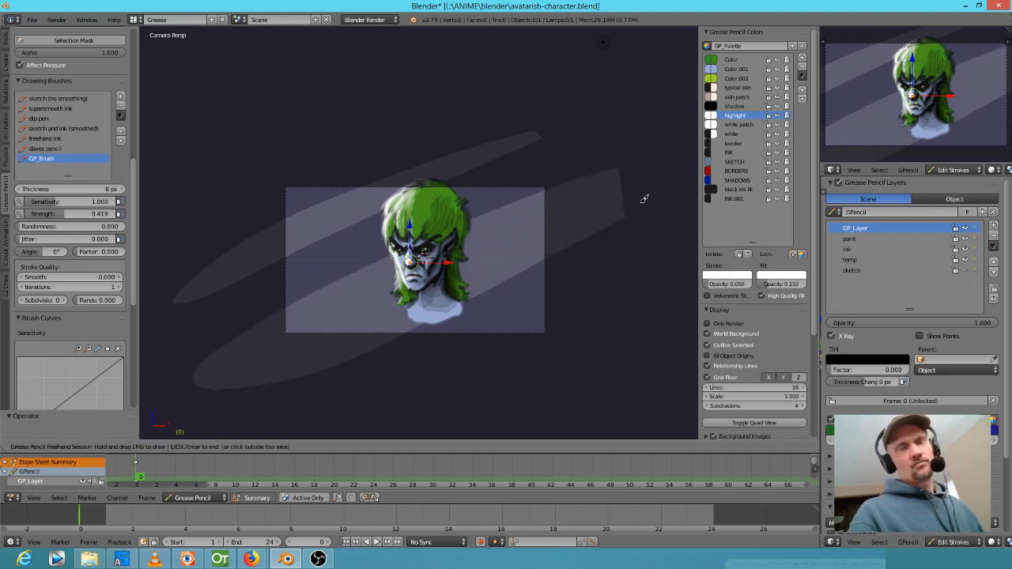
{"action": "key", "text": "ctrl+z"}
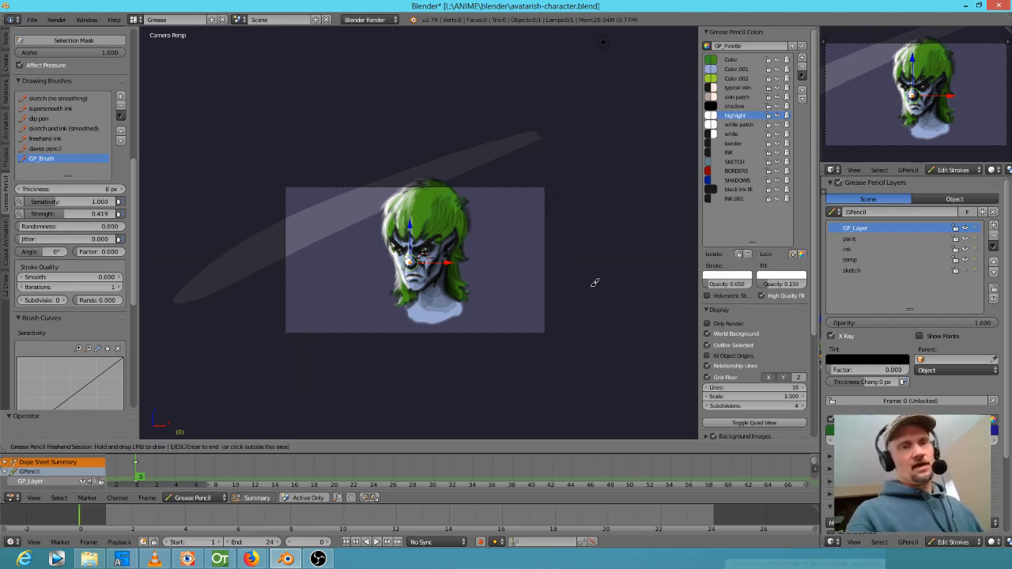
{"action": "left_click_drag", "start_coordinate": [238, 321], "coordinate": [589, 160]}
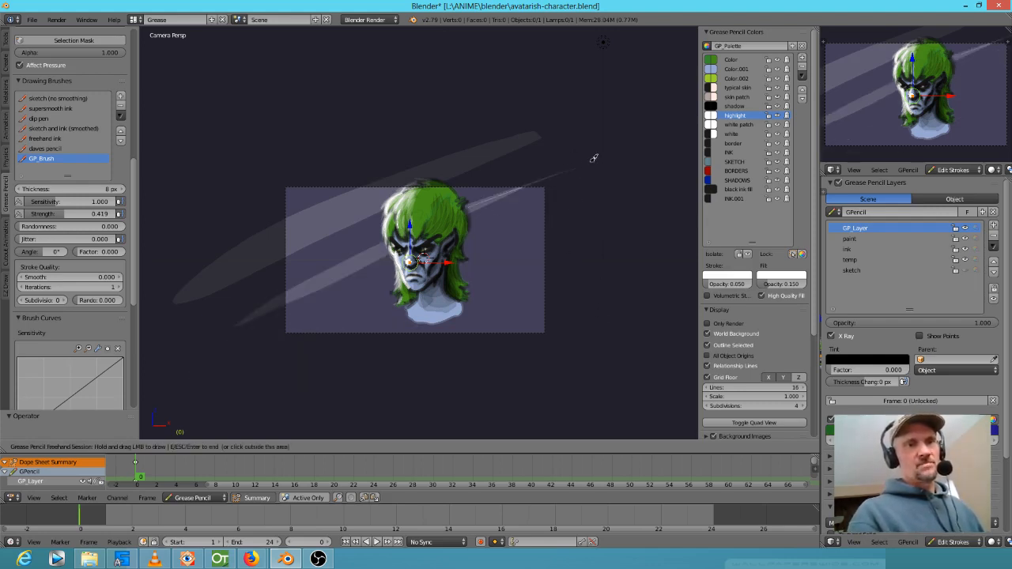
{"action": "key", "text": "ctrl+z"}
{"action": "left_click_drag", "start_coordinate": [250, 305], "coordinate": [580, 171]}
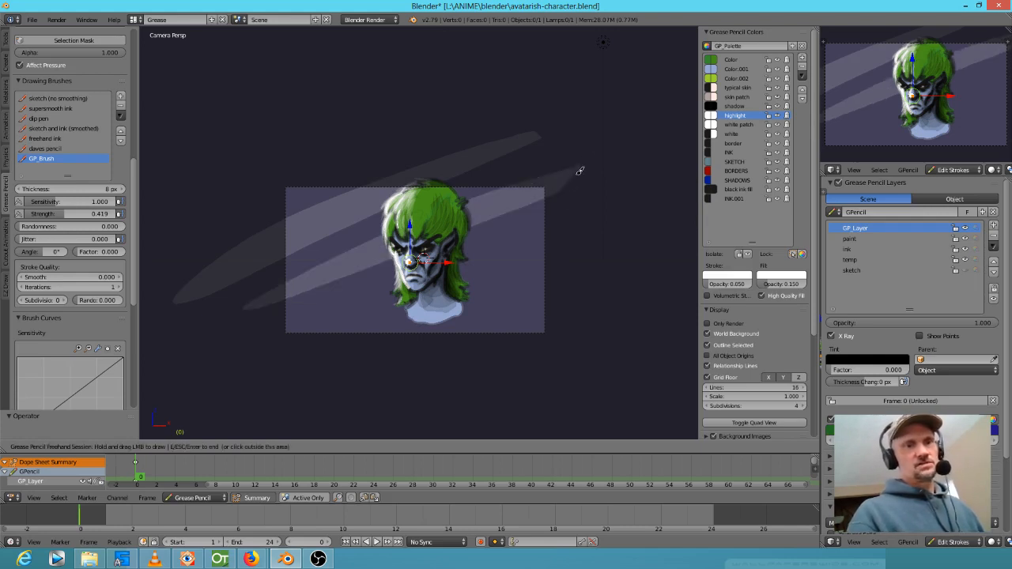
{"action": "key", "text": "ctrl+z"}
{"action": "key", "text": "ctrl+z"}
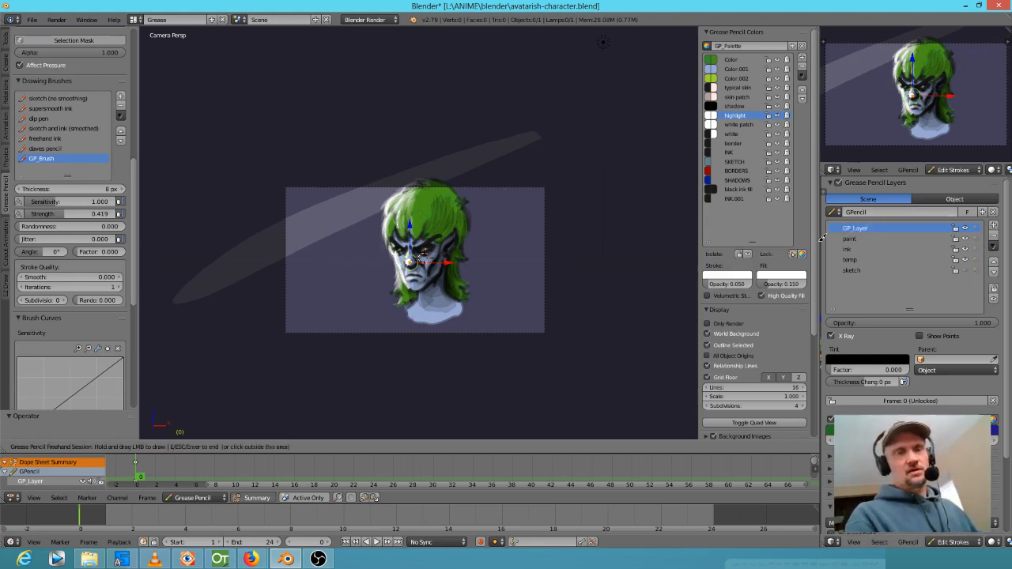
Duplicate the highlight palette colour and paint two long diagonal streaks behind the head with the copy.
{"action": "left_click", "coordinate": [802, 76]}
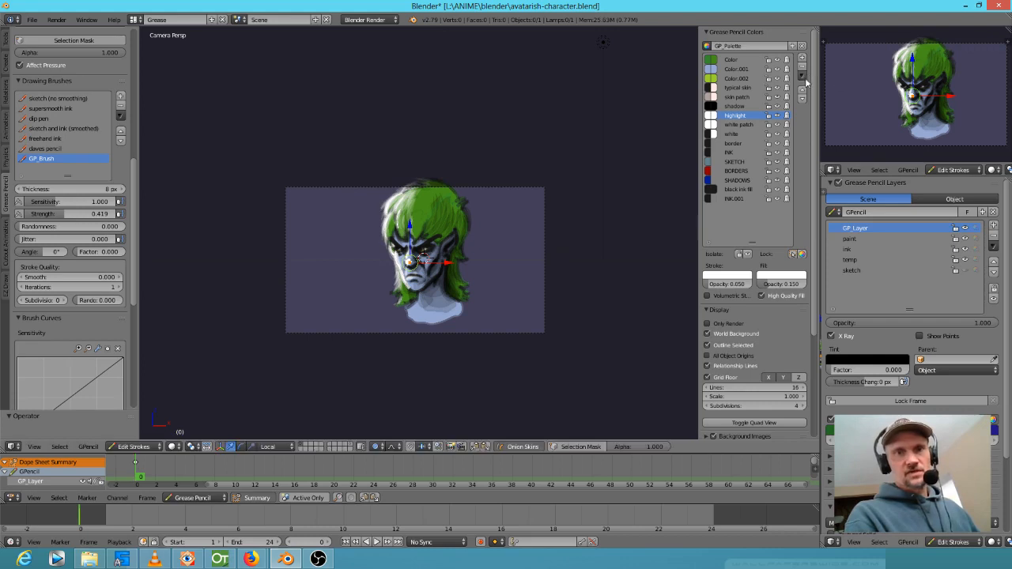
{"action": "left_click", "coordinate": [802, 76]}
{"action": "left_click", "coordinate": [822, 129]}
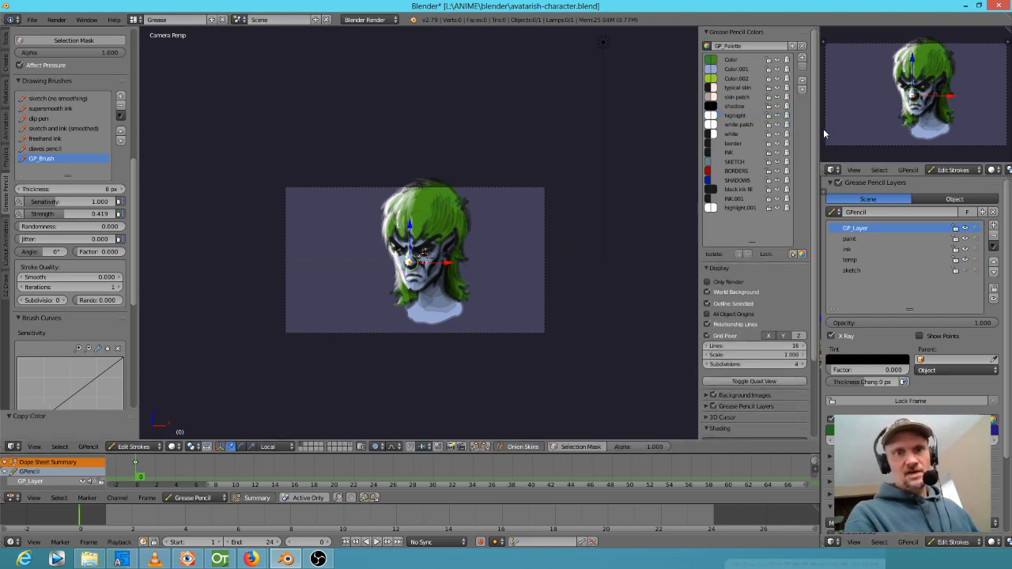
{"action": "key", "text": "d"}
{"action": "left_click_drag", "start_coordinate": [517, 166], "coordinate": [230, 301]}
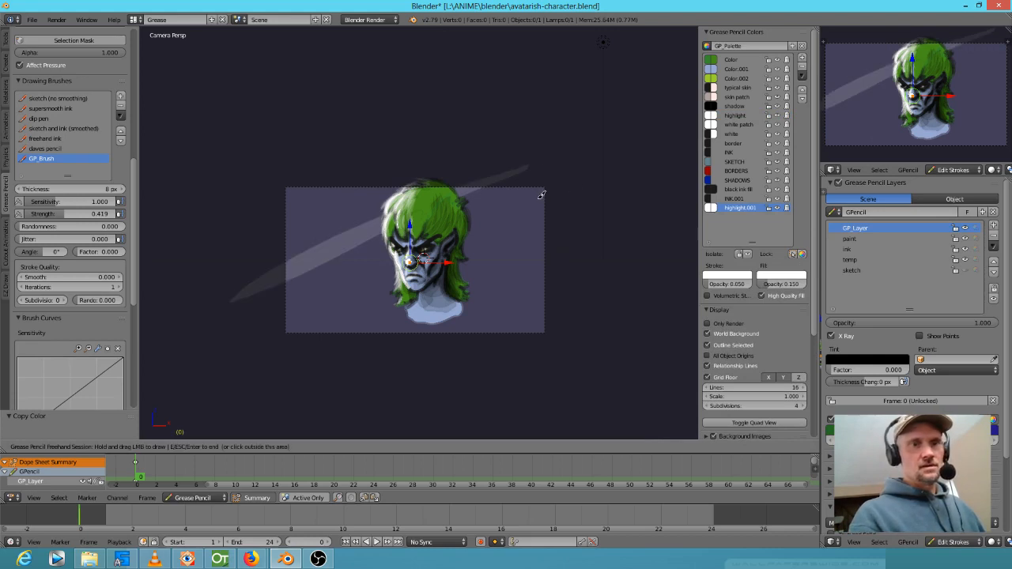
{"action": "left_click_drag", "start_coordinate": [441, 241], "coordinate": [564, 181]}
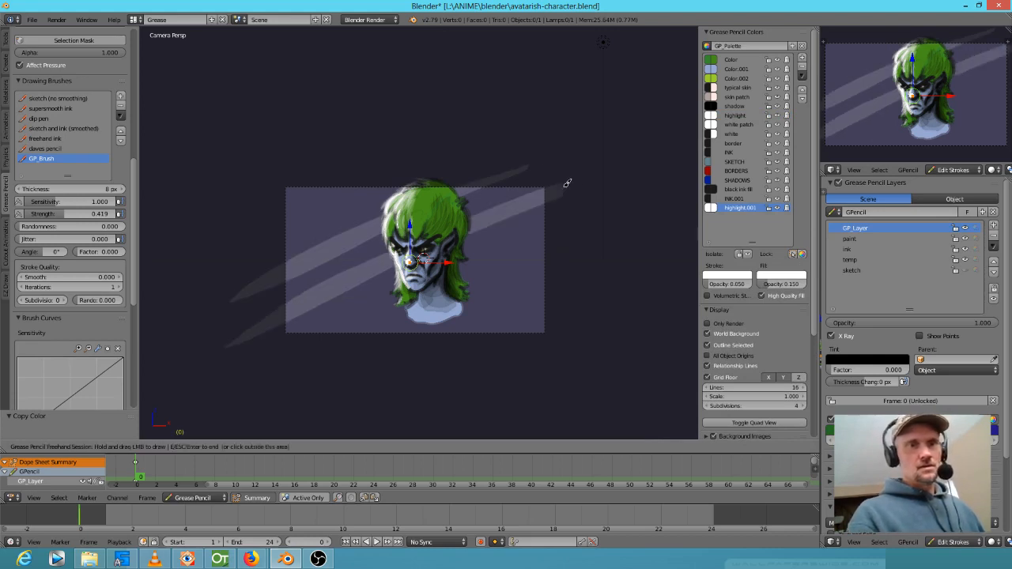
Lower the fill opacity of the highlight.001 colour to 0.069.
{"action": "scroll", "coordinate": [639, 240], "scroll_direction": "up", "scroll_amount": 3}
{"action": "scroll", "coordinate": [652, 332], "scroll_direction": "up", "scroll_amount": 2}
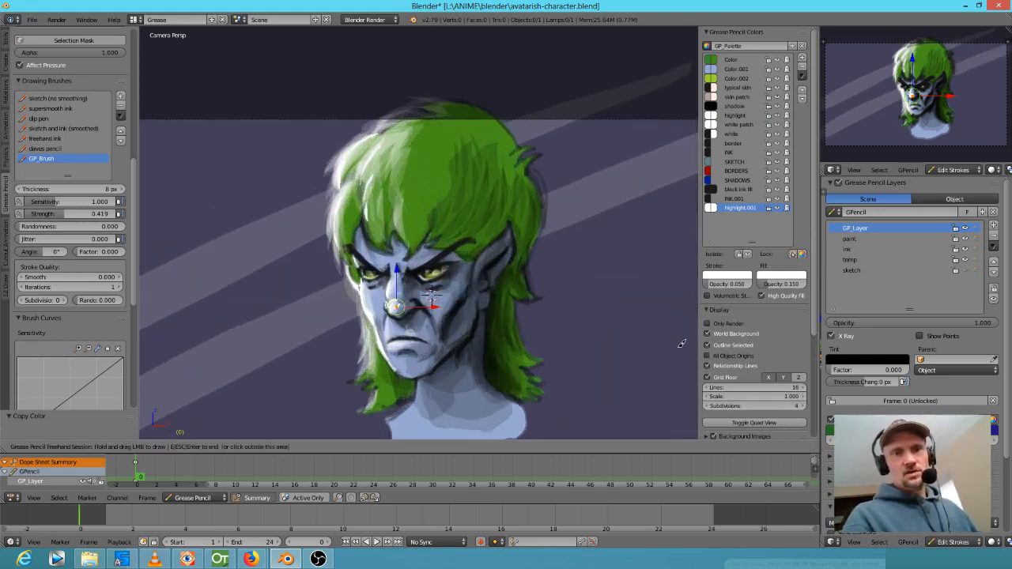
{"action": "left_click", "coordinate": [774, 285]}
{"action": "left_click_drag", "start_coordinate": [772, 285], "coordinate": [771, 278]}
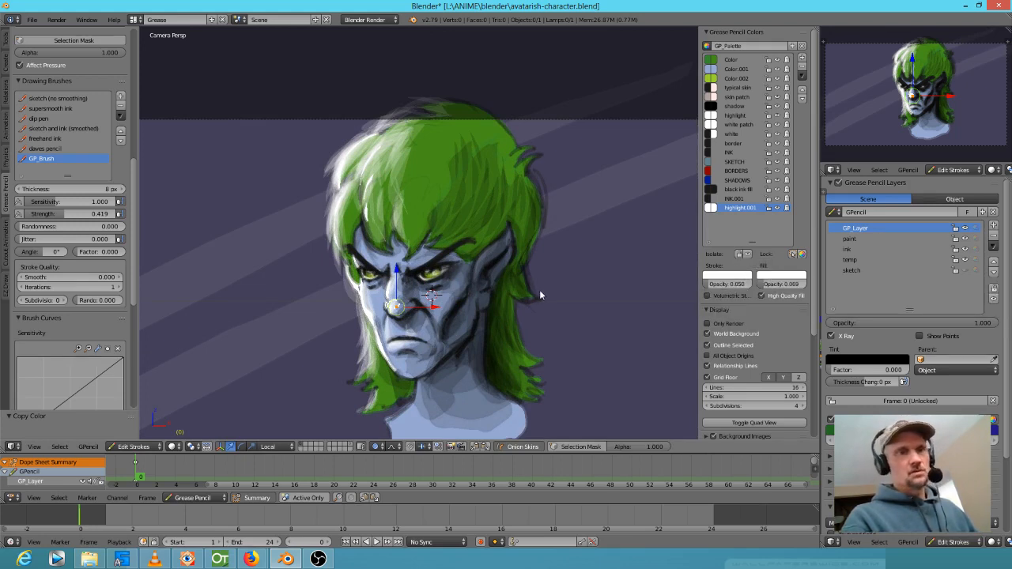
{"action": "scroll", "coordinate": [583, 293], "scroll_direction": "down", "scroll_amount": 1}
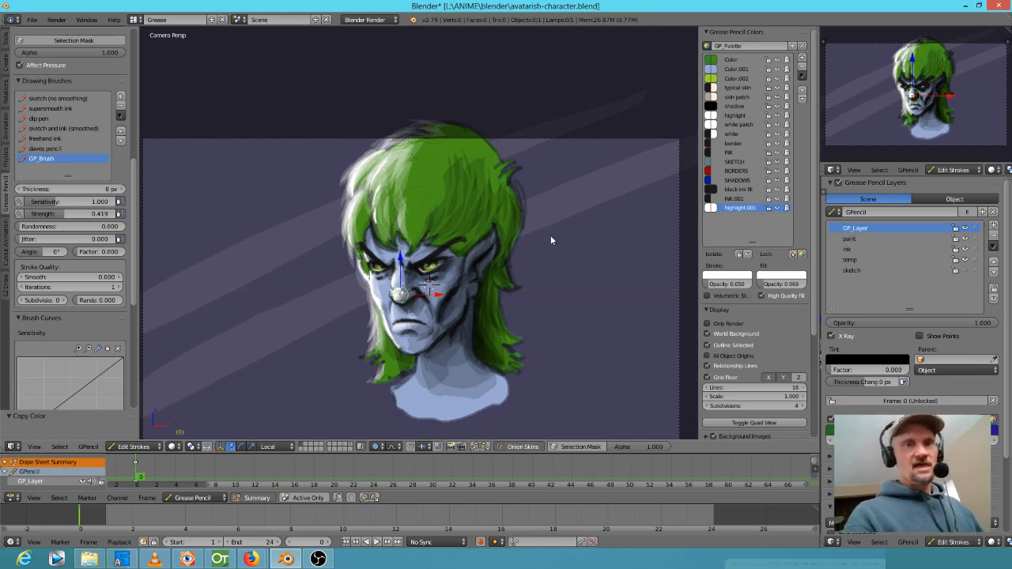
Try painting overlapping translucent curved strokes around the head to build a glow, concentrated behind its lit side.
{"action": "mouse_move", "coordinate": [479, 118]}
{"action": "left_mouse_down"}
{"action": "mouse_move", "coordinate": [341, 155]}
{"action": "mouse_move", "coordinate": [343, 326]}
{"action": "mouse_move", "coordinate": [489, 376]}
{"action": "mouse_move", "coordinate": [523, 101]}
{"action": "left_mouse_up"}
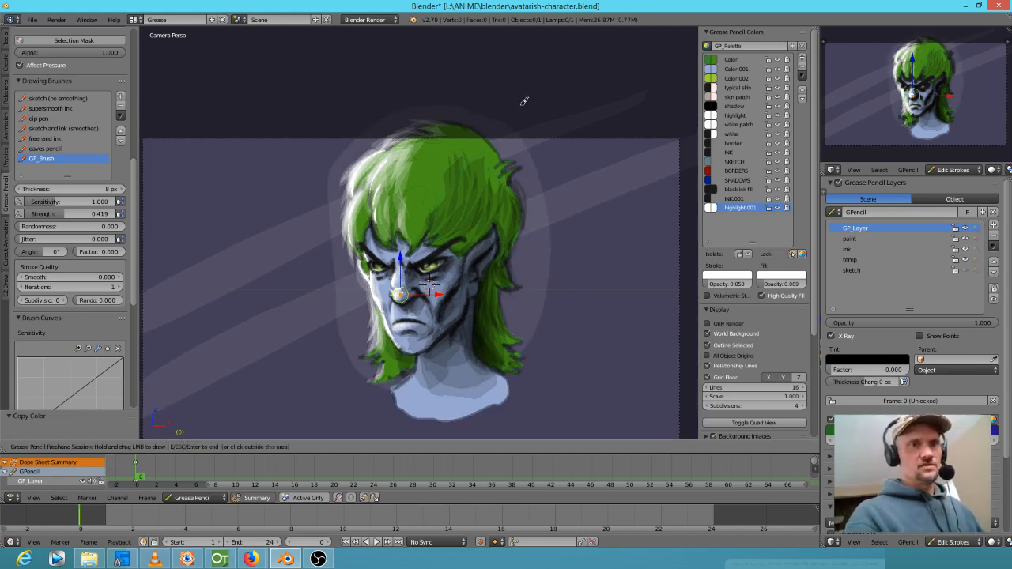
{"action": "key", "text": "ctrl+z"}
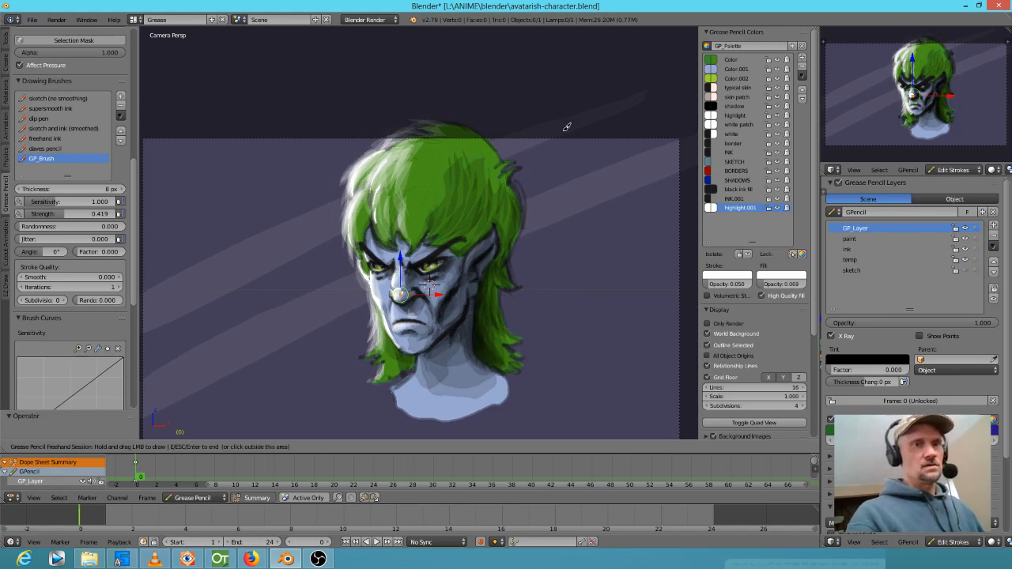
{"action": "mouse_move", "coordinate": [554, 54]}
{"action": "left_mouse_down"}
{"action": "mouse_move", "coordinate": [350, 71]}
{"action": "mouse_move", "coordinate": [260, 343]}
{"action": "left_mouse_up"}
{"action": "left_click_drag", "start_coordinate": [505, 318], "coordinate": [509, 144]}
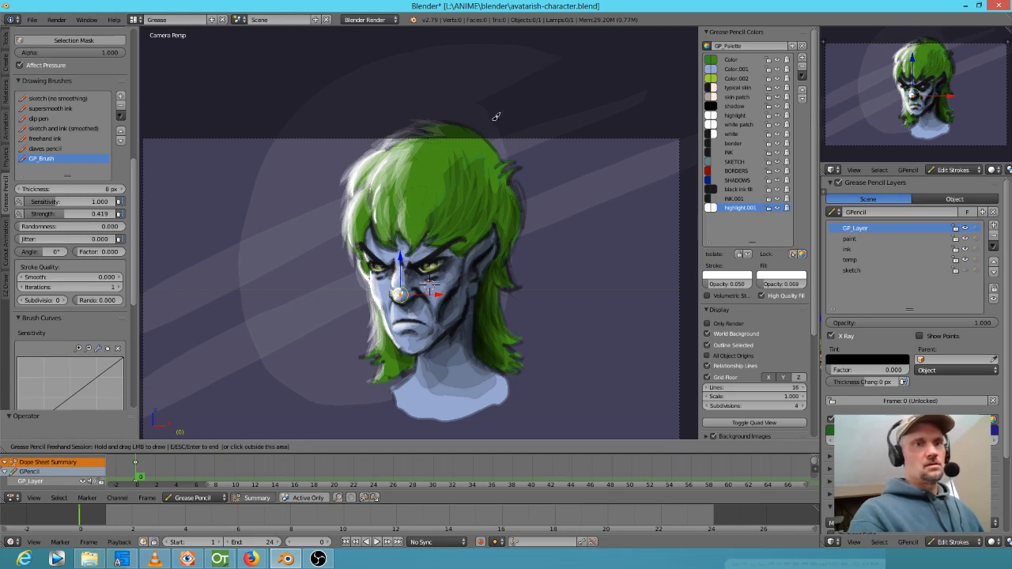
{"action": "mouse_move", "coordinate": [302, 352]}
{"action": "left_mouse_down"}
{"action": "mouse_move", "coordinate": [372, 370]}
{"action": "mouse_move", "coordinate": [381, 141]}
{"action": "left_mouse_up"}
{"action": "left_click_drag", "start_coordinate": [327, 306], "coordinate": [372, 155]}
{"action": "left_click_drag", "start_coordinate": [358, 303], "coordinate": [336, 223]}
{"action": "left_click_drag", "start_coordinate": [353, 277], "coordinate": [330, 223]}
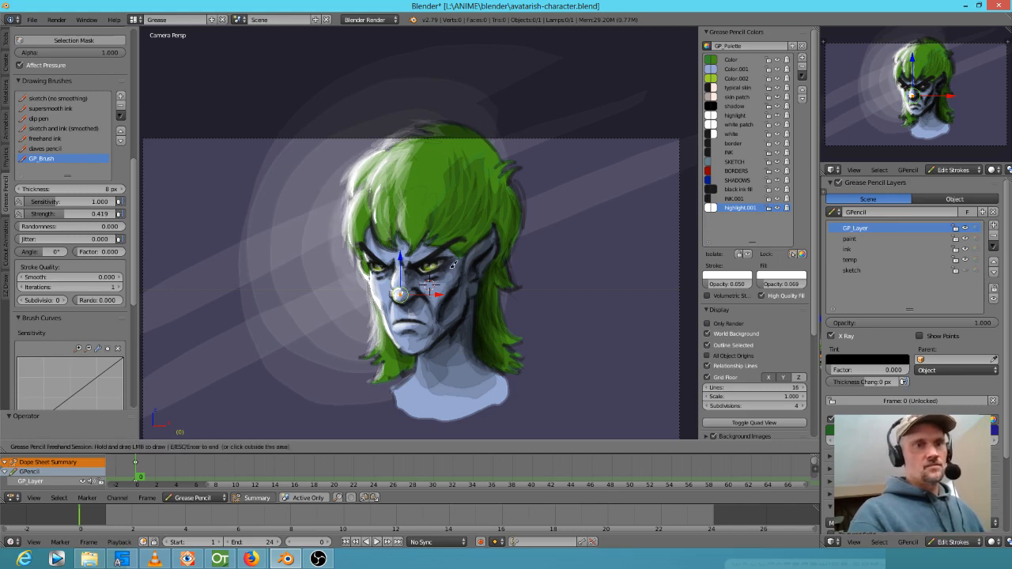
{"action": "left_click_drag", "start_coordinate": [373, 320], "coordinate": [307, 152]}
{"action": "left_click_drag", "start_coordinate": [310, 355], "coordinate": [273, 142]}
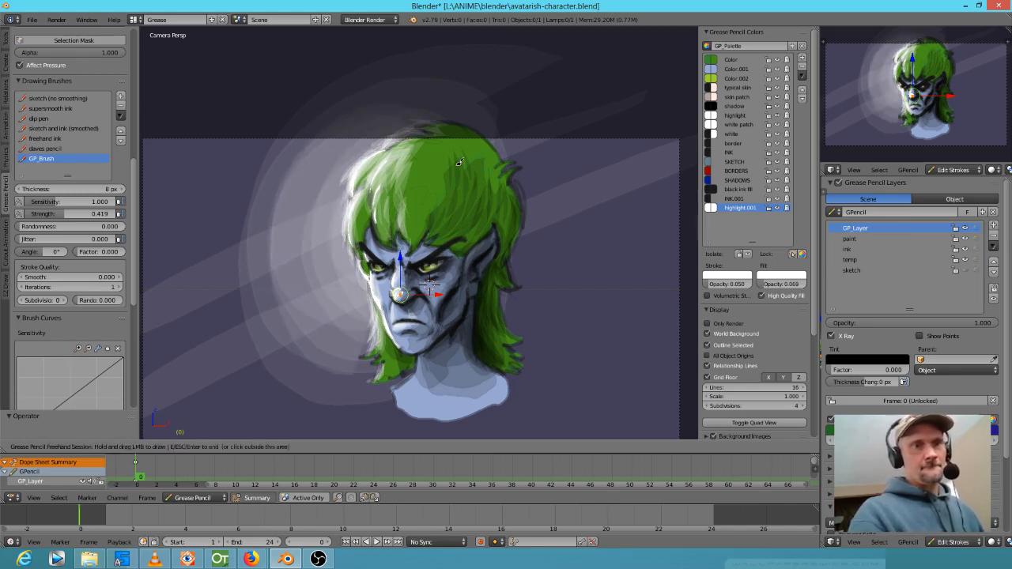
{"action": "left_click_drag", "start_coordinate": [372, 379], "coordinate": [229, 141]}
{"action": "left_click_drag", "start_coordinate": [320, 368], "coordinate": [188, 141]}
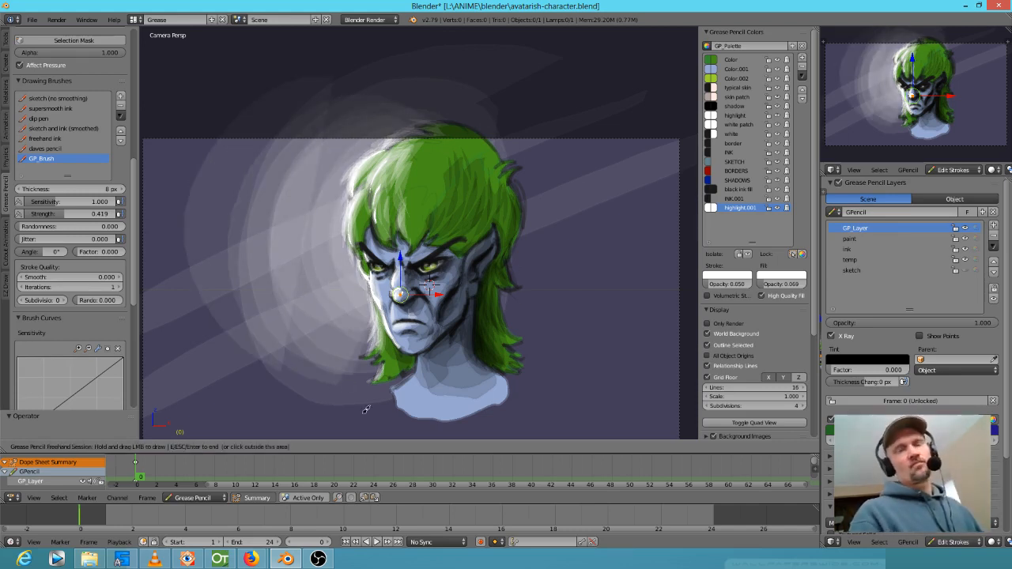
Undo all the curved glow strokes around the head, keeping the two diagonal streaks.
{"action": "scroll", "coordinate": [533, 420], "scroll_direction": "down", "scroll_amount": 2}
{"action": "scroll", "coordinate": [514, 396], "scroll_direction": "up", "scroll_amount": 4}
{"action": "scroll", "coordinate": [527, 346], "scroll_direction": "down", "scroll_amount": 2}
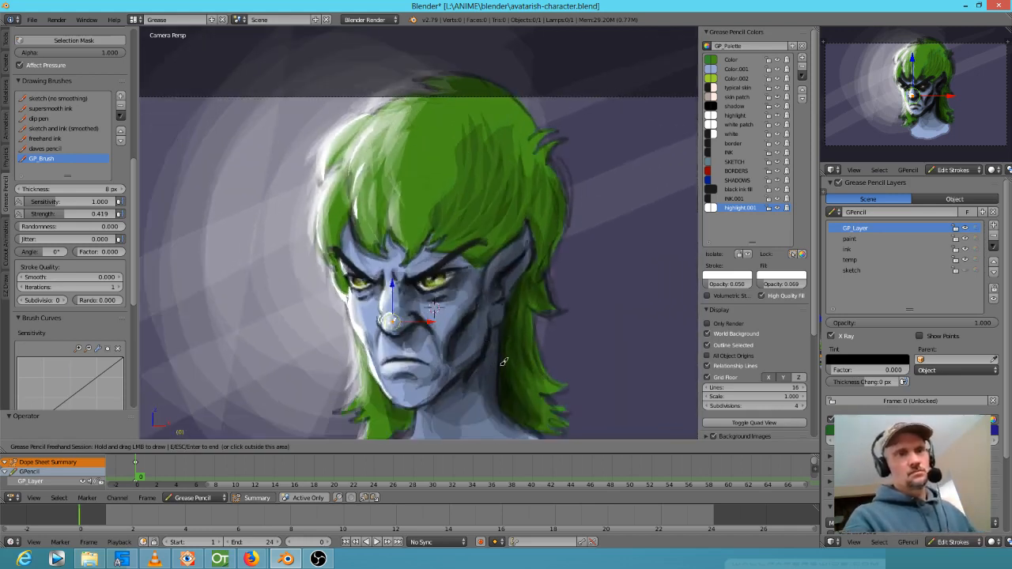
{"action": "key", "text": "ctrl+z"}
{"action": "key", "text": "ctrl+z"}
{"action": "key", "text": "ctrl+z"}
{"action": "key", "text": "ctrl+z"}
{"action": "key", "text": "ctrl+z"}
{"action": "key", "text": "ctrl+z"}
{"action": "key", "text": "ctrl+z"}
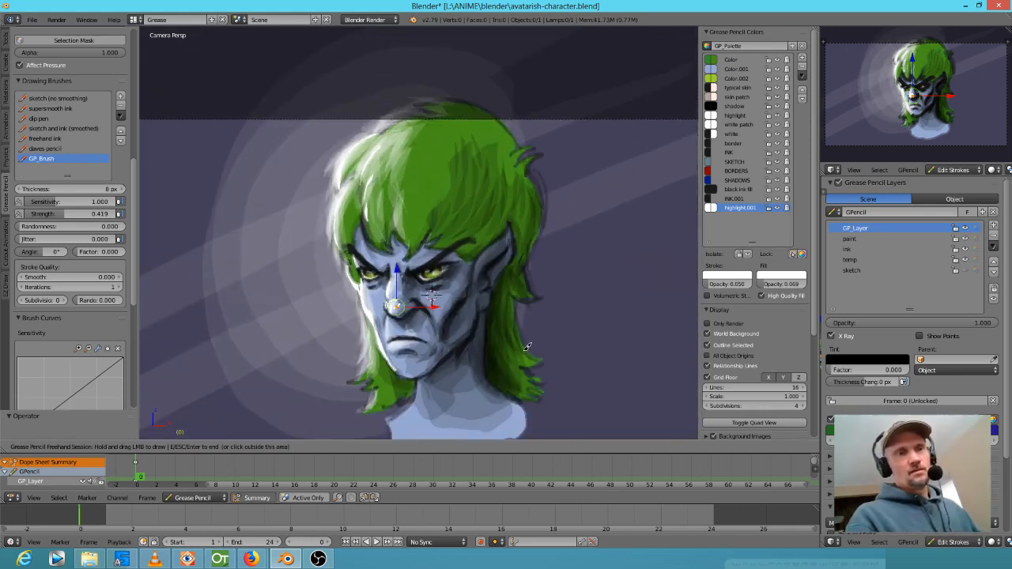
{"action": "key", "text": "ctrl+z"}
{"action": "key", "text": "ctrl+z"}
{"action": "key", "text": "ctrl+z"}
{"action": "key", "text": "ctrl+z"}
{"action": "scroll", "coordinate": [552, 309], "scroll_direction": "down", "scroll_amount": 1}
{"action": "scroll", "coordinate": [544, 305], "scroll_direction": "up", "scroll_amount": 1}
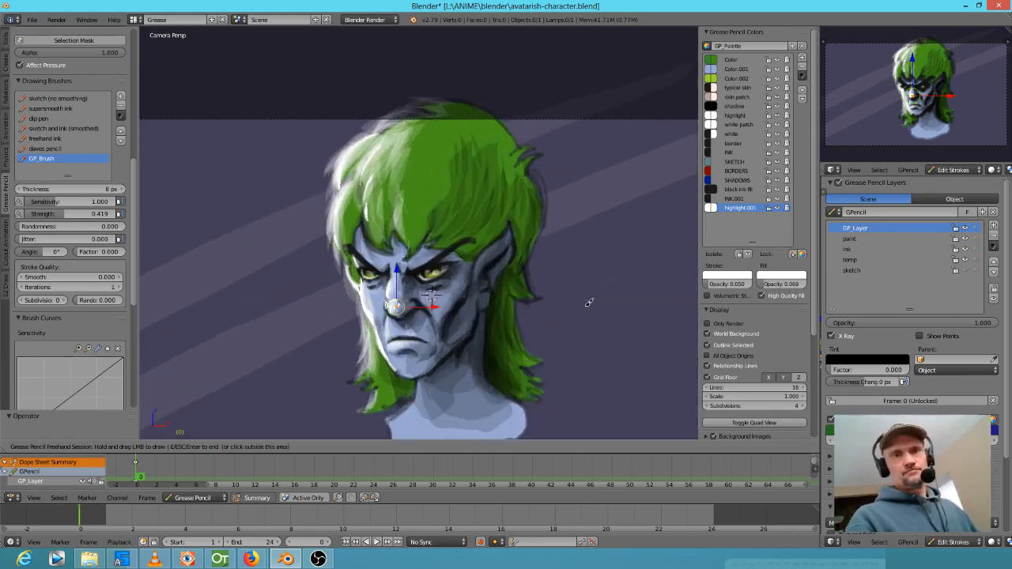
Leave freehand drawing, select all the strokes of the portrait and streaks, and scale them up.
{"action": "scroll", "coordinate": [589, 302], "scroll_direction": "up", "scroll_amount": 1}
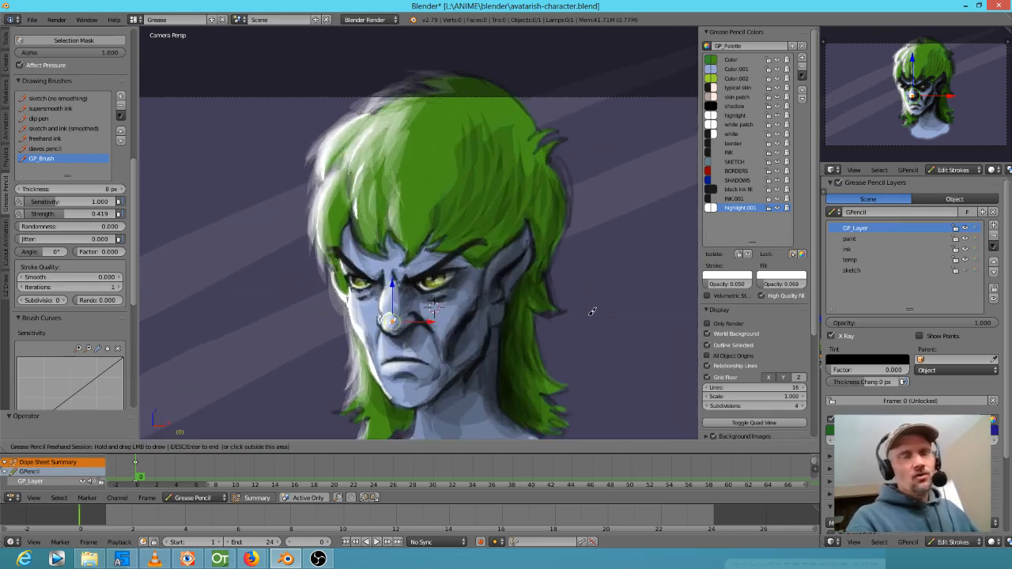
{"action": "scroll", "coordinate": [668, 289], "scroll_direction": "down", "scroll_amount": 1}
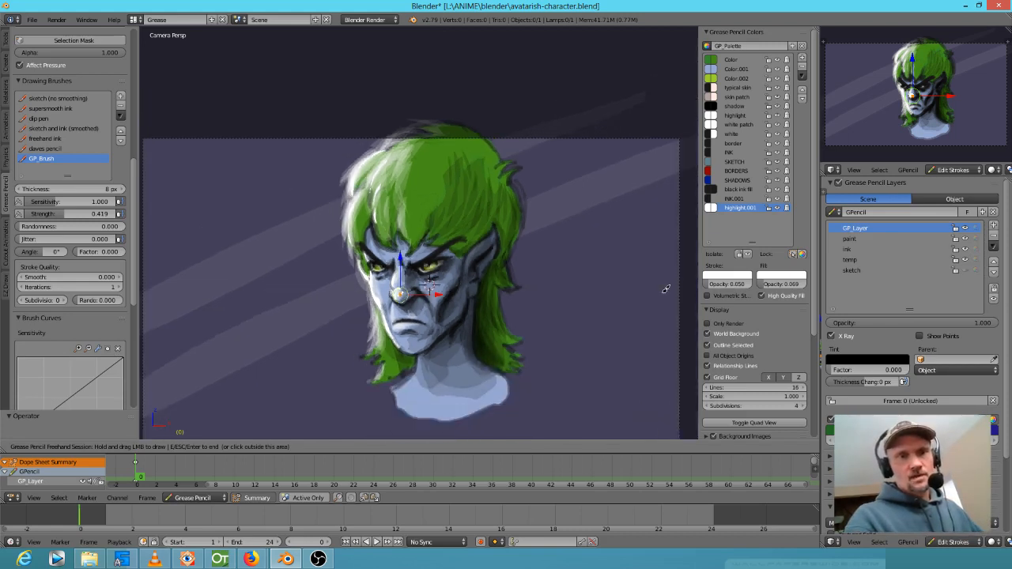
{"action": "middle_click_drag", "start_coordinate": [605, 289], "coordinate": [638, 253], "text": "shift"}
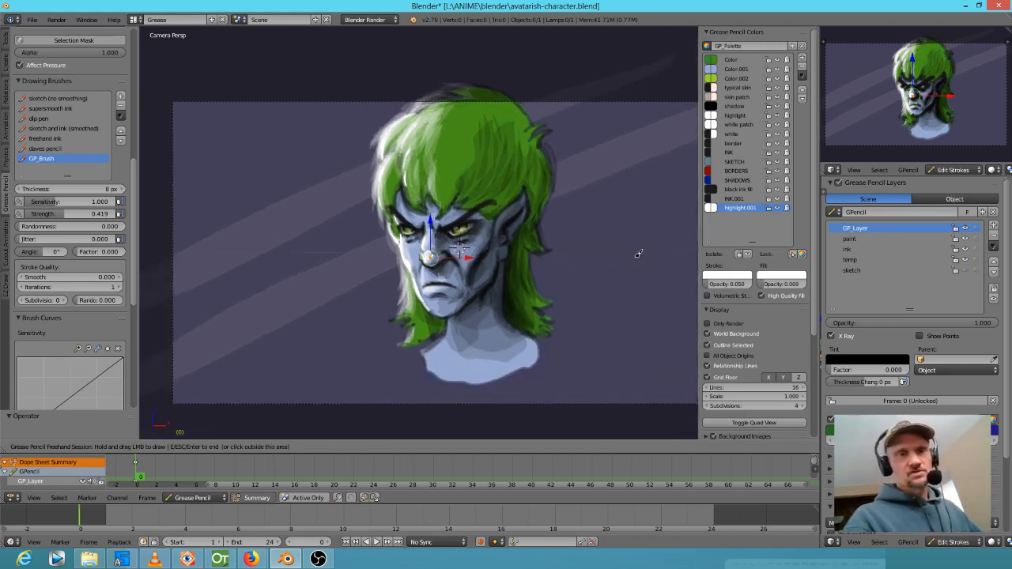
{"action": "key", "text": "Escape"}
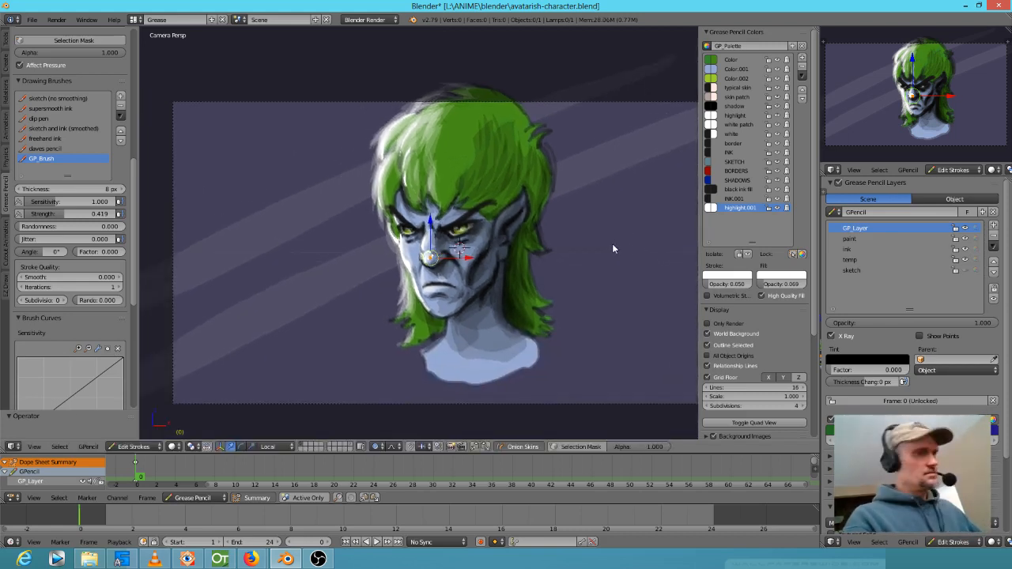
{"action": "key", "text": "a"}
{"action": "key", "text": "a"}
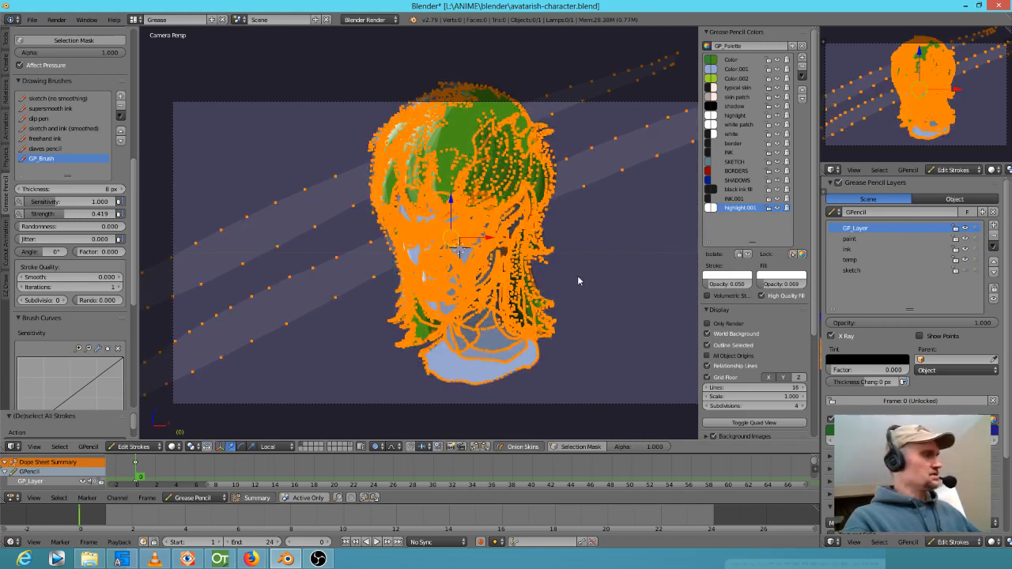
{"action": "key", "text": "s"}
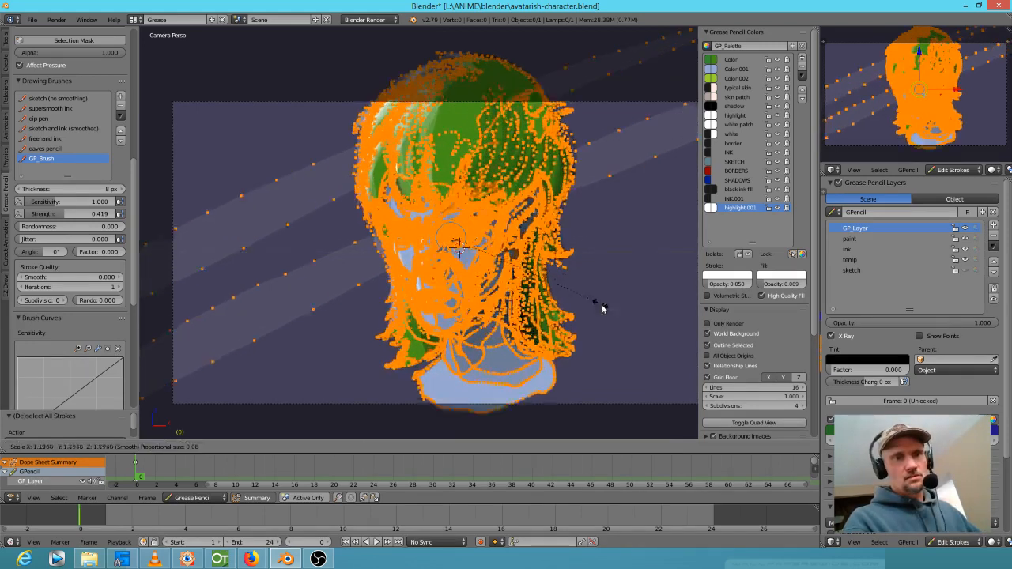
{"action": "left_click", "coordinate": [589, 253]}
Move the selected artwork down and scale it back slightly so the hair's crown sits within the camera frame.
{"action": "key", "text": "g"}
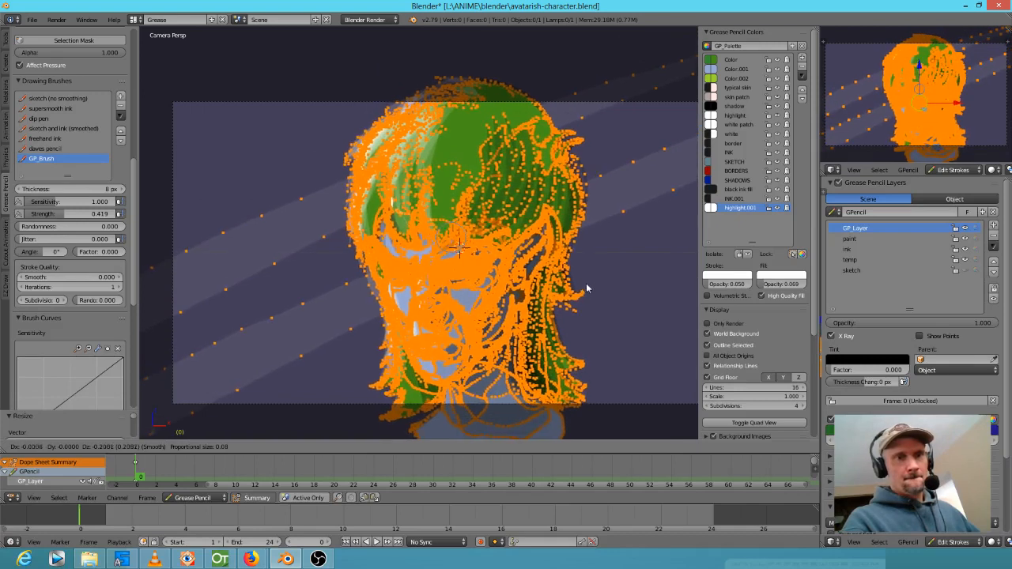
{"action": "left_click", "coordinate": [589, 280]}
{"action": "key", "text": "s"}
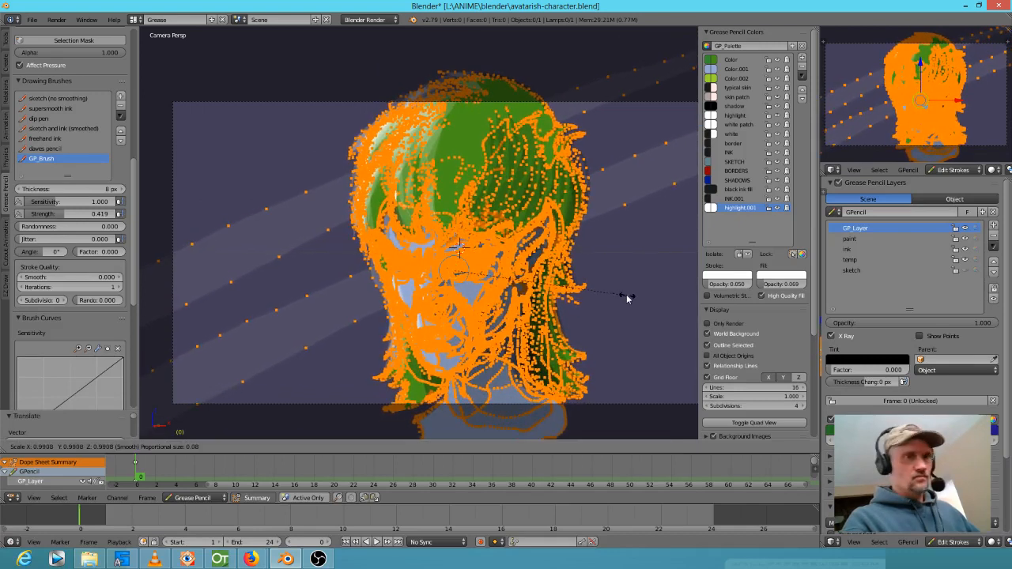
{"action": "left_click", "coordinate": [615, 289]}
{"action": "key", "text": "s"}
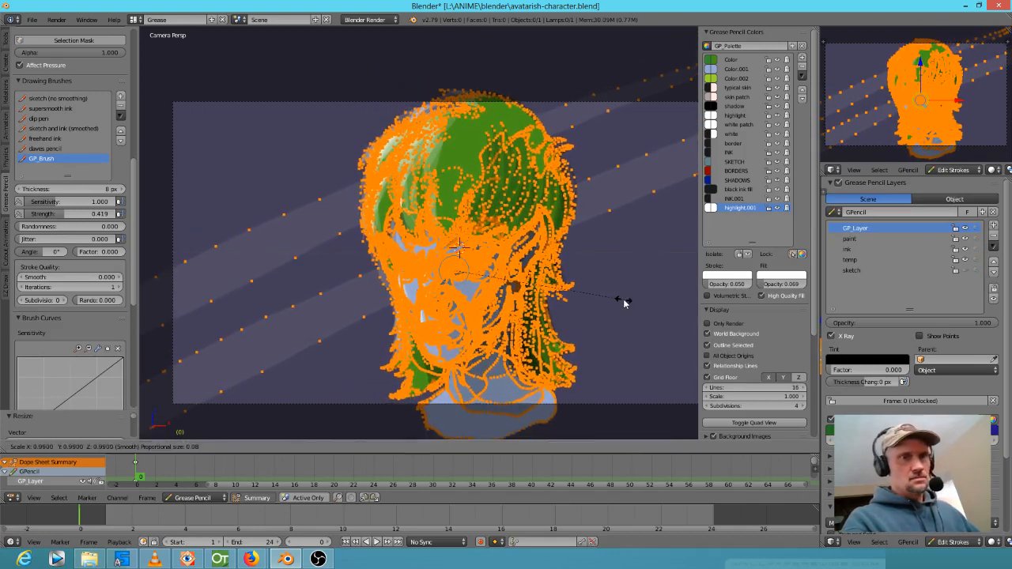
{"action": "left_click", "coordinate": [614, 290]}
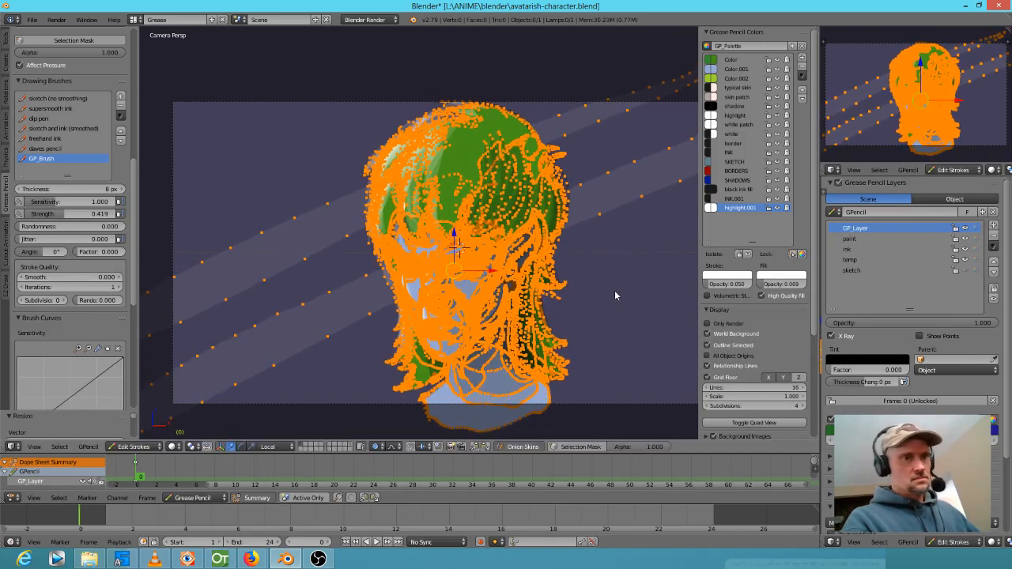
Move all the selected portrait and streak strokes to the right so the head sits right of centre in the camera frame.
{"action": "key", "text": "g"}
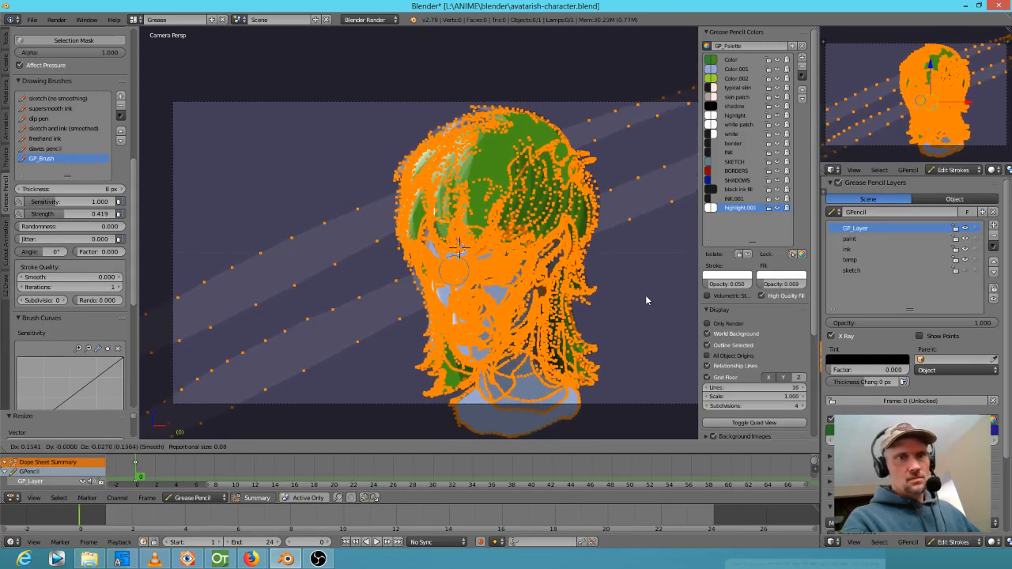
{"action": "left_click", "coordinate": [644, 294]}
{"action": "middle_click_drag", "start_coordinate": [636, 293], "coordinate": [567, 265], "text": "shift"}
{"action": "scroll", "coordinate": [573, 267], "scroll_direction": "down", "scroll_amount": 1}
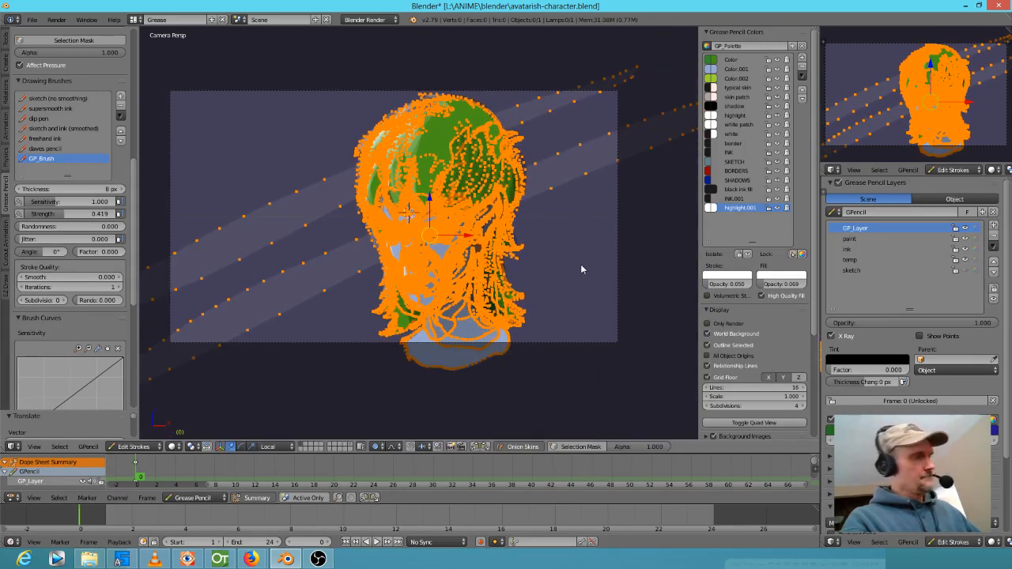
{"action": "key", "text": "g"}
{"action": "left_click", "coordinate": [601, 268]}
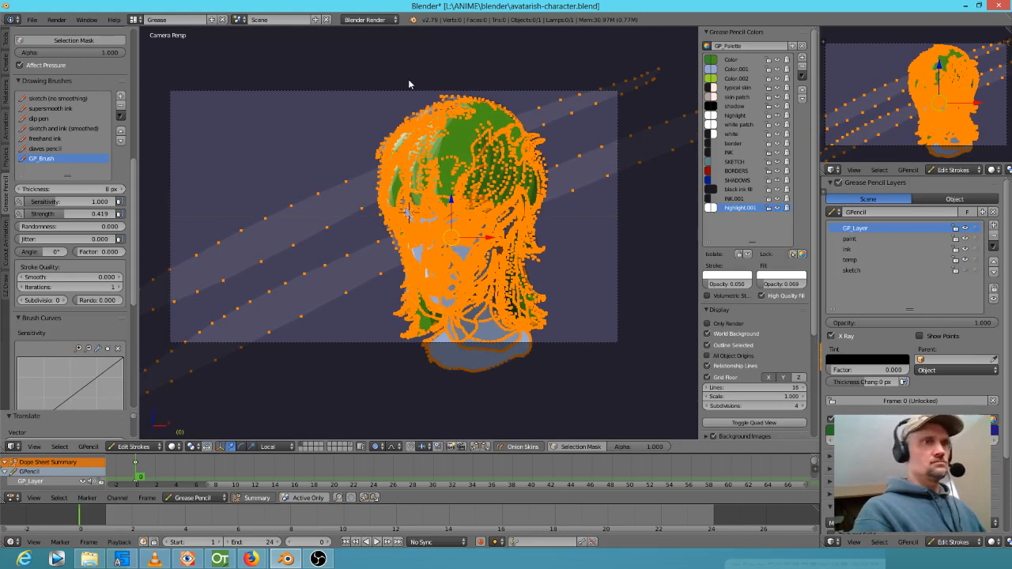
Paint another translucent diagonal streak with highlight.001 across the upper-left corner of the background, and deselect all strokes.
{"action": "left_click_drag", "start_coordinate": [463, 58], "coordinate": [180, 197]}
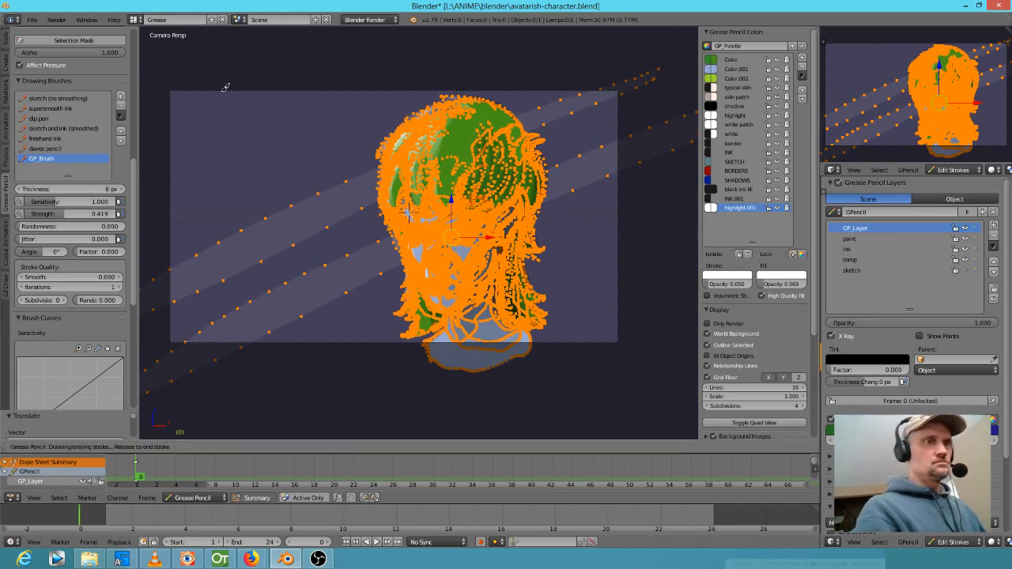
{"action": "left_click_drag", "start_coordinate": [225, 87], "coordinate": [227, 86]}
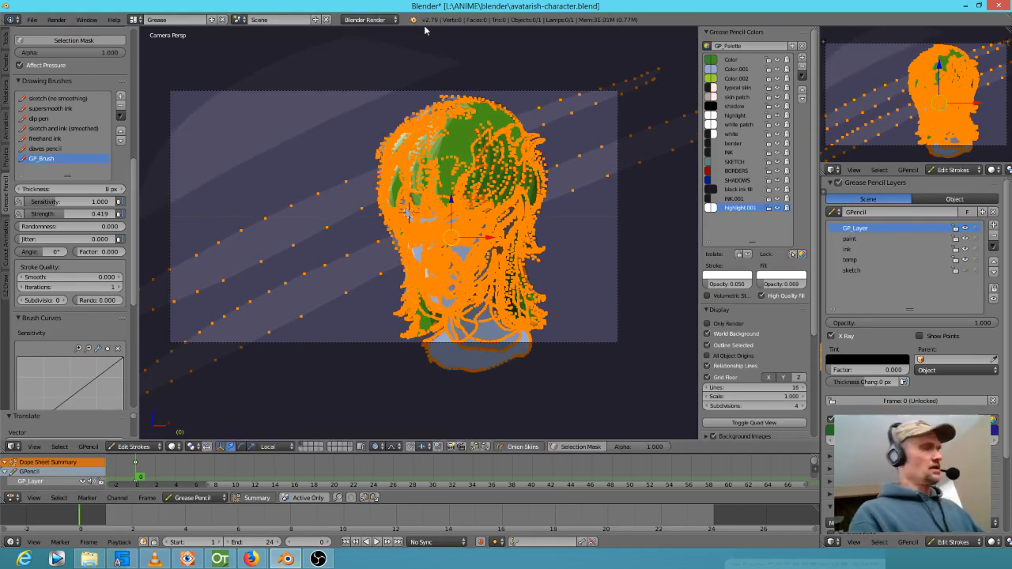
{"action": "key", "text": "a"}
Examine the portrait's shading, background streaks and placement in the camera frame, both up close and as a whole.
{"action": "scroll", "coordinate": [554, 272], "scroll_direction": "up", "scroll_amount": 4}
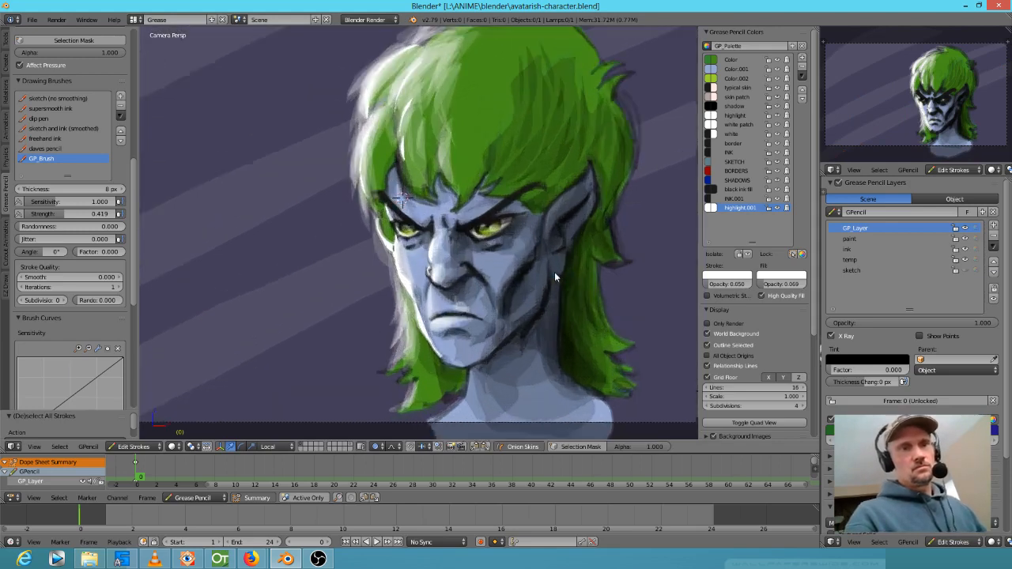
{"action": "scroll", "coordinate": [546, 265], "scroll_direction": "down", "scroll_amount": 3}
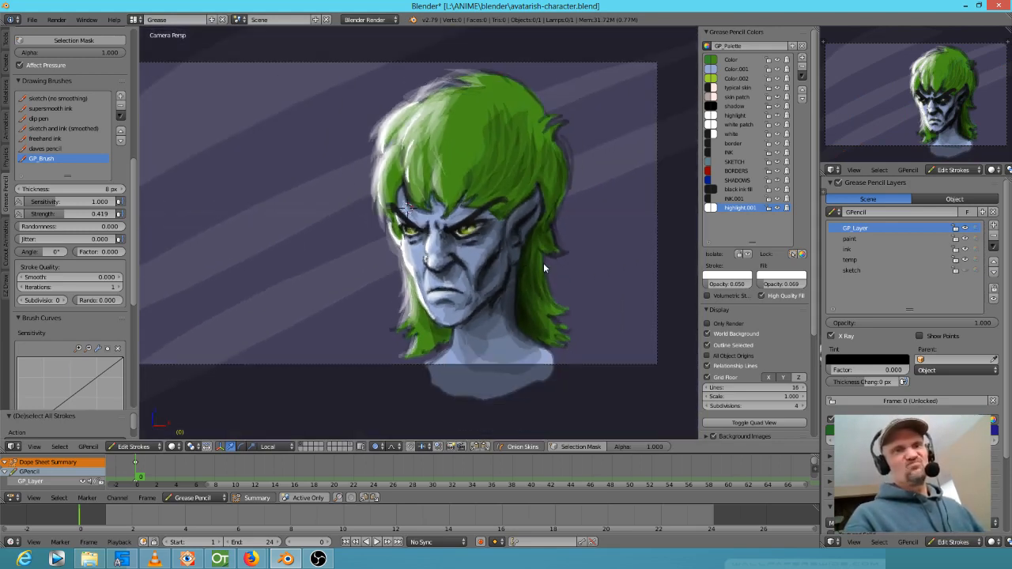
{"action": "scroll", "coordinate": [544, 264], "scroll_direction": "up", "scroll_amount": 1}
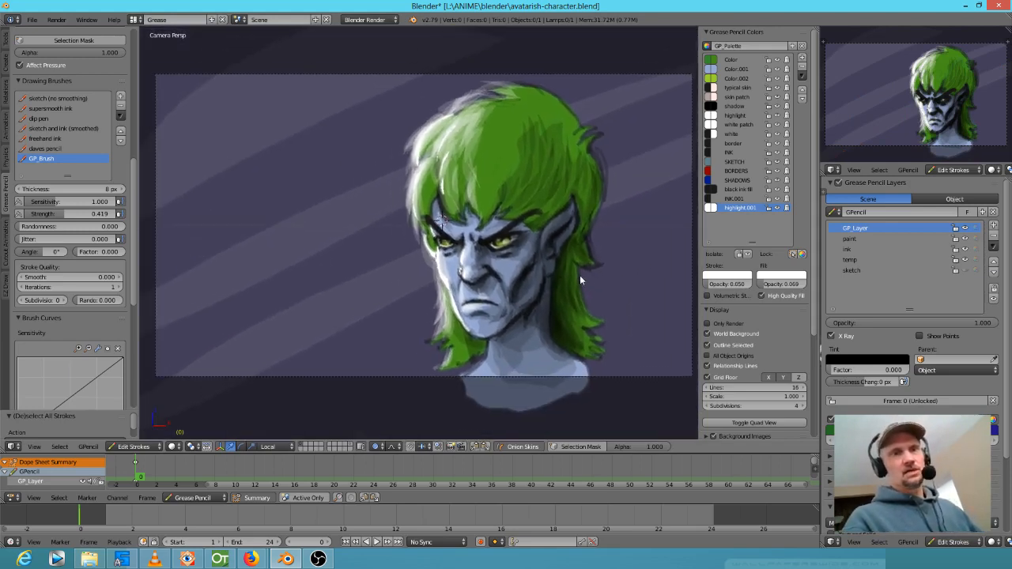
{"action": "scroll", "coordinate": [581, 274], "scroll_direction": "up", "scroll_amount": 2}
{"action": "scroll", "coordinate": [582, 272], "scroll_direction": "down", "scroll_amount": 2}
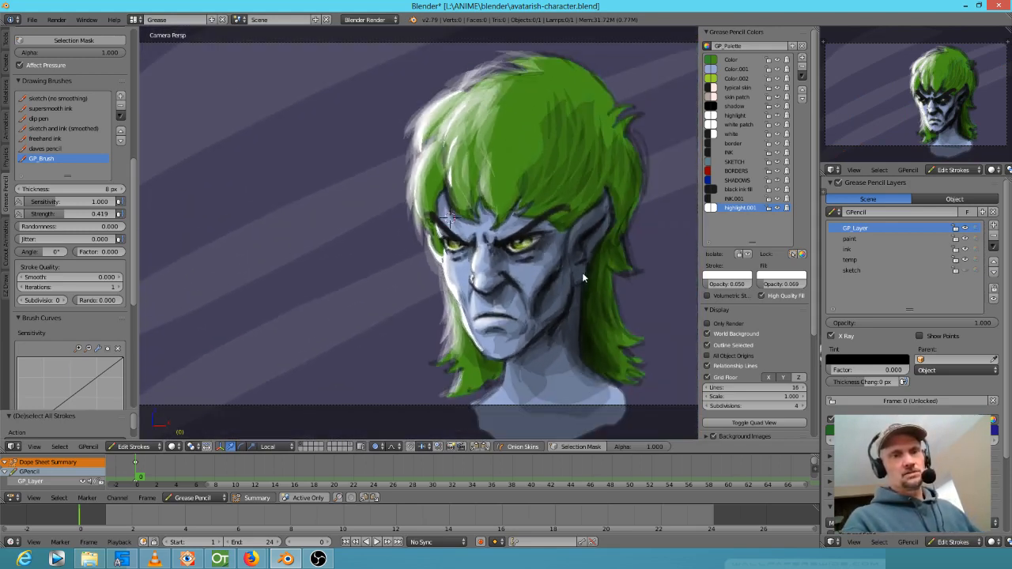
{"action": "scroll", "coordinate": [582, 275], "scroll_direction": "up", "scroll_amount": 2}
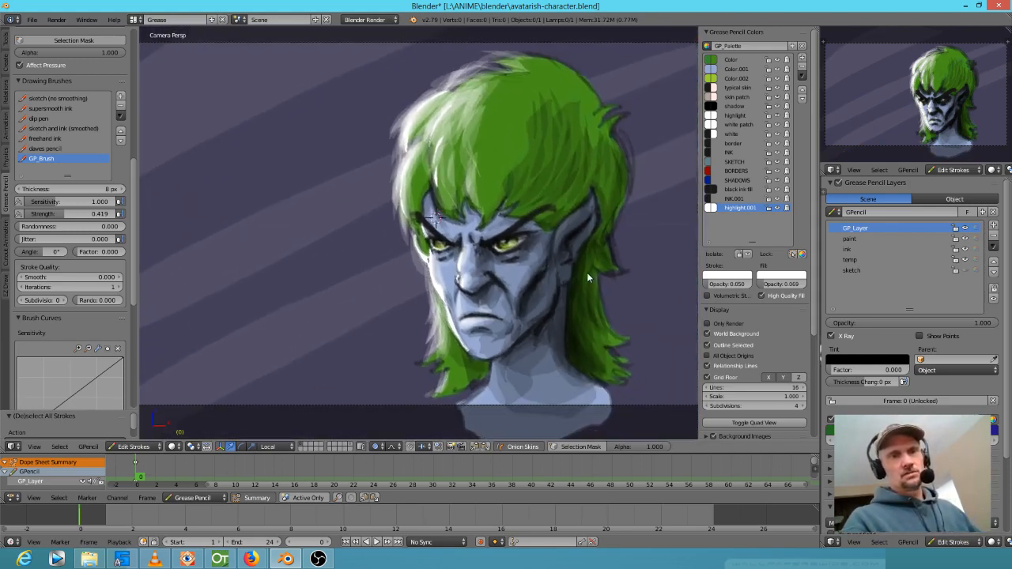
{"action": "scroll", "coordinate": [584, 270], "scroll_direction": "up", "scroll_amount": 1}
{"action": "scroll", "coordinate": [584, 269], "scroll_direction": "down", "scroll_amount": 3}
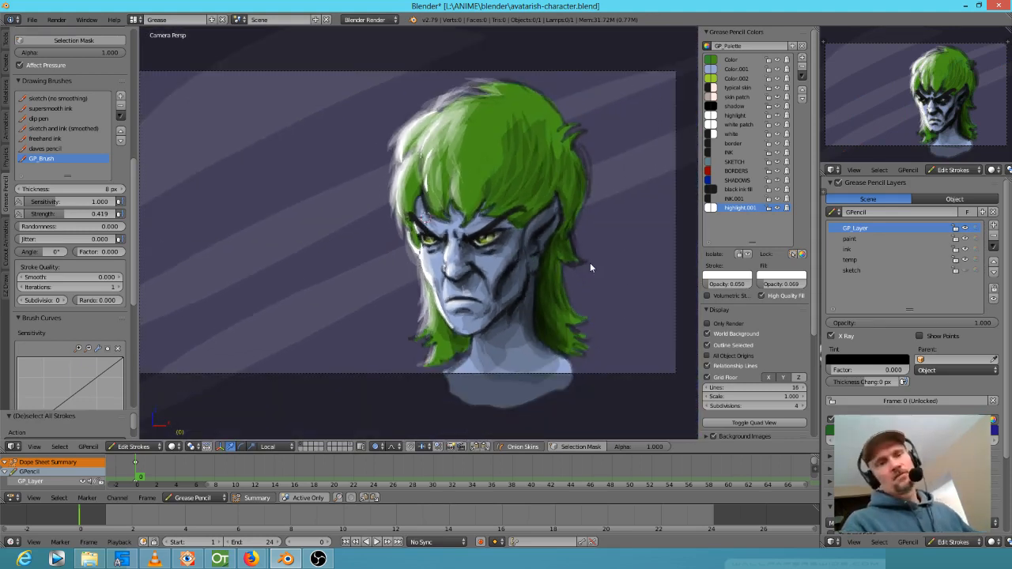
{"action": "scroll", "coordinate": [590, 267], "scroll_direction": "down", "scroll_amount": 1}
{"action": "scroll", "coordinate": [568, 265], "scroll_direction": "up", "scroll_amount": 1}
{"action": "middle_click_drag", "start_coordinate": [570, 259], "coordinate": [595, 256], "text": "shift"}
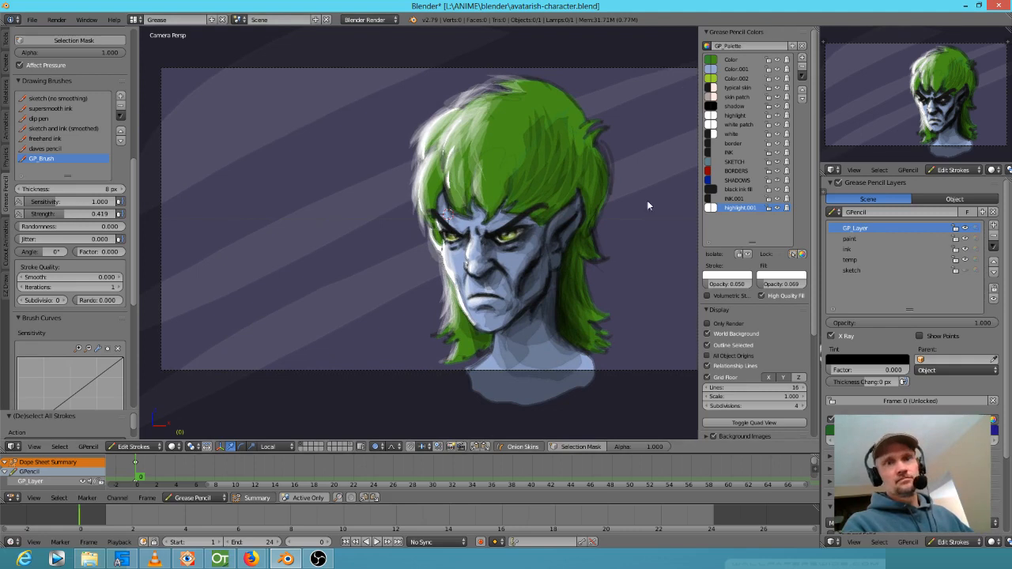
{"action": "scroll", "coordinate": [509, 216], "scroll_direction": "up", "scroll_amount": 4}
{"action": "scroll", "coordinate": [526, 213], "scroll_direction": "down", "scroll_amount": 2}
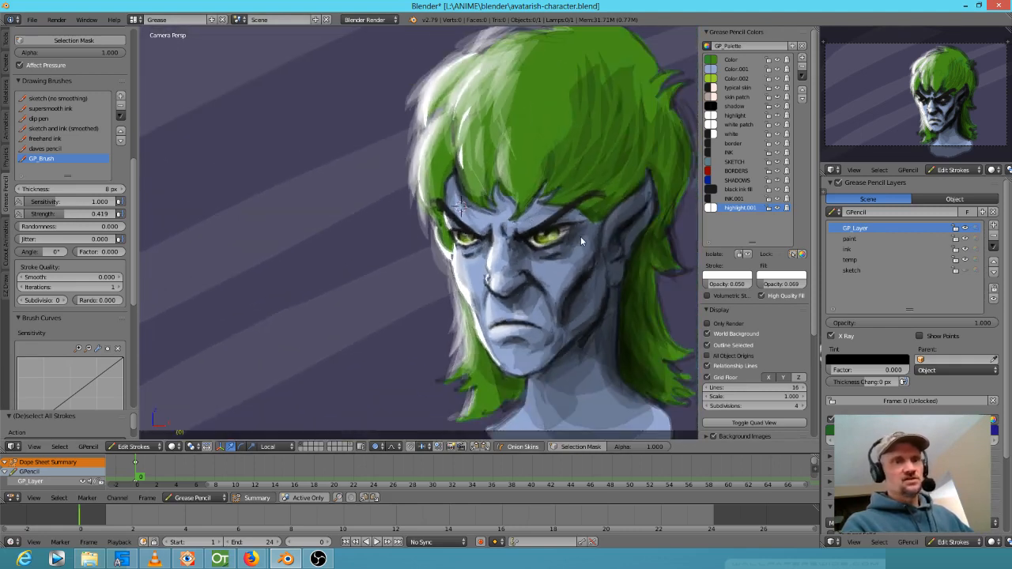
{"action": "scroll", "coordinate": [612, 180], "scroll_direction": "down", "scroll_amount": 2}
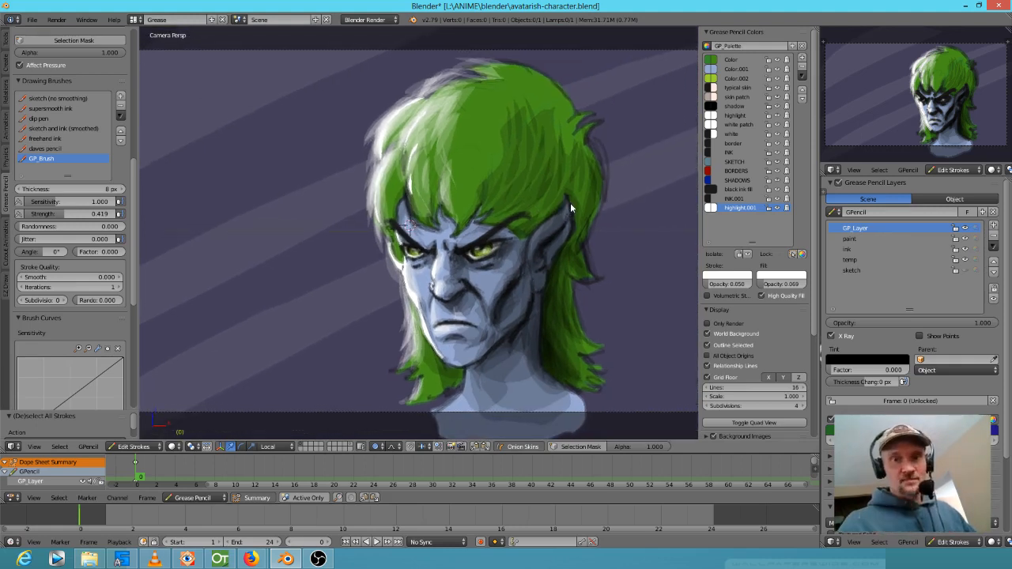
Draw two curved antennae rising from the hair, one on each side, using black ink fill on the ink layer.
{"action": "left_click", "coordinate": [873, 249]}
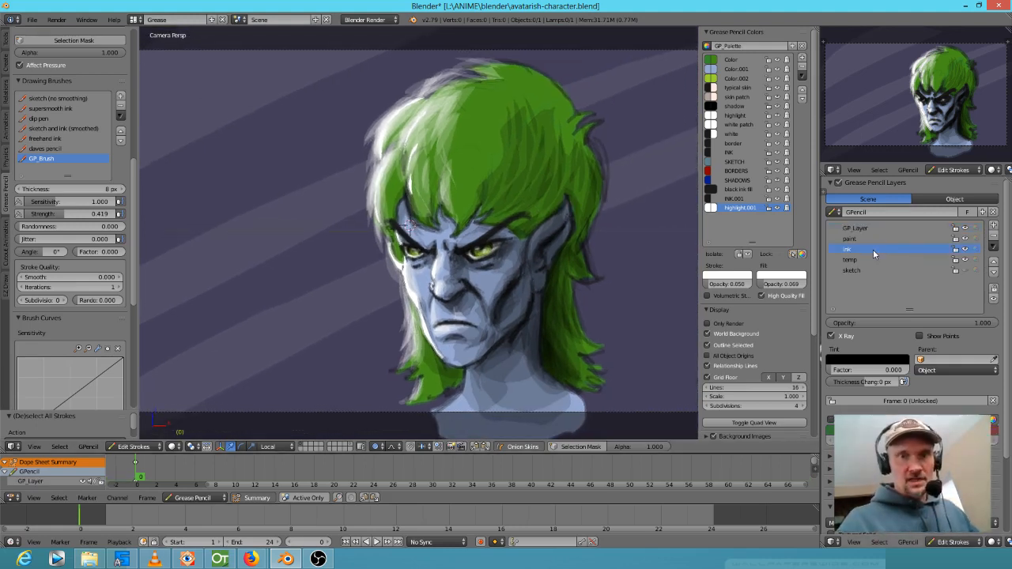
{"action": "left_click", "coordinate": [750, 190]}
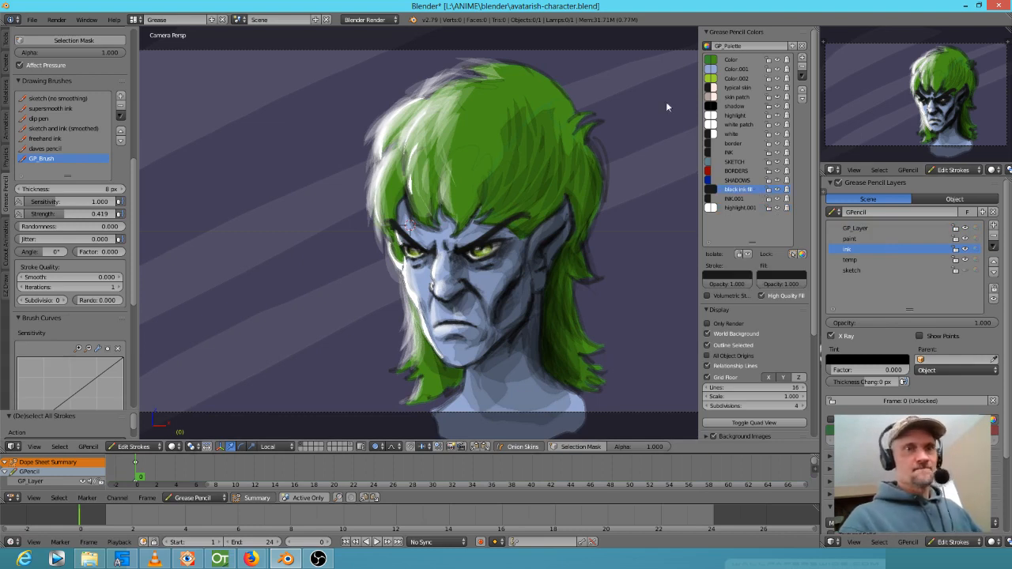
{"action": "mouse_move", "coordinate": [548, 130]}
{"action": "middle_mouse_down", "text": "shift"}
{"action": "mouse_move", "coordinate": [540, 195]}
{"action": "mouse_move", "coordinate": [528, 200]}
{"action": "middle_mouse_up", "text": "shift"}
{"action": "mouse_move", "coordinate": [550, 182]}
{"action": "left_mouse_down"}
{"action": "mouse_move", "coordinate": [580, 110]}
{"action": "mouse_move", "coordinate": [564, 118]}
{"action": "mouse_move", "coordinate": [535, 190]}
{"action": "mouse_move", "coordinate": [598, 103]}
{"action": "mouse_move", "coordinate": [557, 130]}
{"action": "mouse_move", "coordinate": [534, 189]}
{"action": "left_mouse_up"}
{"action": "key", "text": "ctrl+z"}
{"action": "mouse_move", "coordinate": [388, 160]}
{"action": "left_mouse_down"}
{"action": "mouse_move", "coordinate": [365, 95]}
{"action": "mouse_move", "coordinate": [391, 155]}
{"action": "left_mouse_up"}
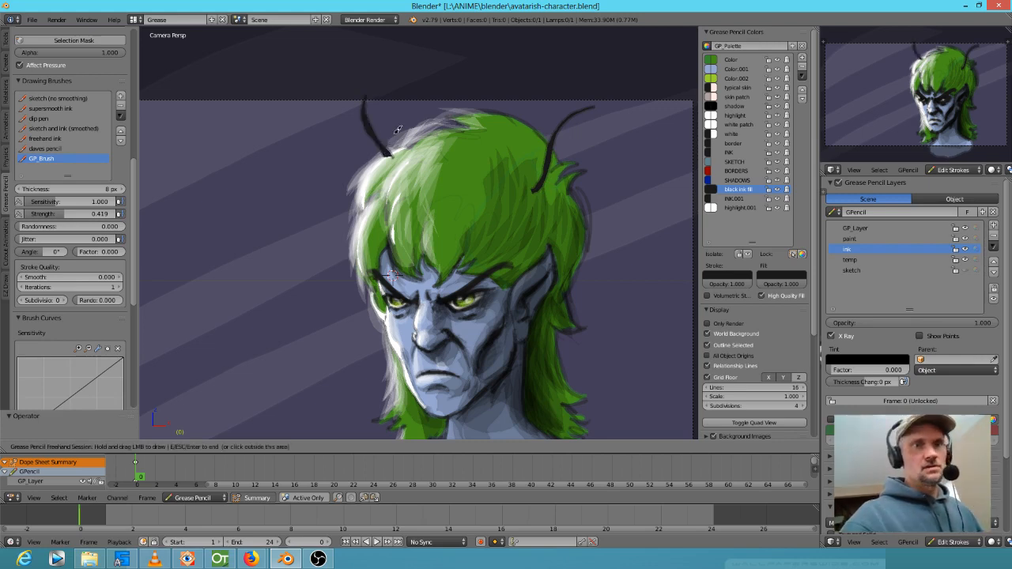
Try shading the right antenna with the light green Color.002, undo the stroke and leave freehand drawing.
{"action": "left_click", "coordinate": [743, 79]}
{"action": "mouse_move", "coordinate": [543, 184]}
{"action": "left_mouse_down"}
{"action": "mouse_move", "coordinate": [578, 109]}
{"action": "mouse_move", "coordinate": [556, 128]}
{"action": "mouse_move", "coordinate": [552, 166]}
{"action": "left_mouse_up"}
{"action": "key", "text": "ctrl+z"}
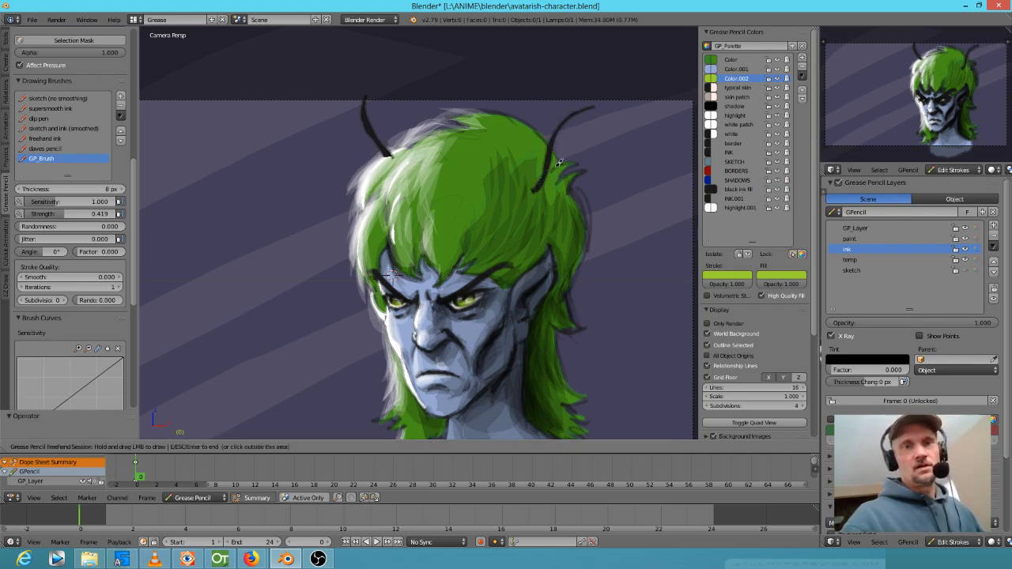
{"action": "key", "text": "Escape"}
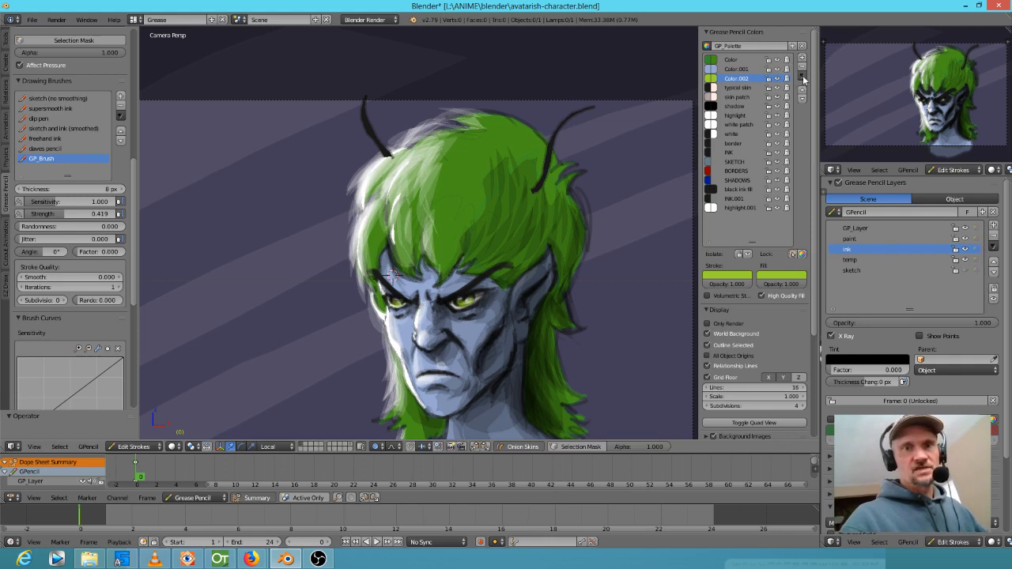
Duplicate the light green Color.002 in the palette and set the copy's fill opacity to 0.
{"action": "left_click", "coordinate": [802, 76]}
{"action": "left_click", "coordinate": [838, 129]}
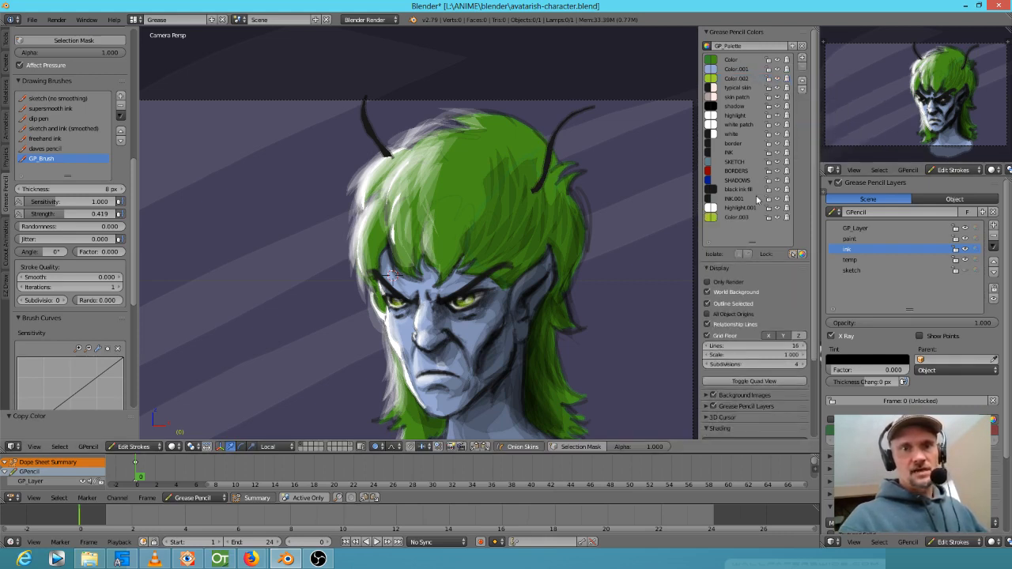
{"action": "left_click", "coordinate": [712, 218]}
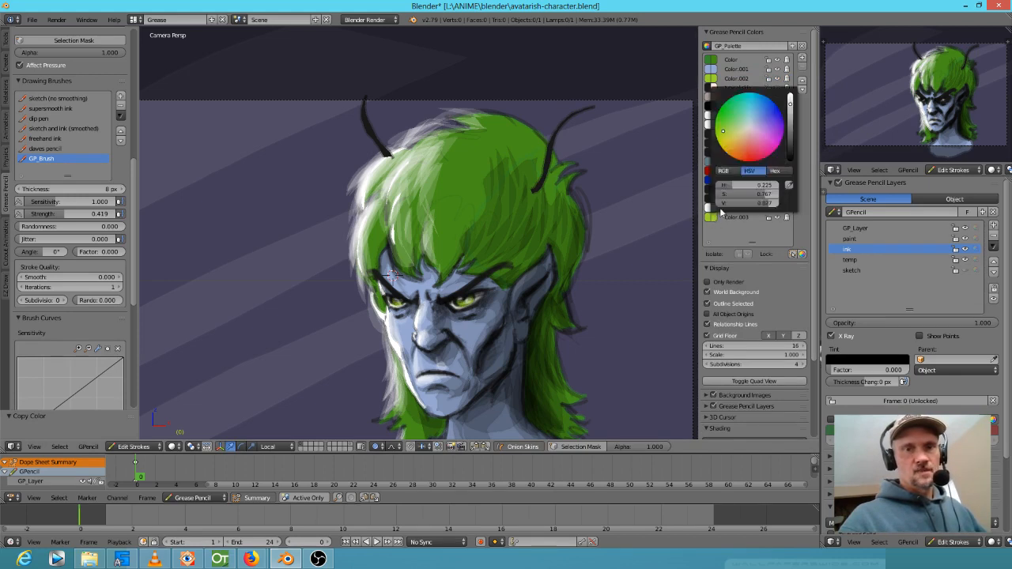
{"action": "left_click", "coordinate": [714, 221]}
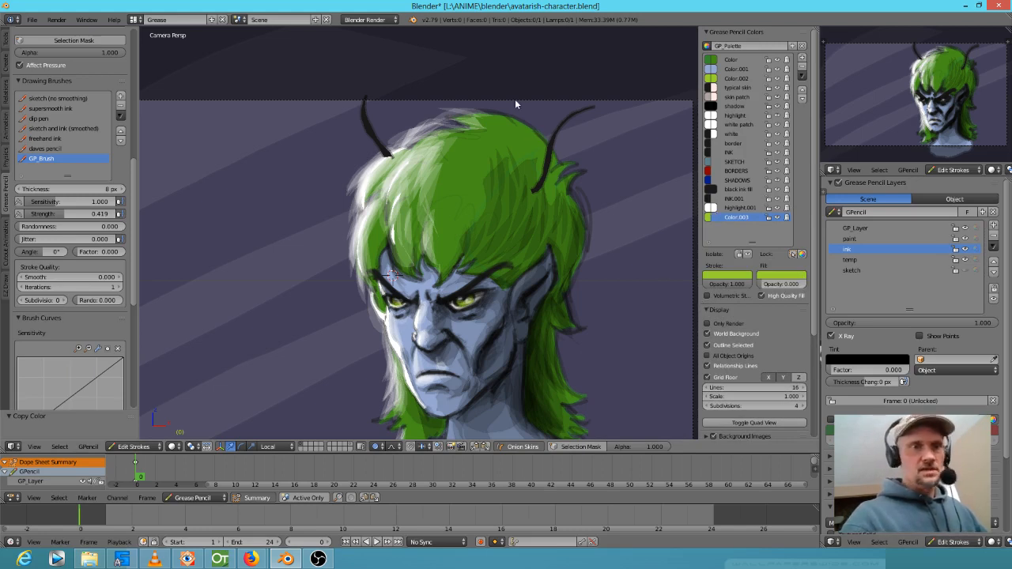
Paint light green Color.003 strokes along the length of both black antennae.
{"action": "mouse_move", "coordinate": [560, 128]}
{"action": "left_mouse_down"}
{"action": "mouse_move", "coordinate": [573, 113]}
{"action": "mouse_move", "coordinate": [547, 169]}
{"action": "left_mouse_up"}
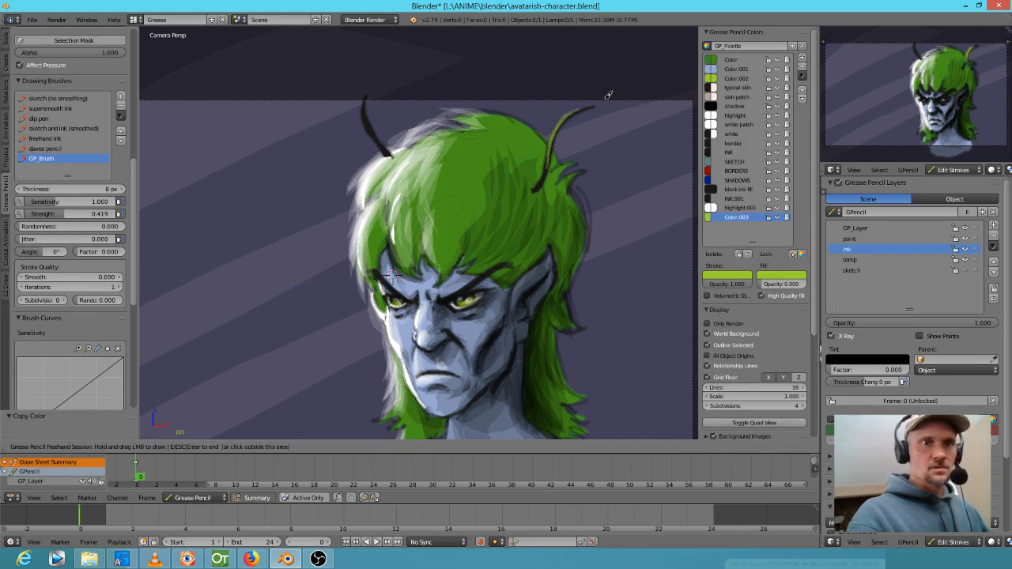
{"action": "left_click_drag", "start_coordinate": [365, 99], "coordinate": [375, 139]}
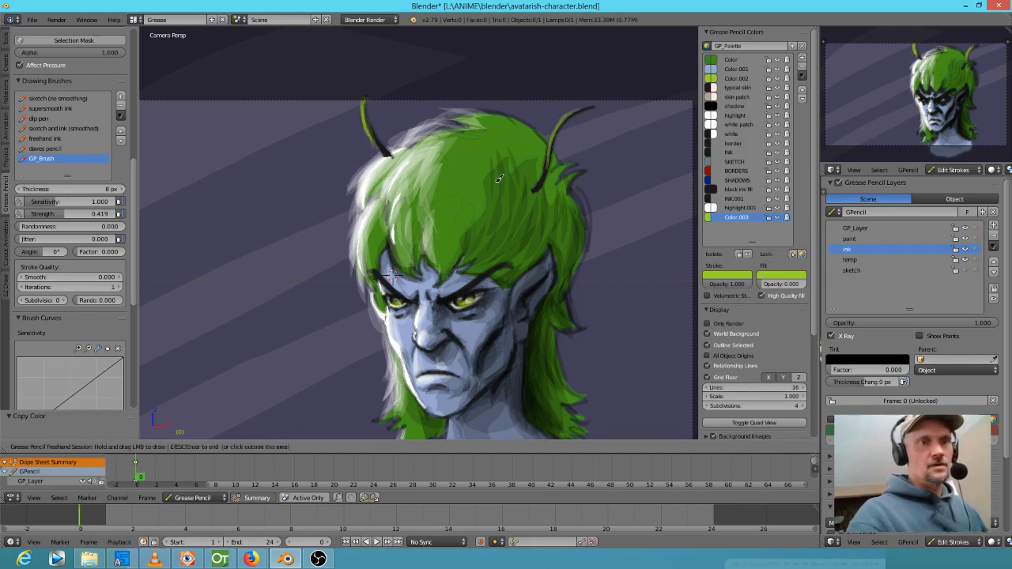
{"action": "left_click_drag", "start_coordinate": [569, 110], "coordinate": [557, 138]}
{"action": "key", "text": "Escape"}
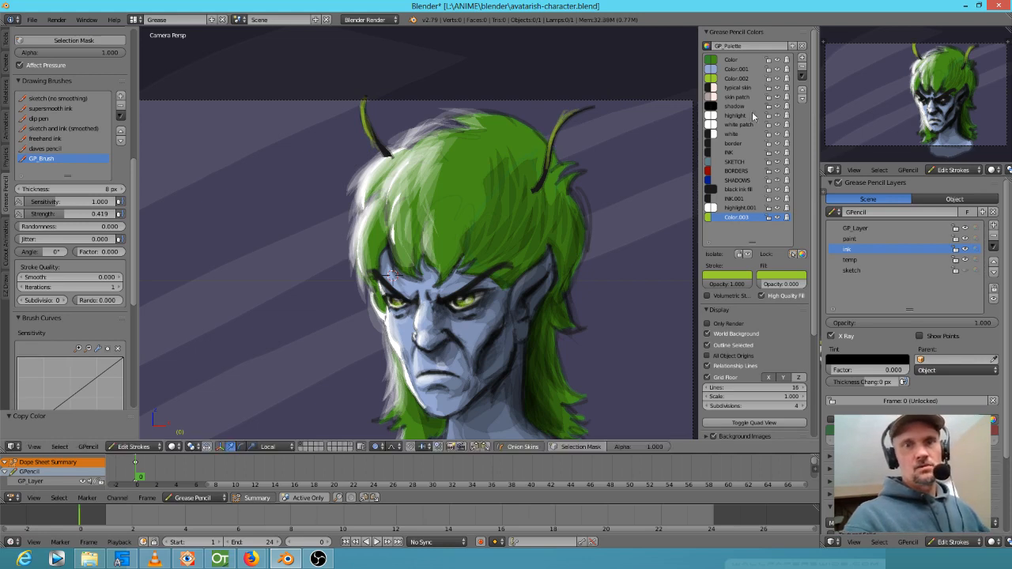
Add translucent white highlight strokes to the upper parts of both antennae, and leave freehand drawing.
{"action": "left_click", "coordinate": [748, 114]}
{"action": "key", "text": "d"}
{"action": "left_click_drag", "start_coordinate": [565, 118], "coordinate": [551, 139]}
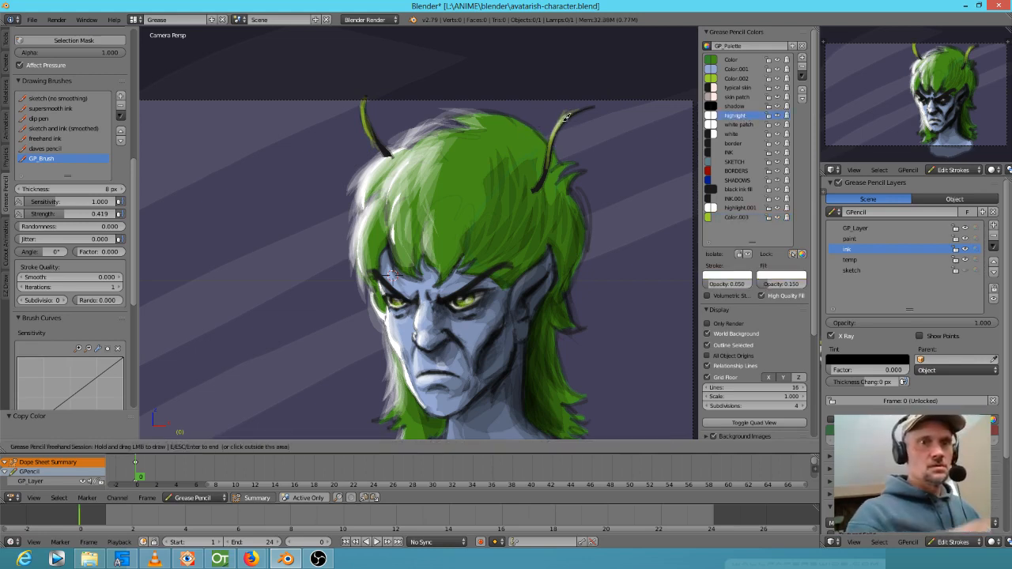
{"action": "left_click_drag", "start_coordinate": [364, 101], "coordinate": [370, 128]}
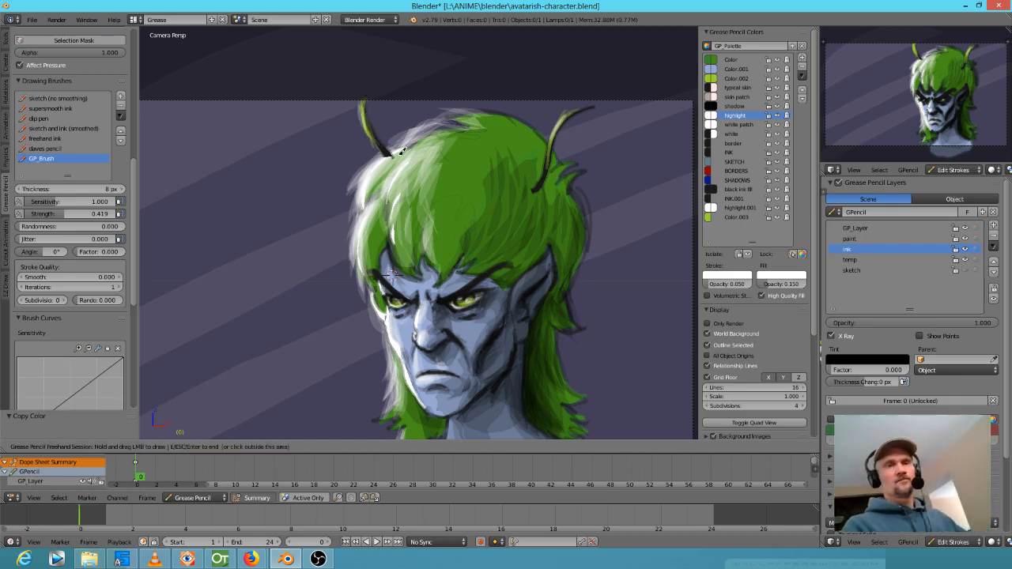
{"action": "scroll", "coordinate": [446, 140], "scroll_direction": "down", "scroll_amount": 2}
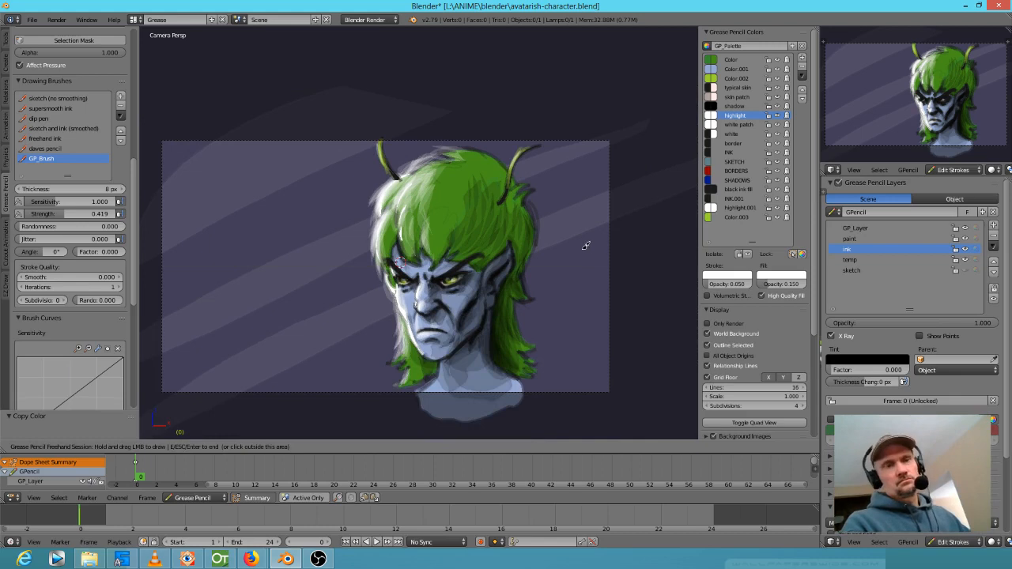
{"action": "key", "text": "Escape"}
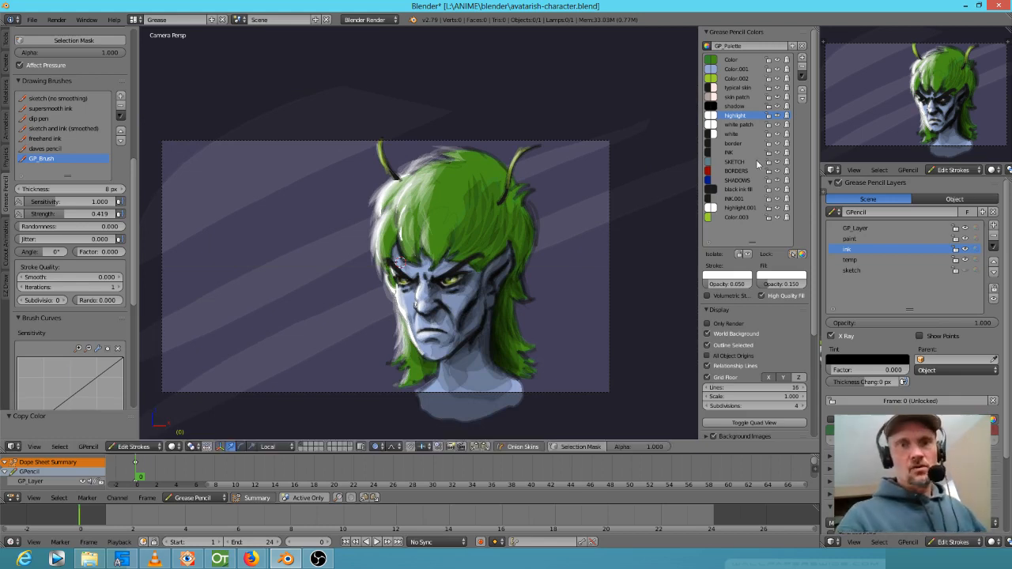
Try shading the hair around the antenna bases with the translucent shadow colour, and undo the stroke.
{"action": "left_click", "coordinate": [735, 181]}
{"action": "left_click", "coordinate": [749, 106]}
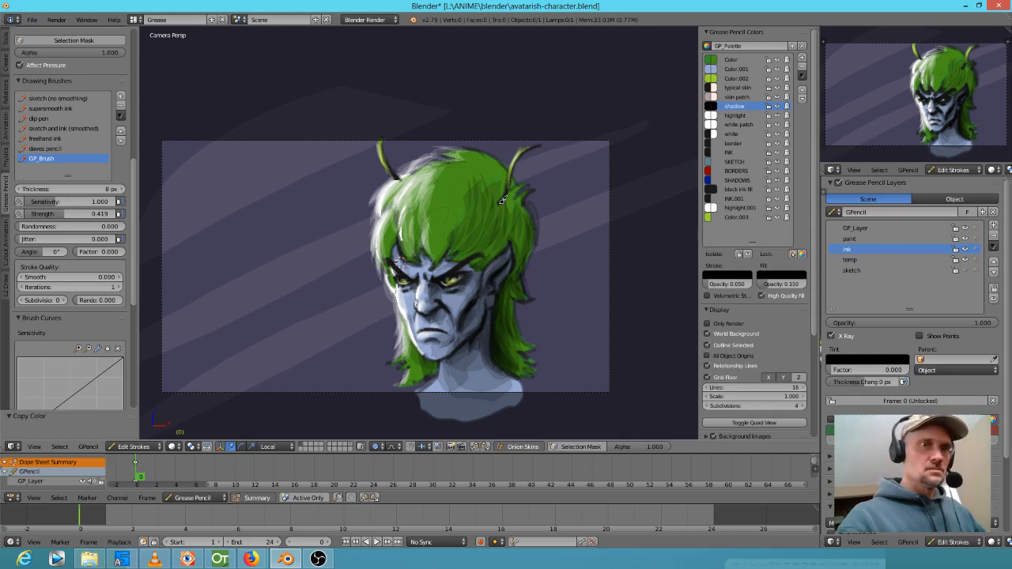
{"action": "key", "text": "d"}
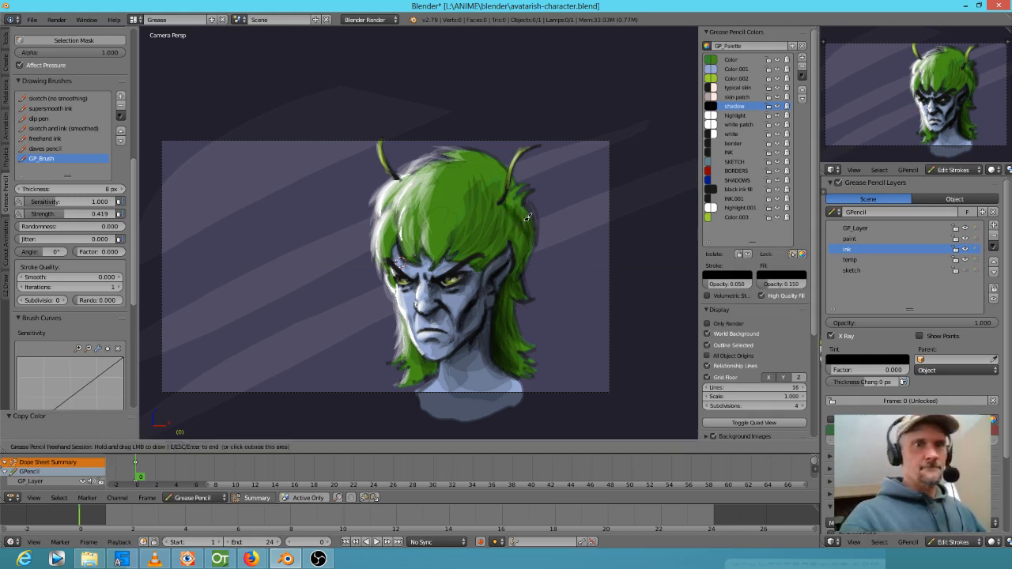
{"action": "mouse_move", "coordinate": [400, 177]}
{"action": "left_mouse_down"}
{"action": "mouse_move", "coordinate": [443, 163]}
{"action": "mouse_move", "coordinate": [419, 162]}
{"action": "left_mouse_up"}
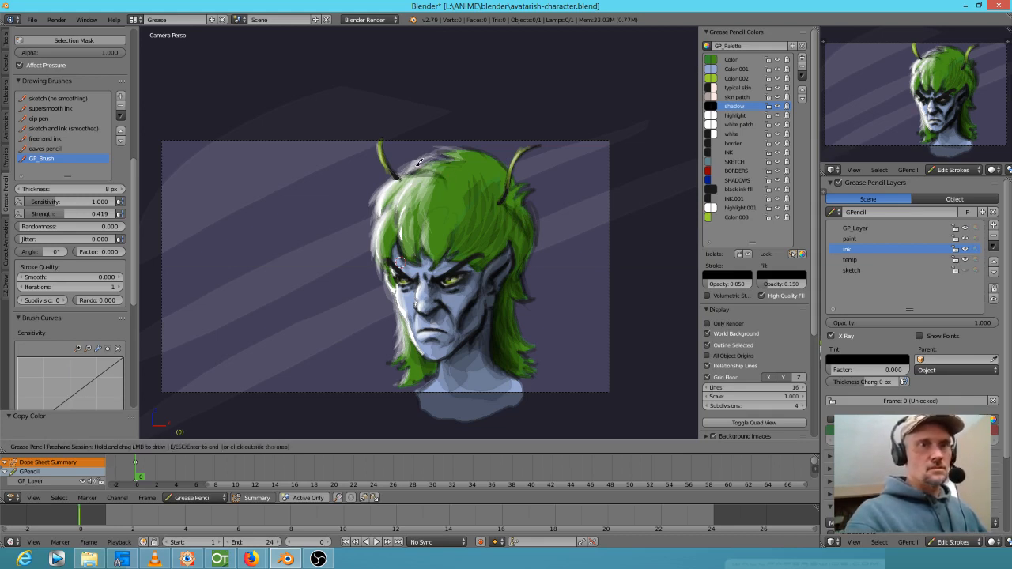
{"action": "key", "text": "ctrl+z"}
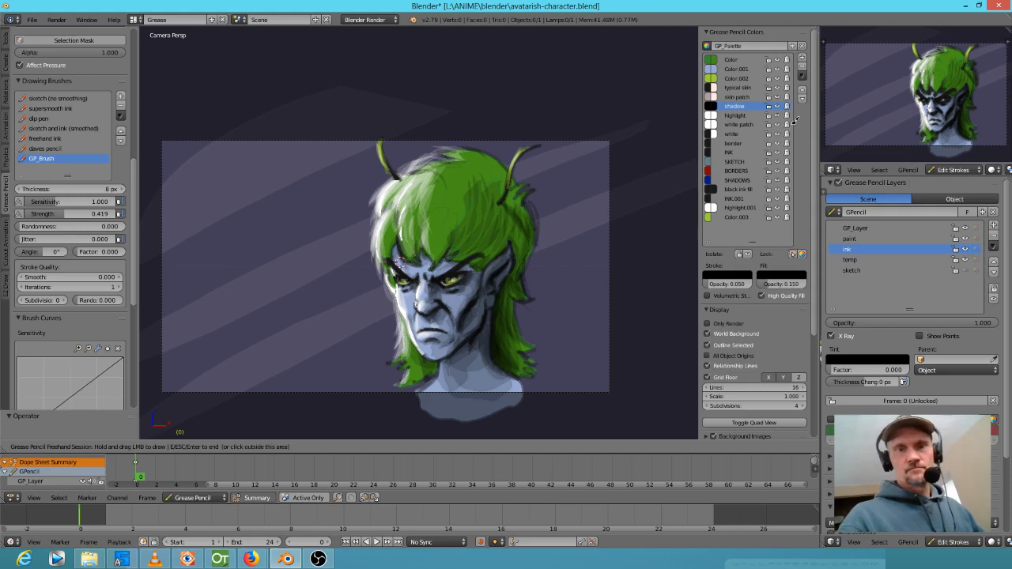
Draw short hair strokes with INK.001 on the crown beside the base of the left antenna.
{"action": "left_click", "coordinate": [747, 199]}
{"action": "left_click", "coordinate": [748, 199]}
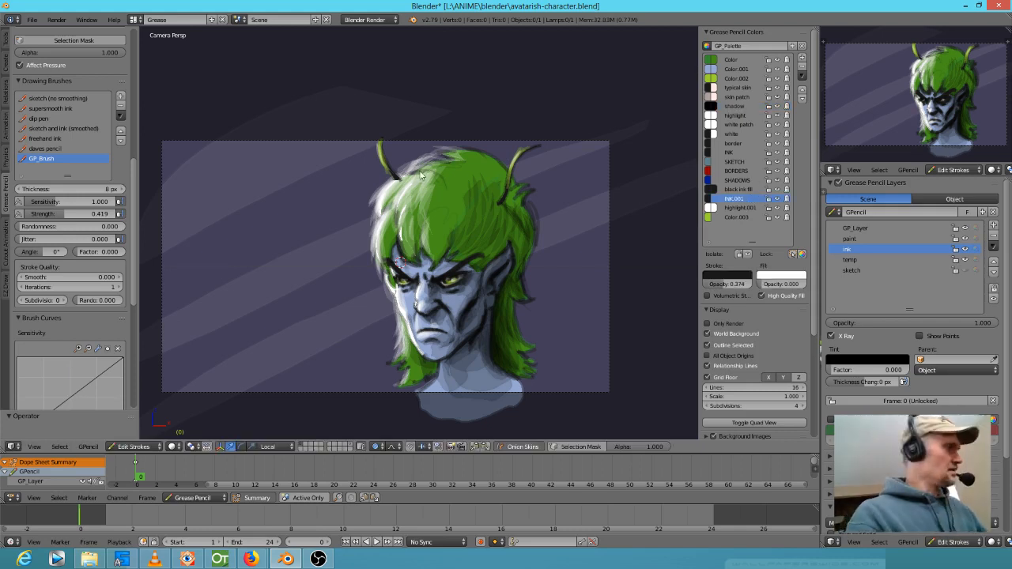
{"action": "mouse_move", "coordinate": [421, 176]}
{"action": "left_mouse_down"}
{"action": "mouse_move", "coordinate": [420, 166]}
{"action": "mouse_move", "coordinate": [485, 188]}
{"action": "mouse_move", "coordinate": [419, 173]}
{"action": "mouse_move", "coordinate": [453, 184]}
{"action": "left_mouse_up"}
{"action": "mouse_move", "coordinate": [441, 178]}
{"action": "left_mouse_down"}
{"action": "mouse_move", "coordinate": [401, 176]}
{"action": "mouse_move", "coordinate": [451, 183]}
{"action": "left_mouse_up"}
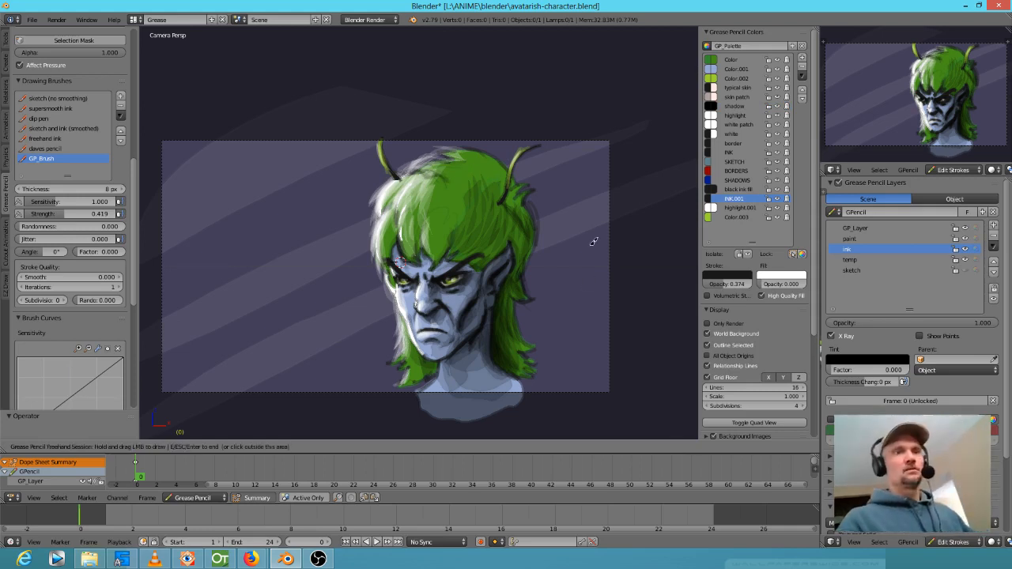
Paint opaque white patch highlights on the hair behind the left antenna and down the outer left edge of the hair.
{"action": "scroll", "coordinate": [591, 241], "scroll_direction": "down", "scroll_amount": 1}
{"action": "scroll", "coordinate": [583, 255], "scroll_direction": "up", "scroll_amount": 3}
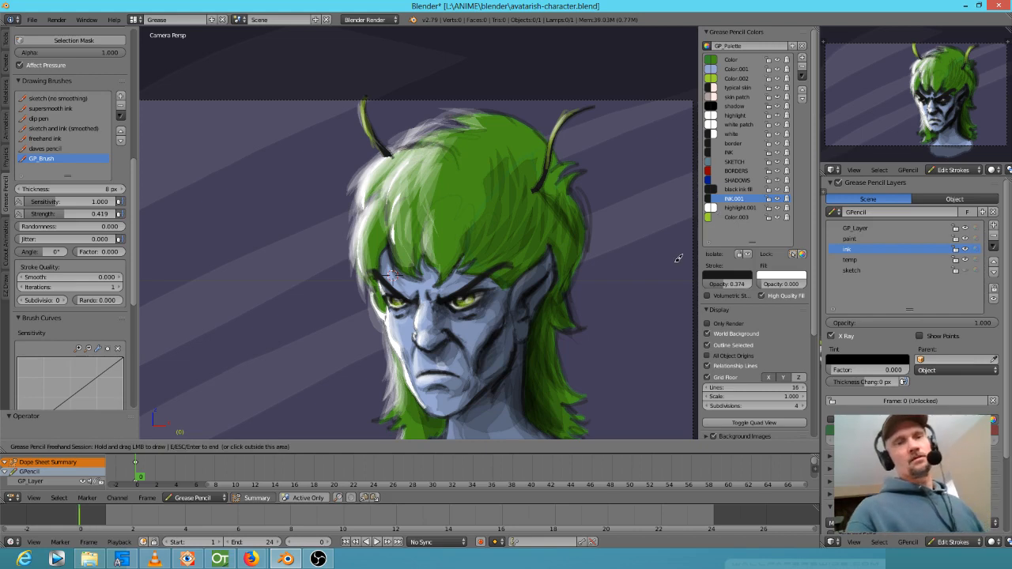
{"action": "left_click", "coordinate": [743, 124]}
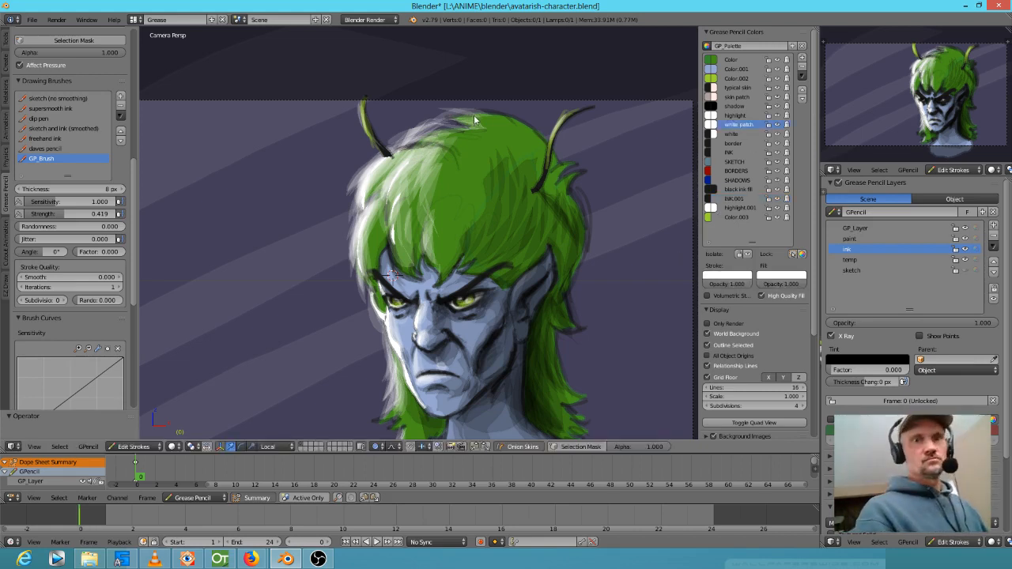
{"action": "mouse_move", "coordinate": [477, 118]}
{"action": "left_mouse_down"}
{"action": "mouse_move", "coordinate": [460, 112]}
{"action": "mouse_move", "coordinate": [446, 126]}
{"action": "mouse_move", "coordinate": [419, 125]}
{"action": "mouse_move", "coordinate": [396, 149]}
{"action": "left_mouse_up"}
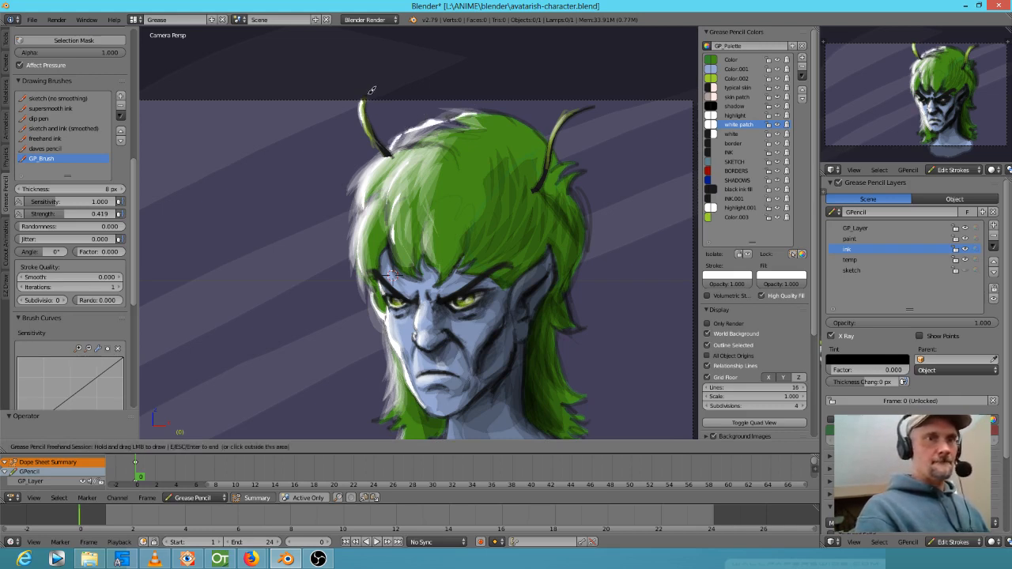
{"action": "mouse_move", "coordinate": [401, 155]}
{"action": "left_mouse_down"}
{"action": "mouse_move", "coordinate": [384, 150]}
{"action": "mouse_move", "coordinate": [353, 185]}
{"action": "mouse_move", "coordinate": [370, 167]}
{"action": "mouse_move", "coordinate": [352, 237]}
{"action": "mouse_move", "coordinate": [368, 201]}
{"action": "left_mouse_up"}
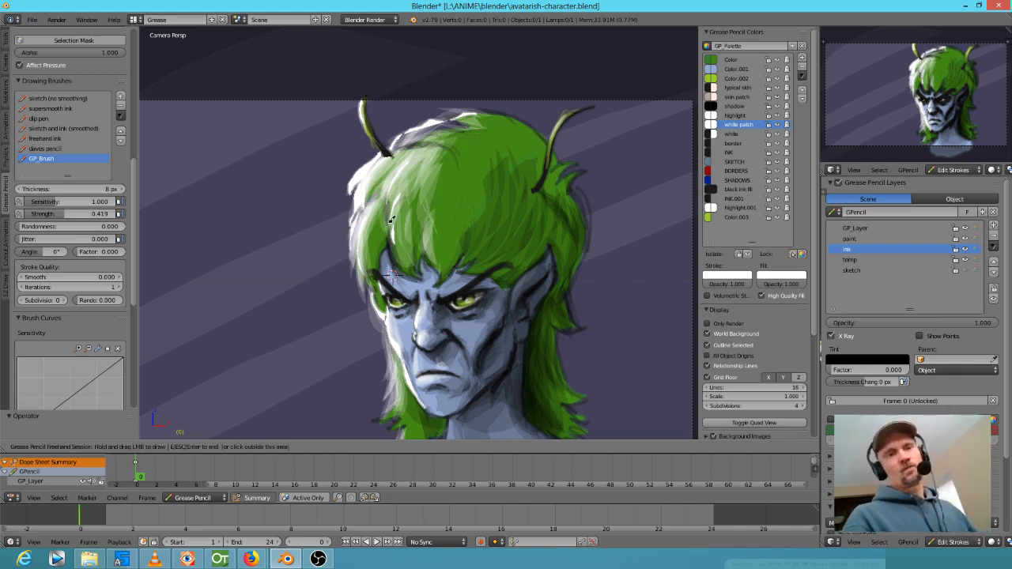
{"action": "scroll", "coordinate": [390, 220], "scroll_direction": "down", "scroll_amount": 3}
{"action": "scroll", "coordinate": [457, 248], "scroll_direction": "up", "scroll_amount": 1}
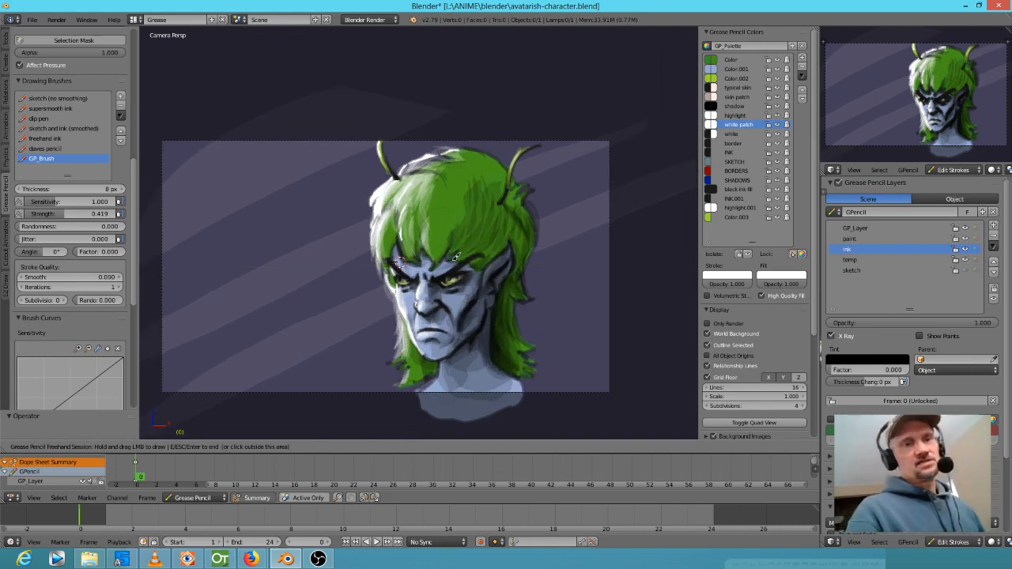
Paint light green Color.002 strokes into the white hair highlights just below the base of the left antenna.
{"action": "left_click", "coordinate": [741, 79]}
{"action": "left_click", "coordinate": [742, 79]}
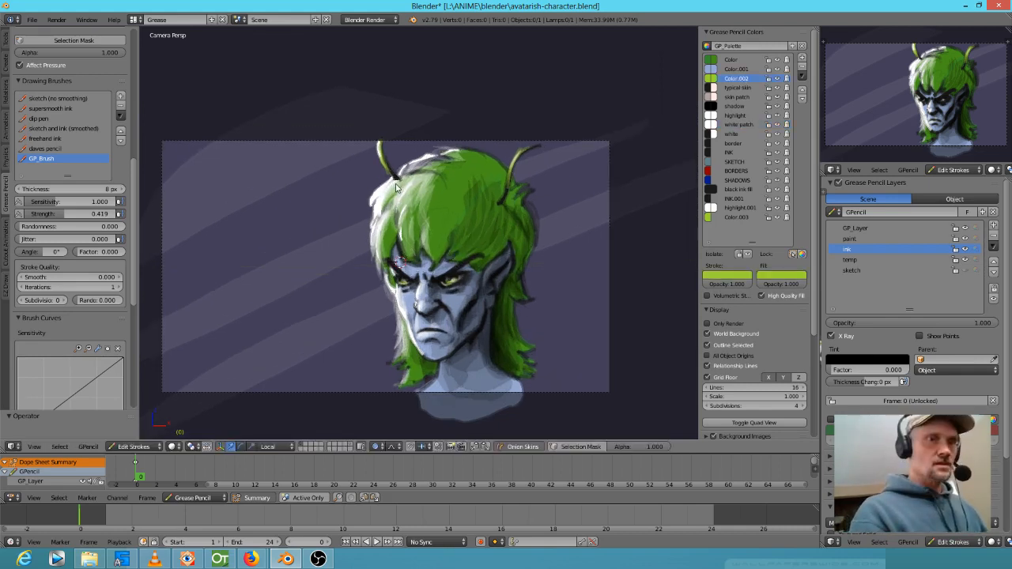
{"action": "key", "text": "d"}
{"action": "left_click_drag", "start_coordinate": [394, 185], "coordinate": [381, 208]}
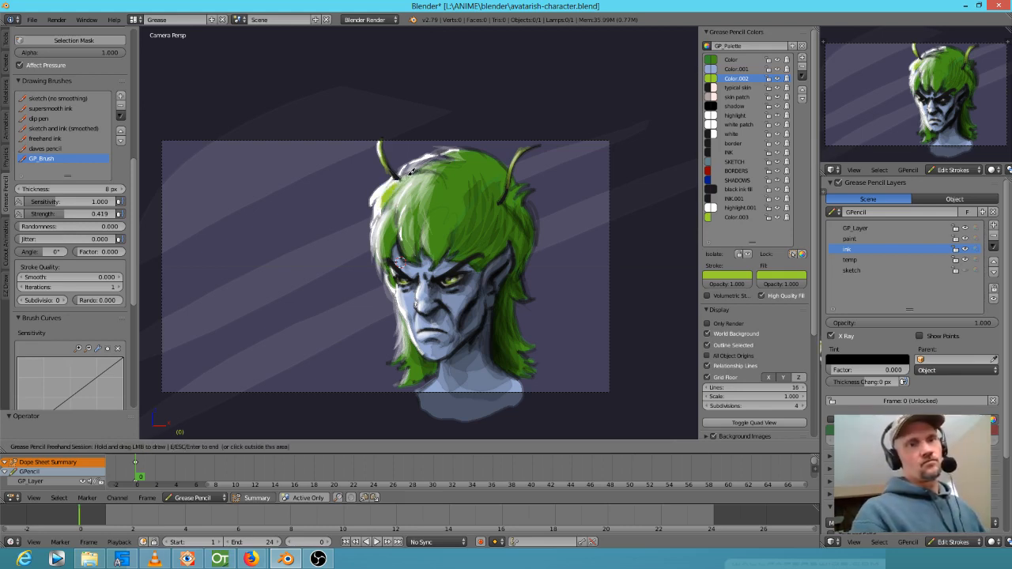
{"action": "scroll", "coordinate": [450, 255], "scroll_direction": "up", "scroll_amount": 2}
{"action": "scroll", "coordinate": [454, 264], "scroll_direction": "down", "scroll_amount": 2}
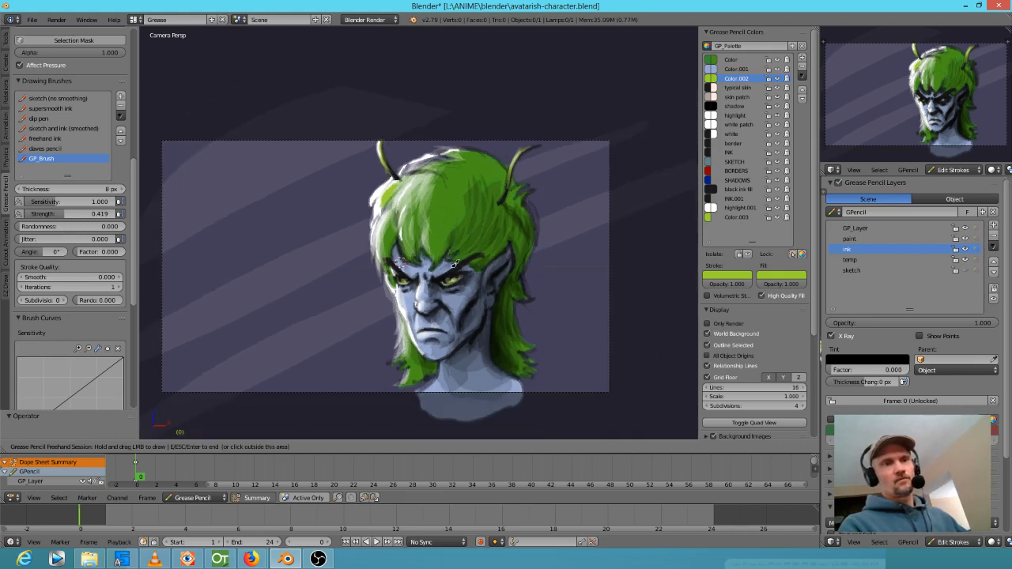
Darken the pupils of both eyes with black ink fill strokes, and leave freehand drawing.
{"action": "middle_click_drag", "start_coordinate": [528, 268], "coordinate": [561, 239], "text": "shift"}
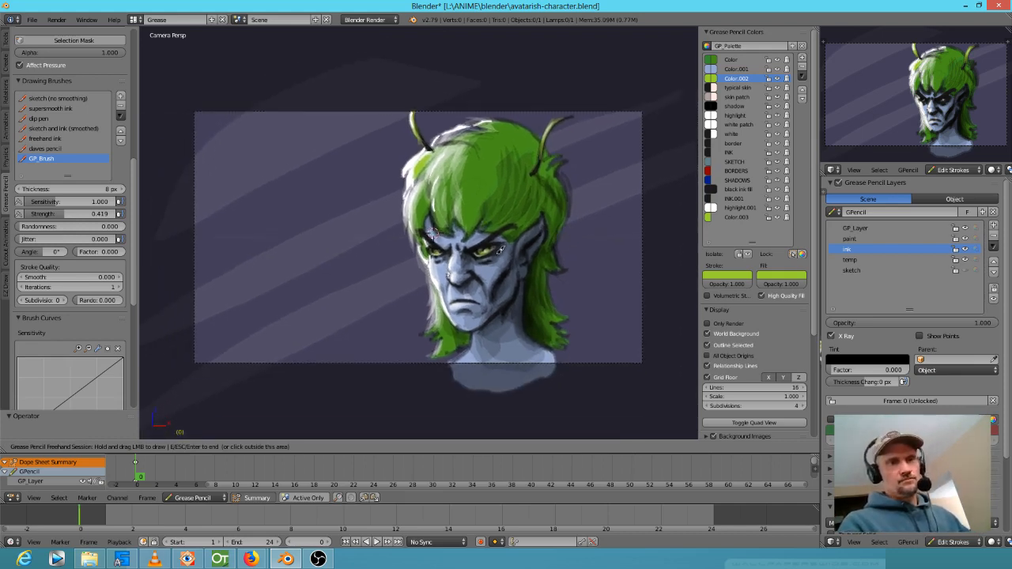
{"action": "scroll", "coordinate": [501, 248], "scroll_direction": "up", "scroll_amount": 4}
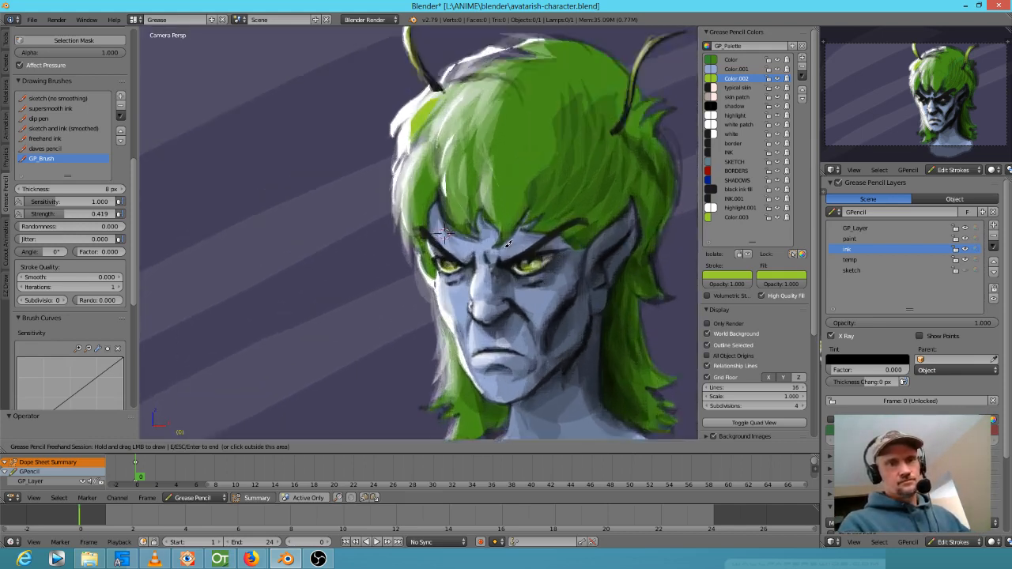
{"action": "scroll", "coordinate": [510, 243], "scroll_direction": "up", "scroll_amount": 4}
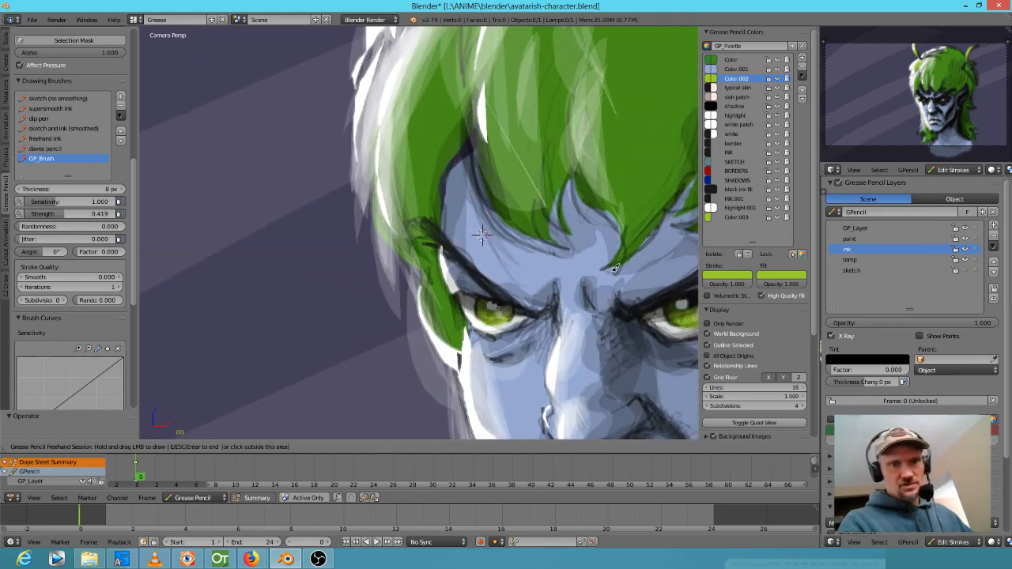
{"action": "scroll", "coordinate": [632, 268], "scroll_direction": "down", "scroll_amount": 8}
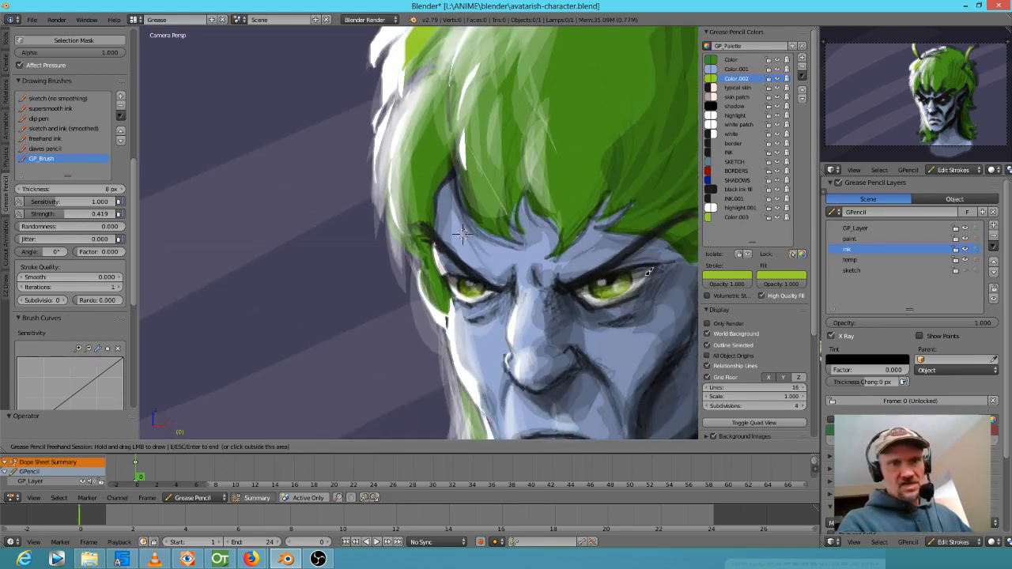
{"action": "middle_click_drag", "start_coordinate": [640, 266], "coordinate": [606, 279], "text": "shift"}
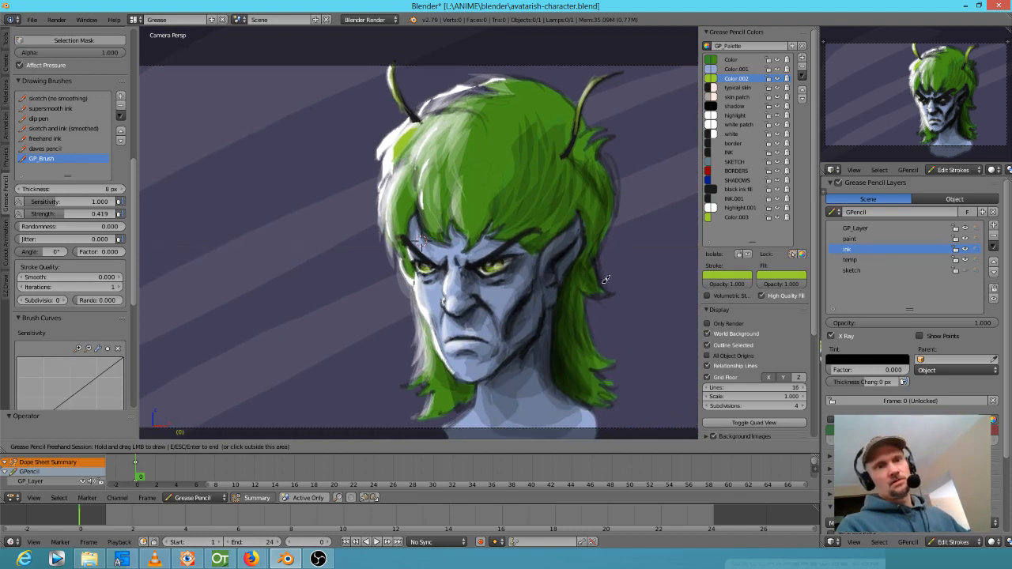
{"action": "scroll", "coordinate": [604, 279], "scroll_direction": "up", "scroll_amount": 4}
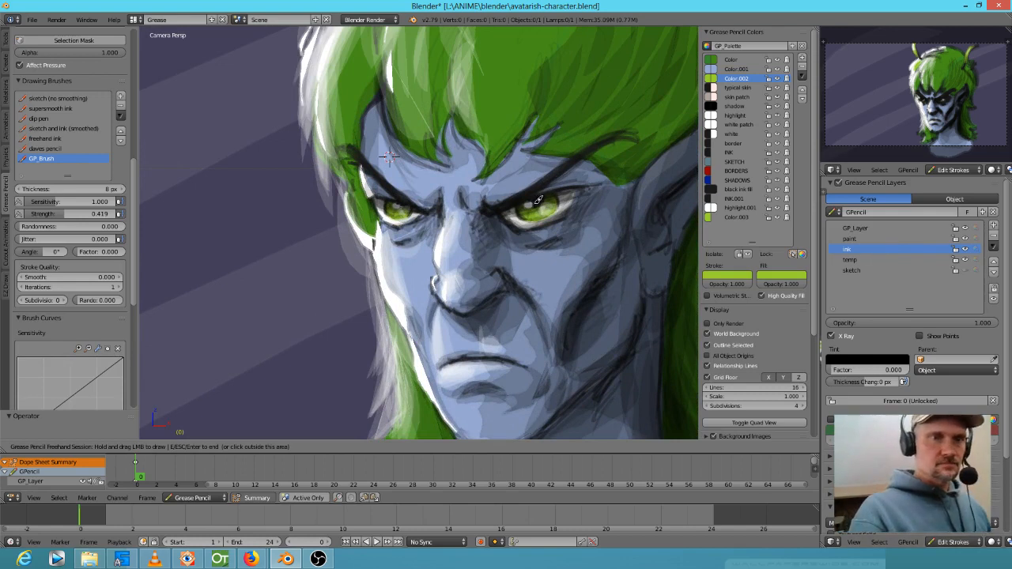
{"action": "left_click", "coordinate": [740, 243]}
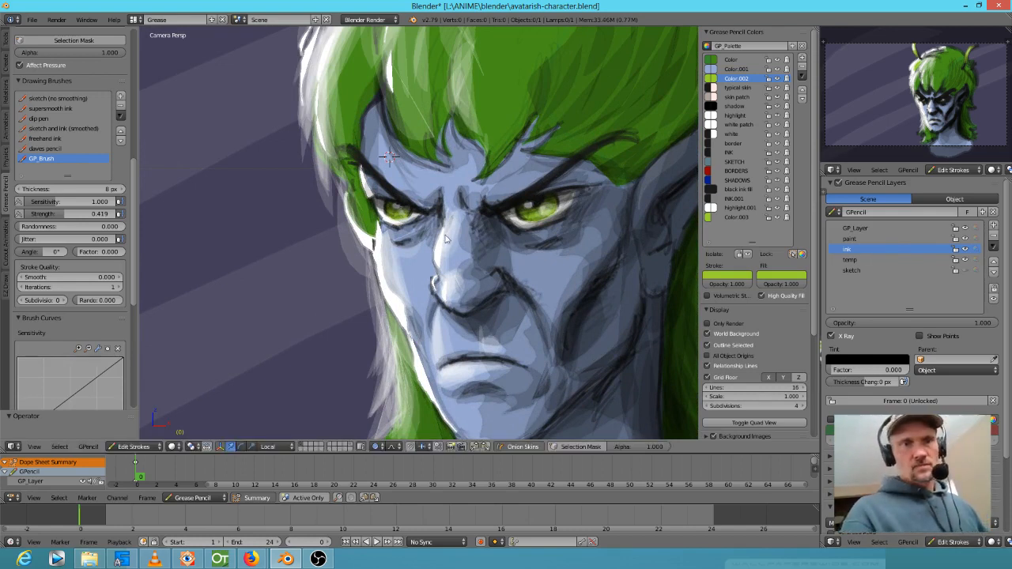
{"action": "left_click", "coordinate": [746, 191]}
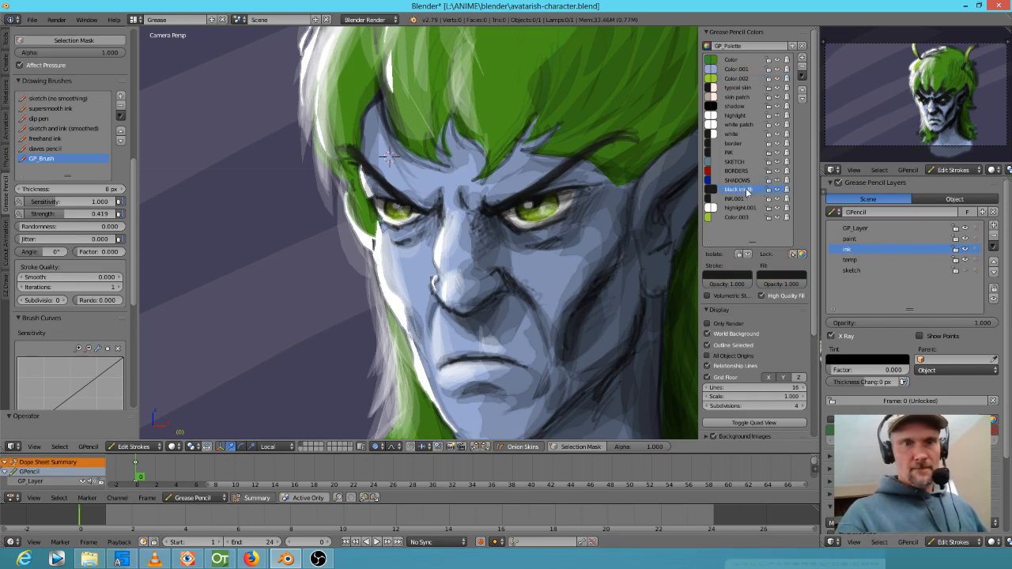
{"action": "scroll", "coordinate": [586, 223], "scroll_direction": "up", "scroll_amount": 6}
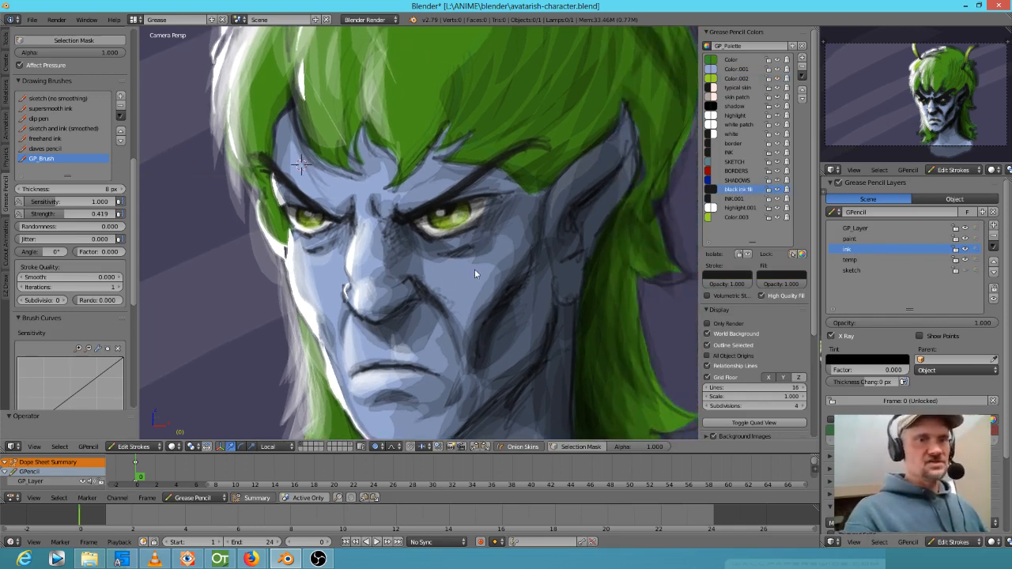
{"action": "key", "text": "d"}
{"action": "mouse_move", "coordinate": [468, 183]}
{"action": "left_mouse_down"}
{"action": "mouse_move", "coordinate": [456, 195]}
{"action": "mouse_move", "coordinate": [478, 190]}
{"action": "mouse_move", "coordinate": [470, 182]}
{"action": "left_mouse_up"}
{"action": "mouse_move", "coordinate": [235, 193]}
{"action": "left_mouse_down"}
{"action": "mouse_move", "coordinate": [239, 207]}
{"action": "mouse_move", "coordinate": [239, 195]}
{"action": "left_mouse_up"}
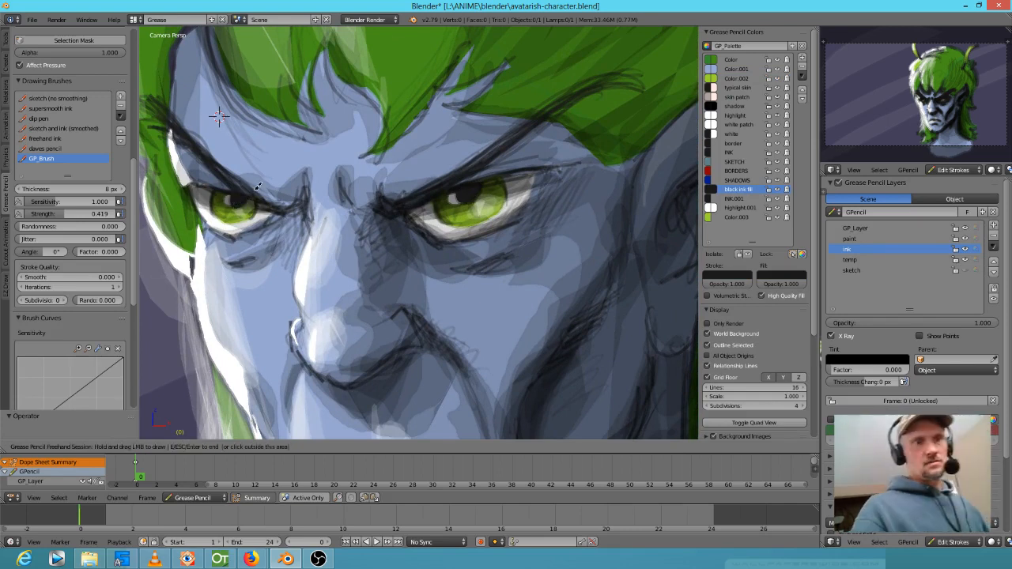
{"action": "key", "text": "Escape"}
Add small white patch glints beside the pupils in both eyes.
{"action": "left_click", "coordinate": [738, 124]}
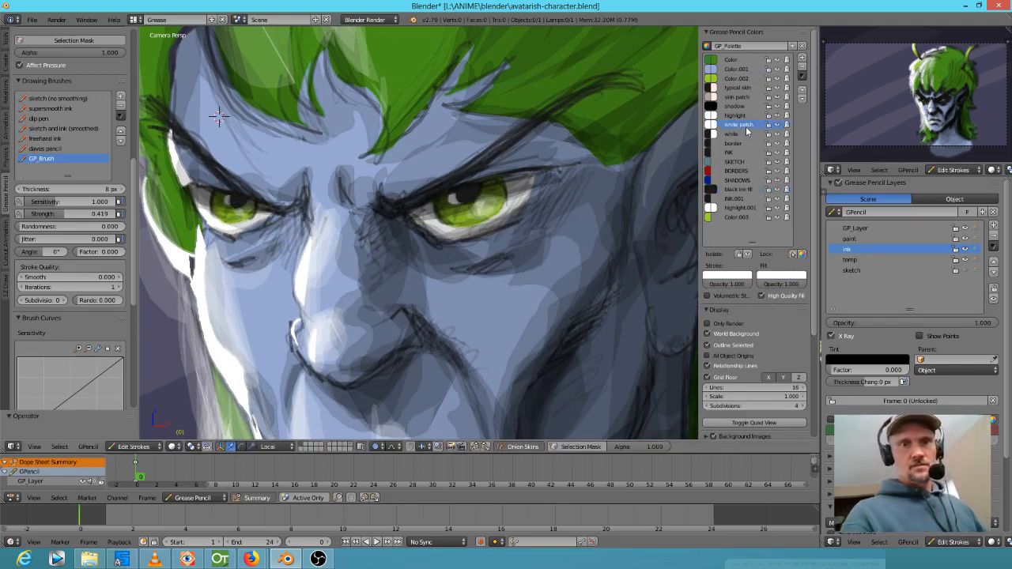
{"action": "left_click_drag", "start_coordinate": [463, 200], "coordinate": [459, 198]}
{"action": "left_click_drag", "start_coordinate": [235, 195], "coordinate": [231, 198]}
{"action": "scroll", "coordinate": [72, 80], "scroll_direction": "down", "scroll_amount": 3}
{"action": "scroll", "coordinate": [420, 273], "scroll_direction": "down", "scroll_amount": 10}
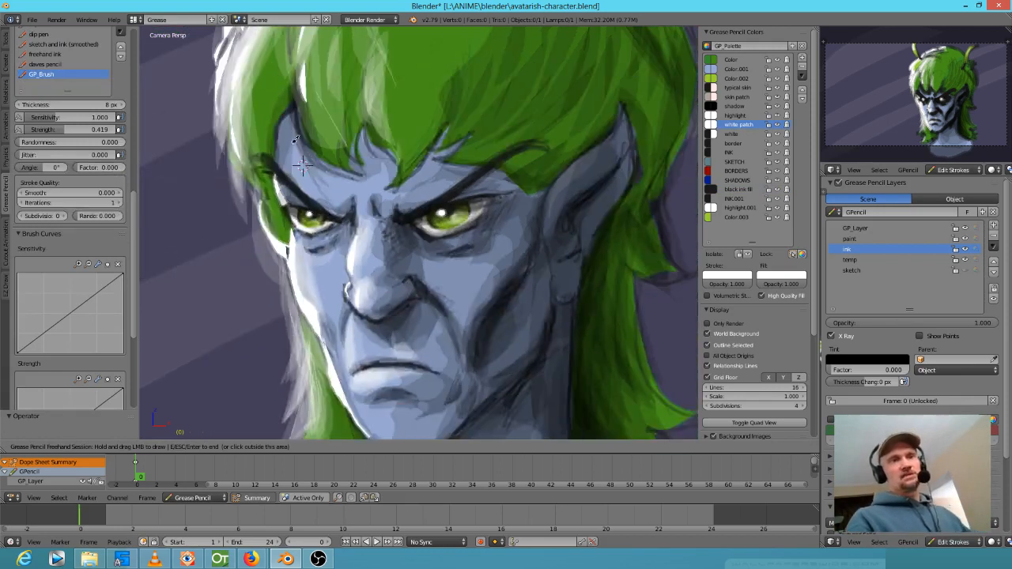
{"action": "scroll", "coordinate": [420, 273], "scroll_direction": "up", "scroll_amount": 6}
{"action": "scroll", "coordinate": [420, 273], "scroll_direction": "down", "scroll_amount": 2}
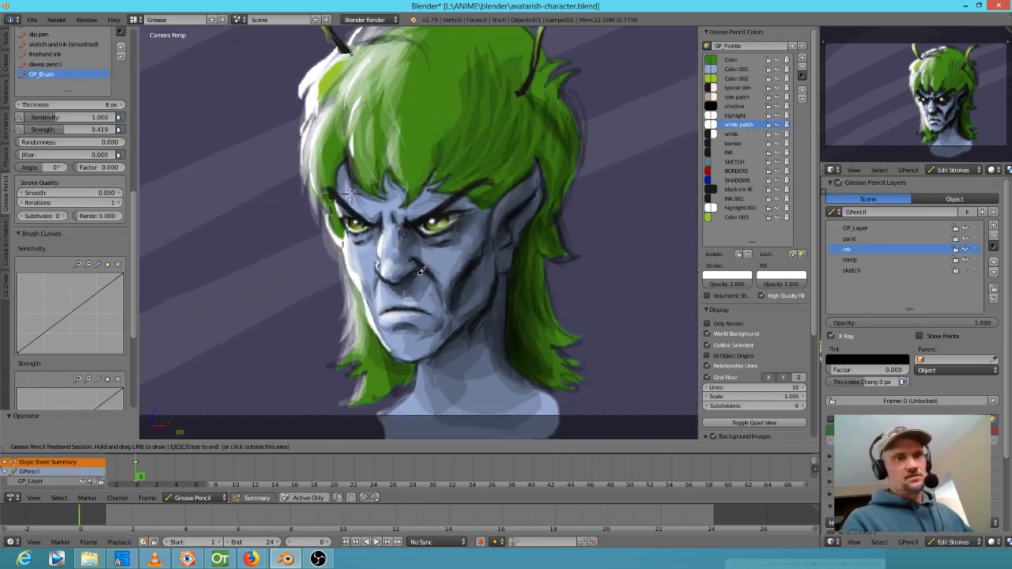